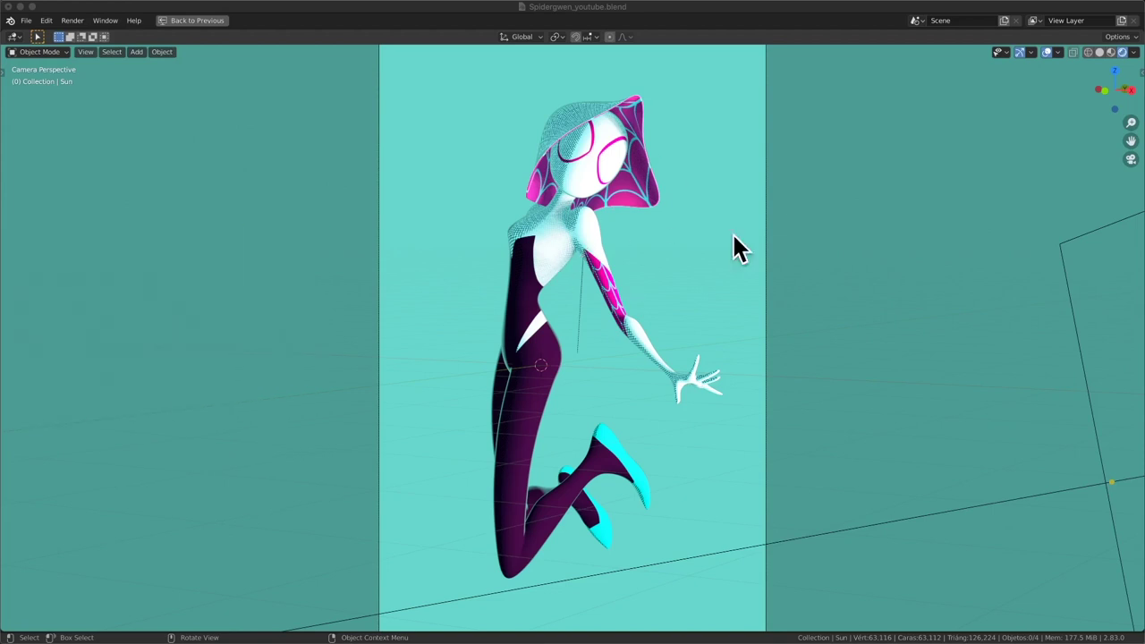
Open Spidergwen_youtube1.blend from the recent files list without saving the current scene
left_click(26, 20)
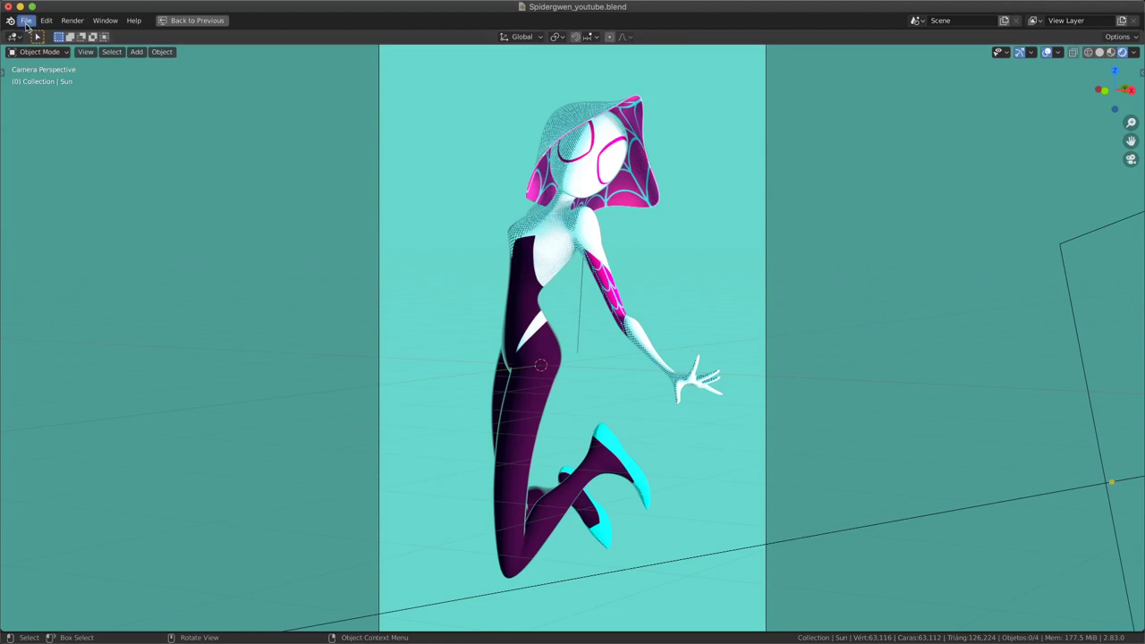
left_click(26, 19)
mouse_move(77, 59)
left_click(148, 58)
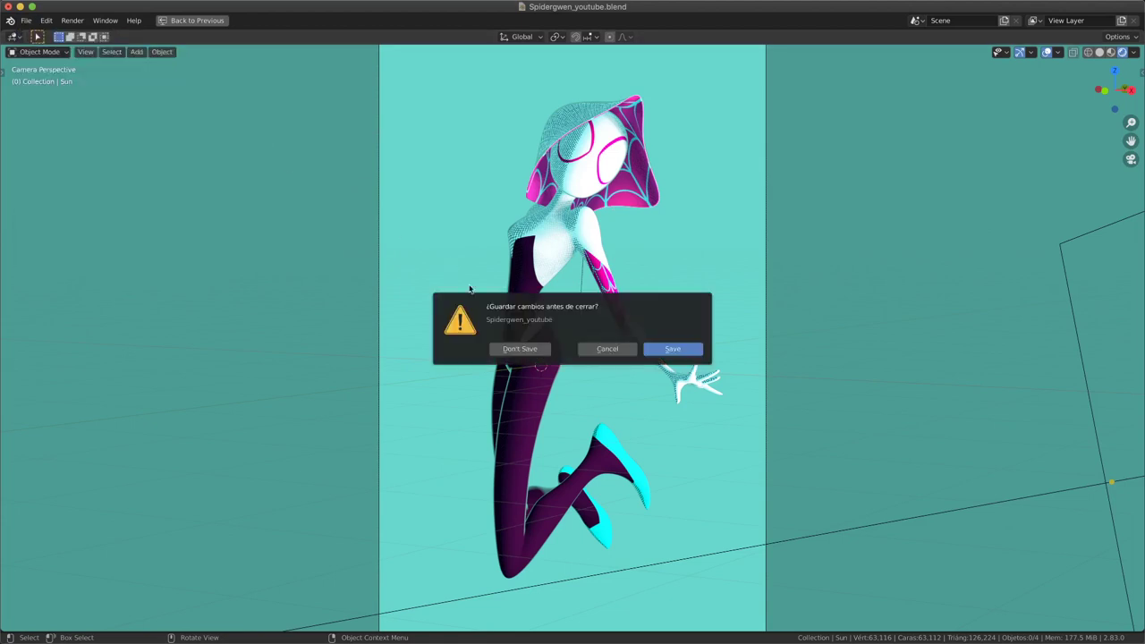
left_click(519, 349)
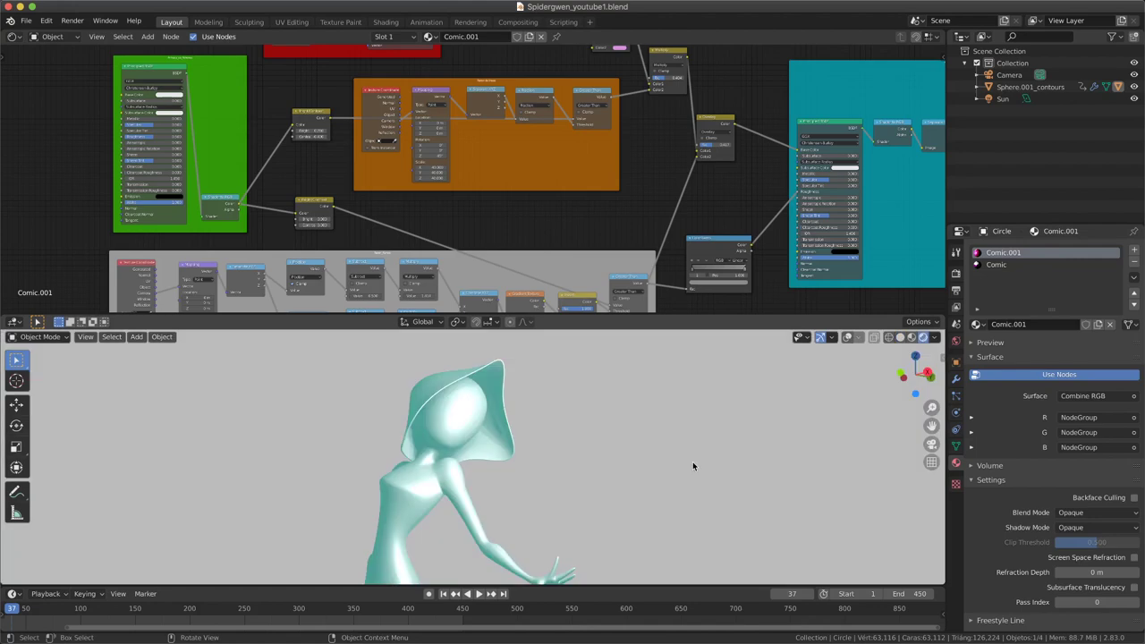
Preview the halftone-shaded character fullscreen, then select Sphere.001_contours to show its Comic material
key("ctrl+alt+space")
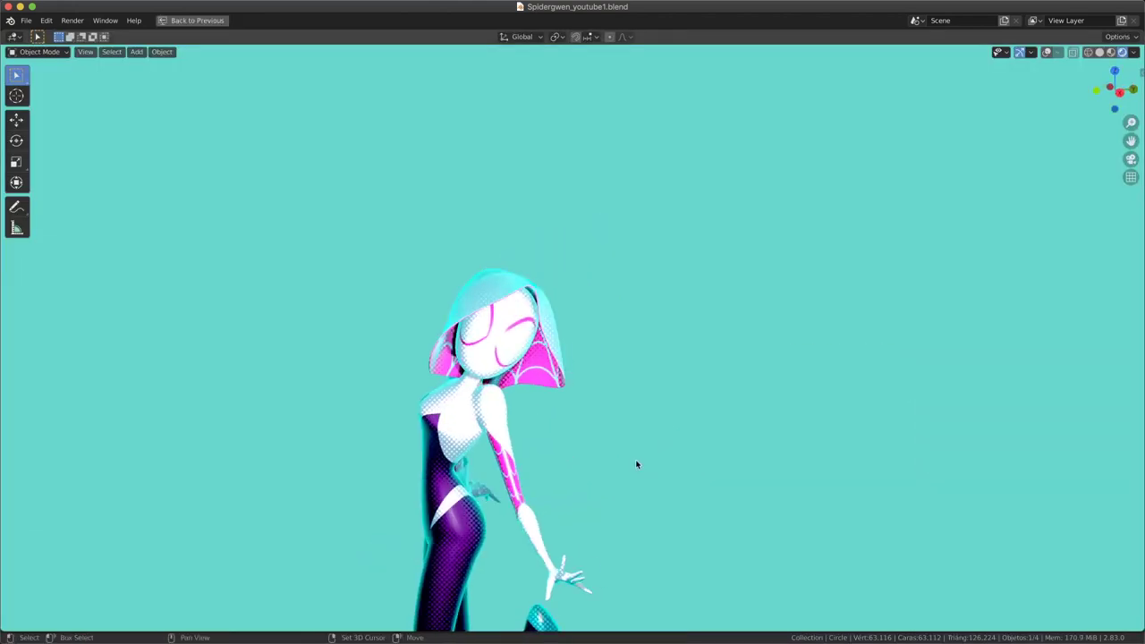
middle_click_drag(637, 464, 665, 384)
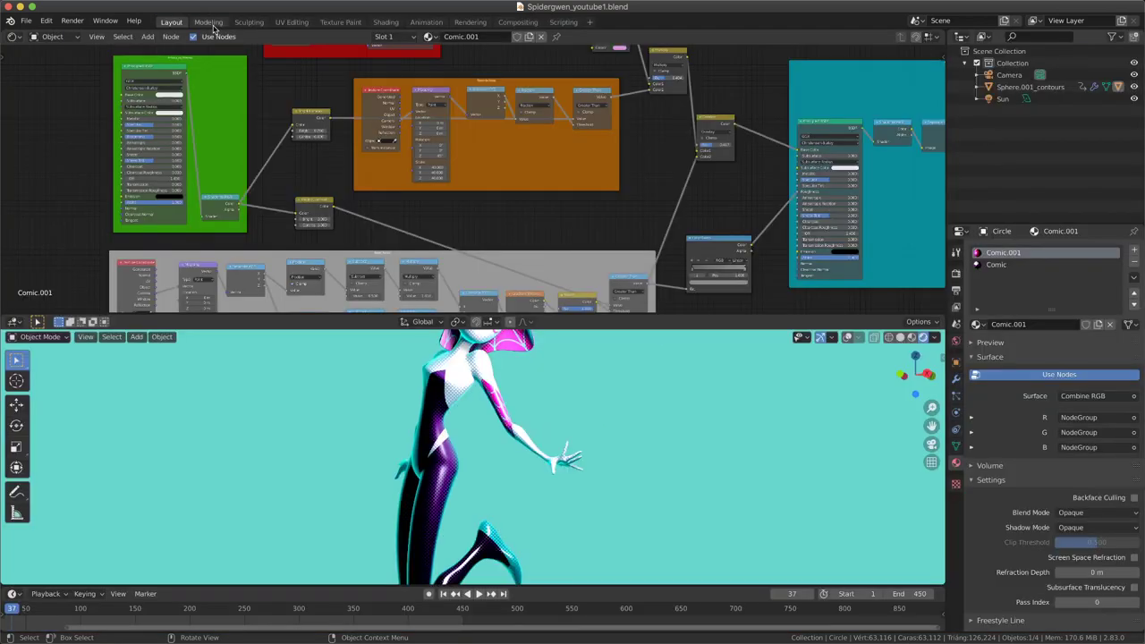
left_click(196, 19)
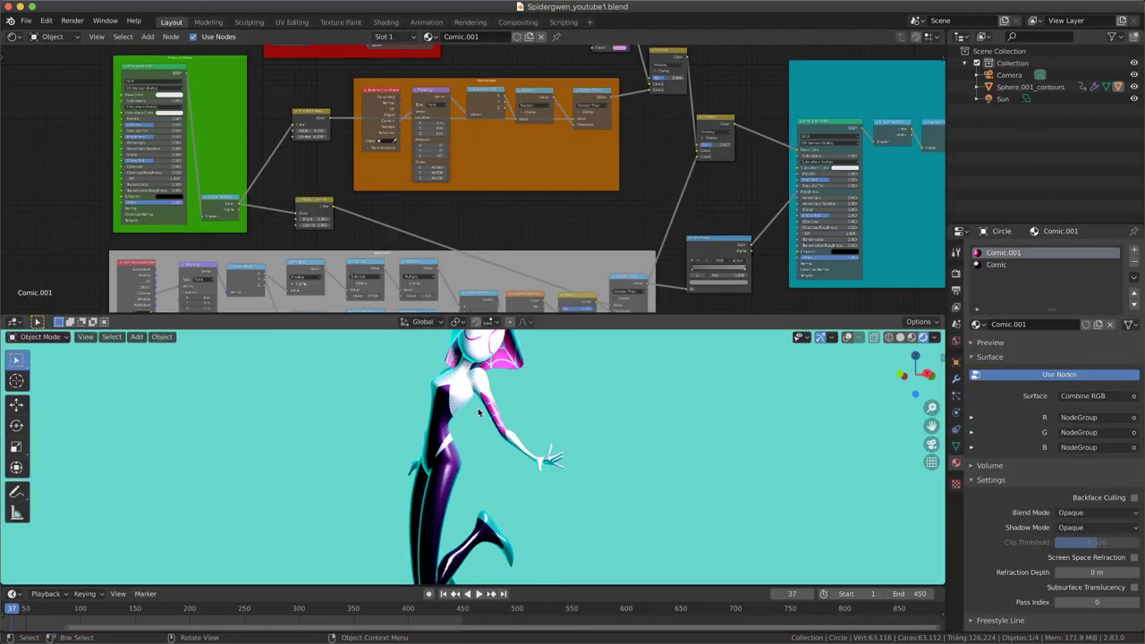
scroll(479, 412, "down", 2)
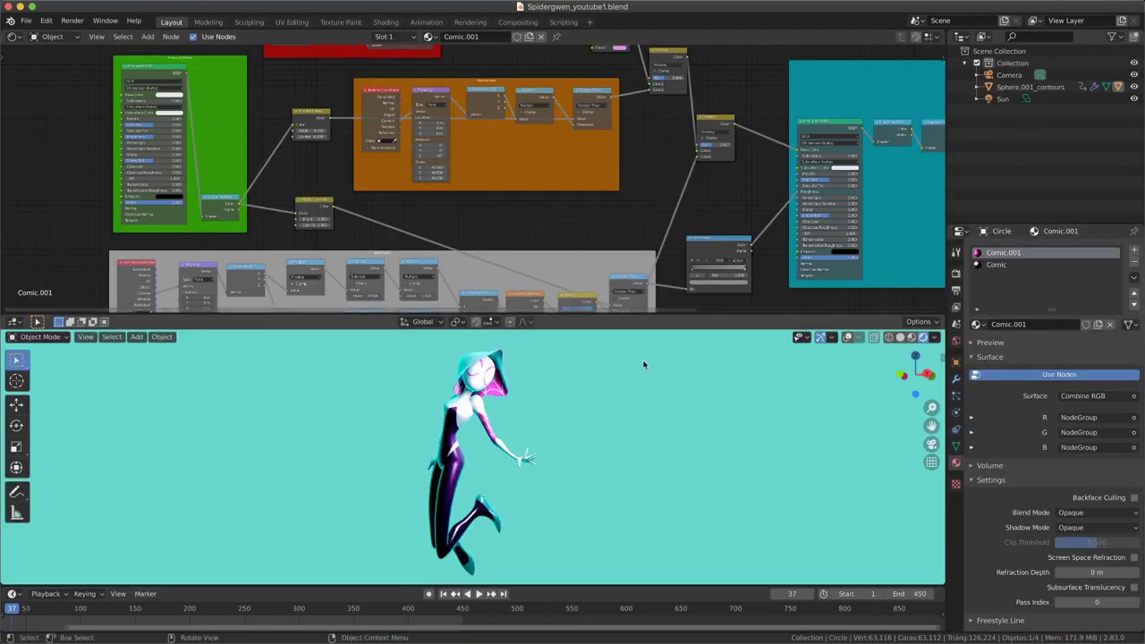
left_click(502, 390)
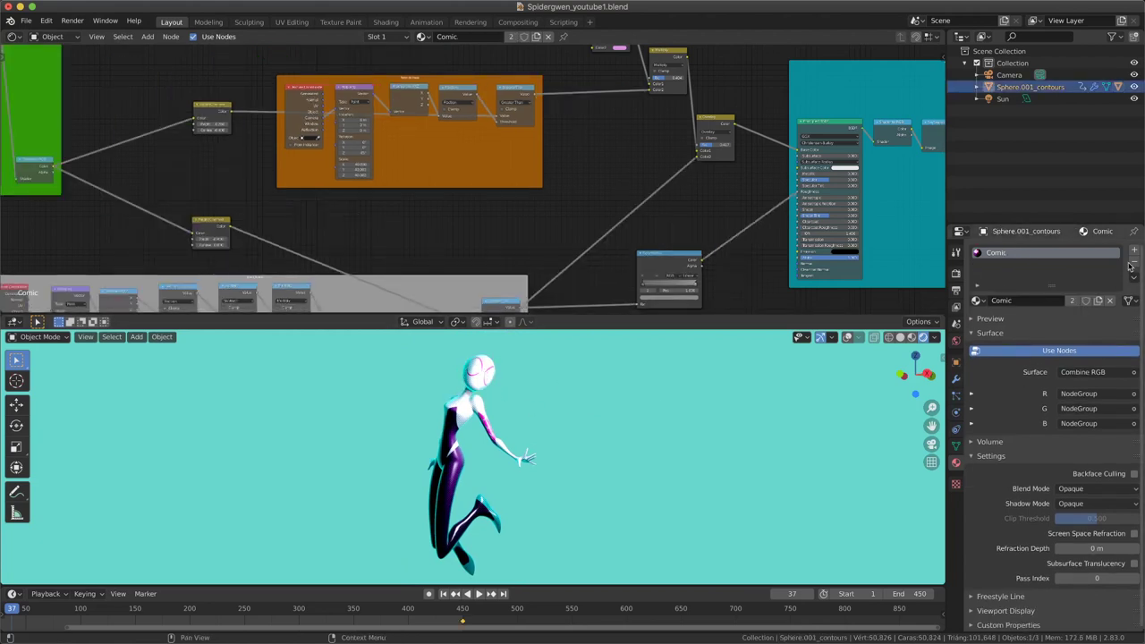
Replace the body's Comic material with a new default Material
left_click(1134, 265)
left_click(1037, 302)
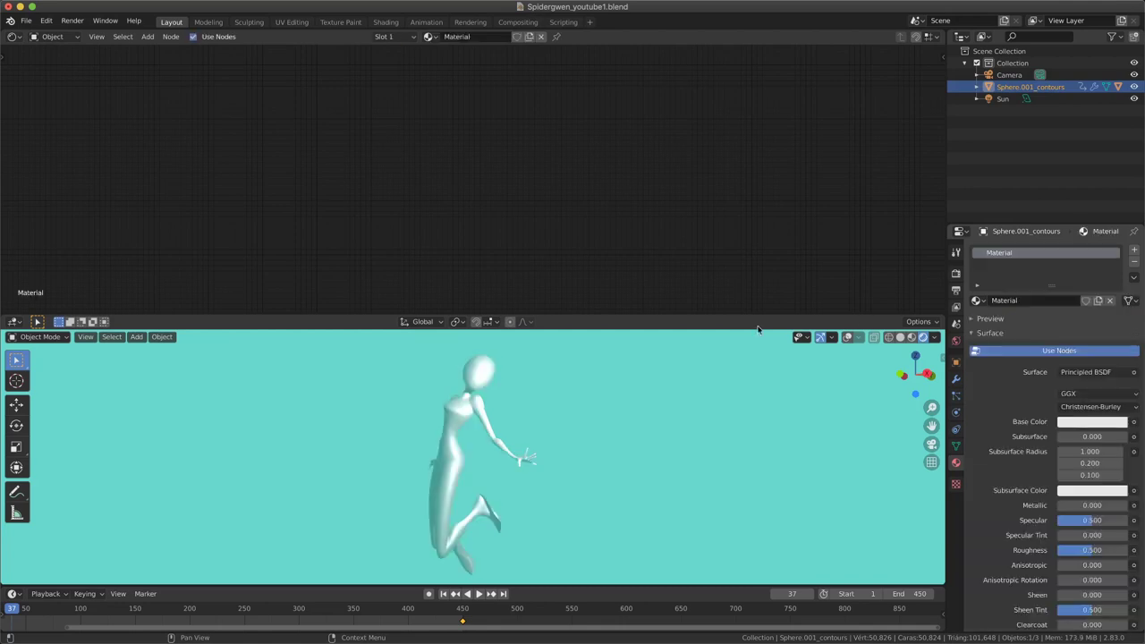
mouse_move(739, 313)
left_mouse_down()
mouse_move(739, 247)
mouse_move(728, 248)
left_mouse_up()
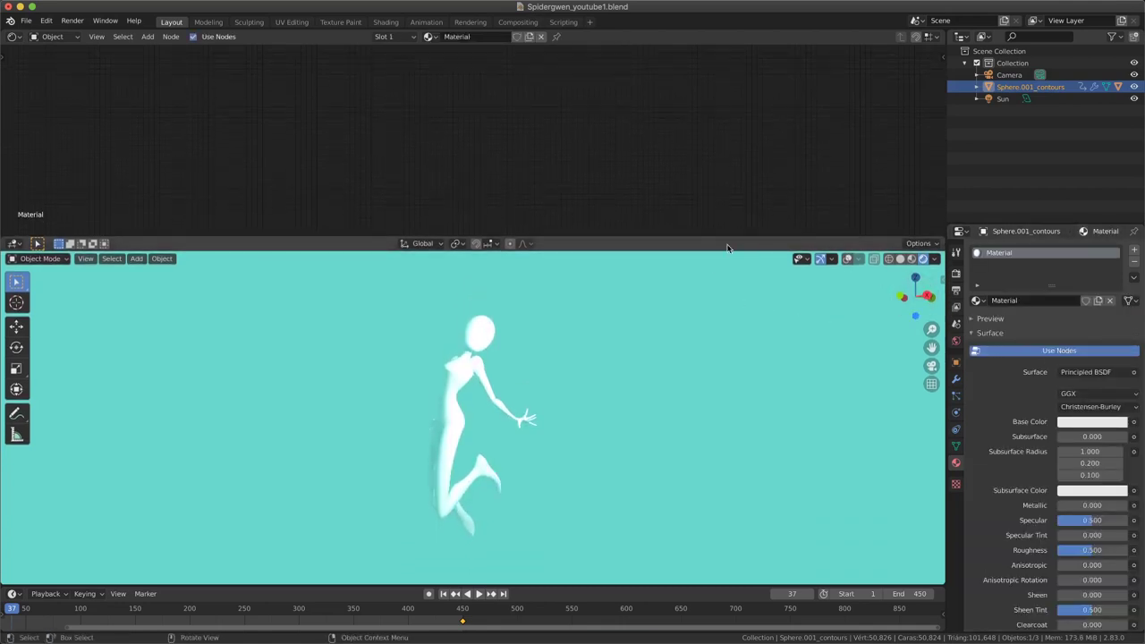
Frame the new nodes and enlarge the shader editor area above the viewport
key("Home")
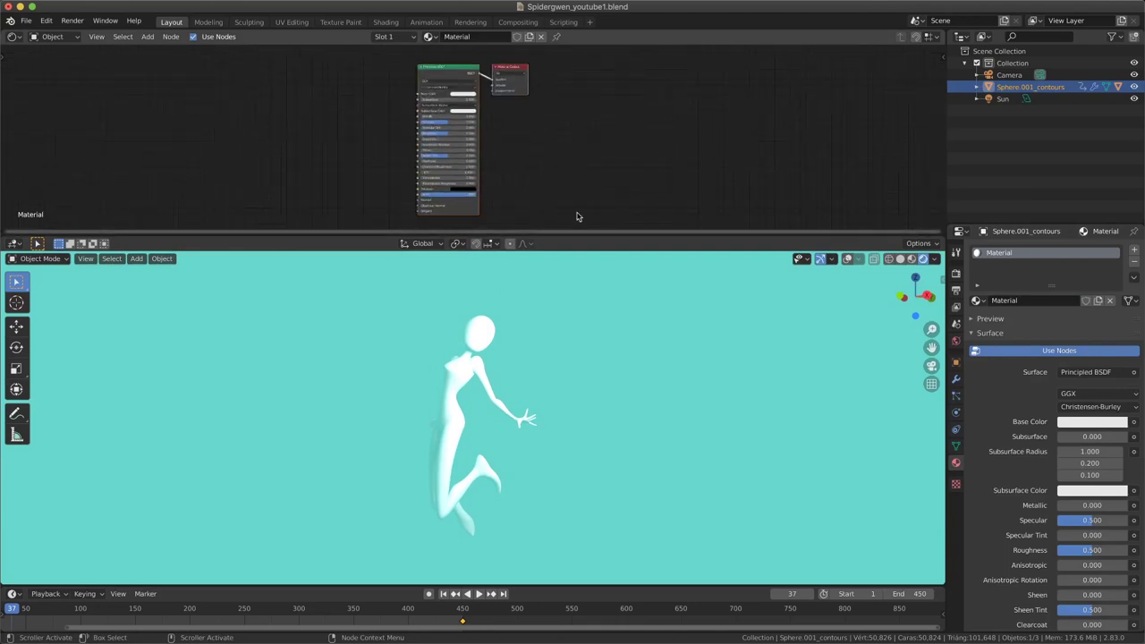
scroll(518, 358, "down", 2)
scroll(510, 407, "up", 3)
scroll(523, 384, "up", 1)
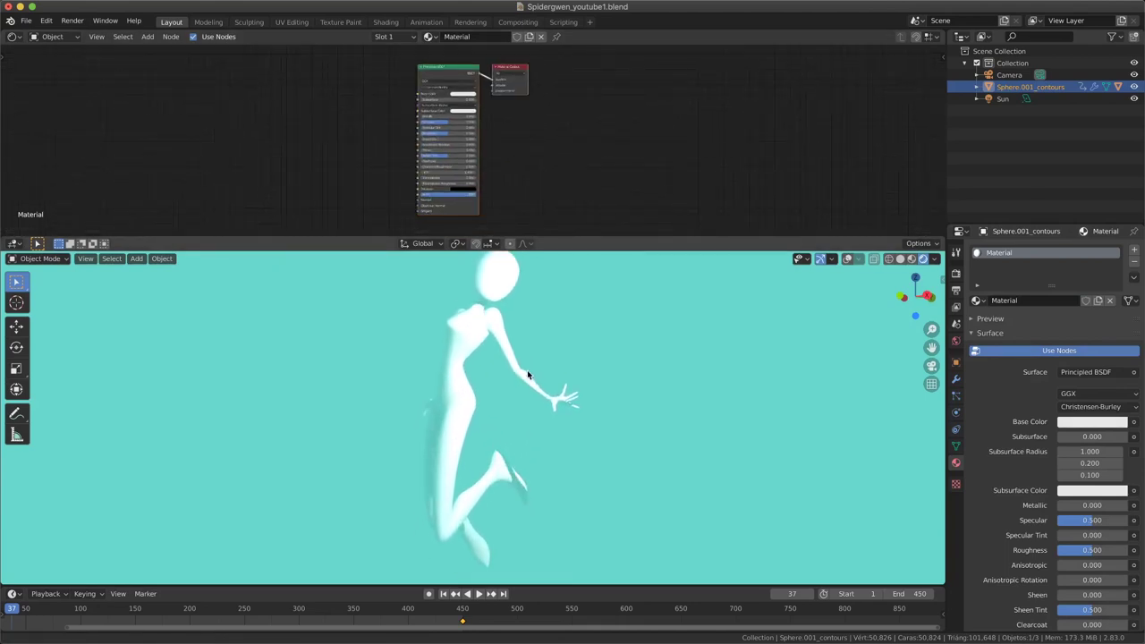
middle_click_drag(527, 374, 524, 389)
scroll(425, 431, "down", 1)
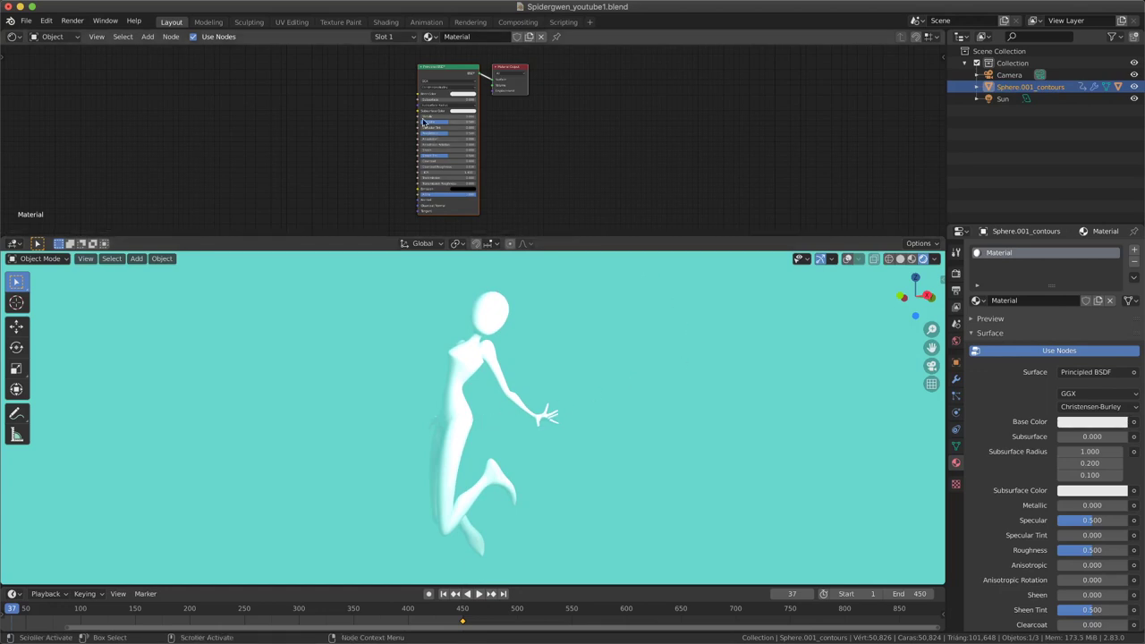
scroll(416, 135, "up", 1)
scroll(416, 134, "up", 1)
scroll(416, 135, "up", 1)
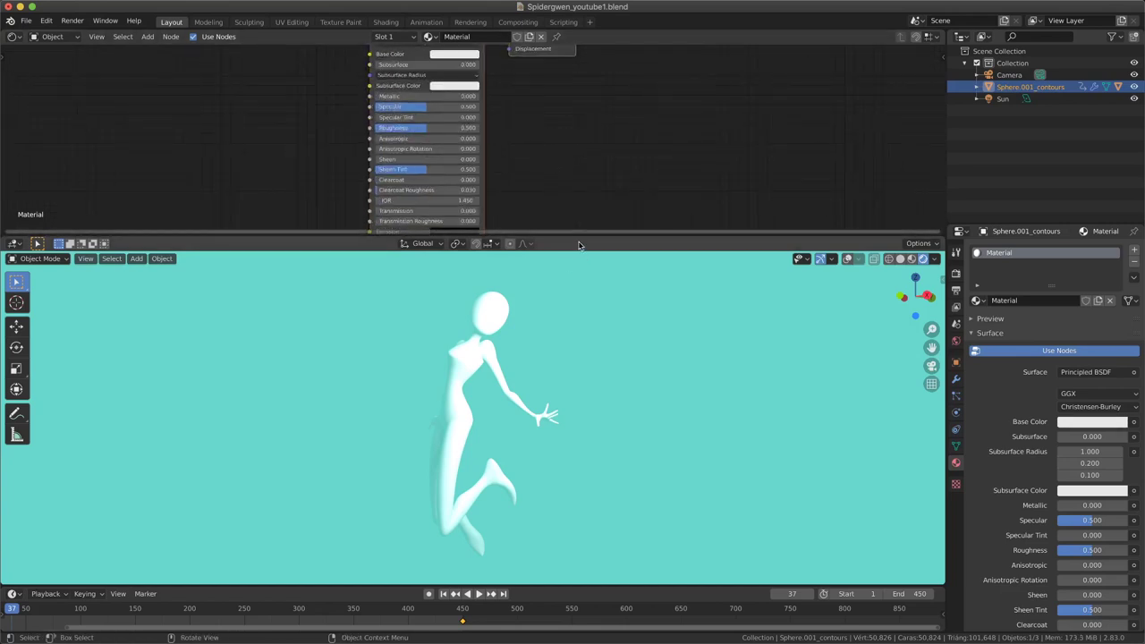
left_click_drag(576, 247, 576, 326)
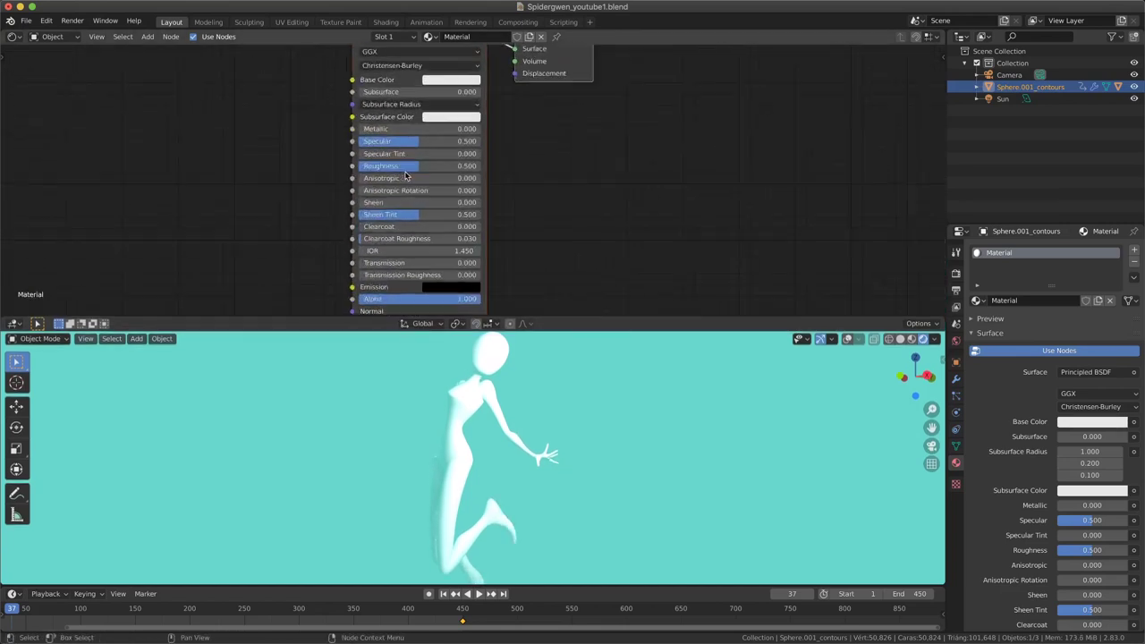
scroll(340, 176, "up", 2)
scroll(340, 175, "down", 2)
scroll(336, 108, "down", 1)
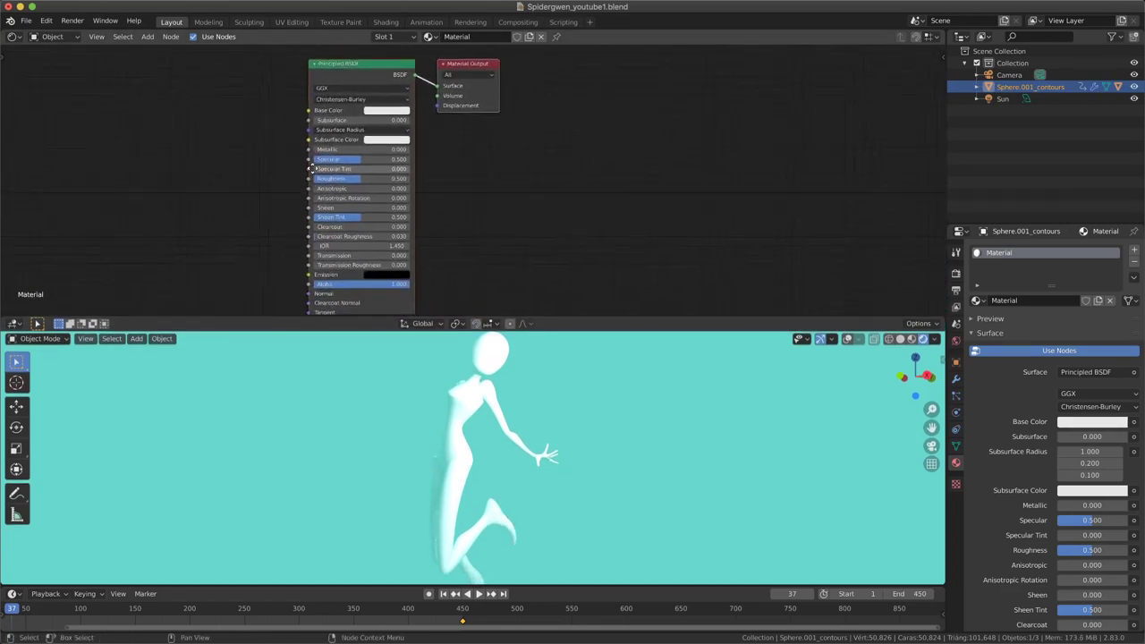
Move Material Output to the right and Principled BSDF to the left to open space
left_click(456, 72)
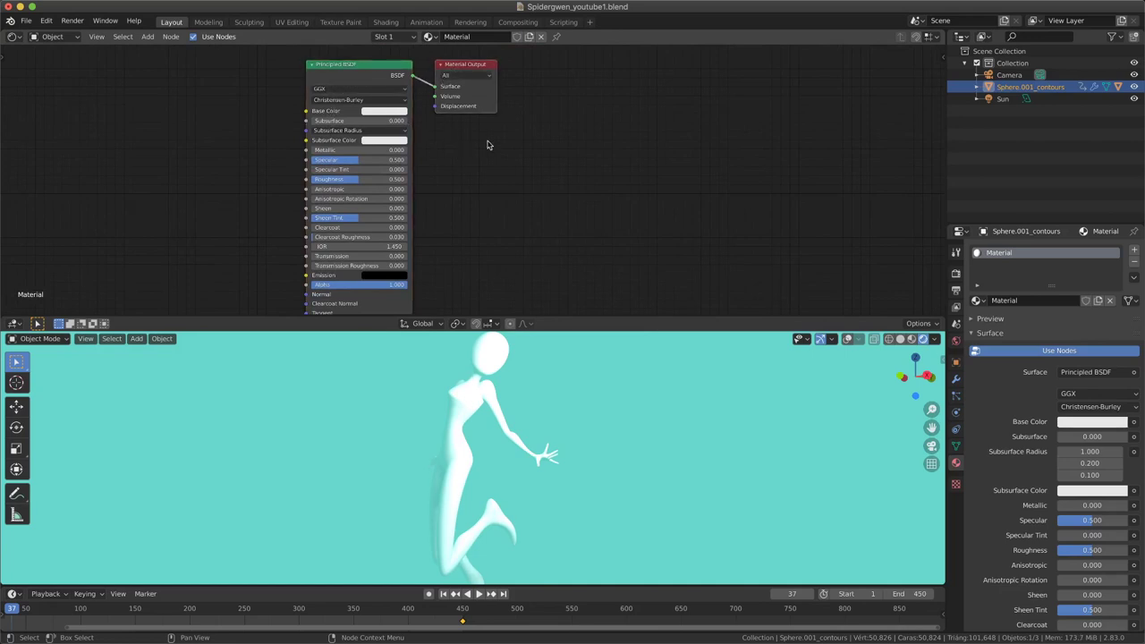
key("g")
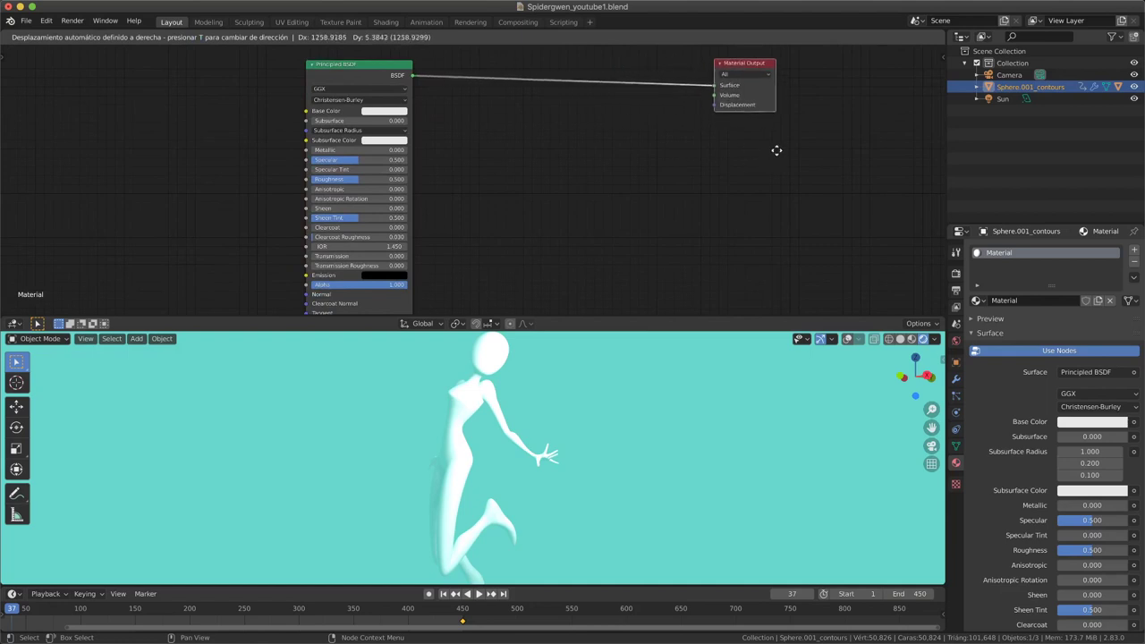
left_click(783, 148)
left_click(338, 79)
key("g")
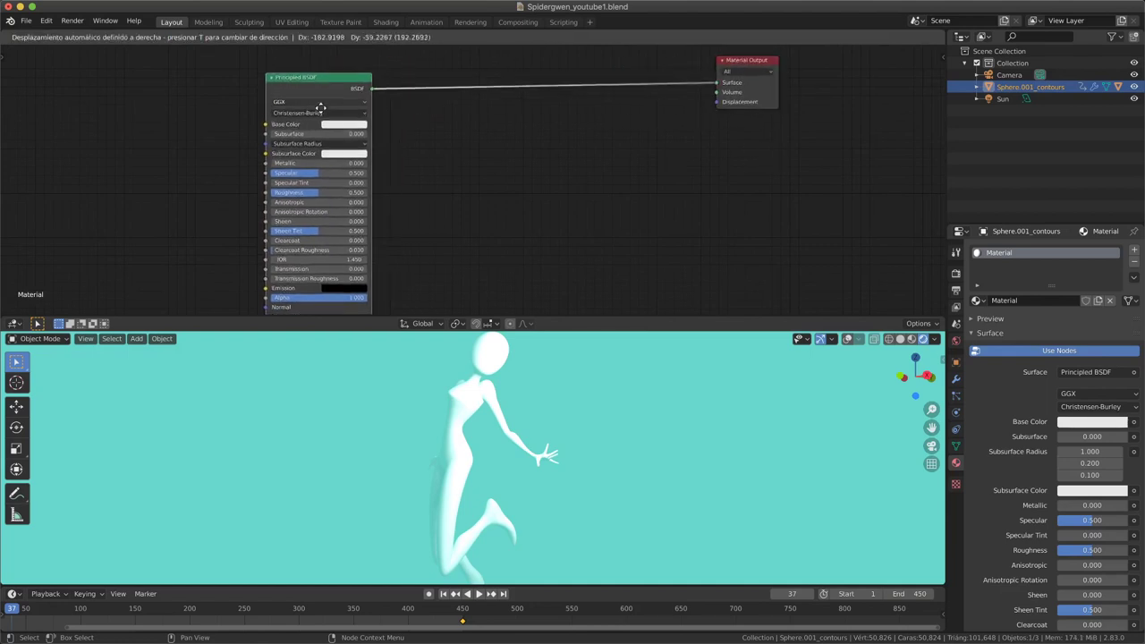
left_click(302, 90)
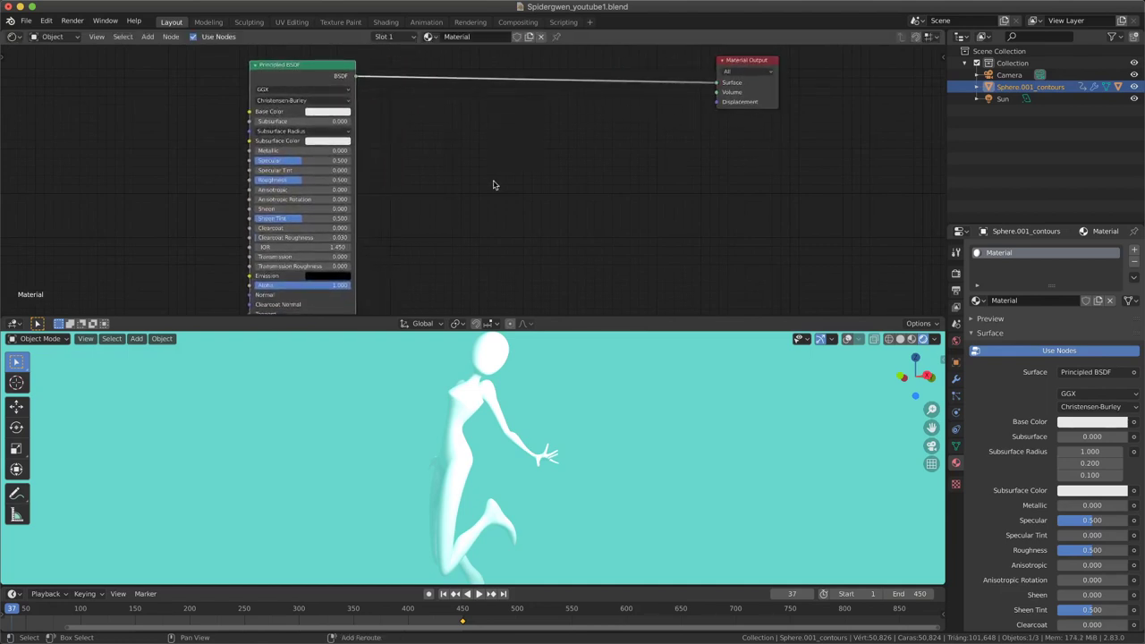
key("shift+a")
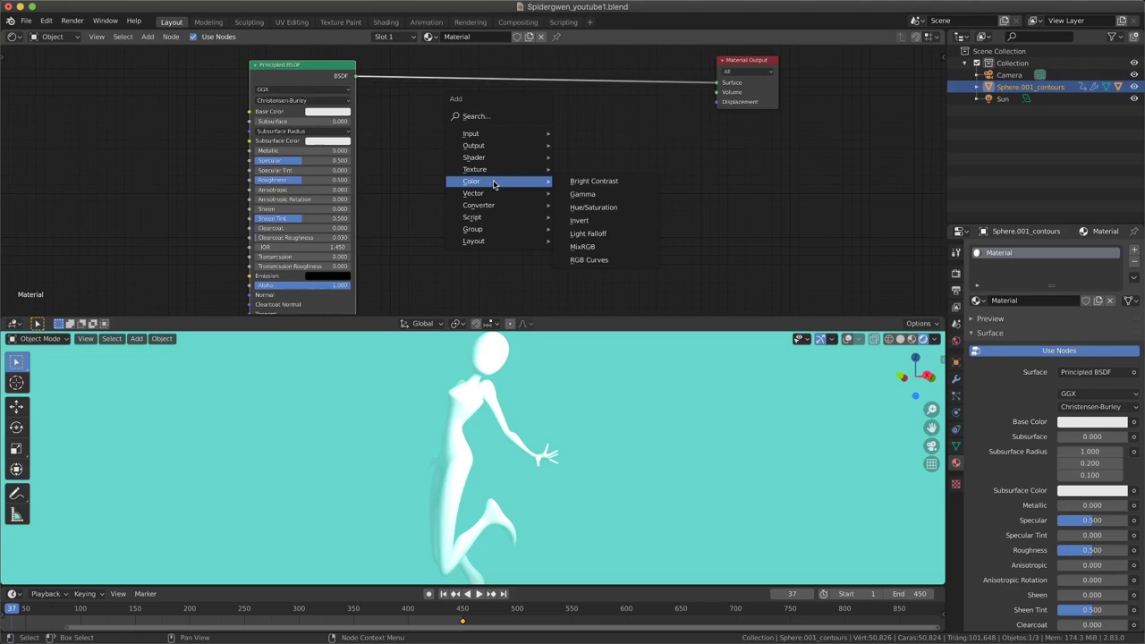
Search 'shade' and drop a Shader to RGB node onto the BSDF-to-Output link
left_click(496, 116)
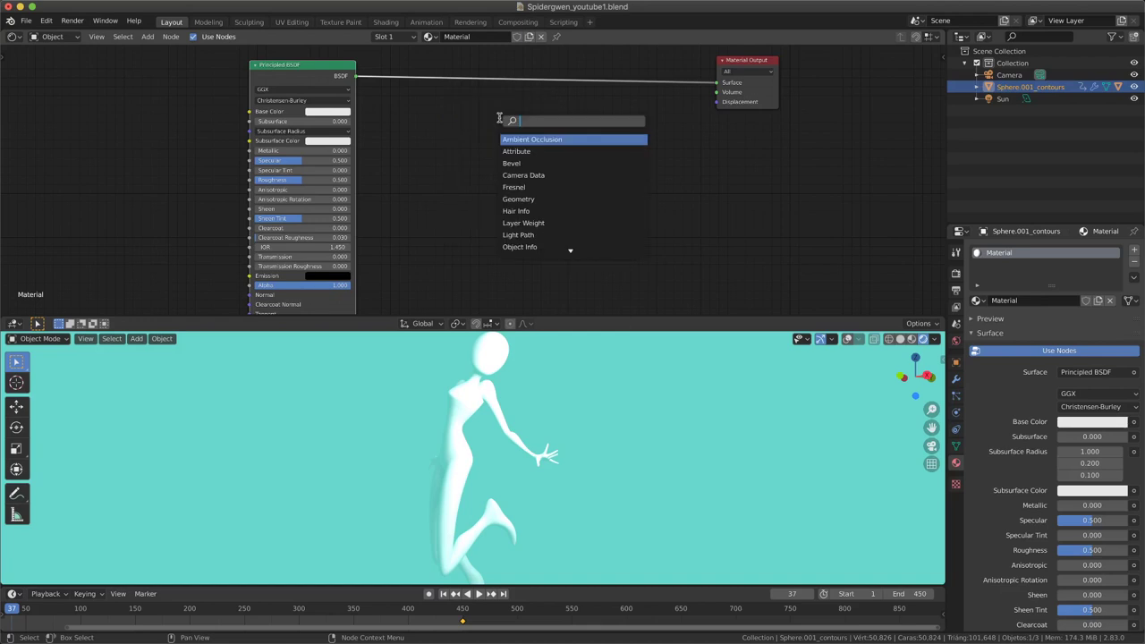
key("Escape")
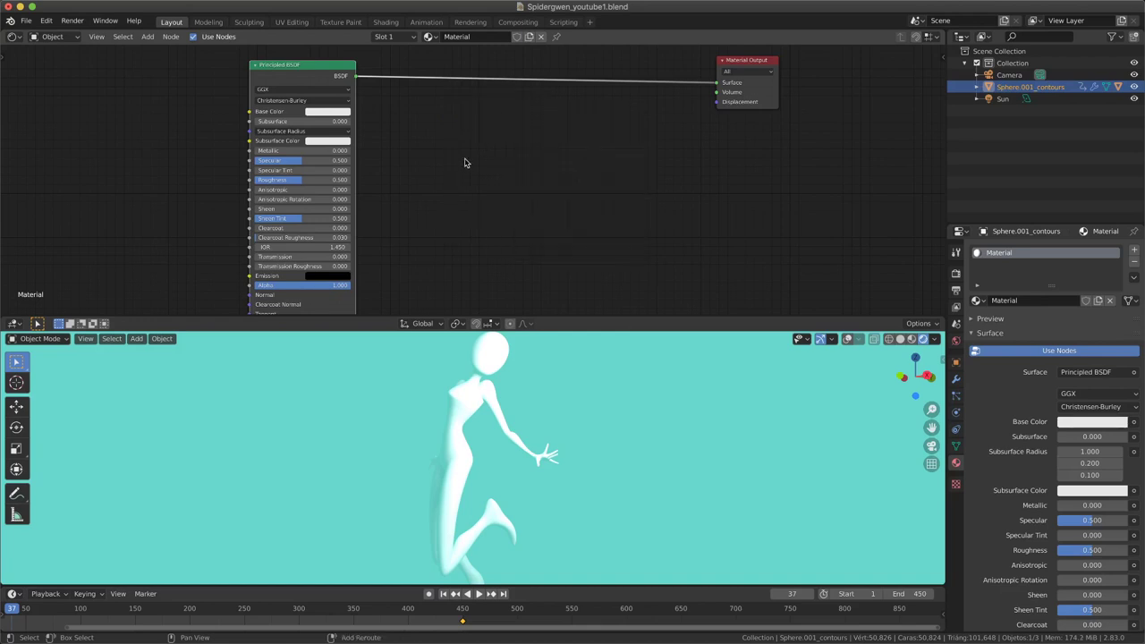
key("shift+a")
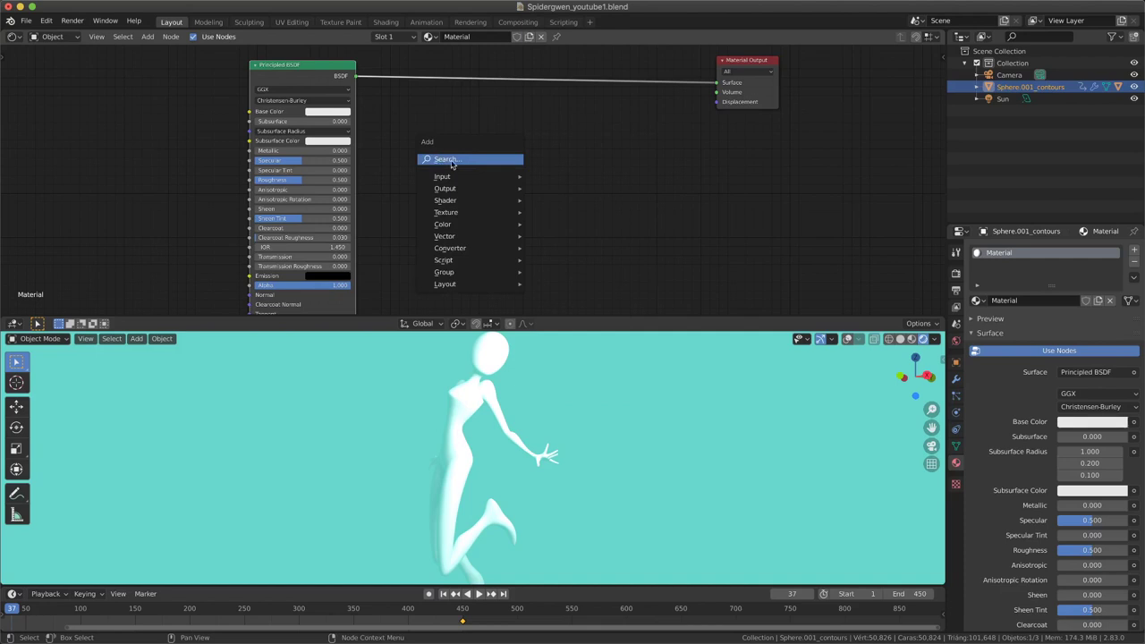
left_click(441, 160)
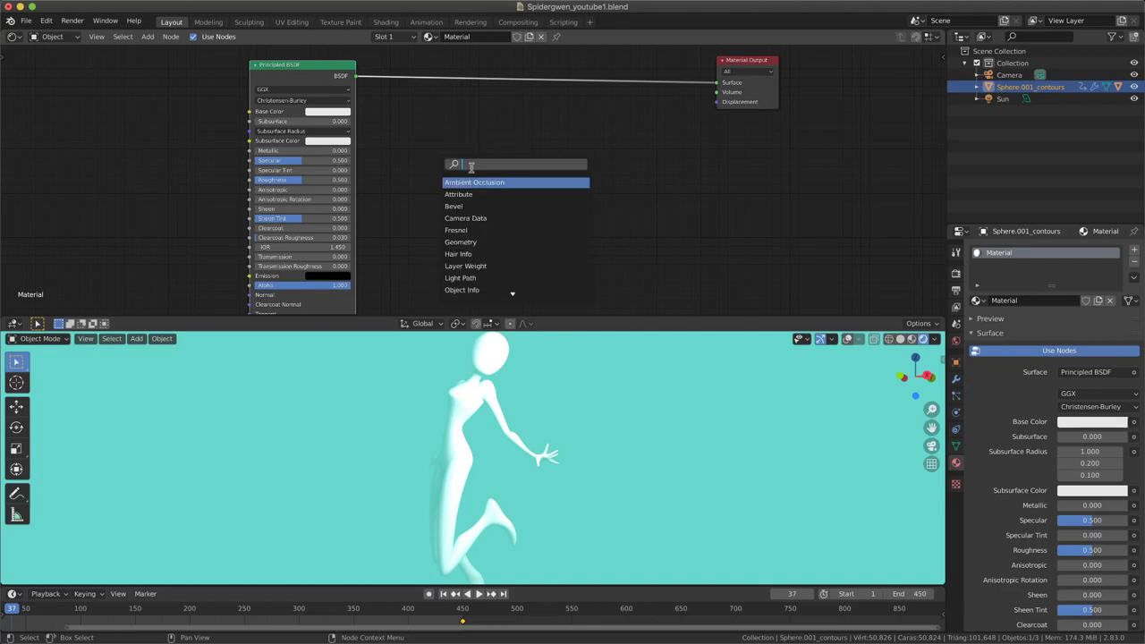
type("shade")
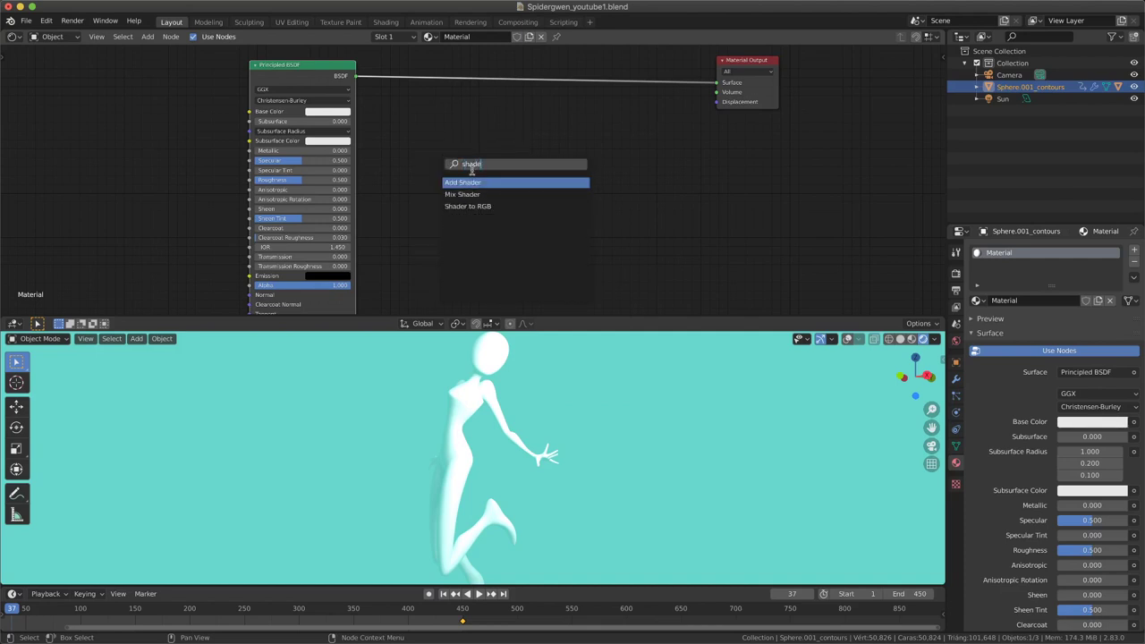
left_click(469, 206)
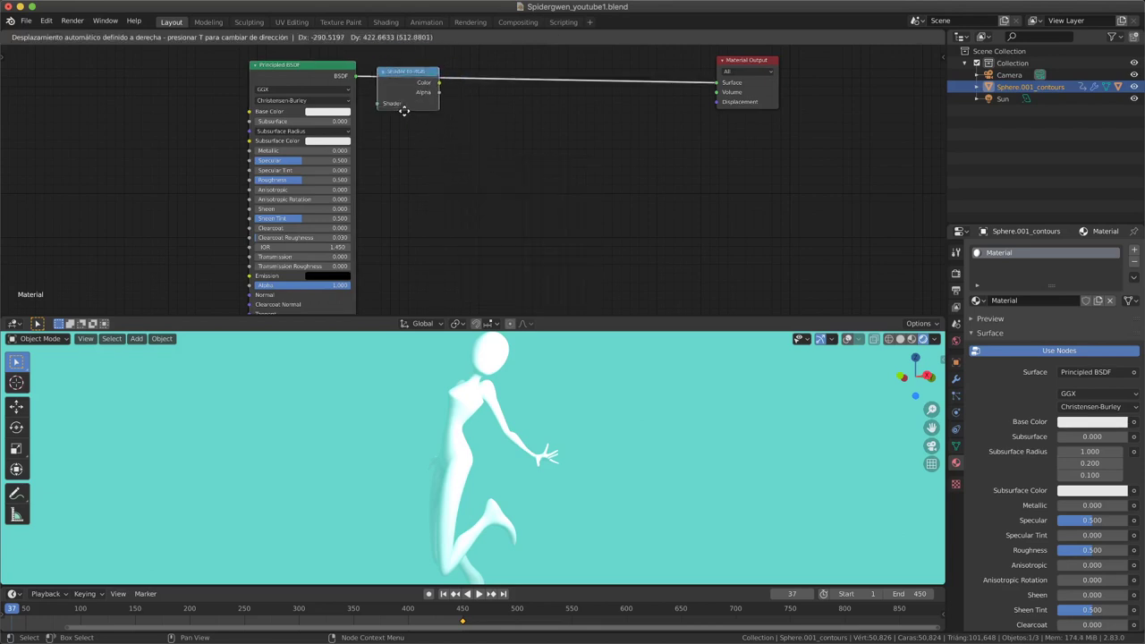
left_click(404, 109)
key("g")
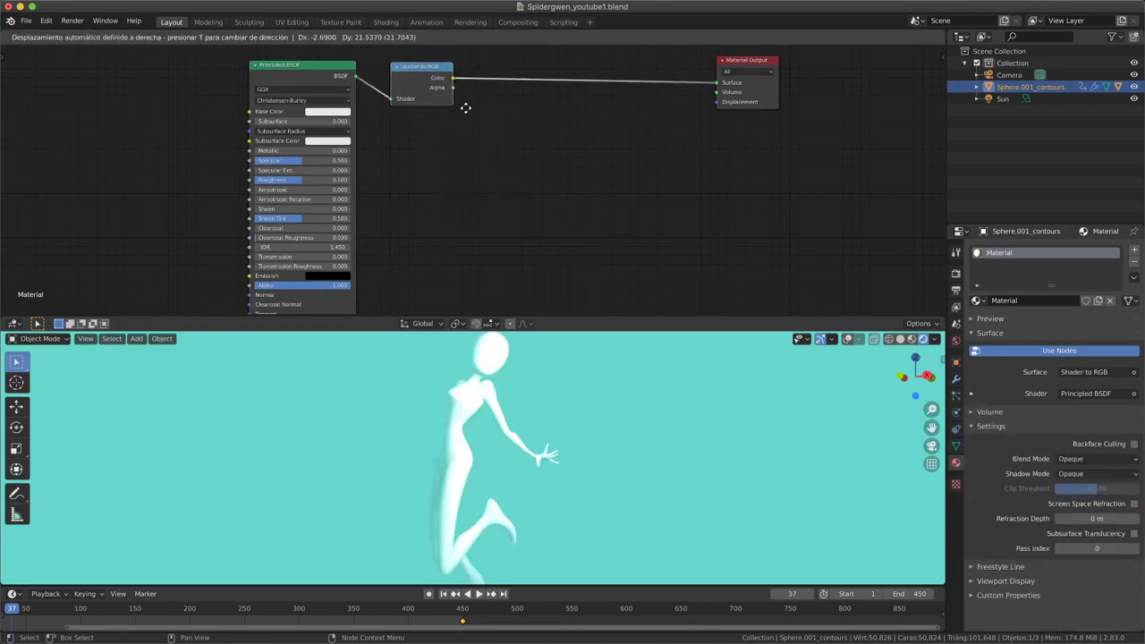
left_click(465, 107)
key("shift+a")
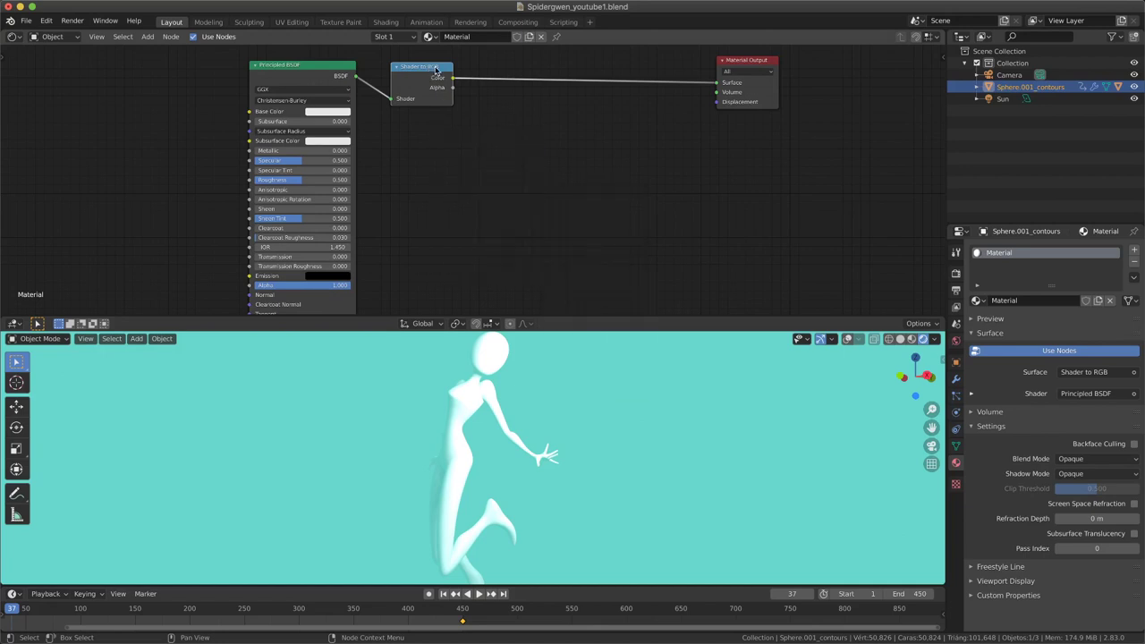
Add a Separate RGB node after Shader to RGB and stack two copies below it
key("shift+a")
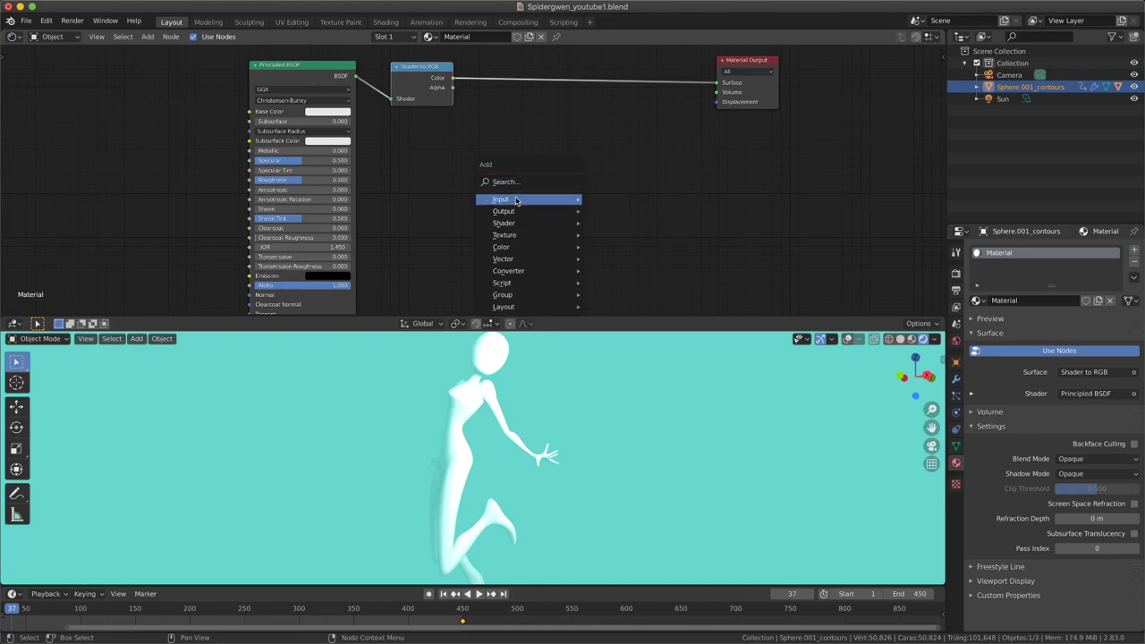
left_click(517, 199)
type("s")
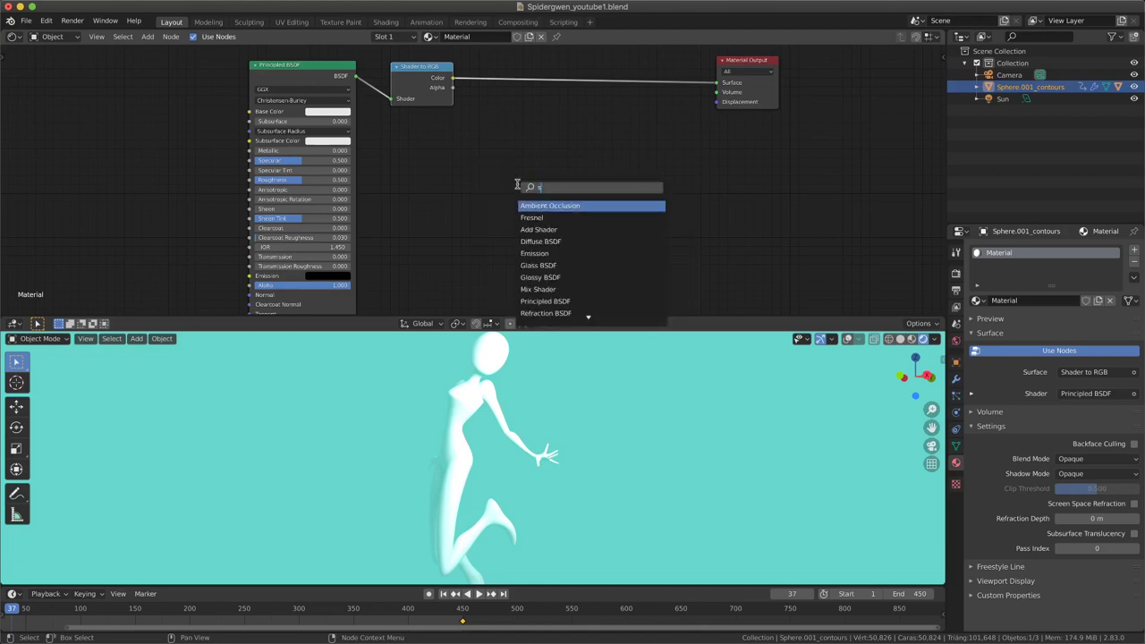
type("epa")
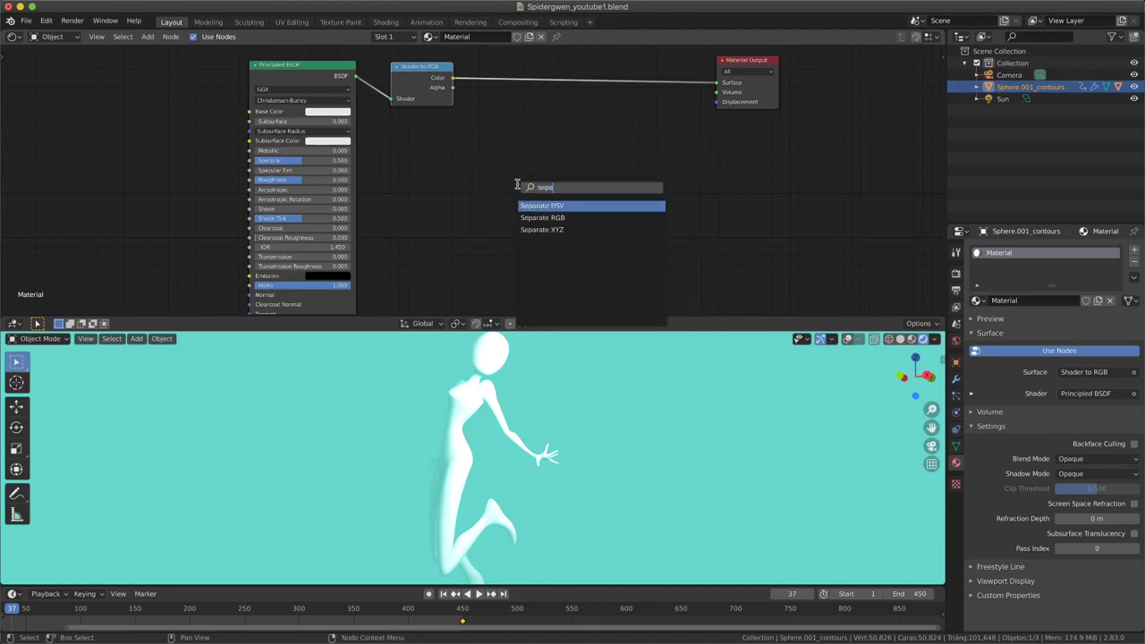
left_click(528, 218)
left_click(499, 105)
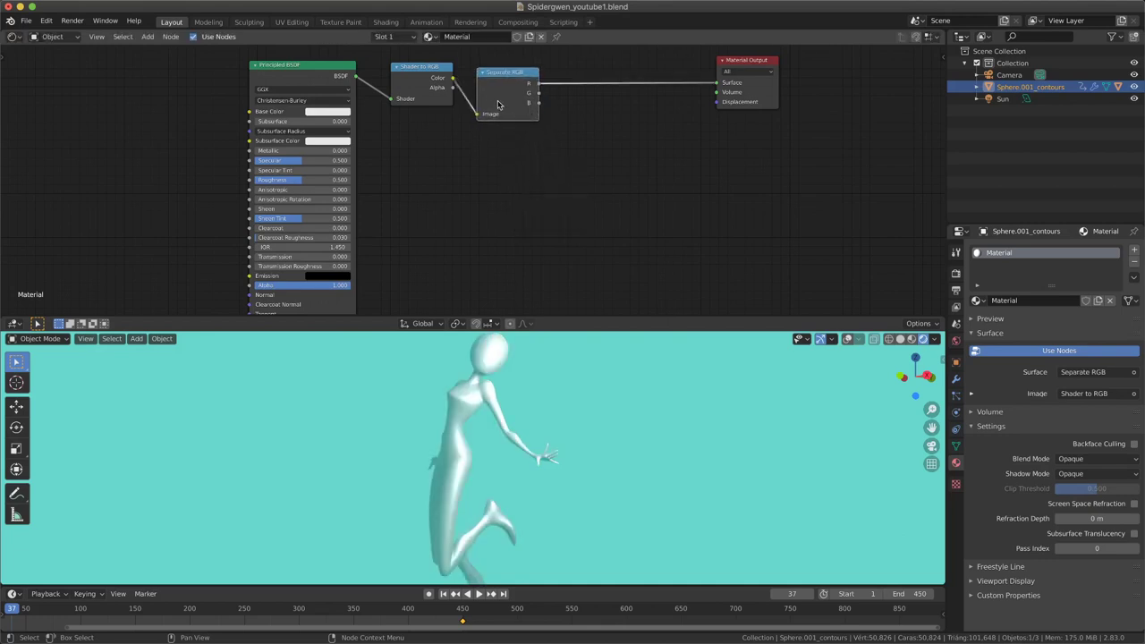
key("shift+d")
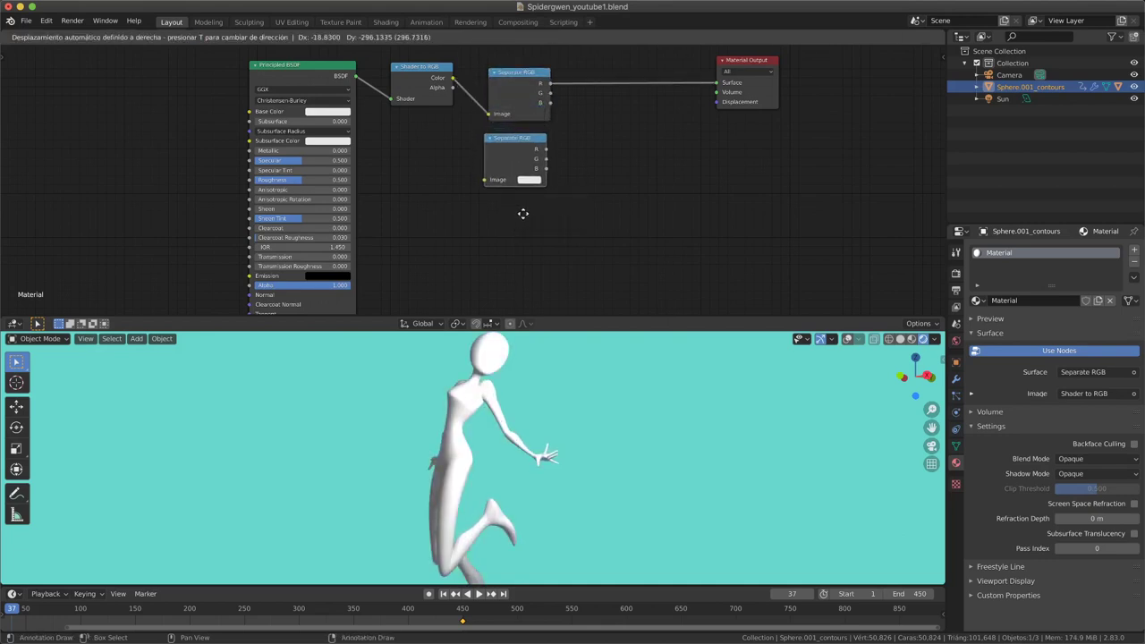
left_click(528, 221)
key("shift+d")
left_click(532, 271)
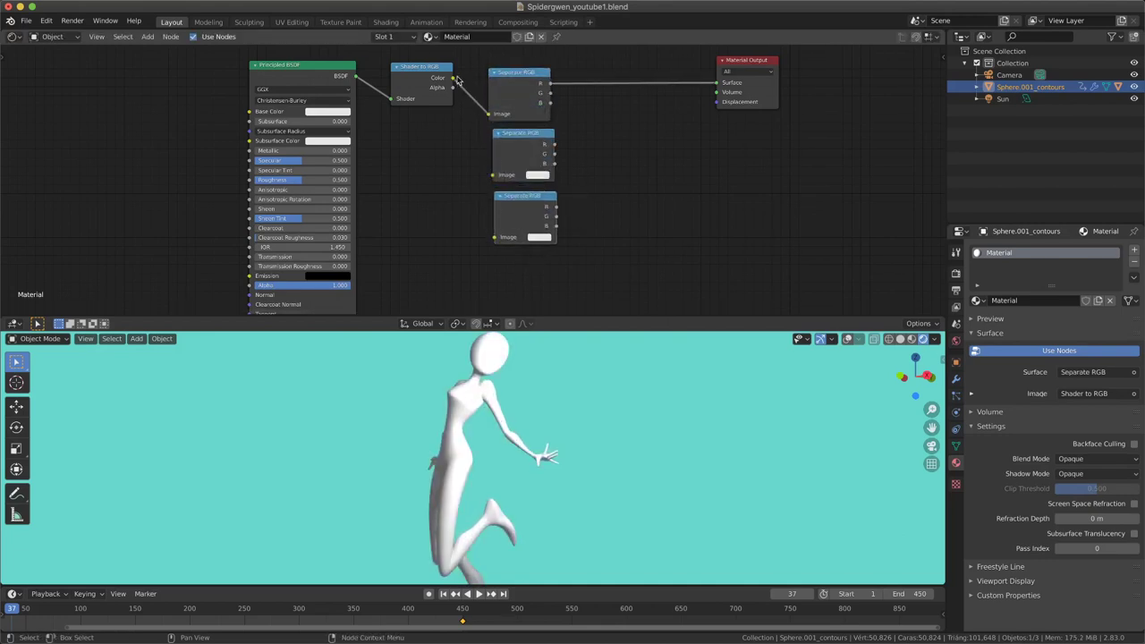
Link Shader to RGB Color into the second and third Separate RGB, shifting Material Output right
left_click_drag(455, 78, 492, 176)
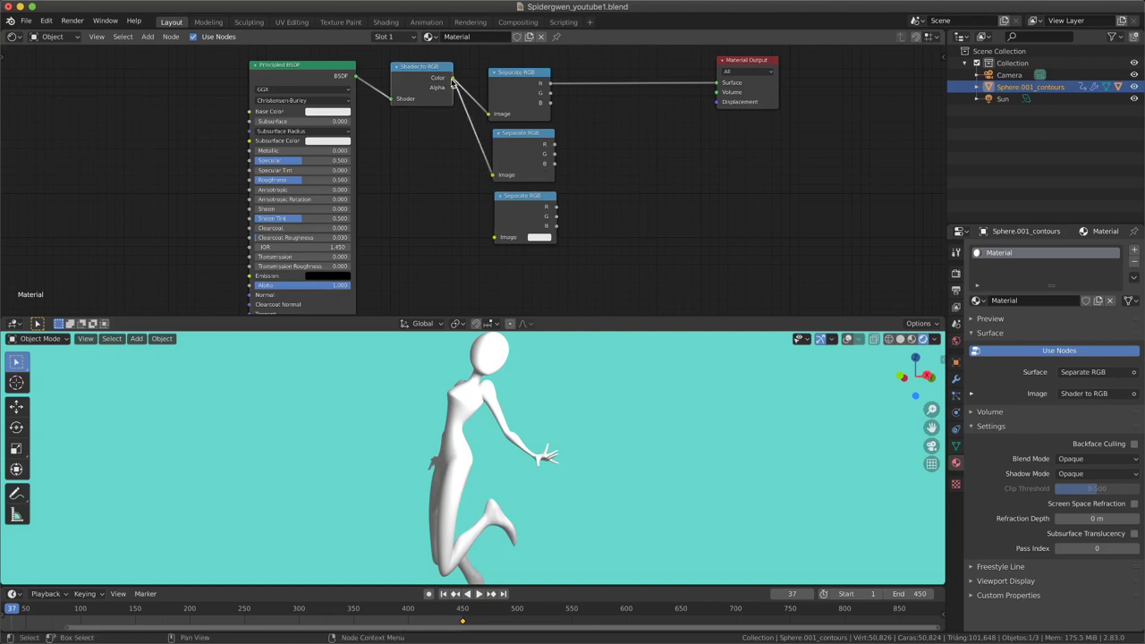
left_click_drag(454, 83, 497, 240)
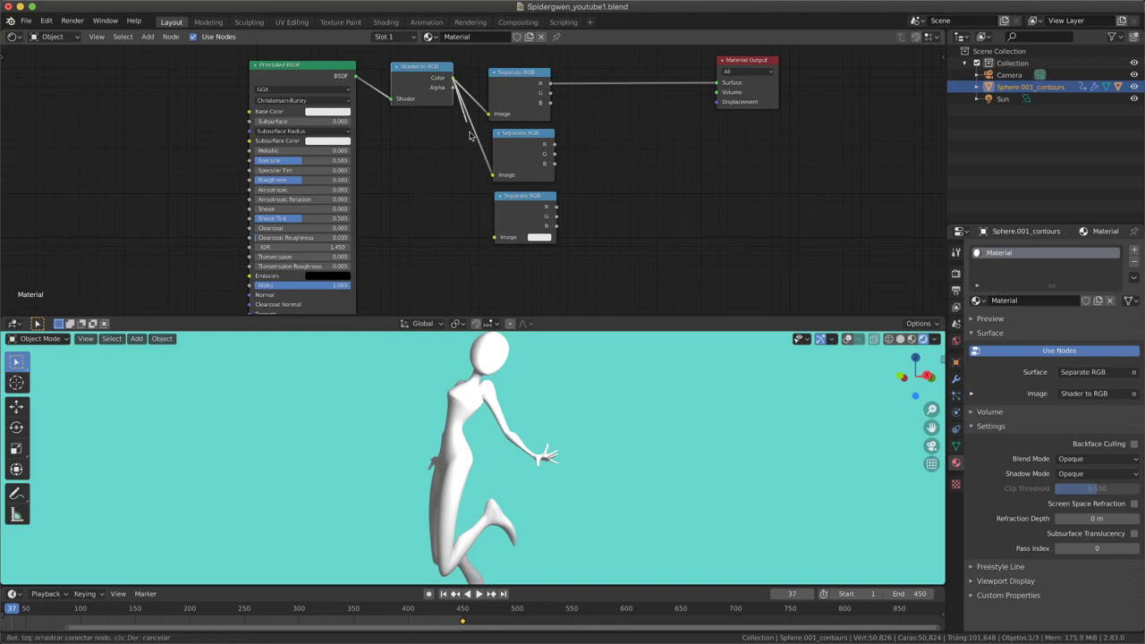
left_click_drag(452, 79, 492, 240)
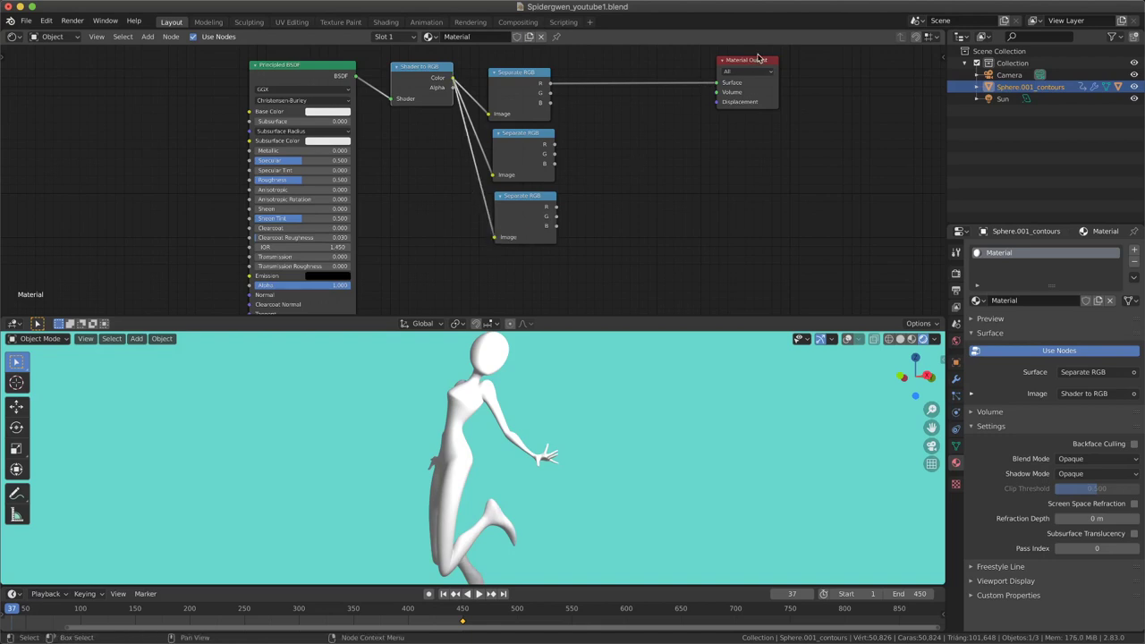
left_click_drag(757, 63, 799, 71)
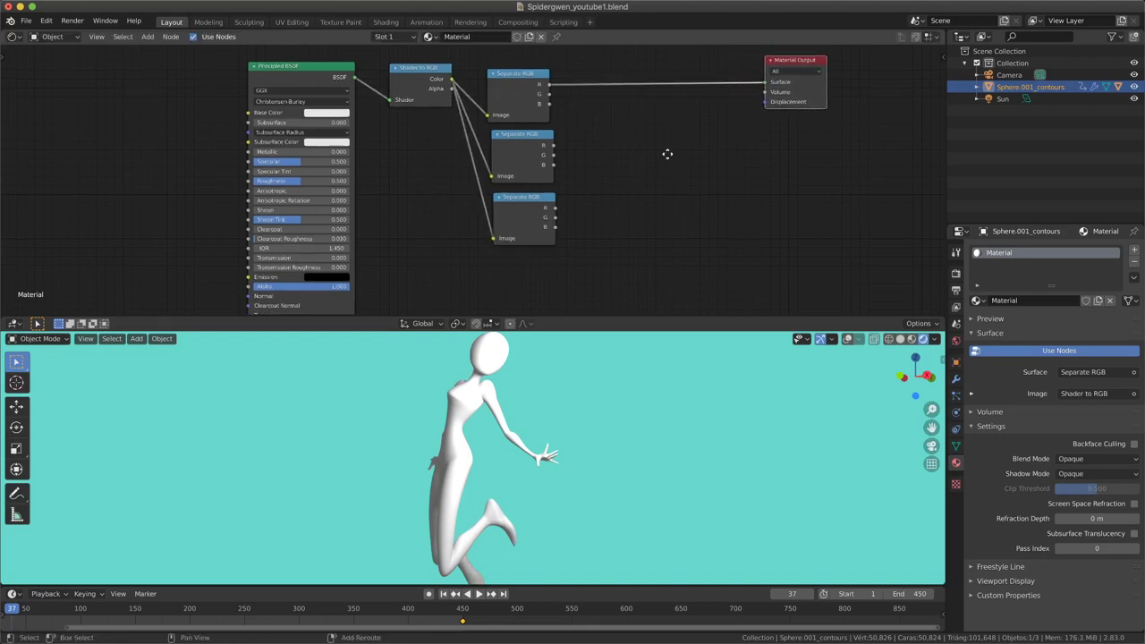
scroll(664, 153, "right", 5)
scroll(664, 153, "up", 3)
left_click_drag(677, 134, 696, 136)
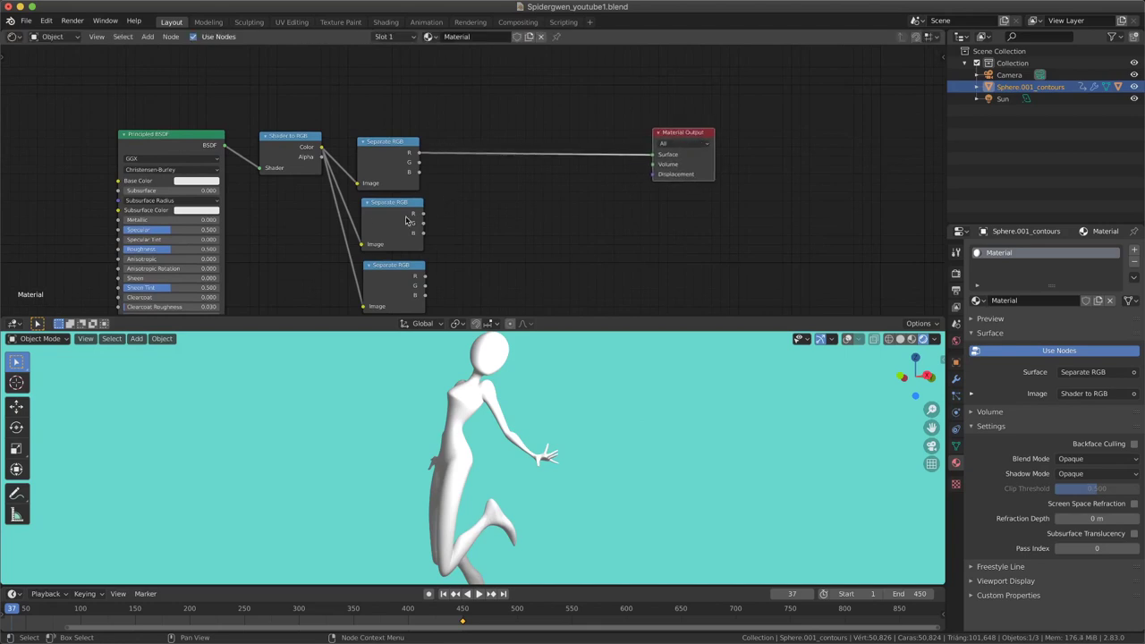
key("shift+a")
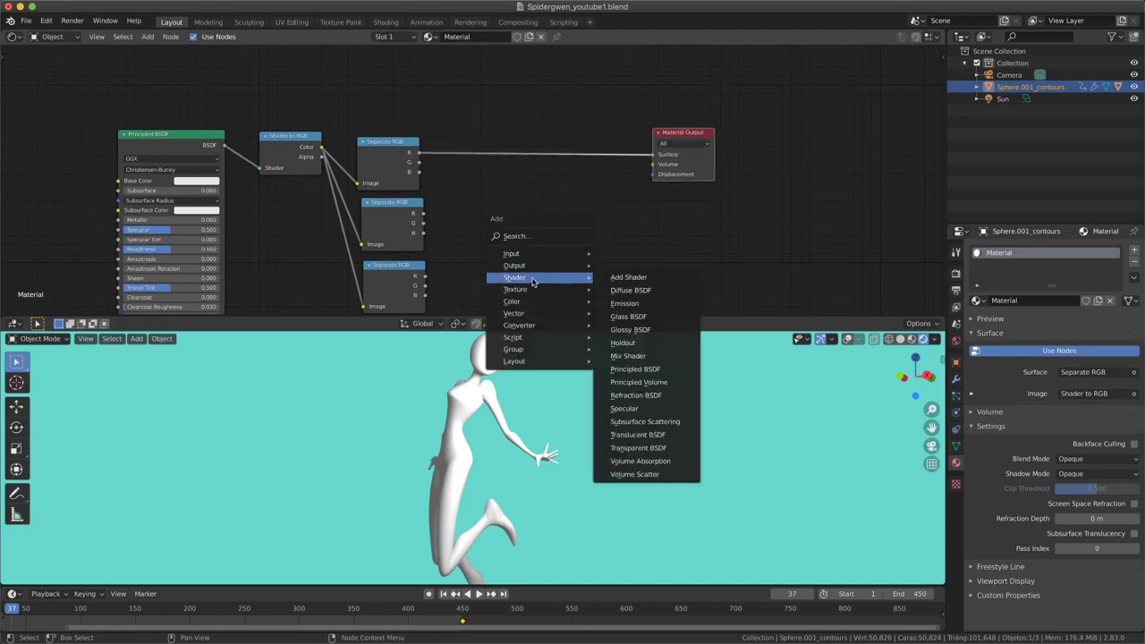
Search 'com' and drop a Combine RGB node onto the output link
left_click(526, 239)
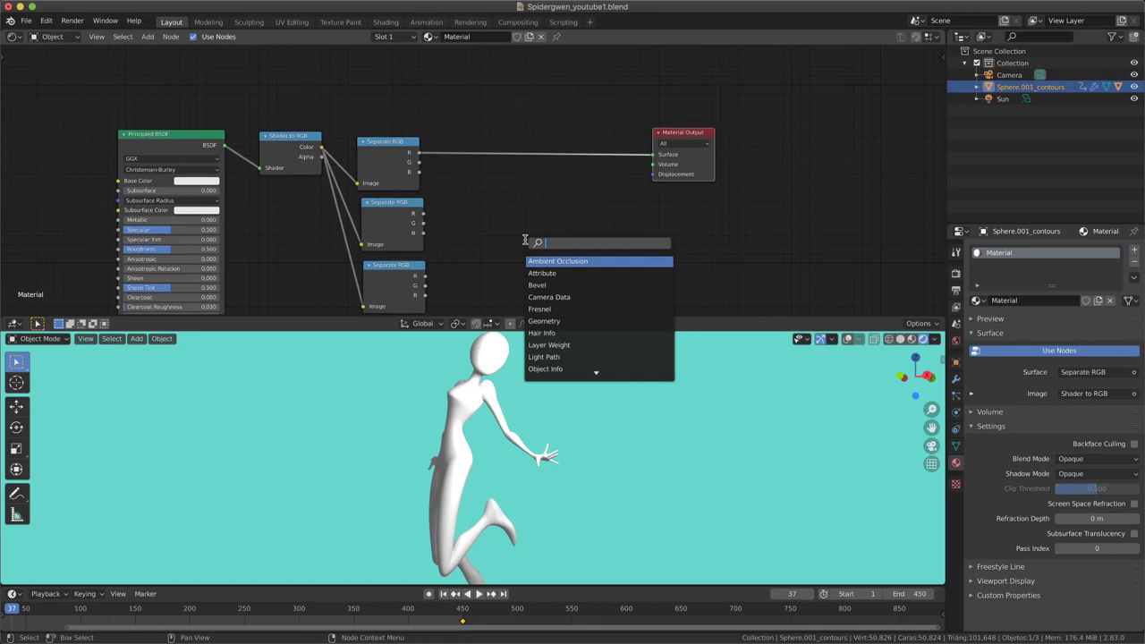
type("com")
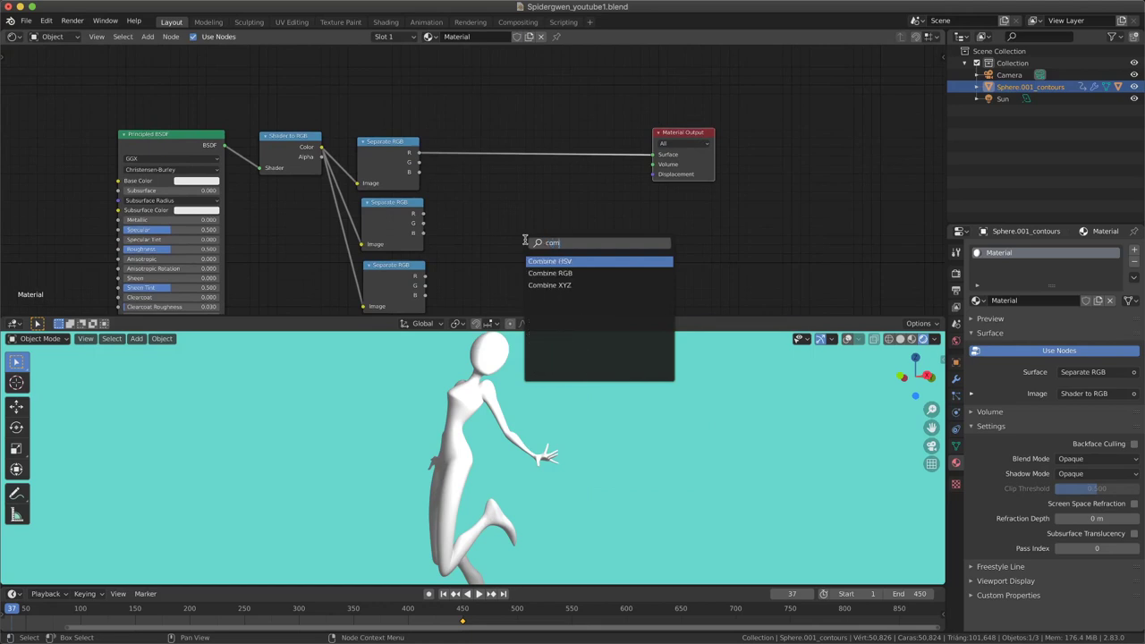
left_click(550, 273)
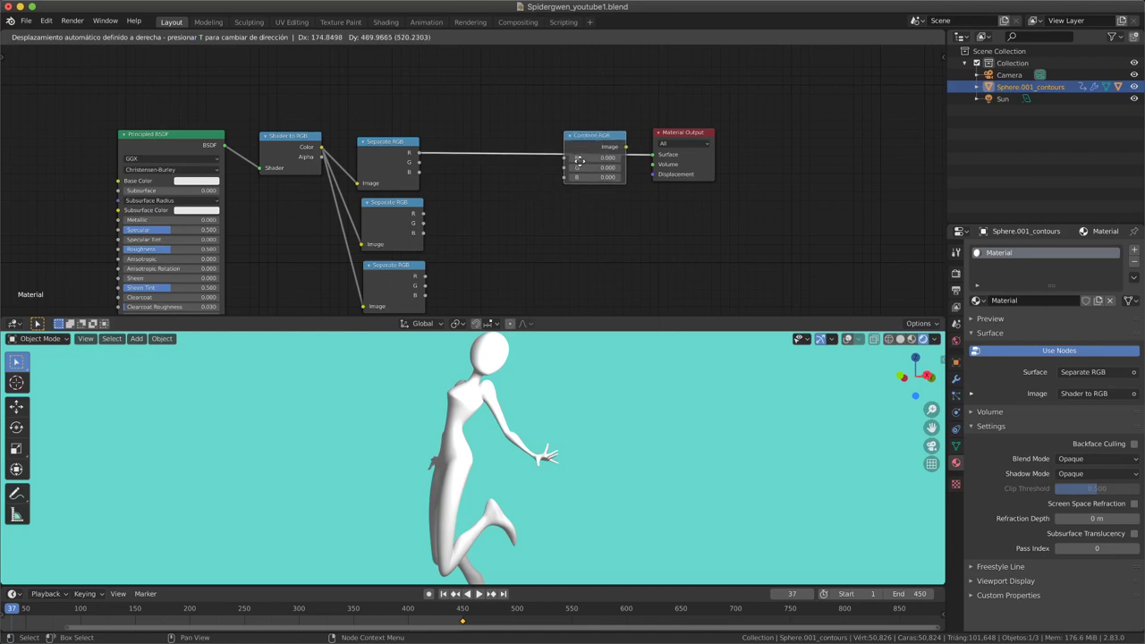
left_click(583, 166)
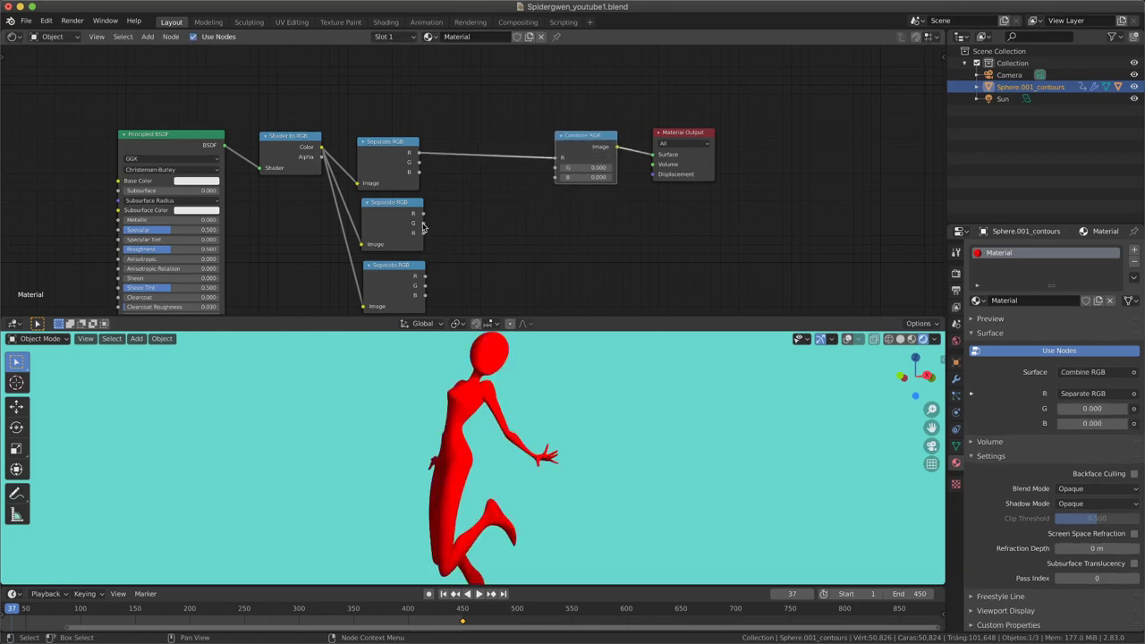
left_click_drag(576, 140, 571, 191)
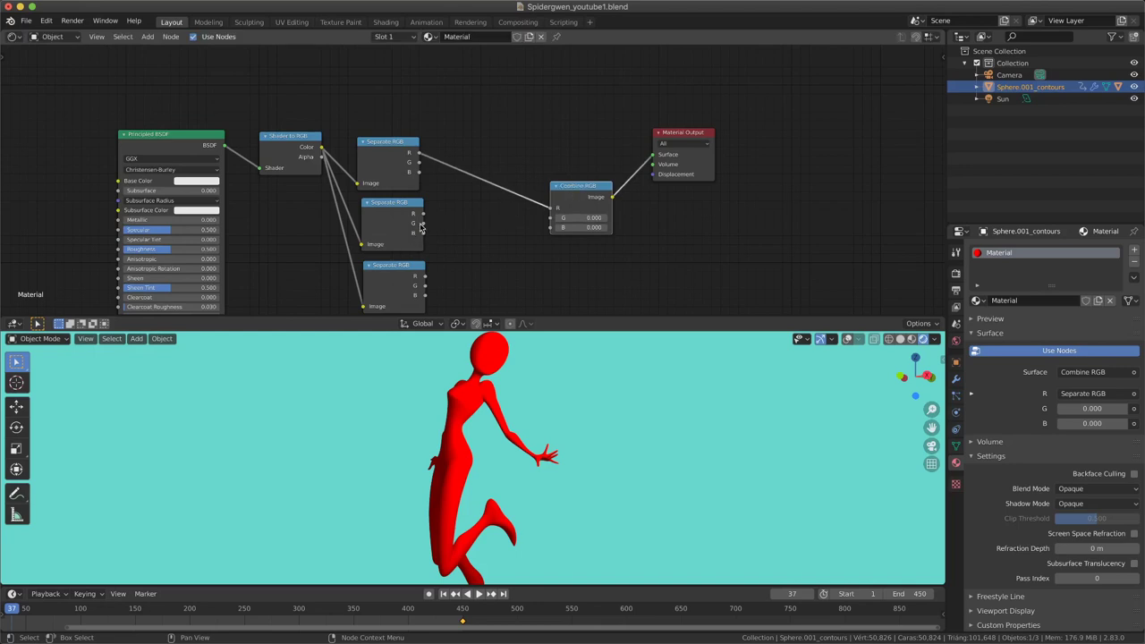
Connect the second Separate RGB's G and third's B into Combine RGB, then tidy nodes
left_click_drag(424, 223, 550, 218)
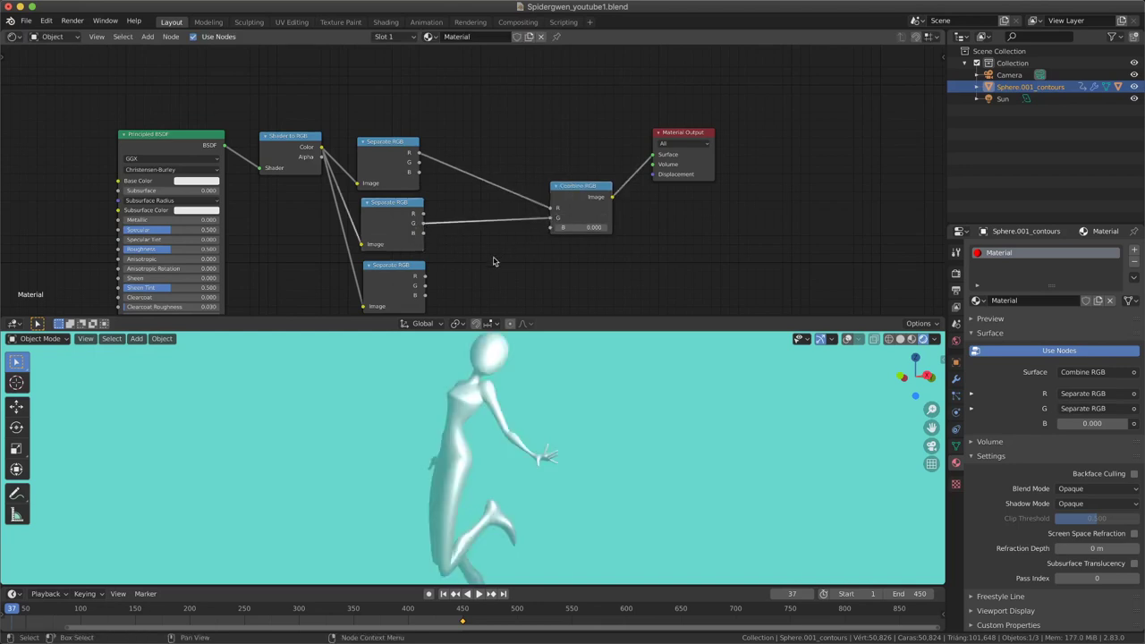
left_click_drag(425, 297, 550, 229)
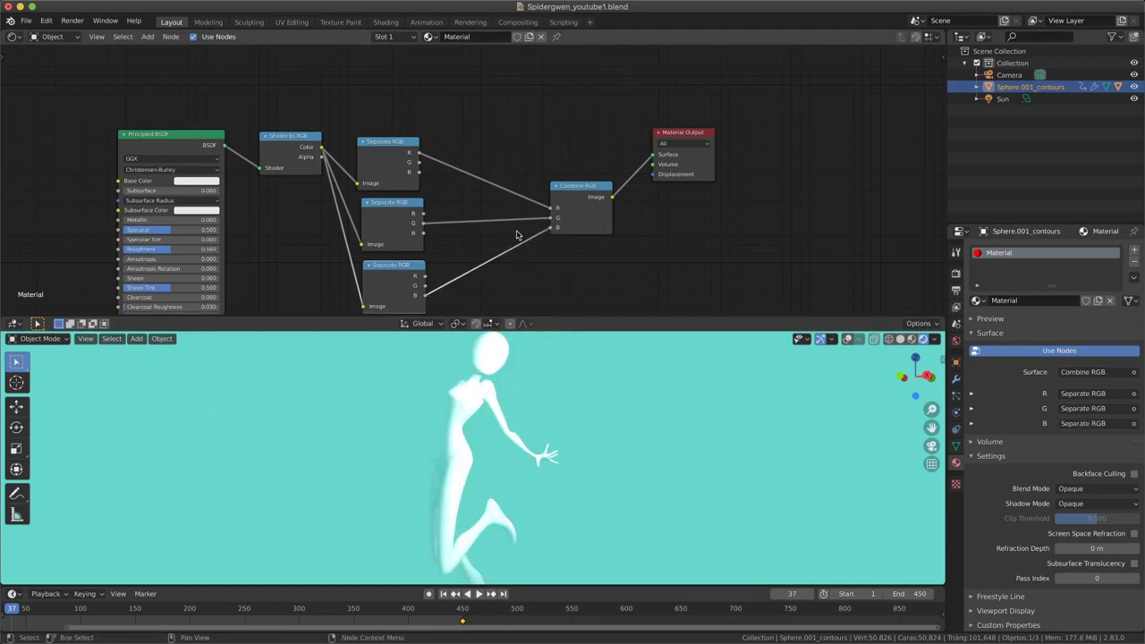
left_click_drag(584, 193, 594, 191)
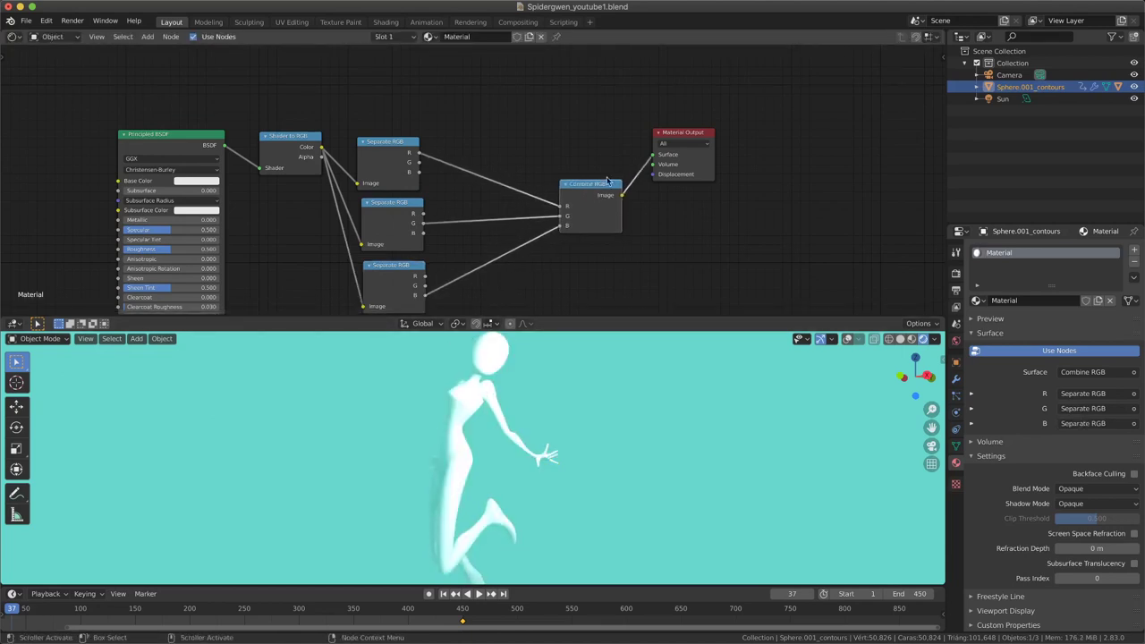
left_click_drag(684, 132, 719, 187)
left_click_drag(574, 200, 623, 201)
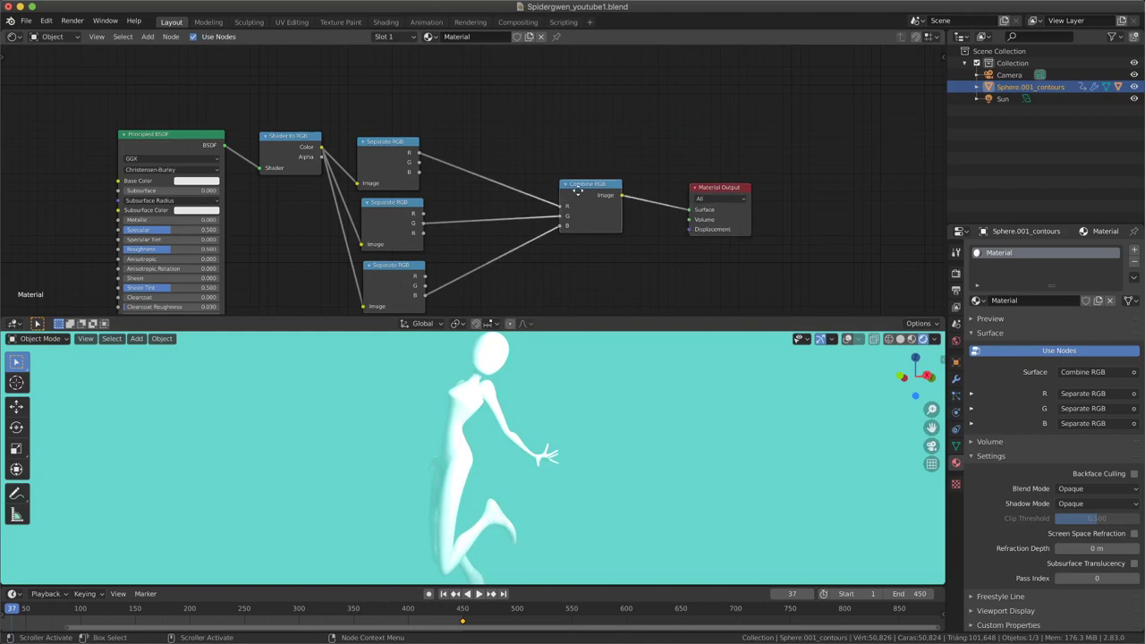
key("shift+a")
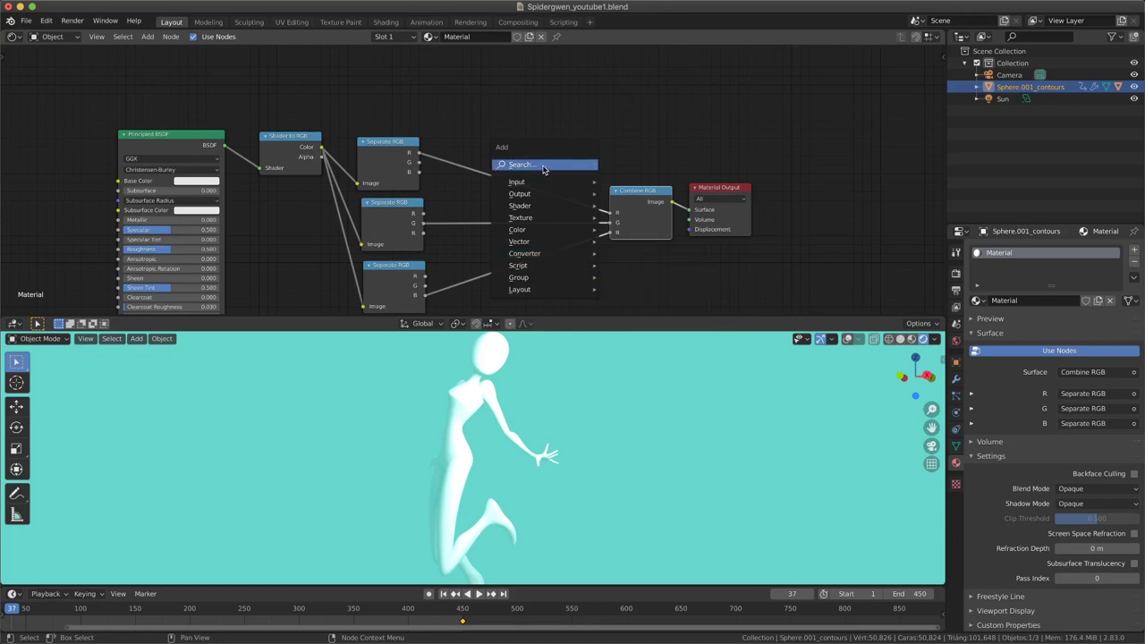
mouse_move(525, 253)
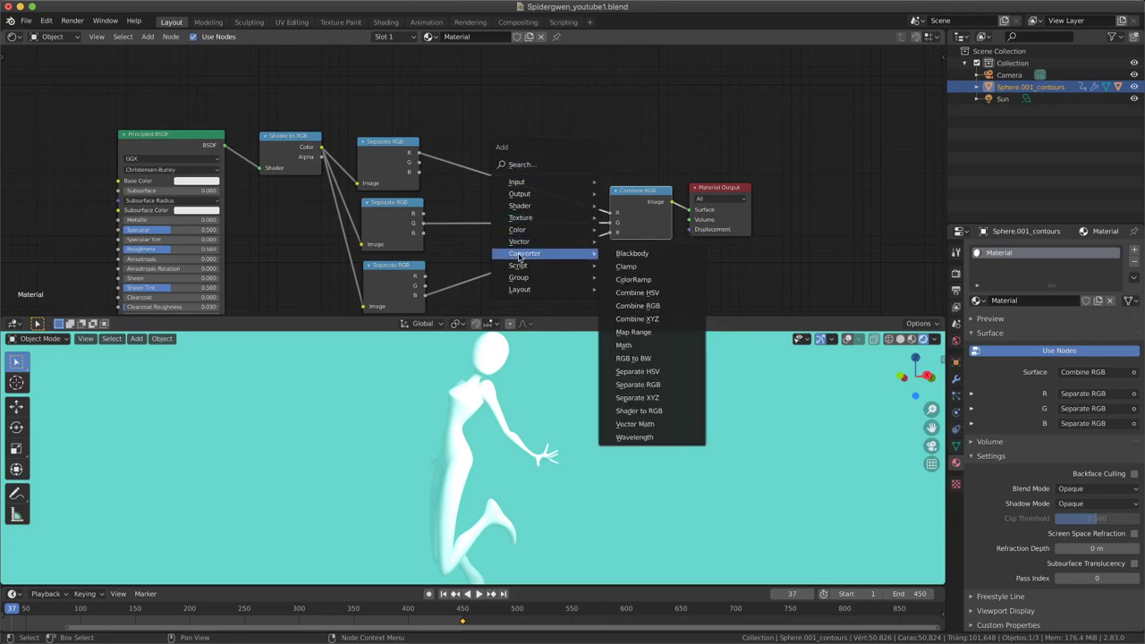
Add a ColorRamp fed by Shader to RGB Color and link it to Material Output Surface
left_click(636, 279)
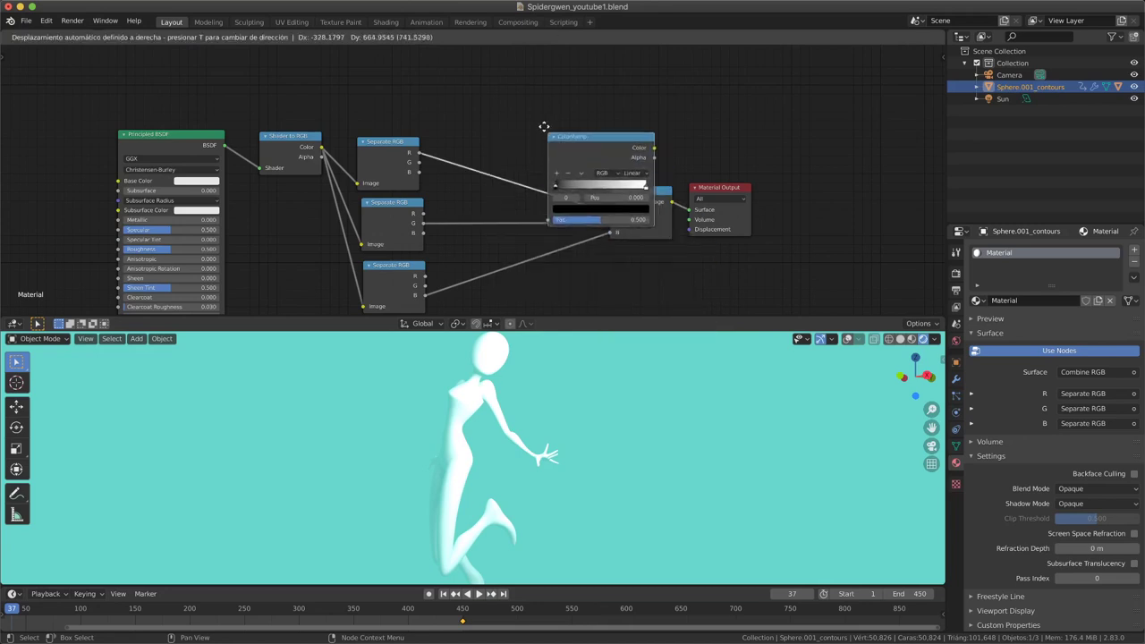
left_click(520, 86)
mouse_move(546, 111)
left_mouse_down()
mouse_move(503, 103)
mouse_move(512, 80)
left_mouse_up()
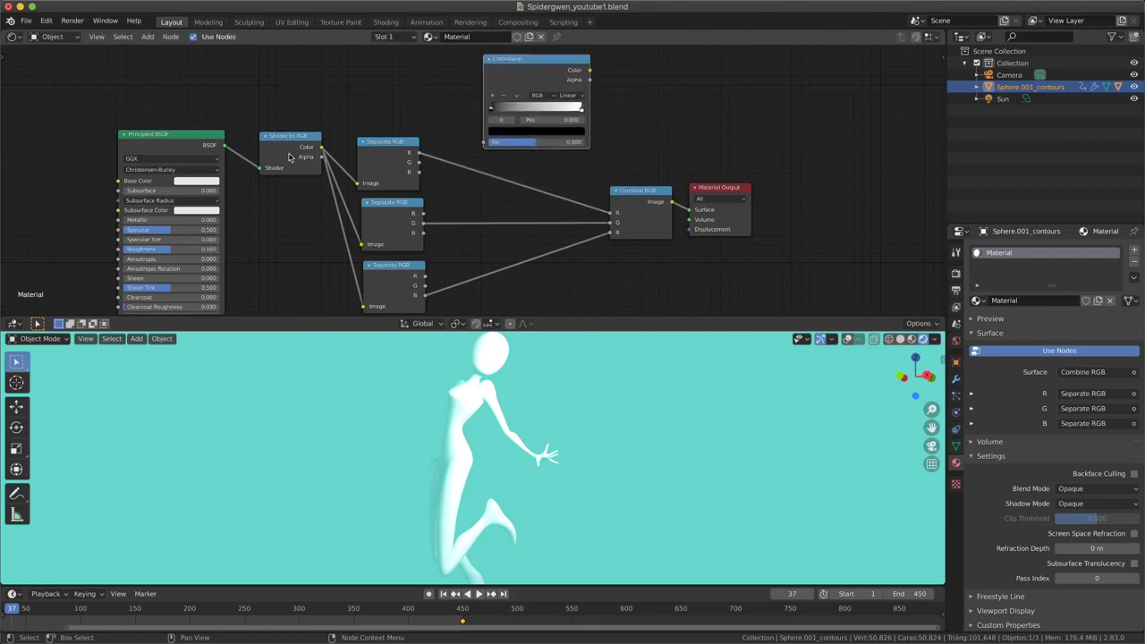
middle_click_drag(288, 157, 272, 183)
mouse_move(245, 198)
left_mouse_down()
mouse_move(445, 123)
mouse_move(468, 171)
mouse_move(372, 177)
mouse_move(469, 172)
left_mouse_up()
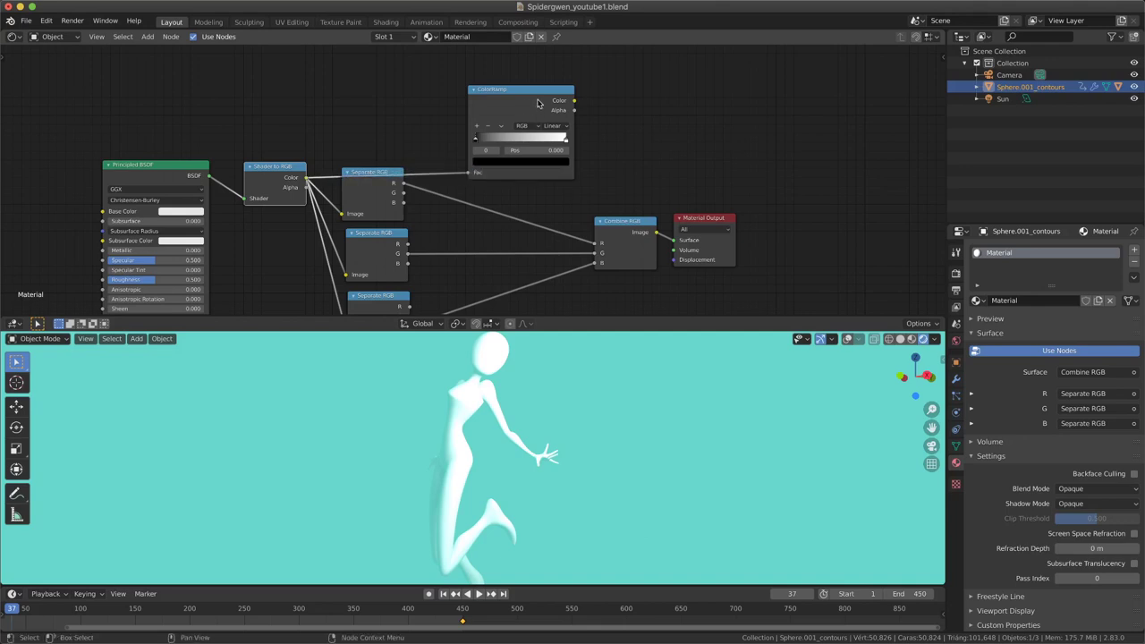
left_click(572, 104)
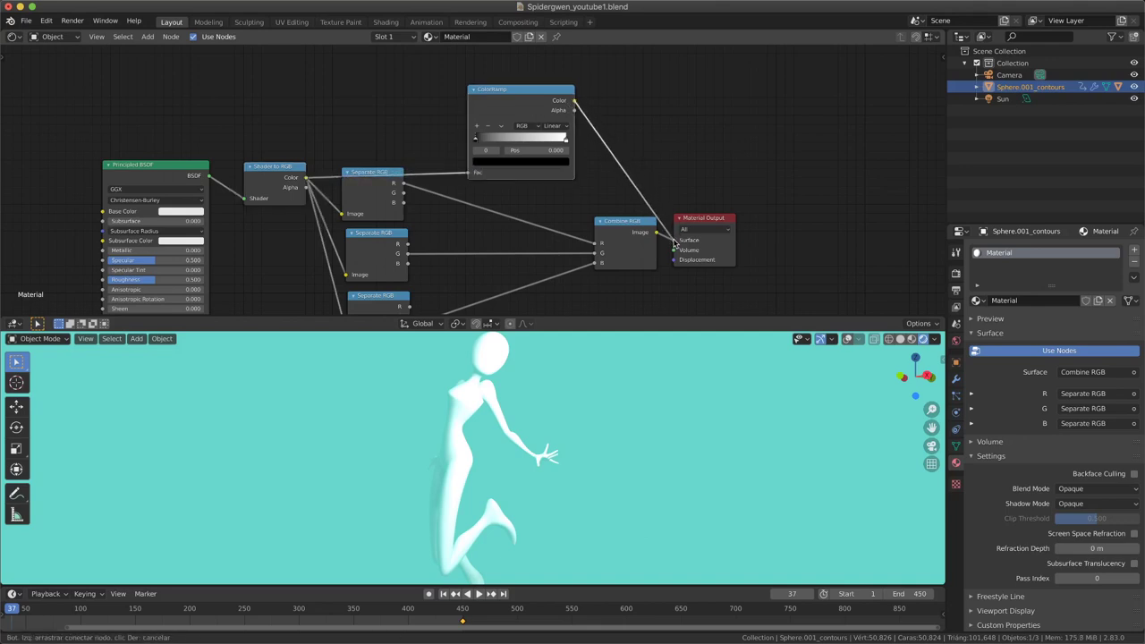
mouse_move(669, 227)
left_mouse_down()
mouse_move(675, 240)
mouse_move(748, 204)
left_mouse_up()
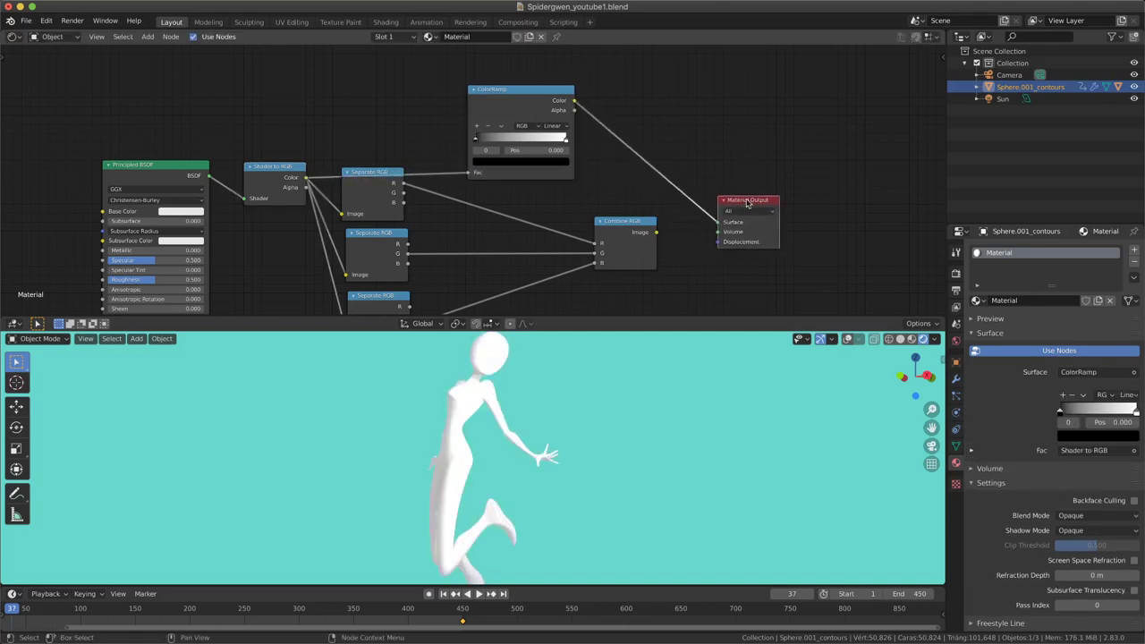
Sharpen the ramp's black stop, unlink the ColorRamp, and reconnect Combine RGB to Surface
middle_click_drag(537, 148, 524, 153)
mouse_move(508, 119)
left_mouse_down()
mouse_move(500, 105)
mouse_move(474, 133)
mouse_move(523, 134)
mouse_move(497, 137)
left_mouse_up()
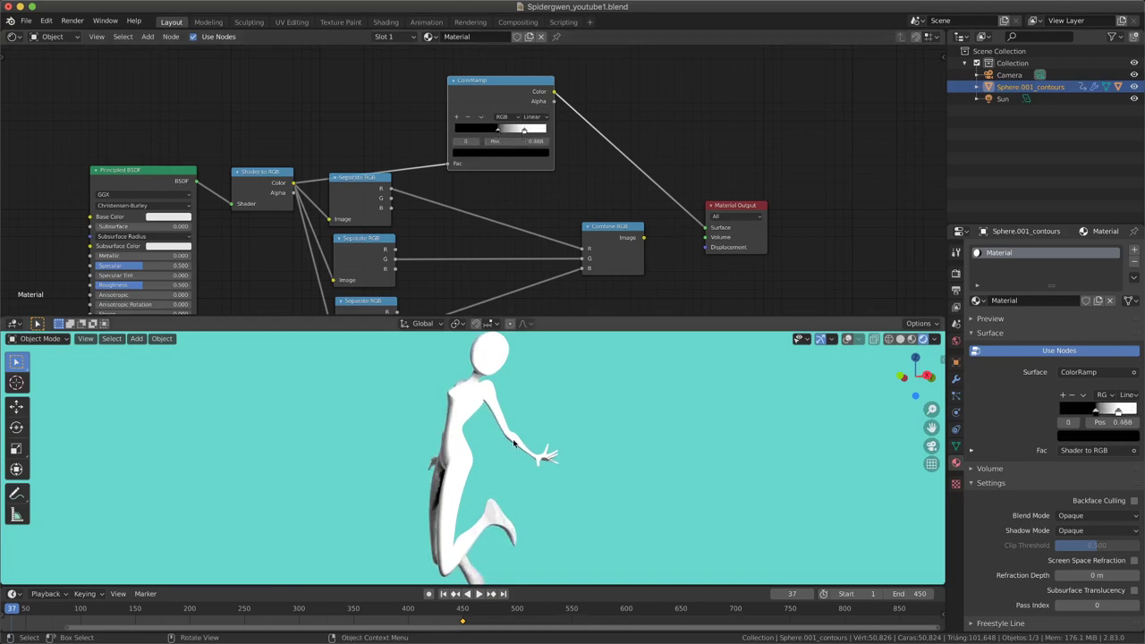
mouse_move(498, 132)
left_mouse_down()
mouse_move(522, 131)
mouse_move(512, 132)
left_mouse_up()
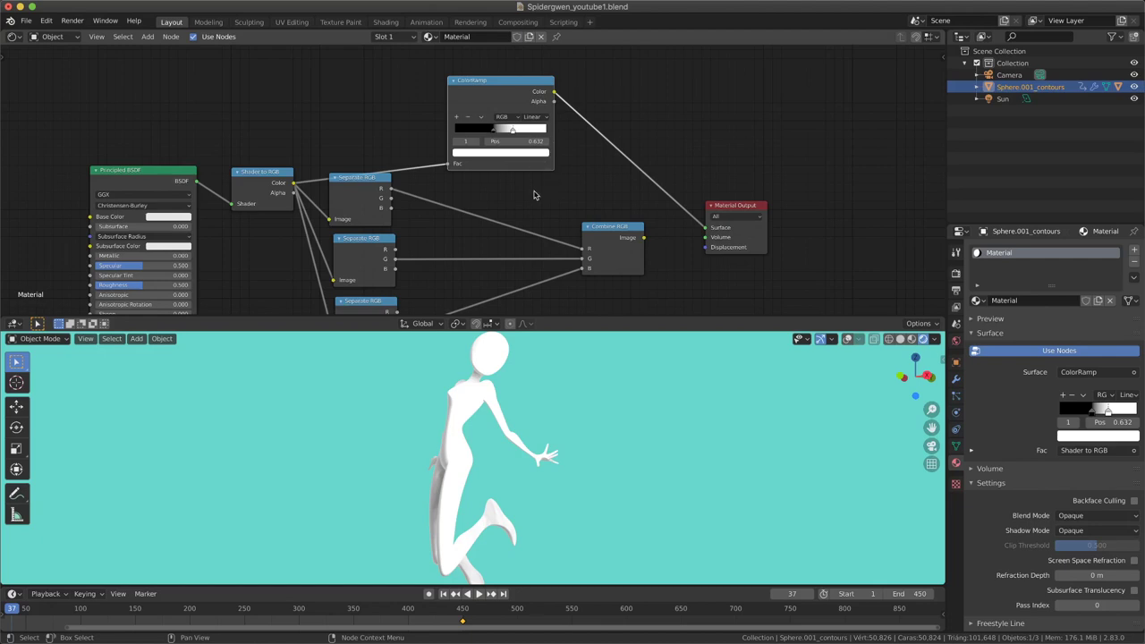
scroll(534, 195, "down", 2)
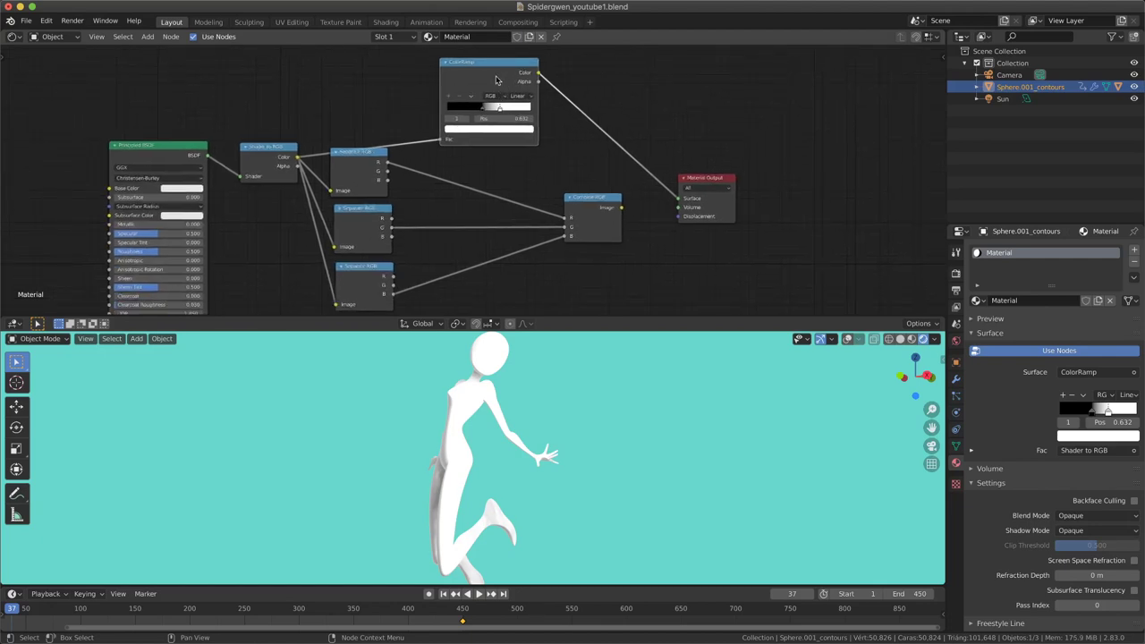
mouse_move(496, 80)
left_mouse_down()
mouse_move(498, 99)
mouse_move(481, 77)
left_mouse_up()
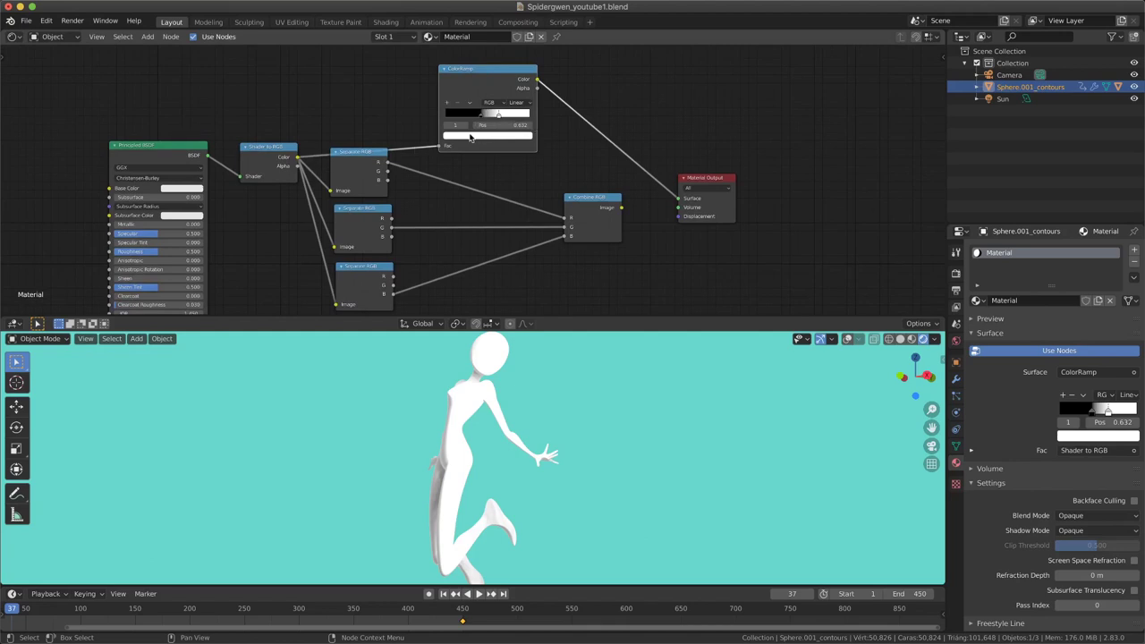
left_click_drag(441, 149, 438, 135)
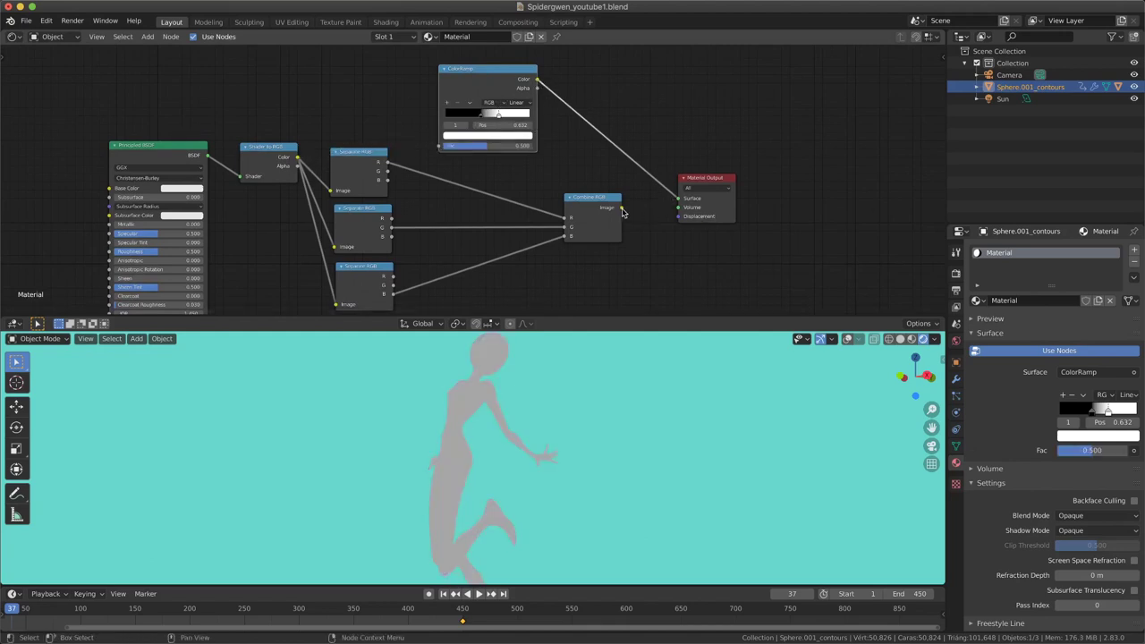
left_click_drag(622, 207, 678, 198)
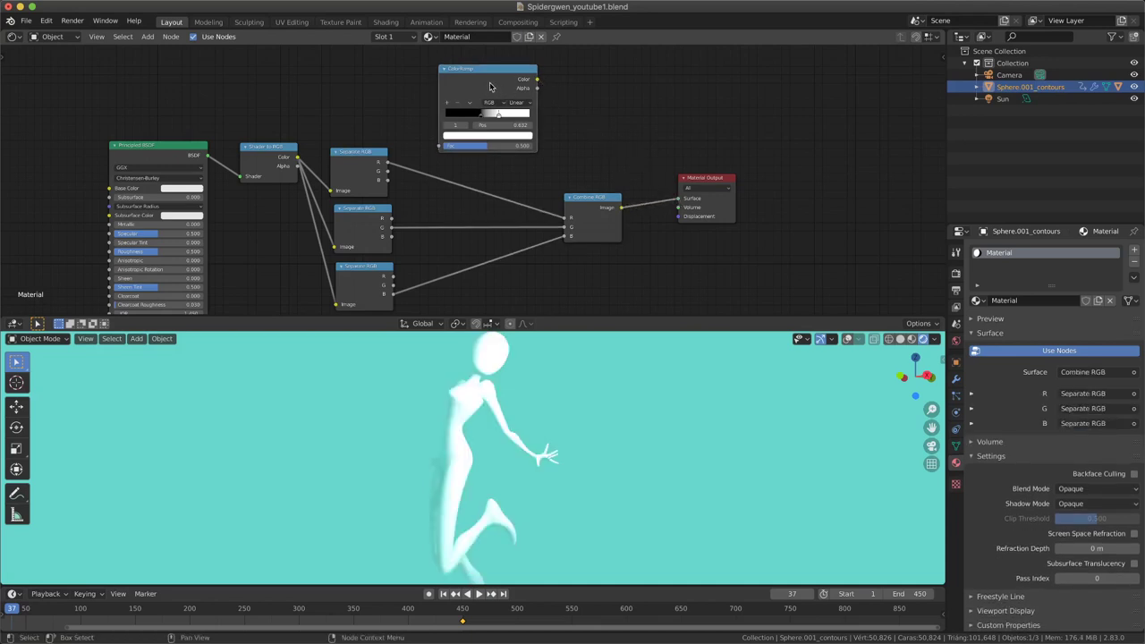
Group the ColorRamp with Ctrl+G, spread its Group Input and Output nodes, and exit
key("ctrl")
key("ctrl+g")
left_click(566, 193)
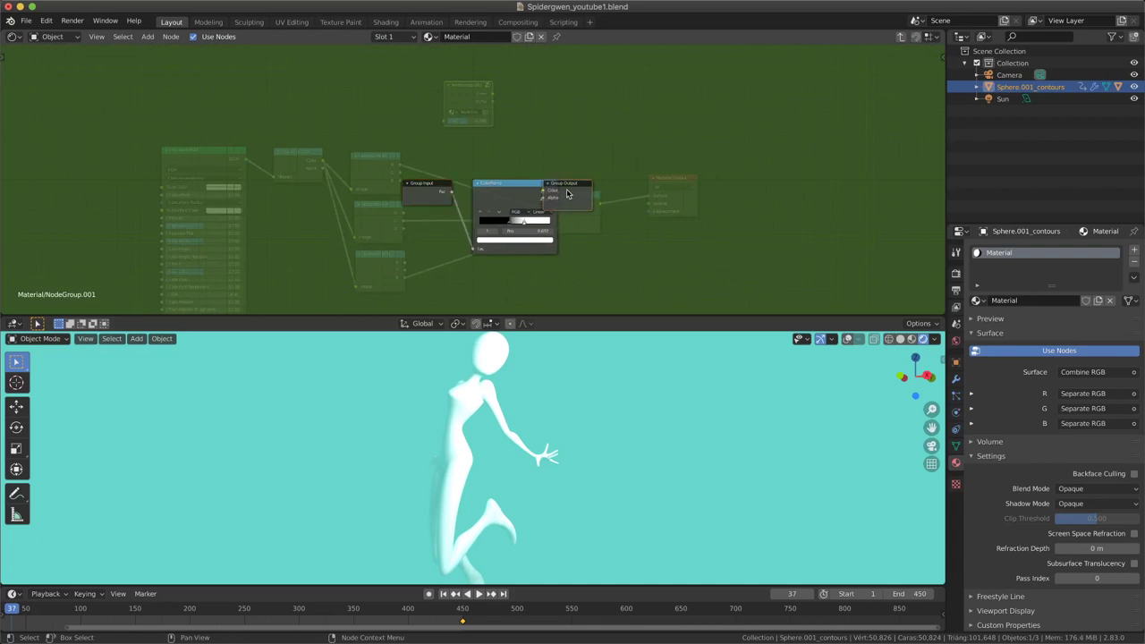
left_click_drag(577, 196, 609, 195)
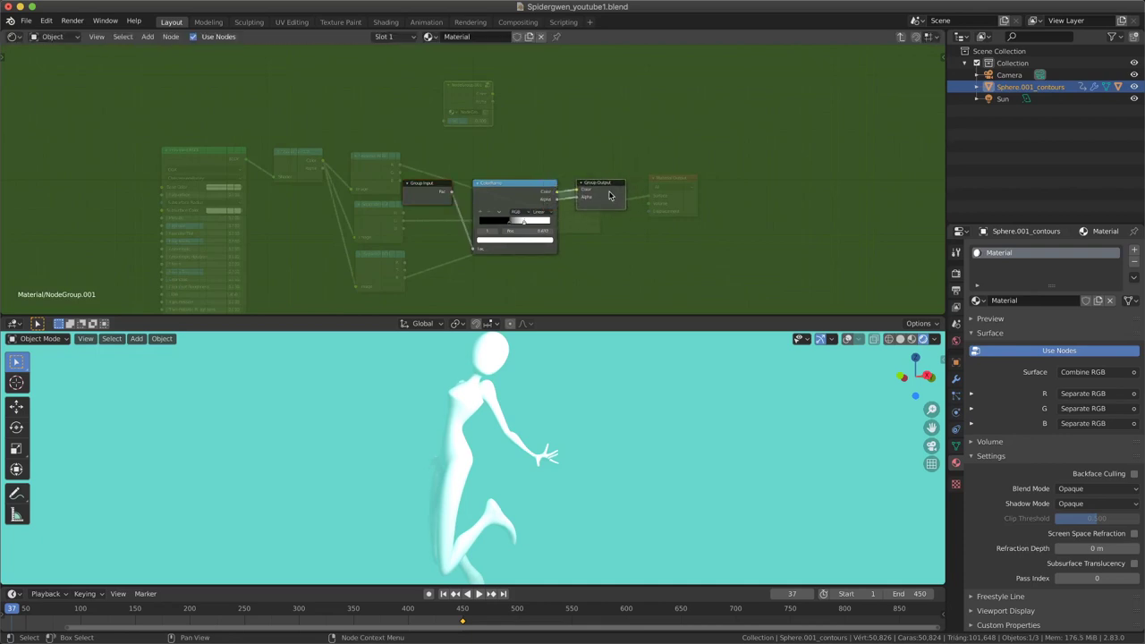
left_click_drag(425, 202, 439, 208)
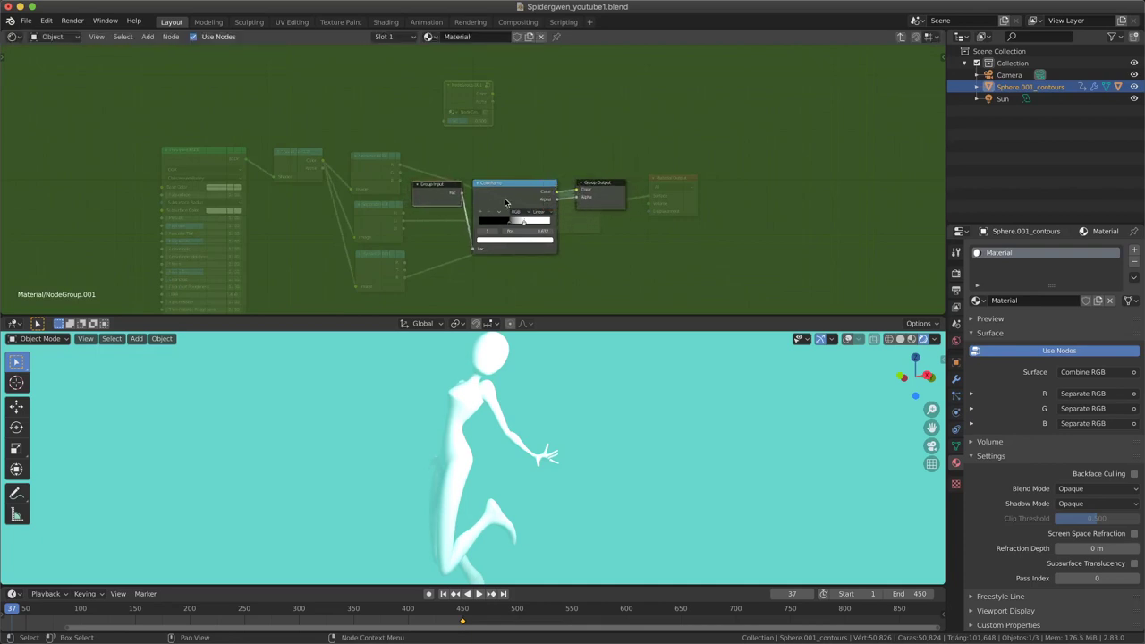
key("Tab")
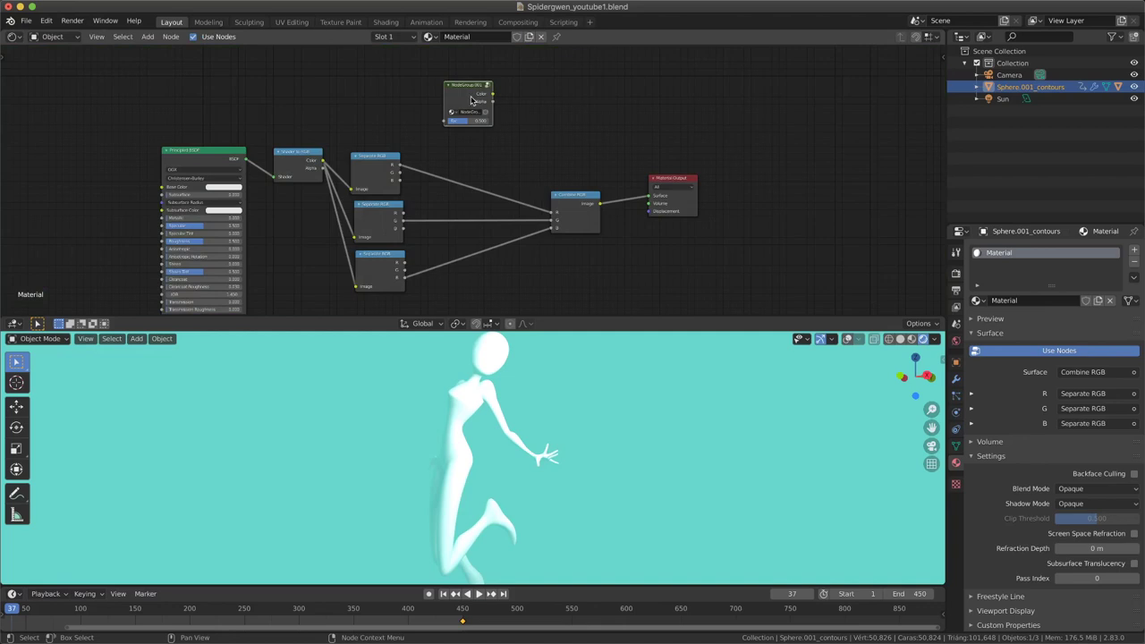
Place the node group on the red channel link and copies on the green and blue links
left_click_drag(472, 106, 479, 197)
key("shift+d")
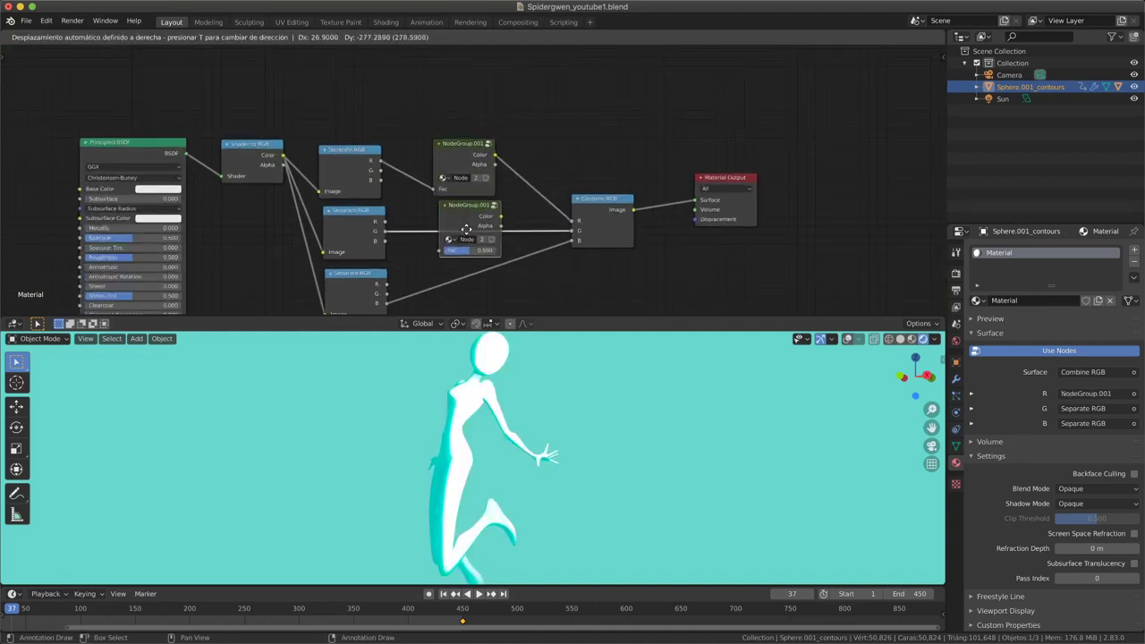
left_click(466, 235)
key("shift+d")
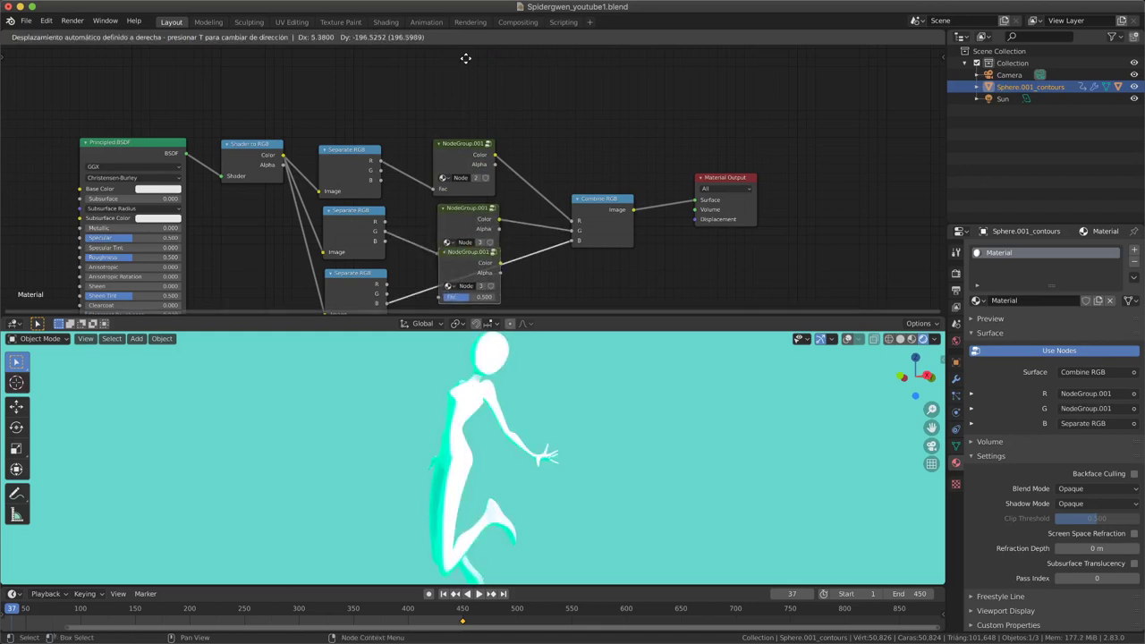
left_click(466, 90)
scroll(550, 311, "down", 1)
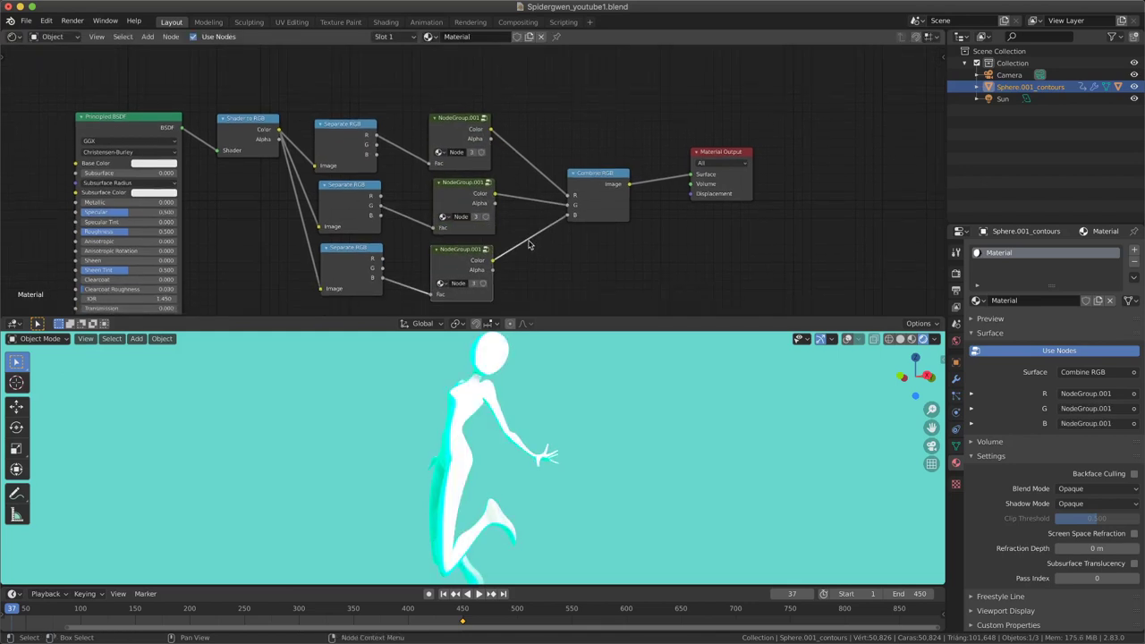
scroll(501, 233, "down", 2)
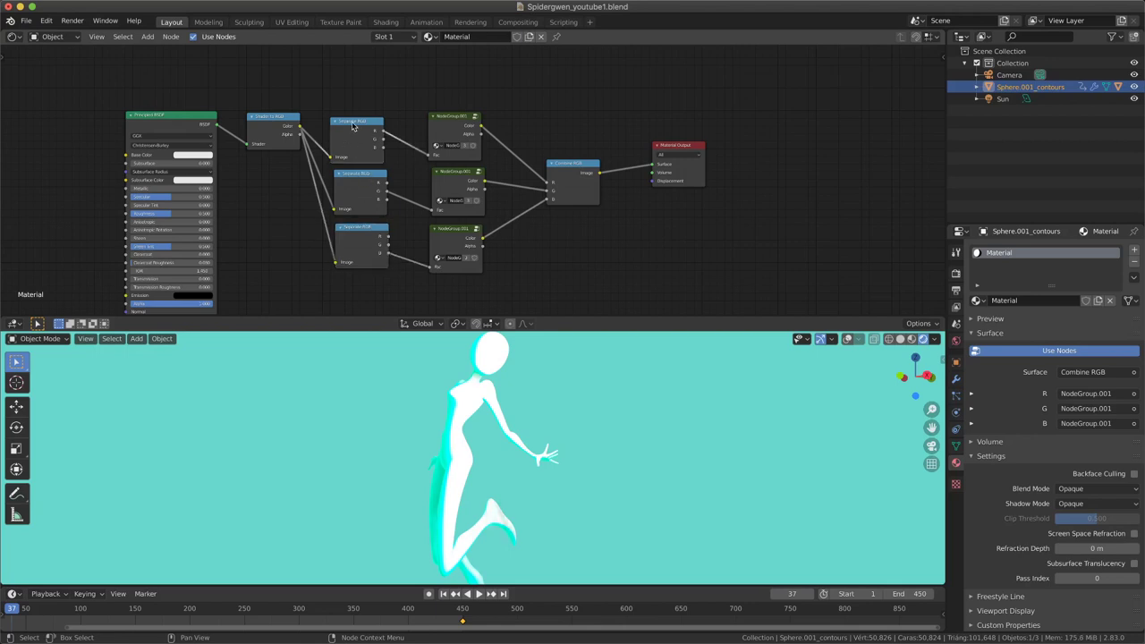
left_click_drag(456, 242, 460, 238)
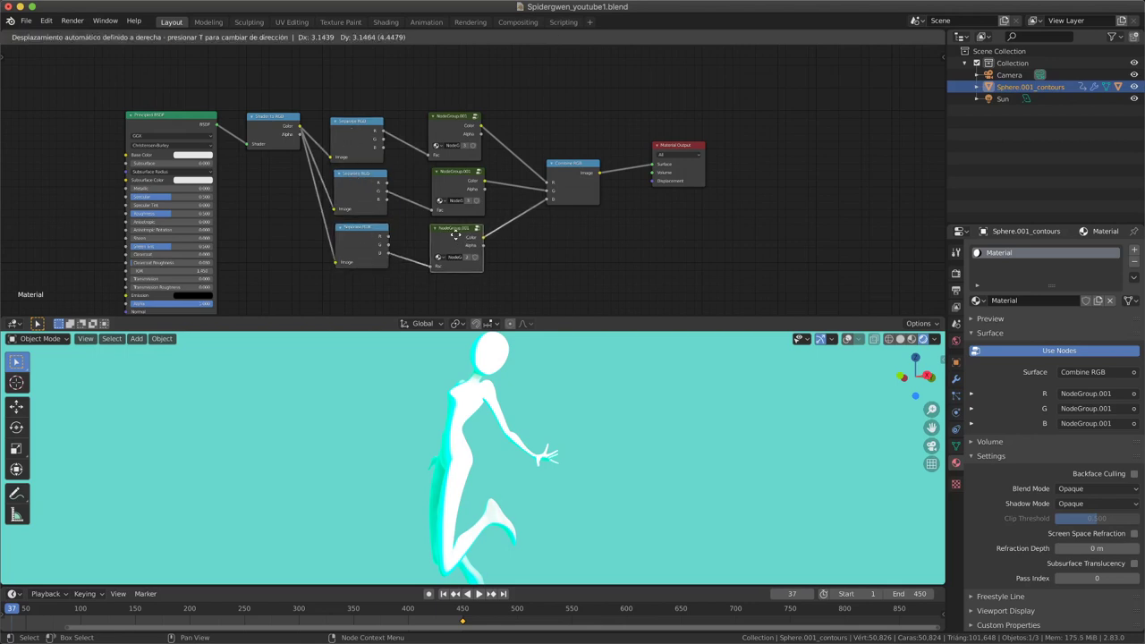
left_click_drag(457, 188, 454, 185)
Inside NodeGroup.001, move the ColorRamp black stop to 0.384 and white stop to 0.595
left_click(451, 134)
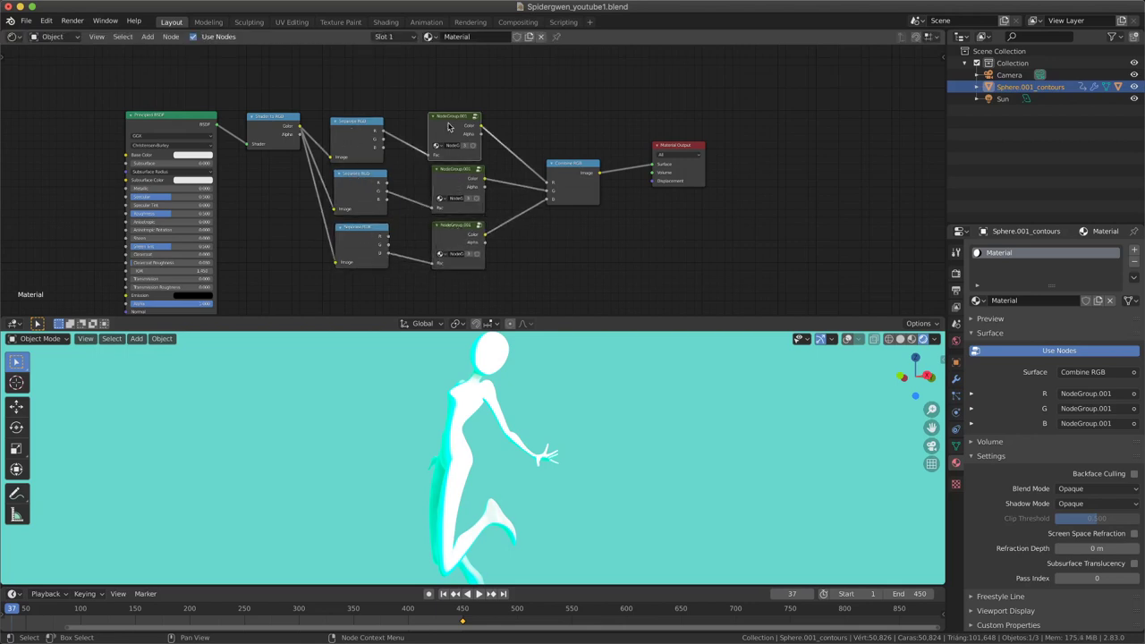
key("Tab")
scroll(454, 151, "up", 2)
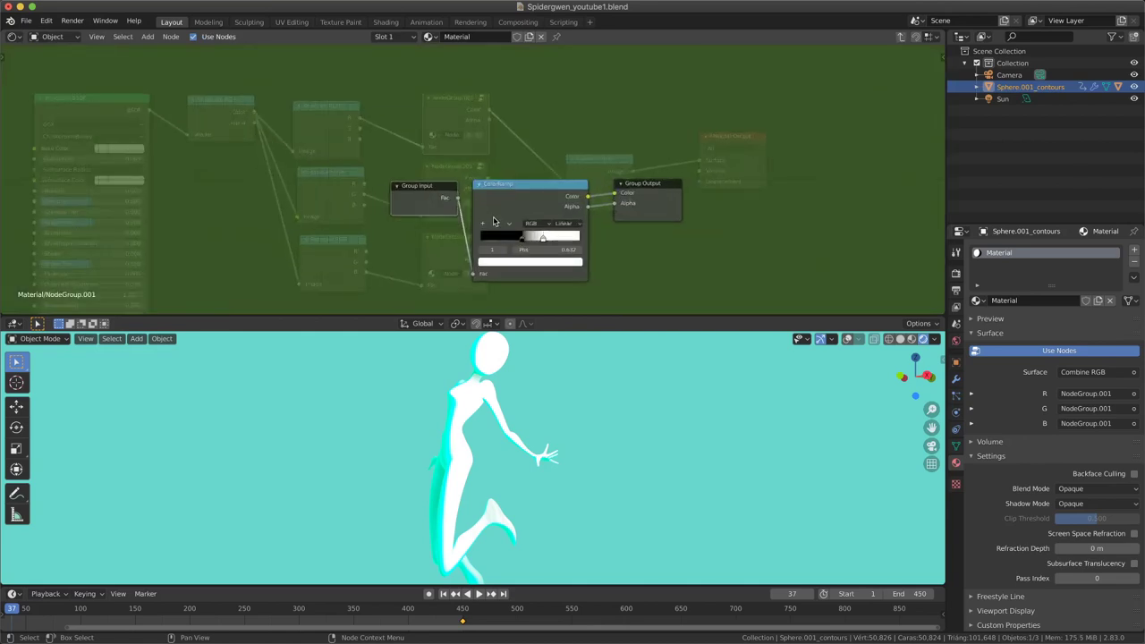
scroll(512, 249, "up", 2)
left_click_drag(543, 257, 525, 257)
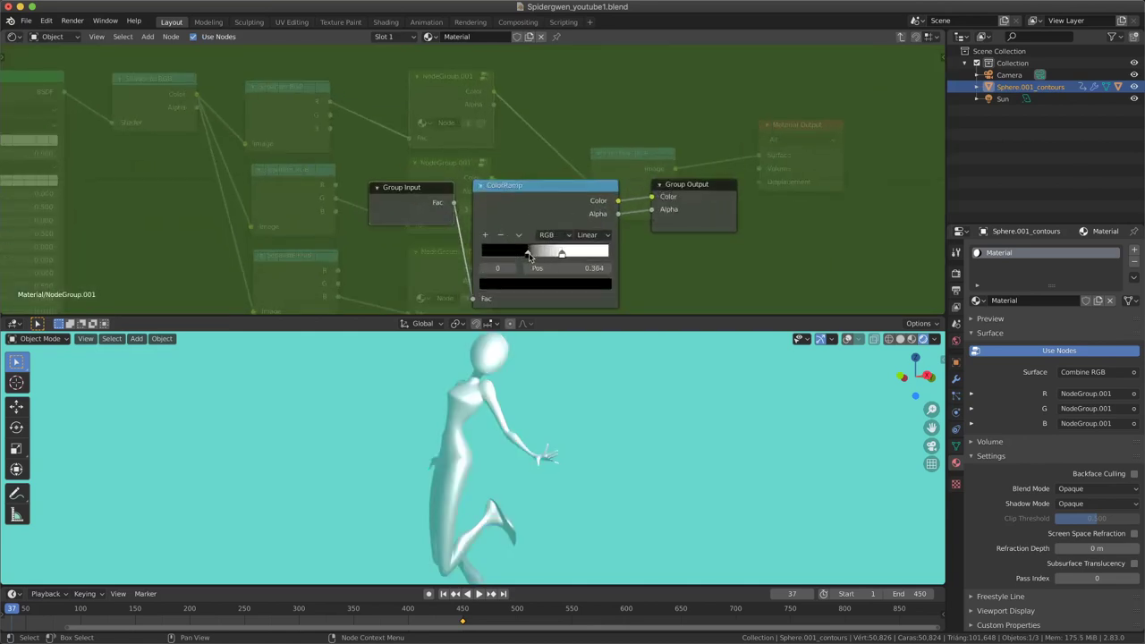
left_click(559, 256)
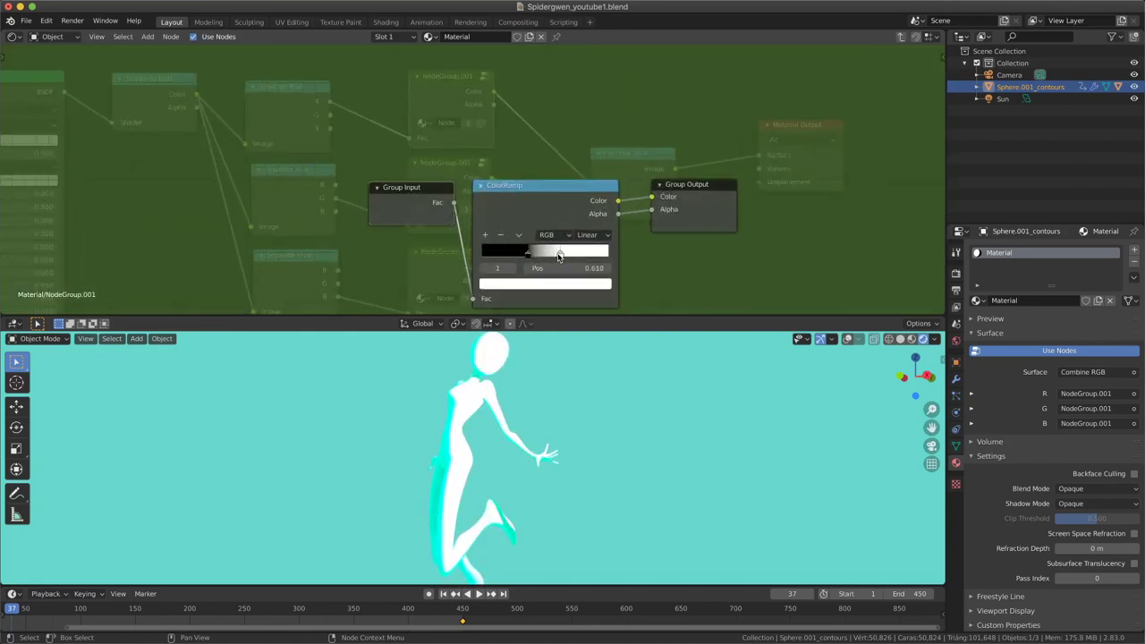
left_click_drag(559, 256, 551, 256)
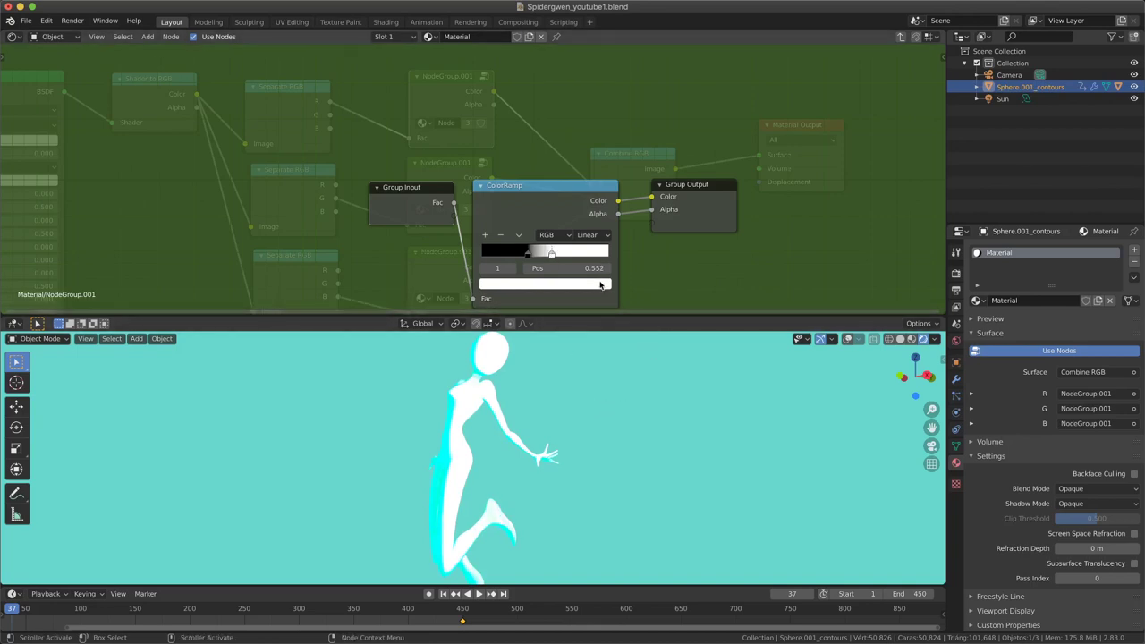
left_click_drag(553, 256, 557, 256)
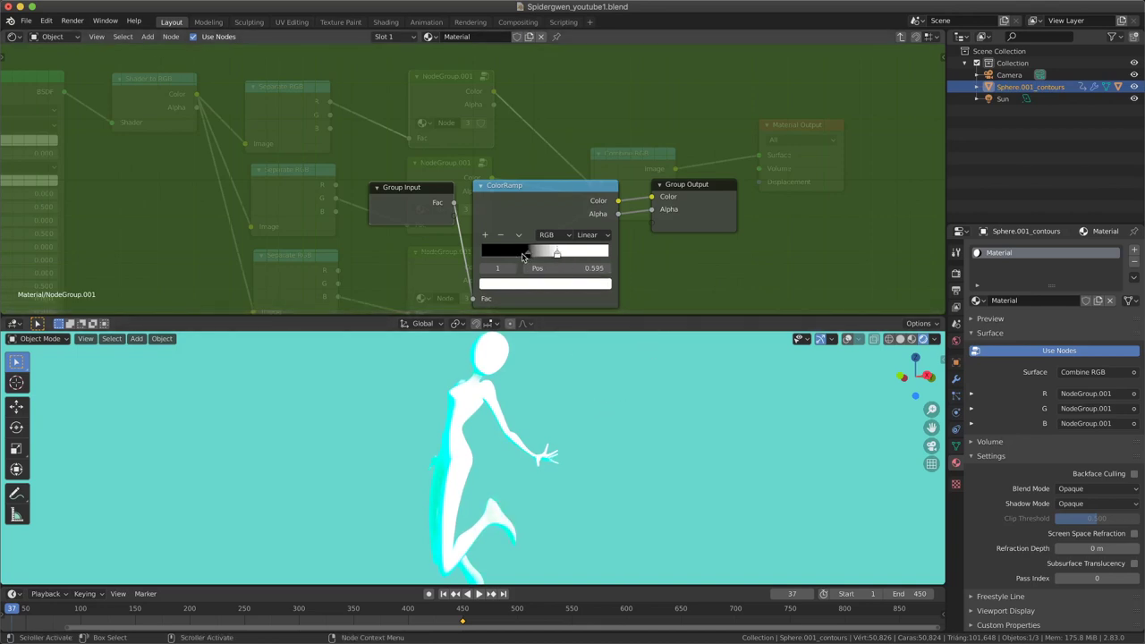
Return to the body material's main node tree and move the right-hand nodes to spread them out
key("Tab")
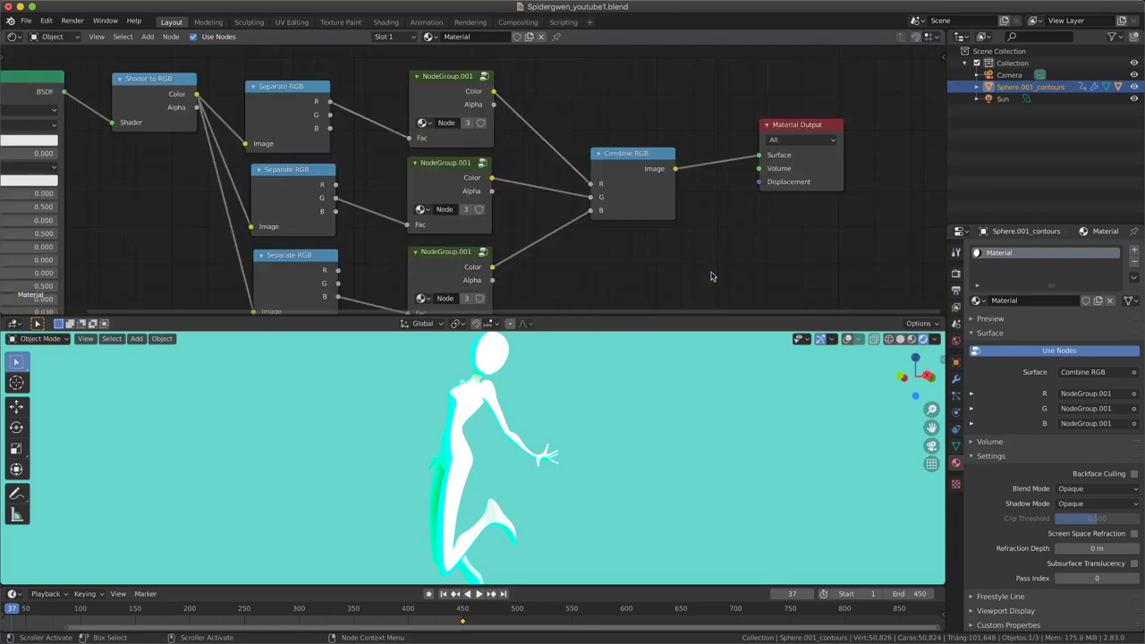
scroll(609, 261, "down", 2)
scroll(603, 206, "down", 1)
scroll(563, 233, "down", 2)
scroll(563, 237, "down", 1)
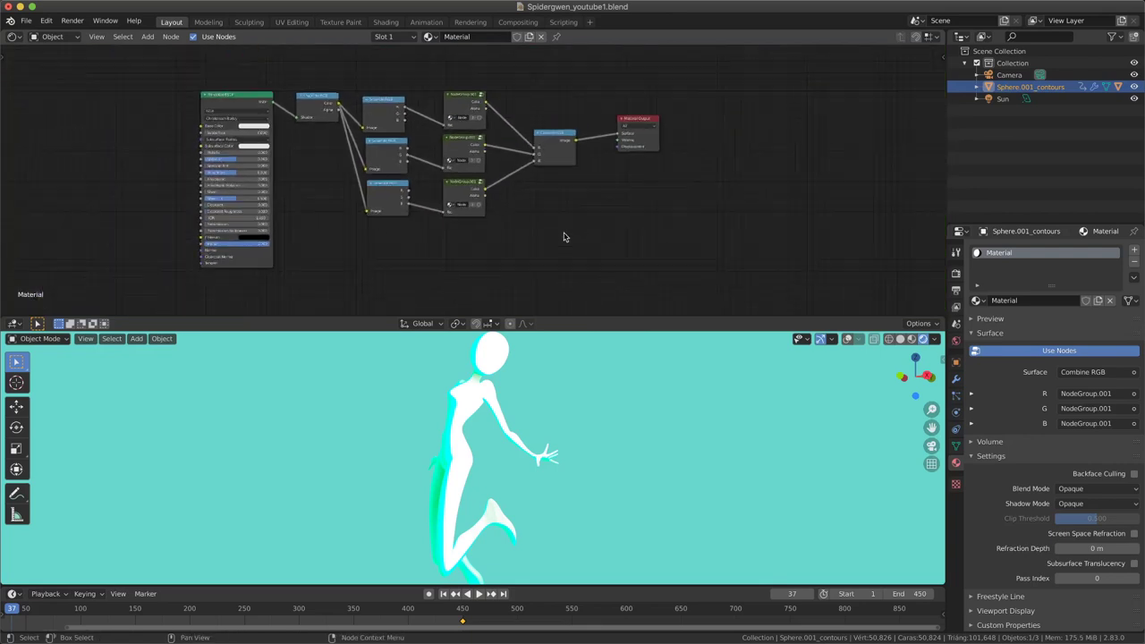
left_click_drag(693, 96, 429, 254)
key("g")
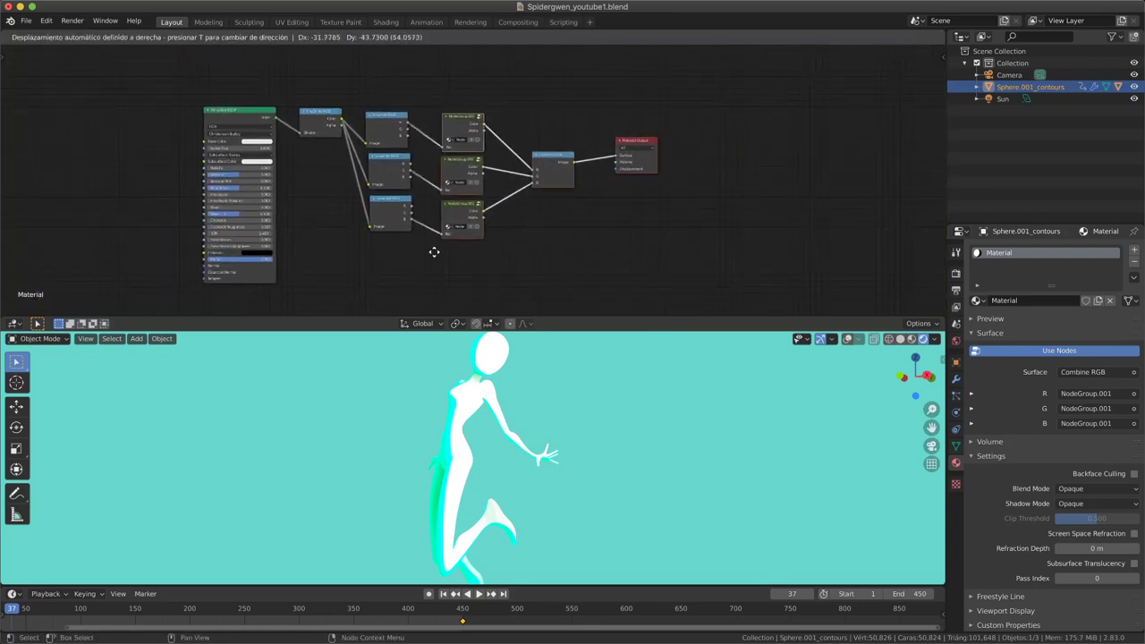
left_click(427, 247)
Place Material Output far right of Combine RGB, then select every other node
left_click_drag(768, 225, 569, 143)
key("g")
left_click(552, 166)
scroll(311, 164, "down", 1)
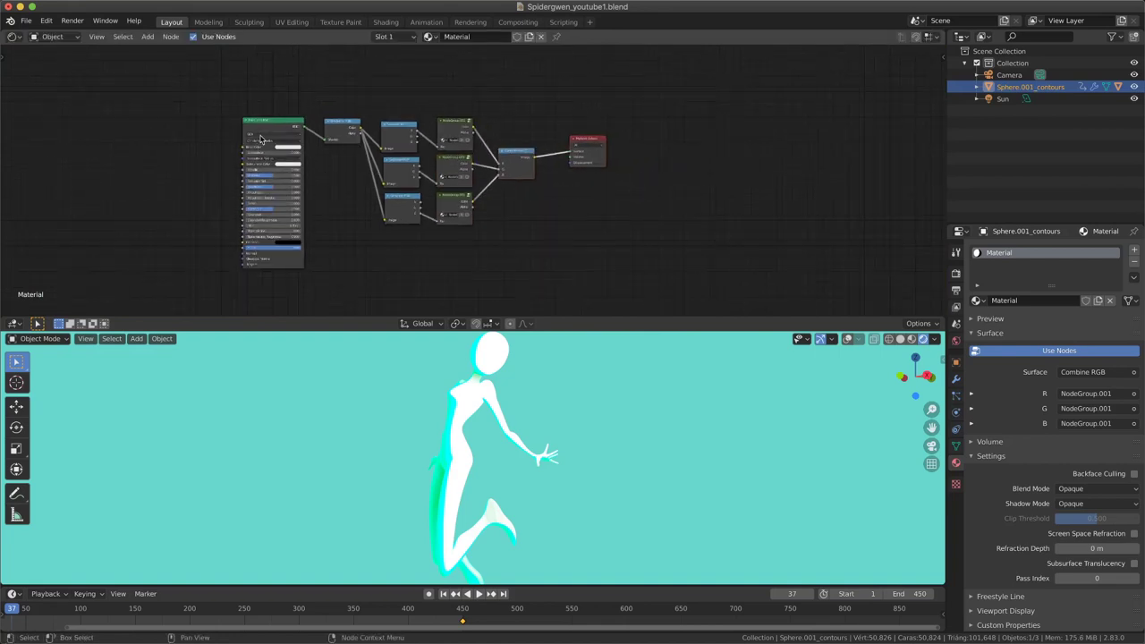
left_click_drag(261, 139, 270, 139)
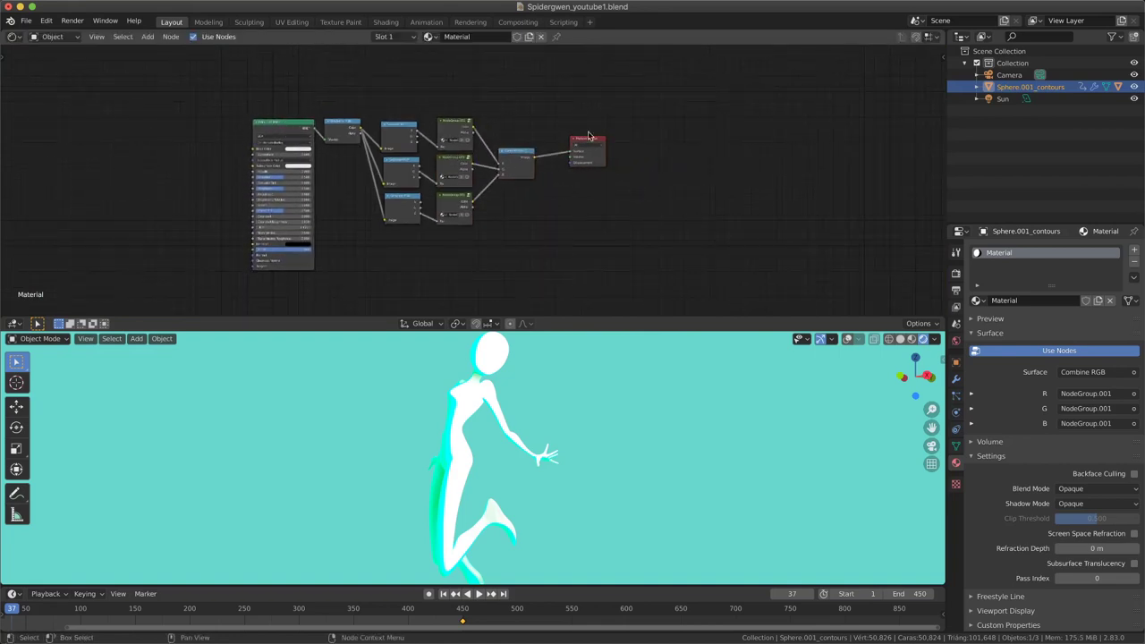
left_click_drag(592, 145, 811, 164)
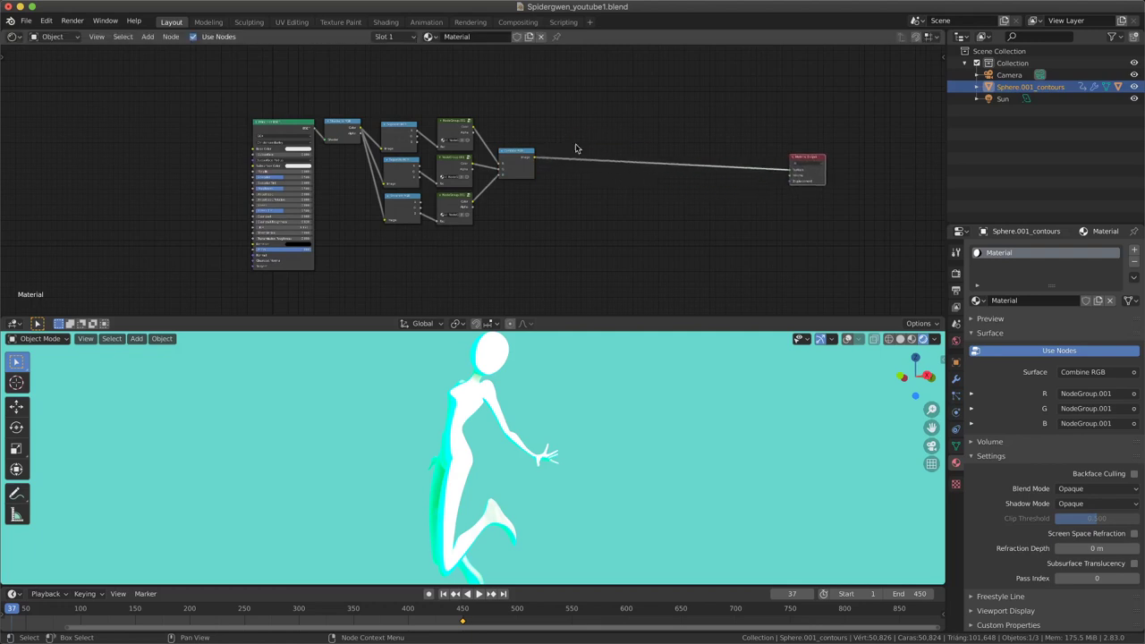
mouse_move(596, 115)
left_mouse_down()
mouse_move(488, 180)
mouse_move(179, 286)
left_mouse_up()
scroll(326, 249, "down", 1)
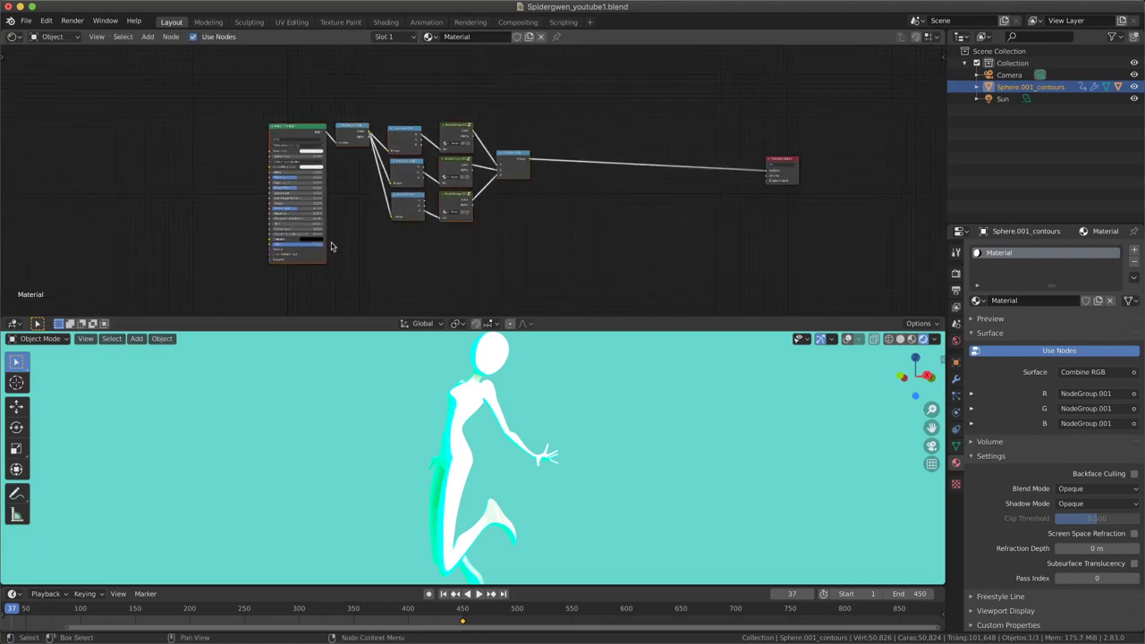
scroll(314, 172, "up", 1)
mouse_move(197, 96)
left_mouse_down()
mouse_move(572, 267)
mouse_move(557, 260)
left_mouse_up()
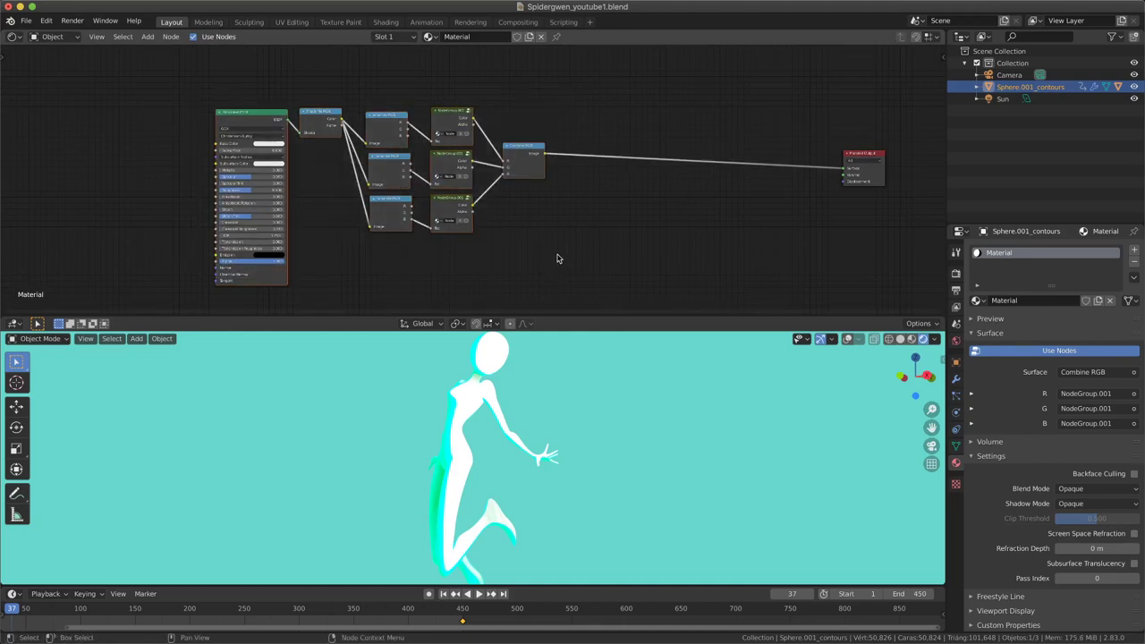
Wrap the selected nodes in a frame labelled Material_Principal
key("ctrl+j")
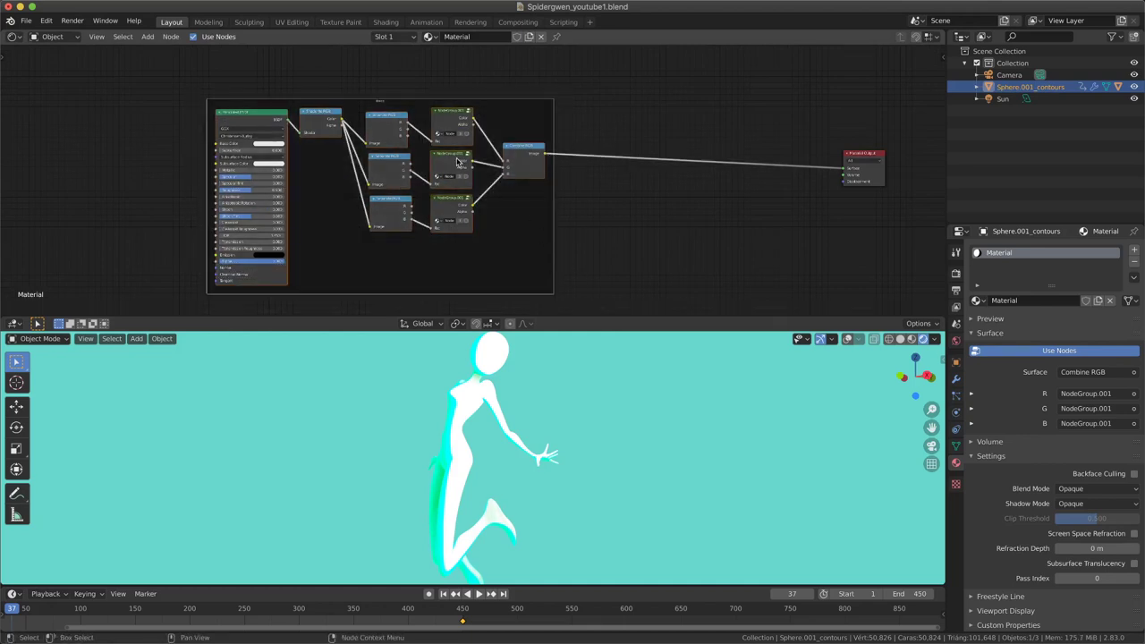
left_click_drag(397, 118, 381, 95)
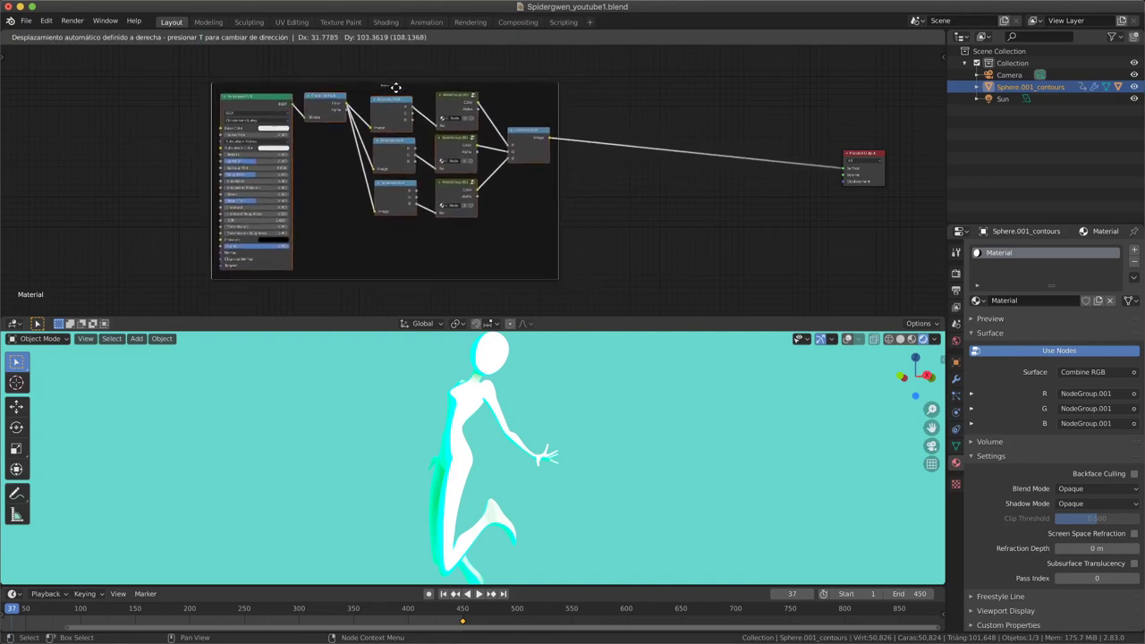
key("n")
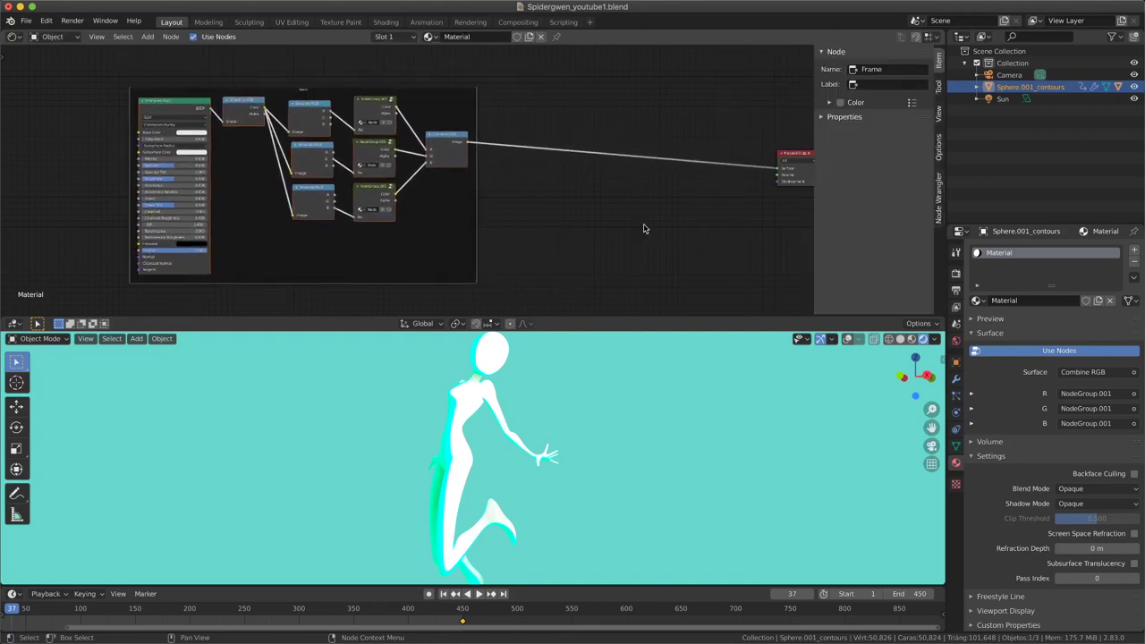
left_click(870, 85)
type("Material")
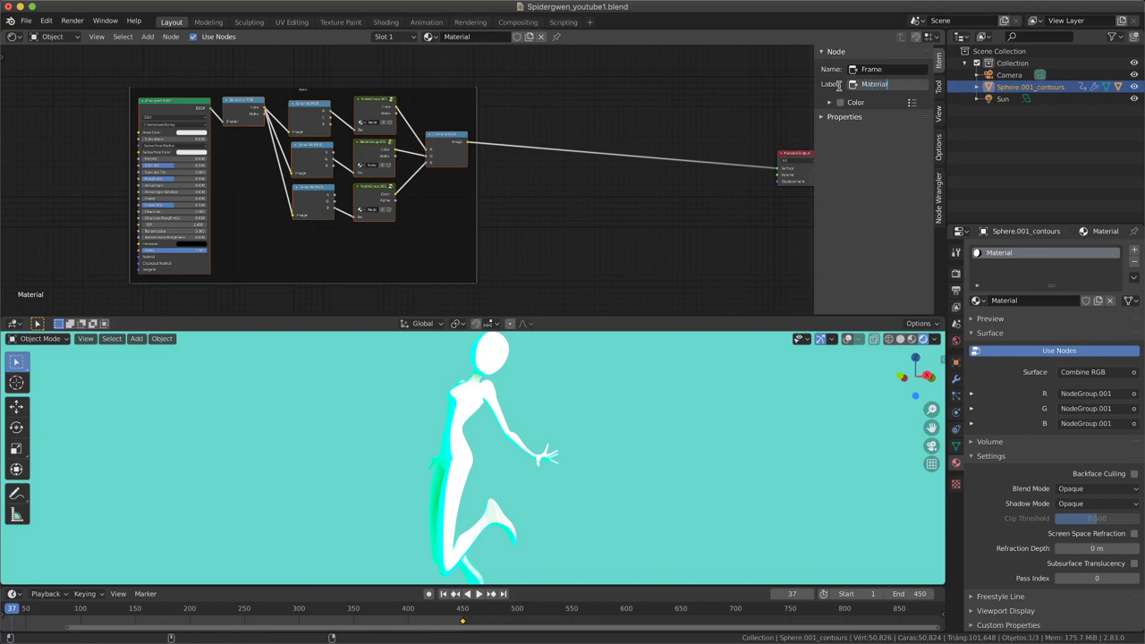
type("_Principal")
key("Return")
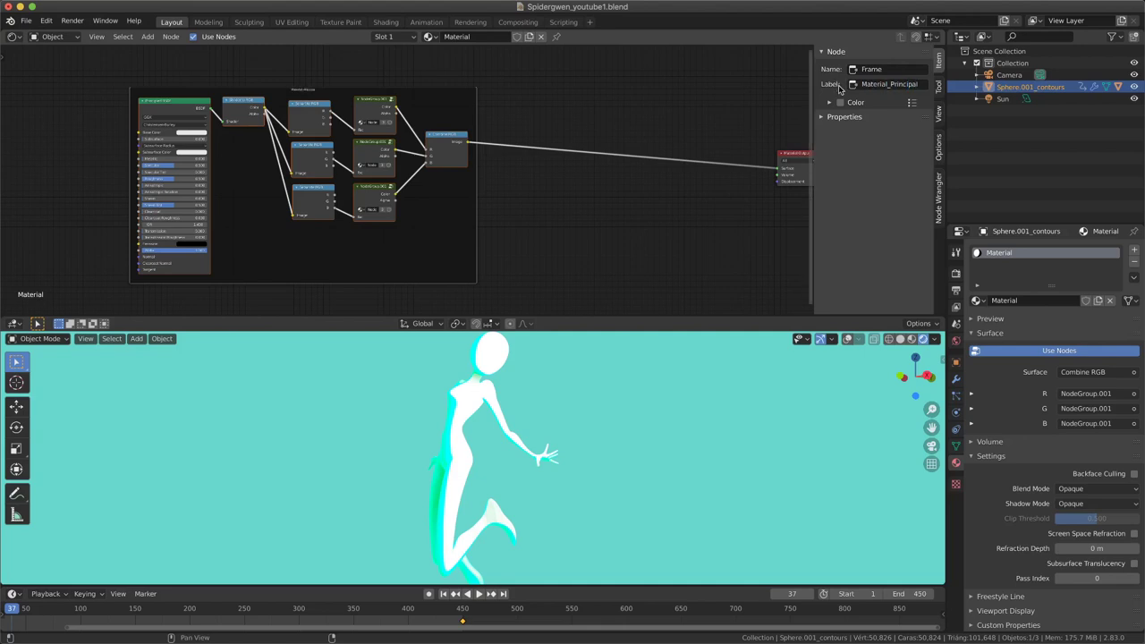
Give the frame a custom teal colour and raise its brightness to a bright cyan
left_click(838, 105)
left_click(840, 103)
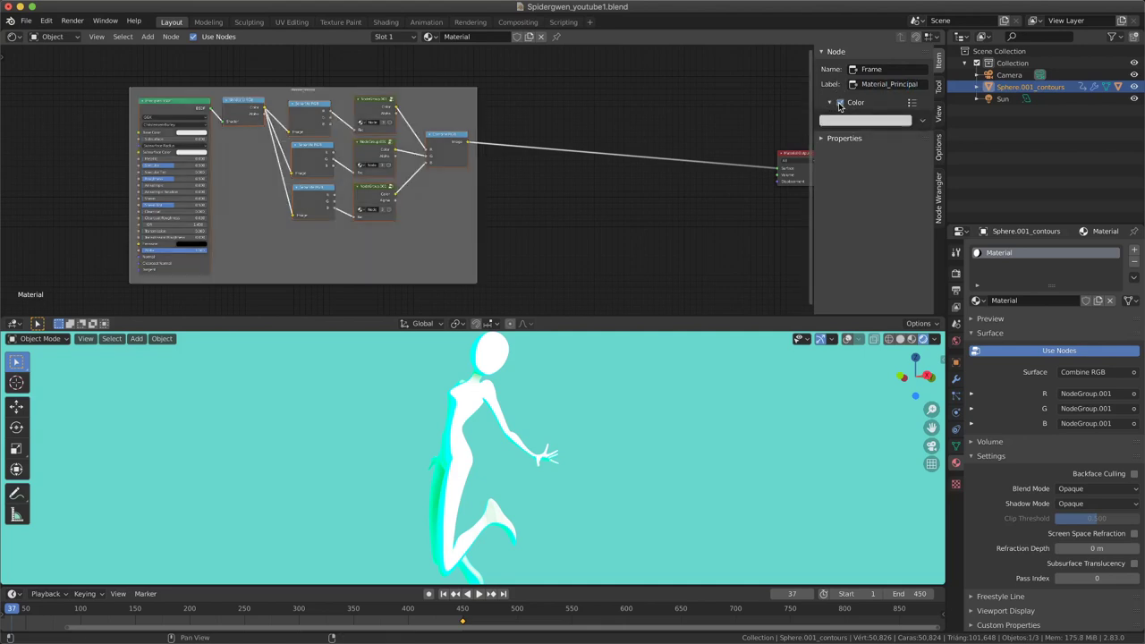
left_click(842, 122)
left_click(872, 136)
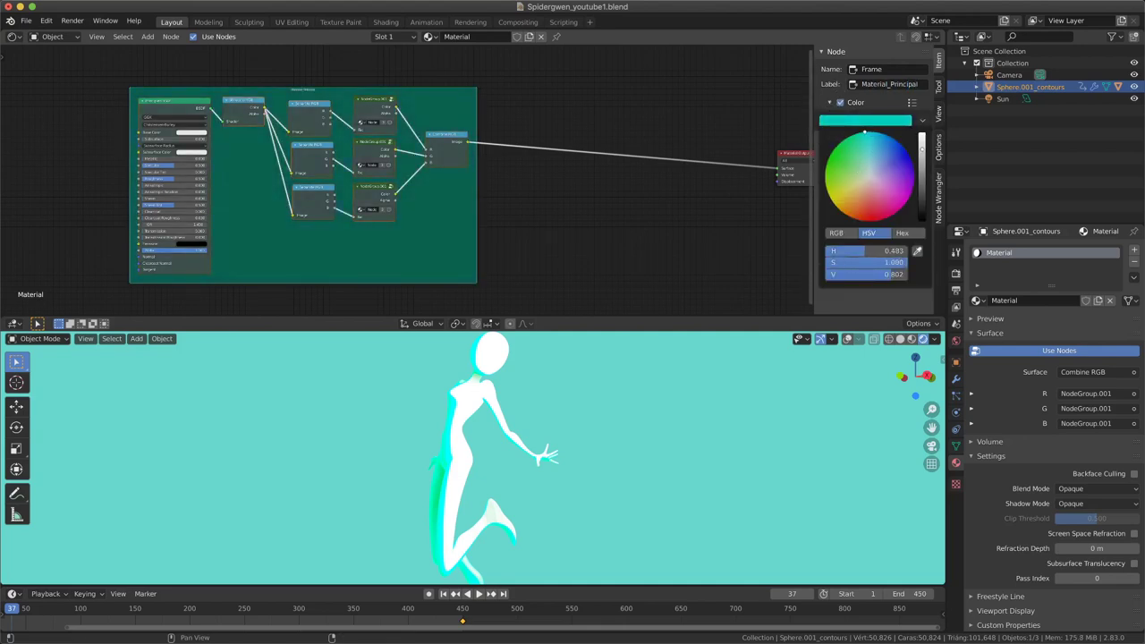
left_click_drag(919, 154, 922, 134)
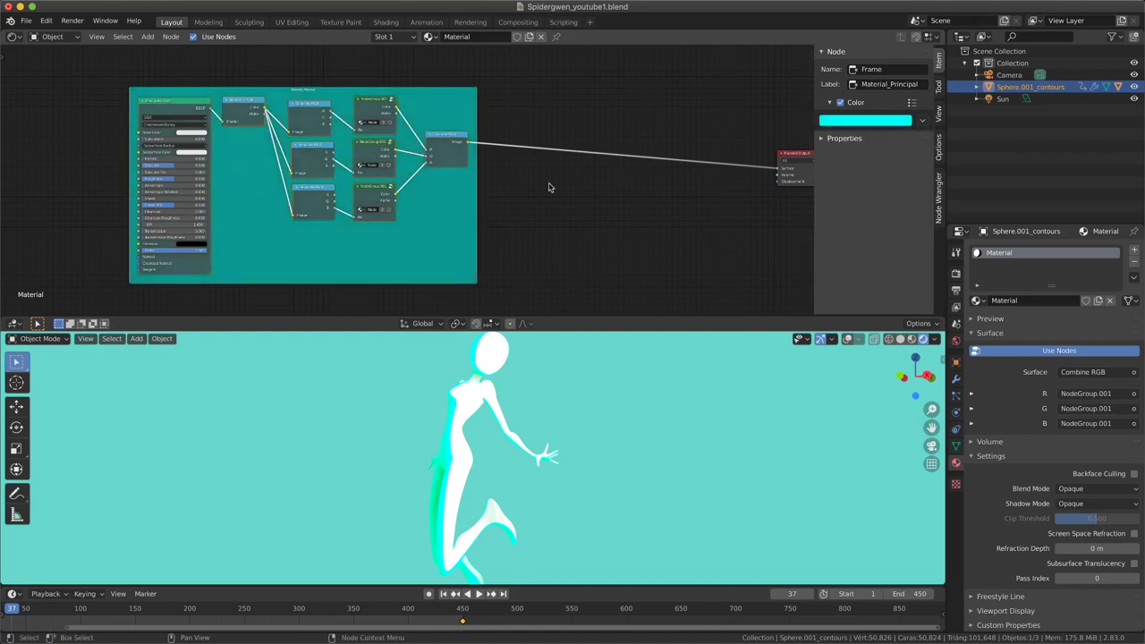
Move the Material_Principal frame upward, leaving clear space below it in the node editor
scroll(512, 191, "down", 1)
left_click_drag(429, 227, 453, 150)
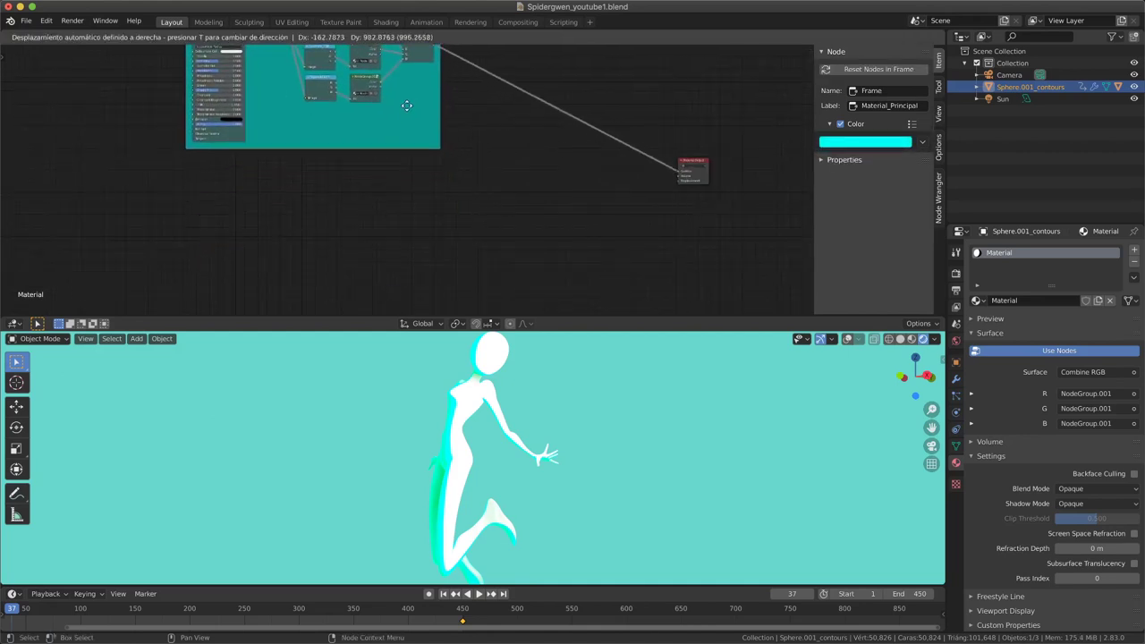
mouse_move(453, 151)
middle_mouse_down("ctrl")
mouse_move(462, 230)
mouse_move(480, 257)
middle_mouse_up("ctrl")
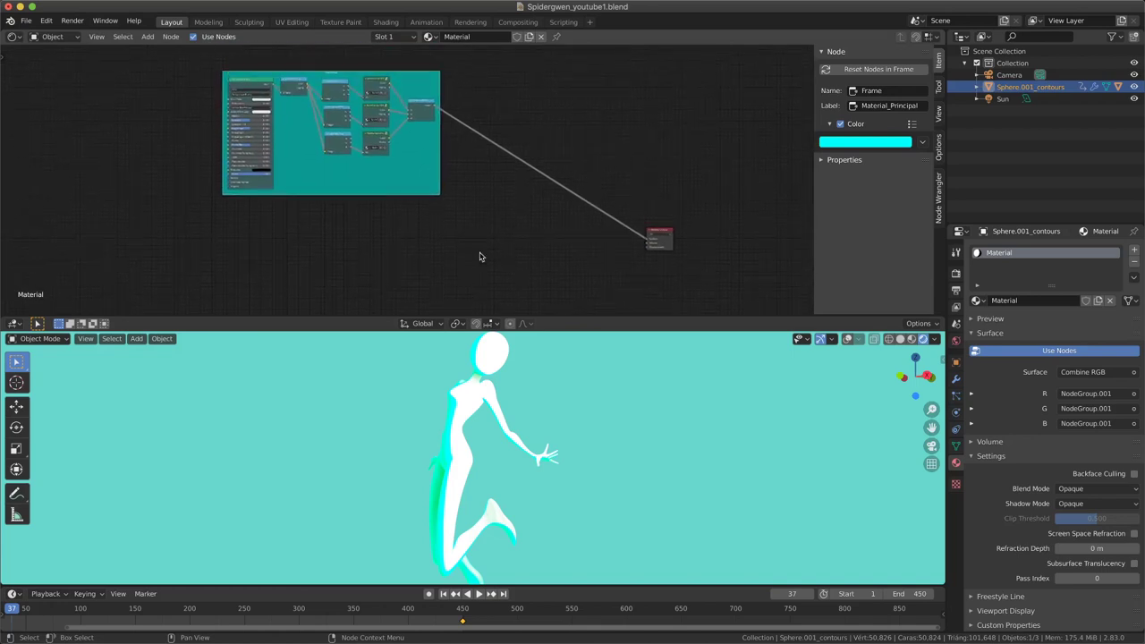
left_click_drag(400, 195, 565, 209)
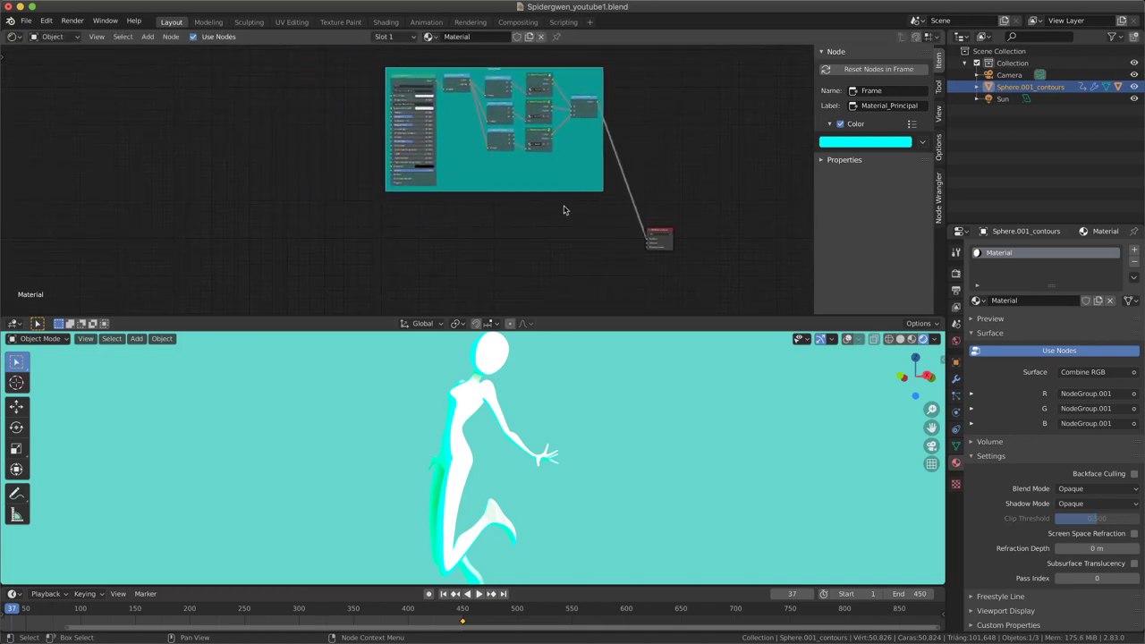
middle_click_drag(545, 255, 559, 210)
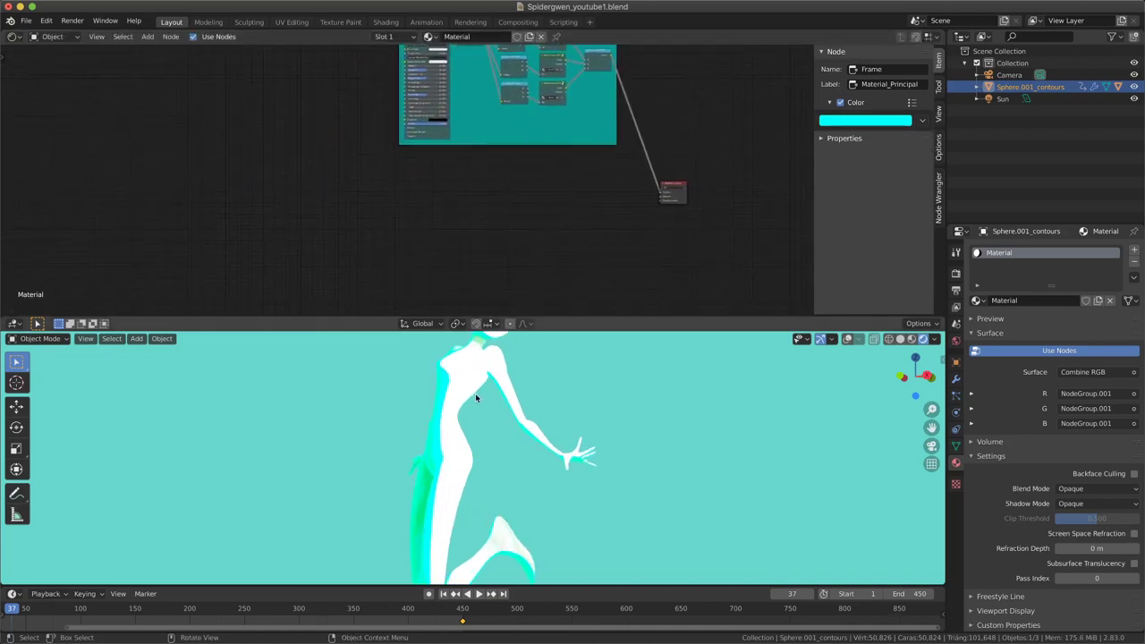
middle_click_drag(475, 397, 476, 429, "shift")
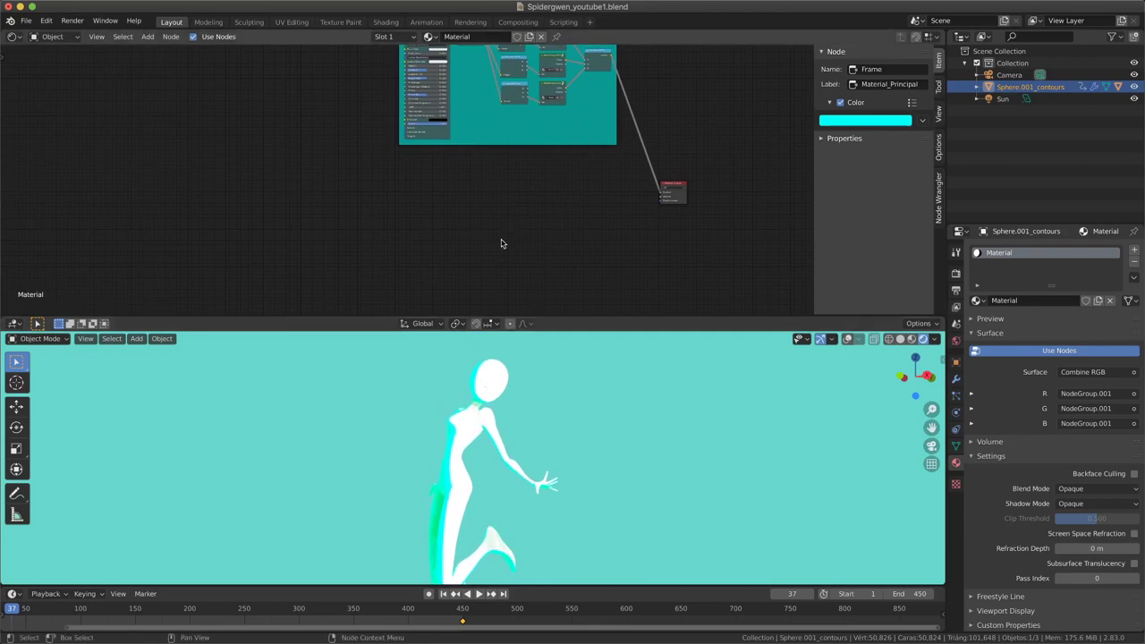
scroll(513, 230, "up", 3)
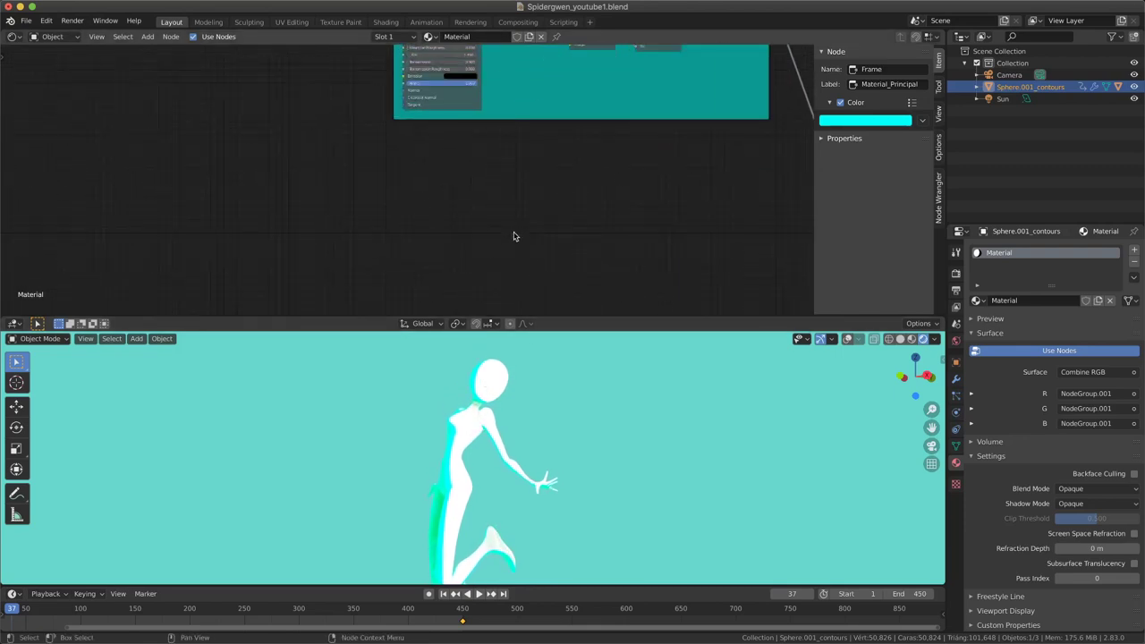
Add a Texture Coordinate node on the left below the frame
key("shift+a")
mouse_move(410, 194)
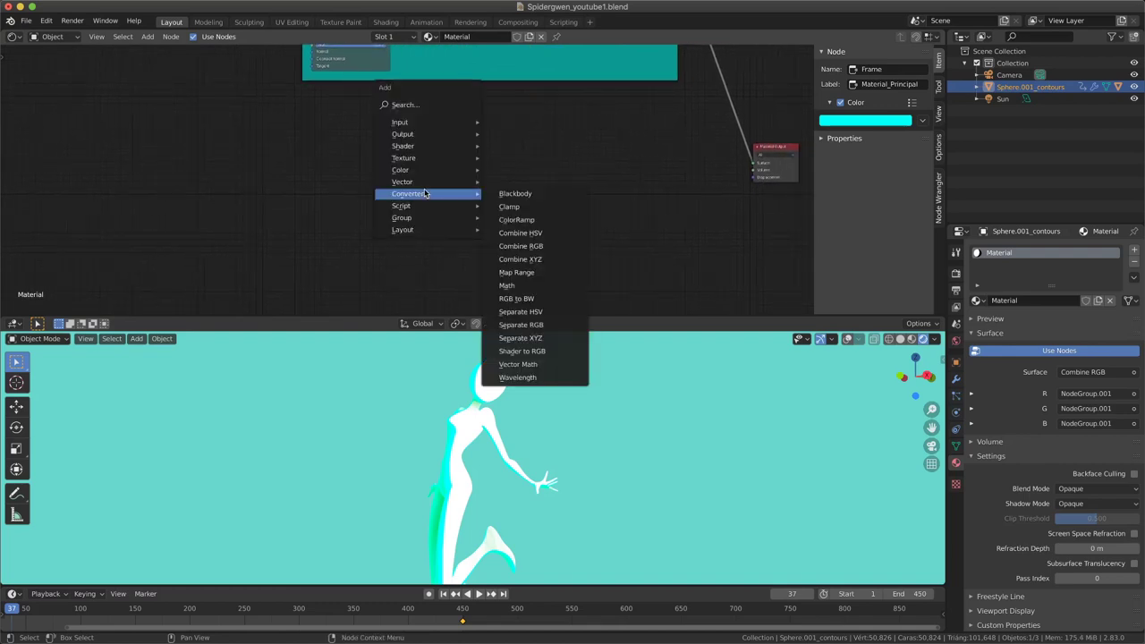
left_click(420, 105)
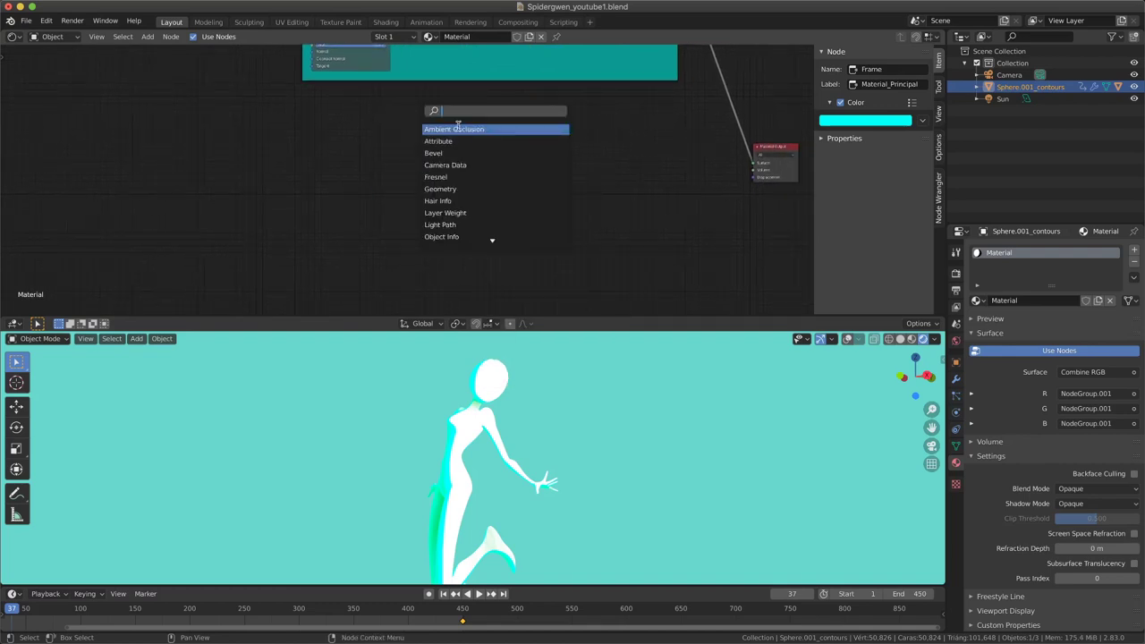
type("textrue")
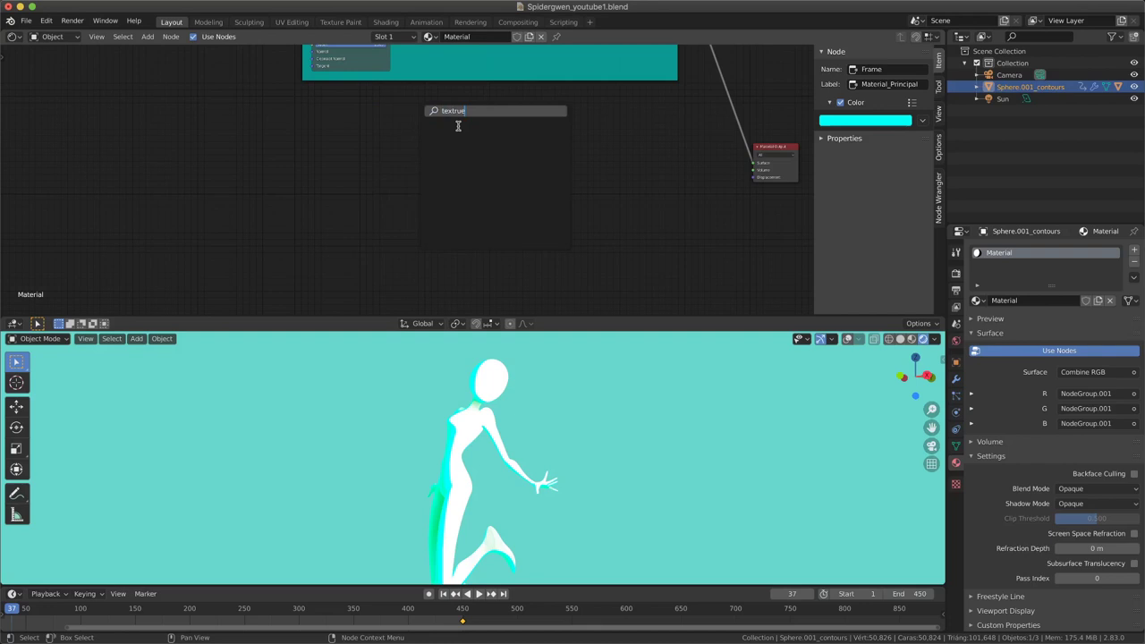
key("BackSpace")
key("BackSpace")
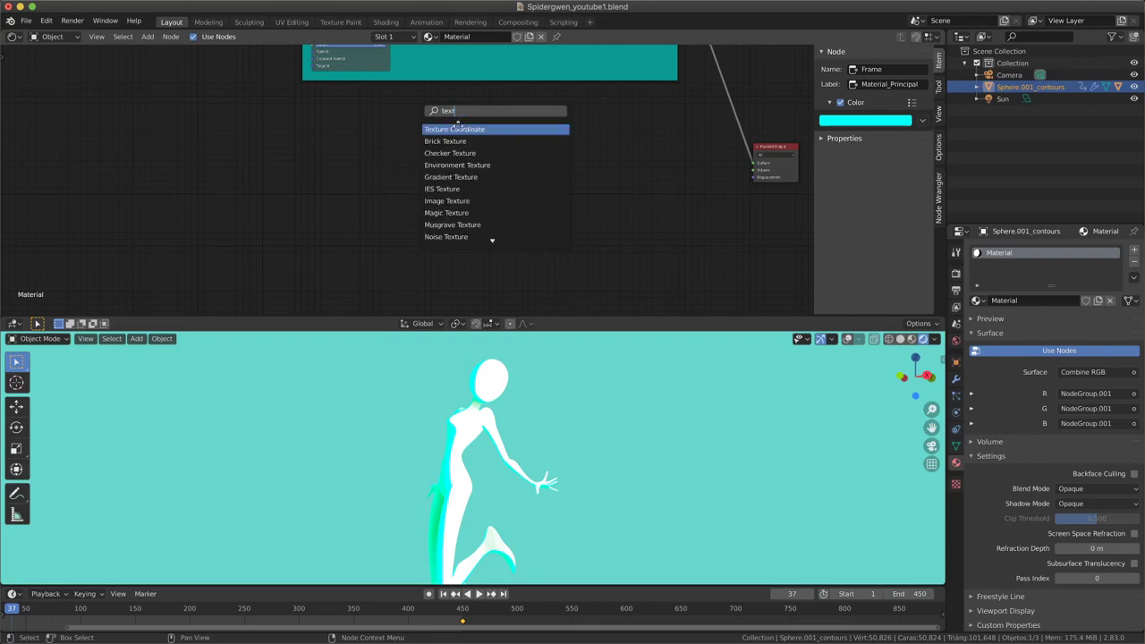
left_click(458, 129)
left_click(251, 174)
Add a Mapping node to the right of Texture Coordinate
key("shift+a")
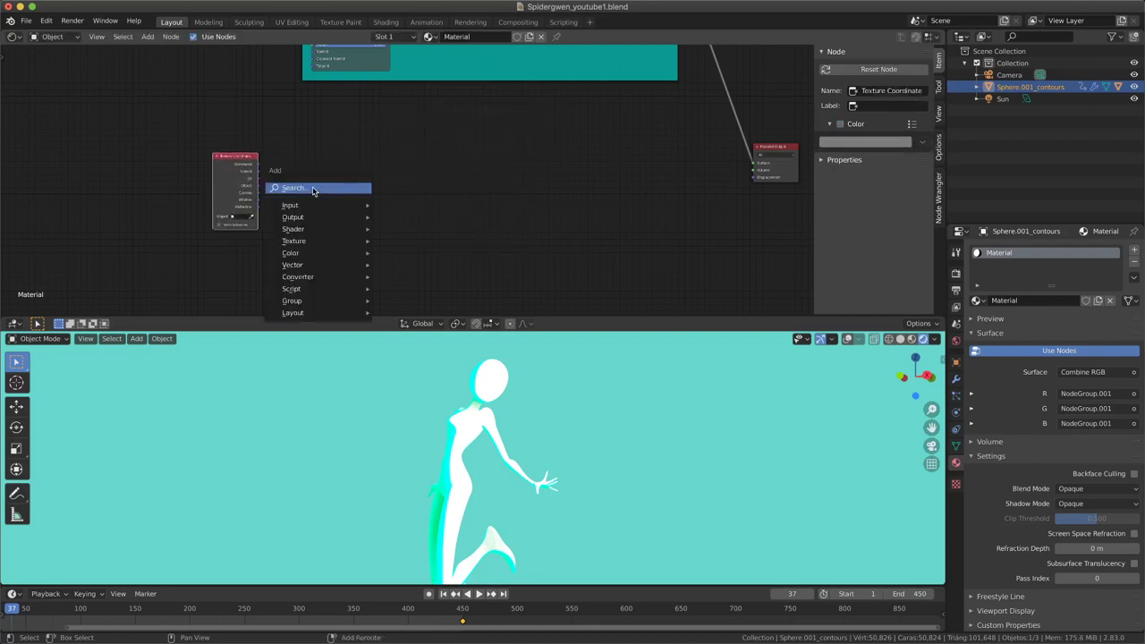
left_click(307, 190)
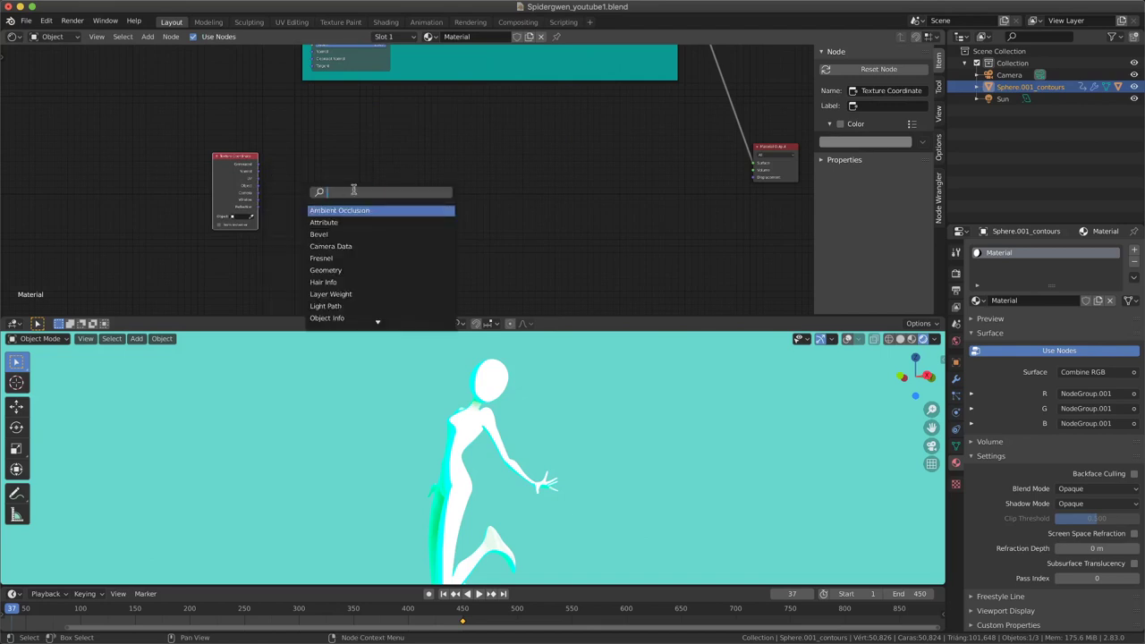
type("mapp")
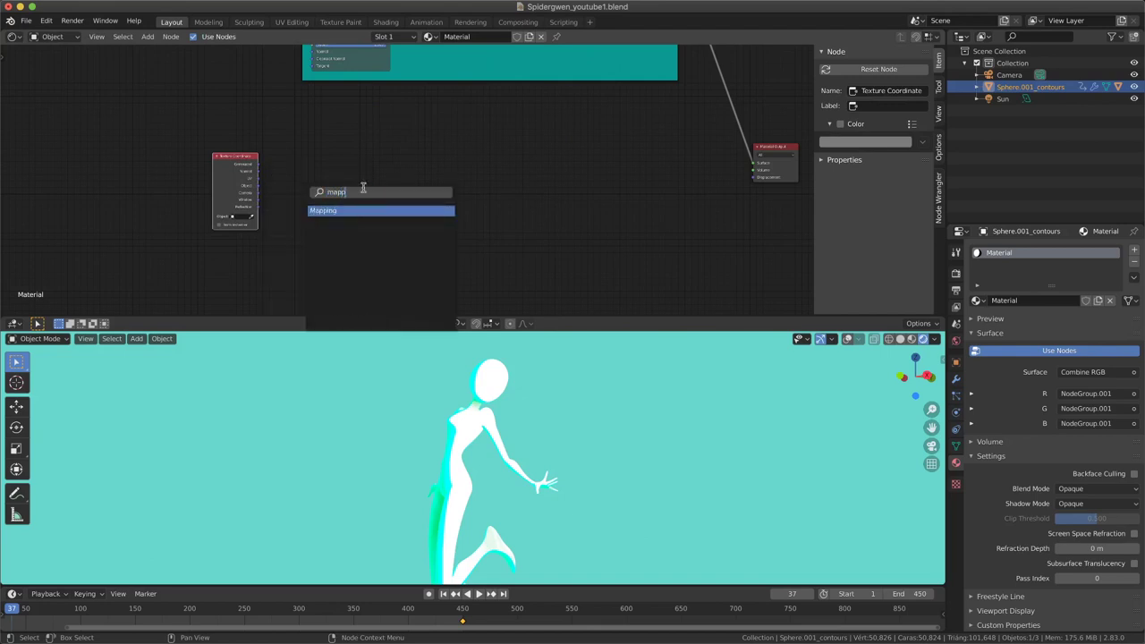
left_click(356, 210)
left_click(348, 182)
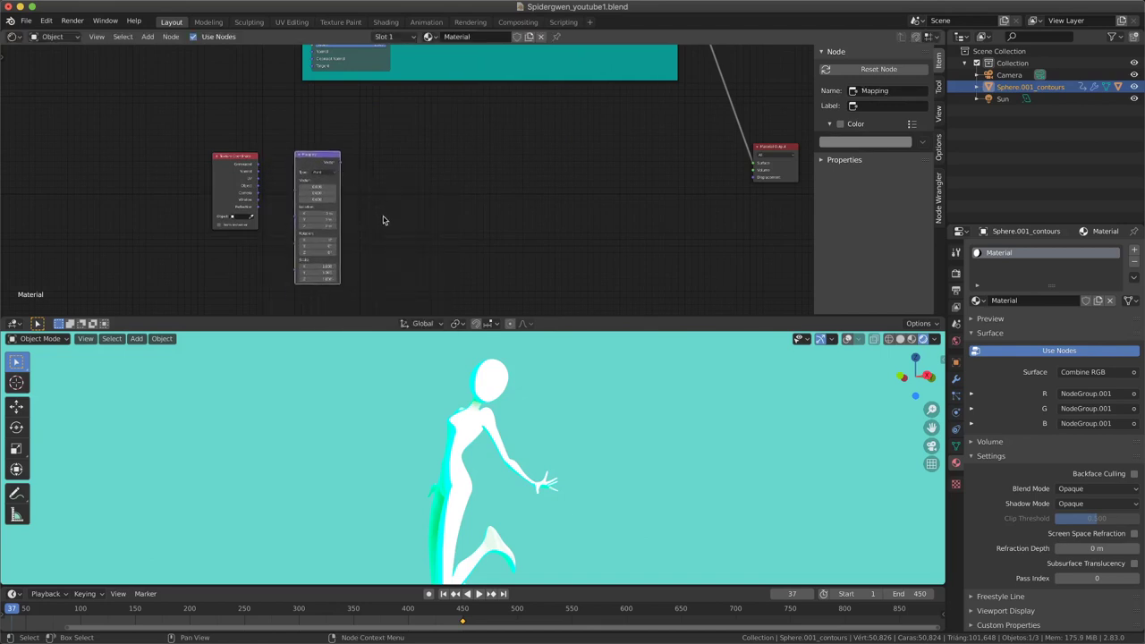
scroll(423, 262, "up", 1)
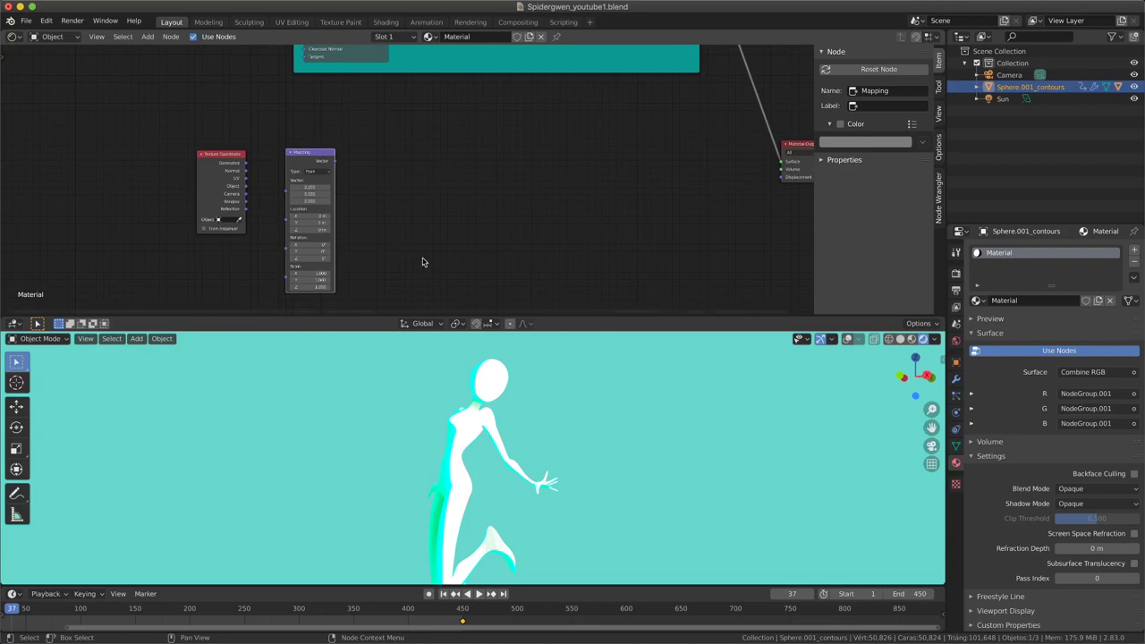
middle_click_drag(375, 230, 397, 234)
Add a Separate XYZ node and connect Mapping's Vector output into it
key("shift+a")
left_click(363, 208)
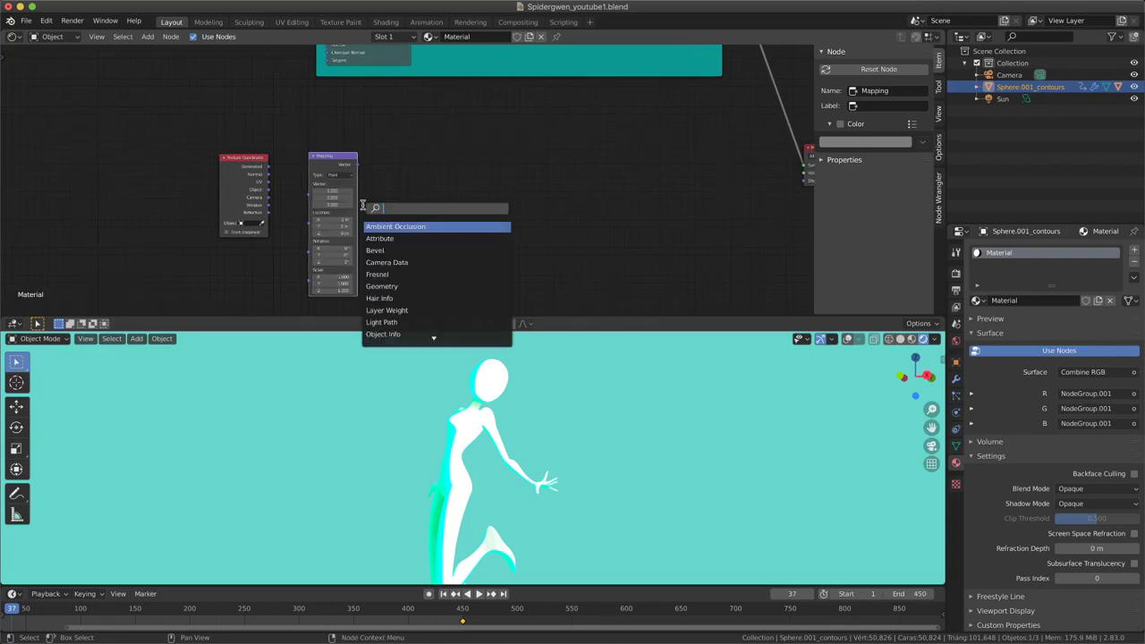
type("sep")
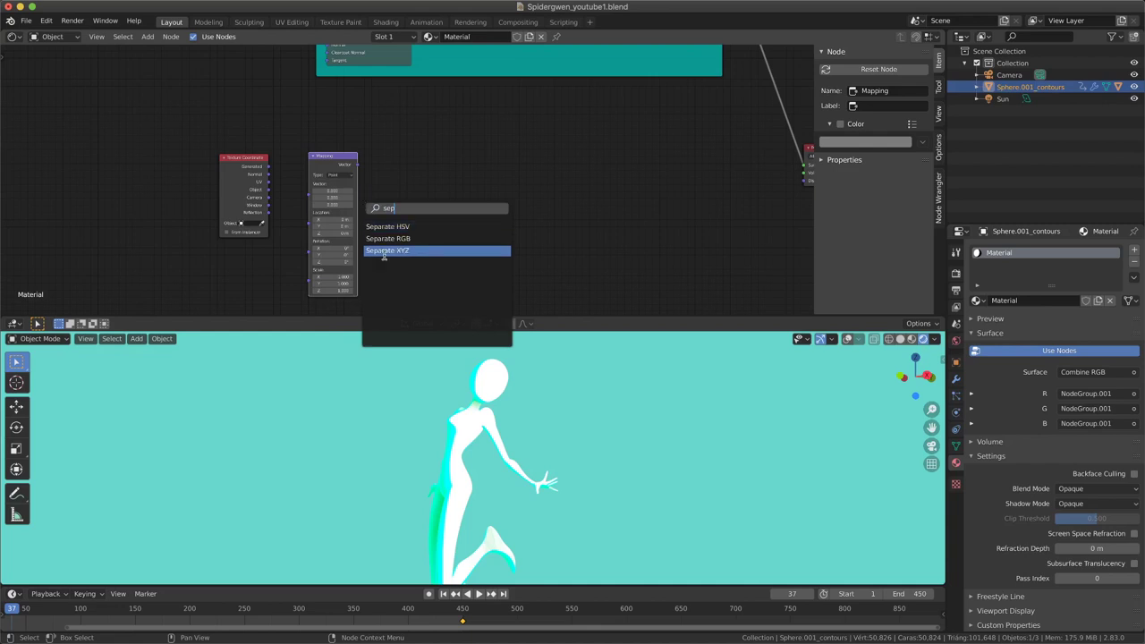
left_click(388, 251)
left_click(408, 199)
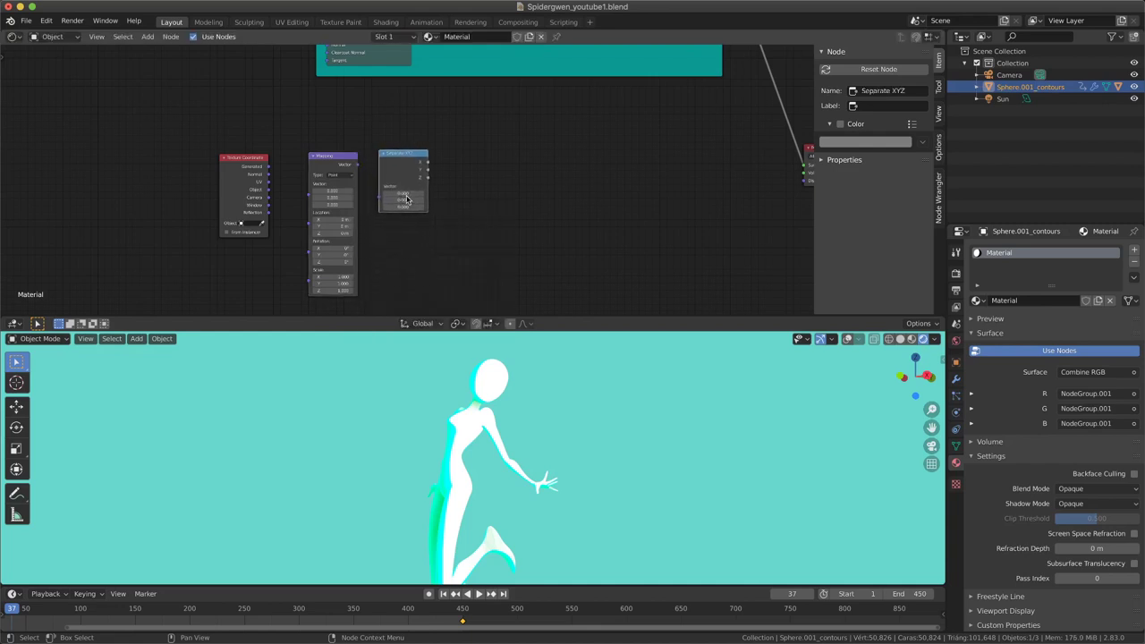
mouse_move(357, 166)
left_mouse_down()
mouse_move(378, 199)
mouse_move(333, 161)
left_mouse_up()
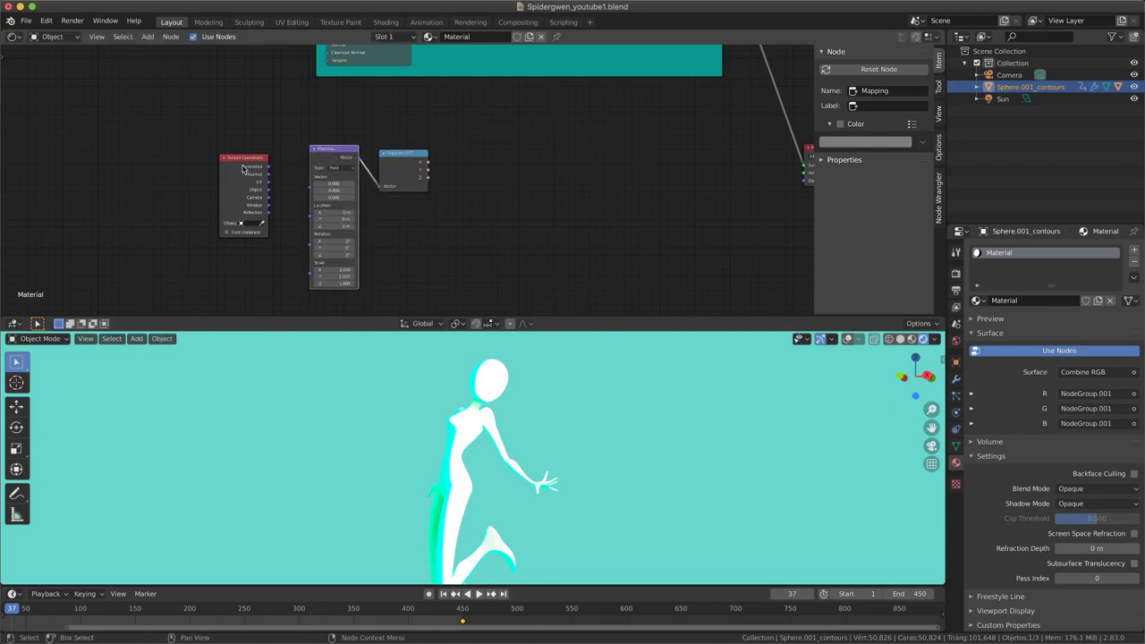
Link Texture Coordinate's Camera output into the Mapping node and tidy the node positions
left_click_drag(247, 173, 252, 161)
scroll(250, 161, "up", 2)
middle_click_drag(250, 161, 278, 177)
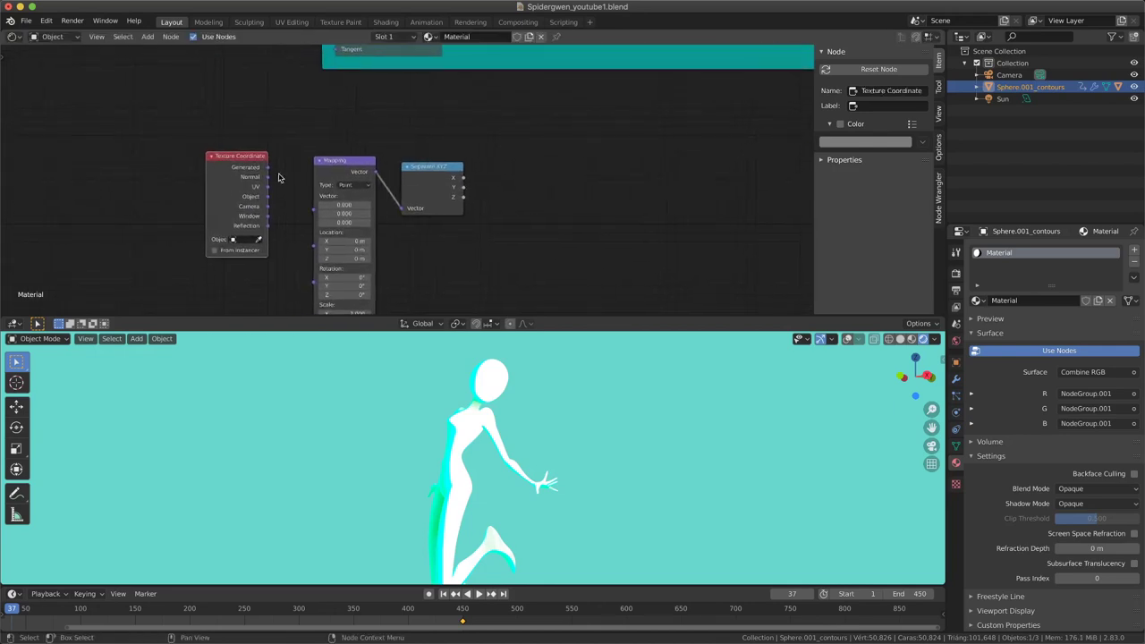
scroll(233, 163, "down", 2)
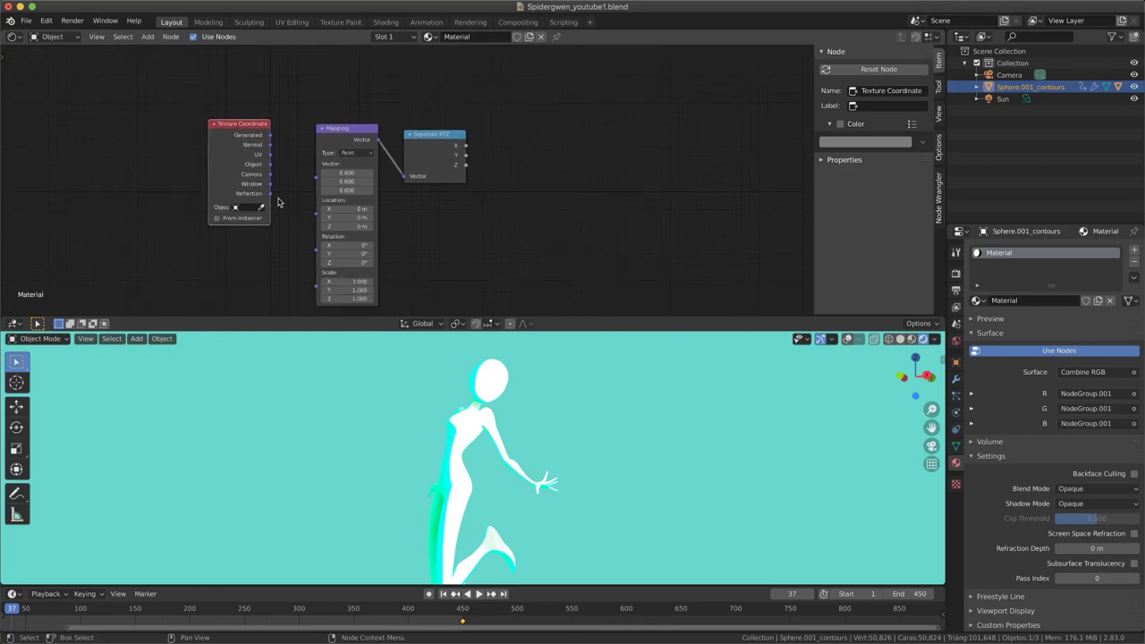
left_click_drag(259, 204, 263, 207)
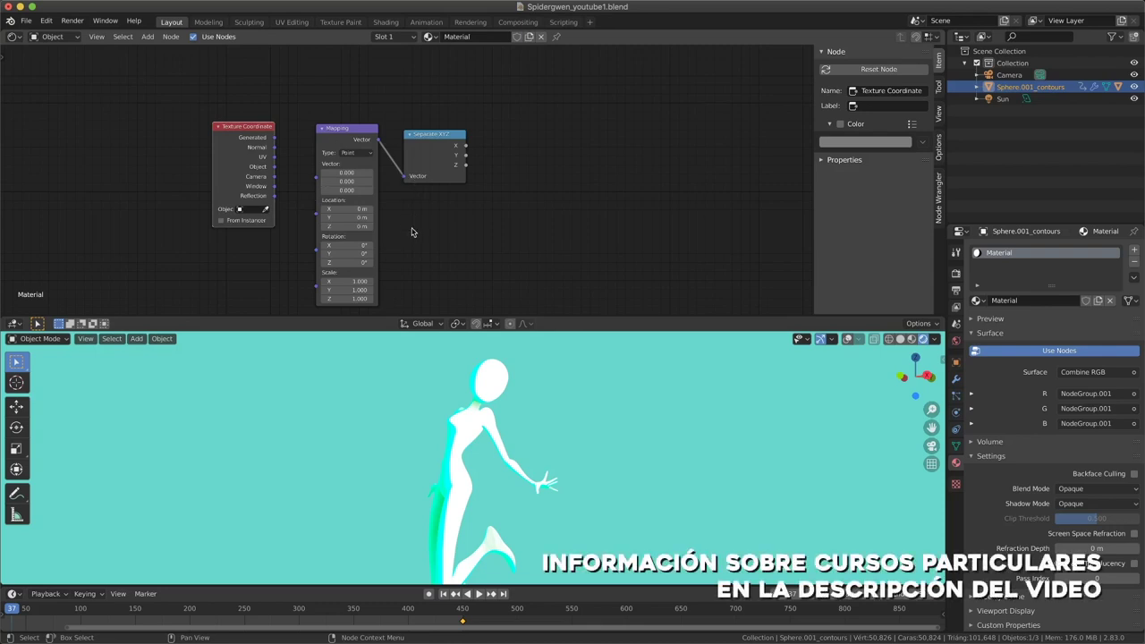
left_click_drag(275, 177, 315, 182)
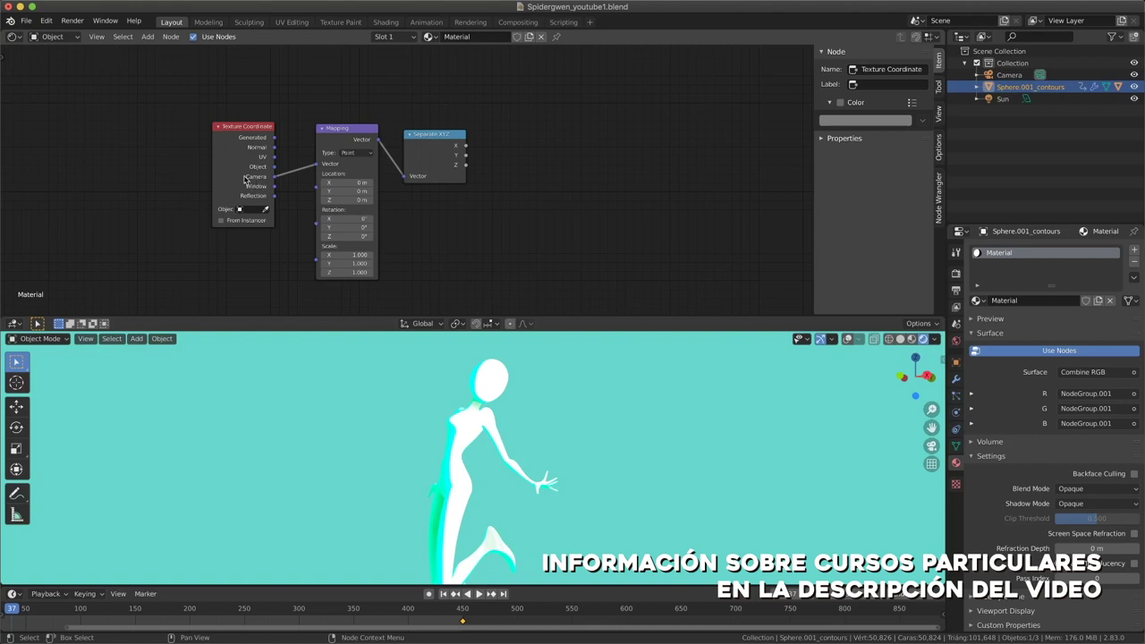
left_click_drag(246, 179, 258, 182)
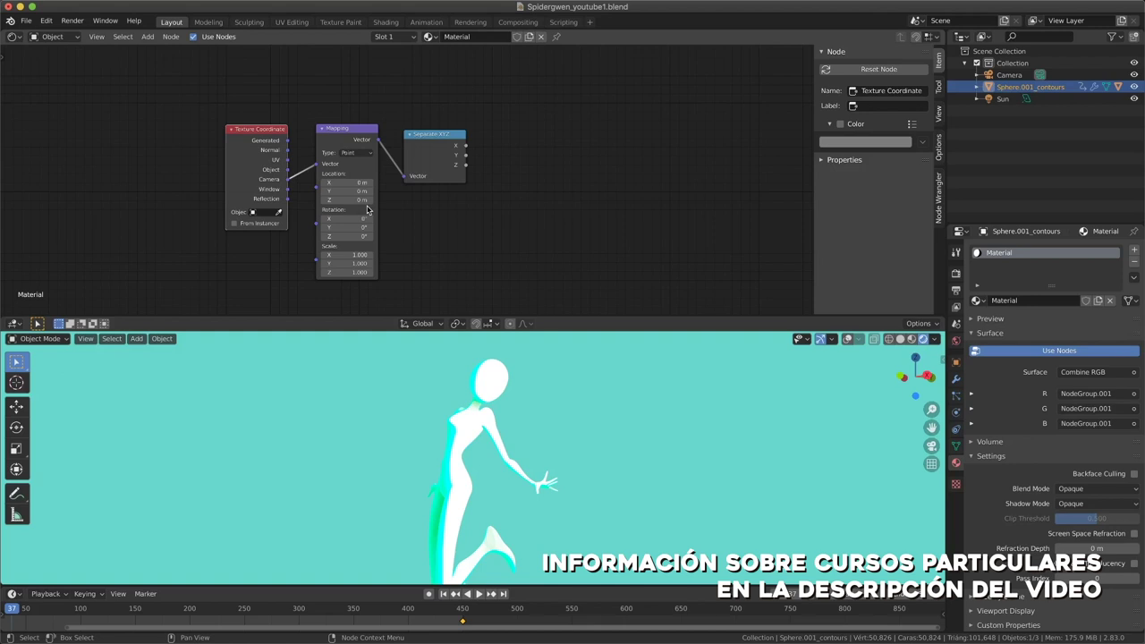
middle_click_drag(500, 425, 519, 428)
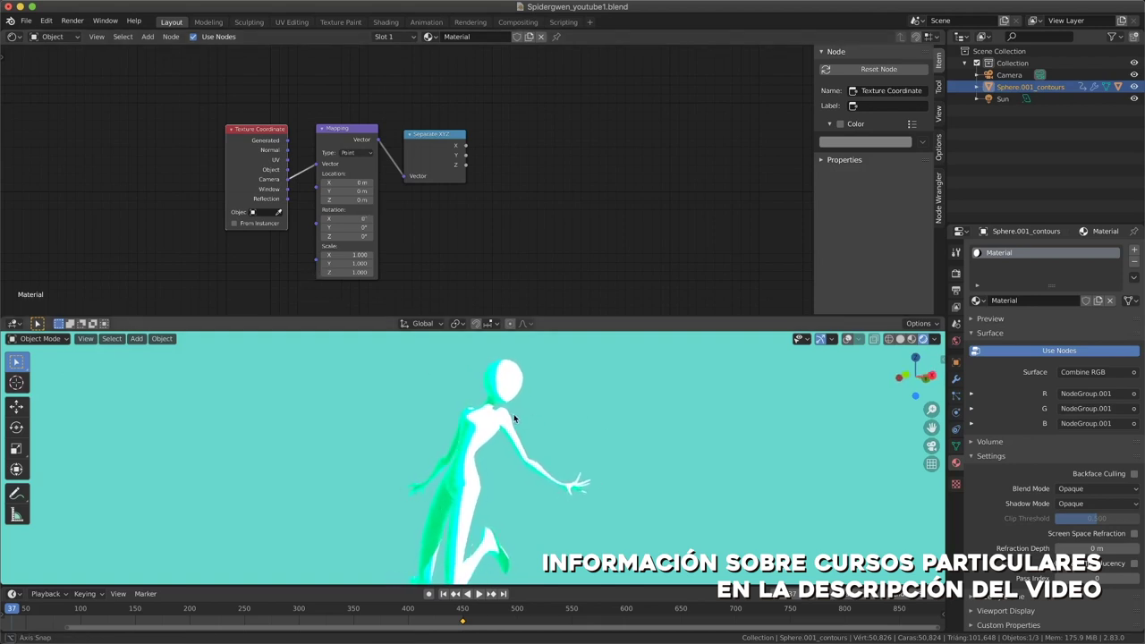
left_click_drag(458, 168, 452, 163)
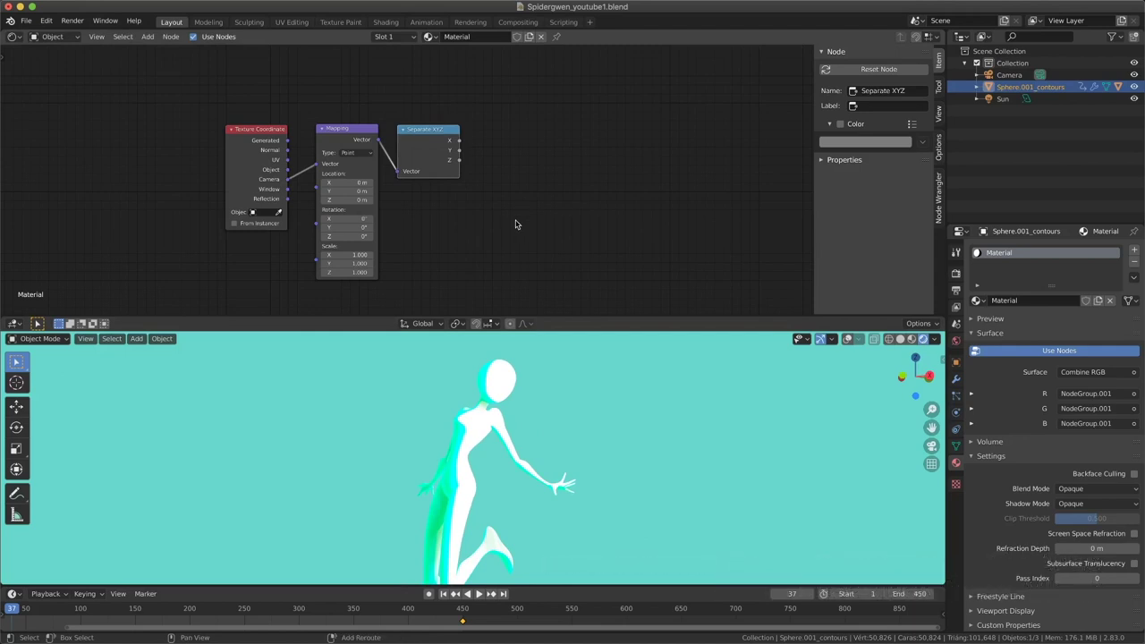
Add a Math node right of Separate XYZ and set its operation to Fraction
key("shift+a")
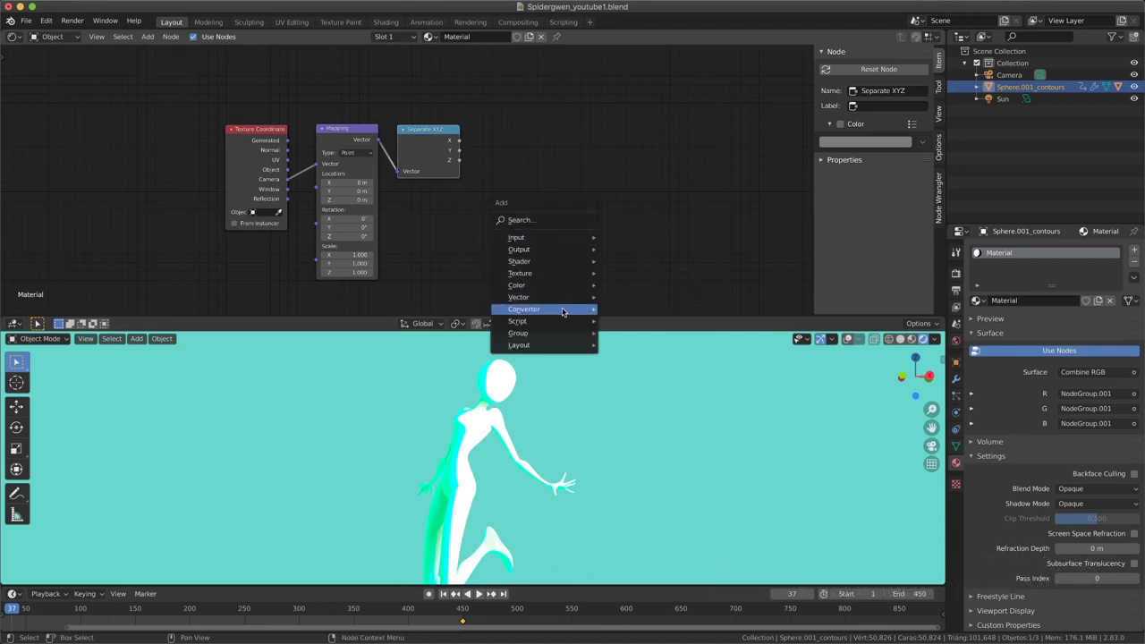
mouse_move(524, 309)
left_click(624, 400)
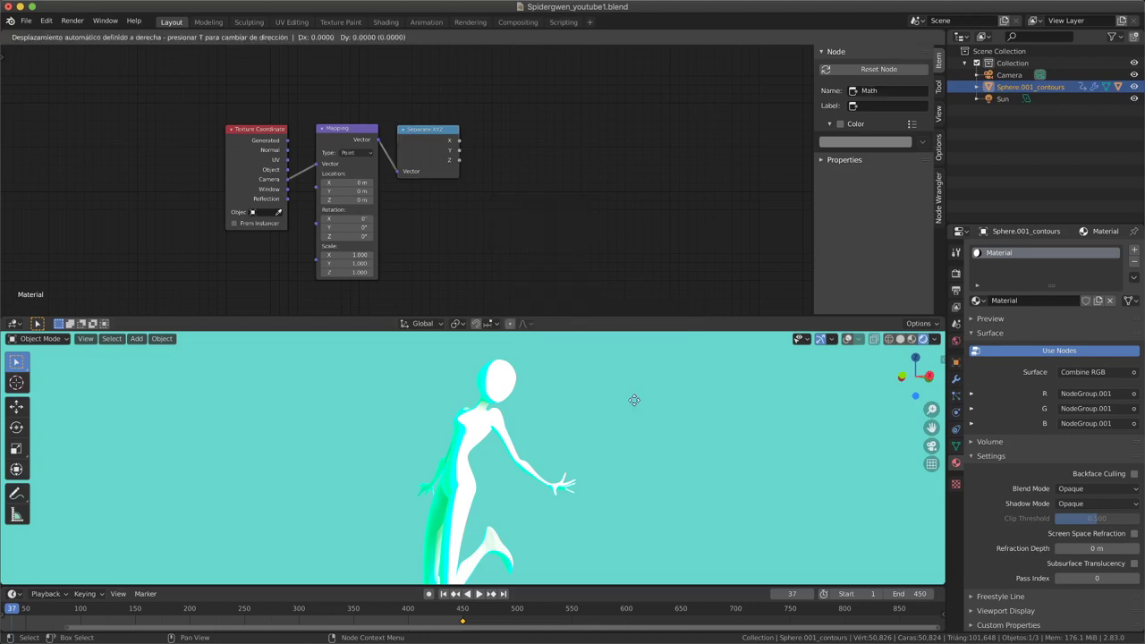
left_click(498, 123)
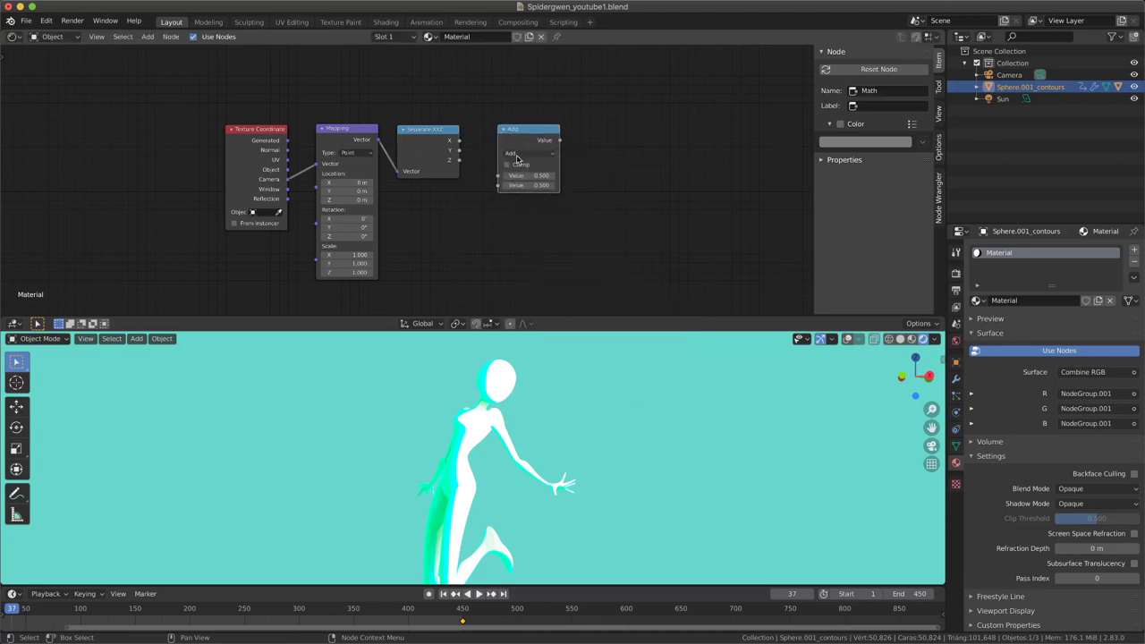
left_click(515, 156)
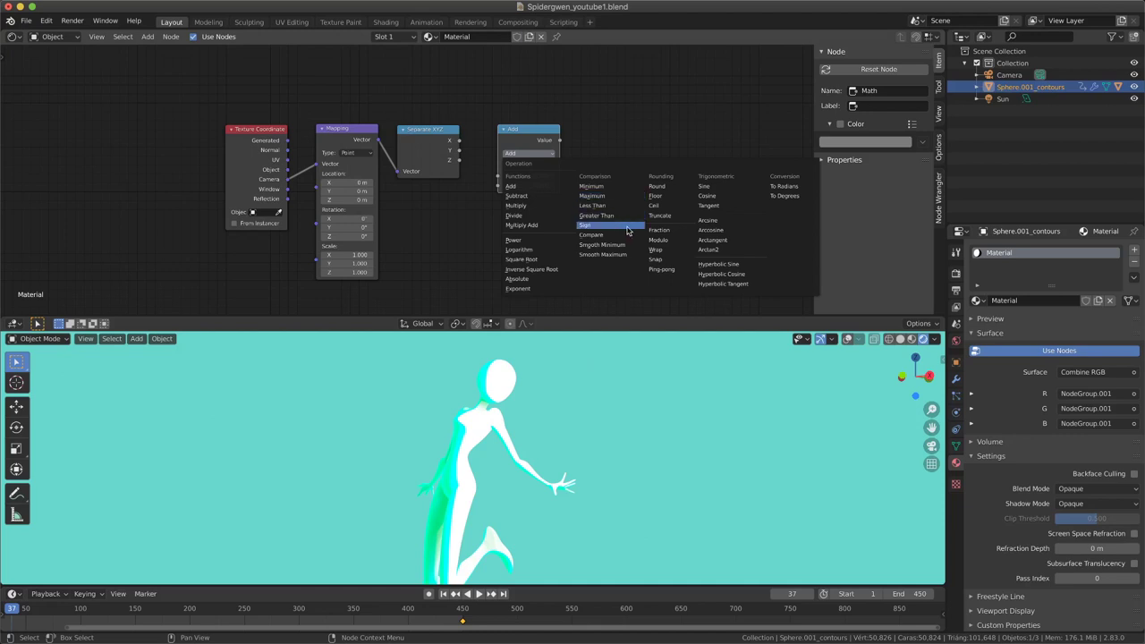
left_click(658, 230)
left_click_drag(500, 128, 493, 131)
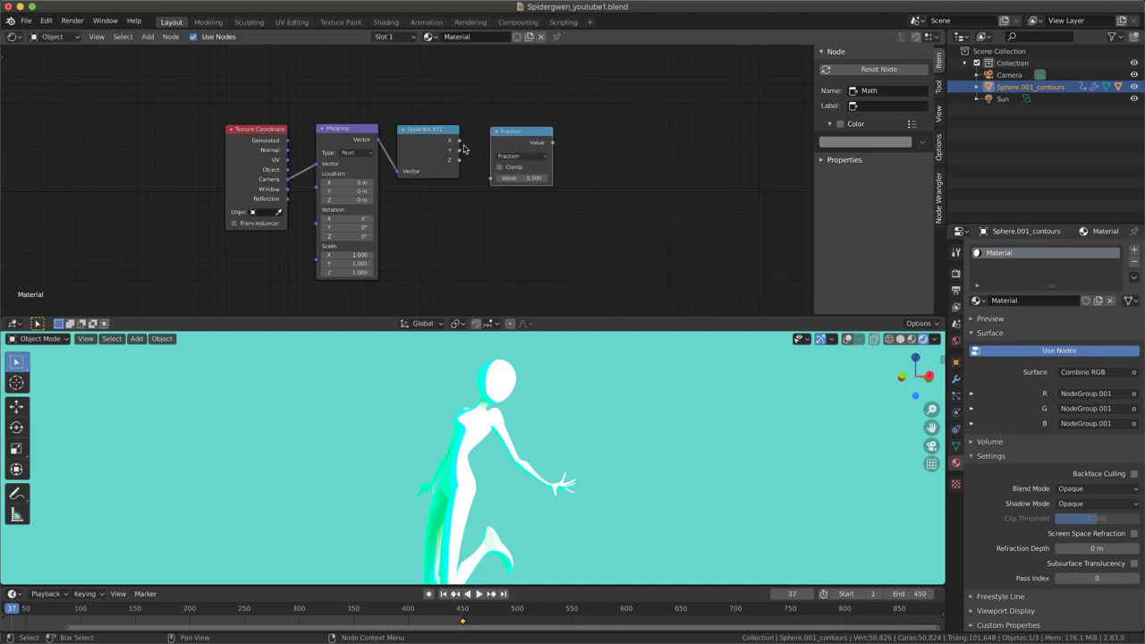
Connect Separate XYZ X to Fraction's Value input and Fraction into the Material Output surface
left_click_drag(460, 143, 462, 147)
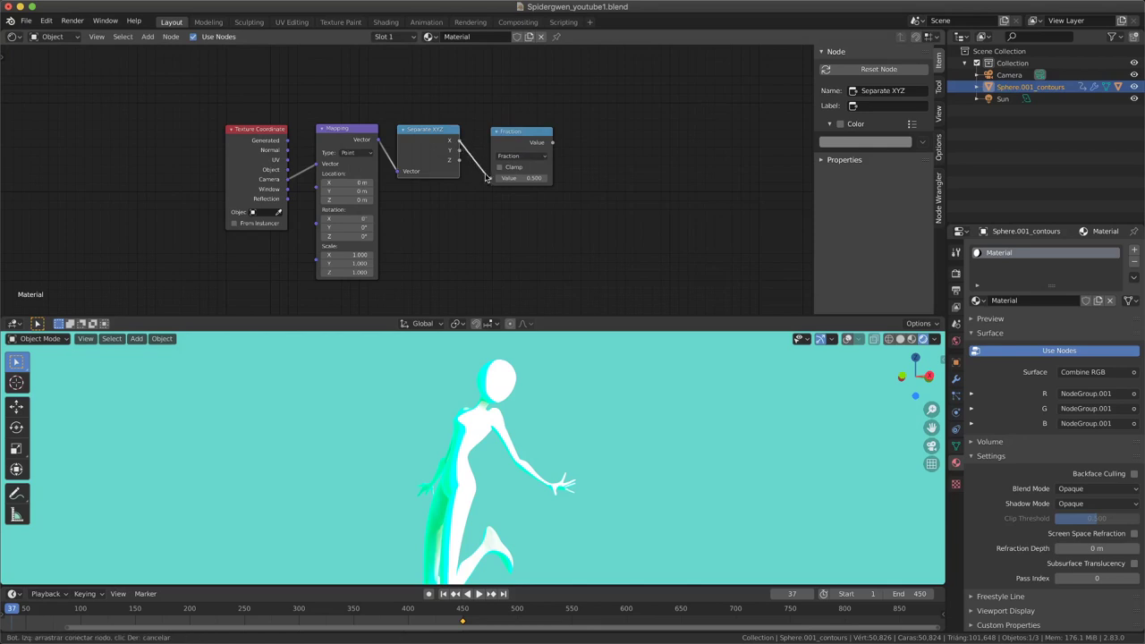
left_click_drag(492, 182, 492, 182)
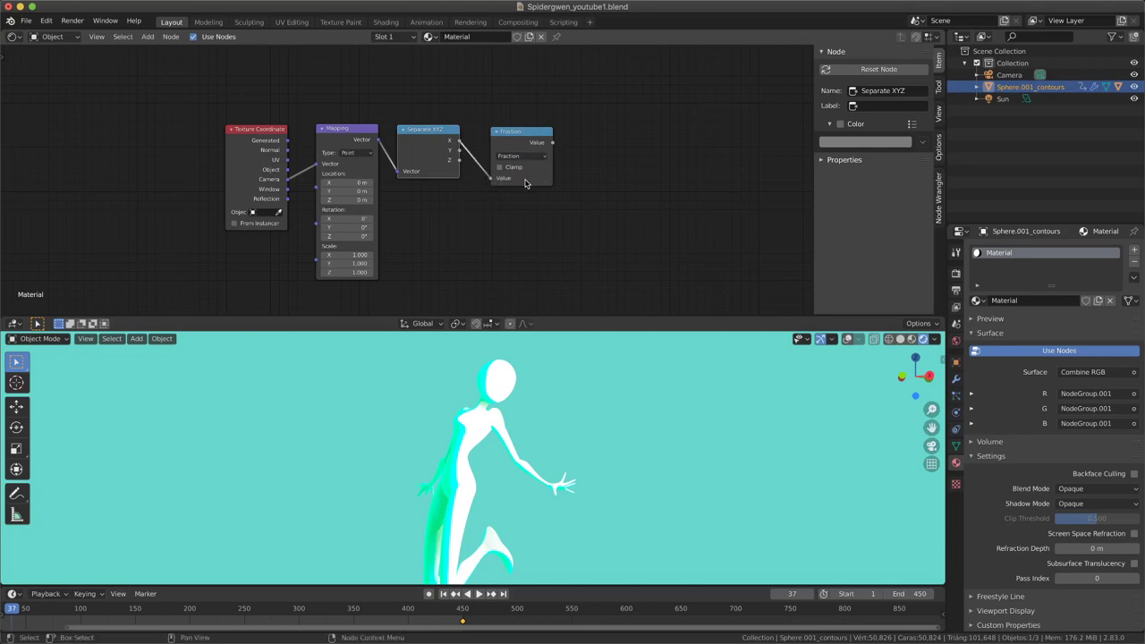
scroll(560, 195, "down", 2)
scroll(507, 217, "down", 2)
scroll(499, 223, "up", 2)
scroll(447, 204, "up", 1)
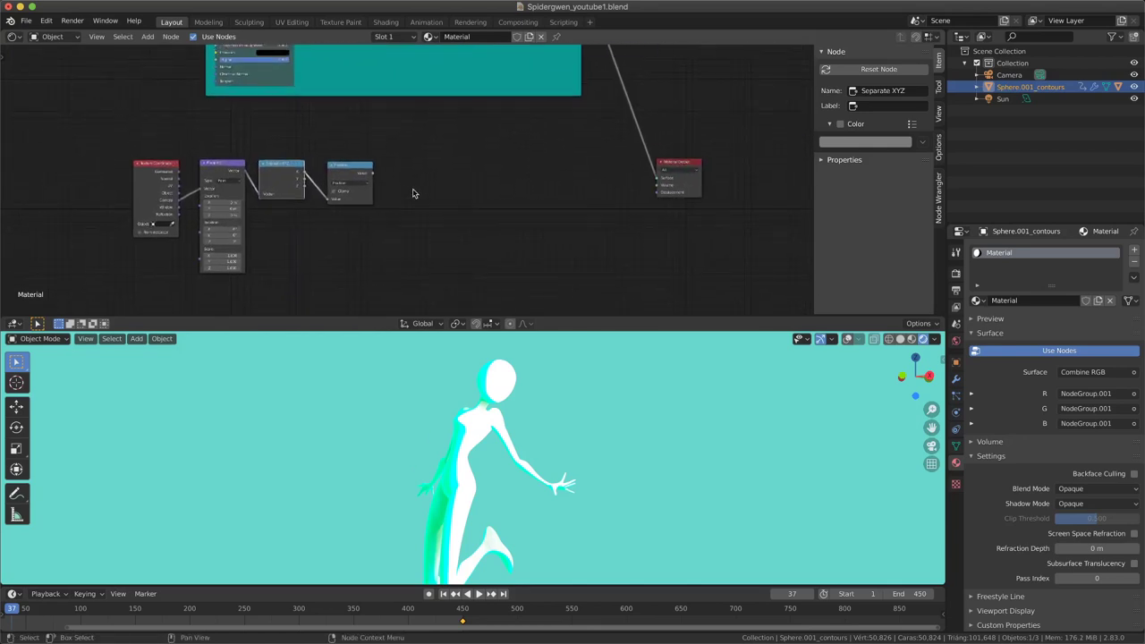
scroll(393, 185, "up", 2)
left_click_drag(362, 175, 723, 179)
Nudge the Separate XYZ node a little to the right to neaten the chain
scroll(478, 441, "up", 1)
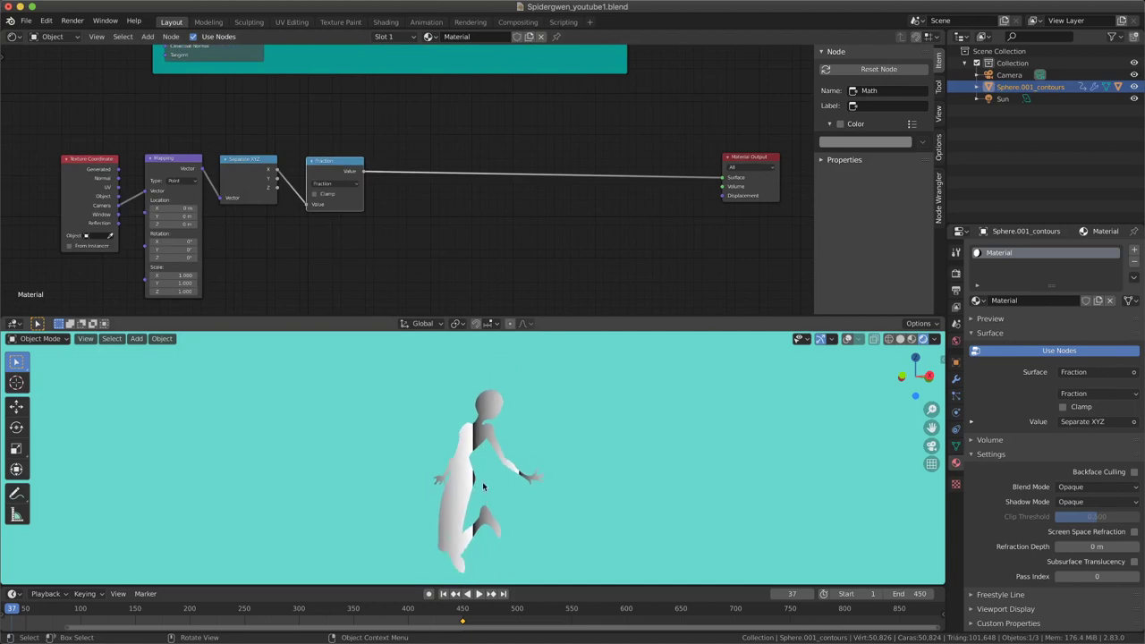
scroll(479, 441, "up", 1)
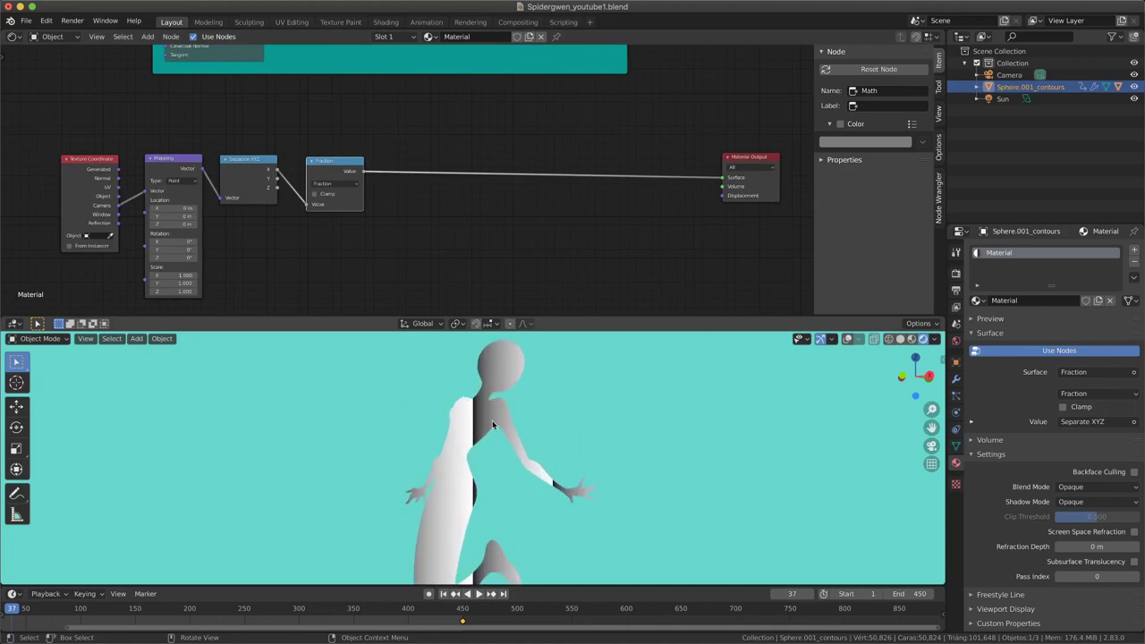
scroll(409, 187, "down", 2)
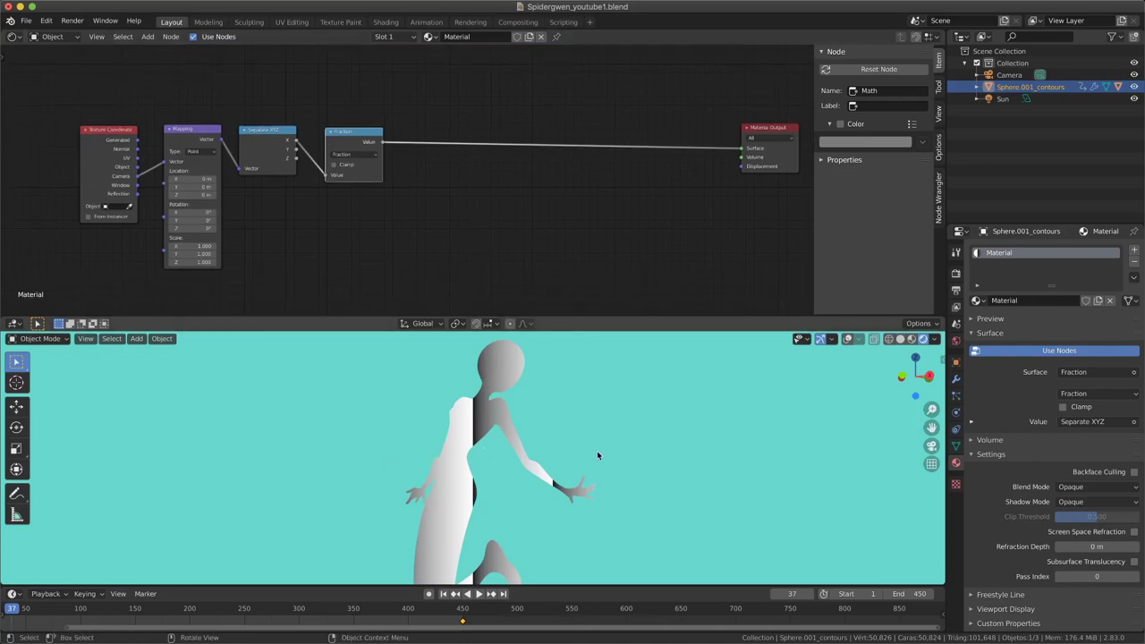
mouse_move(265, 159)
left_mouse_down()
mouse_move(275, 172)
mouse_move(268, 162)
left_mouse_up()
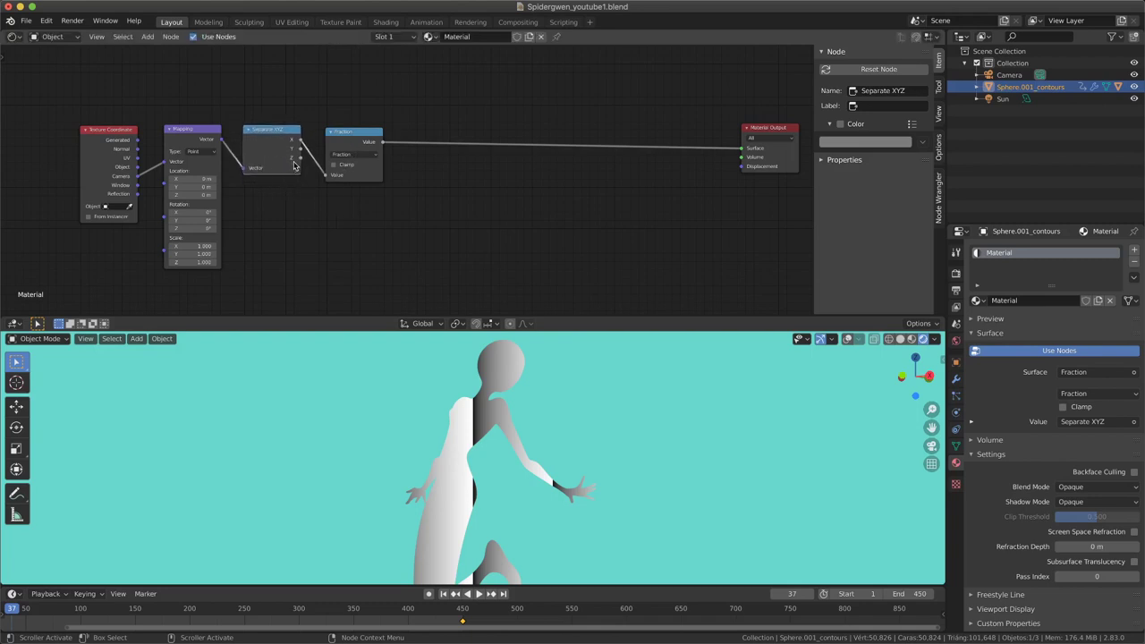
Duplicate the Fraction node below the original and feed it Separate XYZ's Y output
left_click_drag(333, 150, 339, 145)
key("shift+d")
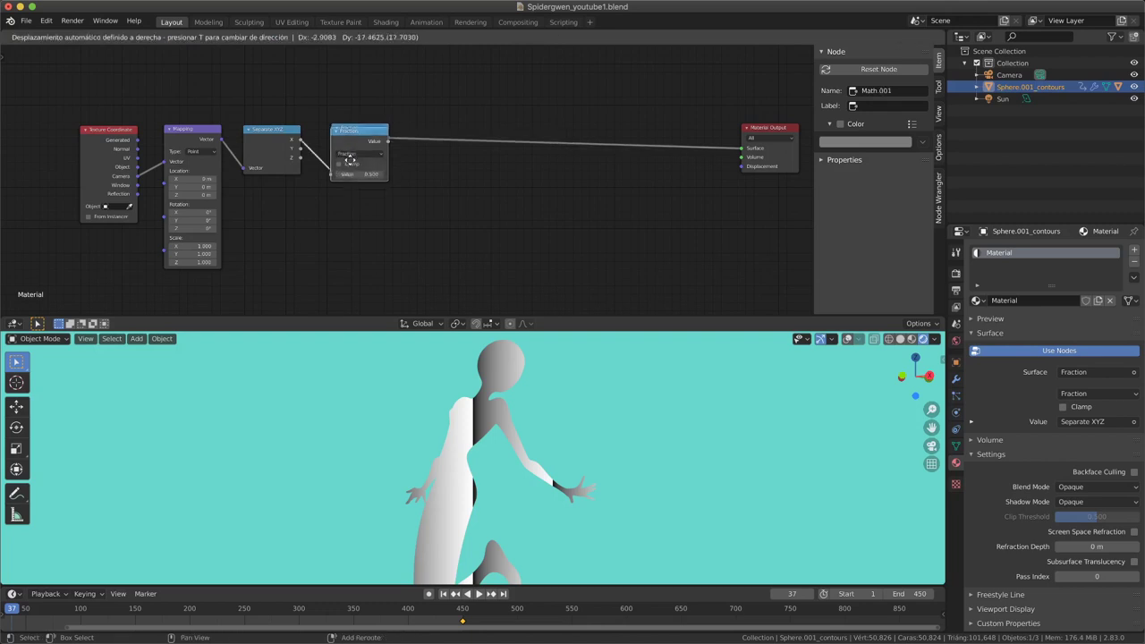
left_click(348, 221)
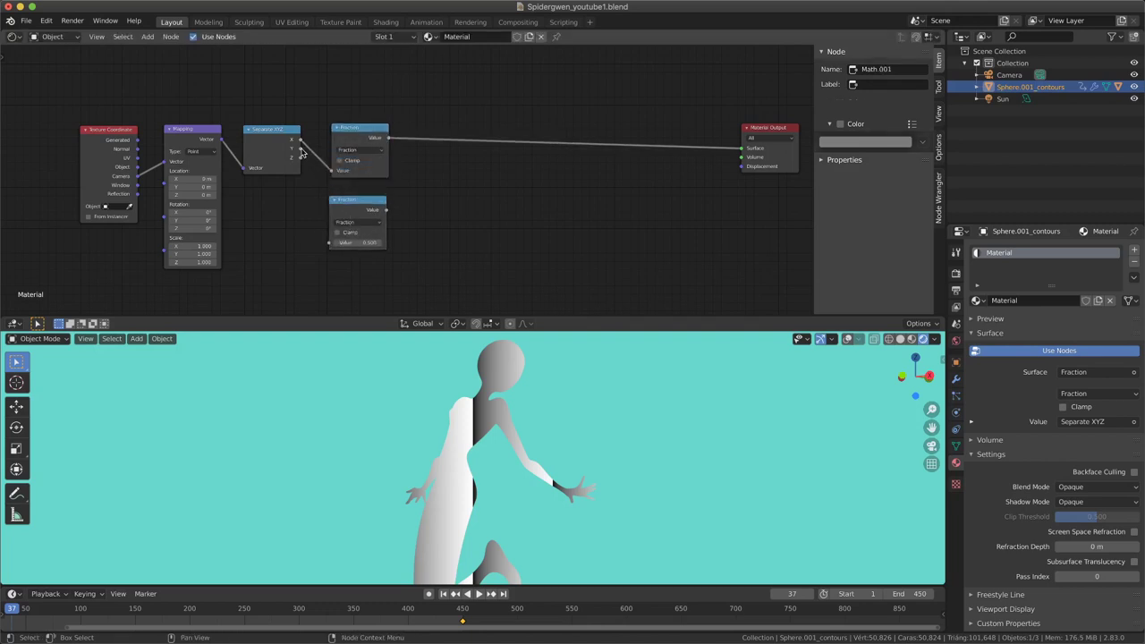
left_click_drag(301, 149, 330, 243)
Insert a Combine XYZ node on the link between the first Fraction and the output
key("shift+a")
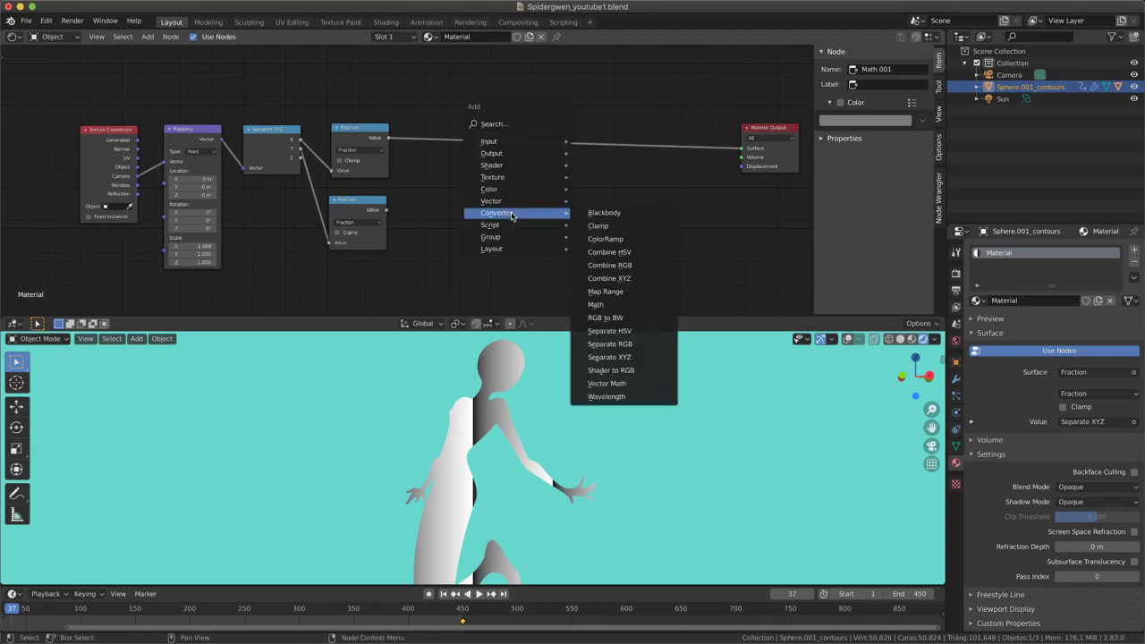
left_click(508, 121)
type("c")
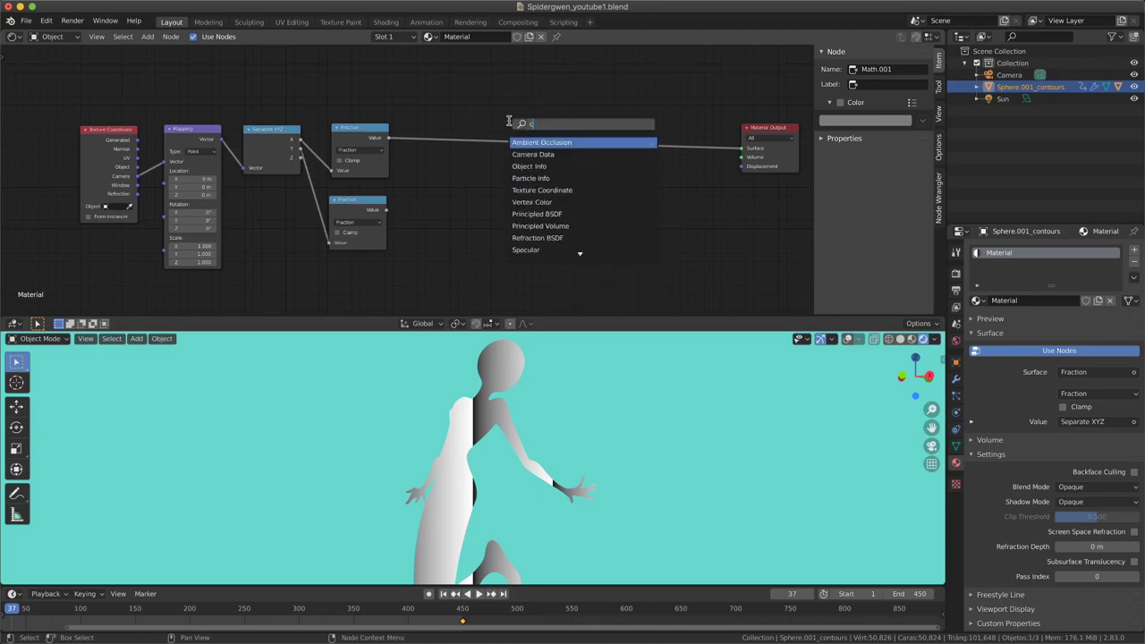
type("om")
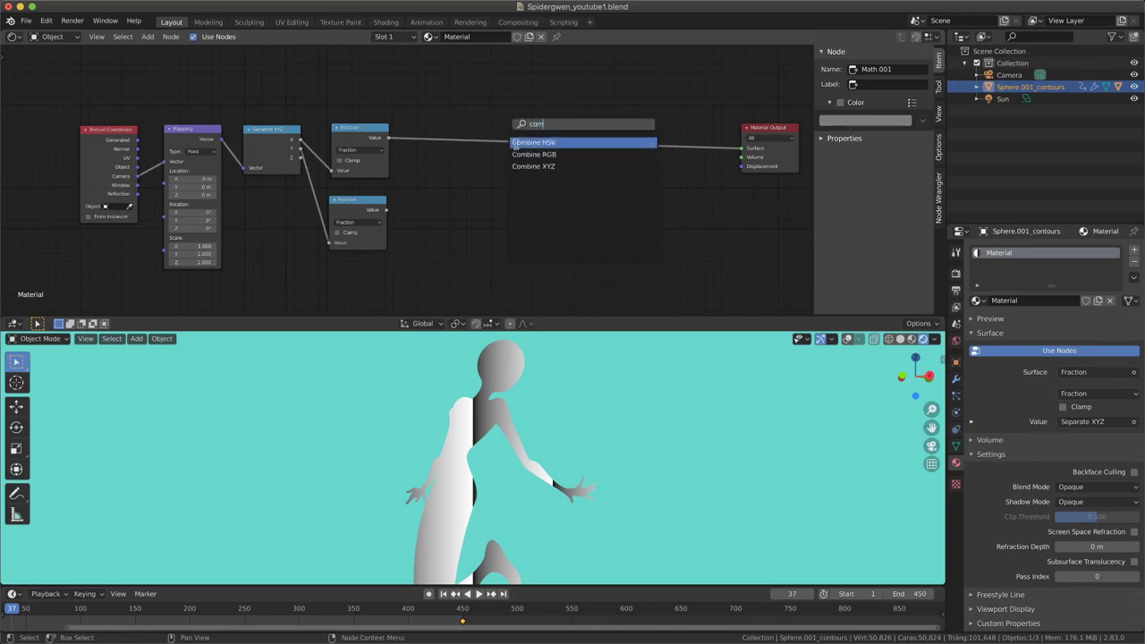
left_click(534, 167)
left_click(518, 160)
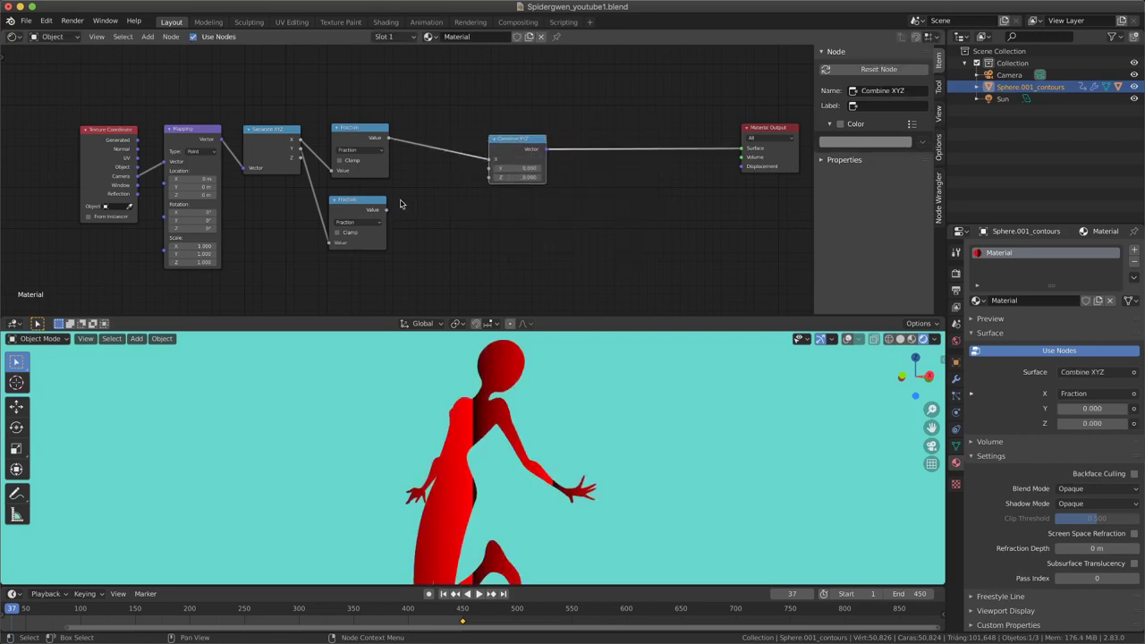
Connect the second Fraction node's Value to Combine XYZ's Y input
left_click_drag(384, 213, 490, 168)
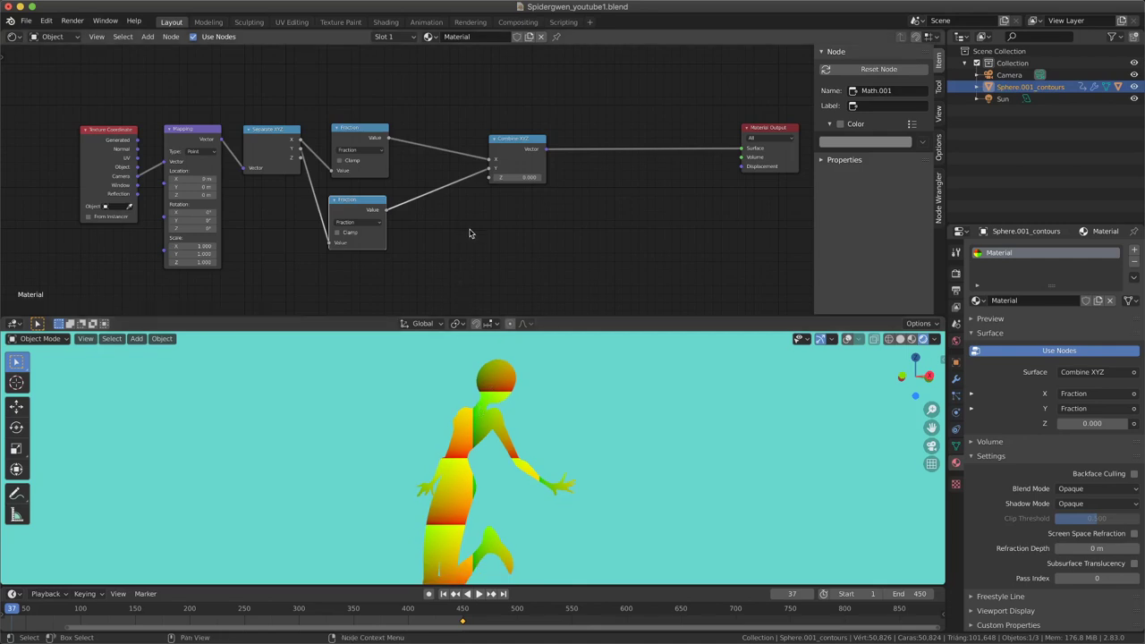
scroll(319, 222, "left", 2)
scroll(319, 222, "up", 1)
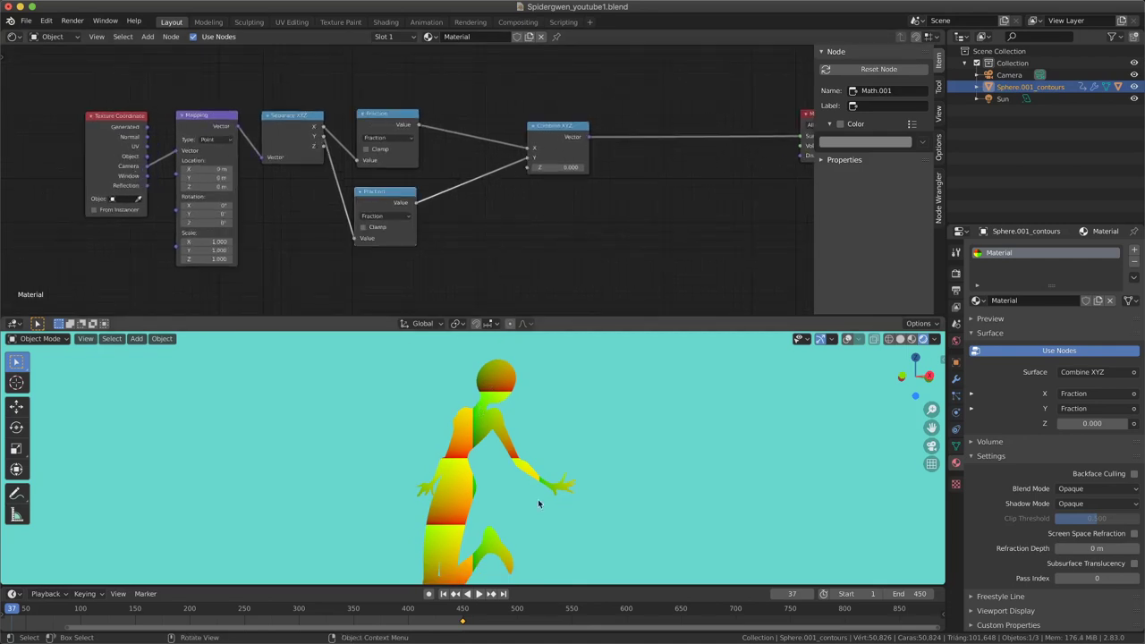
mouse_move(528, 514)
middle_mouse_down()
mouse_move(472, 570)
mouse_move(677, 511)
mouse_move(719, 460)
mouse_move(627, 452)
mouse_move(531, 510)
mouse_move(517, 554)
mouse_move(467, 432)
middle_mouse_up()
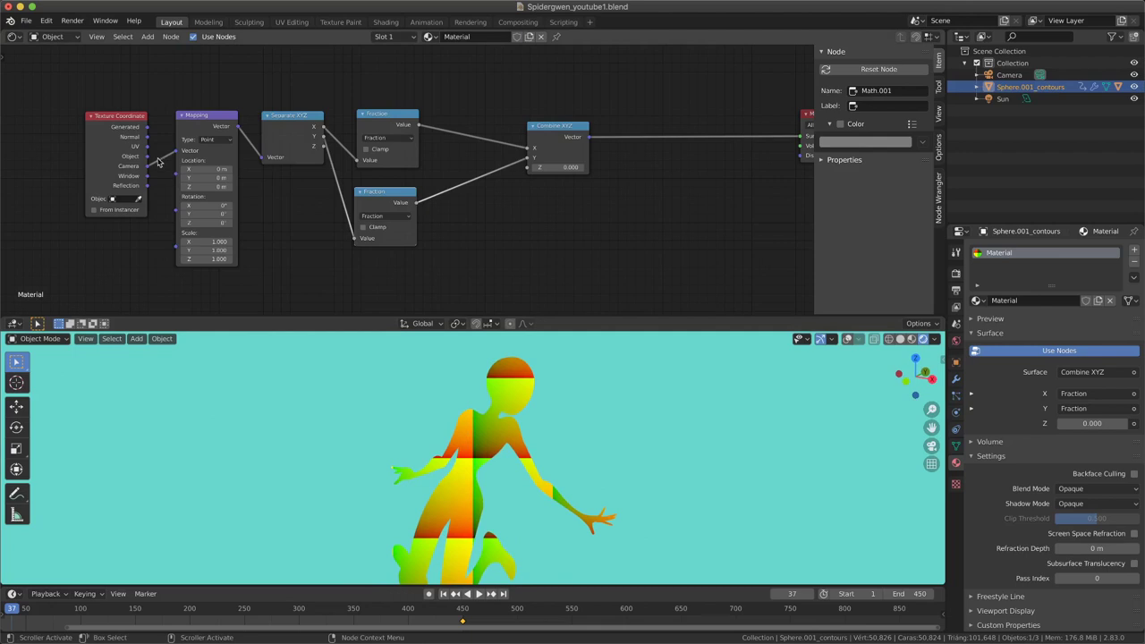
Try UV coordinates, then drive the Mapping Vector with Texture Coordinate's Camera output
left_click_drag(147, 149, 177, 150)
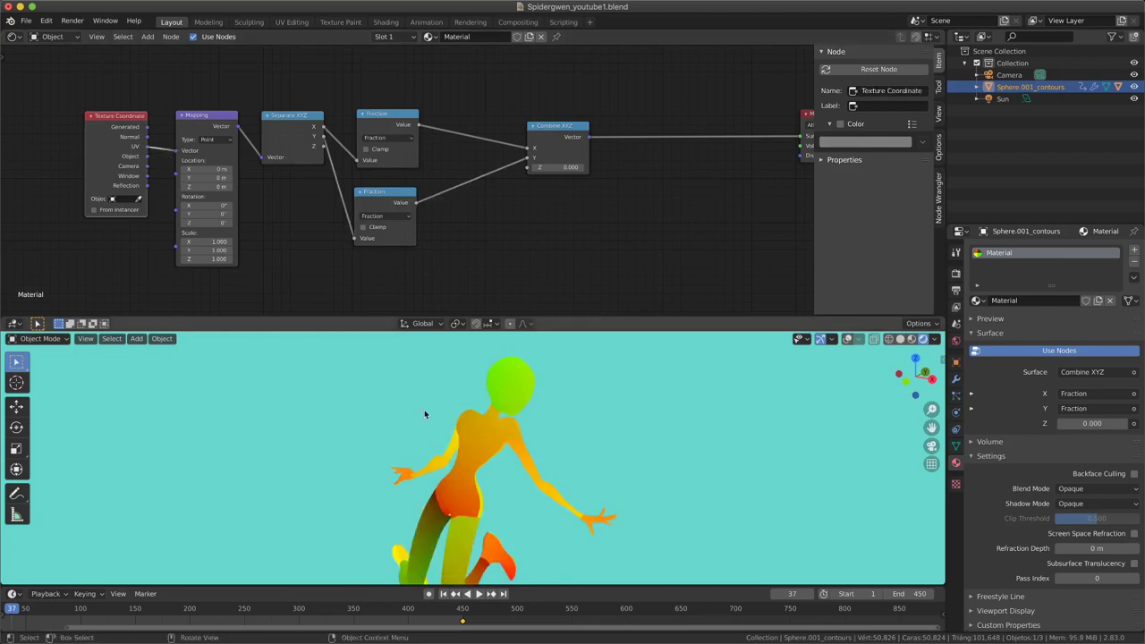
mouse_move(424, 410)
middle_mouse_down()
mouse_move(361, 423)
mouse_move(337, 471)
mouse_move(644, 430)
middle_mouse_up()
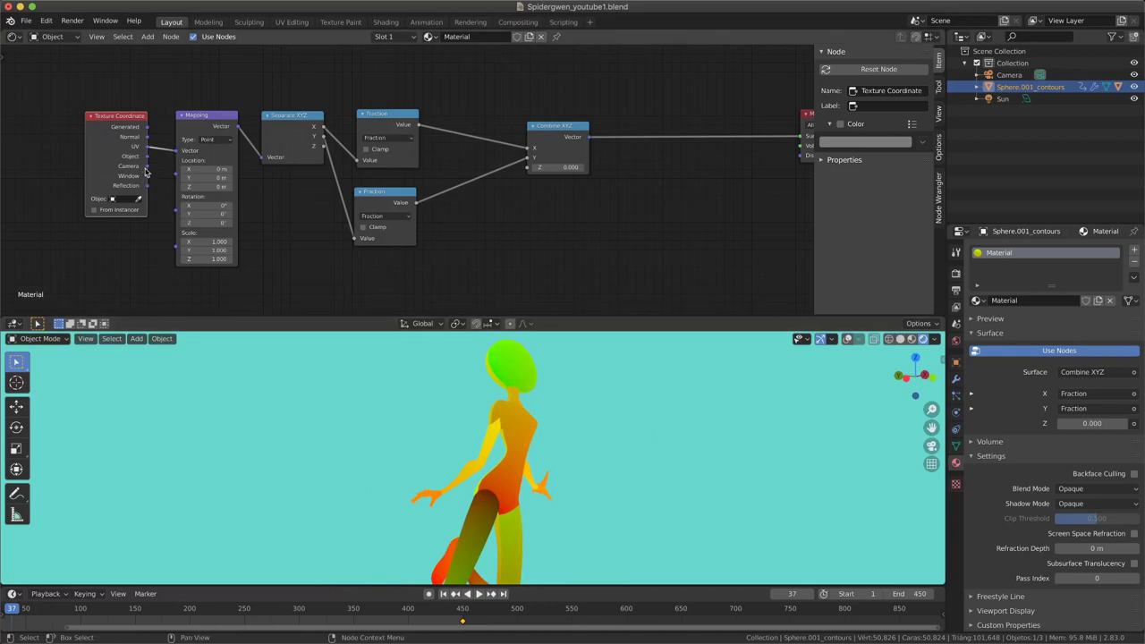
left_click_drag(147, 168, 180, 151)
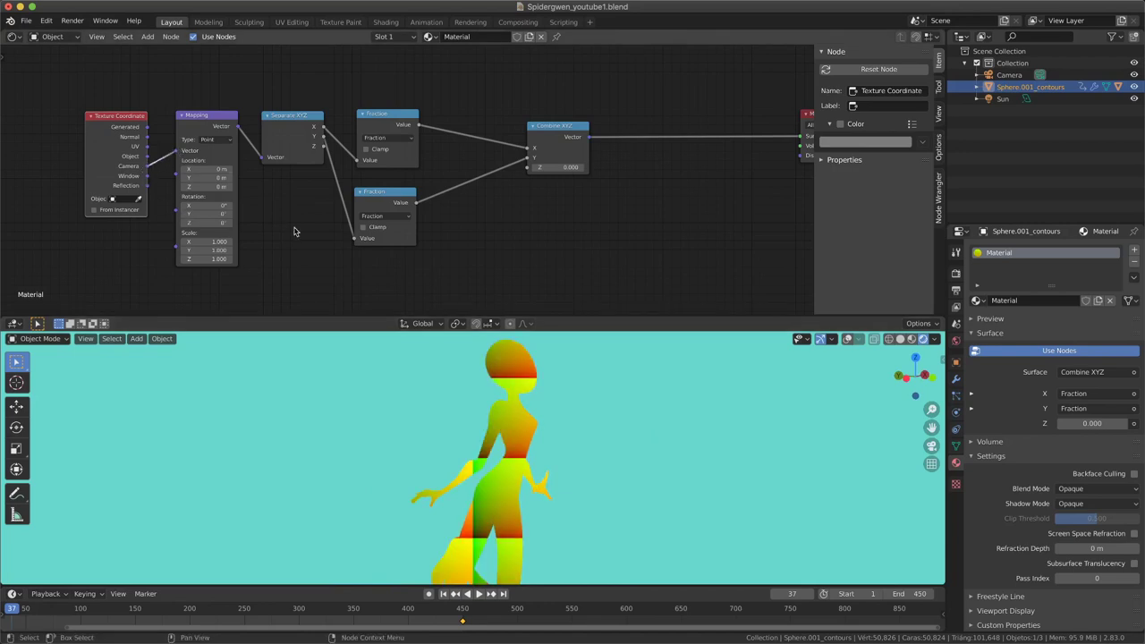
scroll(230, 255, "up", 1)
scroll(271, 220, "up", 1)
Set the Mapping node's Scale X, Y and Z to 40
scroll(271, 220, "up", 2)
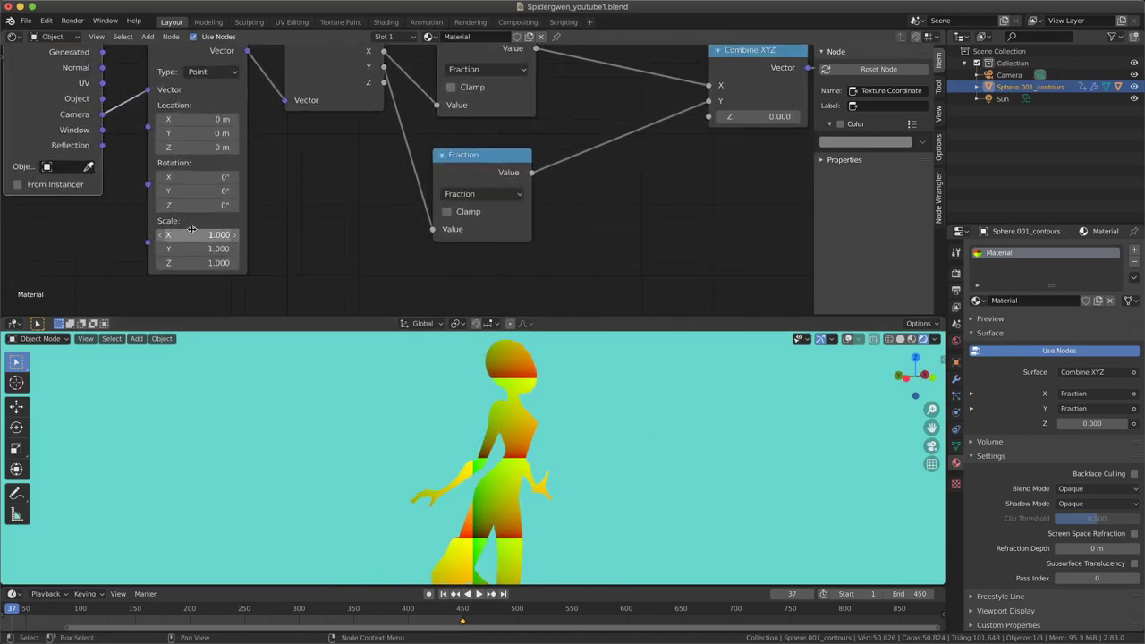
scroll(222, 256, "down", 1)
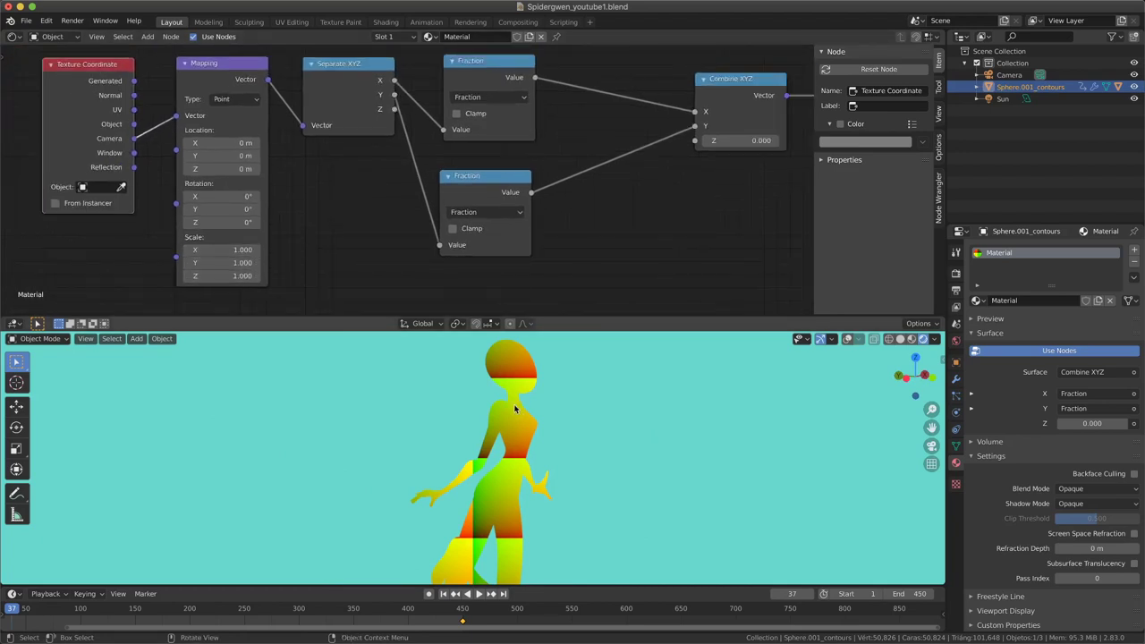
left_click(224, 248)
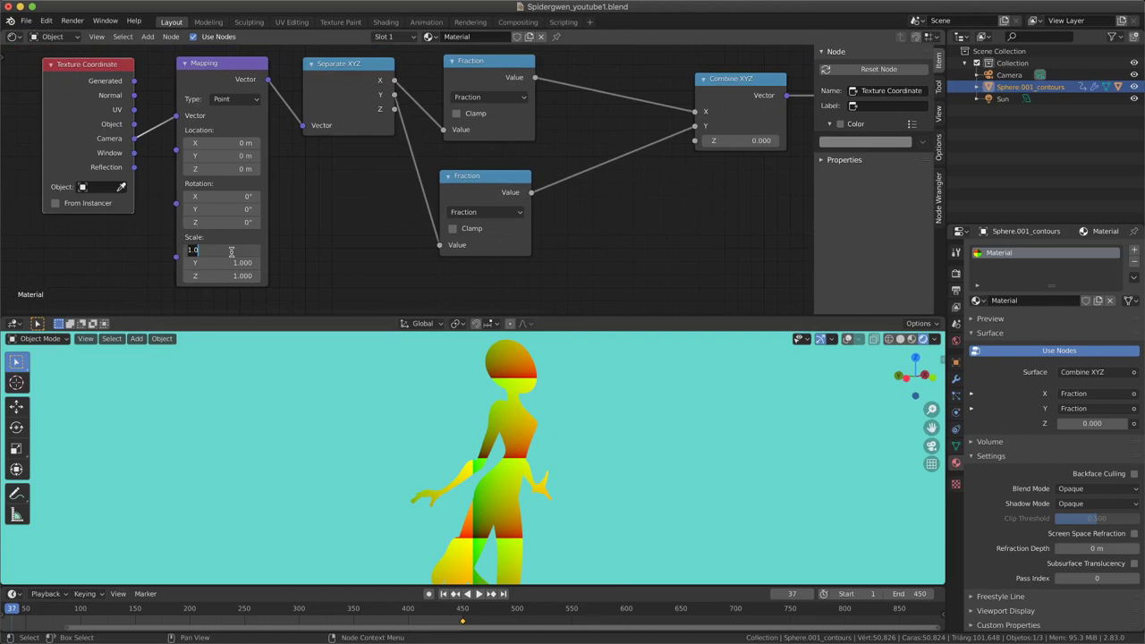
type("40")
key("Tab")
type("40")
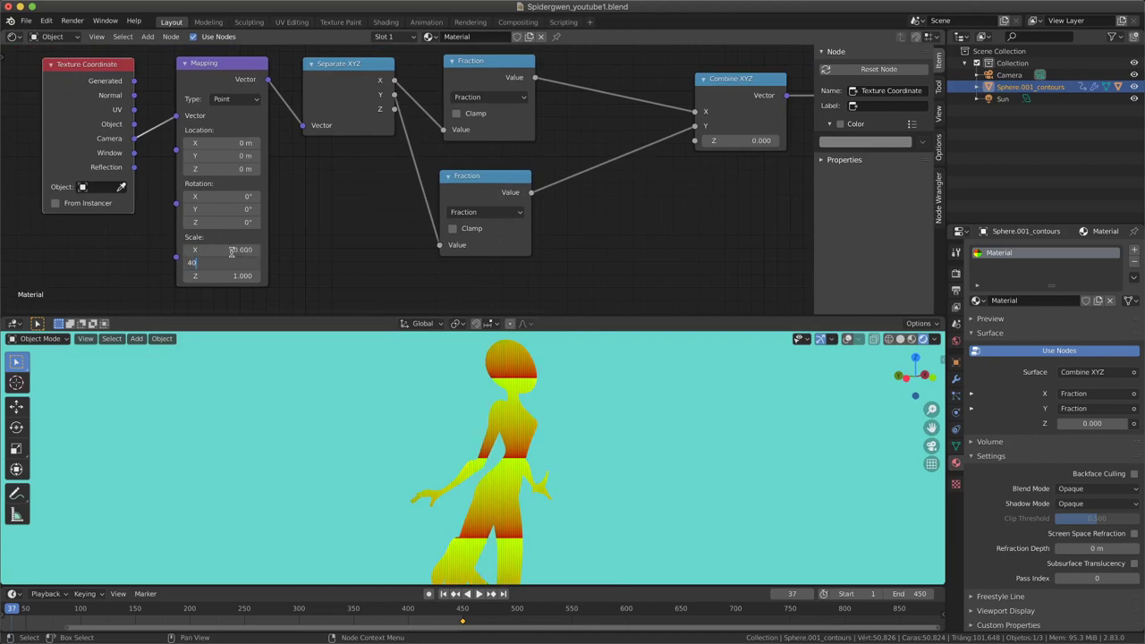
key("Tab")
type("4")
key("Return")
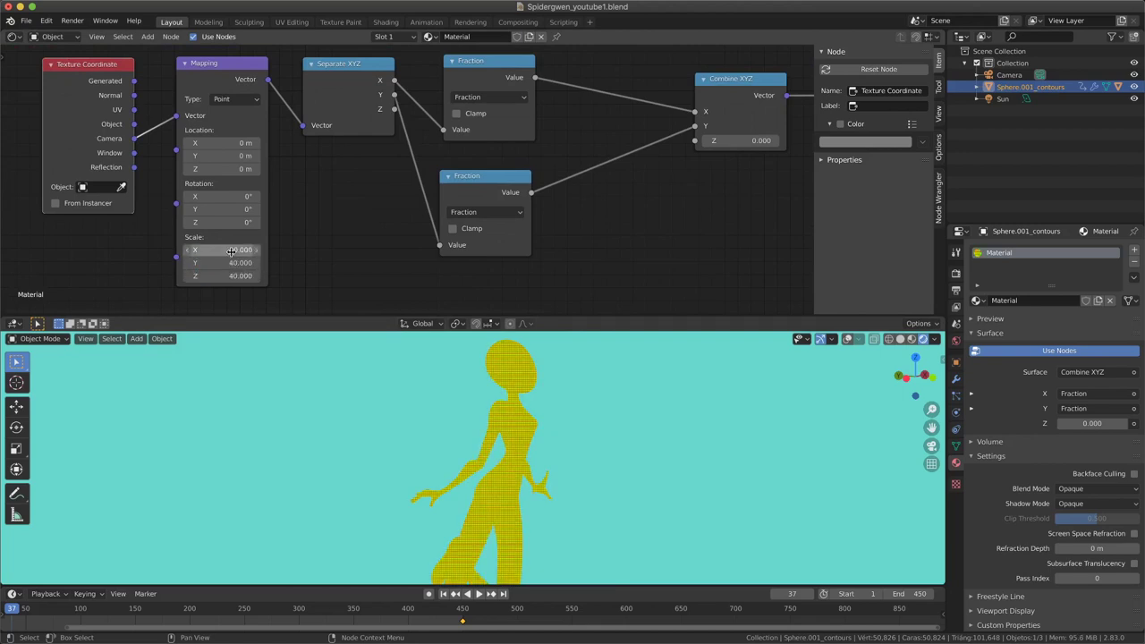
Change the Mapping Scale X, Y and Z values to 30
scroll(511, 493, "up", 2)
scroll(511, 460, "up", 2)
scroll(455, 480, "up", 2)
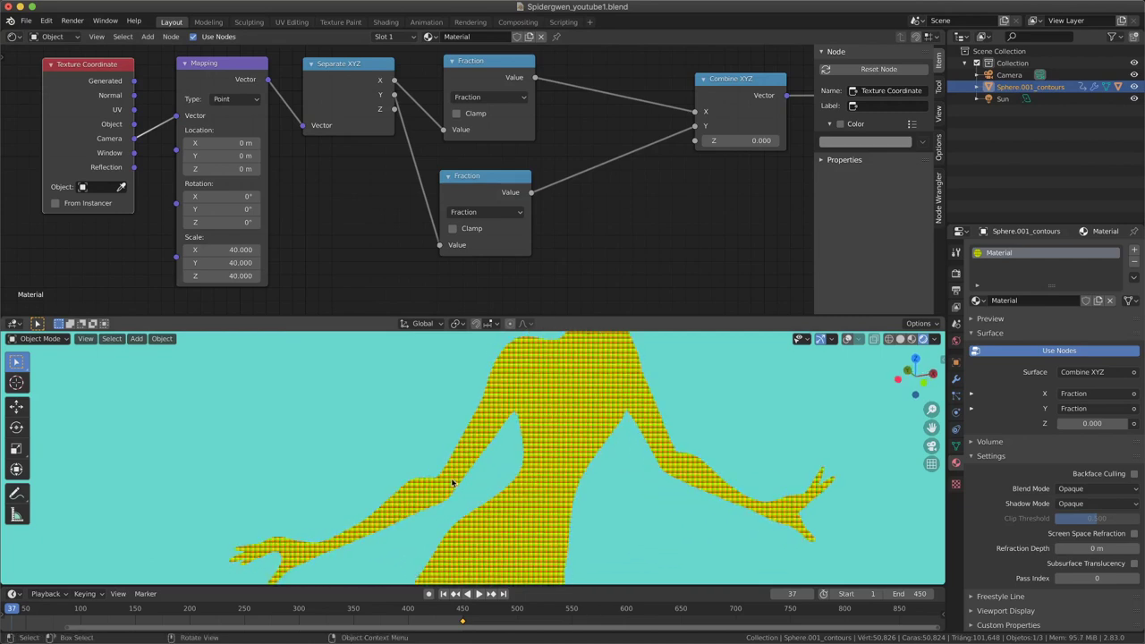
scroll(455, 480, "up", 1)
left_click(232, 251)
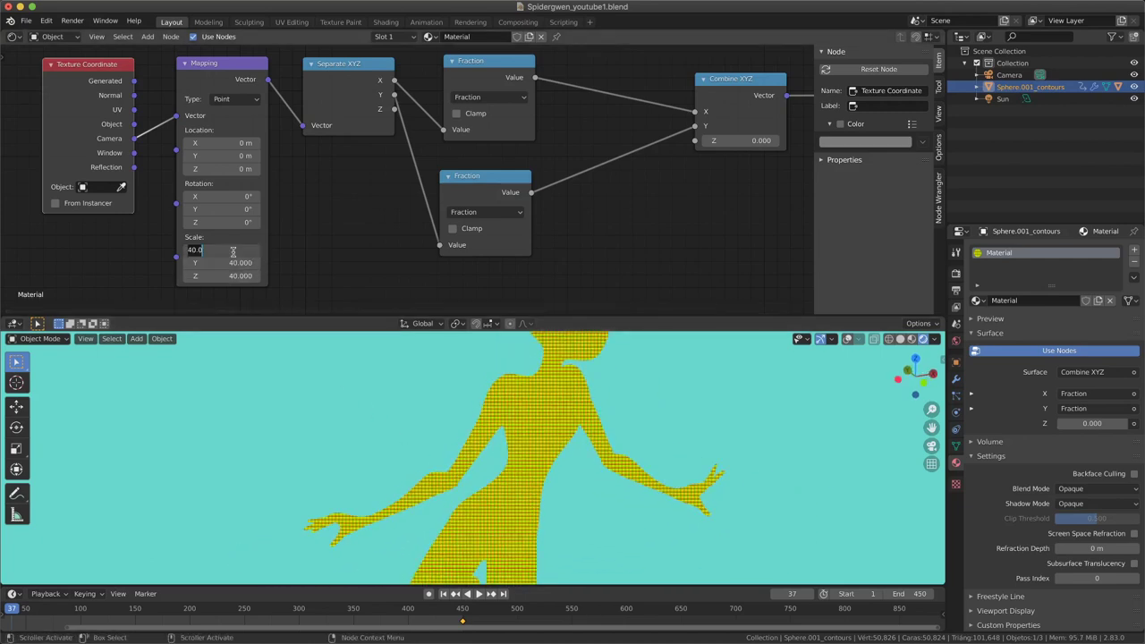
type("3")
key("Tab")
type("3")
key("Return")
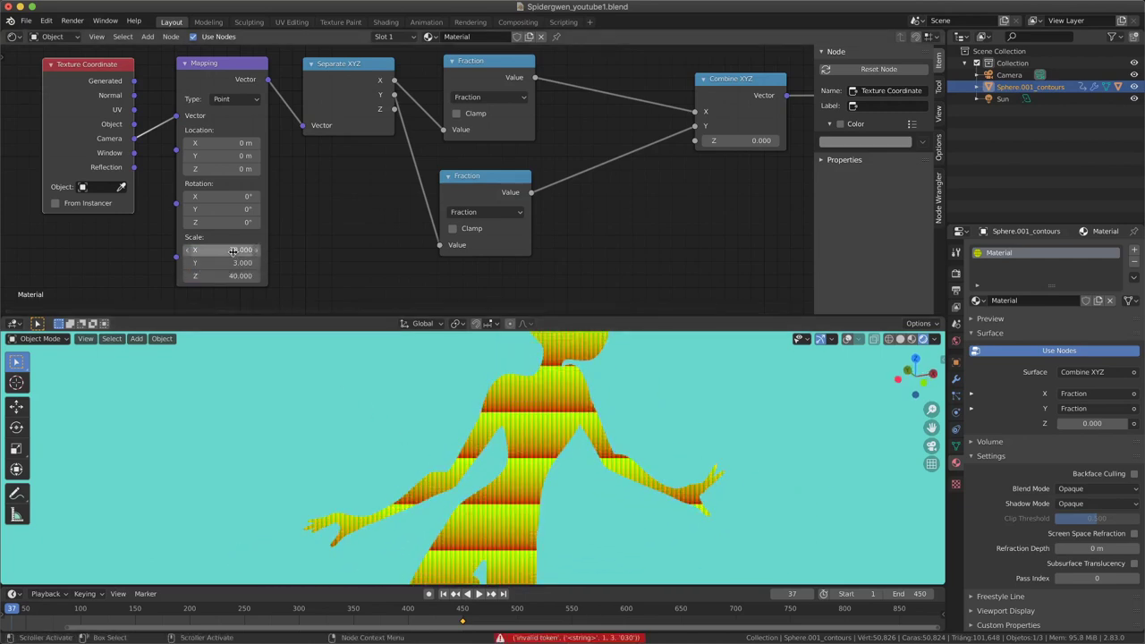
left_click(248, 260)
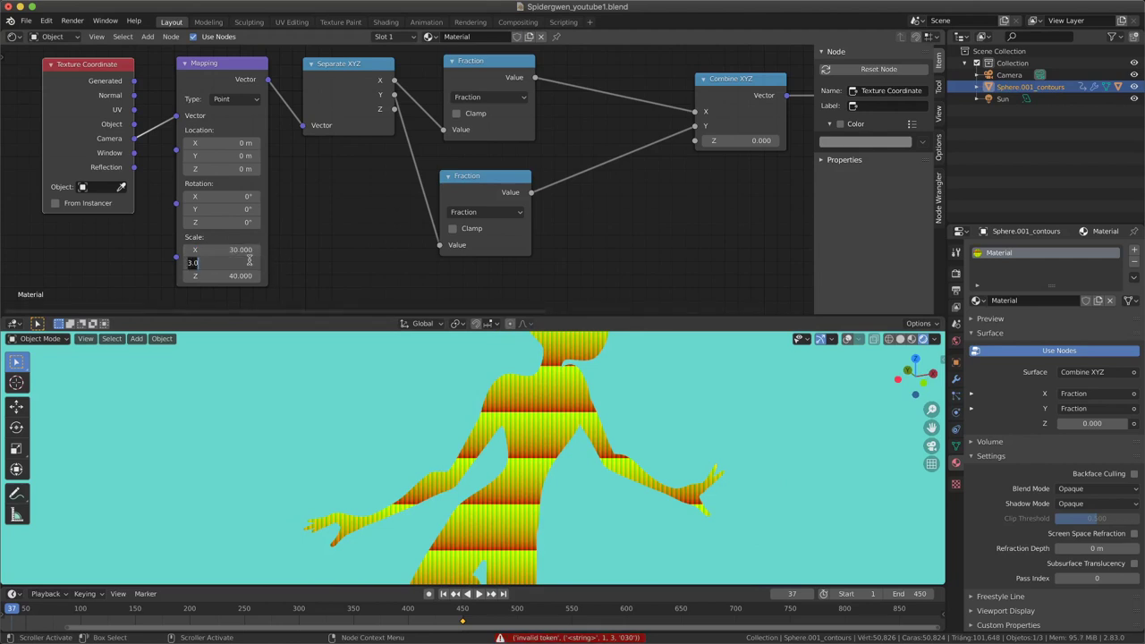
key("Tab")
type("30")
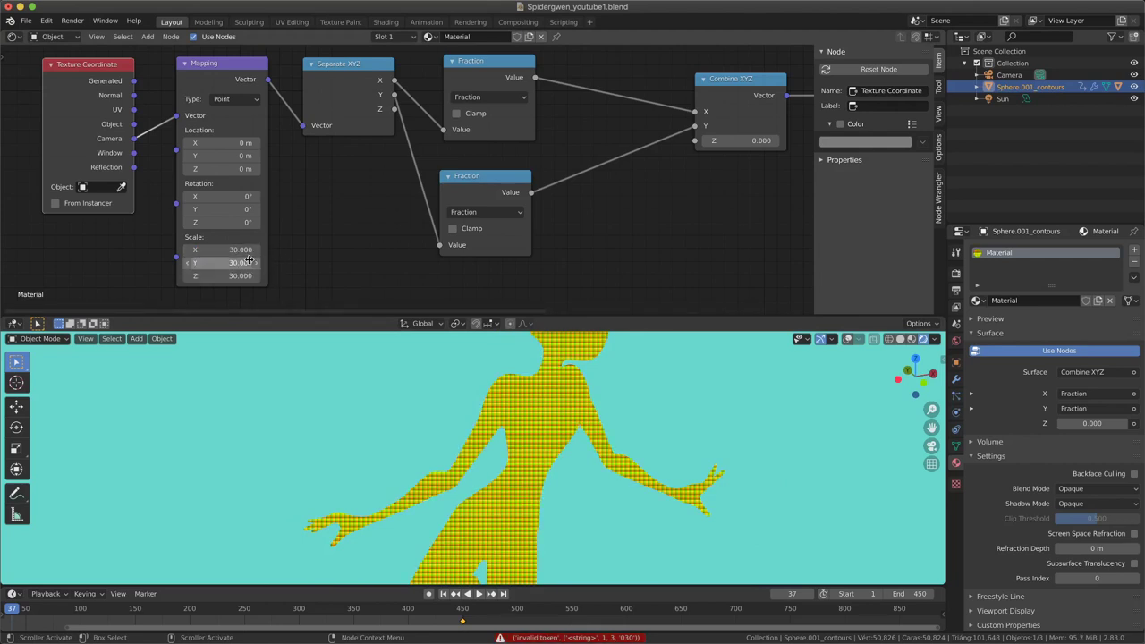
key("Return")
scroll(522, 274, "down", 2)
Set the Mapping node's Z rotation to 45° so the checker pattern runs diagonally
scroll(483, 285, "down", 2)
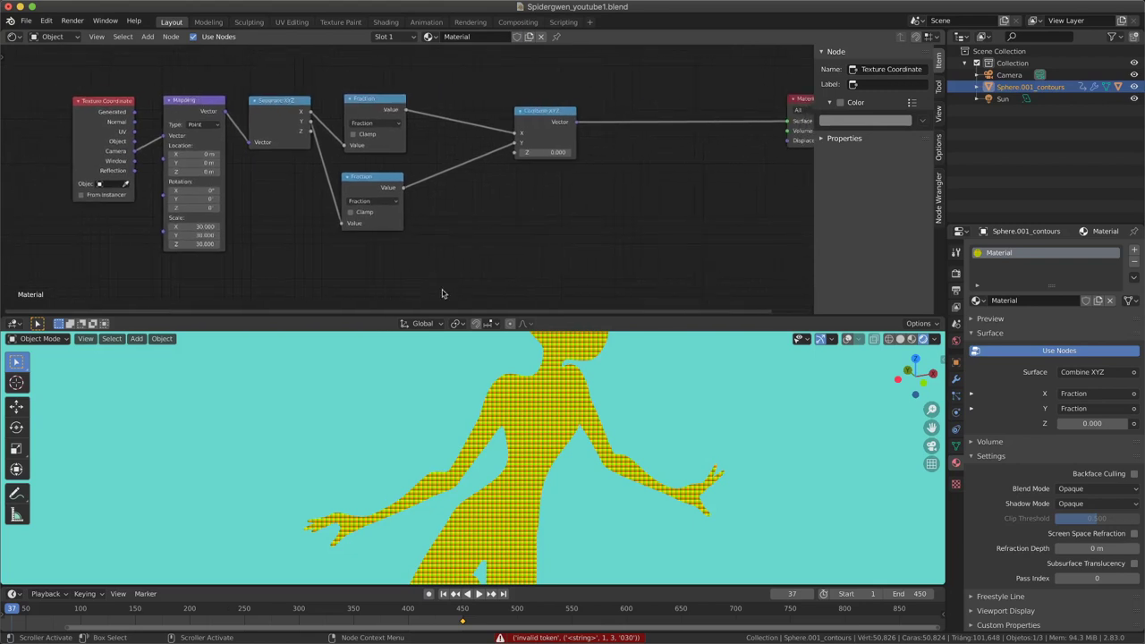
middle_click_drag(501, 429, 490, 423)
scroll(489, 423, "up", 2)
scroll(491, 419, "up", 1)
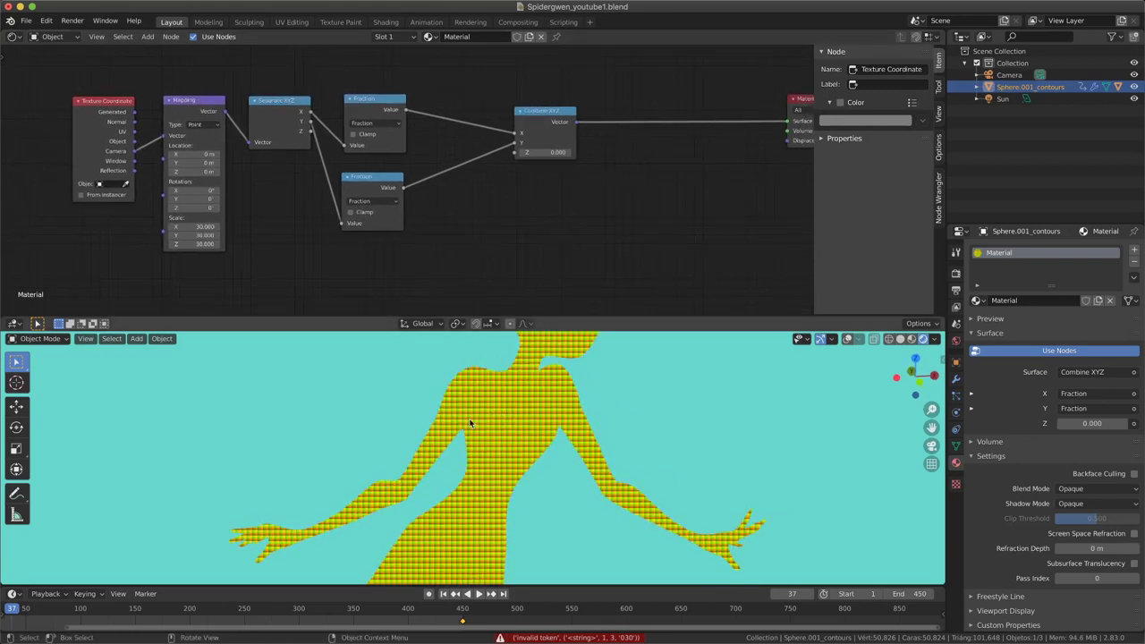
scroll(493, 415, "up", 2)
middle_click_drag(523, 382, 591, 417)
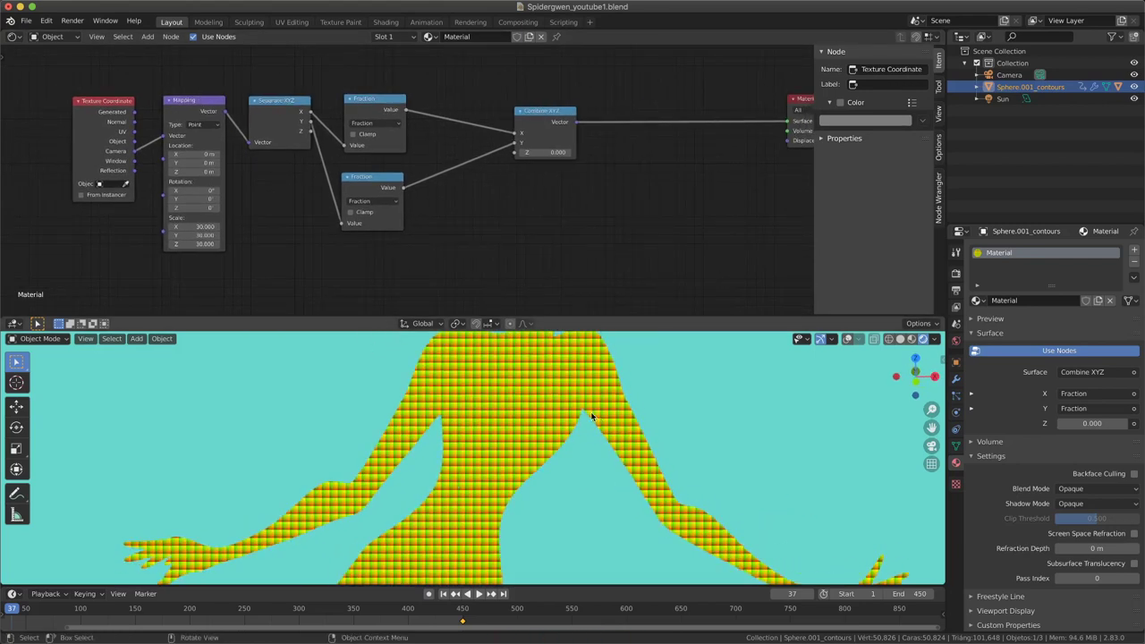
scroll(581, 447, "down", 2)
scroll(574, 481, "down", 1)
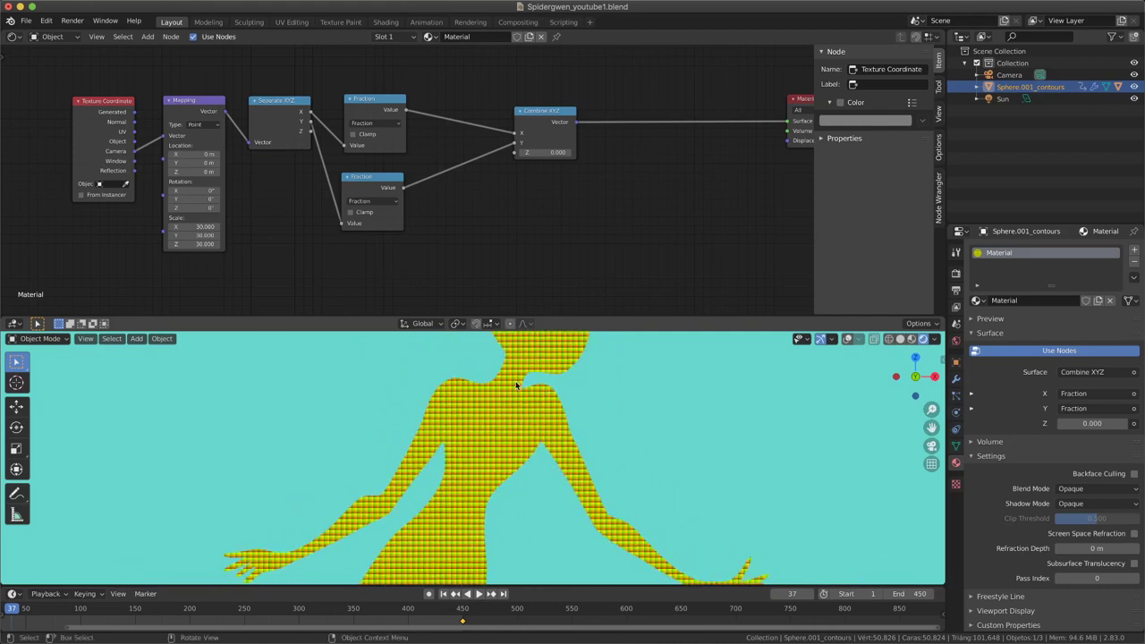
scroll(189, 208, "up", 1)
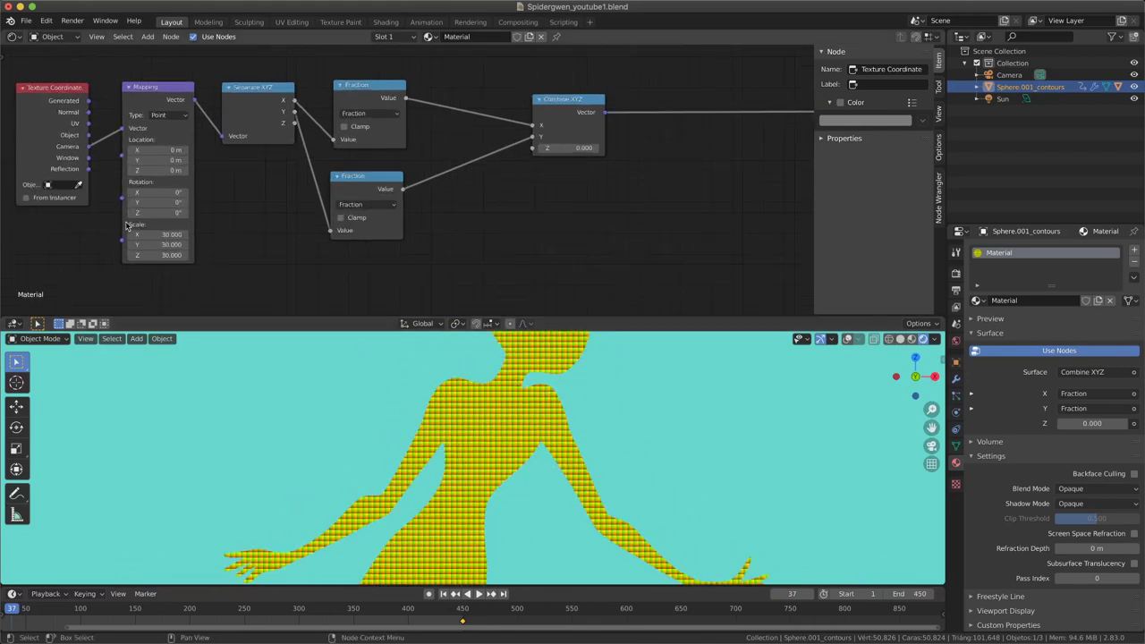
scroll(129, 226, "up", 1)
middle_click_drag(127, 229, 278, 224)
scroll(293, 222, "up", 1)
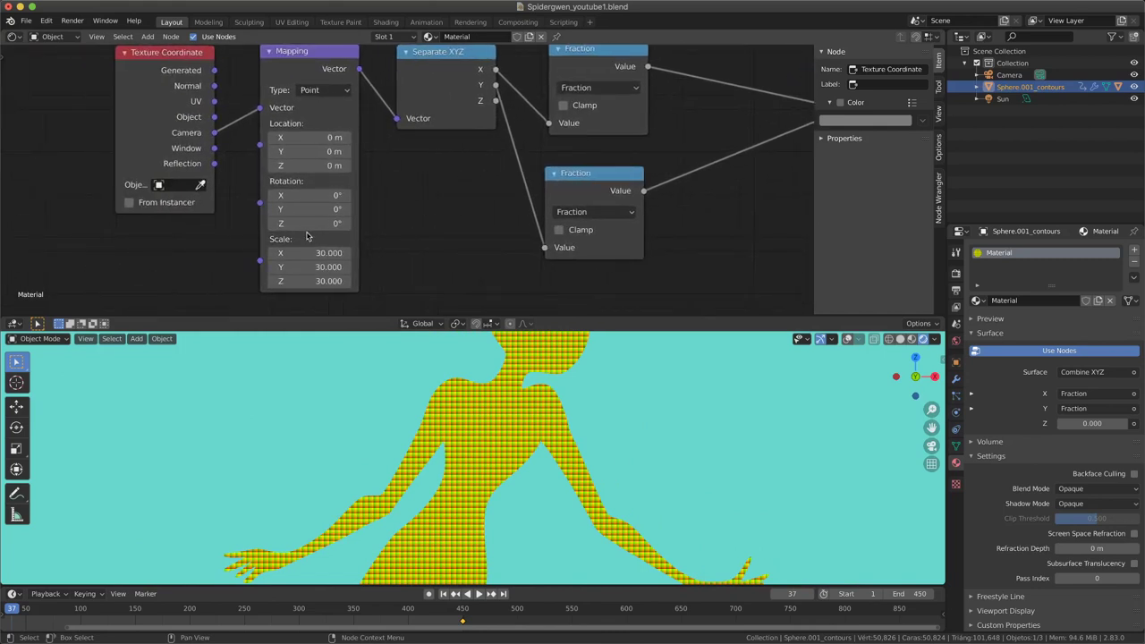
left_click(310, 224)
key("Return")
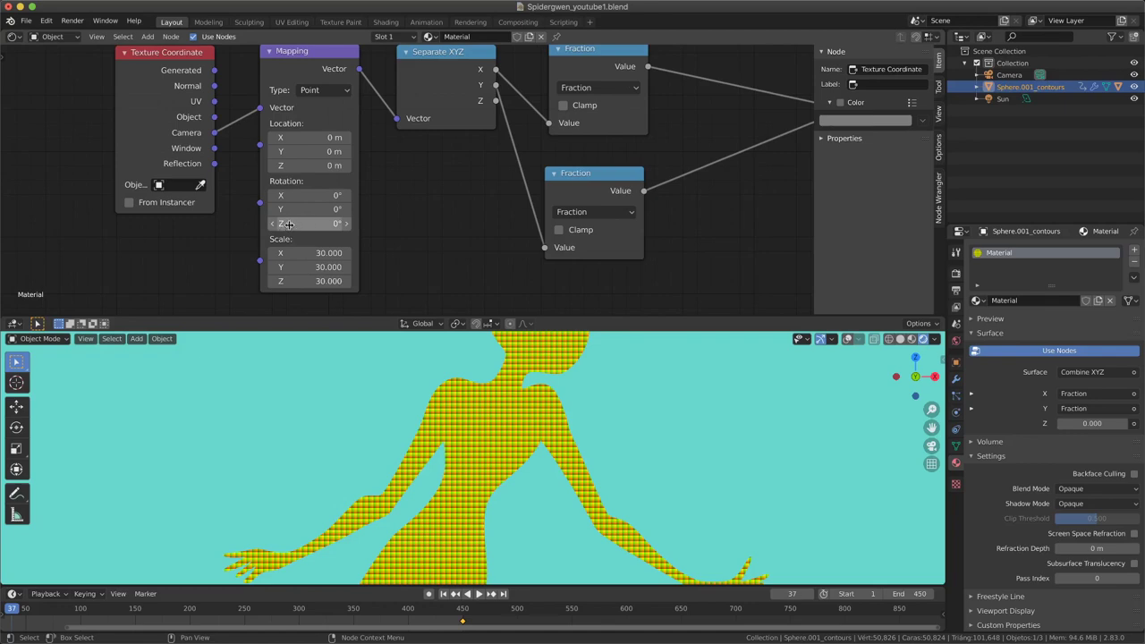
left_click(286, 225)
key("Return")
Move the Combine XYZ node further right to make room before it
scroll(555, 456, "up", 5)
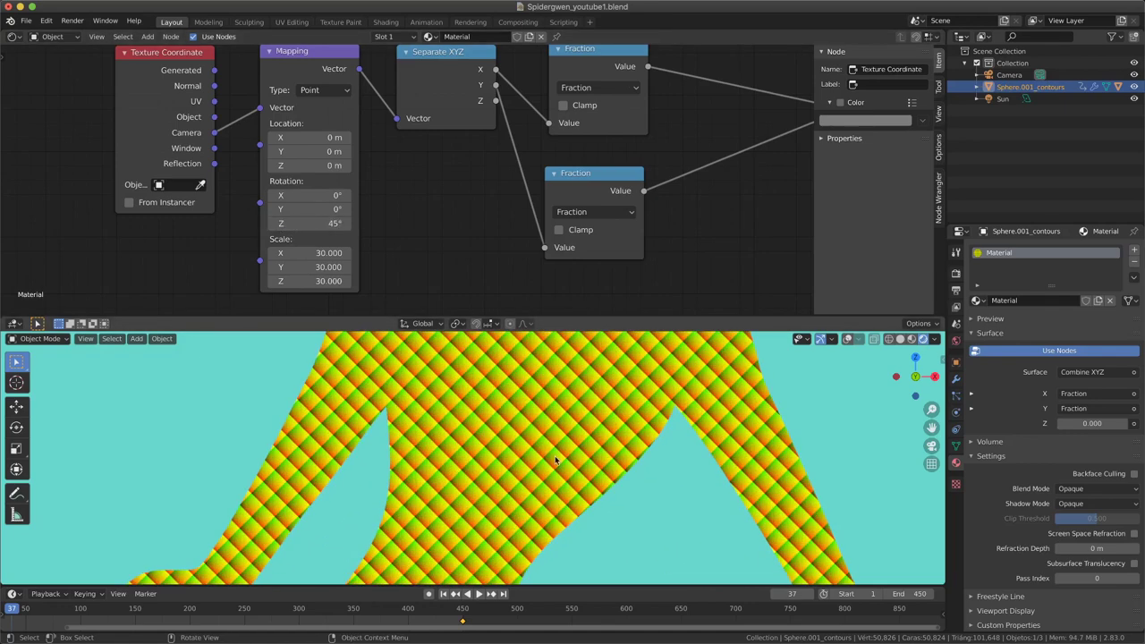
scroll(484, 465, "down", 4)
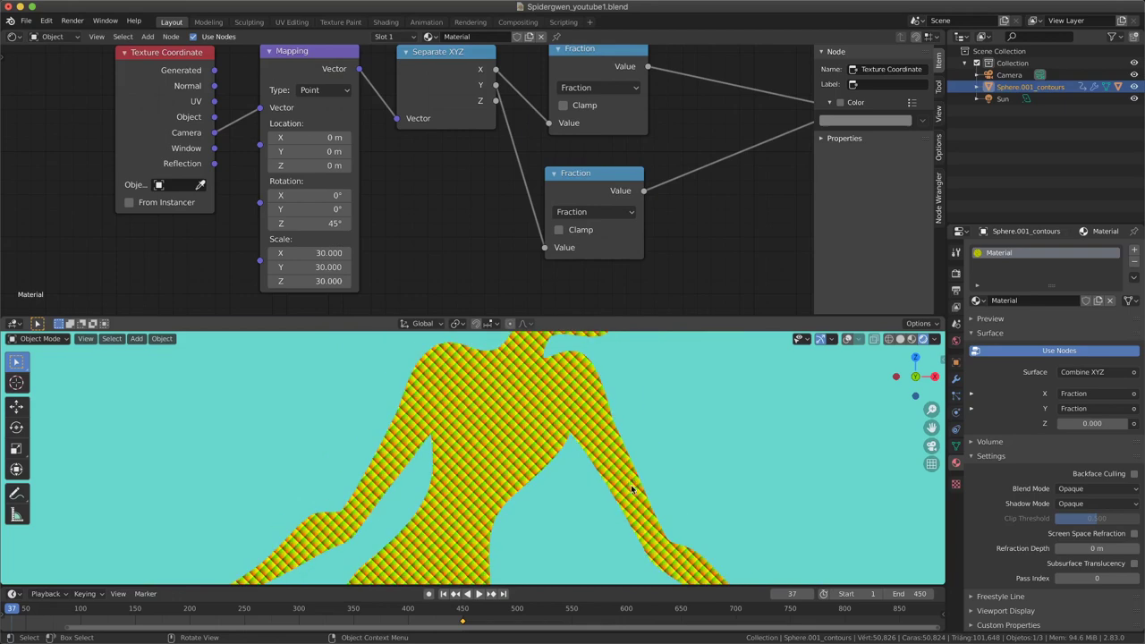
scroll(603, 274, "down", 2)
scroll(532, 281, "down", 2)
scroll(419, 294, "down", 2)
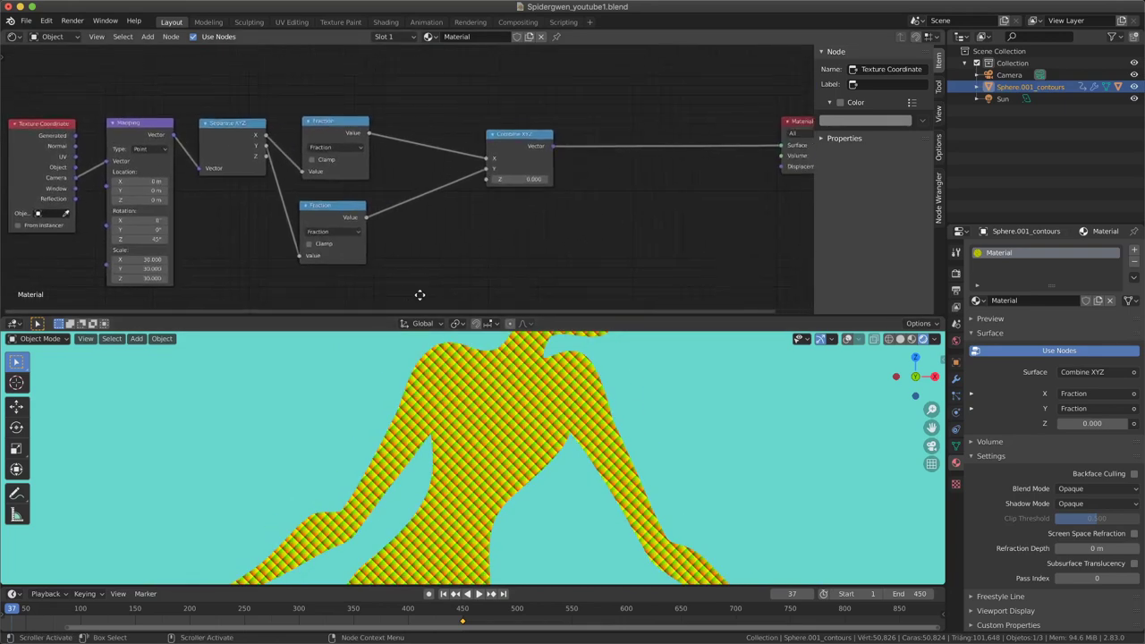
left_click_drag(514, 159, 677, 147)
Insert a Subtract Math node on the X Fraction link into Combine XYZ
key("shift+a")
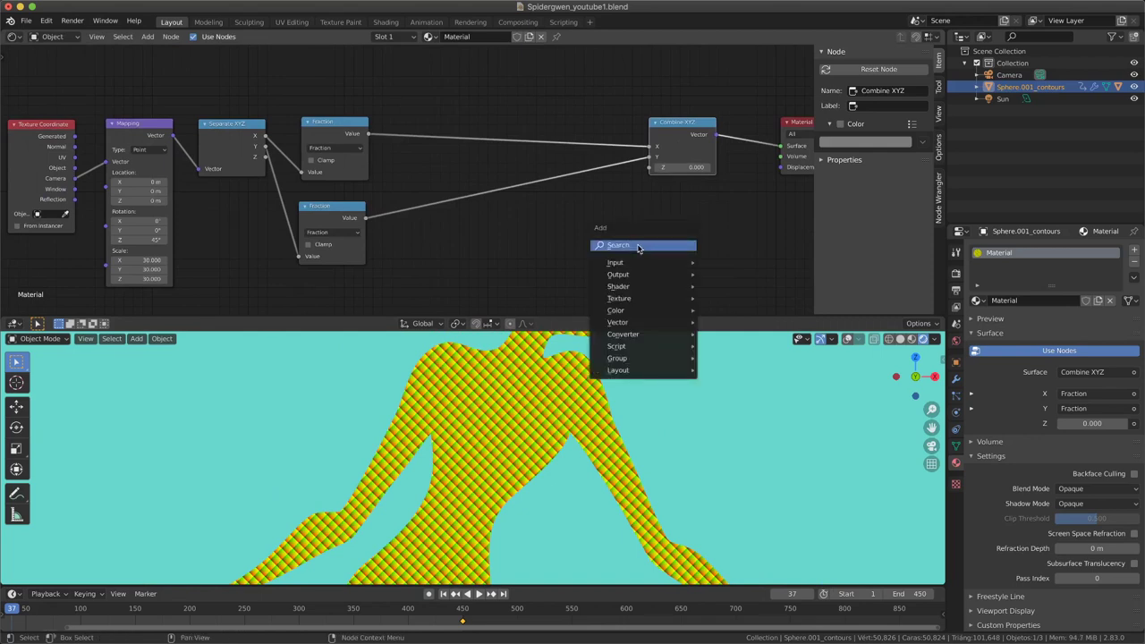
mouse_move(623, 334)
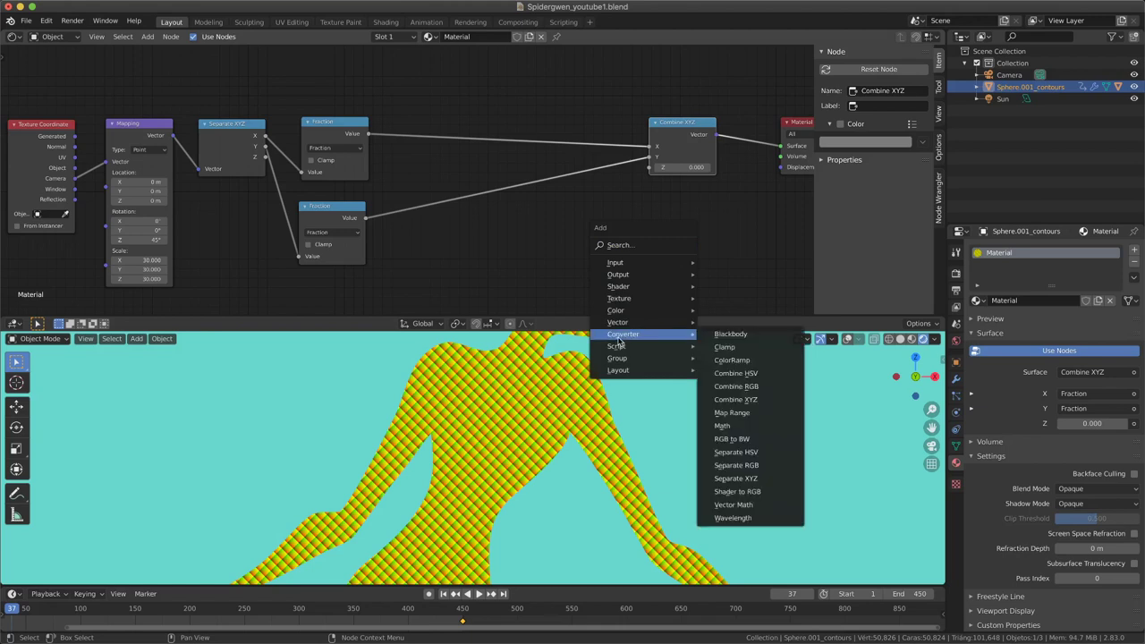
left_click(723, 426)
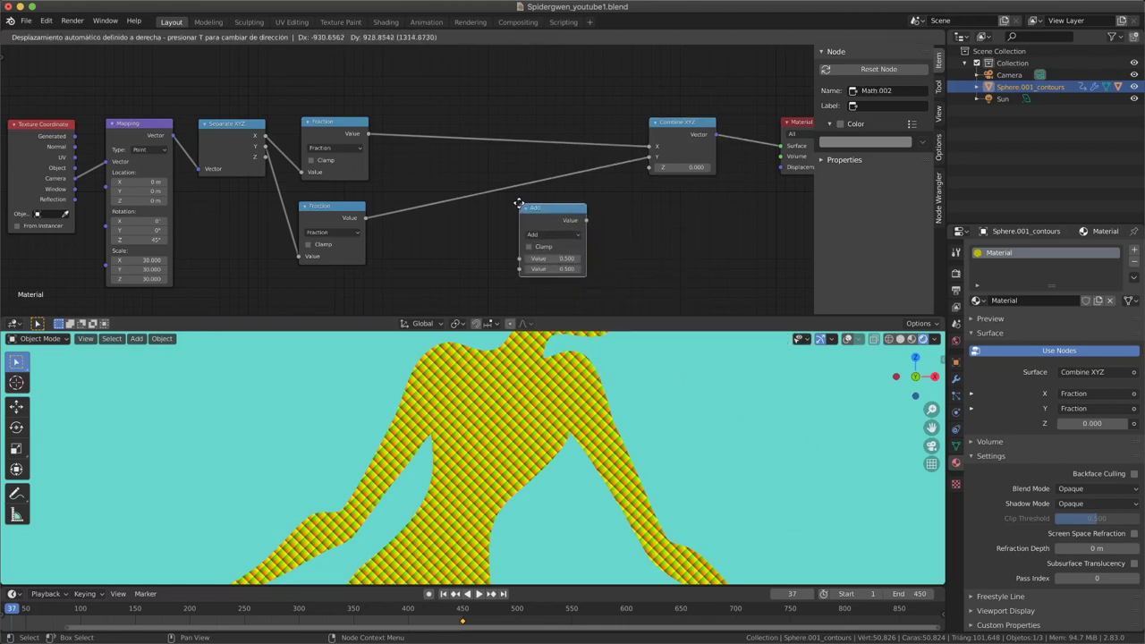
left_click(421, 115)
scroll(441, 137, "up", 1)
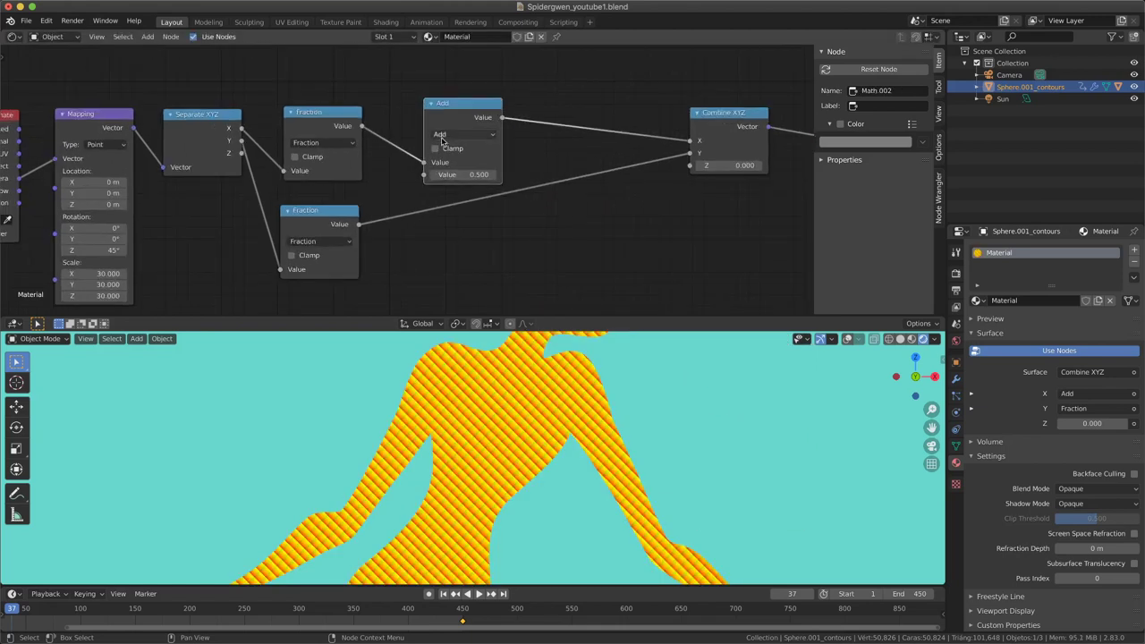
left_click(441, 135)
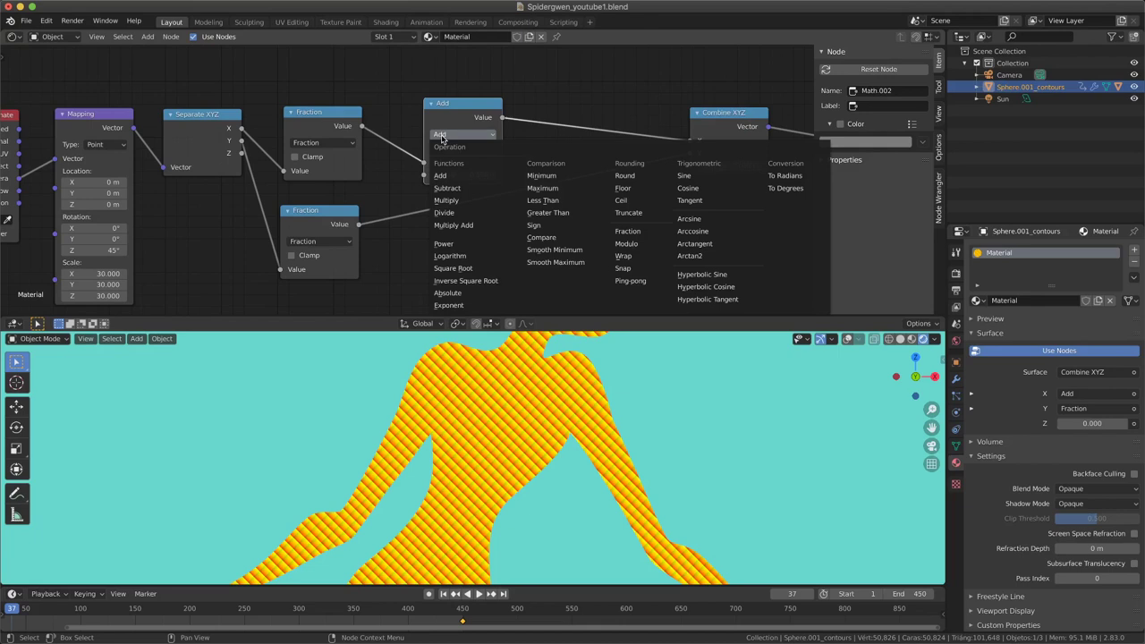
left_click(454, 191)
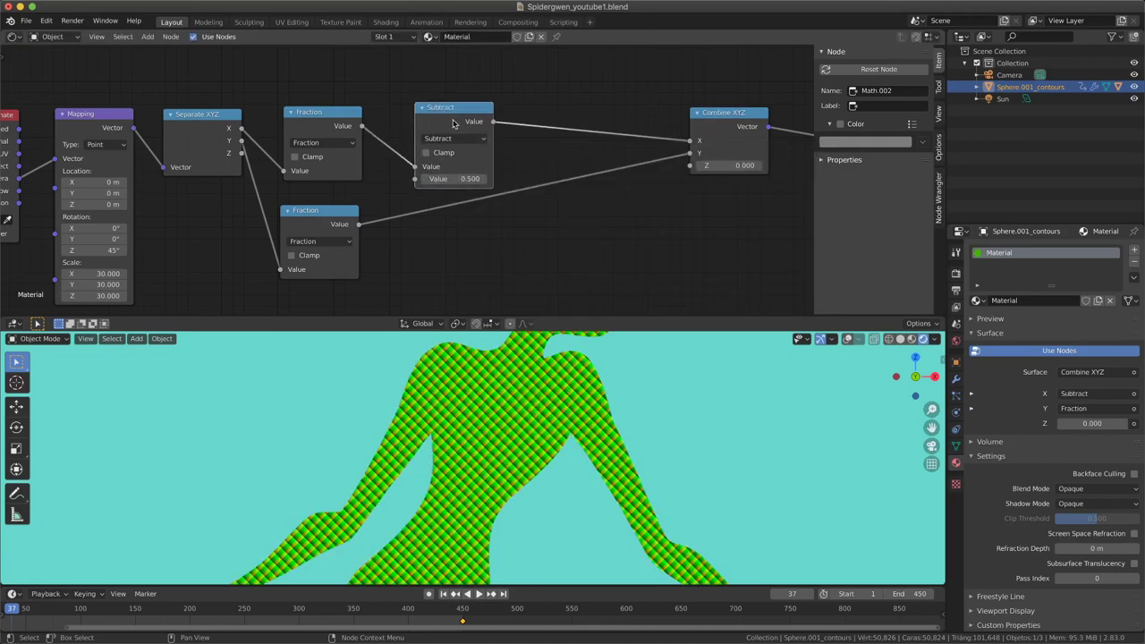
Duplicate the Subtract node onto the Y link into Combine XYZ
key("shift+d")
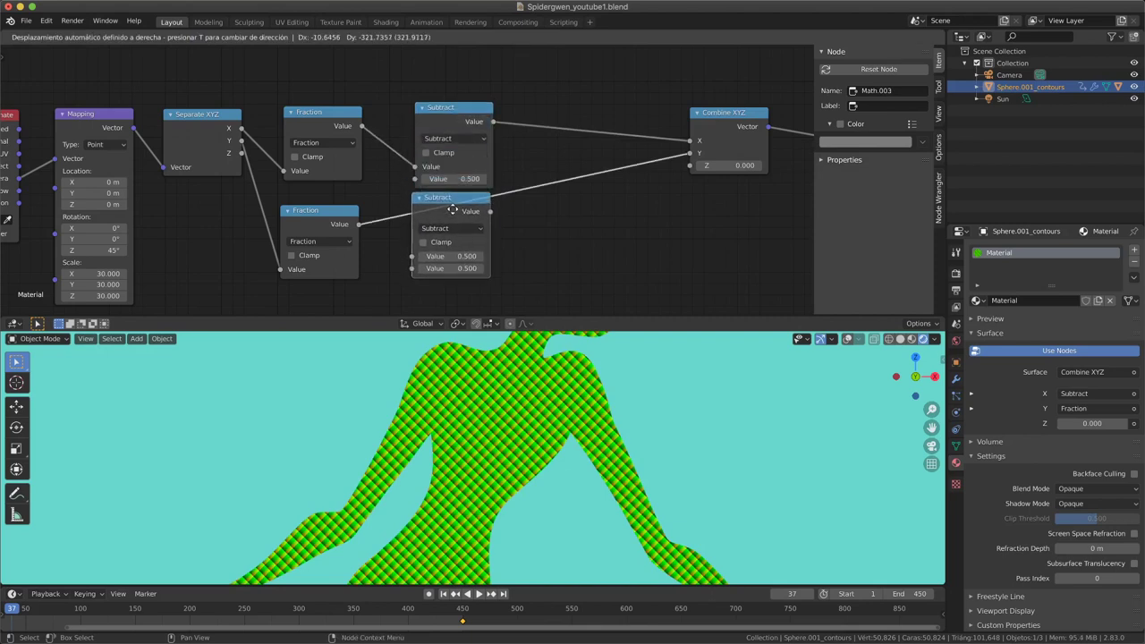
left_click(453, 210)
scroll(542, 263, "down", 1)
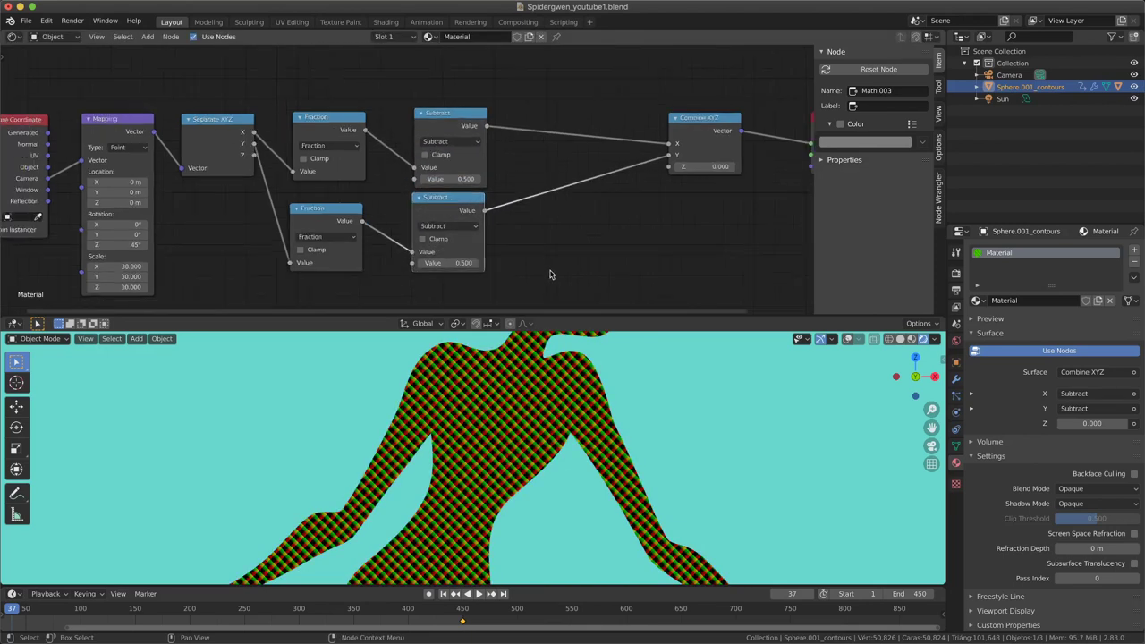
scroll(550, 275, "down", 1)
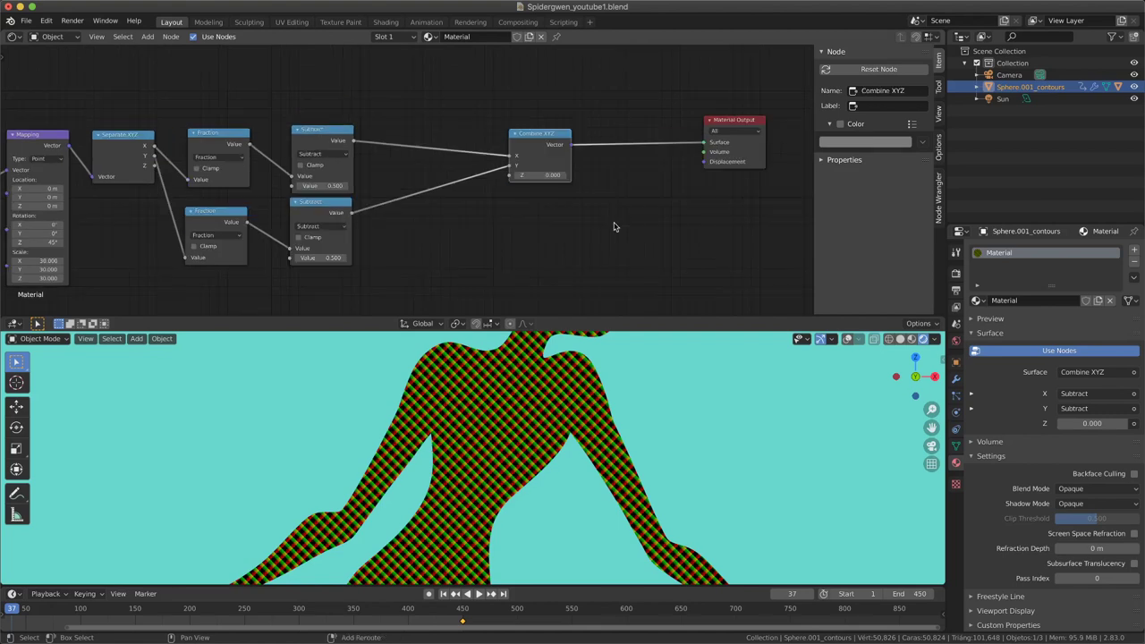
Insert a Gradient Texture between Combine XYZ and Material Output, set to Spherical
key("shift+a")
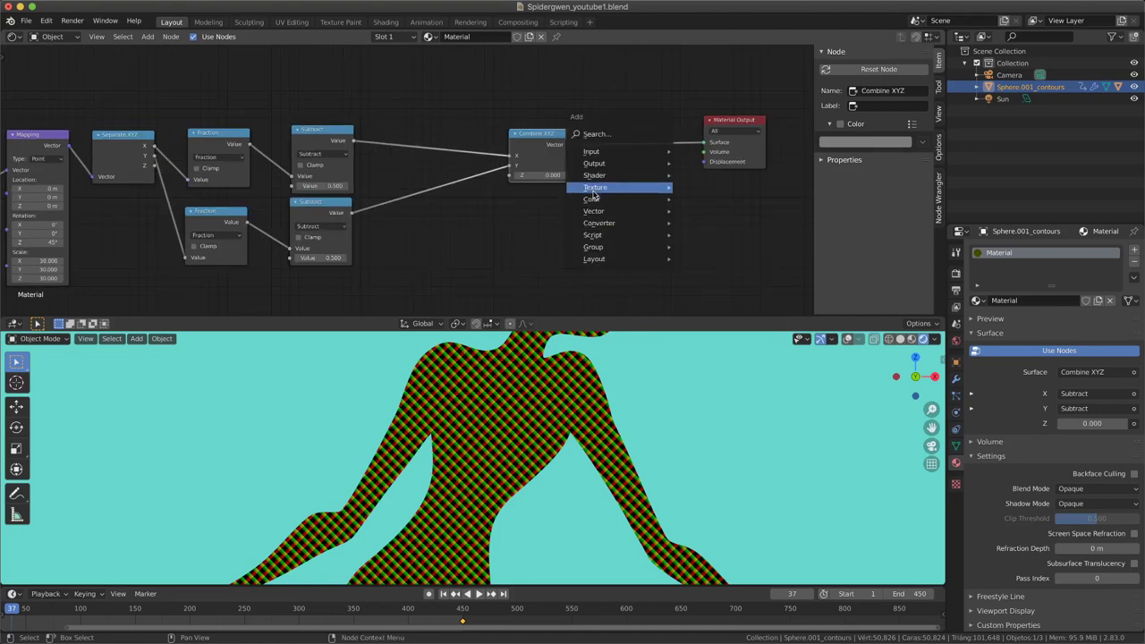
left_click(716, 256)
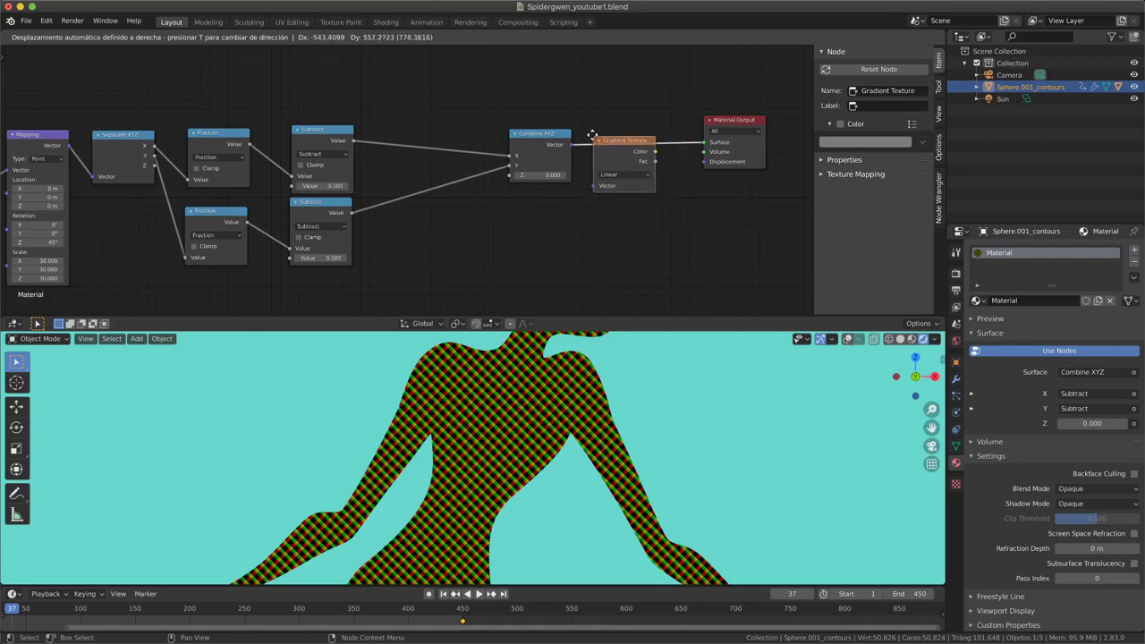
left_click(606, 128)
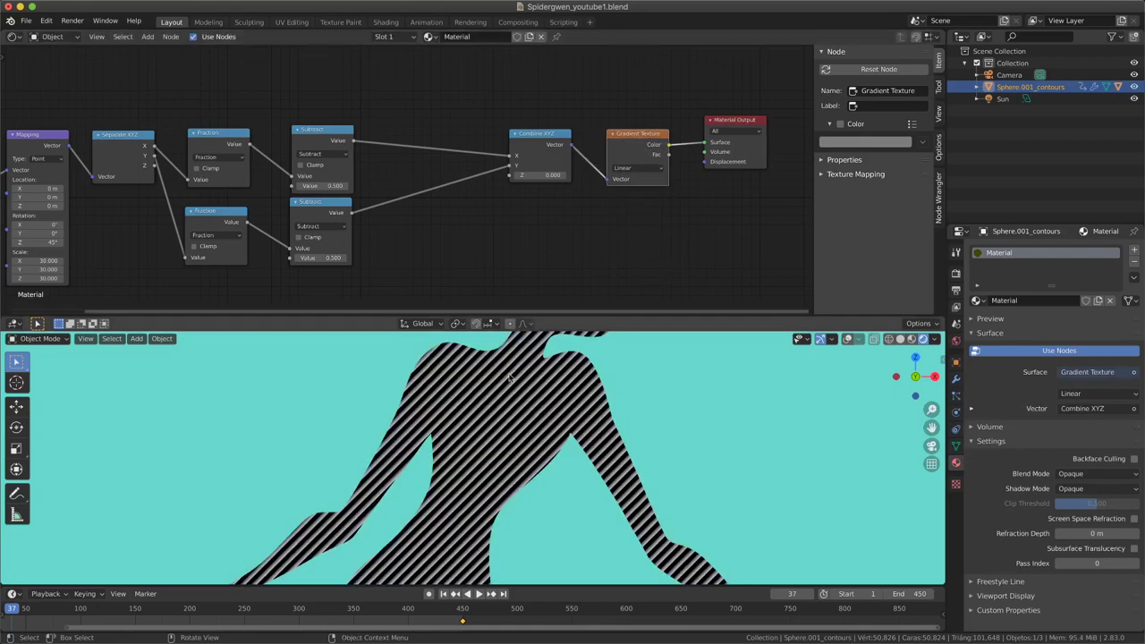
scroll(491, 459, "up", 2)
middle_click_drag(635, 189, 595, 227)
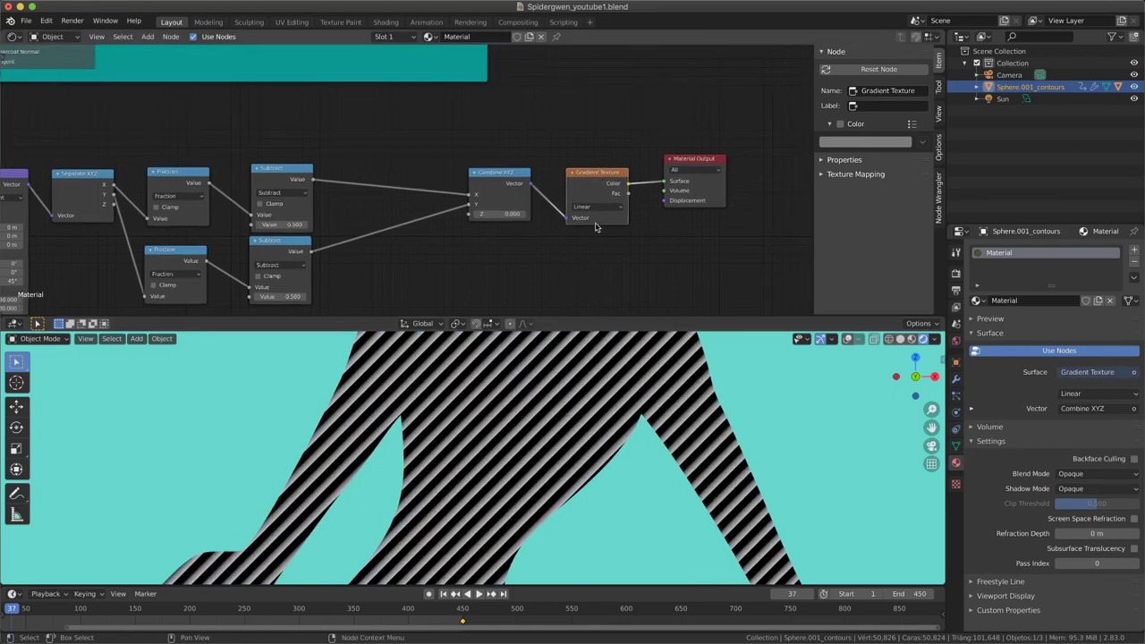
left_click(583, 209)
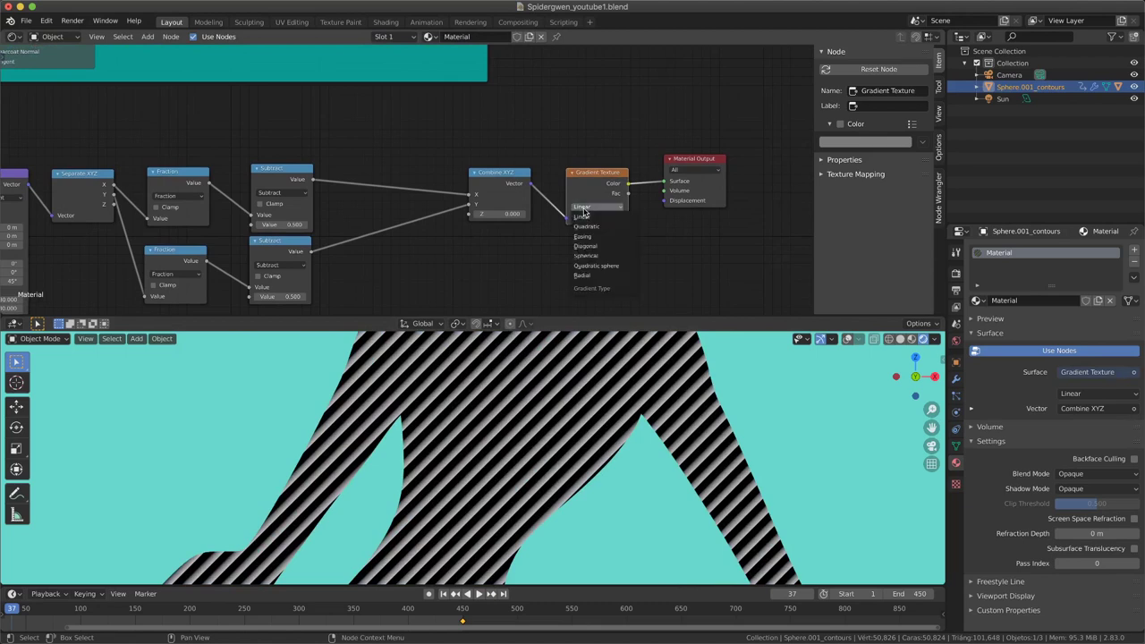
left_click(585, 256)
scroll(520, 452, "down", 3)
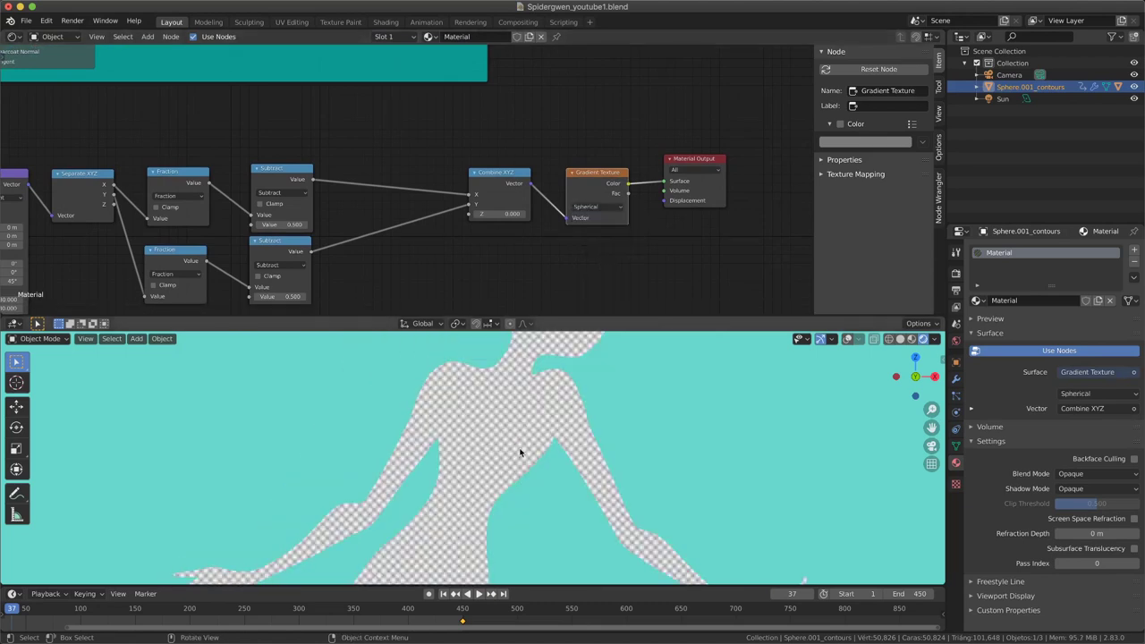
Shift the node tree left and move Material Output further right
middle_click_drag(561, 440, 541, 424)
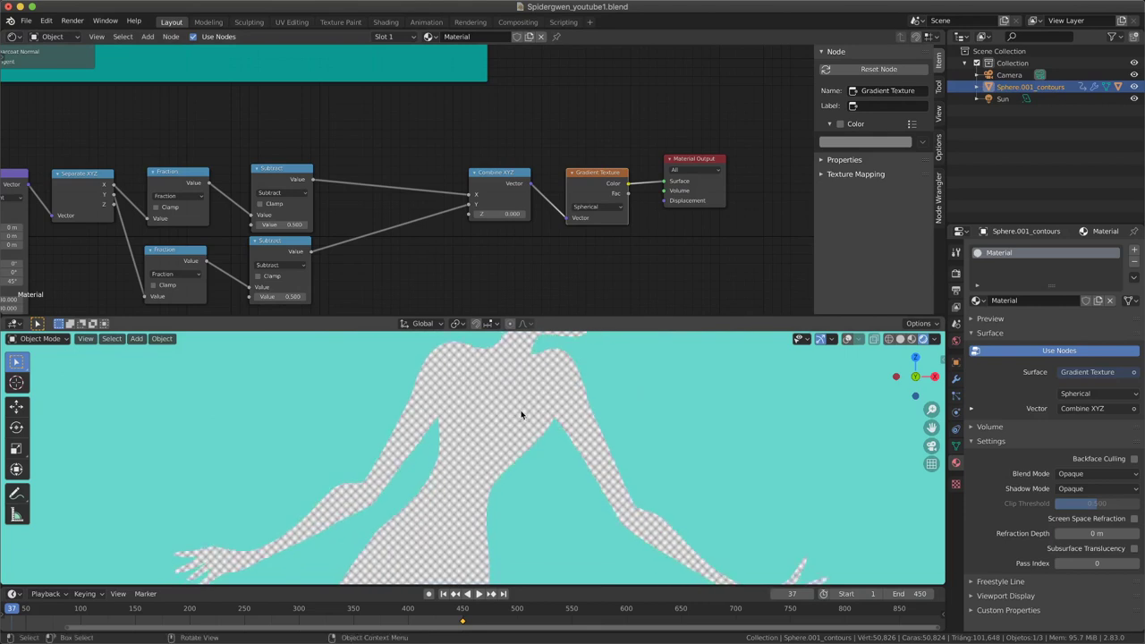
scroll(535, 427, "up", 2)
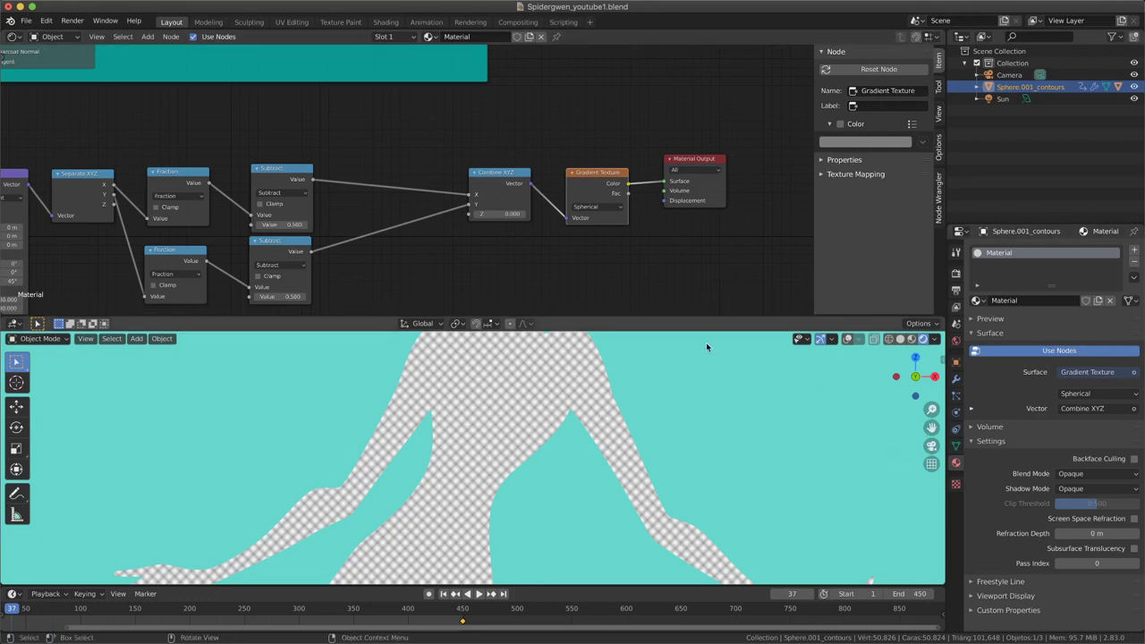
middle_click_drag(612, 278, 480, 277)
left_click_drag(560, 164, 687, 166)
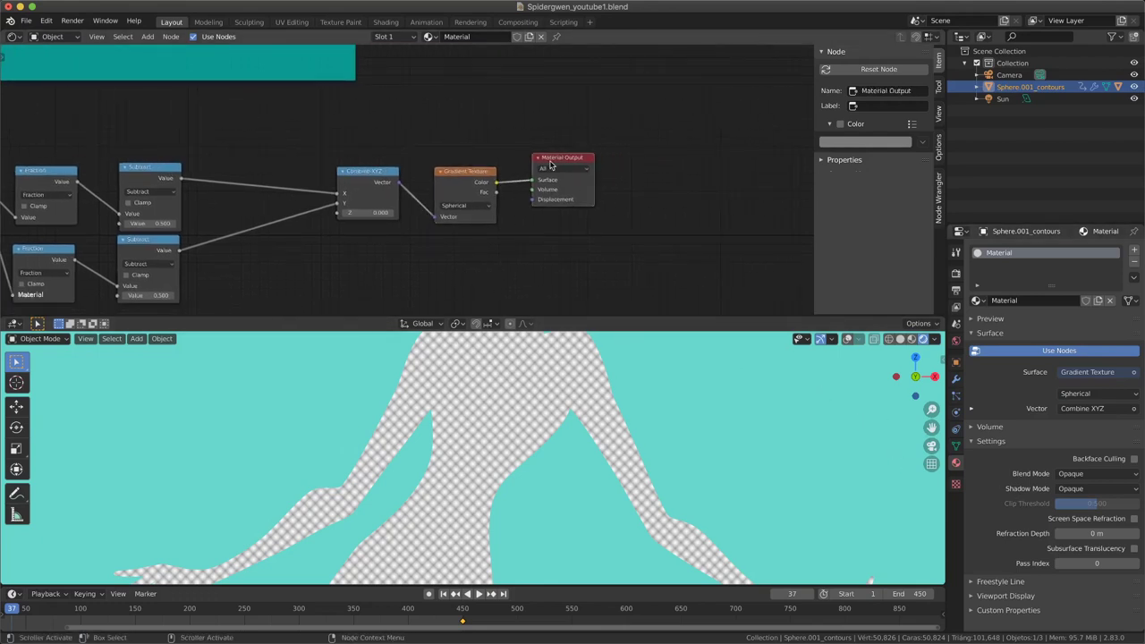
key("shift+a")
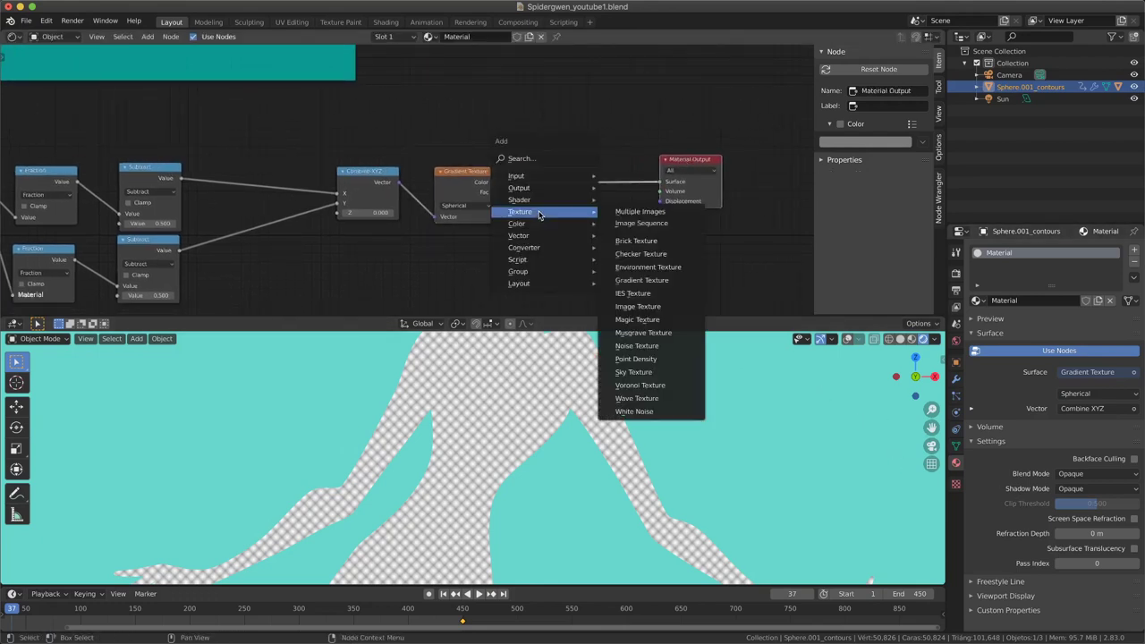
mouse_move(524, 247)
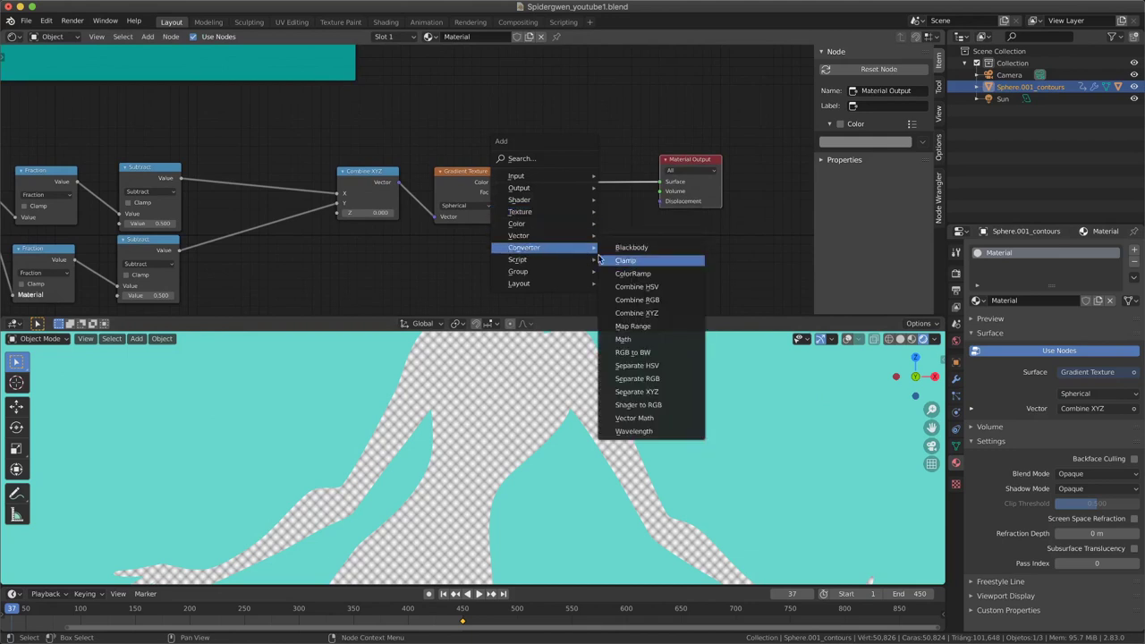
Add a Math node before Material Output and set it to Greater Than
left_click(623, 338)
left_click(564, 172)
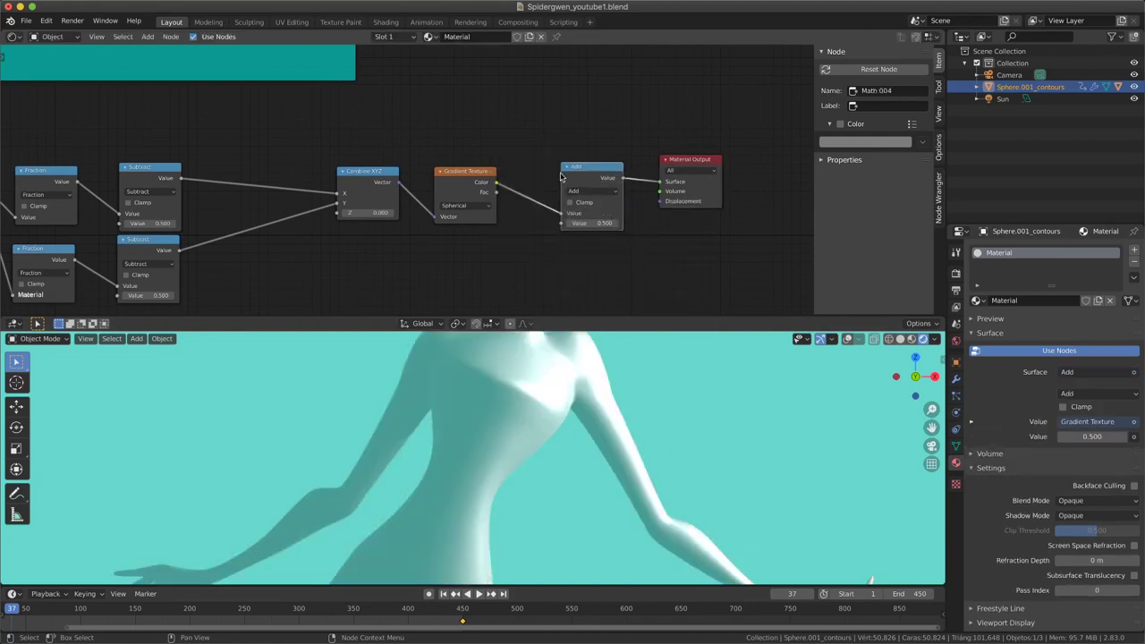
left_click_drag(591, 172, 583, 172)
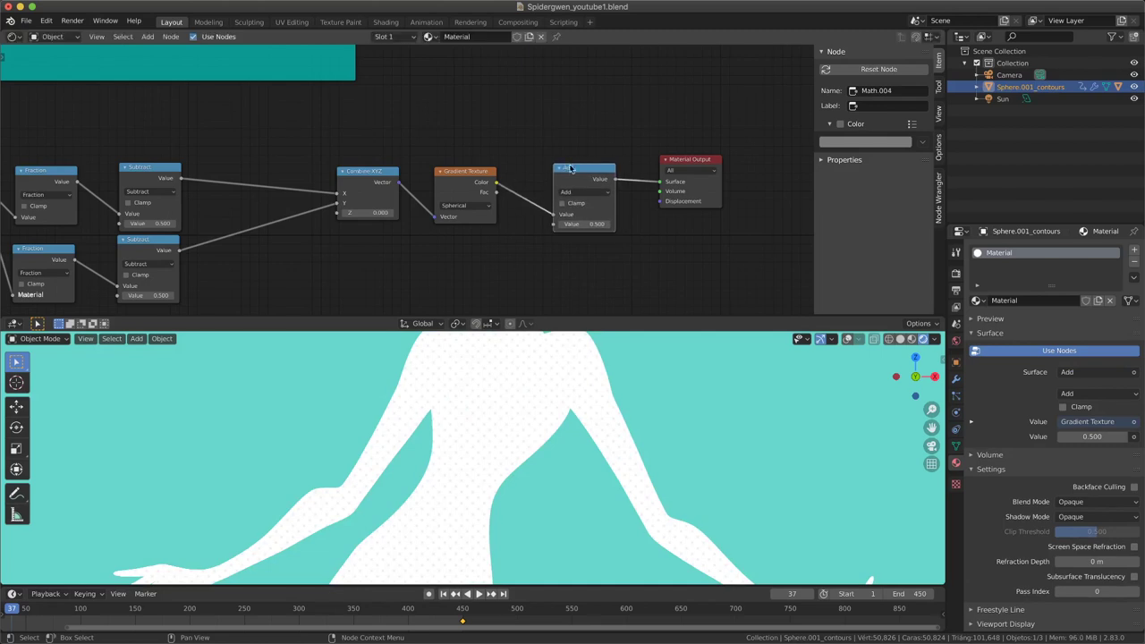
left_click(569, 194)
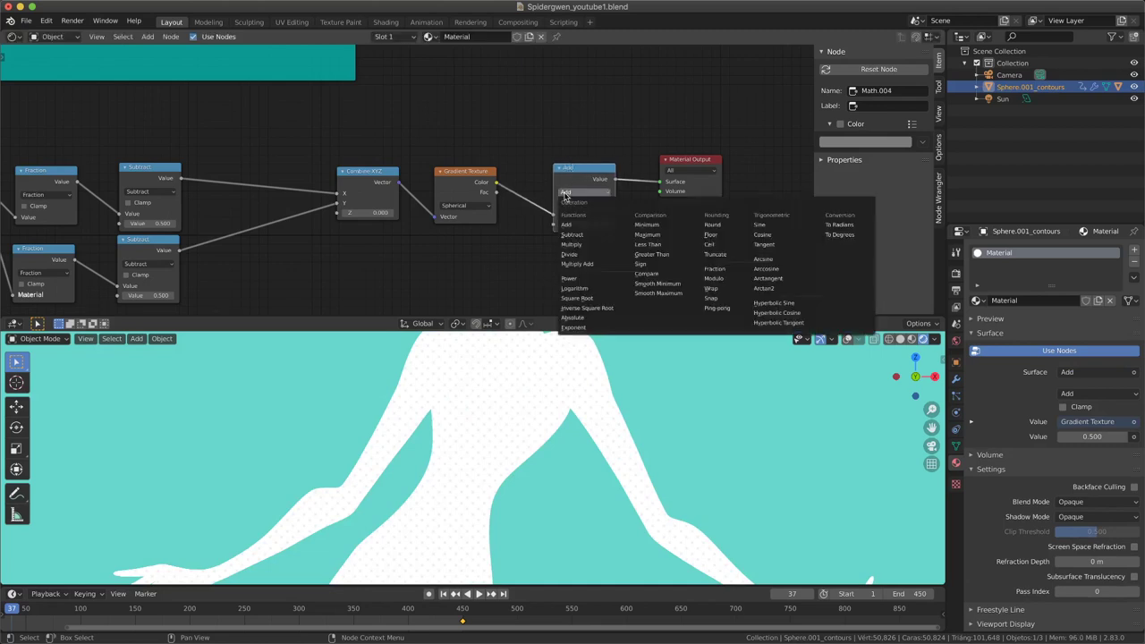
left_click(660, 256)
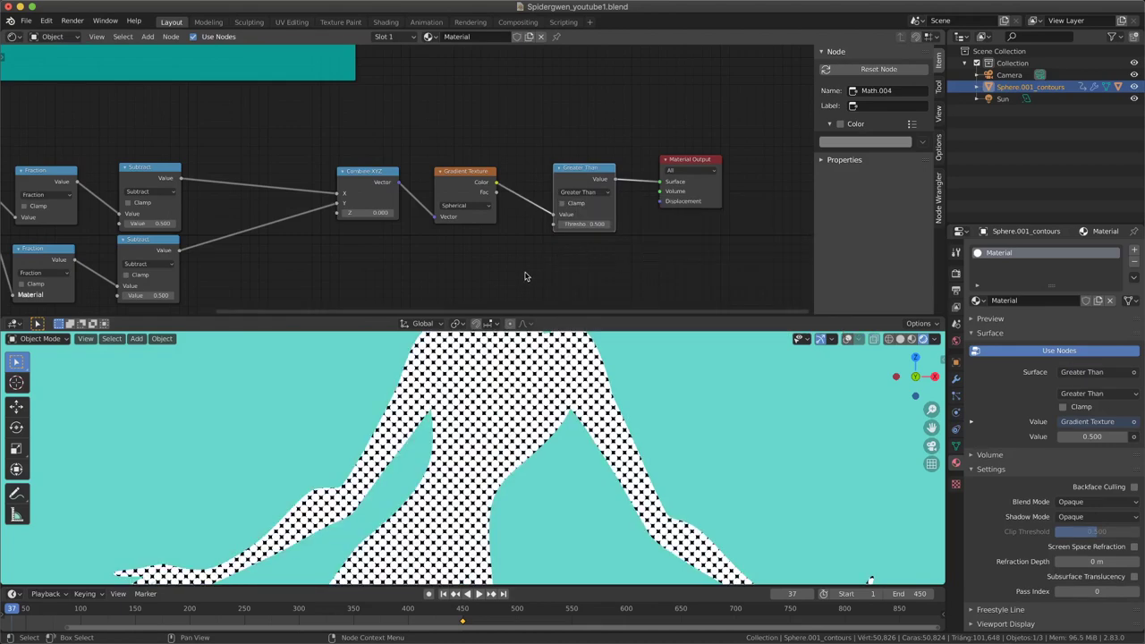
Connect the Gradient Texture's Color output to the Greater Than Value input
scroll(524, 271, "down", 2)
scroll(514, 260, "down", 2)
scroll(488, 462, "down", 5)
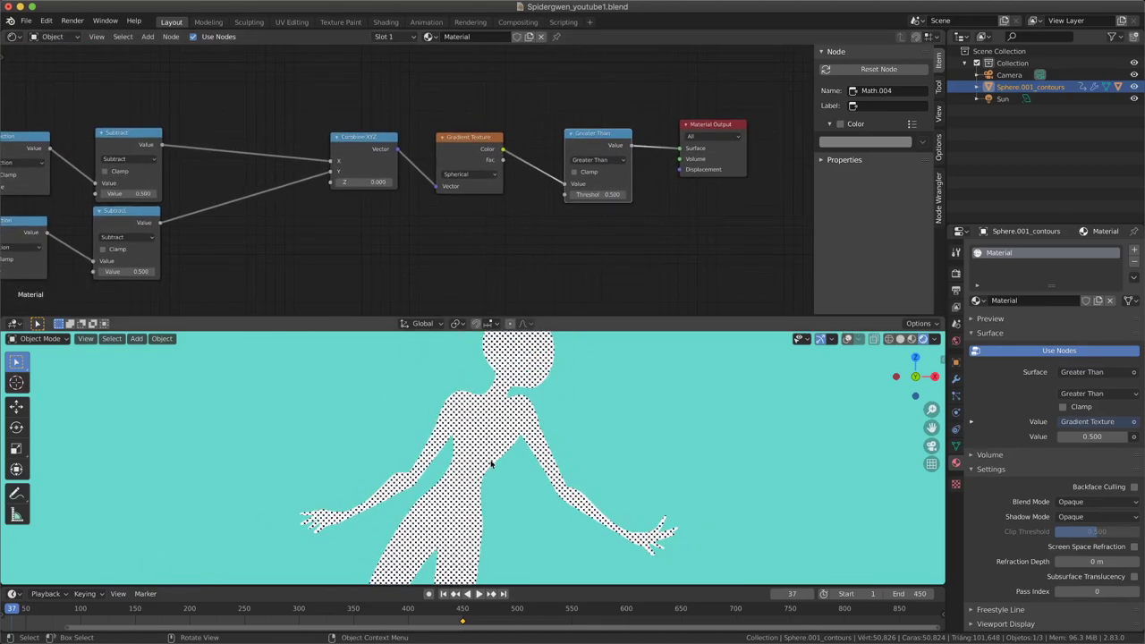
middle_click_drag(489, 463, 441, 458)
scroll(441, 458, "up", 3)
scroll(452, 447, "up", 3)
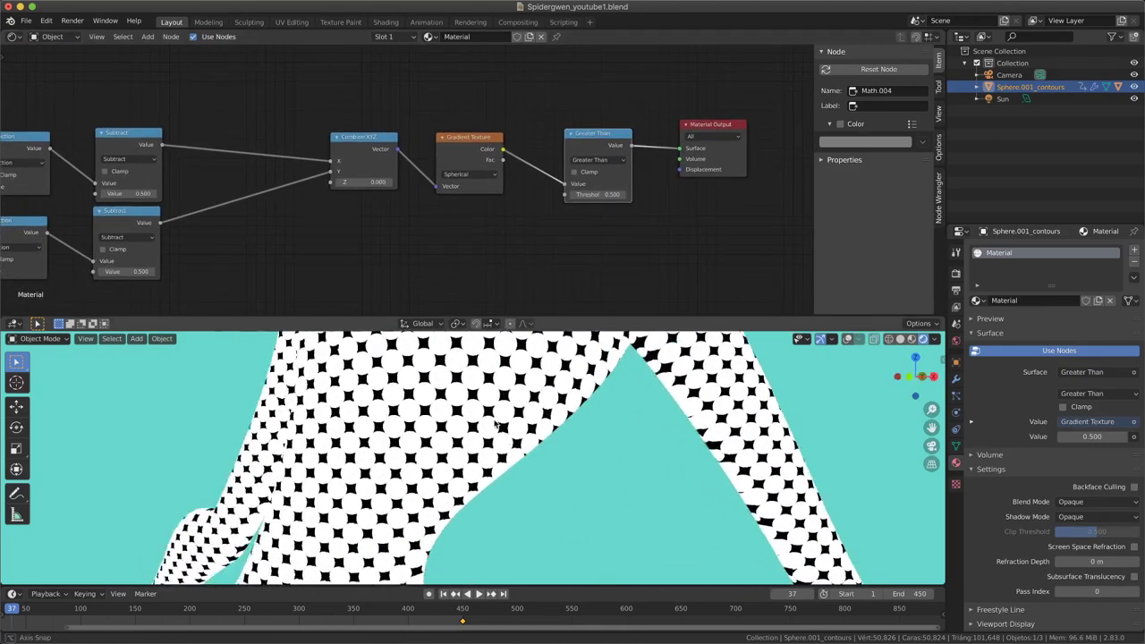
scroll(465, 439, "up", 2)
scroll(479, 430, "up", 1)
middle_click_drag(481, 424, 483, 420)
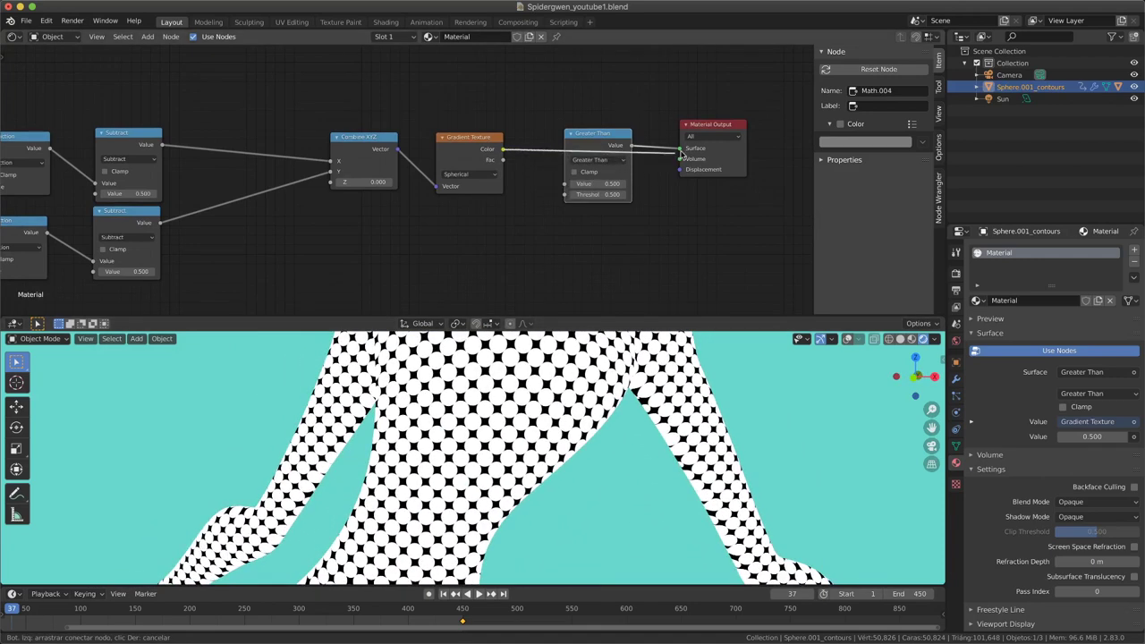
left_click_drag(566, 190, 567, 184)
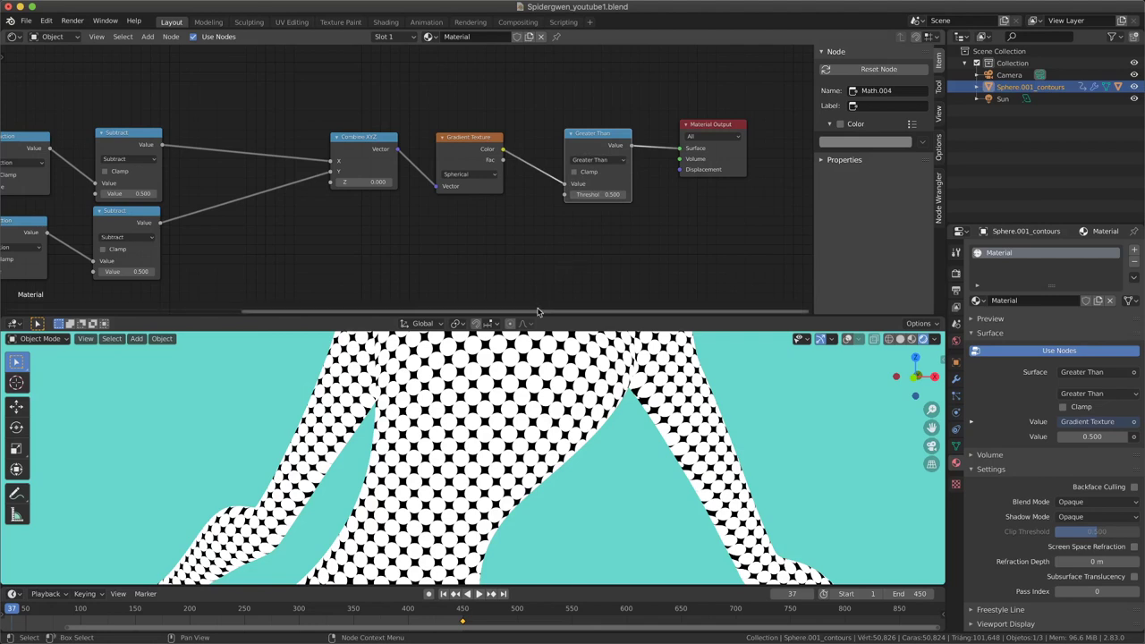
Lower the Greater Than threshold from 0.900 to enlarge the dots, then nudge it to 0.340
scroll(494, 263, "down", 1)
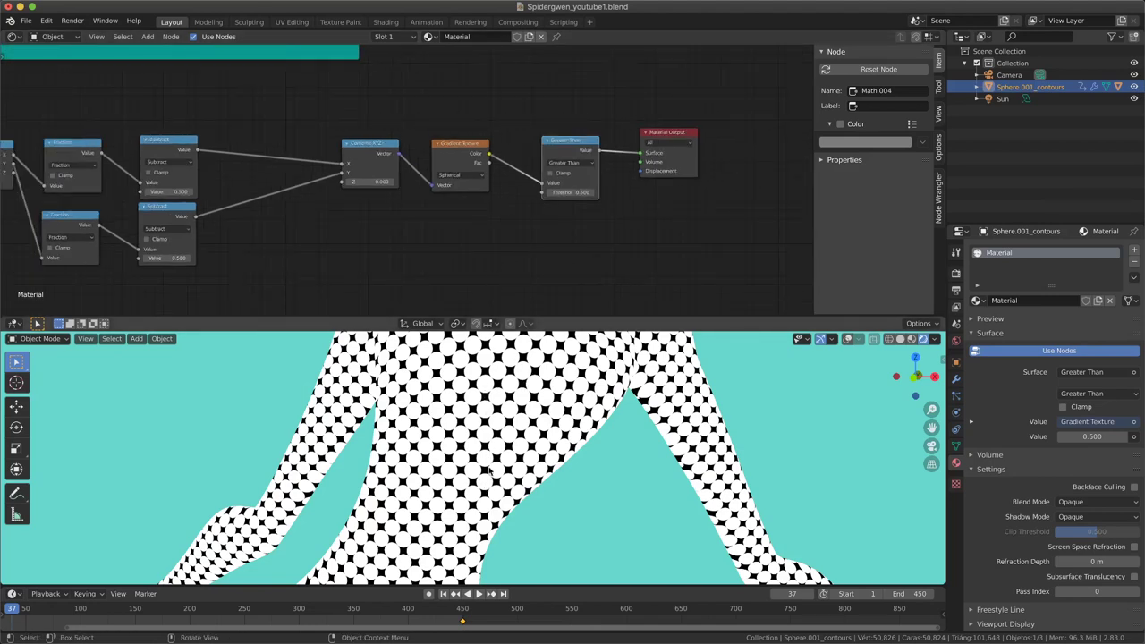
scroll(439, 222, "left", 2)
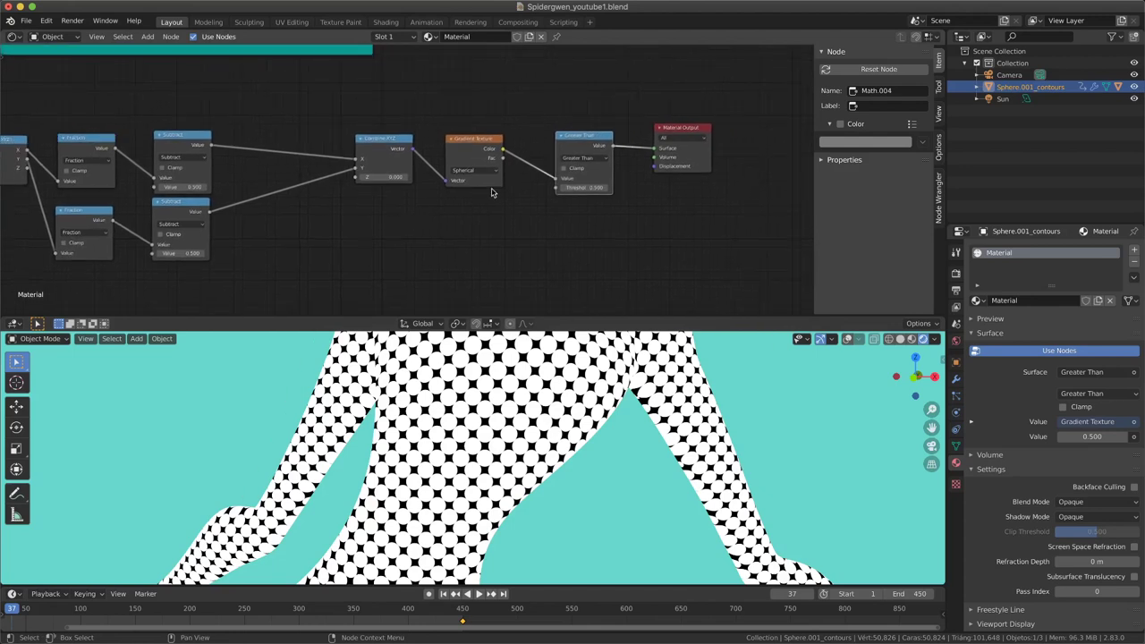
scroll(504, 185, "right", 1)
scroll(536, 185, "right", 1)
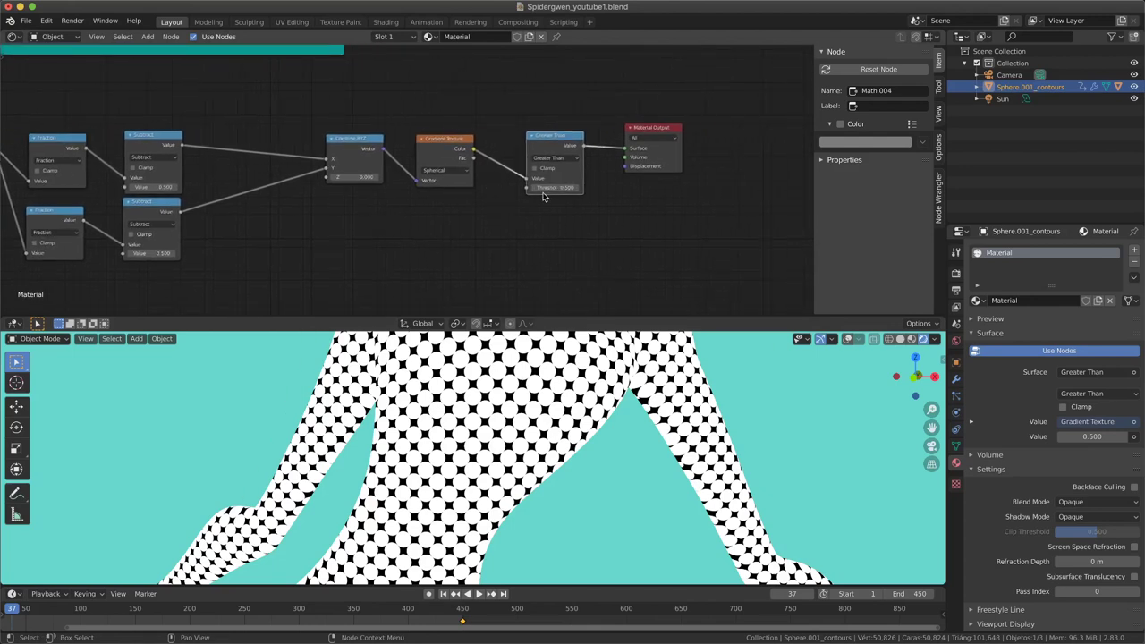
mouse_move(1092, 436)
left_mouse_down()
mouse_move(1029, 437)
mouse_move(1127, 437)
mouse_move(1110, 437)
left_mouse_up()
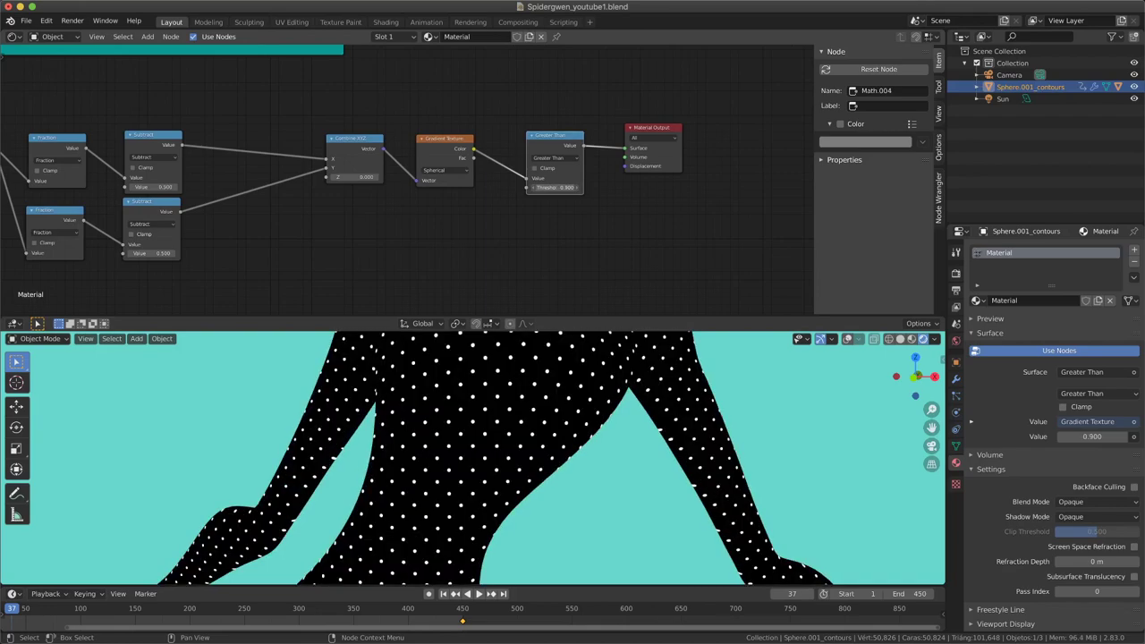
left_click_drag(558, 188, 514, 188)
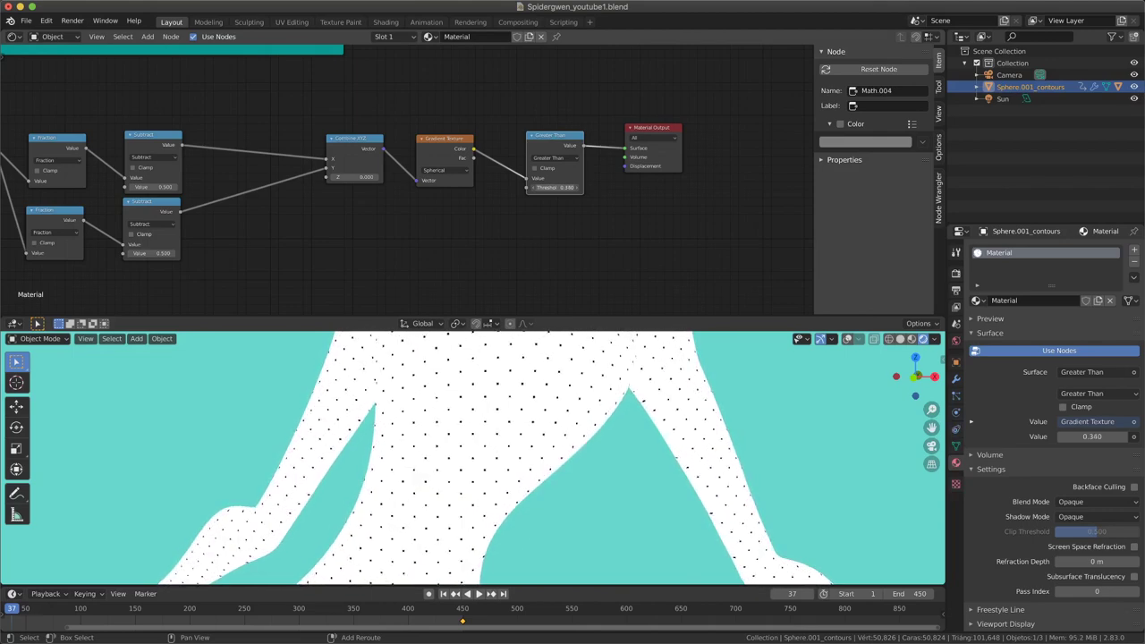
scroll(440, 225, "up", 1)
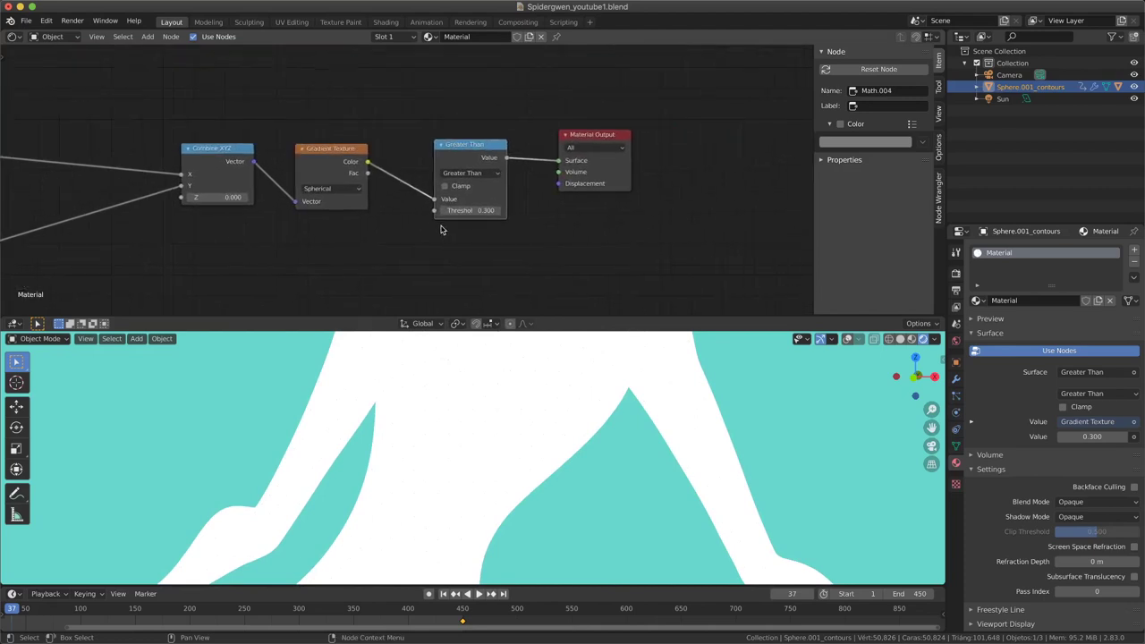
scroll(440, 225, "up", 1)
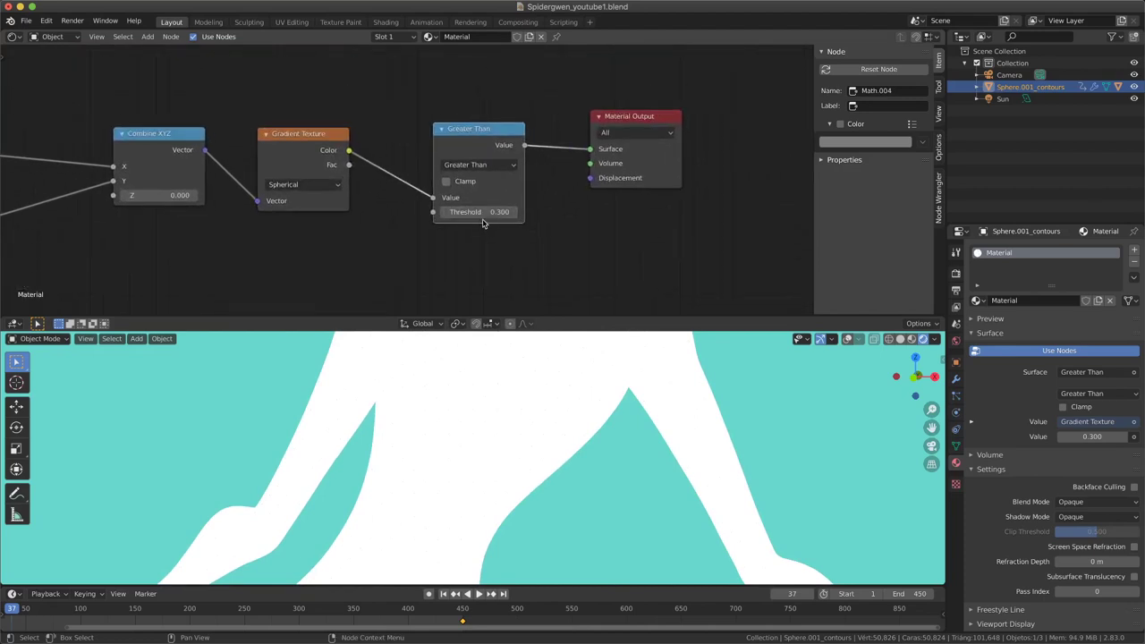
left_click_drag(483, 211, 495, 212)
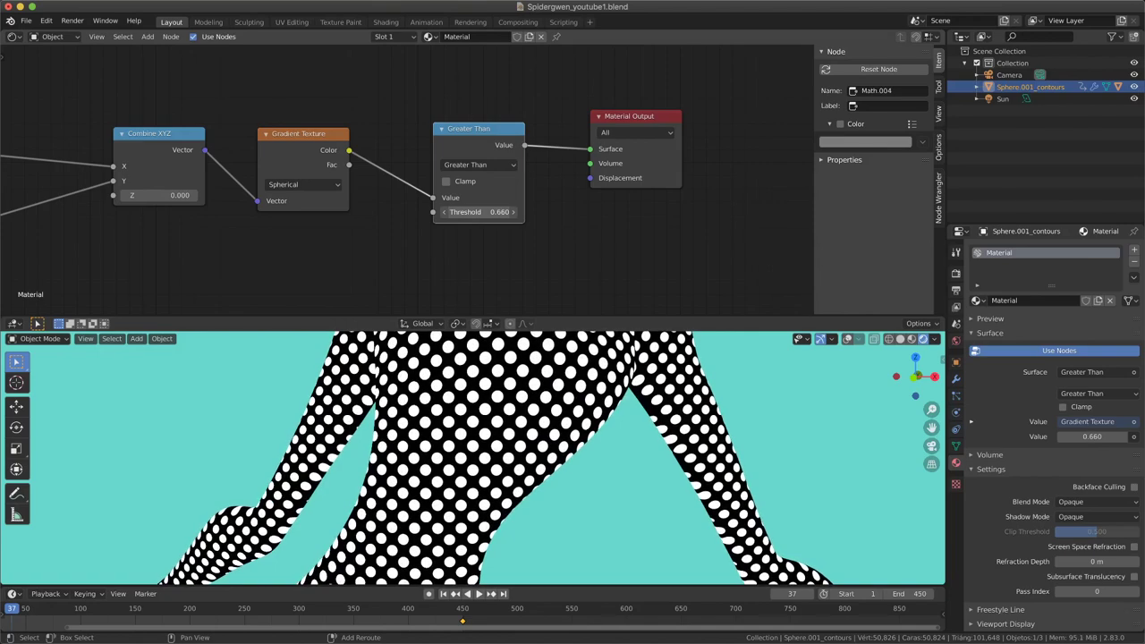
Lower the threshold again from 0.660, settling on 0.200
mouse_move(472, 404)
middle_mouse_down()
mouse_move(517, 411)
mouse_move(497, 368)
middle_mouse_up()
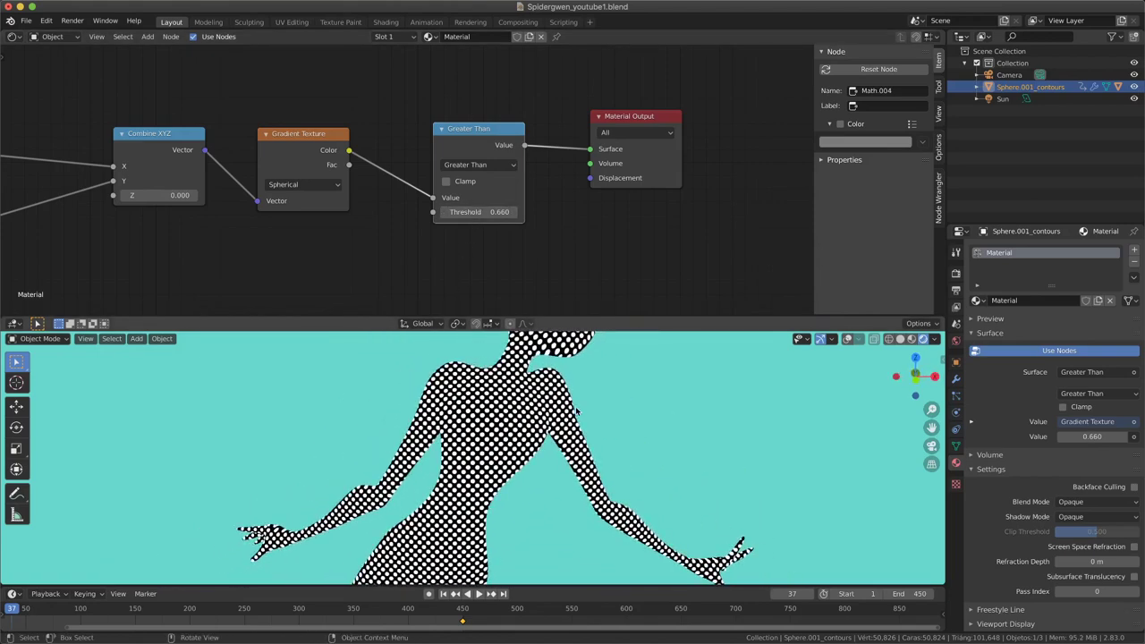
middle_click_drag(570, 417, 471, 423)
scroll(472, 423, "up", 2)
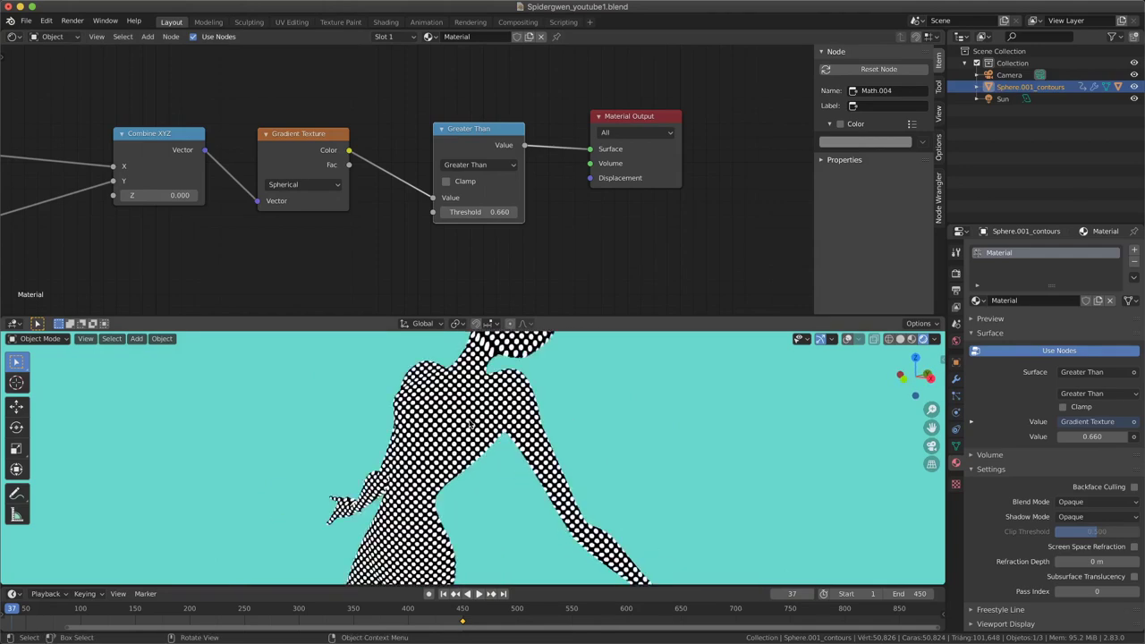
scroll(471, 423, "up", 2)
scroll(465, 420, "up", 1)
scroll(494, 269, "up", 1)
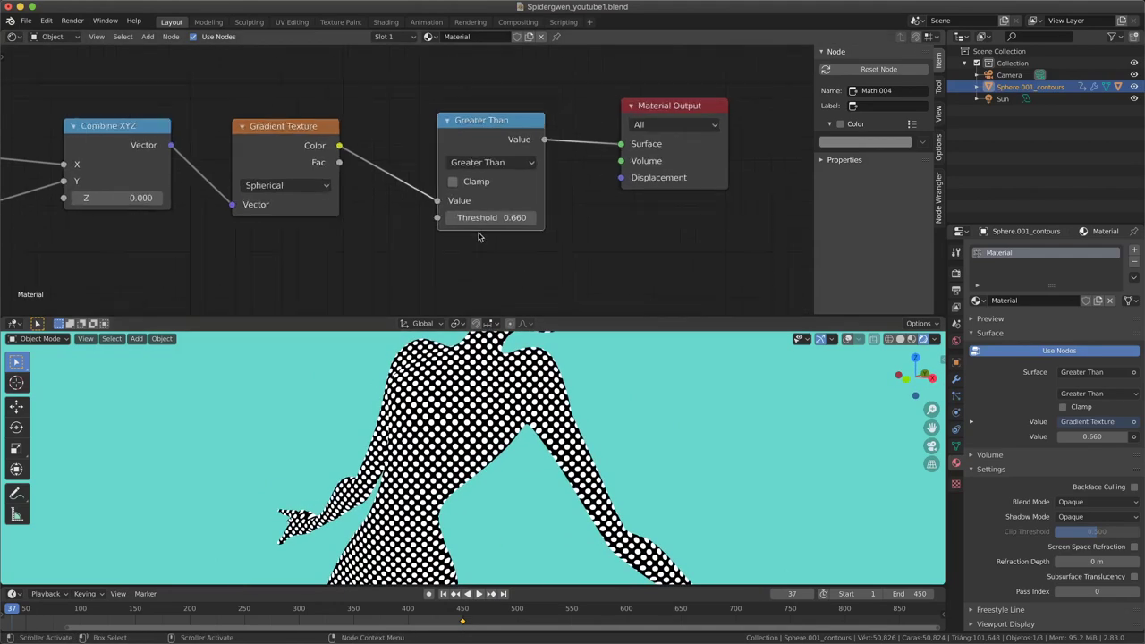
scroll(492, 260, "up", 1)
scroll(490, 250, "up", 1)
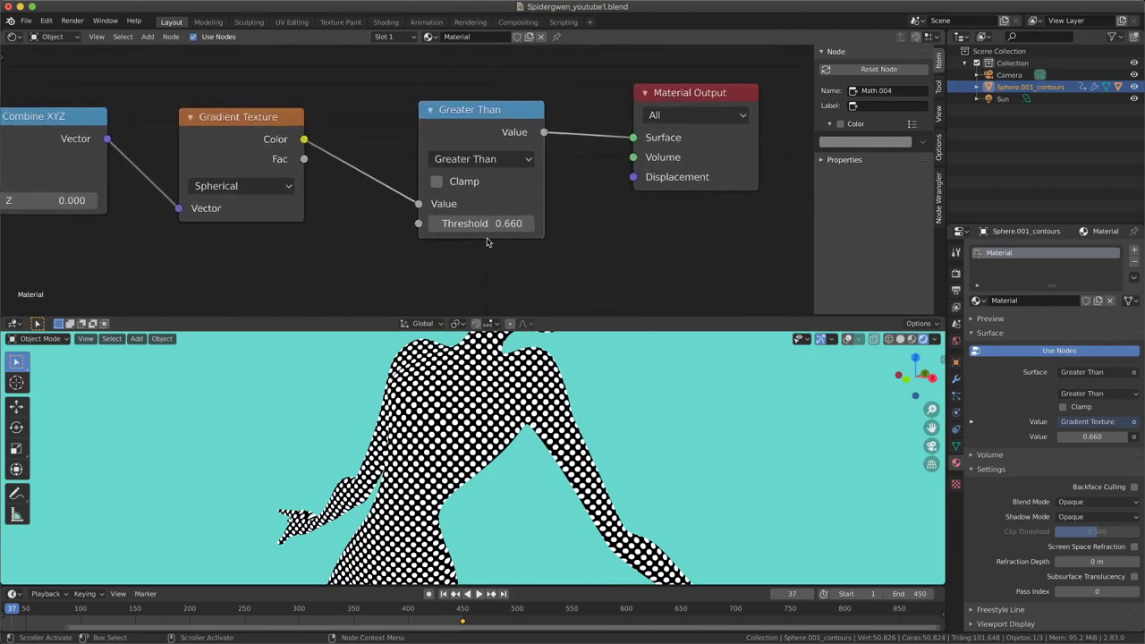
left_click_drag(501, 223, 447, 223)
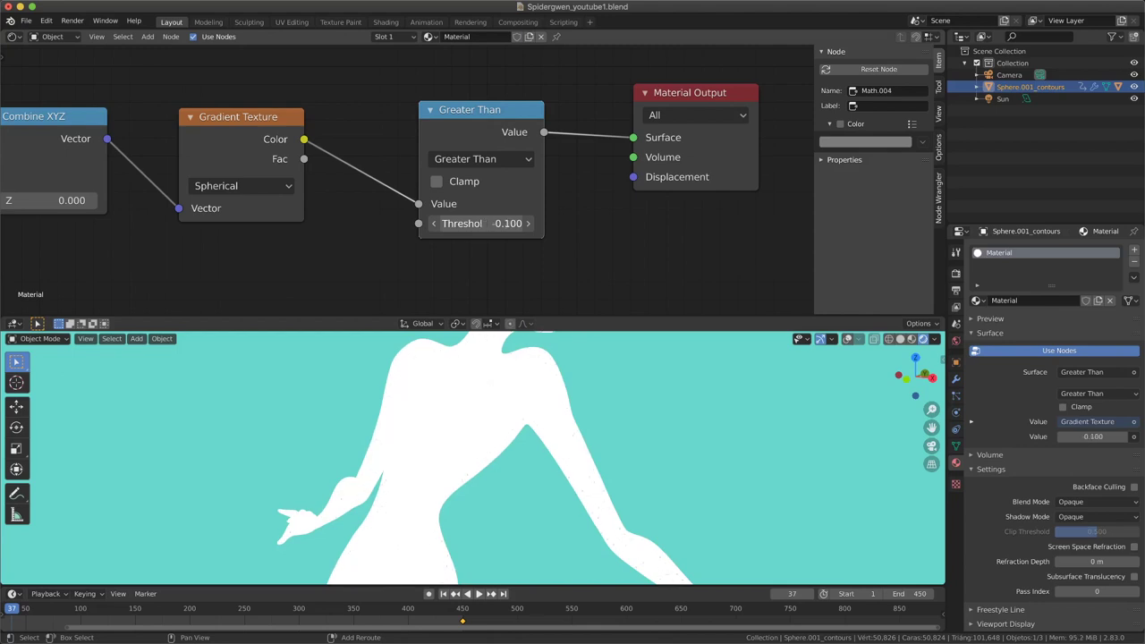
left_click_drag(510, 224, 503, 223)
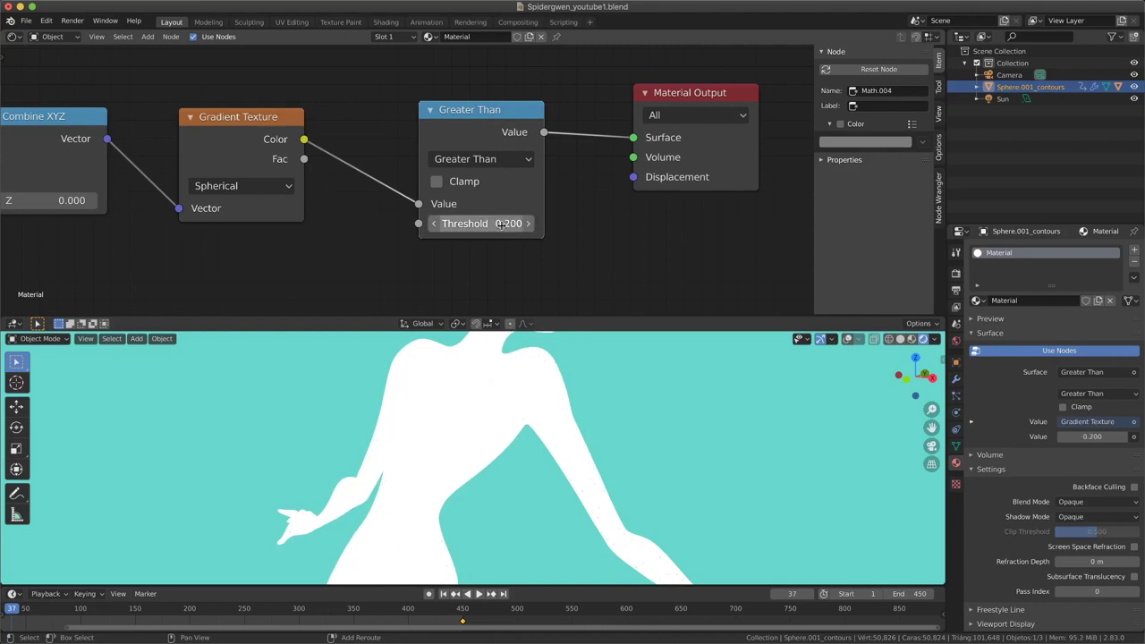
scroll(510, 242, "up", 1)
scroll(515, 255, "up", 1)
scroll(518, 269, "up", 1)
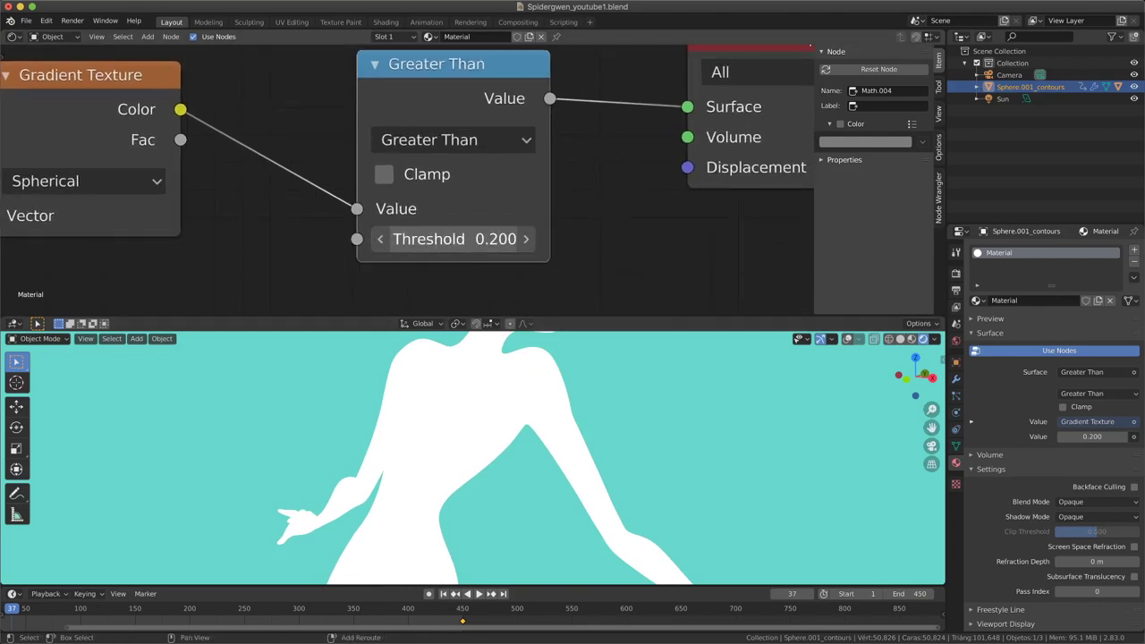
scroll(474, 387, "up", 2)
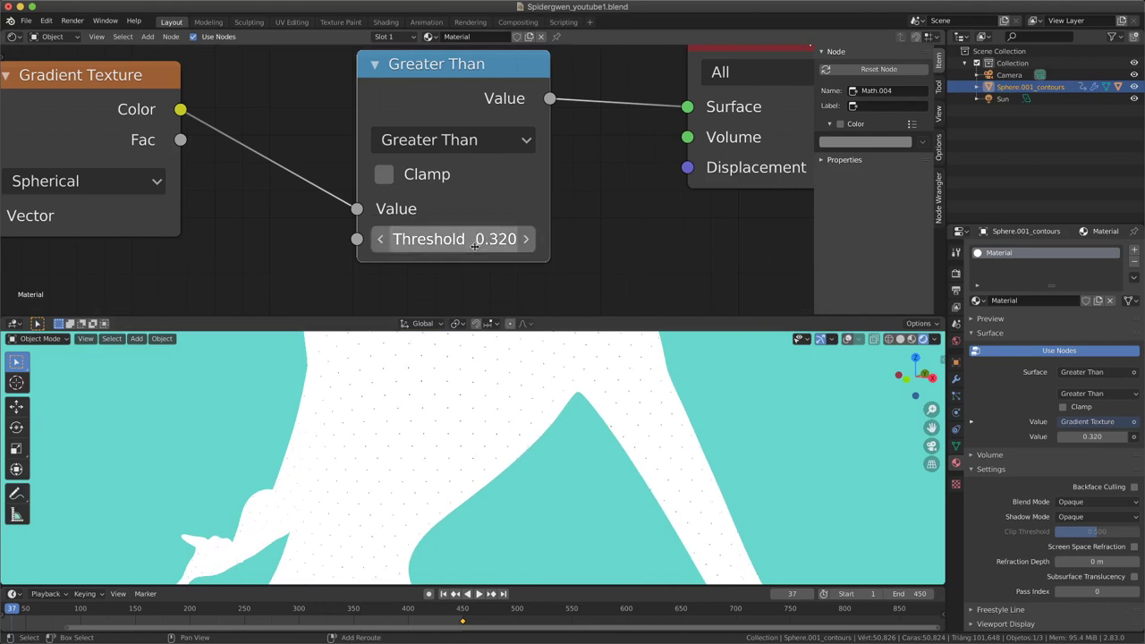
Zoom out over the node tree and select the upper Subtract node
scroll(488, 437, "down", 3)
scroll(488, 436, "down", 2)
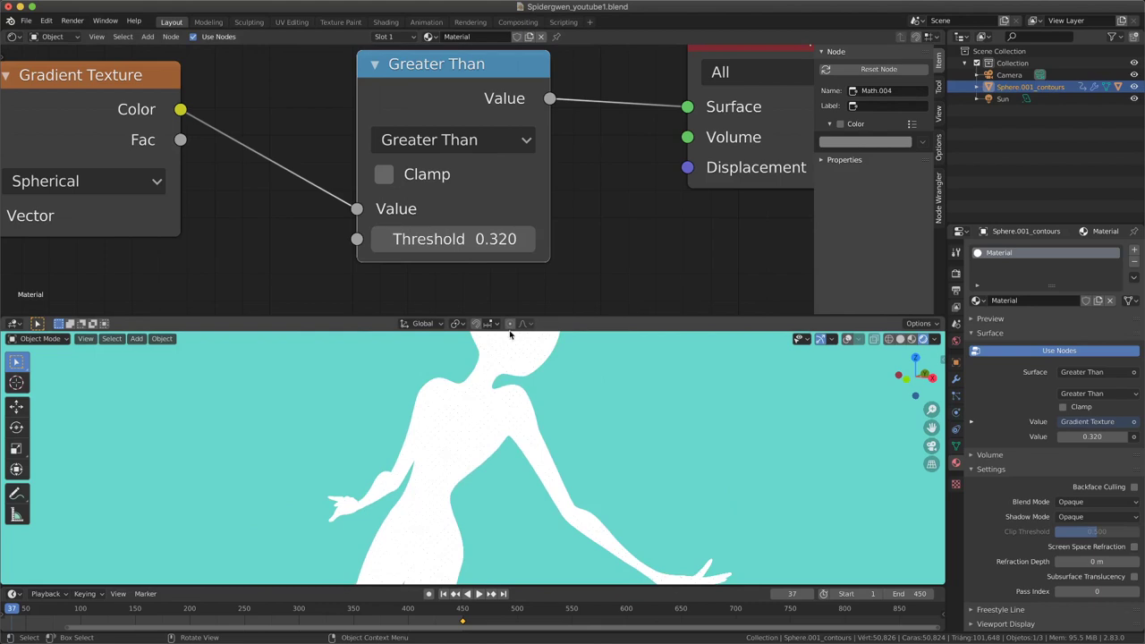
scroll(485, 292, "down", 2)
scroll(447, 281, "down", 1)
scroll(328, 287, "down", 2)
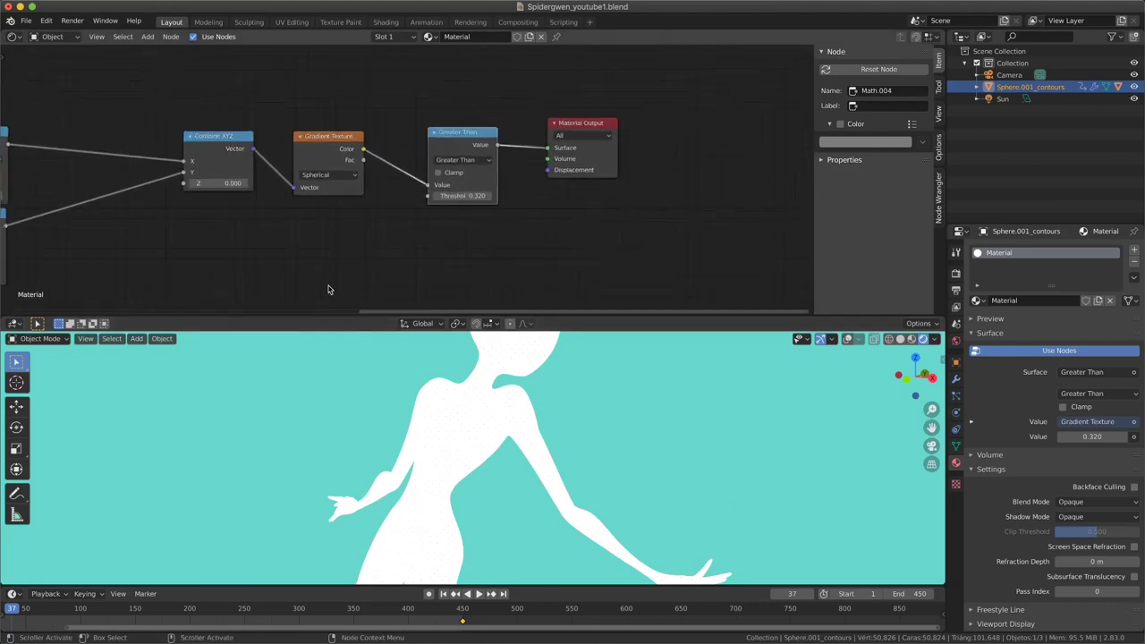
scroll(468, 256, "down", 1)
scroll(440, 248, "down", 1)
scroll(302, 218, "up", 1)
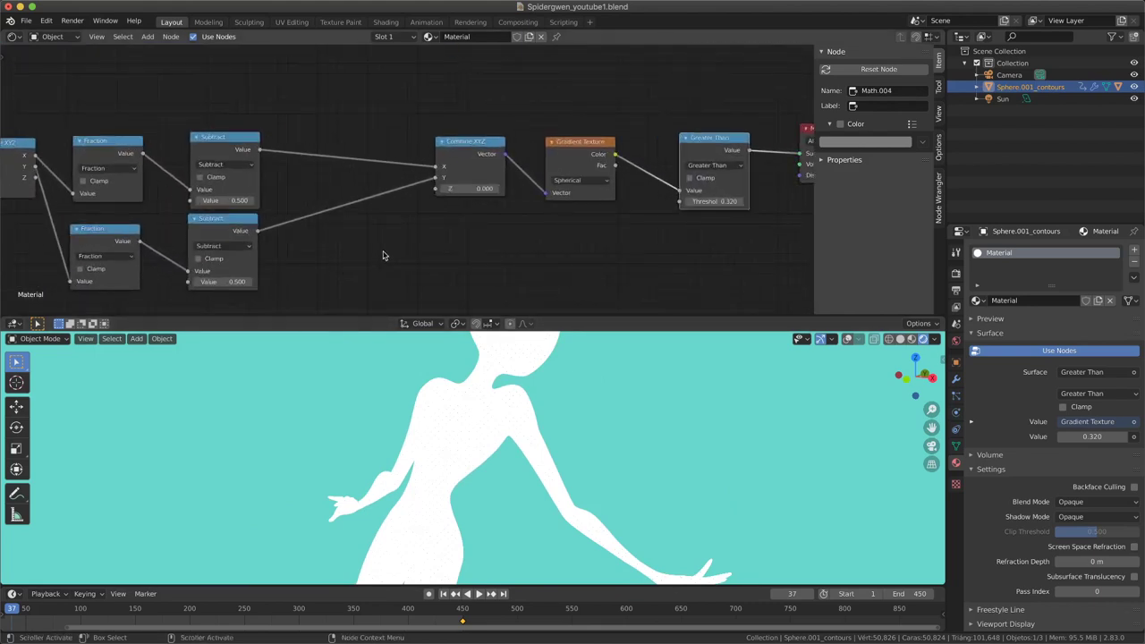
scroll(389, 278, "left", 1)
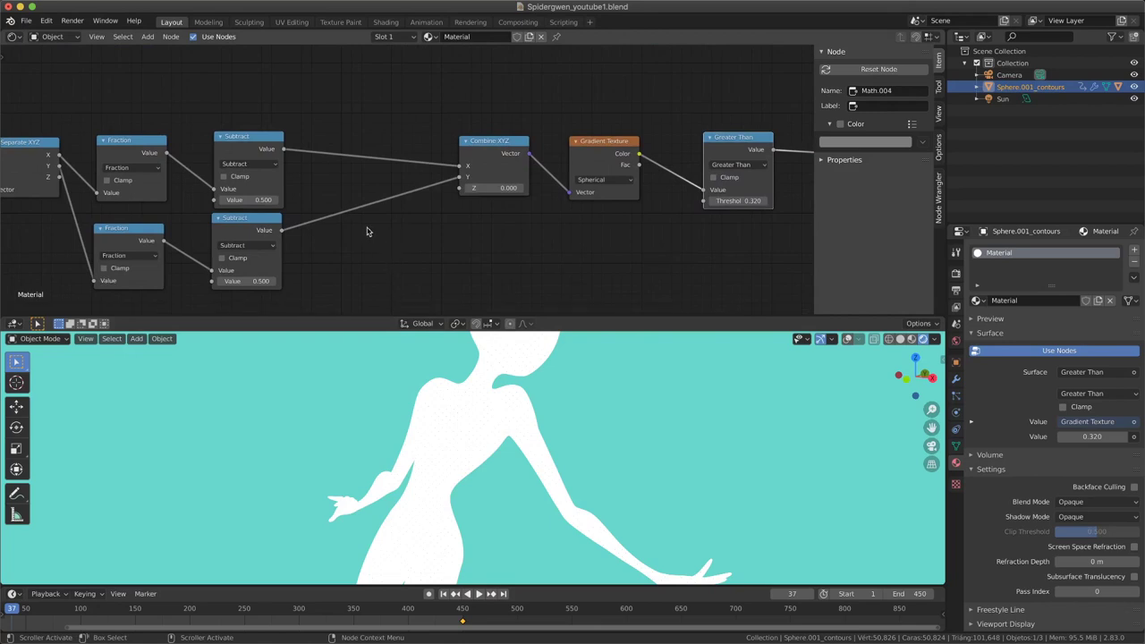
left_click(252, 153)
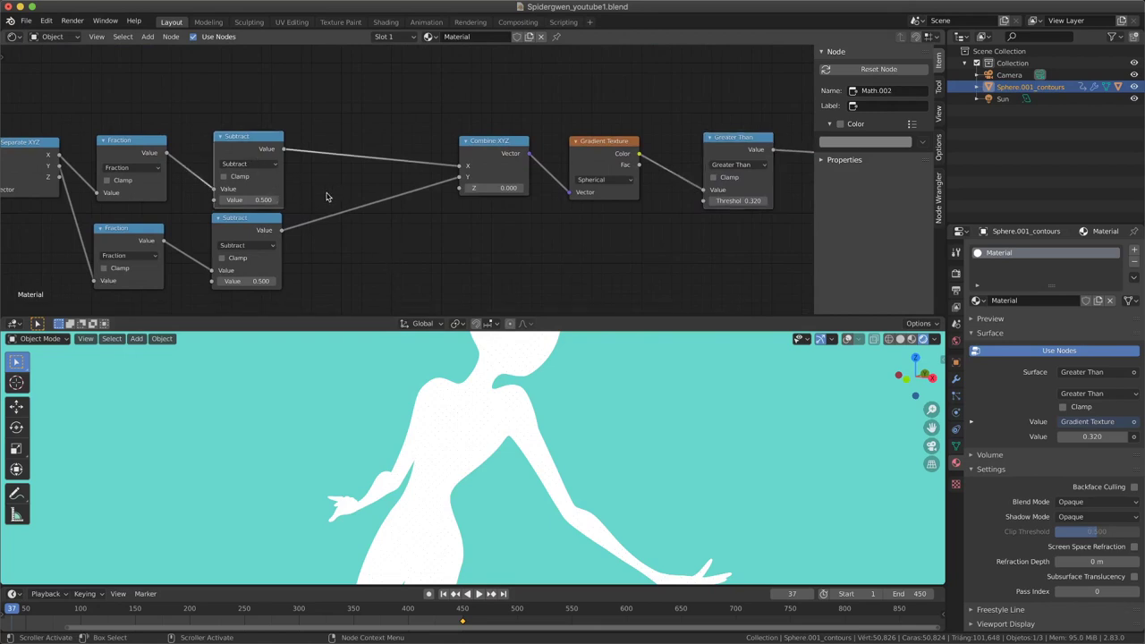
Insert a copy of the upper Subtract node before Combine XYZ as Multiply by 1.414
left_click_drag(244, 154, 237, 153)
key("shift+d")
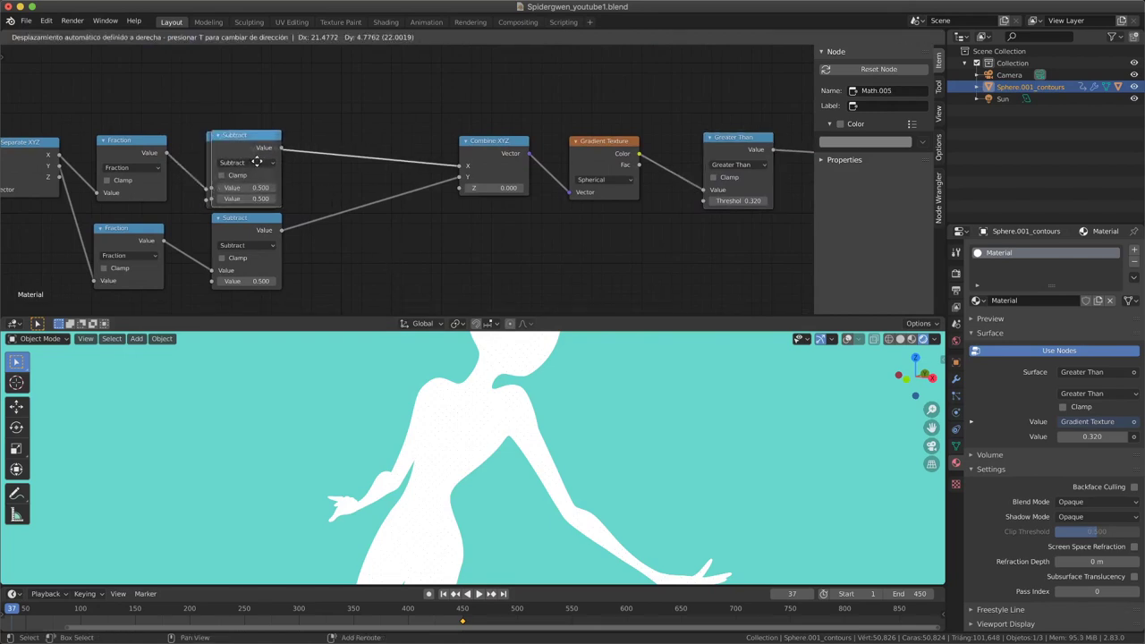
left_click(347, 159)
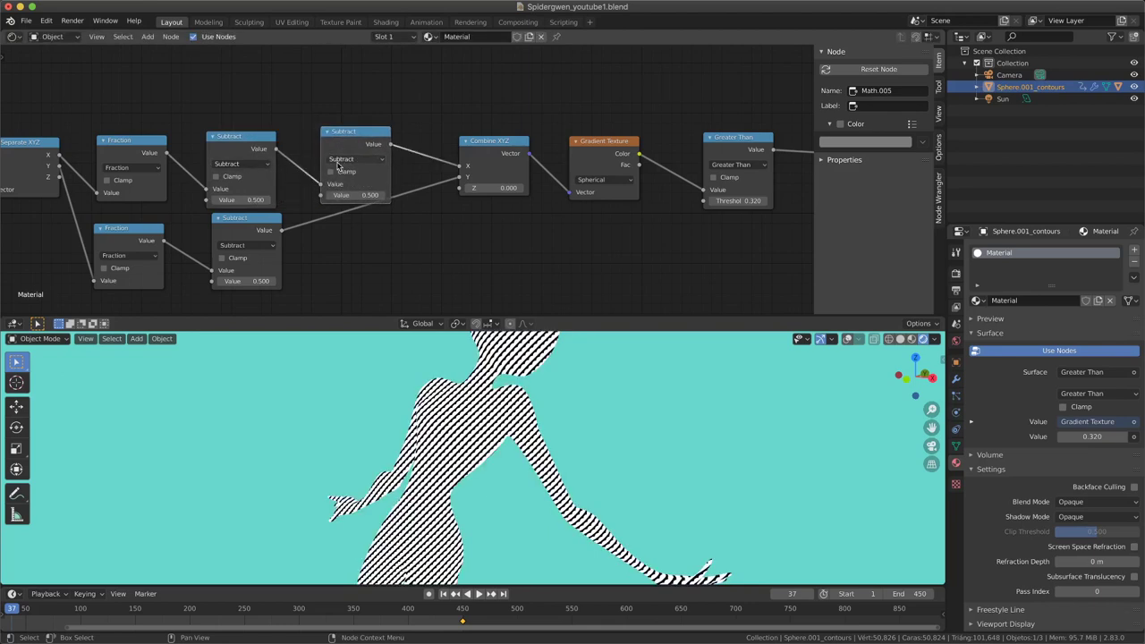
left_click(344, 159)
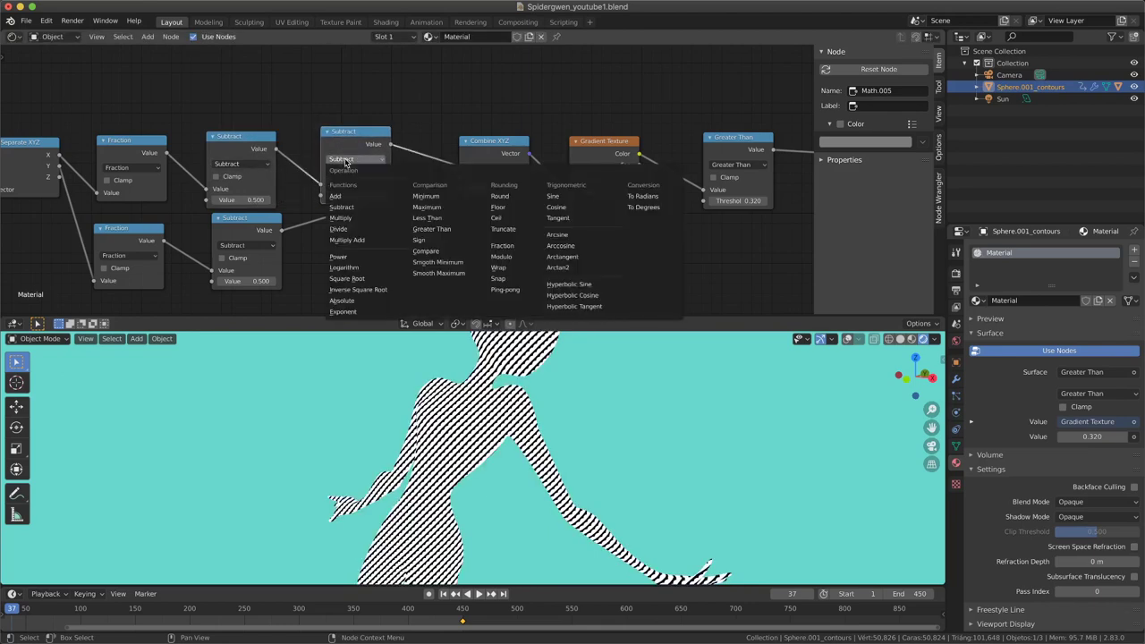
left_click(349, 221)
type("1.41412")
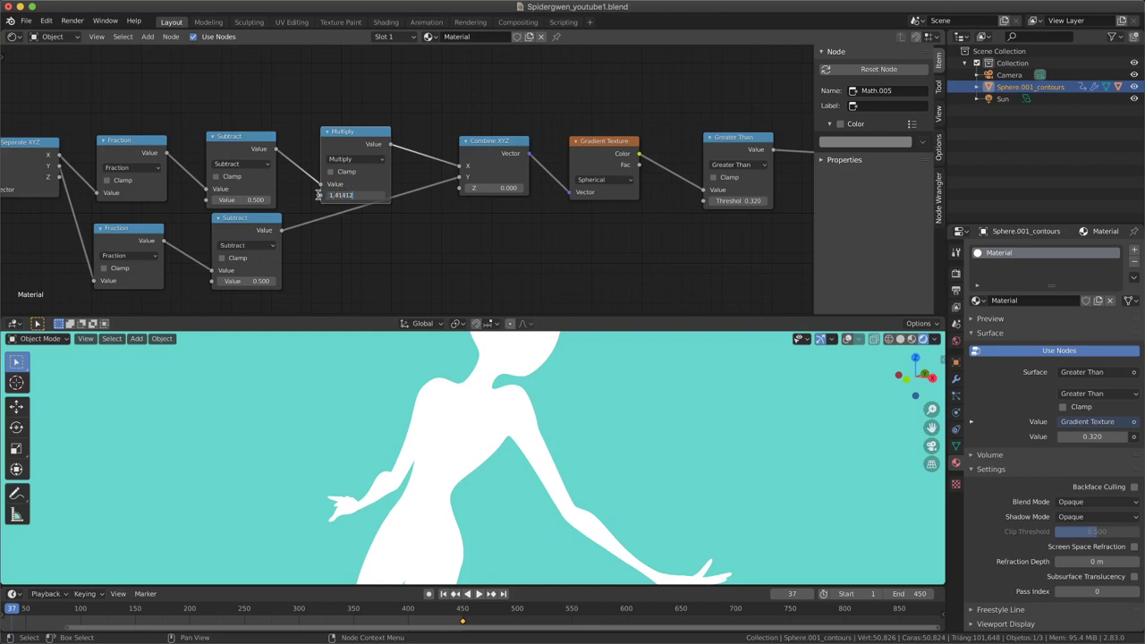
key("Return")
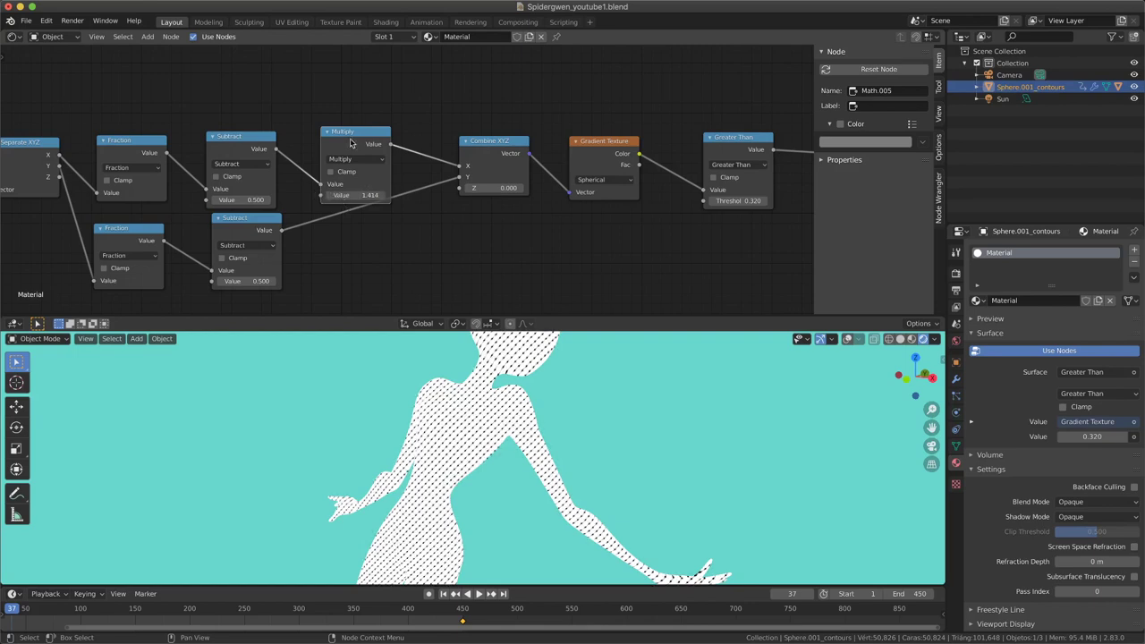
left_click_drag(351, 143, 352, 119)
Duplicate the Multiply node onto the lower Subtract-to-Combine XYZ link
key("shift+d")
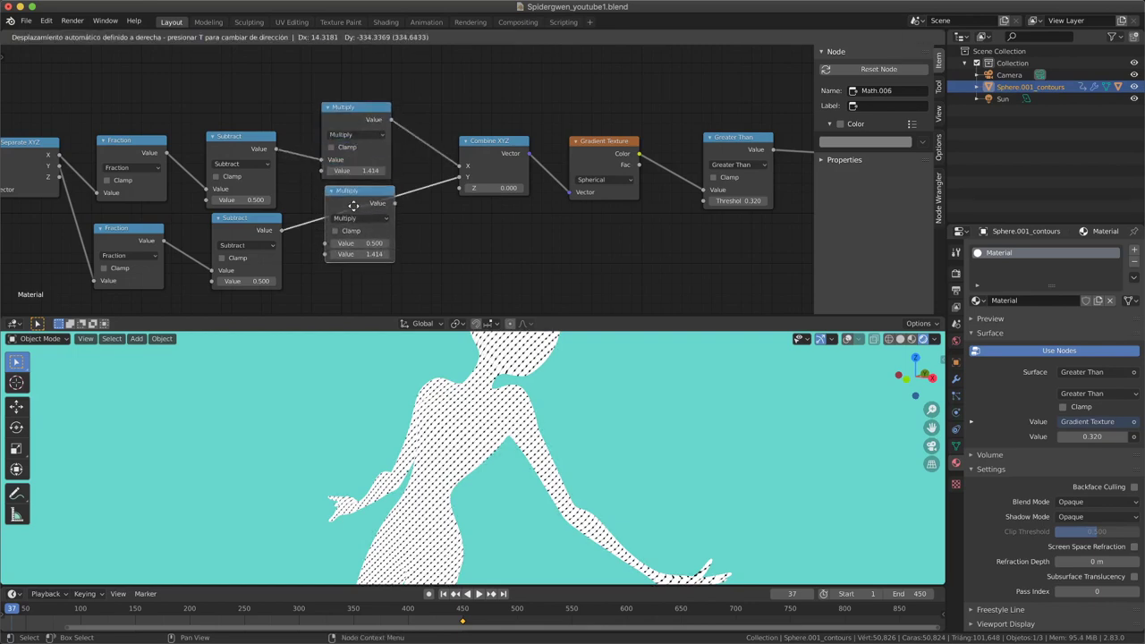
left_click(354, 218)
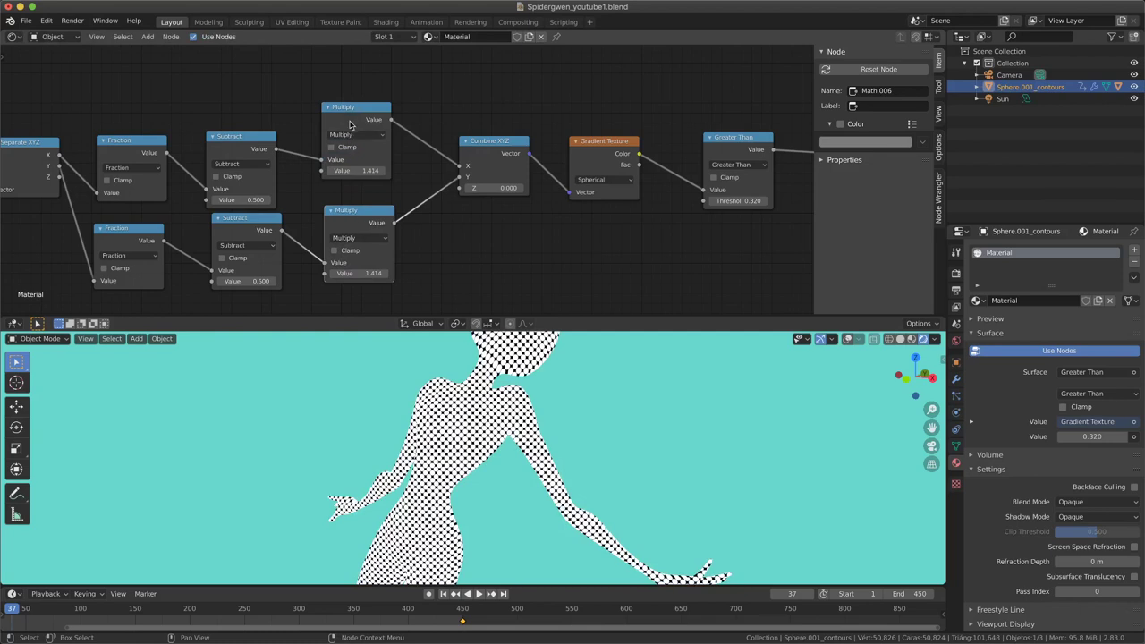
left_click_drag(351, 126, 352, 132)
middle_click_drag(644, 248, 448, 205)
scroll(560, 212, "up", 1)
scroll(486, 225, "up", 3)
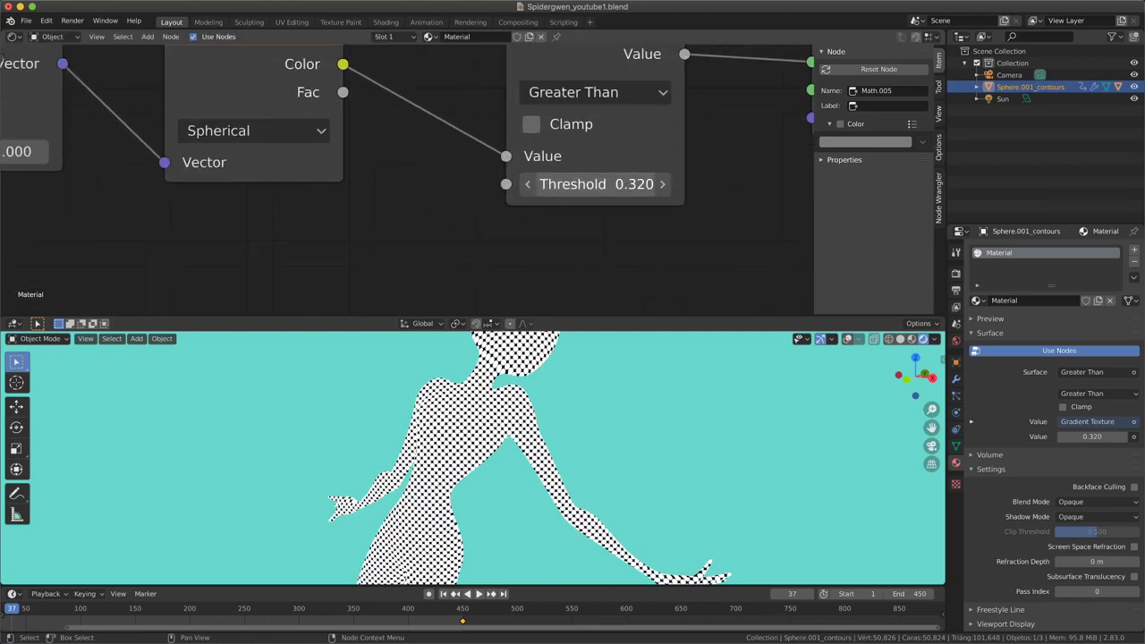
Drag the Greater Than threshold down to 0.200 for finer dots, then zoom out
mouse_move(597, 183)
left_mouse_down()
mouse_move(554, 183)
mouse_move(700, 183)
mouse_move(536, 183)
mouse_move(637, 183)
mouse_move(548, 184)
left_mouse_up()
scroll(601, 243, "down", 2)
scroll(573, 251, "down", 2)
scroll(534, 258, "down", 2)
scroll(534, 258, "down", 2)
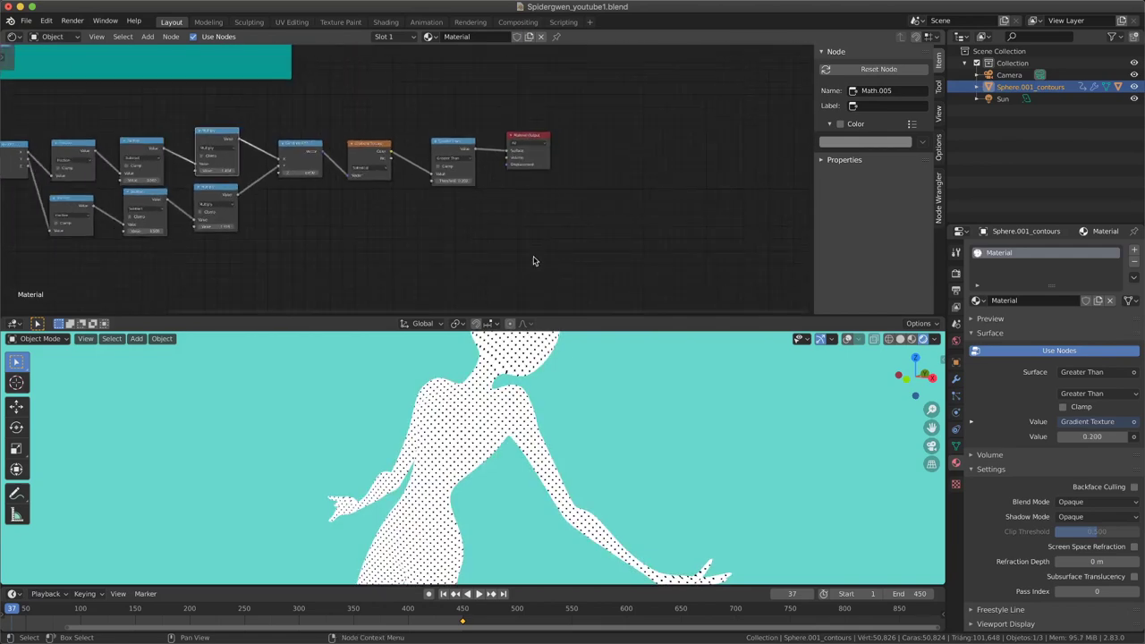
scroll(518, 251, "down", 2)
scroll(501, 244, "down", 1)
scroll(511, 248, "down", 1)
scroll(514, 240, "down", 2)
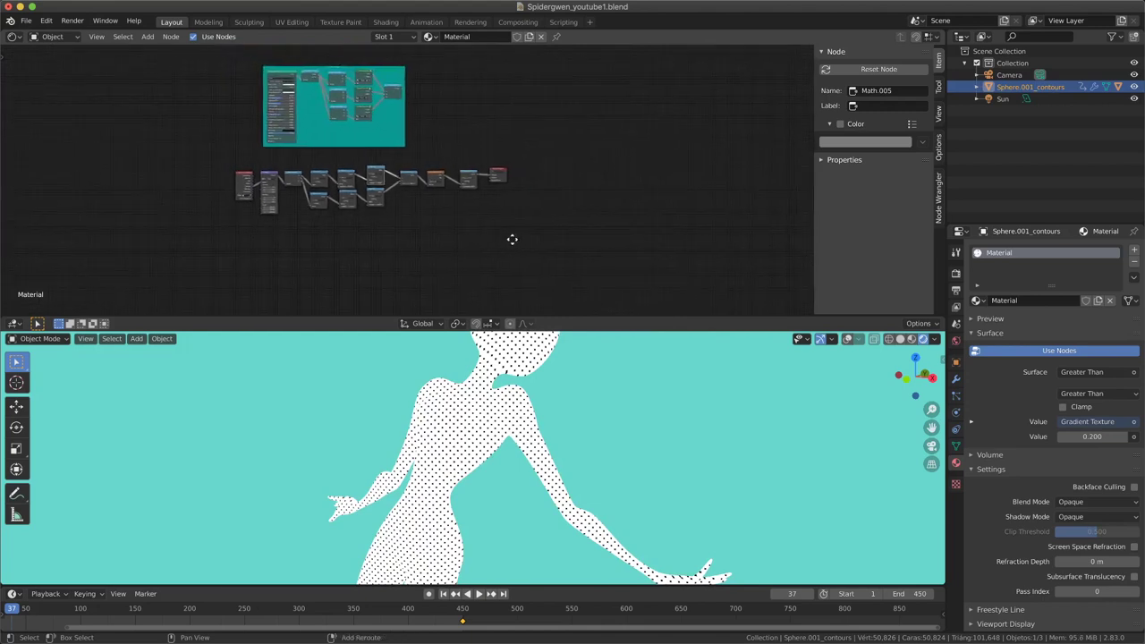
Box-select the whole node tree
scroll(531, 257, "up", 1)
scroll(537, 251, "up", 2)
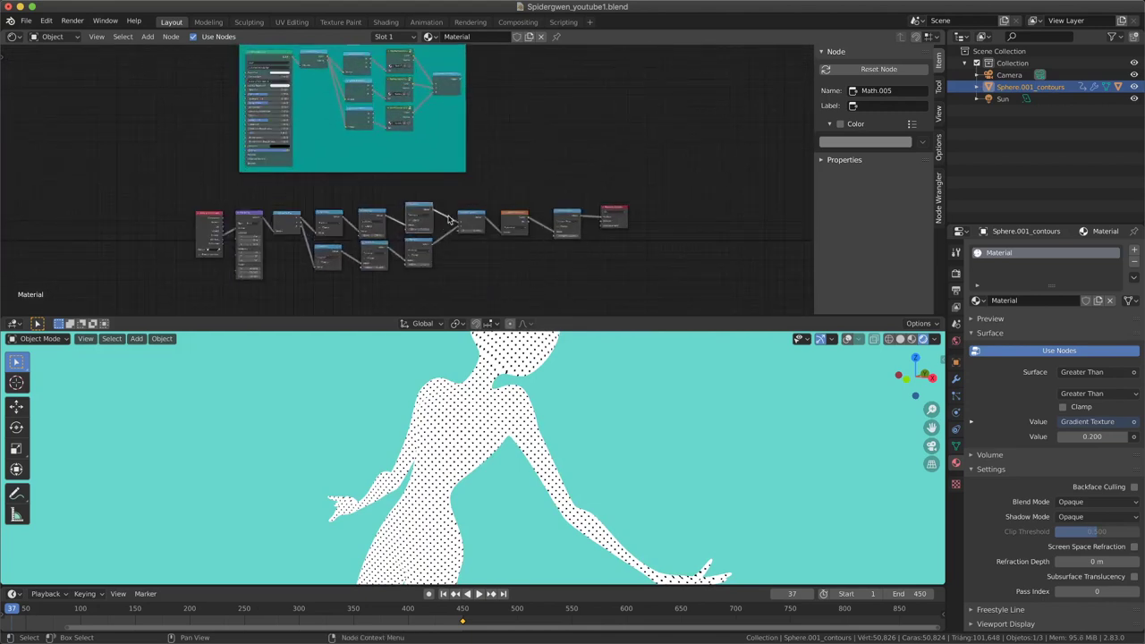
left_click_drag(179, 191, 591, 295)
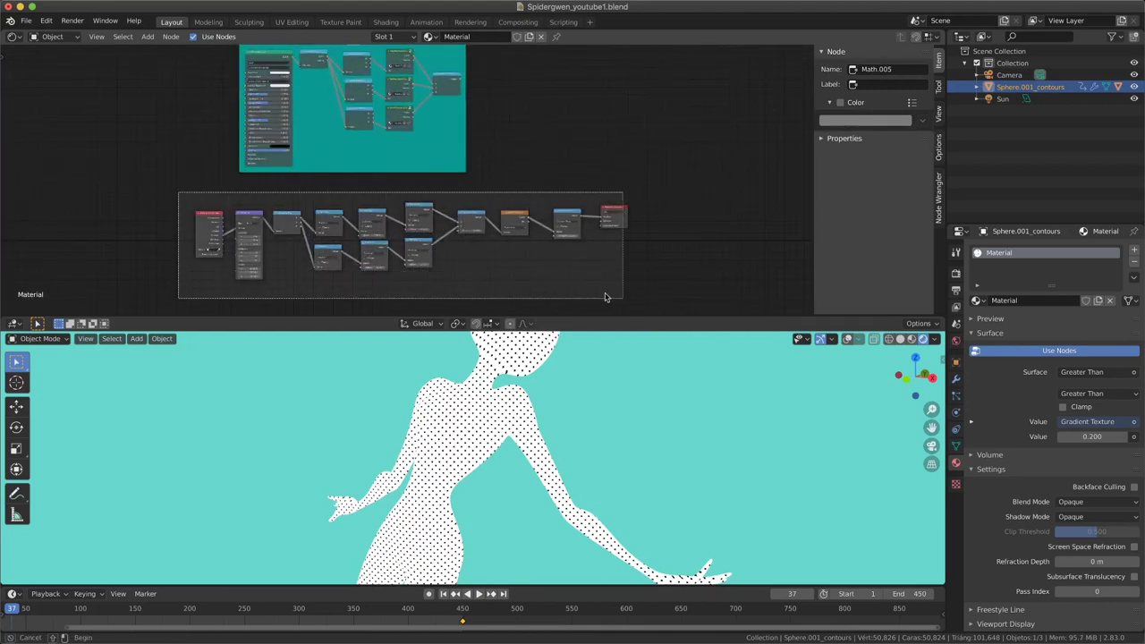
scroll(492, 251, "up", 1)
scroll(430, 233, "up", 1)
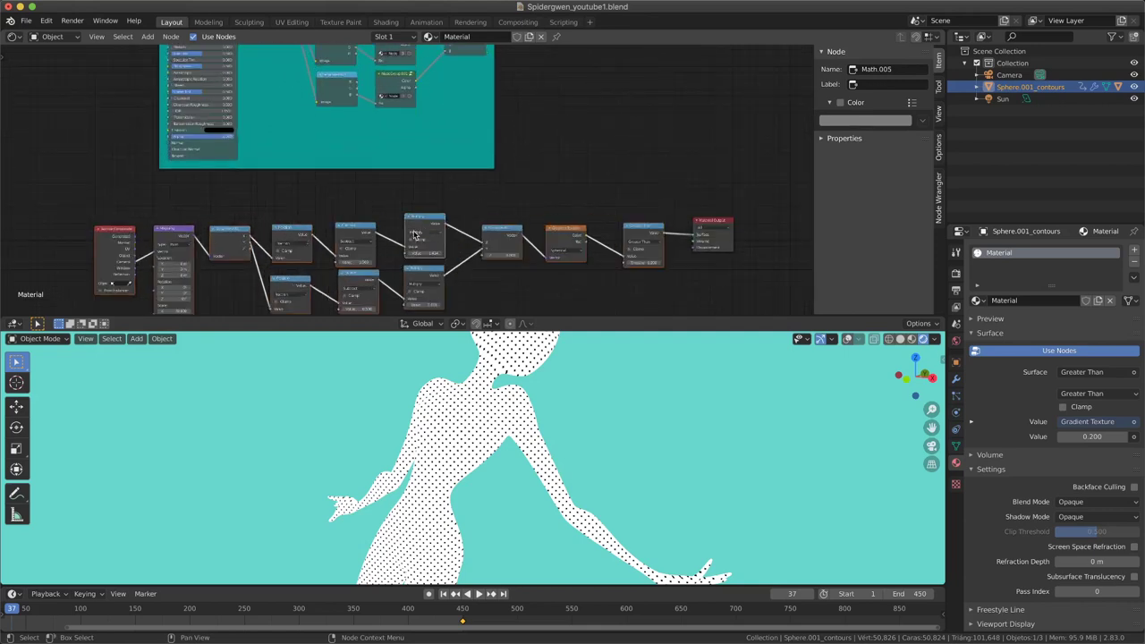
scroll(437, 206, "up", 1)
Align the middle Math and Fraction nodes and shift Separate XYZ right
left_click_drag(430, 263, 415, 270)
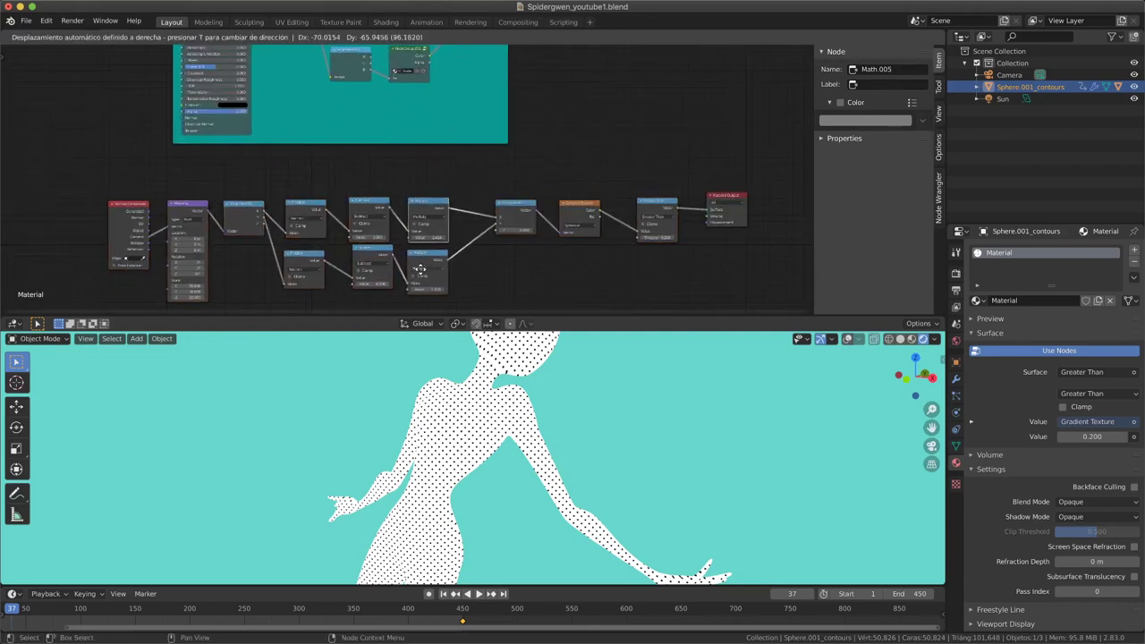
left_click_drag(352, 206, 357, 203)
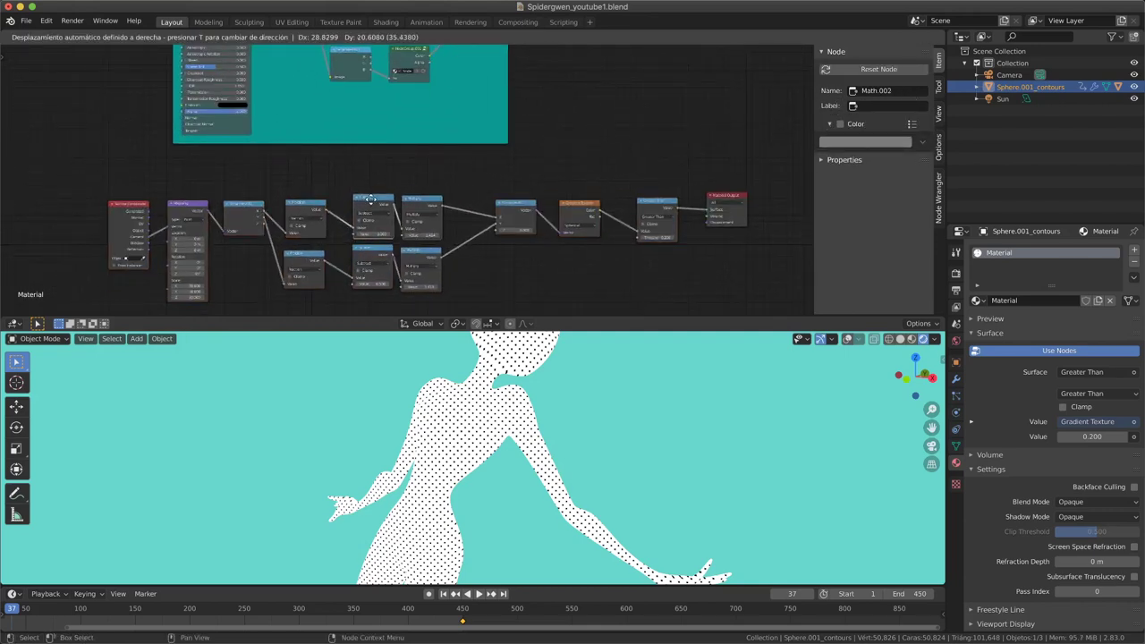
left_click_drag(288, 199, 318, 206)
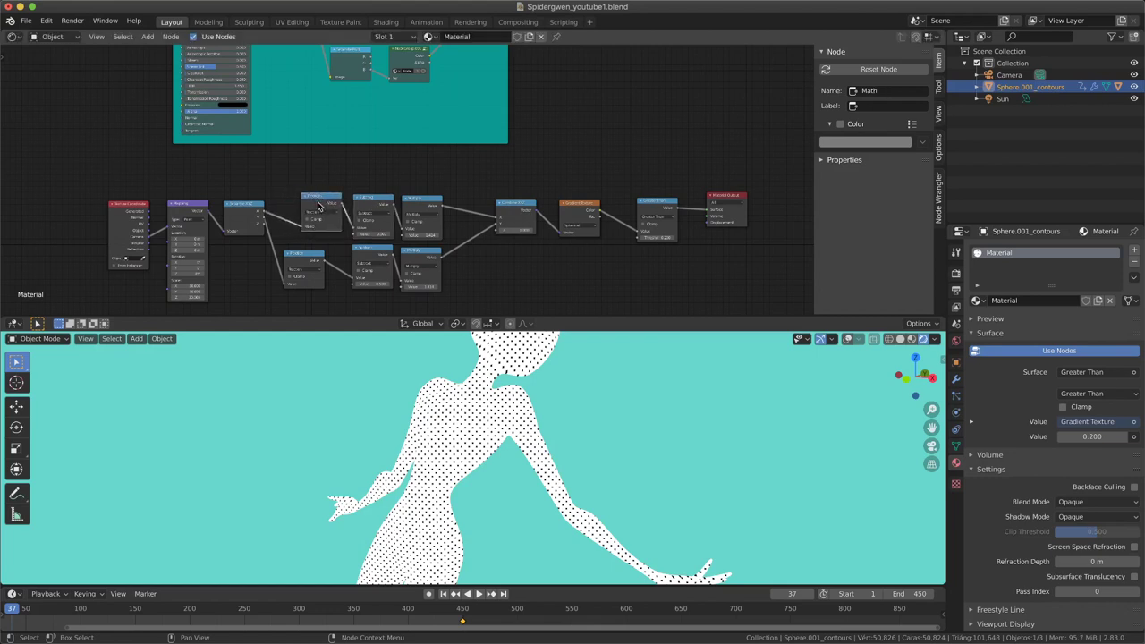
left_click_drag(302, 253, 323, 247)
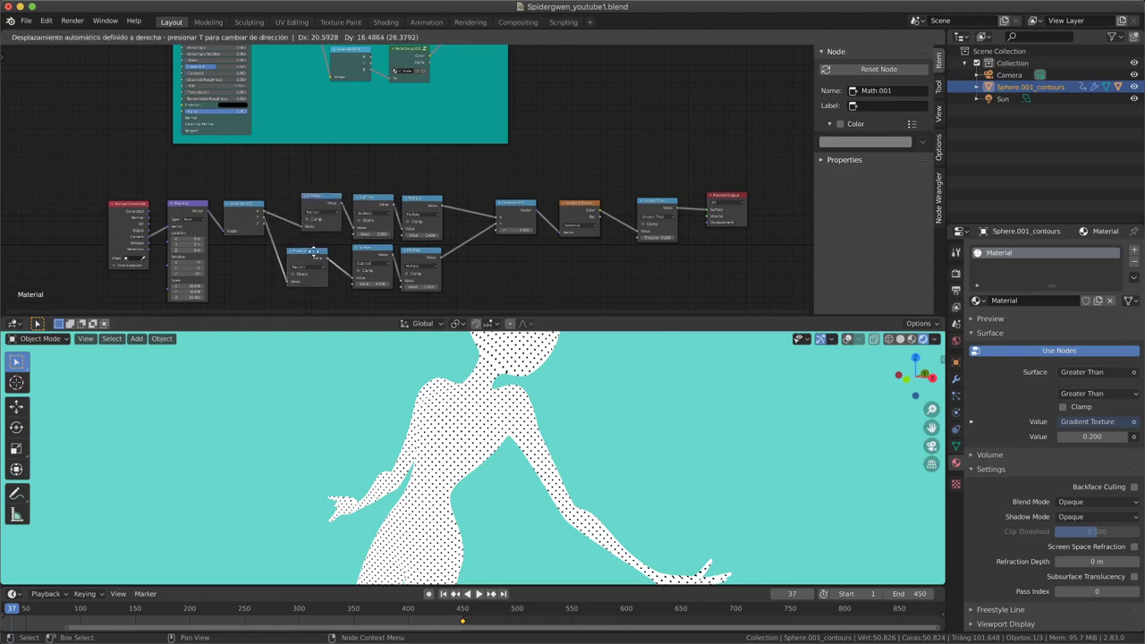
left_click(251, 208)
left_click_drag(250, 208, 273, 202)
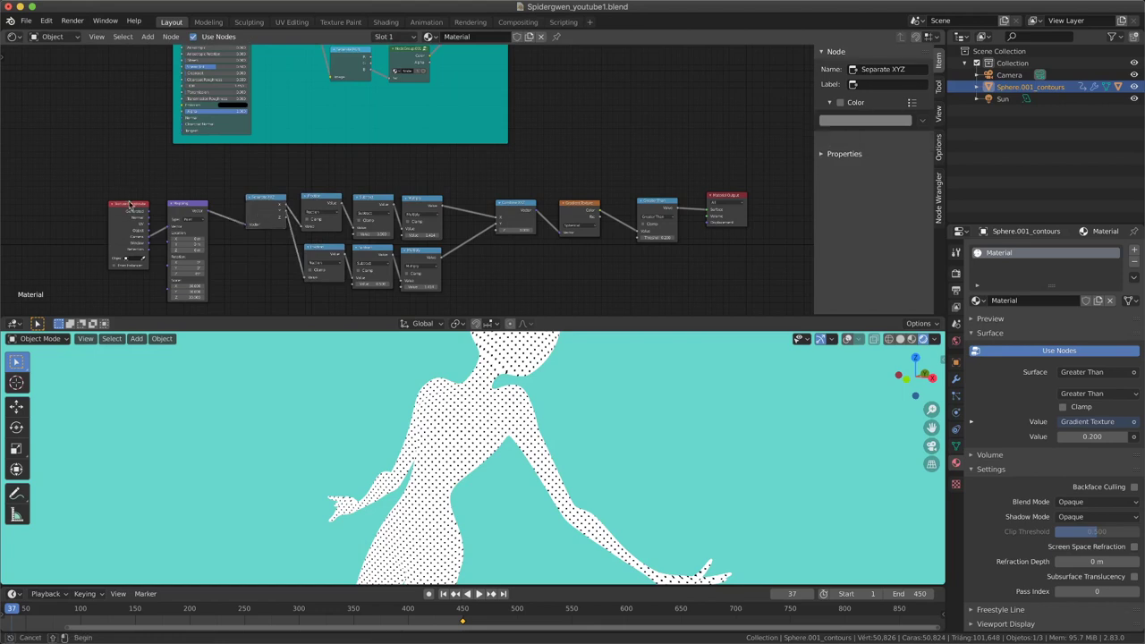
Pull Texture Coordinate, Mapping, Combine XYZ, Gradient Texture, Greater Than and Material Output into an even row
left_click(161, 188)
mouse_move(183, 216)
left_mouse_down()
mouse_move(208, 209)
mouse_move(158, 205)
left_mouse_up()
left_click_drag(514, 214, 474, 208)
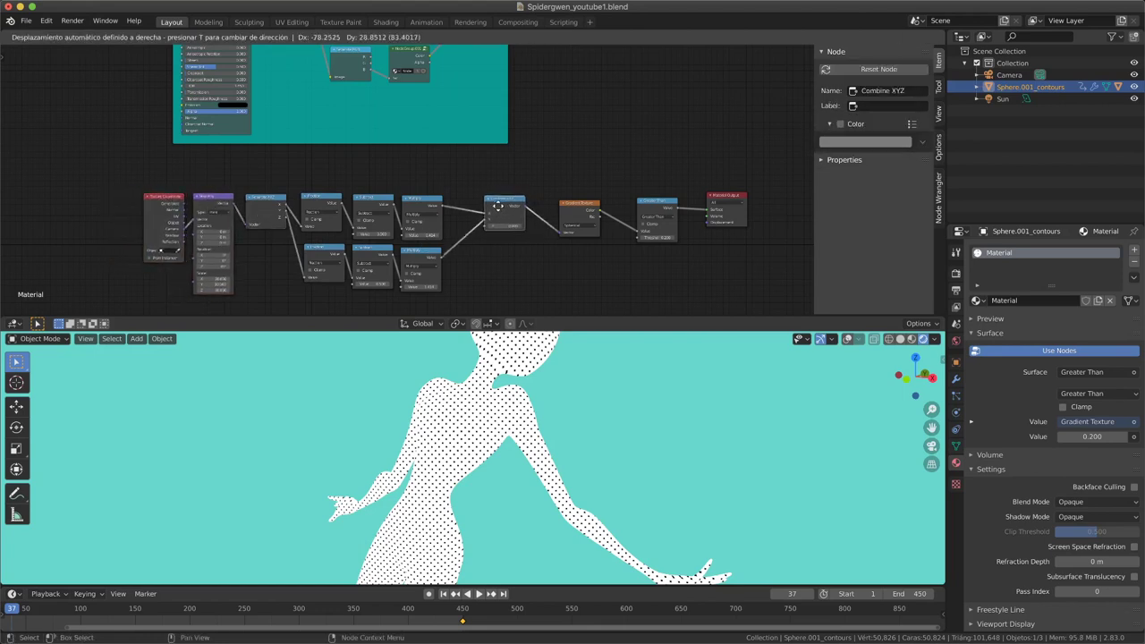
left_click_drag(585, 216, 539, 216)
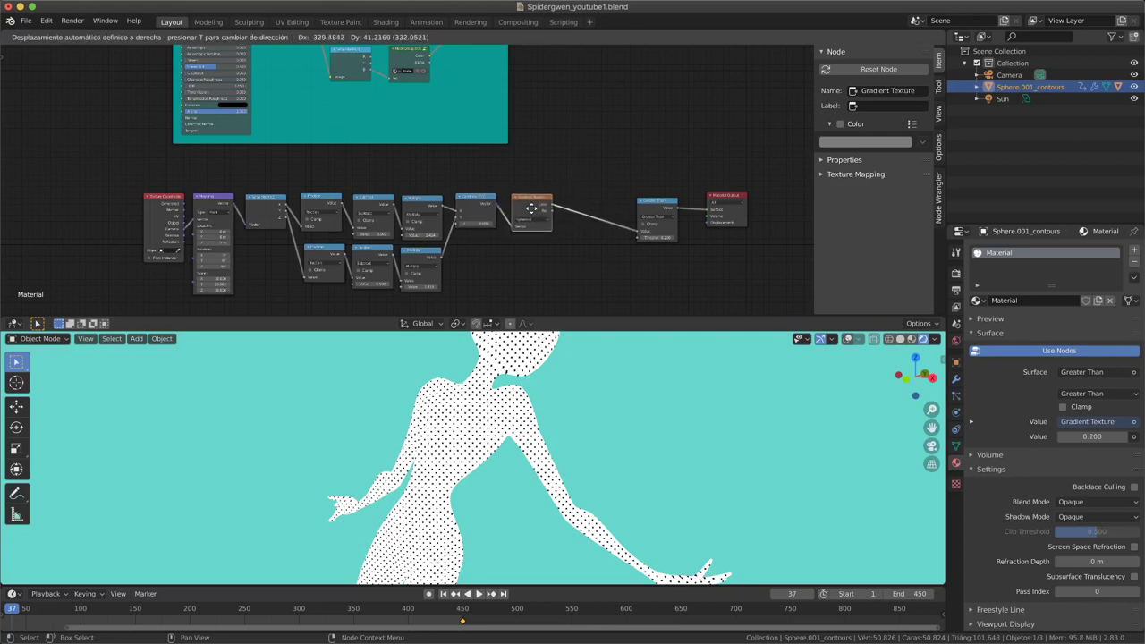
left_click_drag(659, 209, 615, 208)
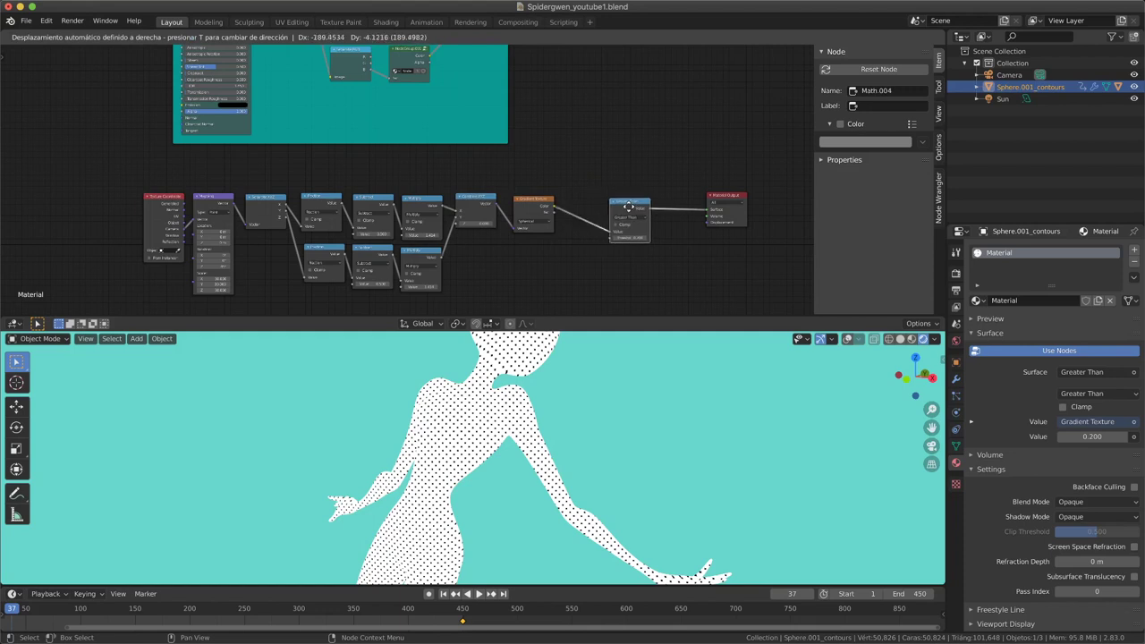
left_click_drag(615, 208, 642, 207)
left_click_drag(723, 218, 691, 218)
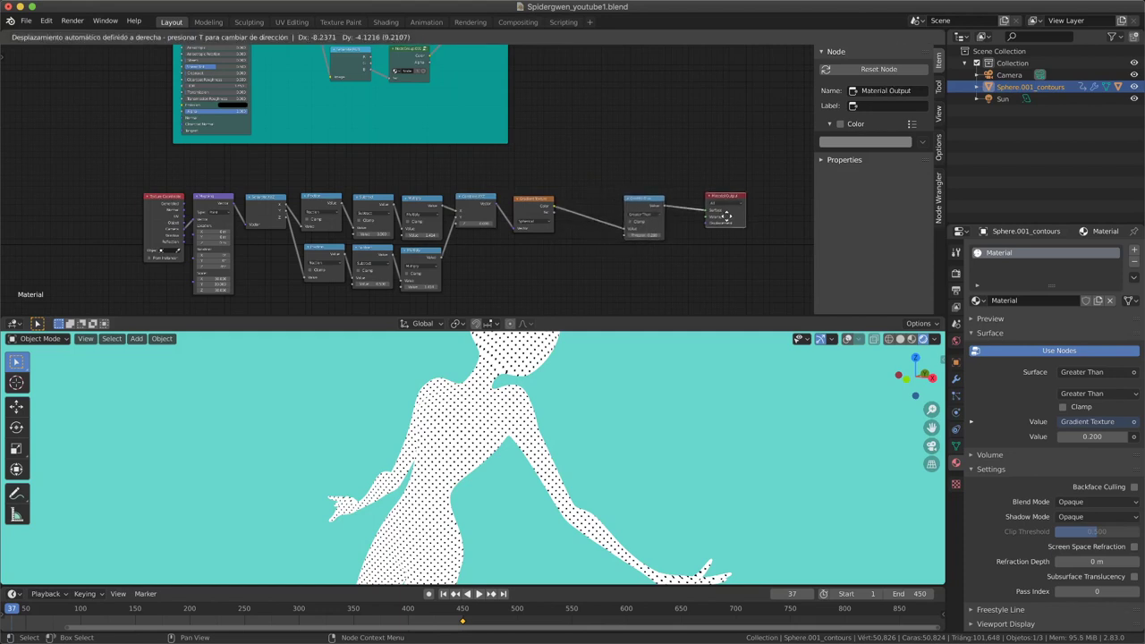
Select the halftone node chain and move it left as a group
scroll(568, 257, "up", 1)
scroll(474, 266, "up", 1)
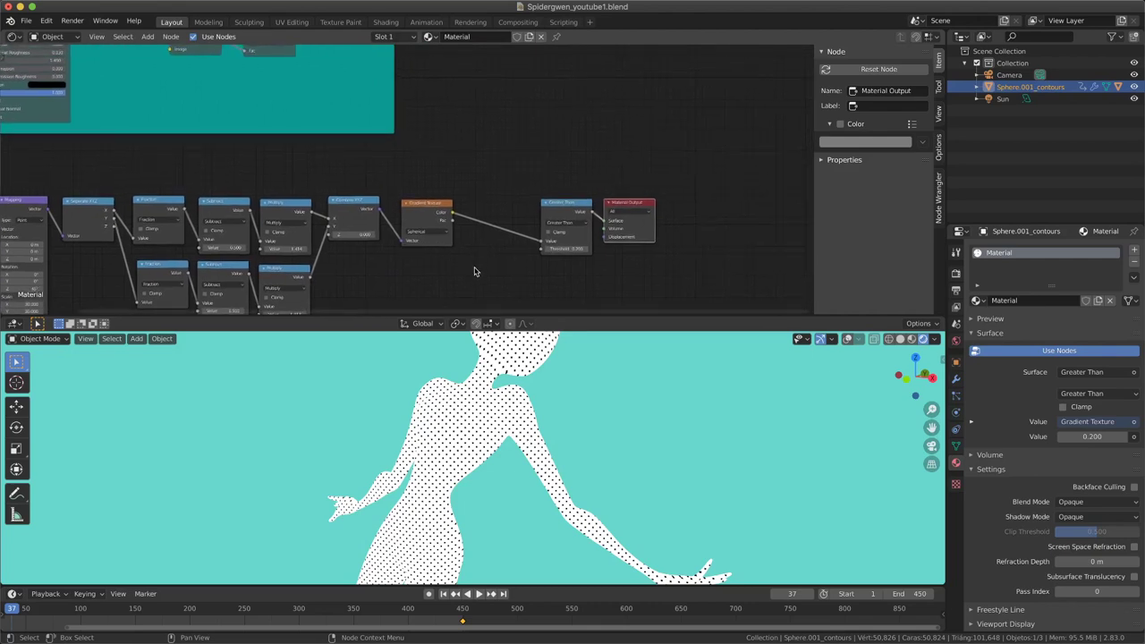
scroll(499, 263, "up", 1)
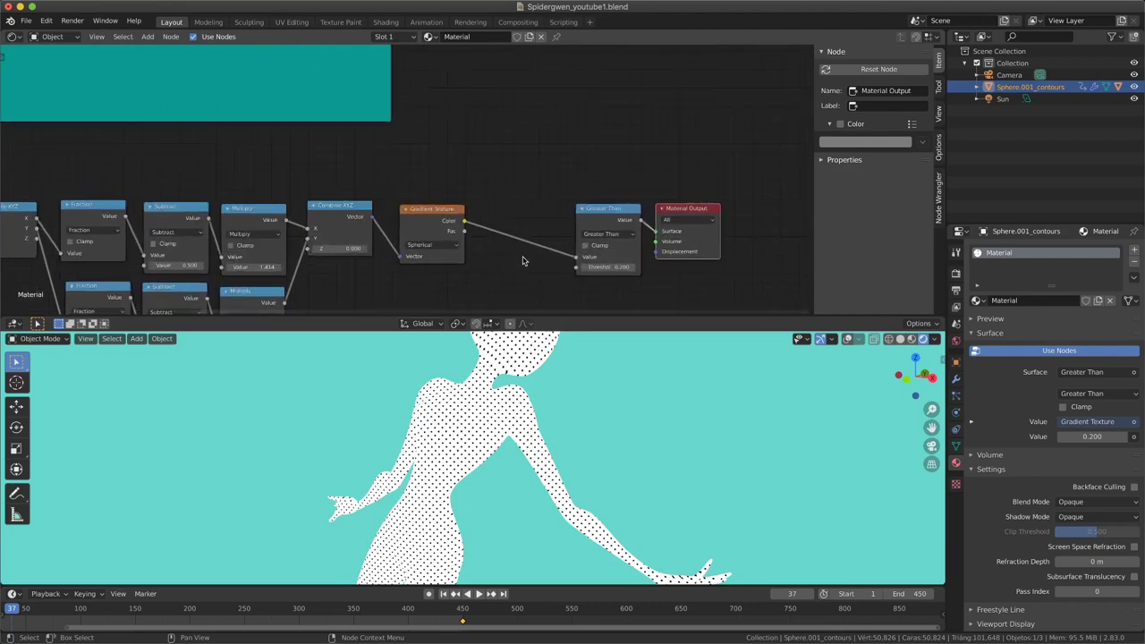
scroll(517, 257, "down", 1)
scroll(517, 257, "down", 2)
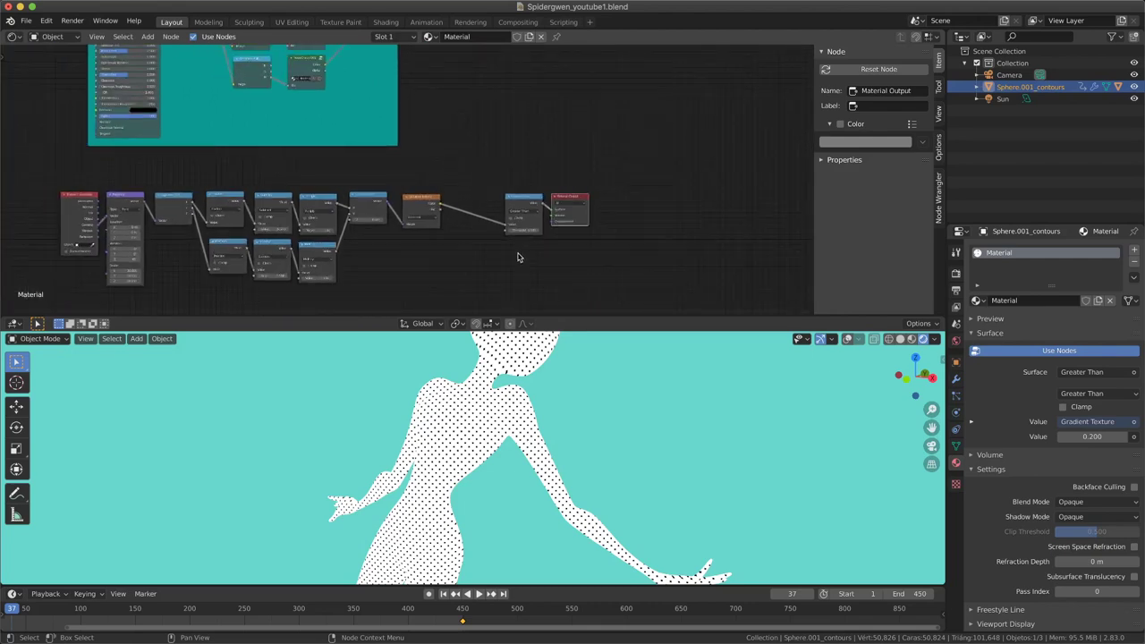
scroll(517, 257, "down", 1)
scroll(517, 257, "down", 1)
left_click_drag(588, 256, 387, 243)
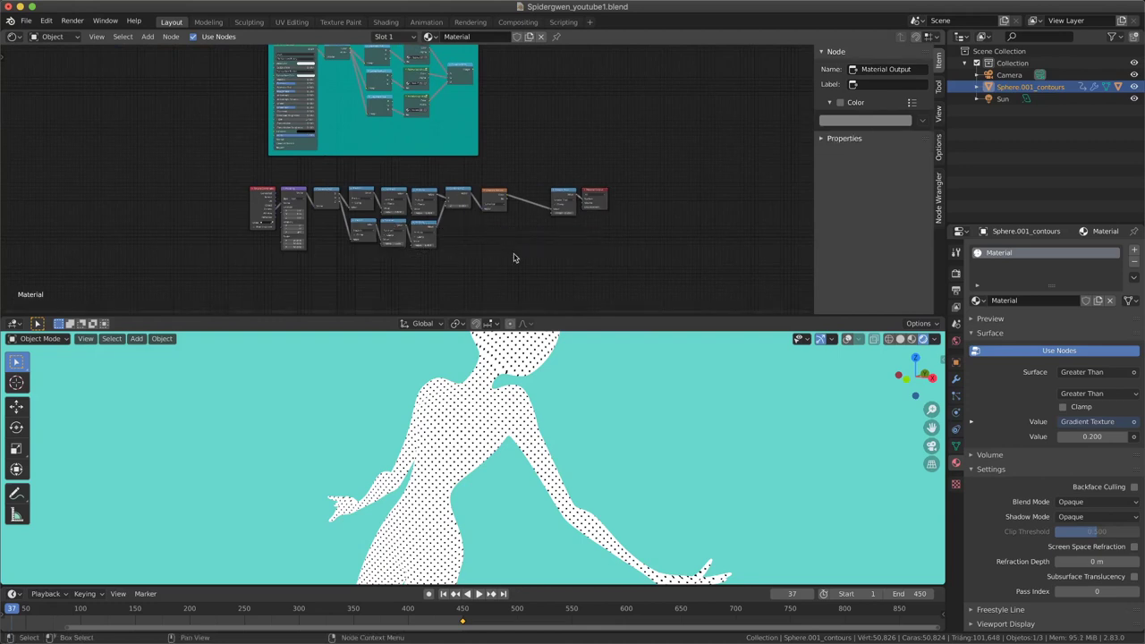
left_click_drag(583, 291, 254, 181)
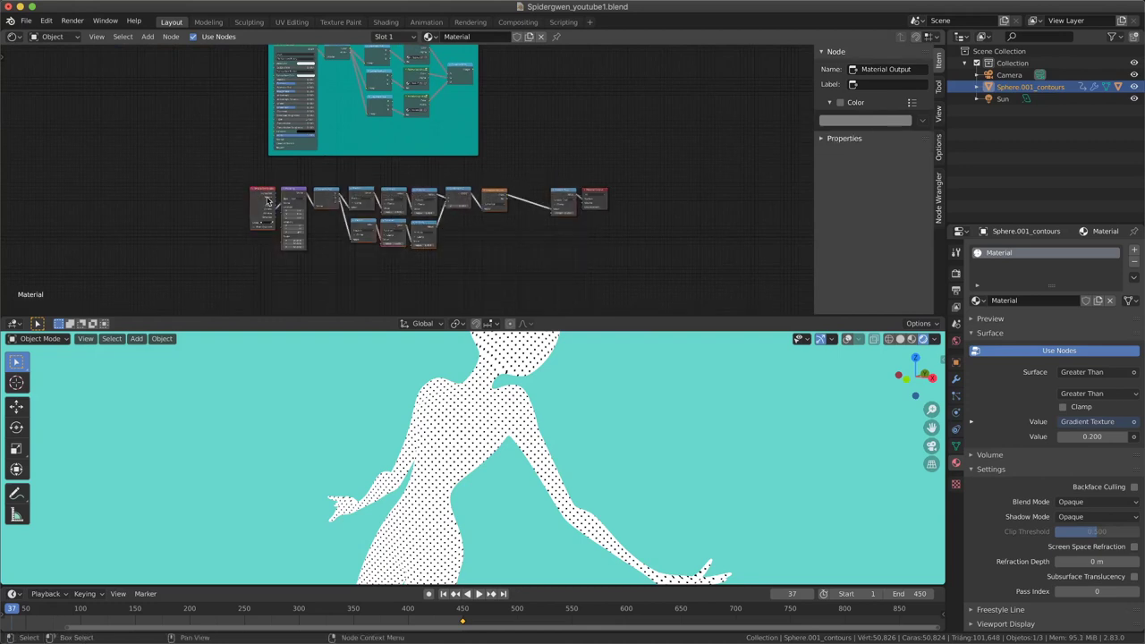
Settle the selected halftone nodes in their new position and centre the view on the row
key("g")
left_click(176, 209)
middle_click_drag(367, 99, 375, 152)
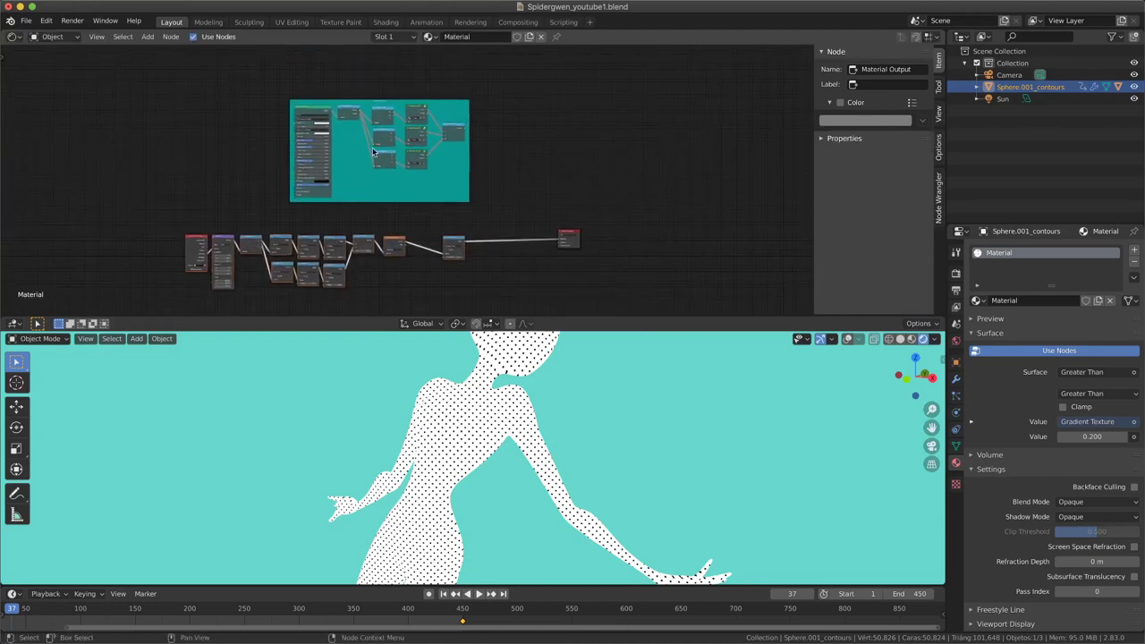
scroll(379, 154, "up", 1)
scroll(286, 161, "down", 2)
Join every halftone node except Material Output into a new frame, Frame.001
left_click_drag(107, 173, 554, 288)
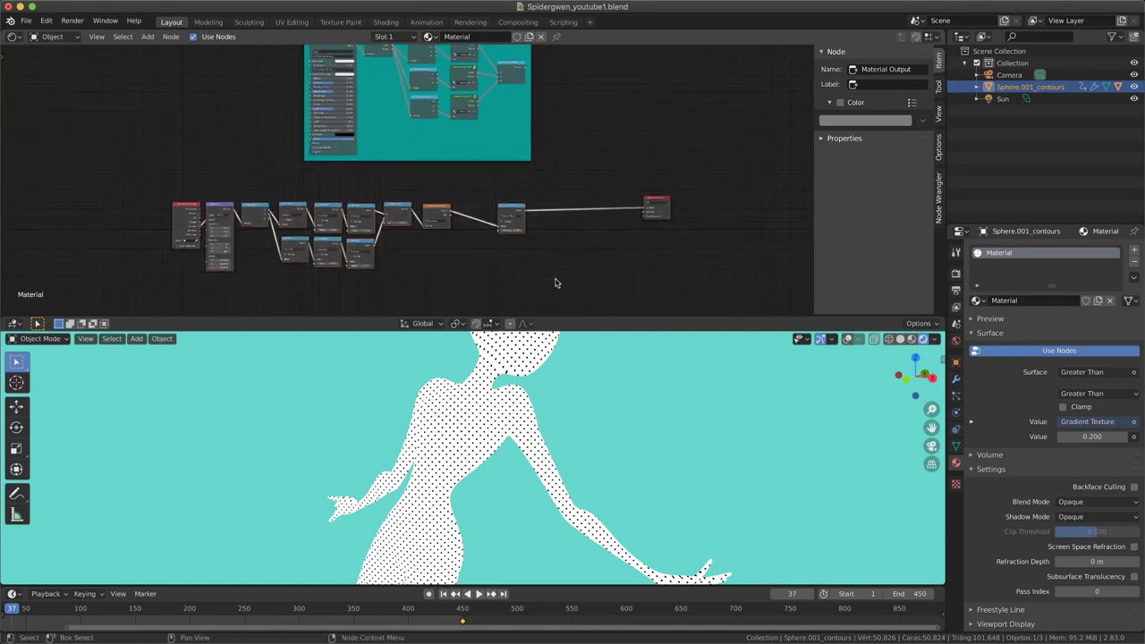
scroll(454, 231, "up", 2)
scroll(454, 231, "down", 1)
key("ctrl+j")
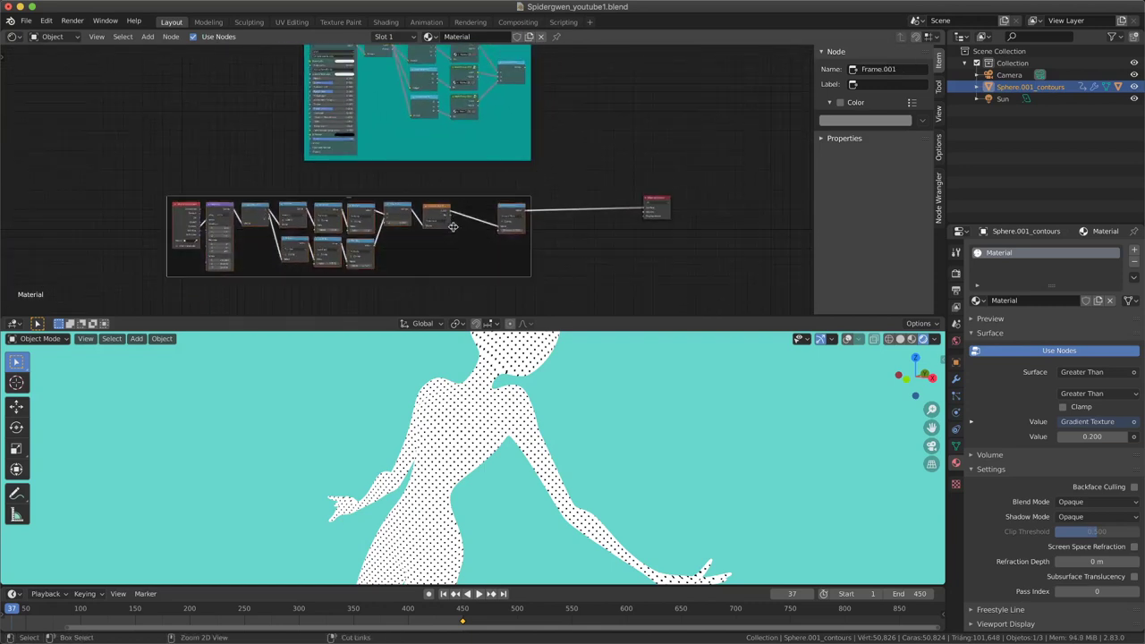
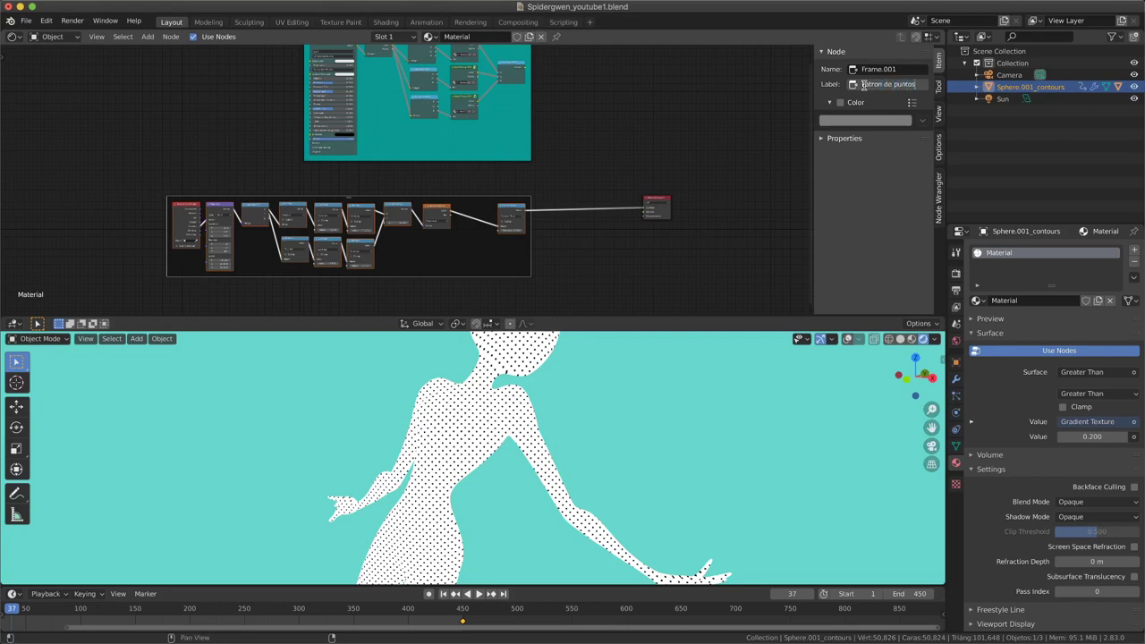
Confirm the 'Patron de puntos' frame label and give the frame a custom red colour
key("Return")
left_click(839, 102)
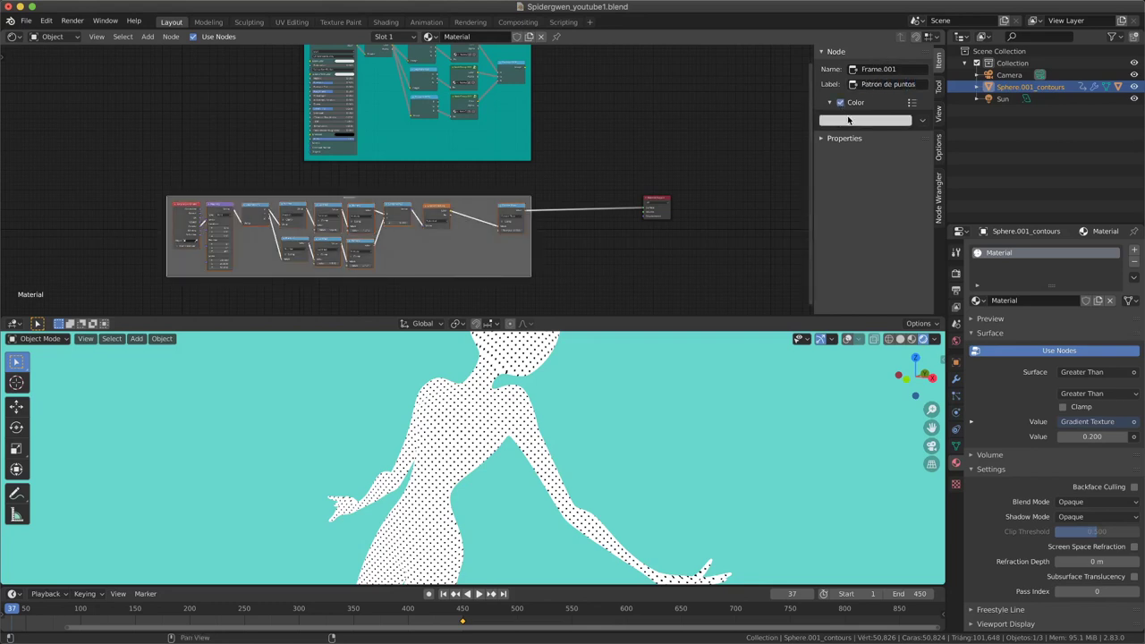
left_click(865, 120)
left_click(867, 205)
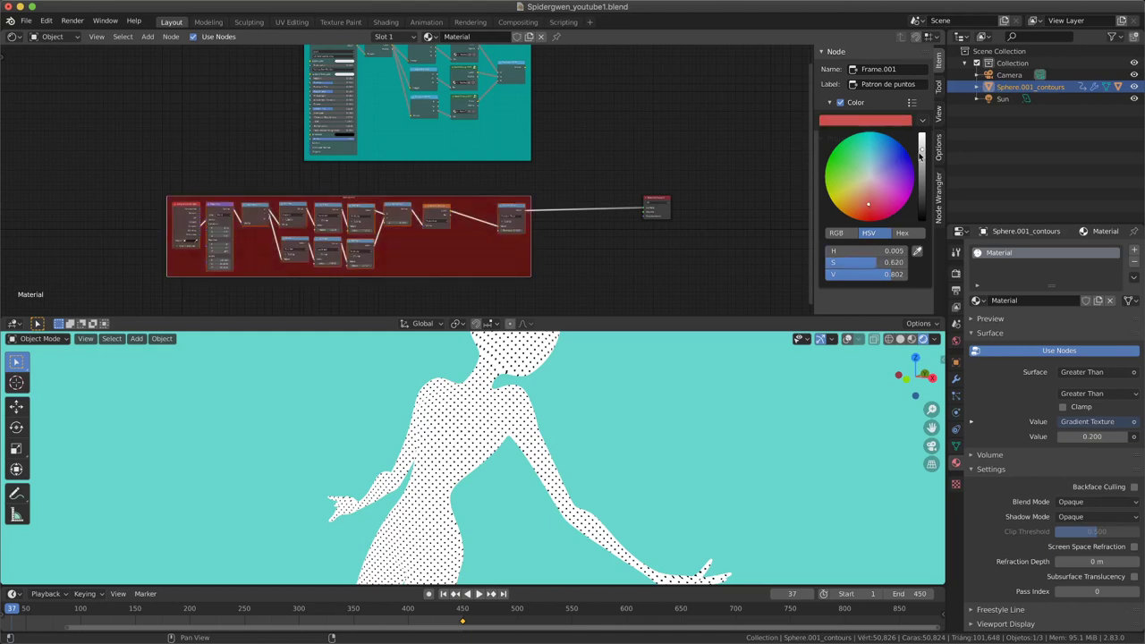
scroll(289, 179, "down", 2)
middle_click_drag(289, 179, 314, 193)
key("shift+a")
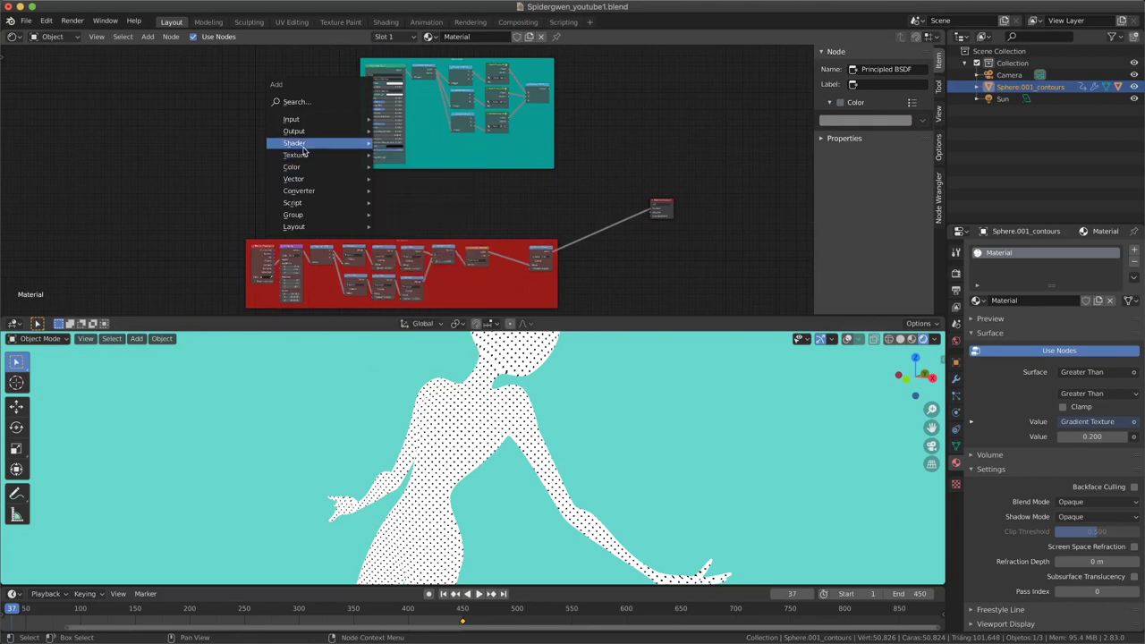
mouse_move(294, 143)
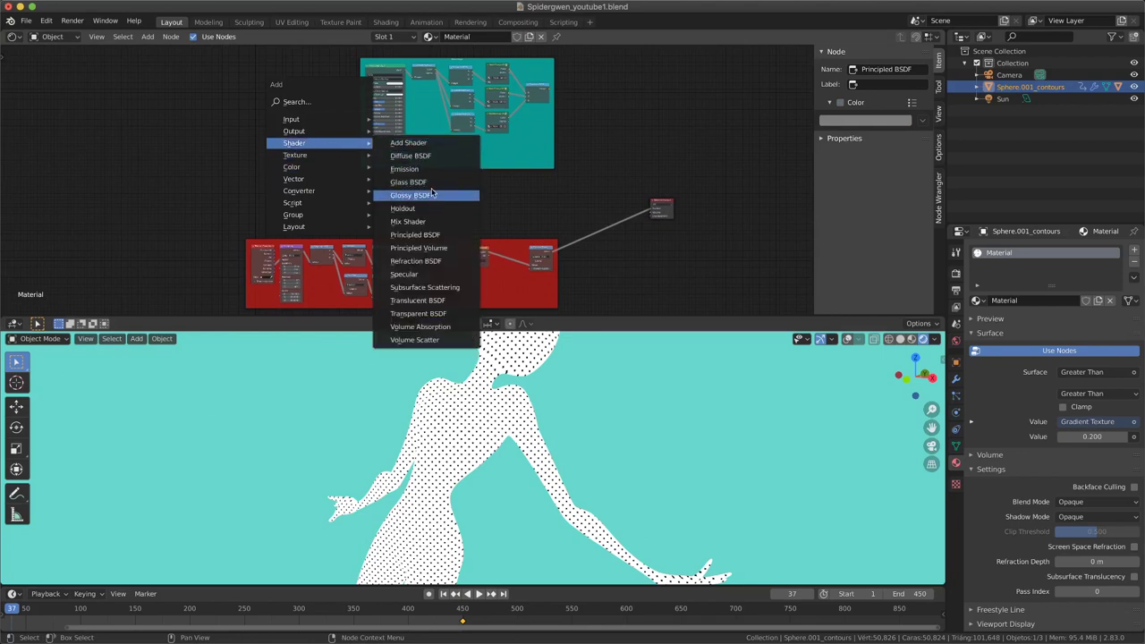
Add a second Principled BSDF node and place it at the left of the tree
left_click(406, 236)
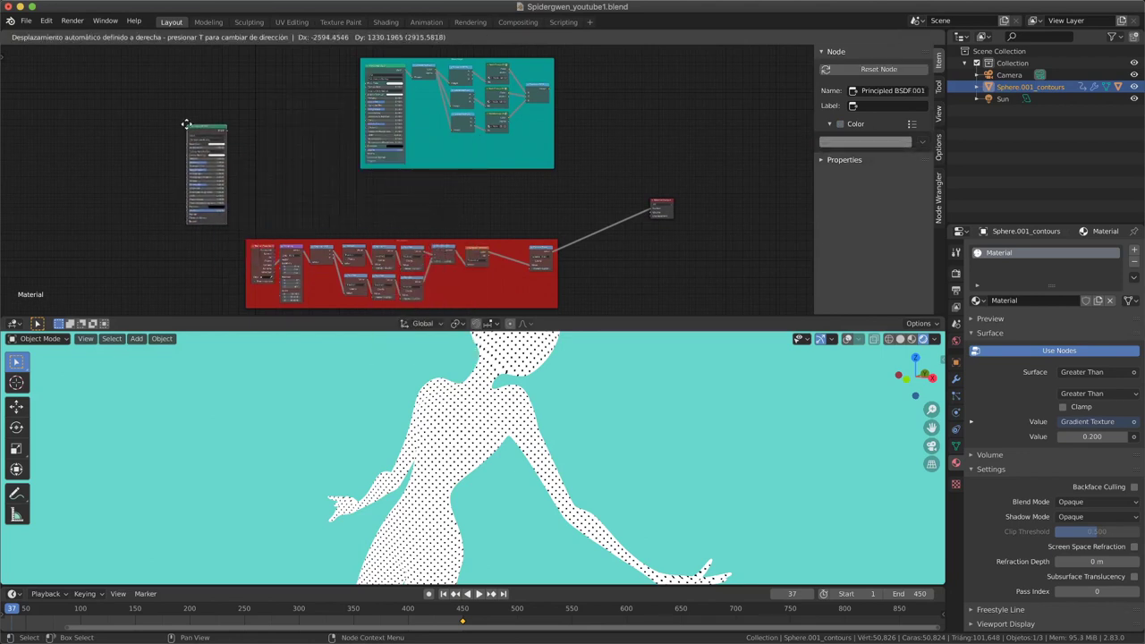
left_click(187, 124)
scroll(349, 196, "up", 2)
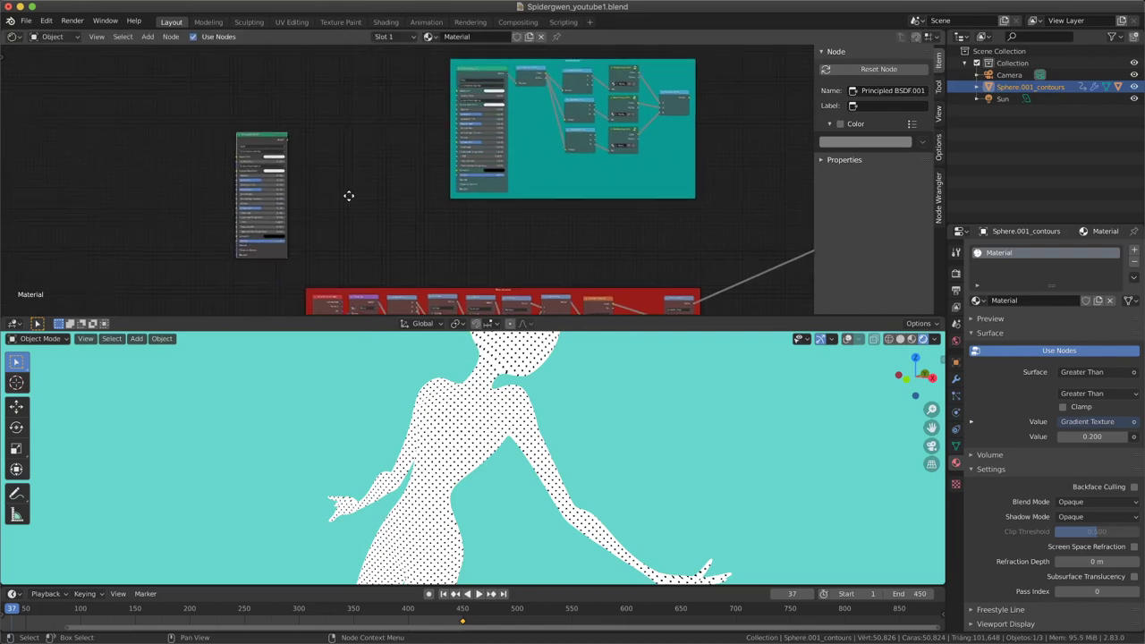
scroll(349, 196, "up", 1)
scroll(283, 208, "down", 1)
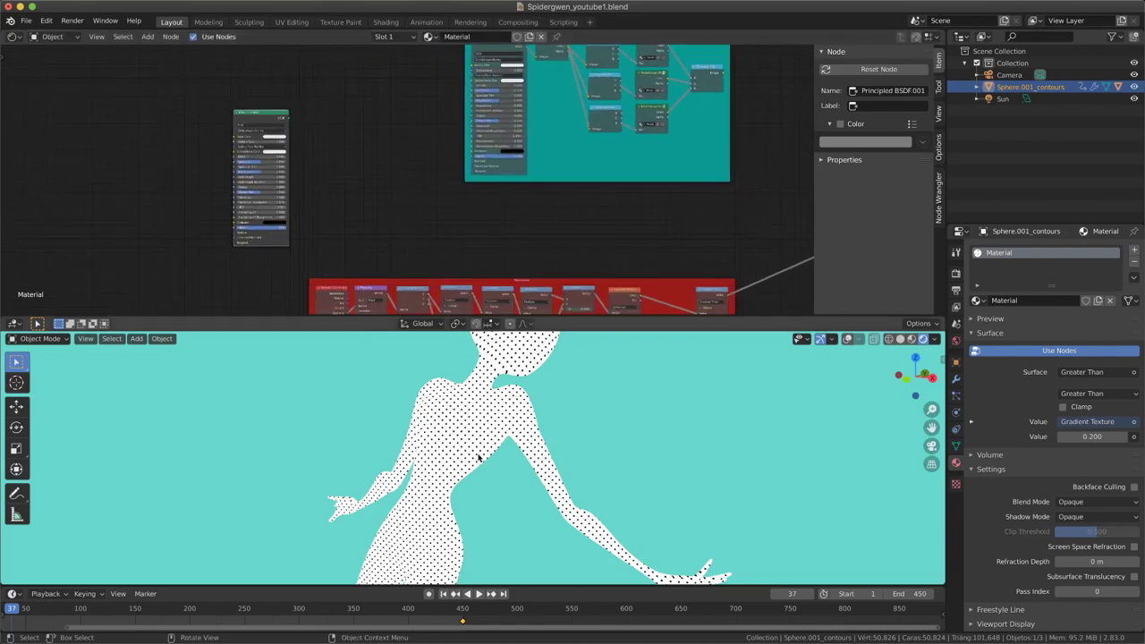
scroll(475, 452, "down", 2)
scroll(475, 448, "down", 1)
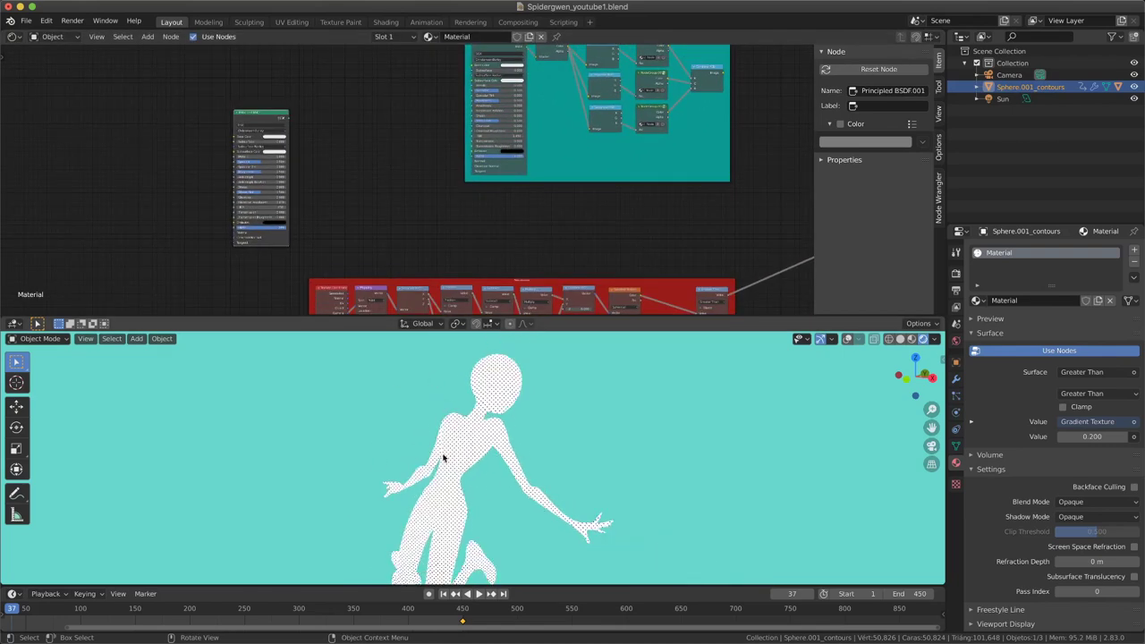
scroll(477, 452, "up", 1)
scroll(466, 403, "up", 1)
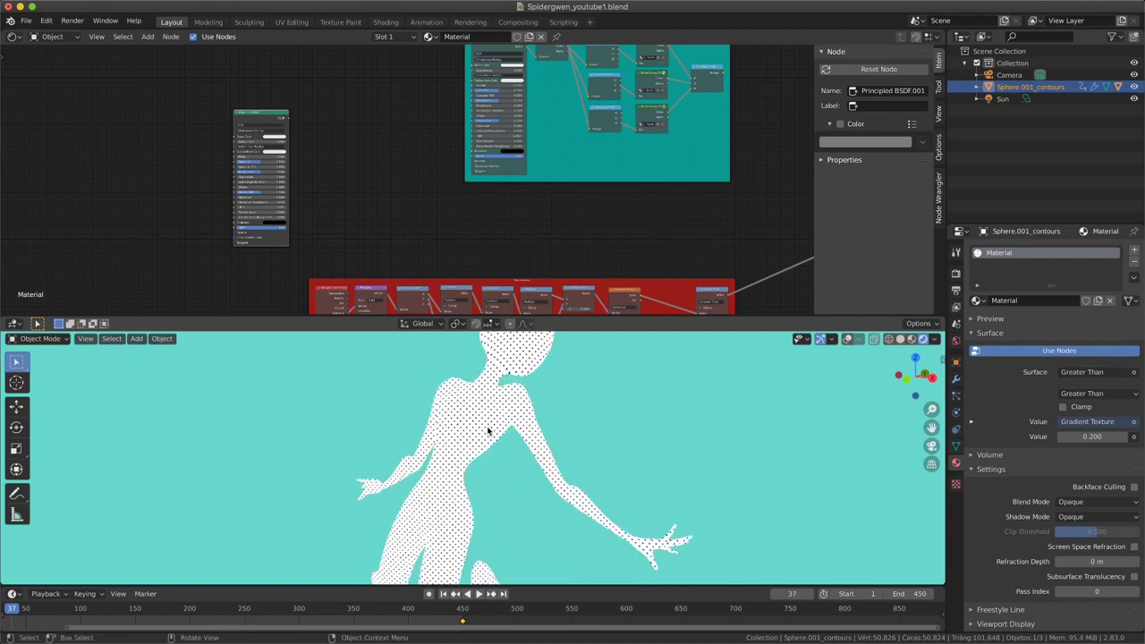
scroll(438, 367, "up", 2)
scroll(296, 157, "up", 1)
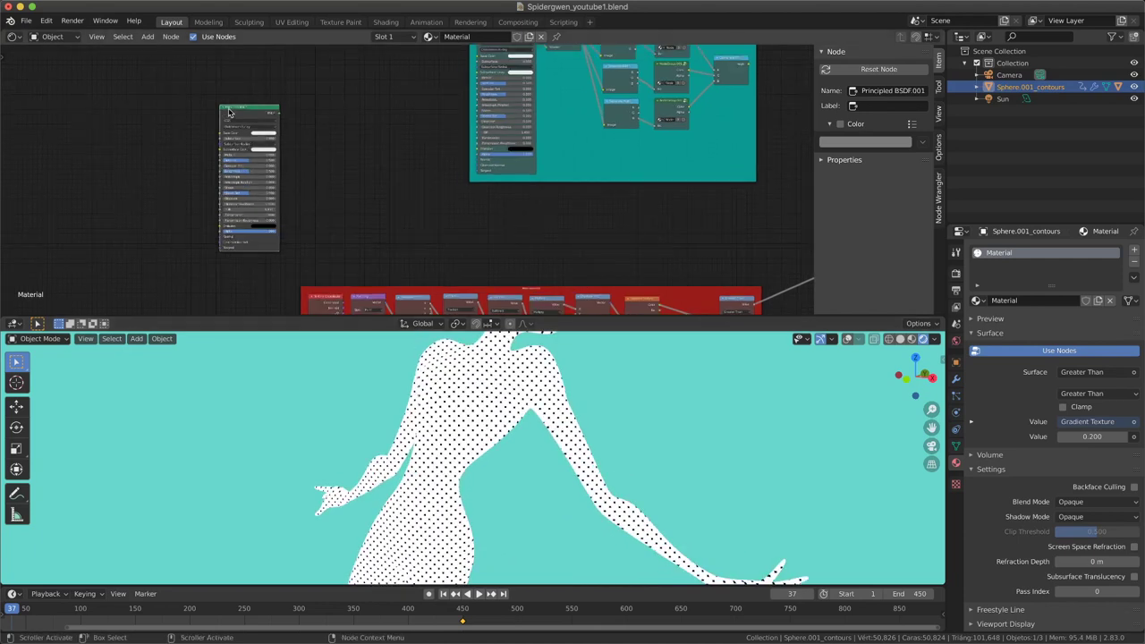
Add a Shader to RGB node and link the new BSDF output into its Shader input
key("shift+a")
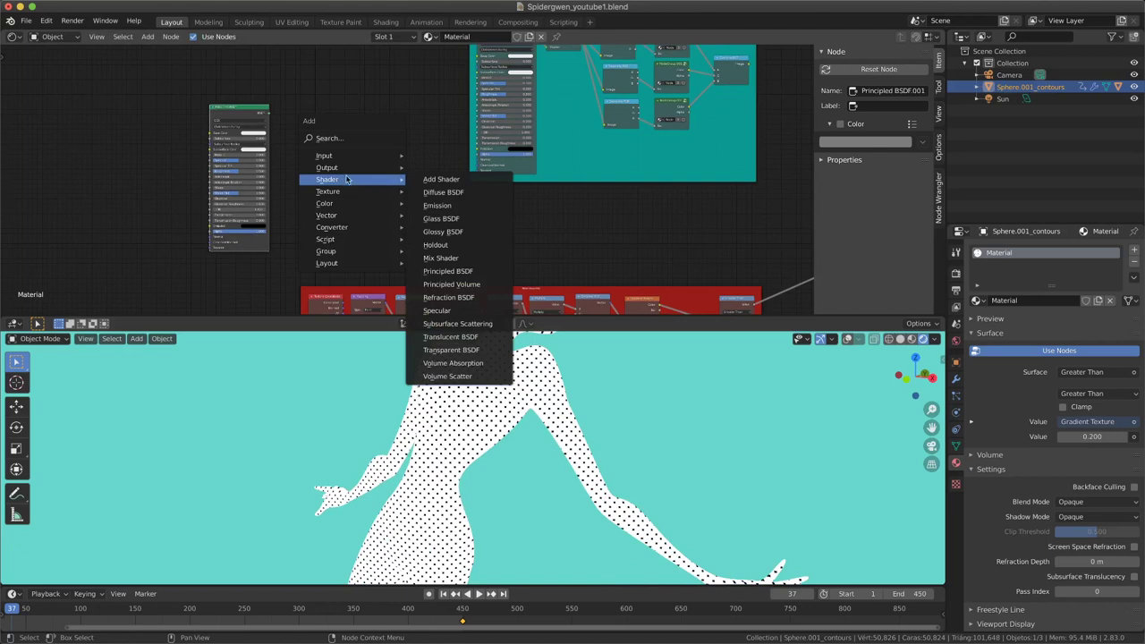
left_click(353, 140)
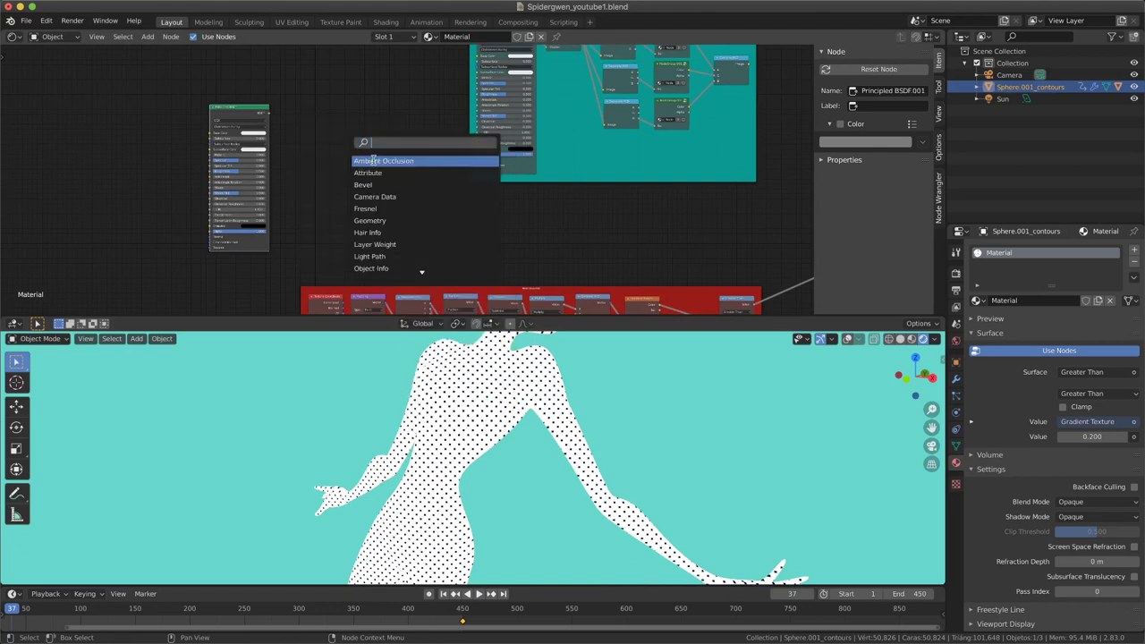
type("shader")
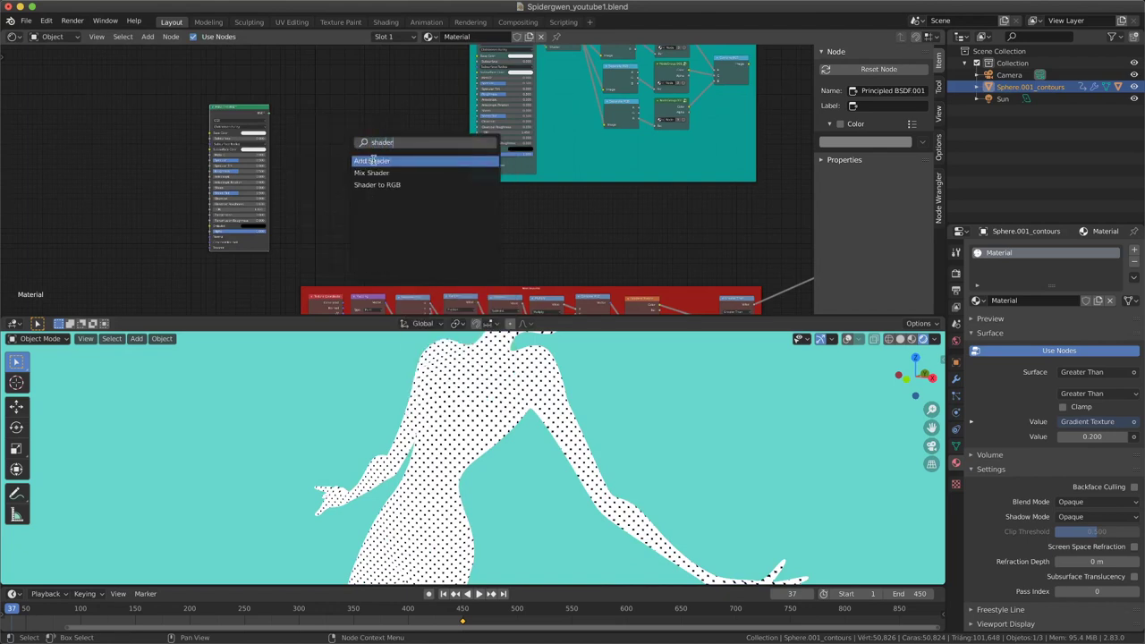
left_click(368, 185)
left_click(315, 228)
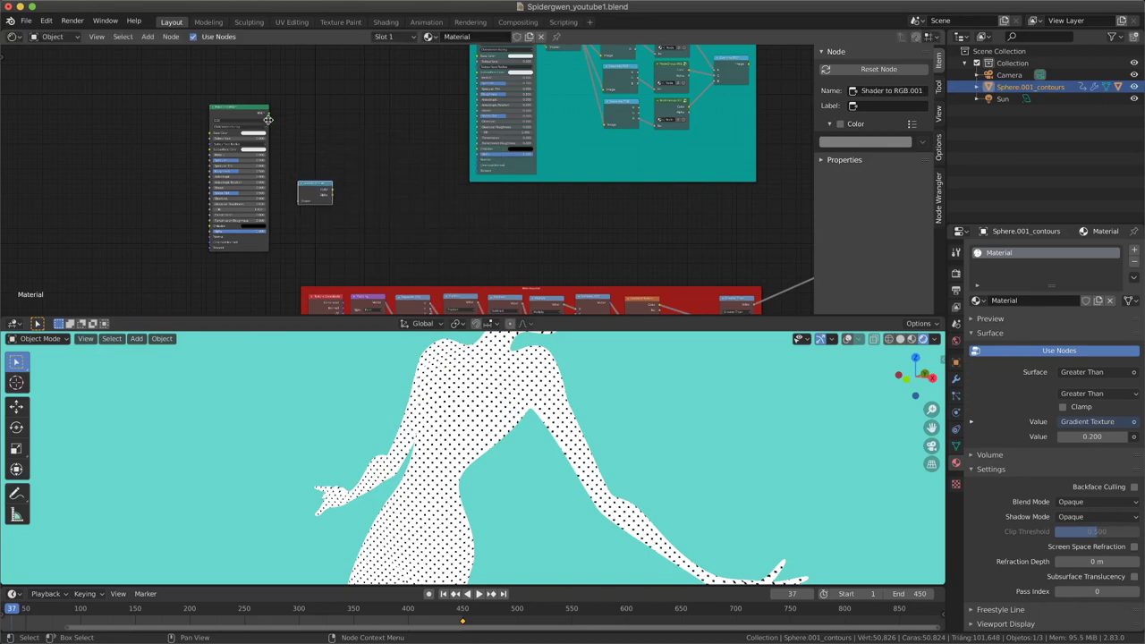
left_click_drag(271, 115, 276, 128)
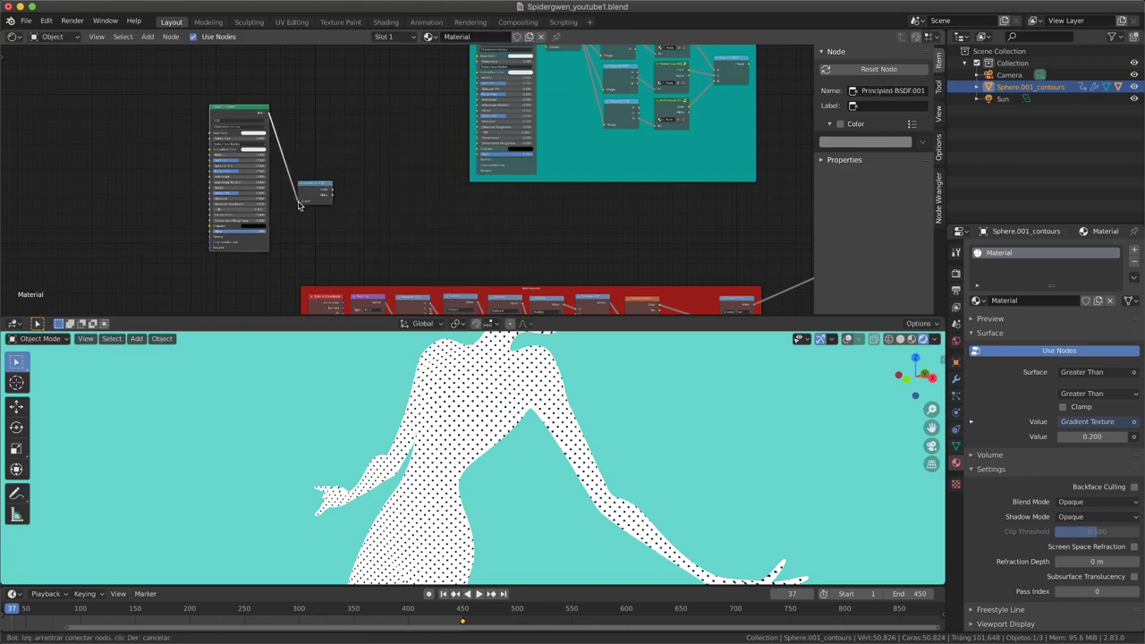
left_click_drag(300, 205, 302, 193)
scroll(313, 188, "down", 2)
scroll(313, 188, "right", 2)
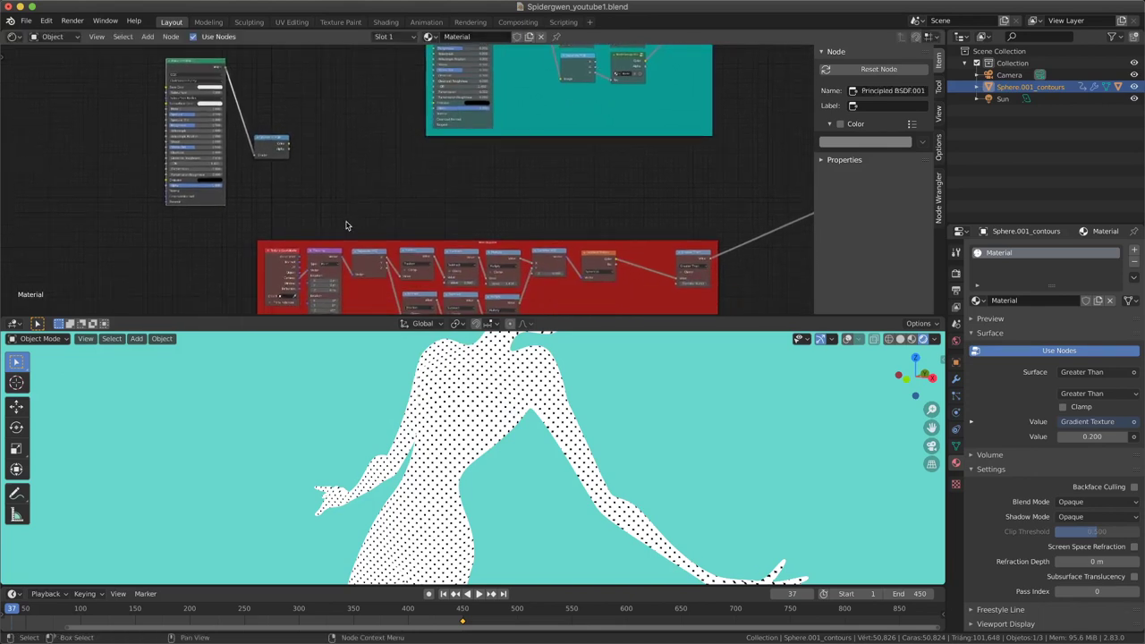
scroll(373, 212, "up", 1)
scroll(320, 199, "up", 2)
Link the Shader to RGB Color output into Greater Than and check the halftone shading on the figure
left_click(154, 109)
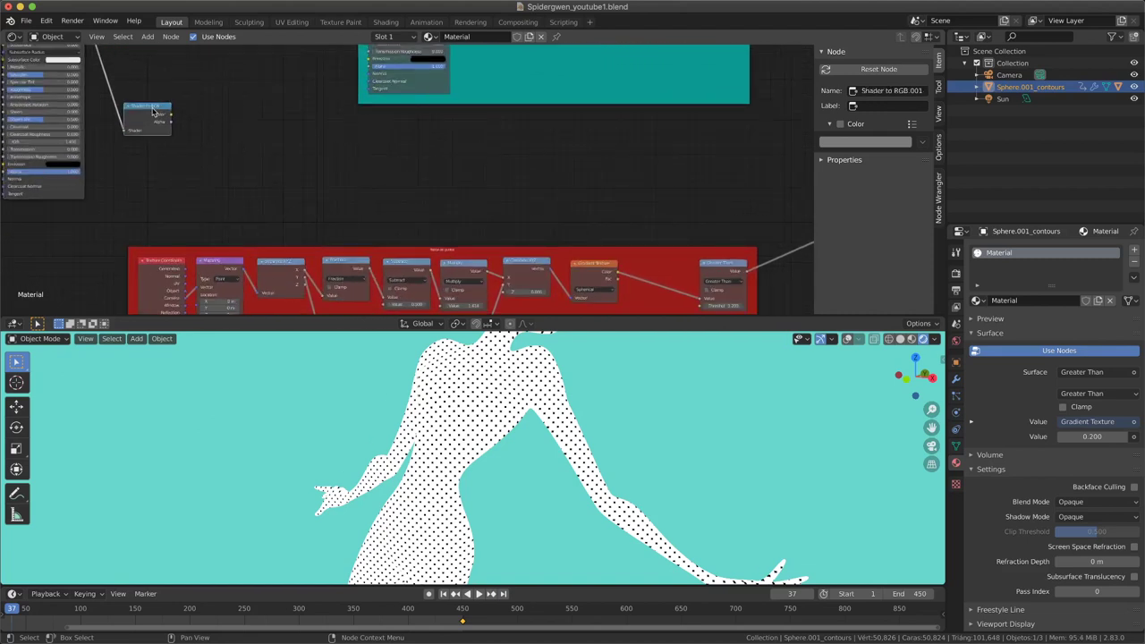
left_click_drag(154, 110, 146, 179)
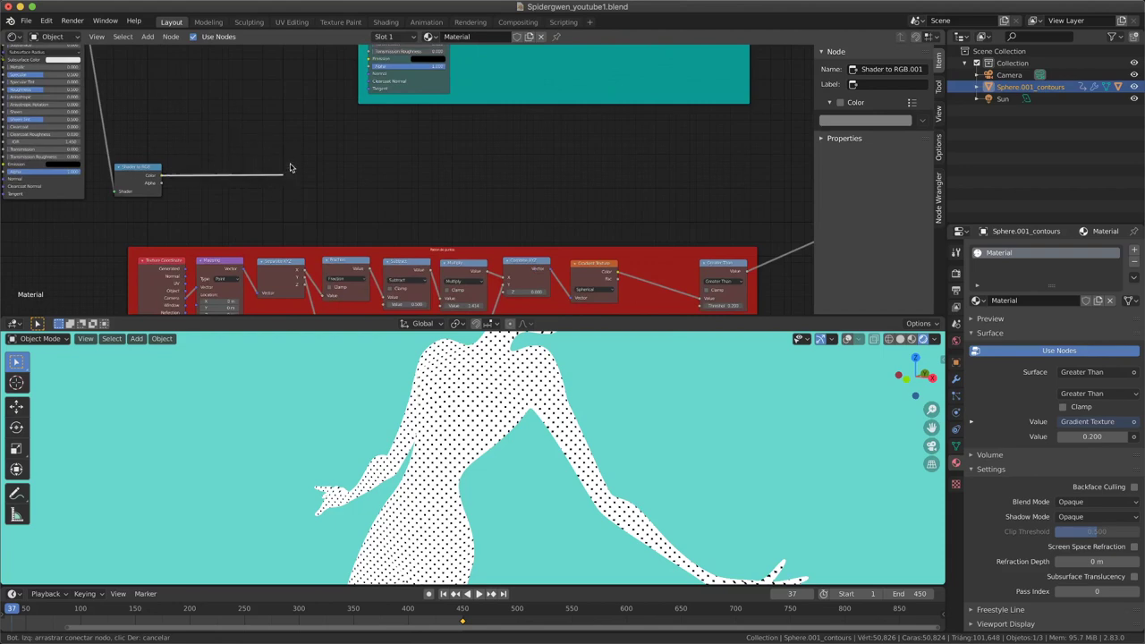
left_click_drag(289, 168, 700, 306)
scroll(527, 423, "down", 5)
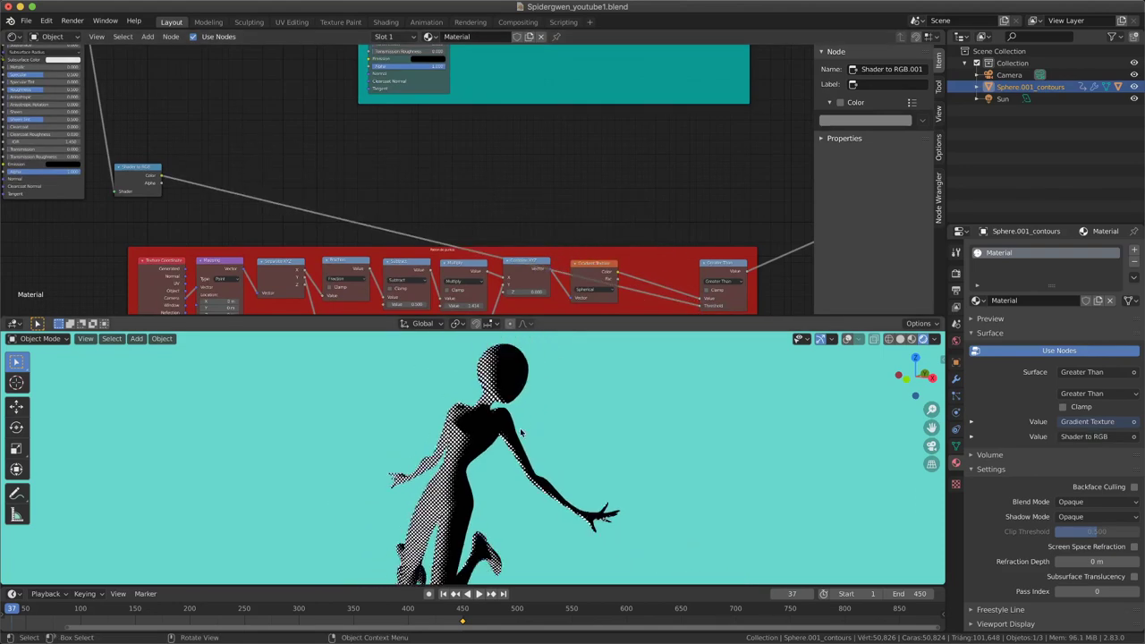
middle_click_drag(520, 427, 508, 415)
scroll(468, 507, "up", 5)
mouse_move(467, 508)
middle_mouse_down()
mouse_move(409, 461)
mouse_move(613, 466)
mouse_move(457, 448)
mouse_move(519, 429)
middle_mouse_up()
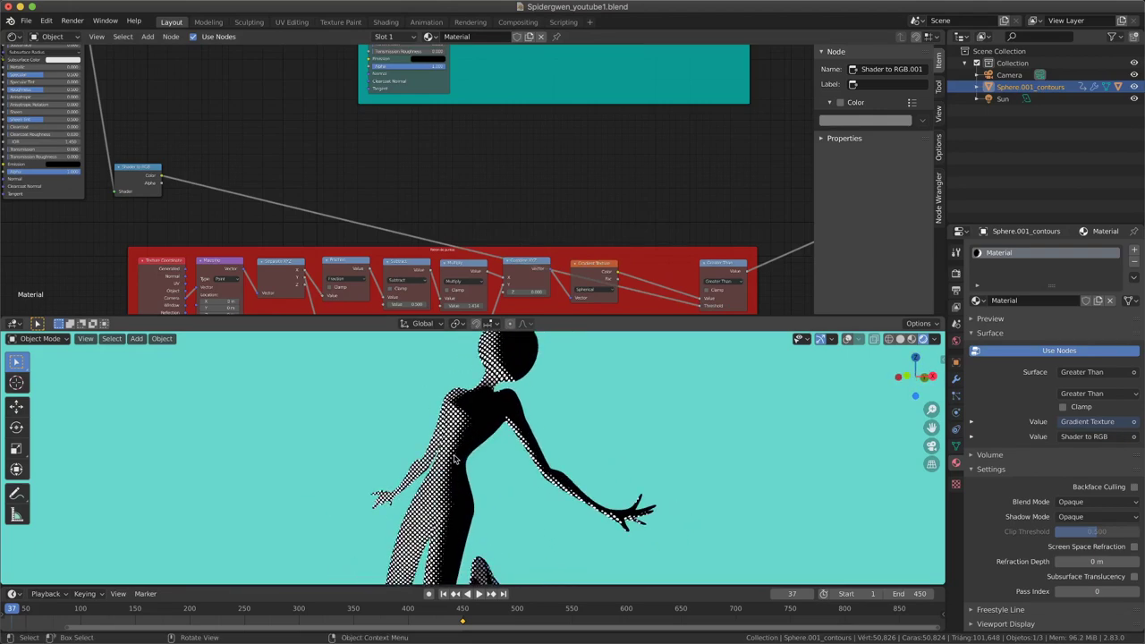
mouse_move(636, 270)
middle_mouse_down()
mouse_move(598, 235)
mouse_move(603, 210)
middle_mouse_up()
scroll(598, 234, "up", 2)
Insert an Invert node after the Gradient Texture and swap the Greater Than input links
key("shift+a")
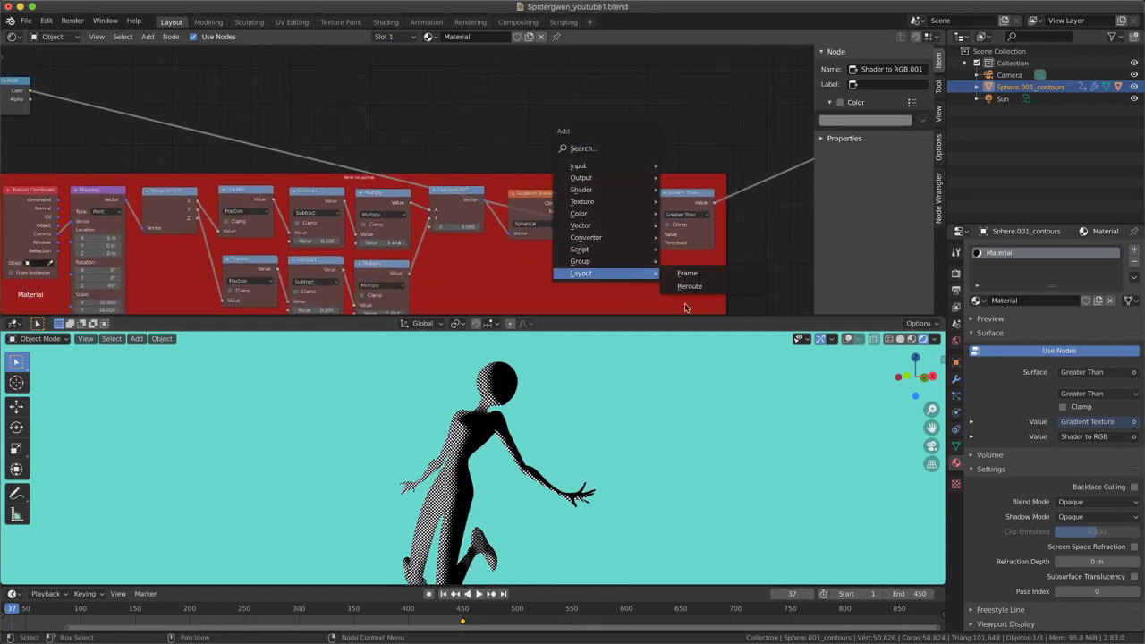
left_click(590, 301)
key("shift+a")
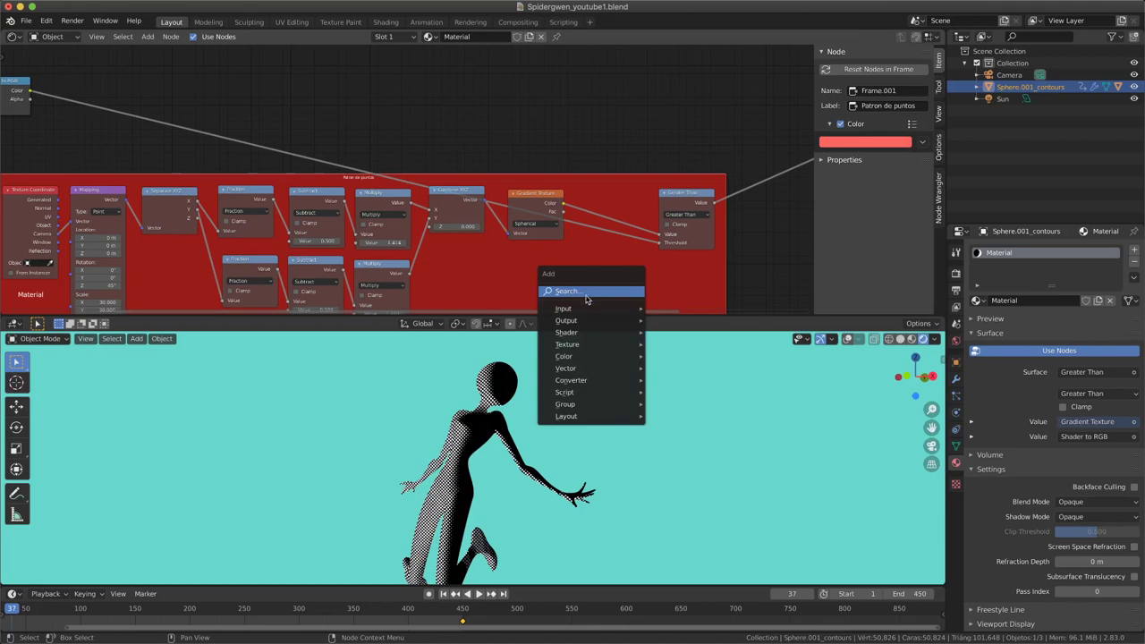
left_click(587, 292)
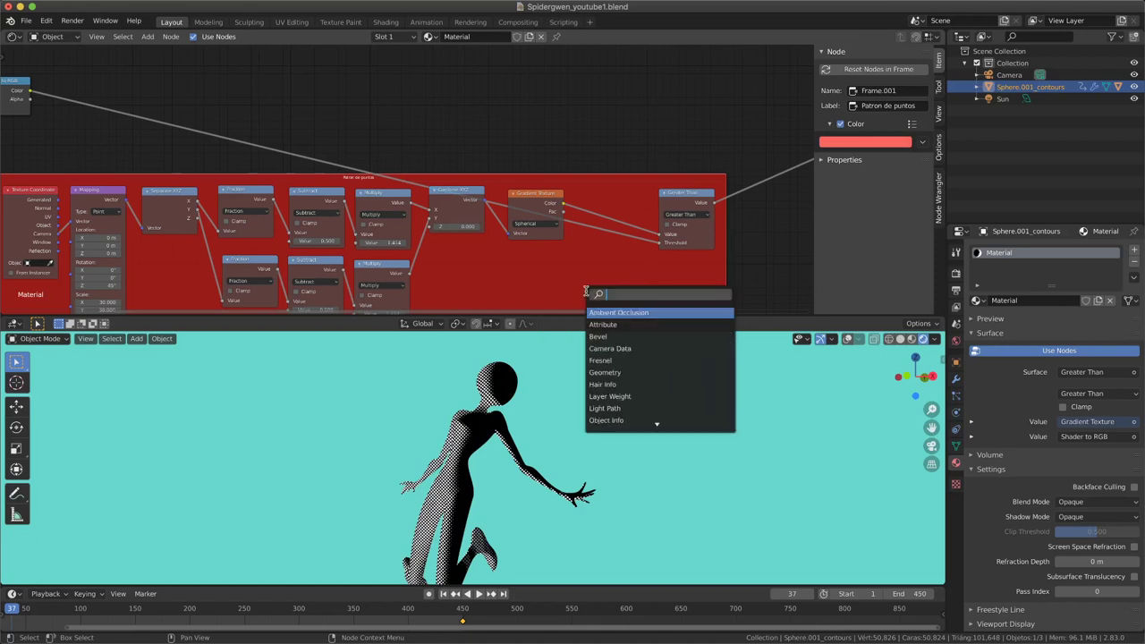
type("invert")
key("Return")
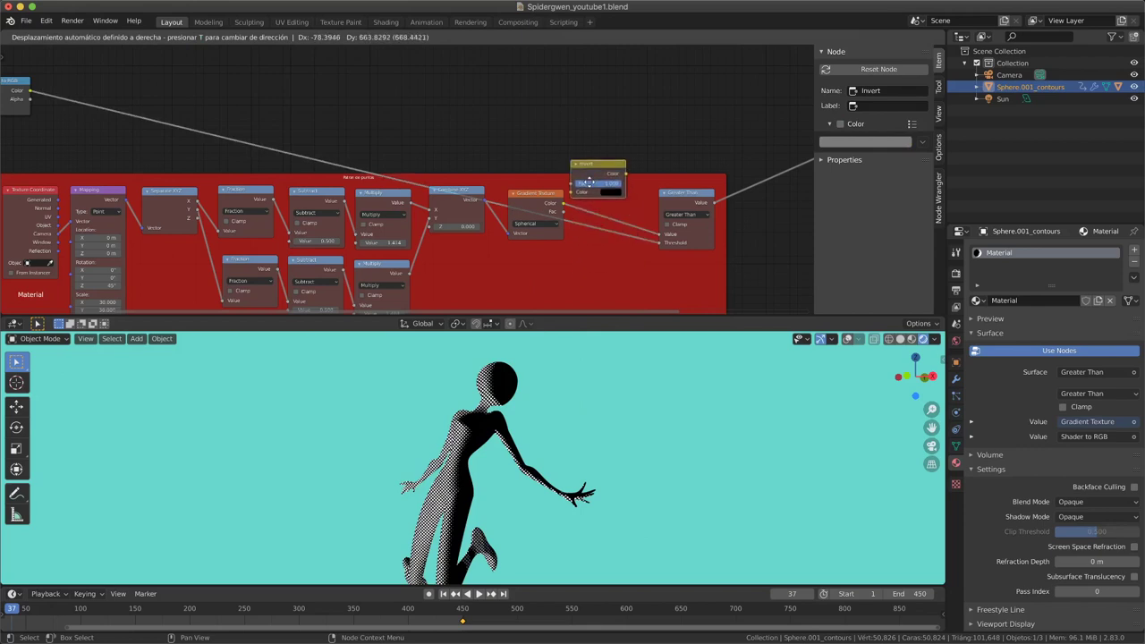
left_click(600, 192)
left_click(529, 199)
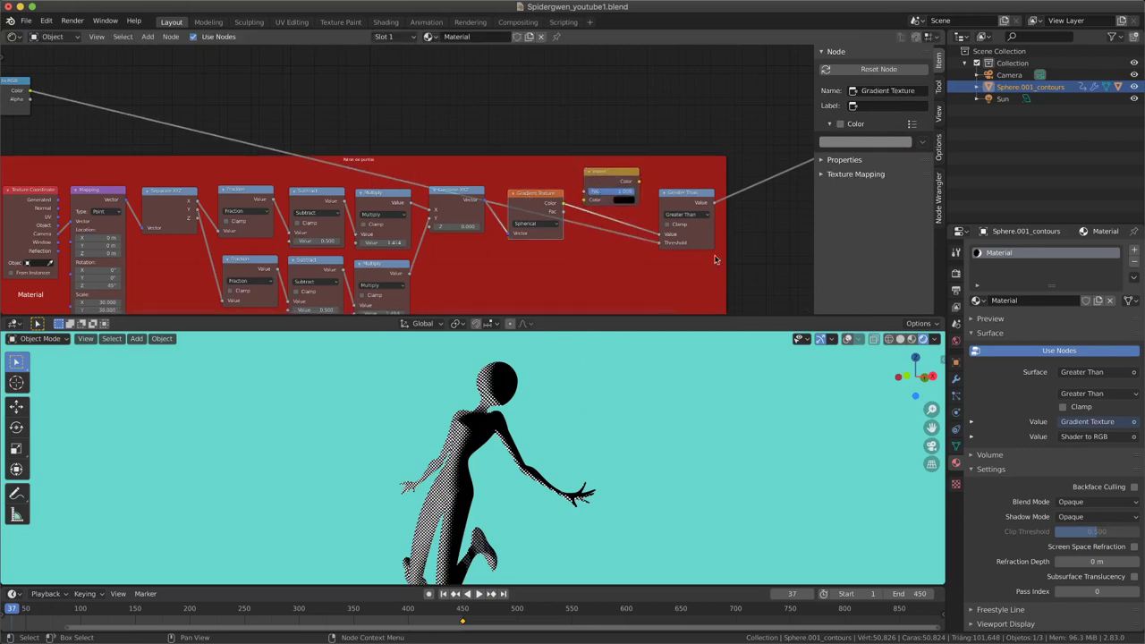
left_click_drag(611, 181, 614, 204)
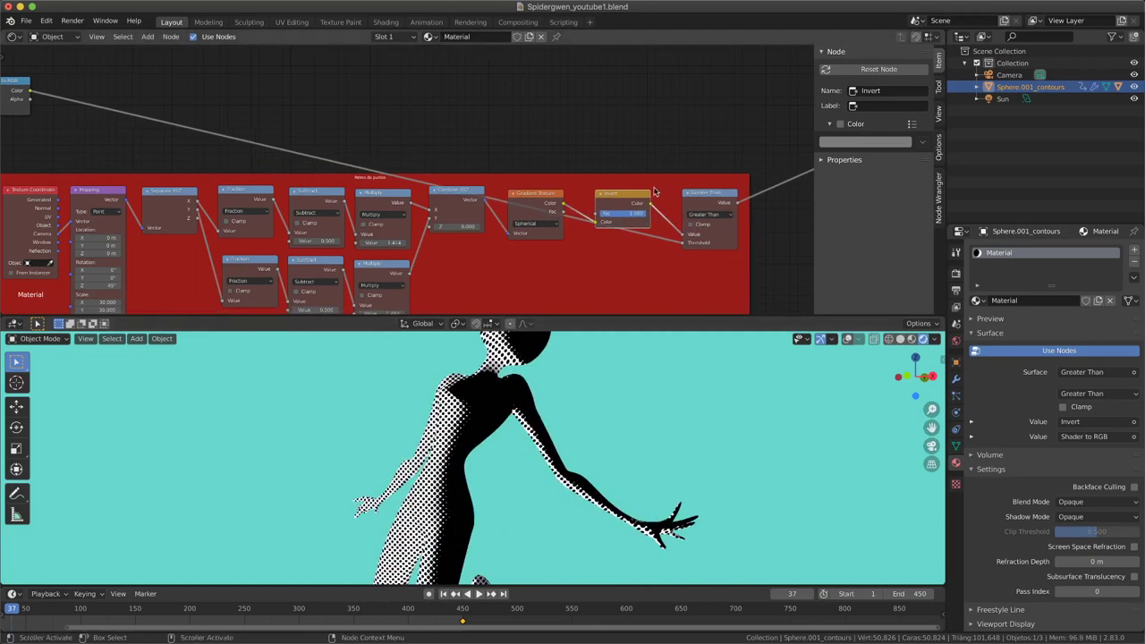
left_click_drag(680, 247, 686, 236)
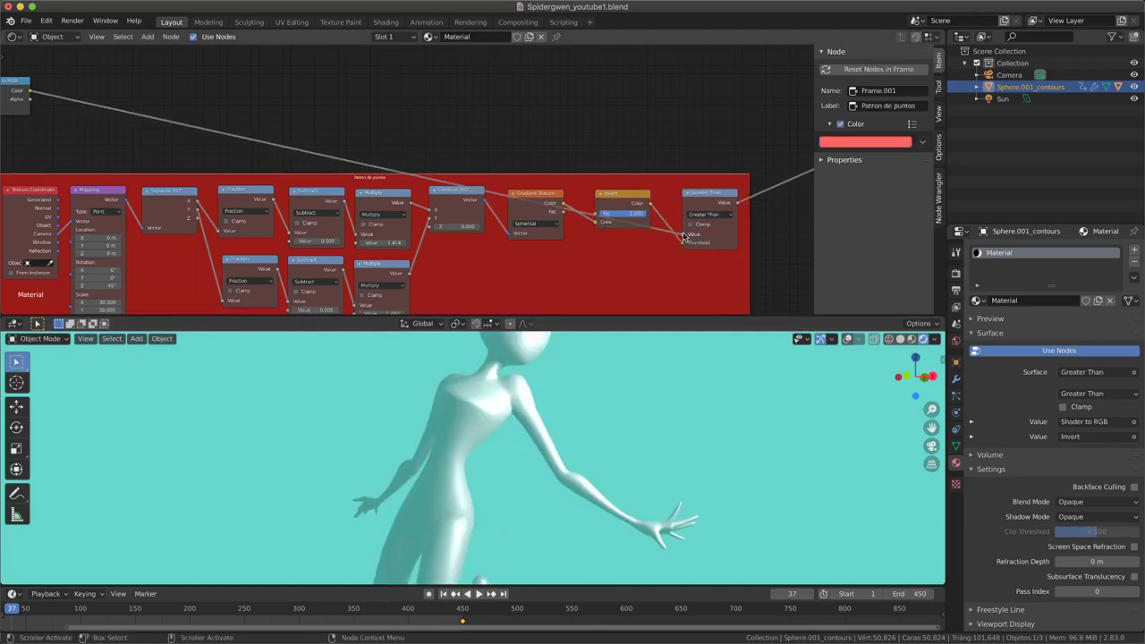
left_click_drag(606, 195, 615, 249)
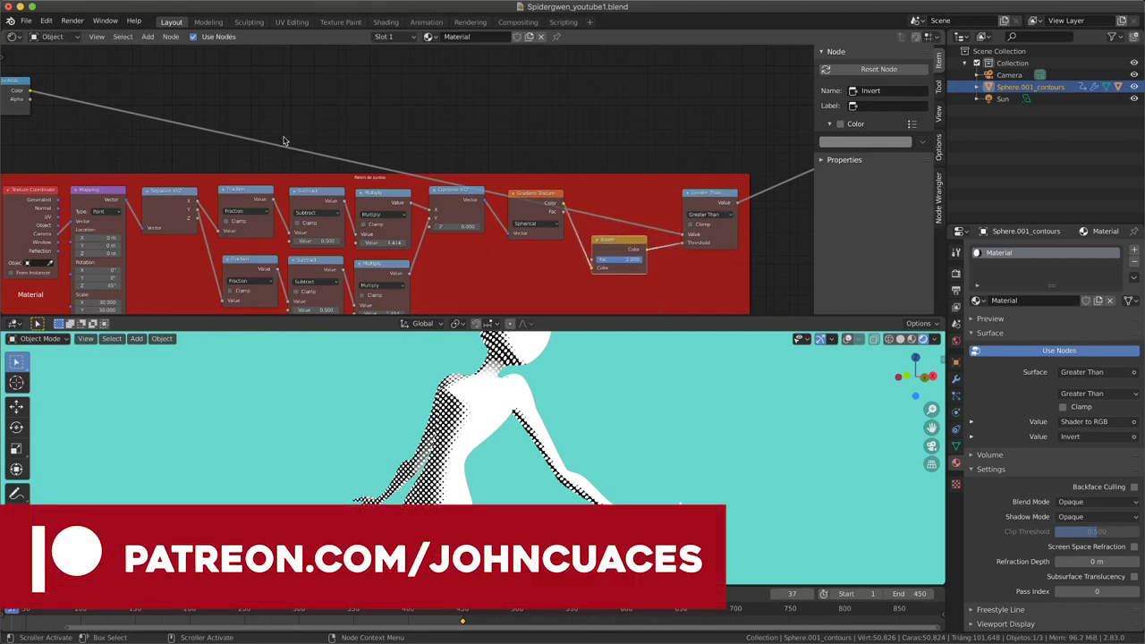
Move Shader to RGB above the dot frame, re-enable viewport overlays and select the Sun light
scroll(284, 141, "down", 1)
left_click_drag(65, 97, 578, 134)
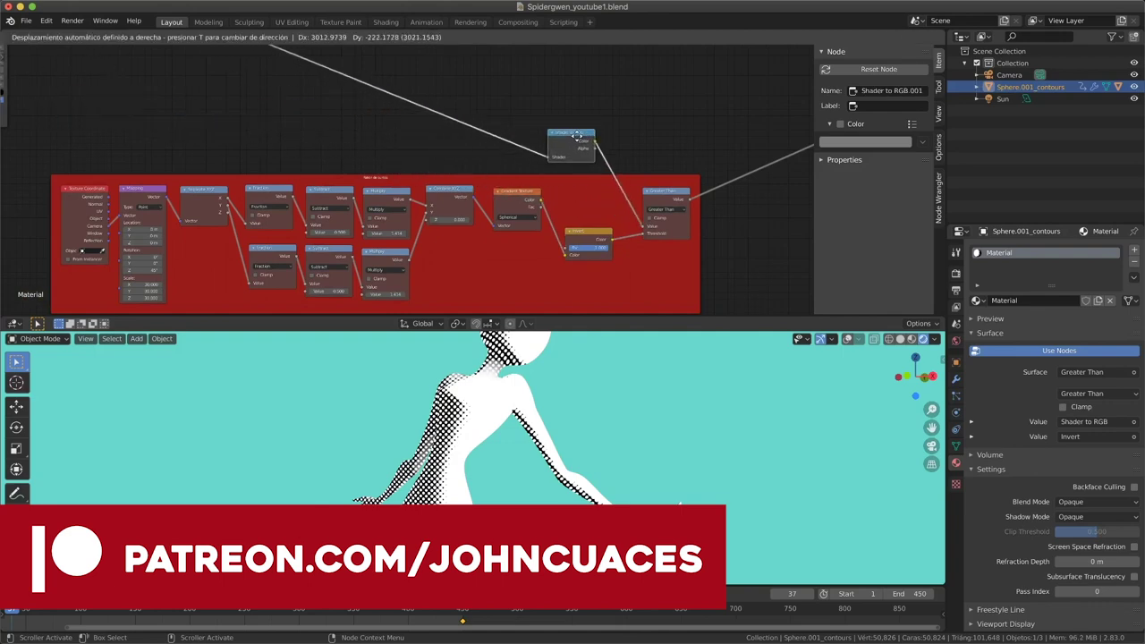
mouse_move(501, 421)
middle_mouse_down()
mouse_move(468, 448)
mouse_move(599, 440)
mouse_move(416, 421)
middle_mouse_up()
scroll(537, 447, "up", 3)
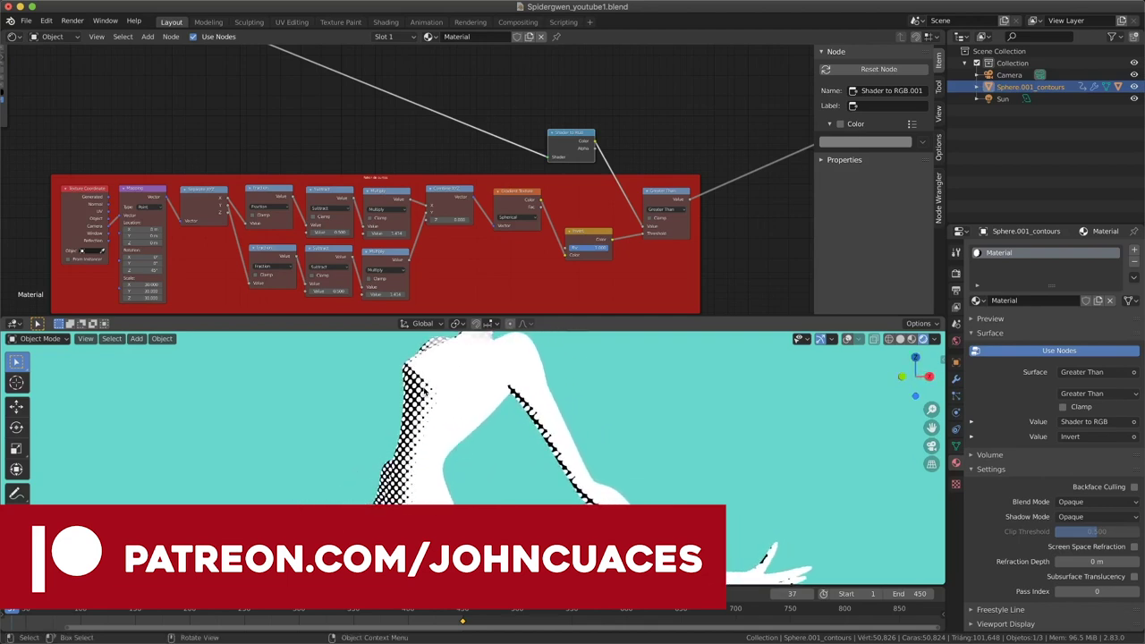
scroll(436, 390, "down", 5)
middle_click_drag(437, 390, 528, 417)
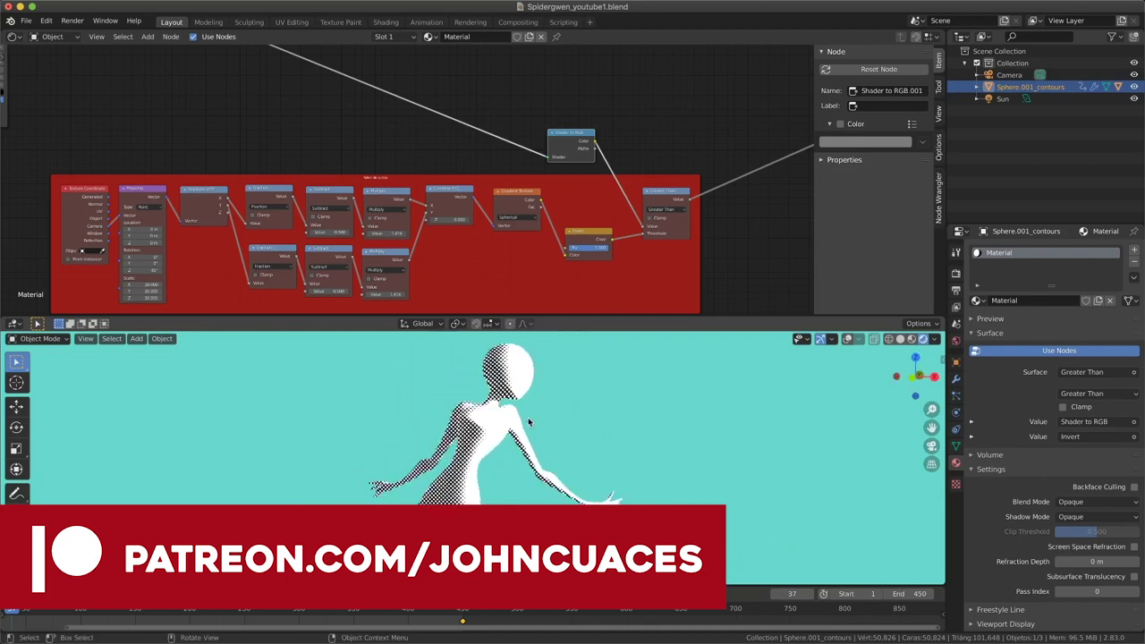
scroll(588, 444, "down", 2)
left_click(851, 340)
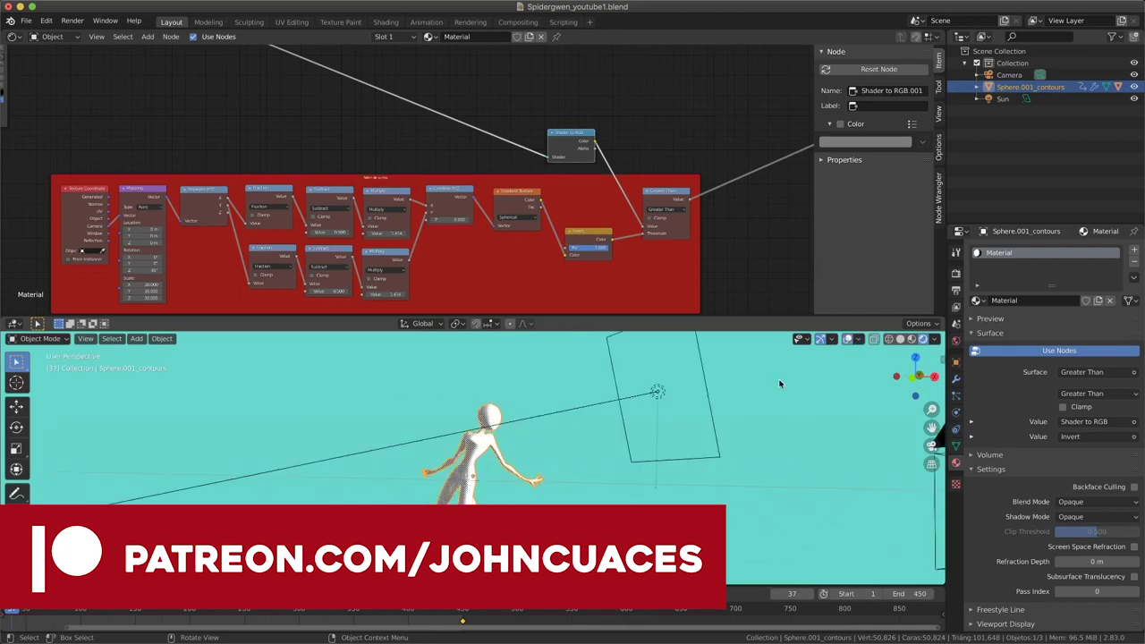
left_click(653, 391)
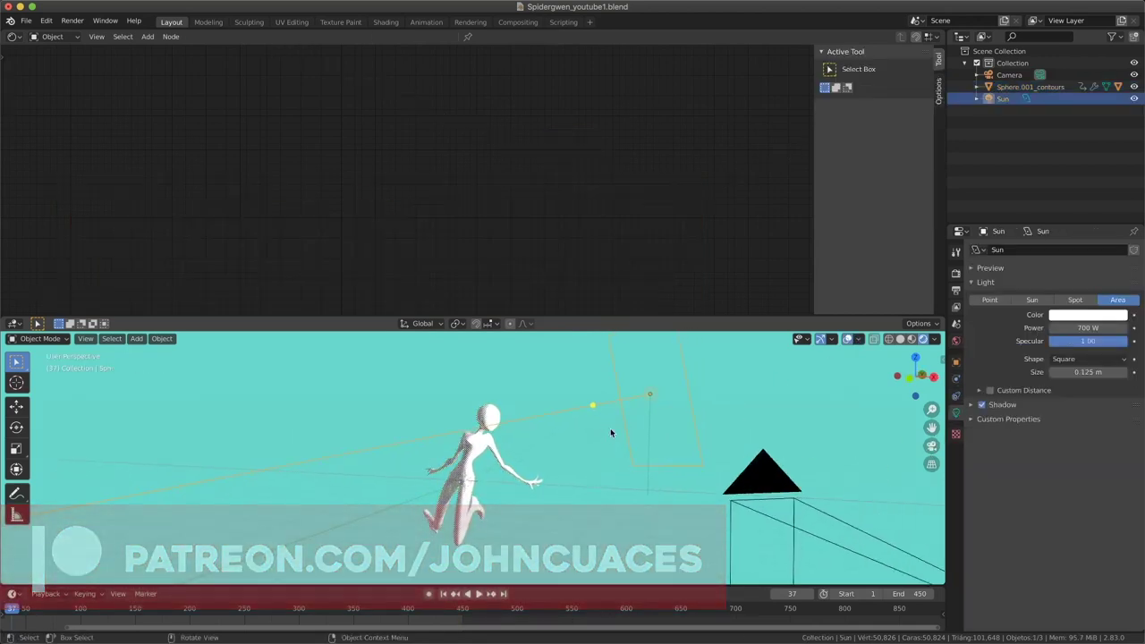
Zoom into the node tree, duplicate the Mapping and Math nodes, then undo the duplication
scroll(276, 259, "up", 2)
scroll(286, 255, "up", 2)
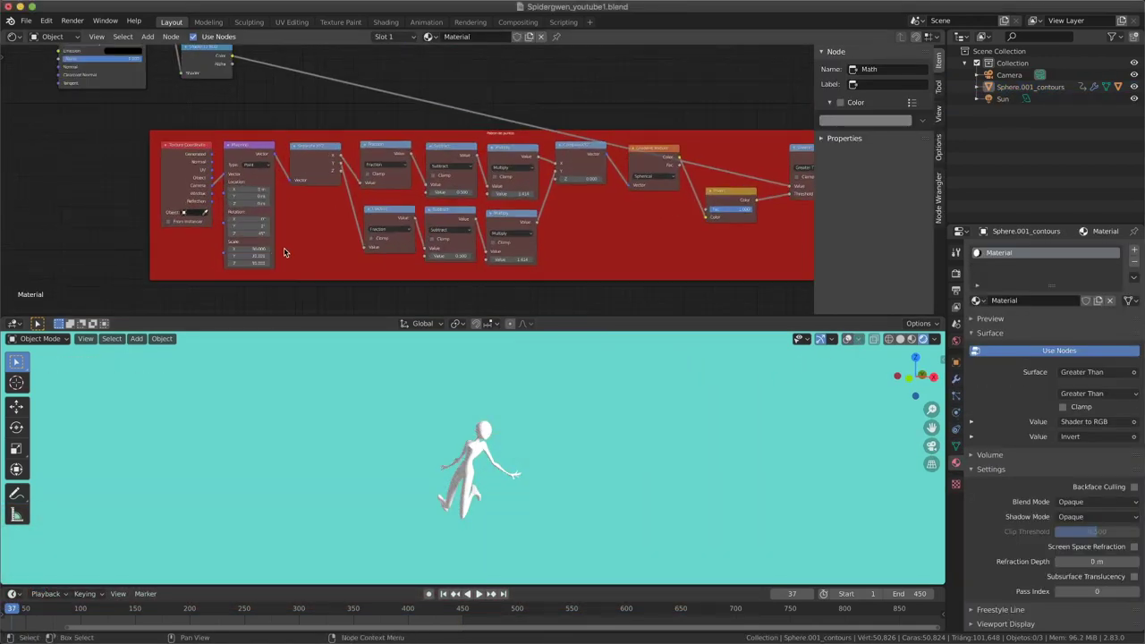
scroll(484, 412, "up", 3)
scroll(434, 453, "up", 3)
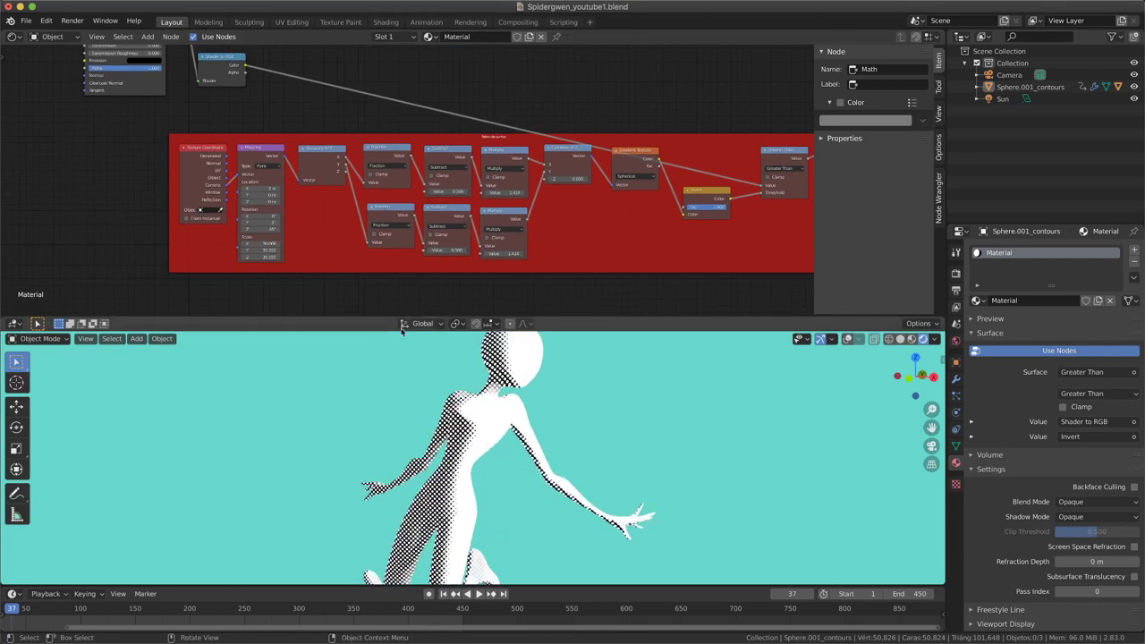
scroll(195, 158, "up", 1)
left_click(231, 151)
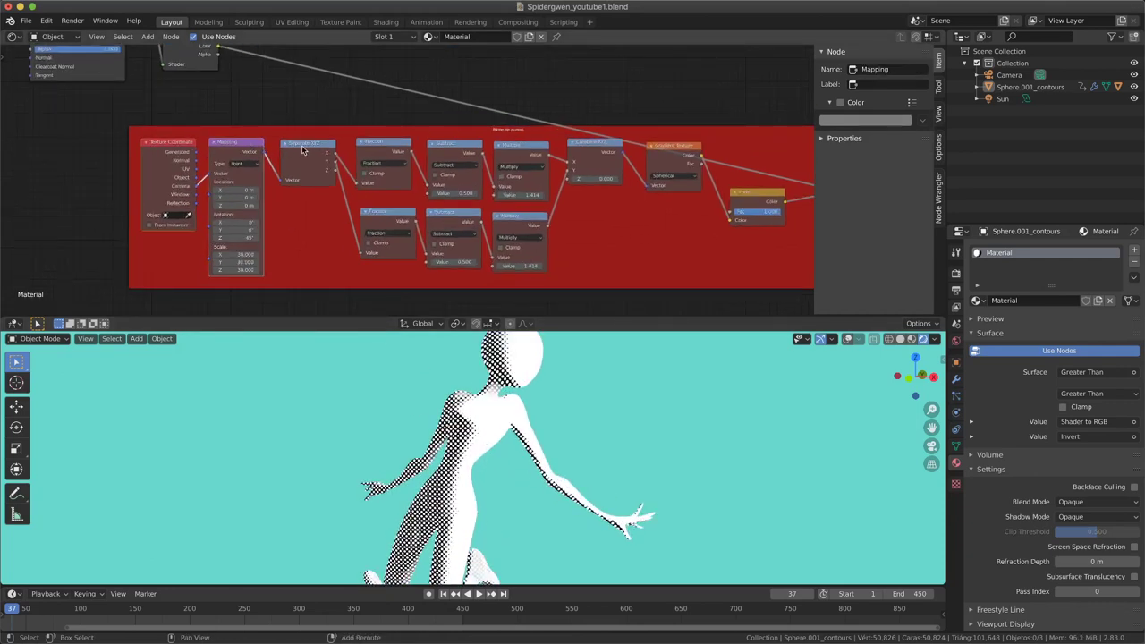
left_click(368, 145)
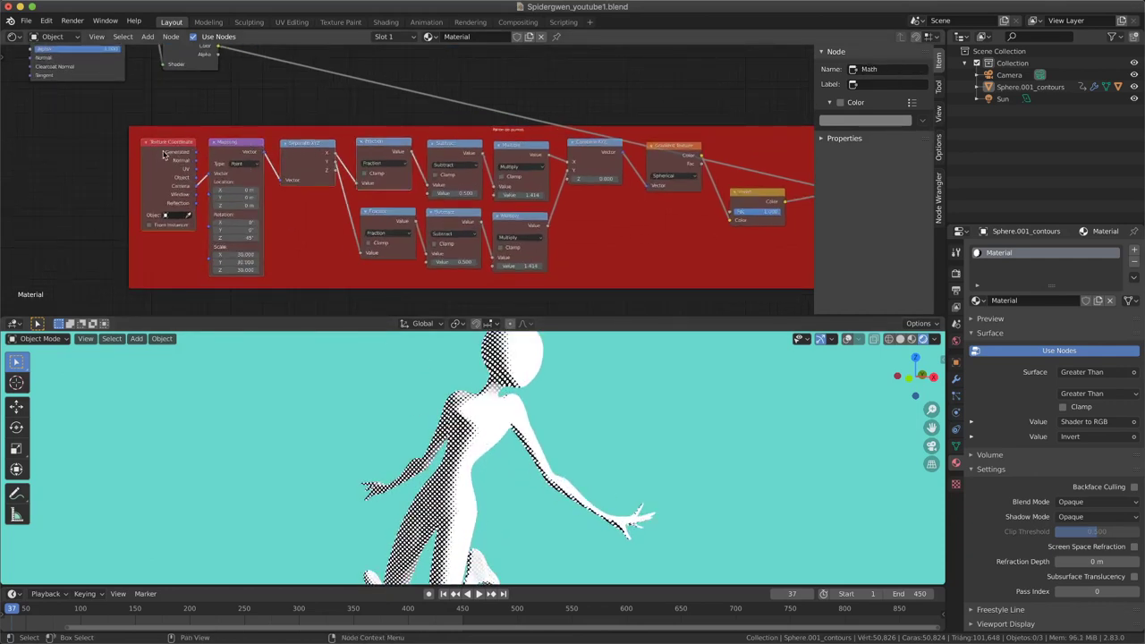
key("shift+d")
left_click(454, 87)
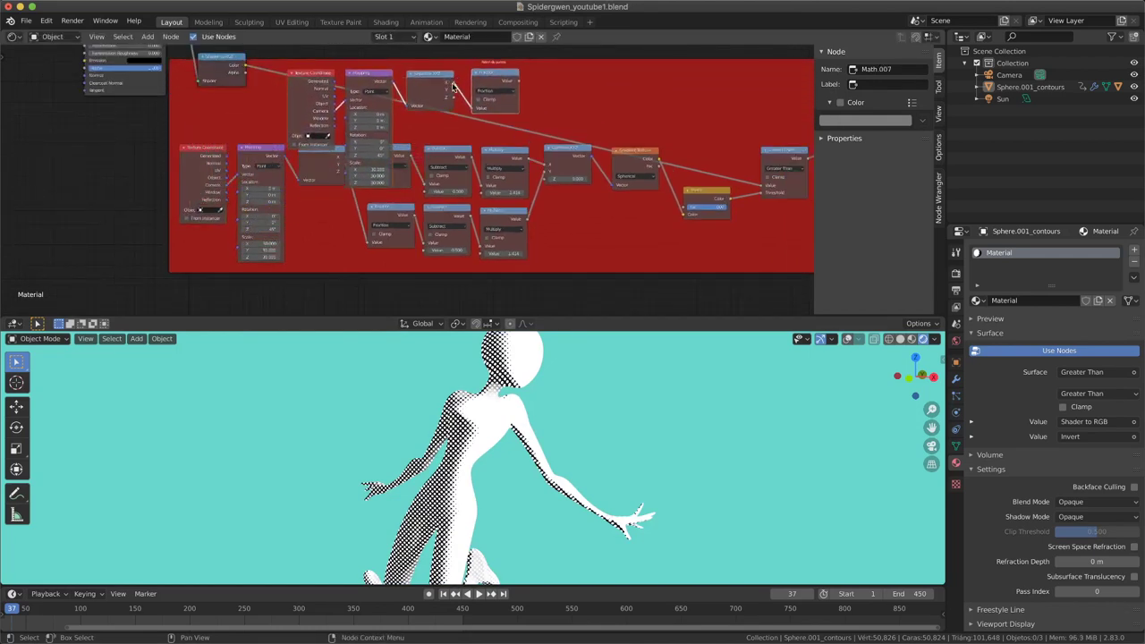
middle_click_drag(453, 87, 403, 231)
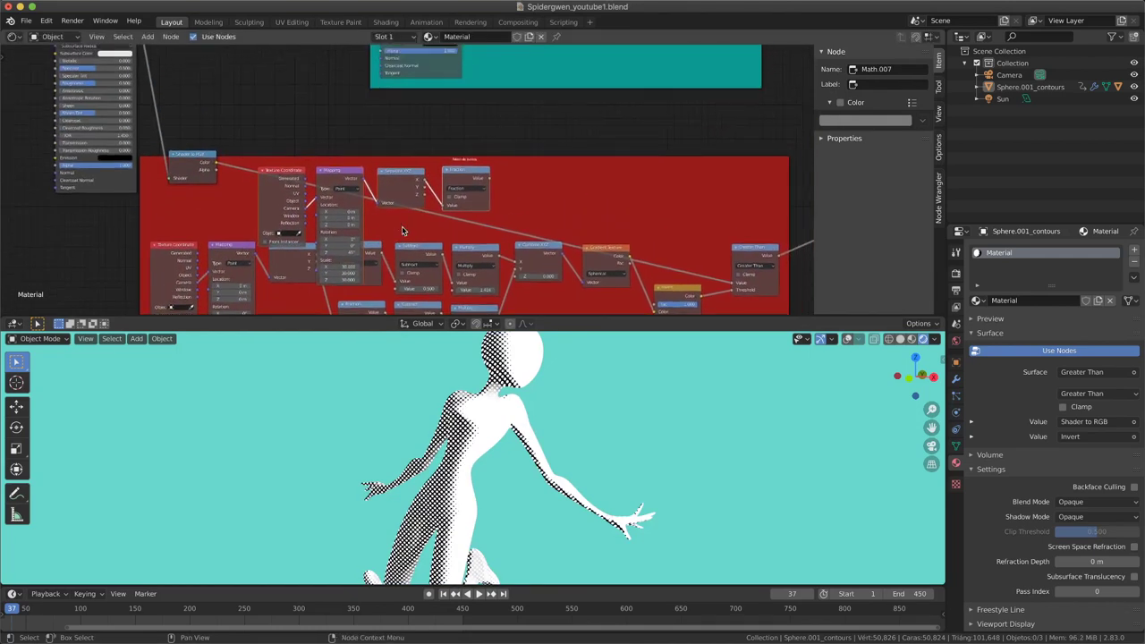
key("ctrl+z")
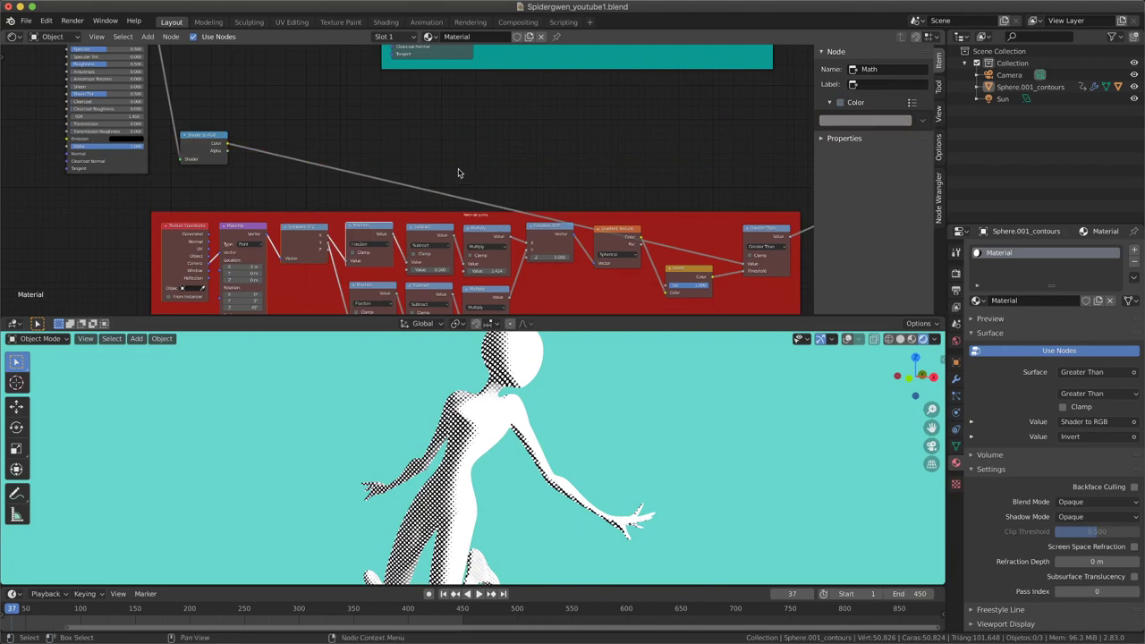
Add a Texture Coordinate node to the tree
key("shift+a")
left_click(457, 168)
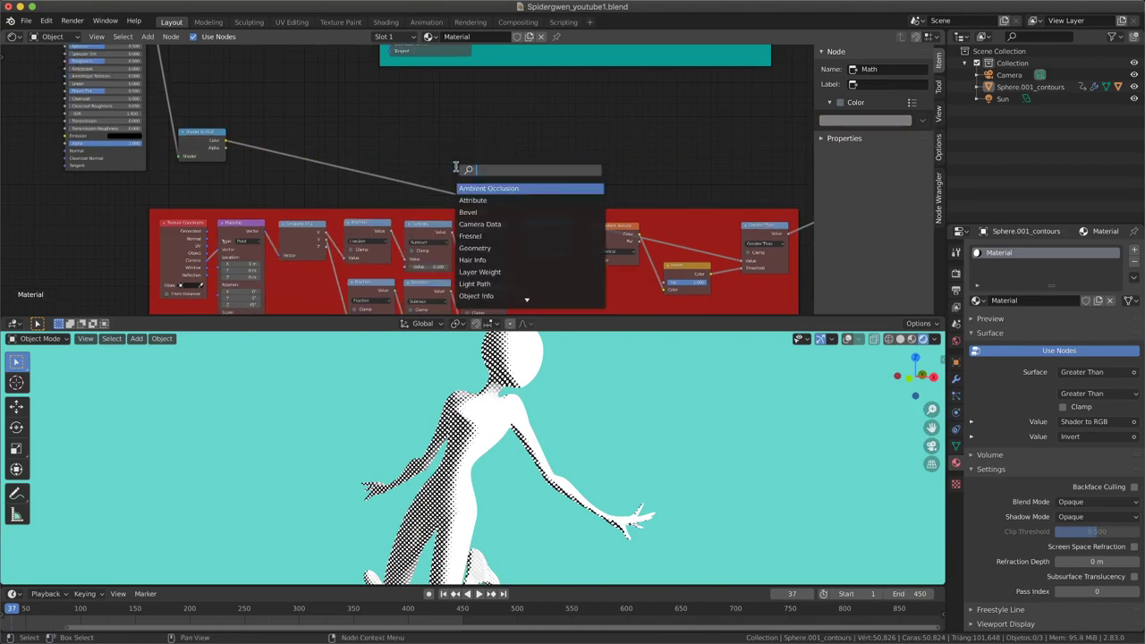
type("textur")
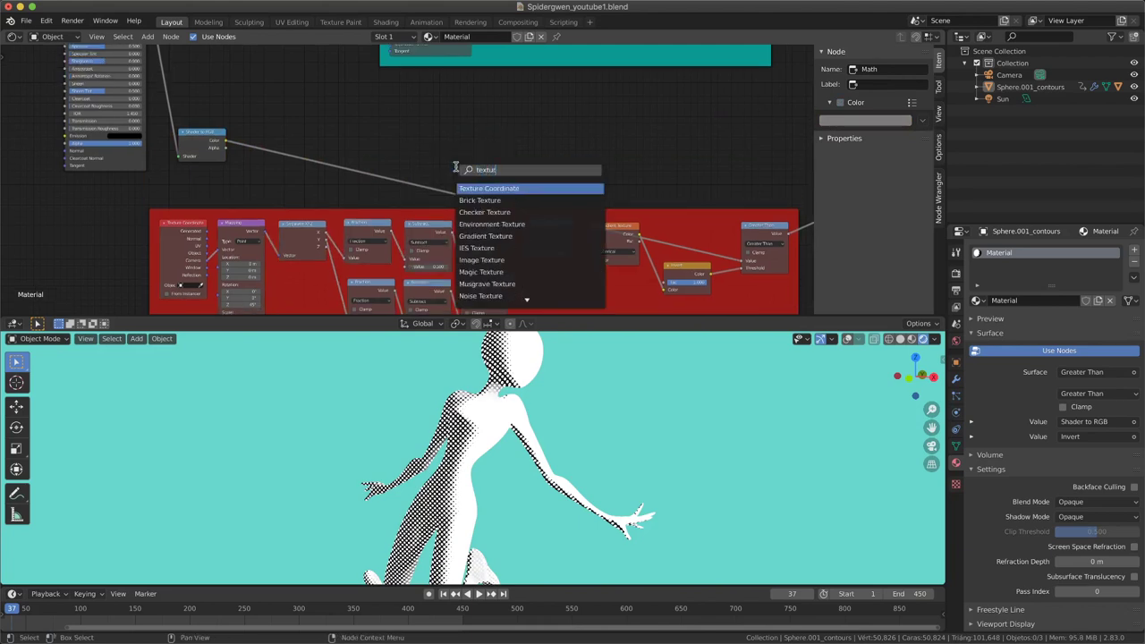
left_click(472, 188)
left_click(335, 121)
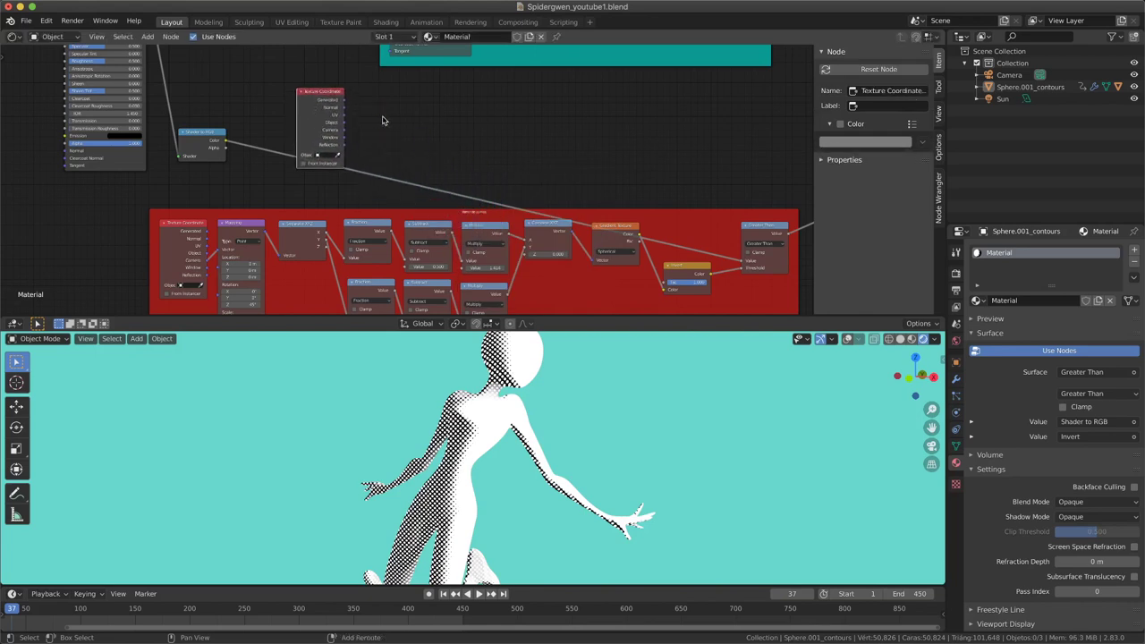
Add a Mapping node without links to Greater Than and move Texture Coordinate below the red frame
key("shift+a")
left_click(391, 123)
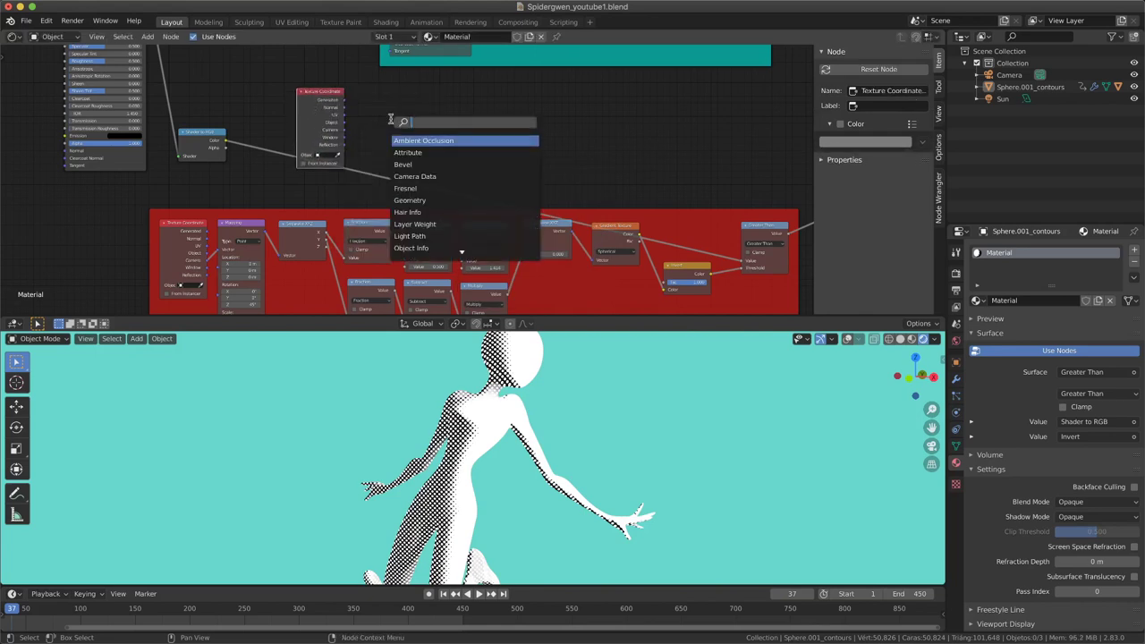
type("ma")
left_click(410, 189)
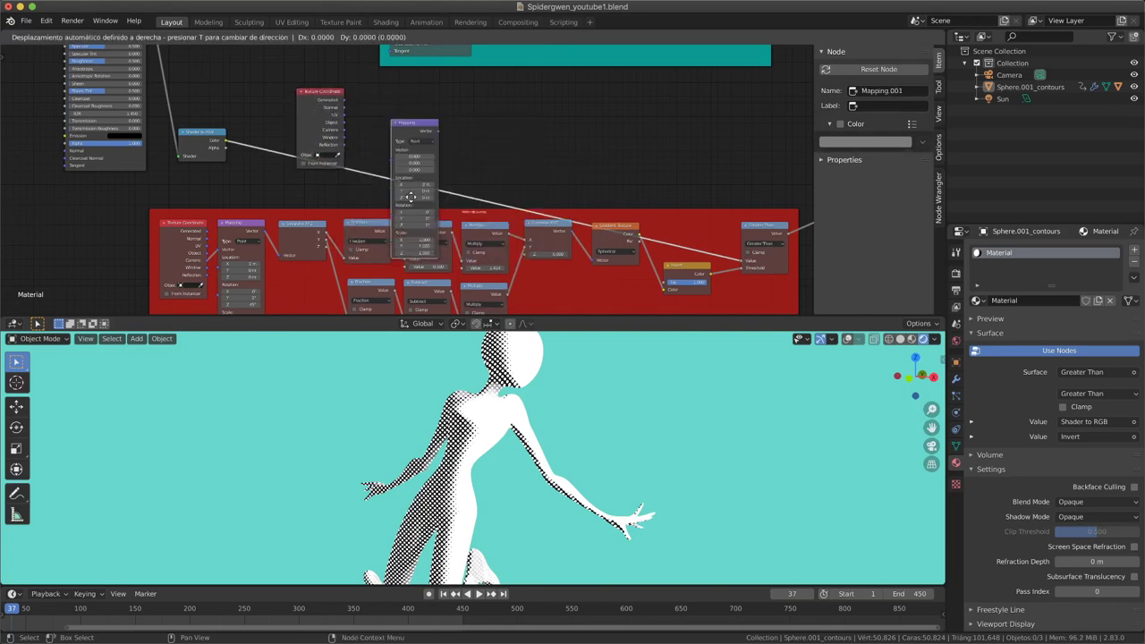
left_click(386, 163)
key("ctrl+z")
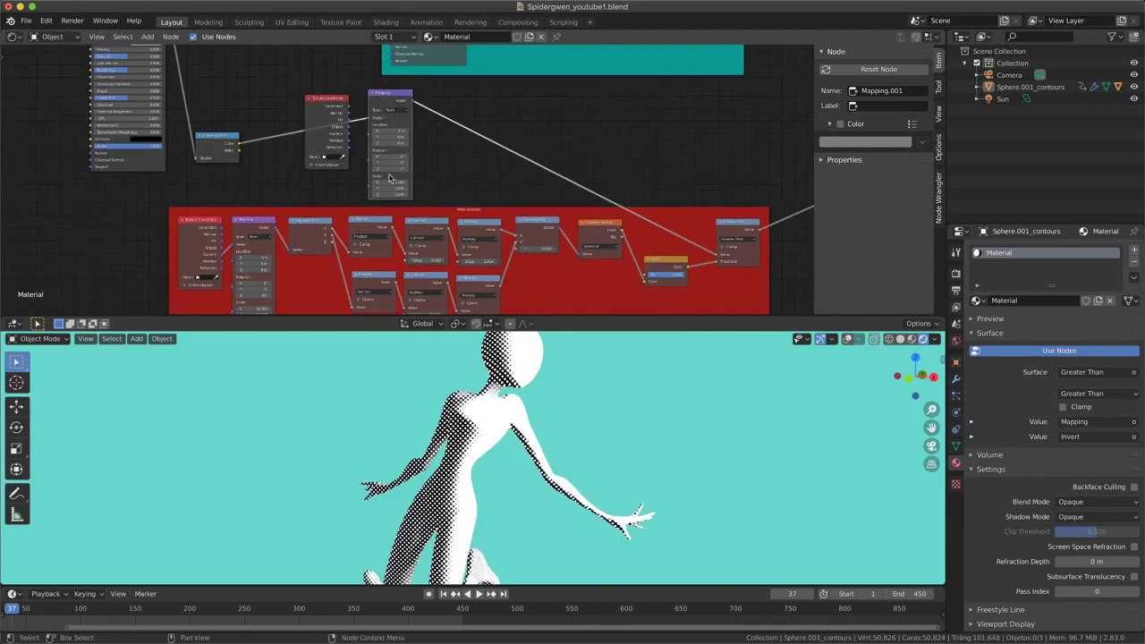
key("g")
left_click(522, 113)
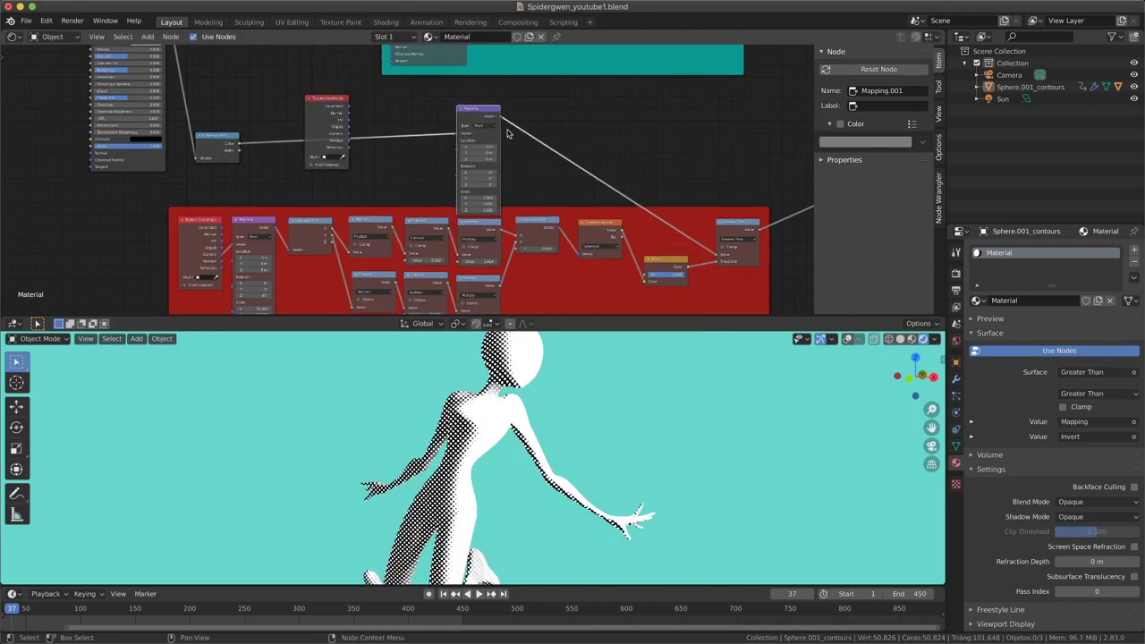
key("ctrl+z")
scroll(412, 157, "down", 2)
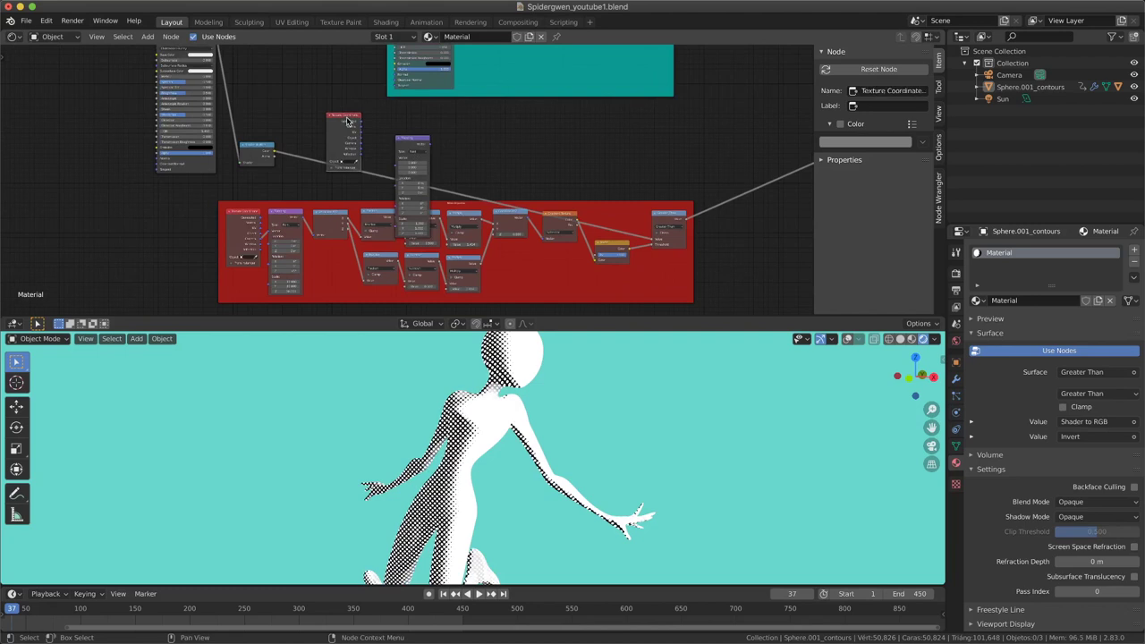
mouse_move(348, 121)
left_mouse_down()
mouse_move(459, 79)
mouse_move(465, 215)
left_mouse_up()
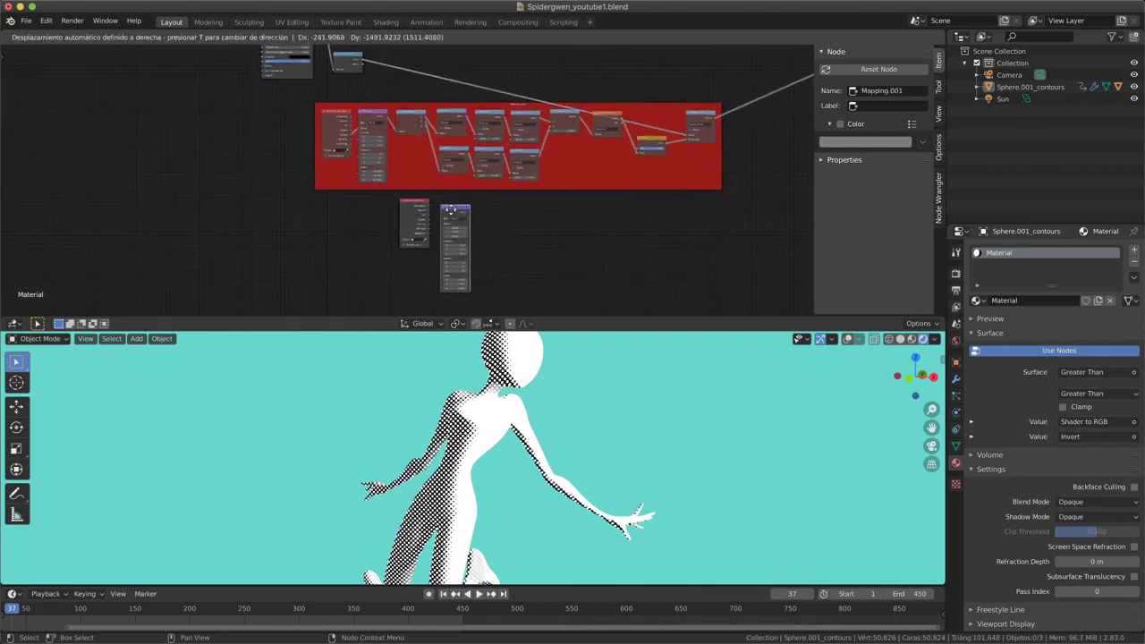
scroll(472, 220, "up", 2)
middle_click_drag(472, 220, 433, 192)
Add a Separate XYZ node next to Mapping and a Math node beside it
key("shift+a")
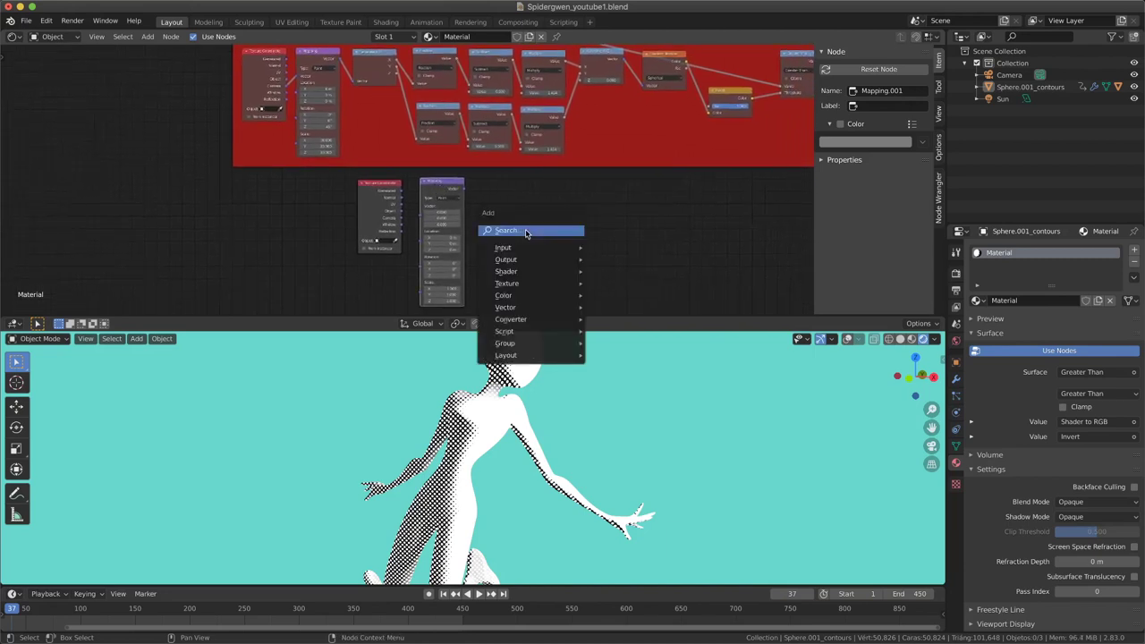
left_click(526, 230)
type("separa")
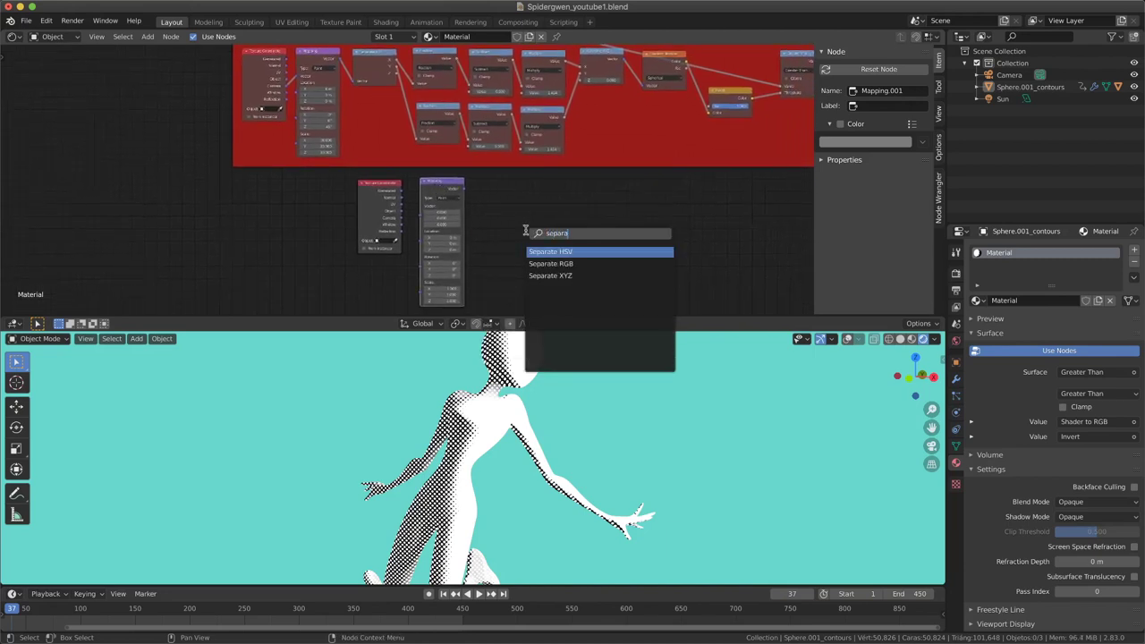
left_click(551, 275)
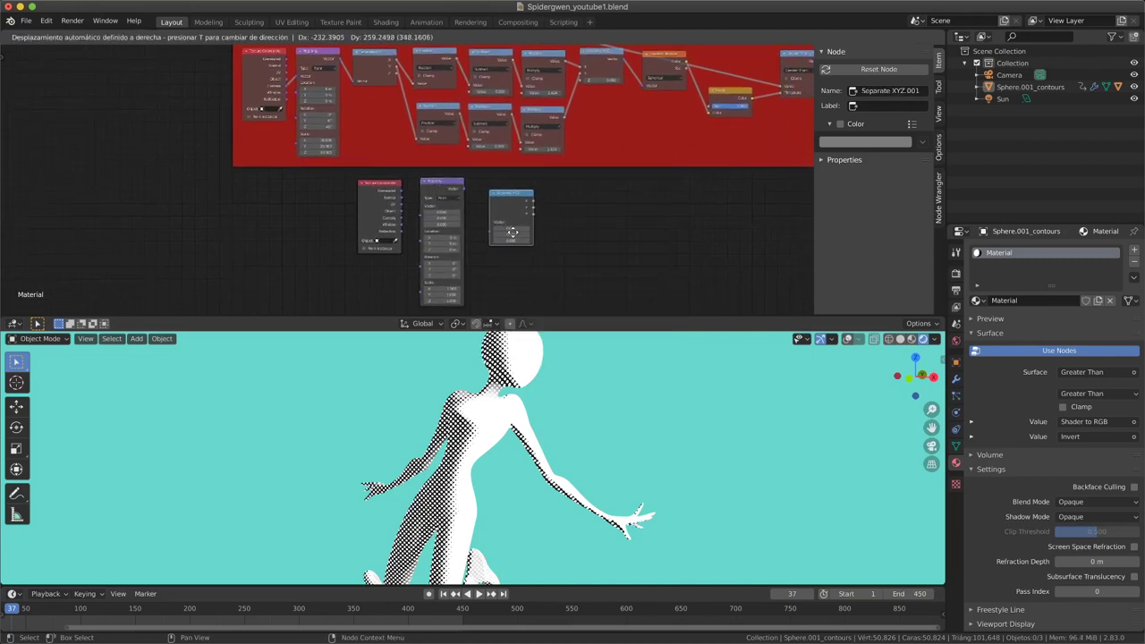
left_click(512, 232)
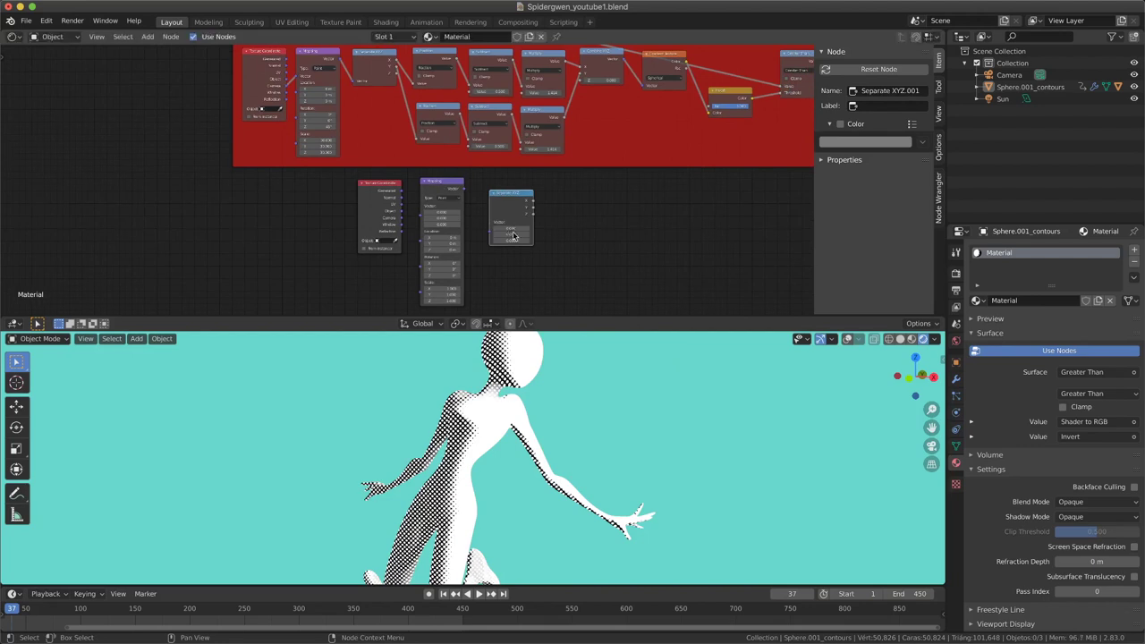
scroll(524, 251, "up", 2)
key("shift+a")
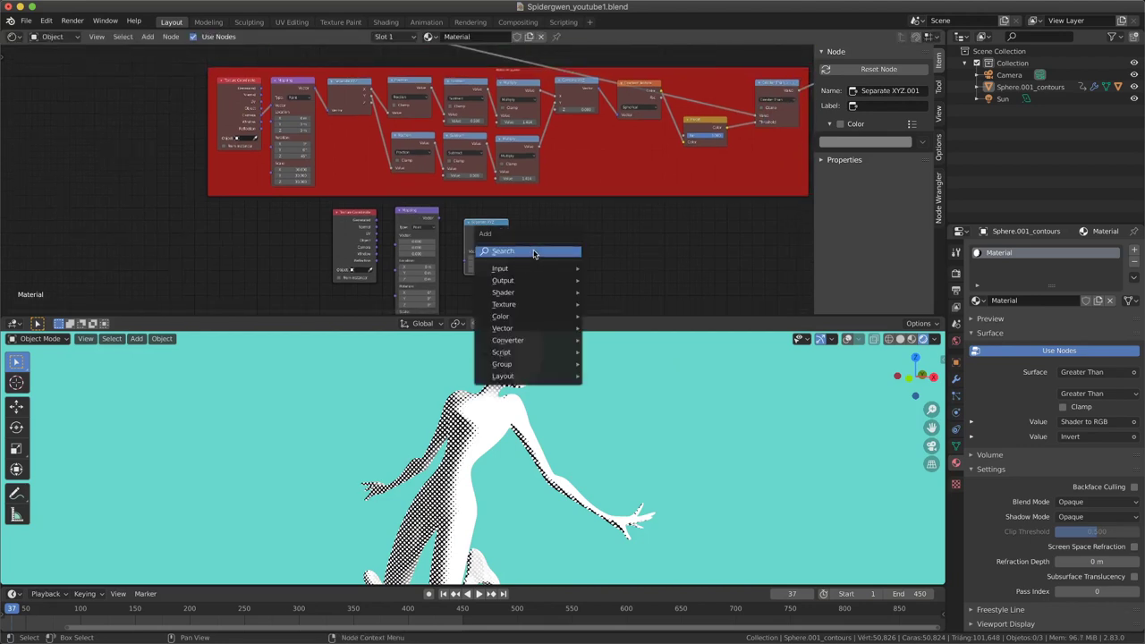
mouse_move(507, 340)
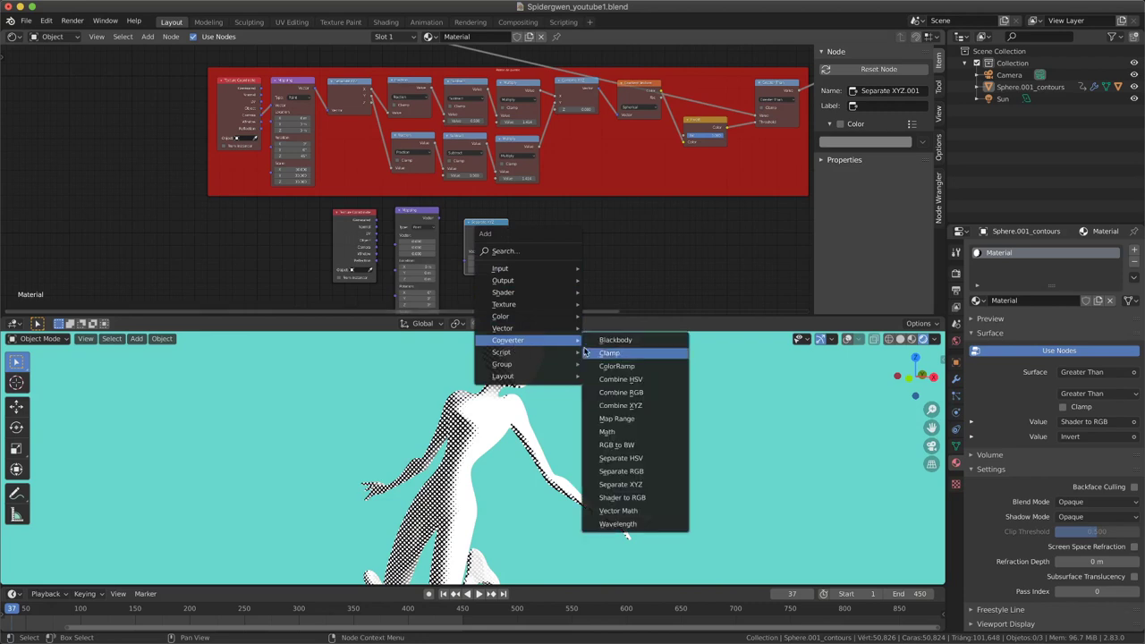
left_click(623, 433)
left_click(562, 237)
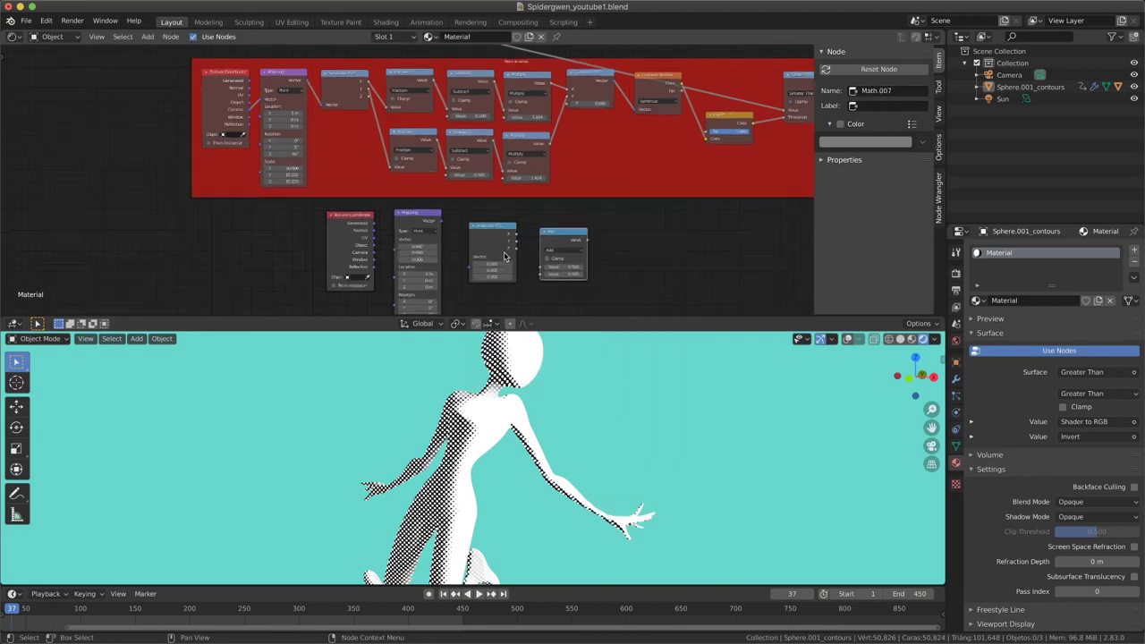
scroll(496, 231, "up", 3)
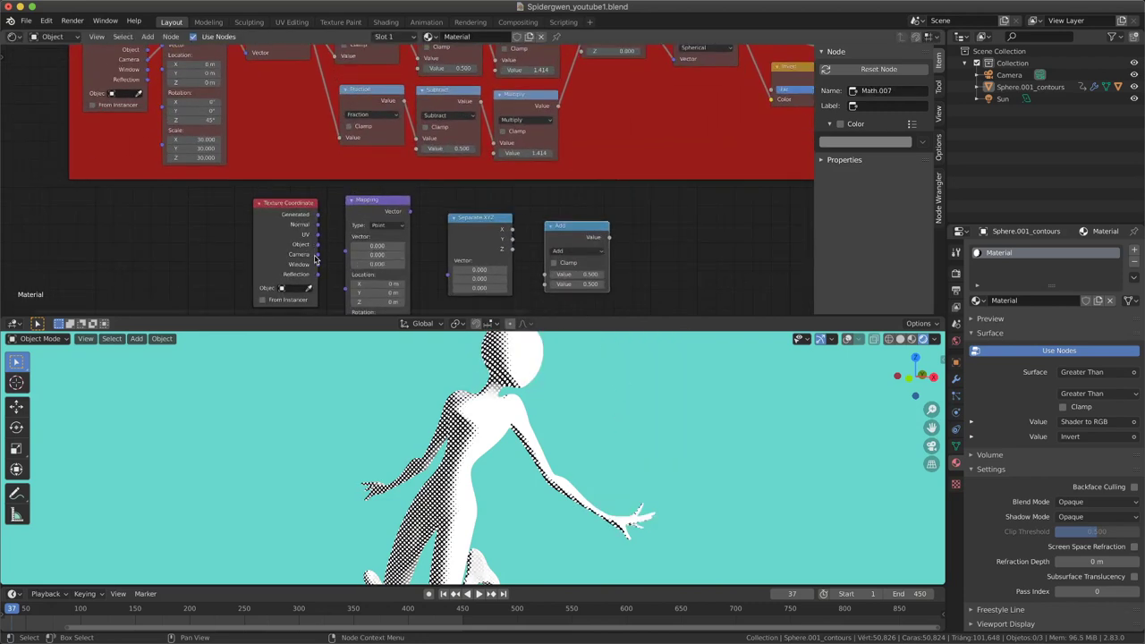
Chain Texture Coordinate into Mapping, Mapping into Separate XYZ, and X into the Math node
left_click_drag(315, 259, 407, 213)
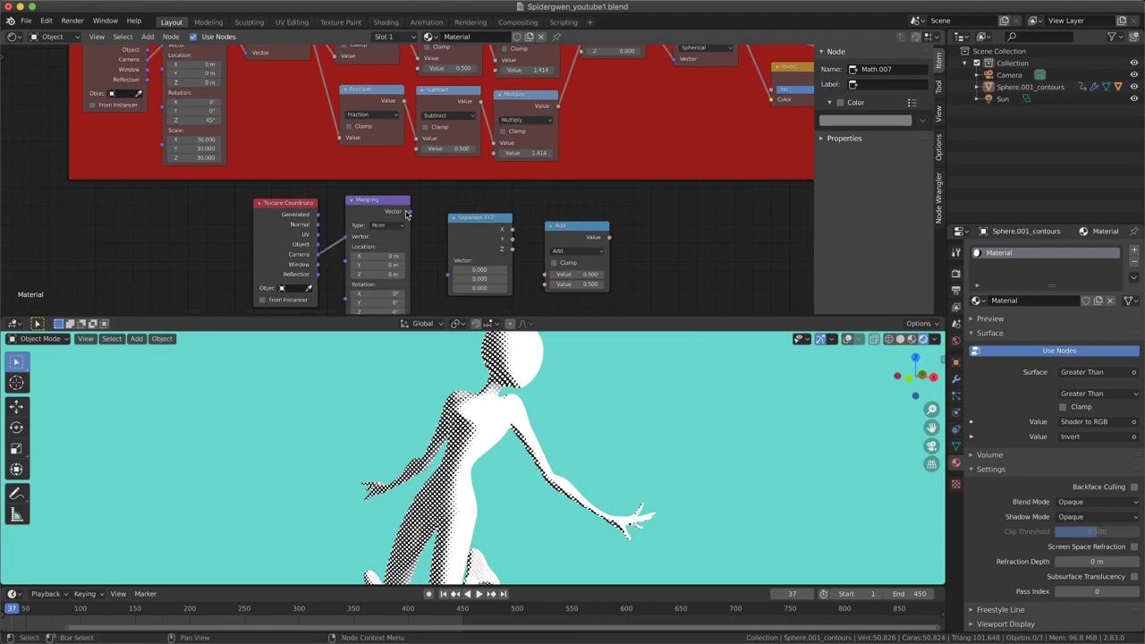
left_click_drag(450, 278, 451, 268)
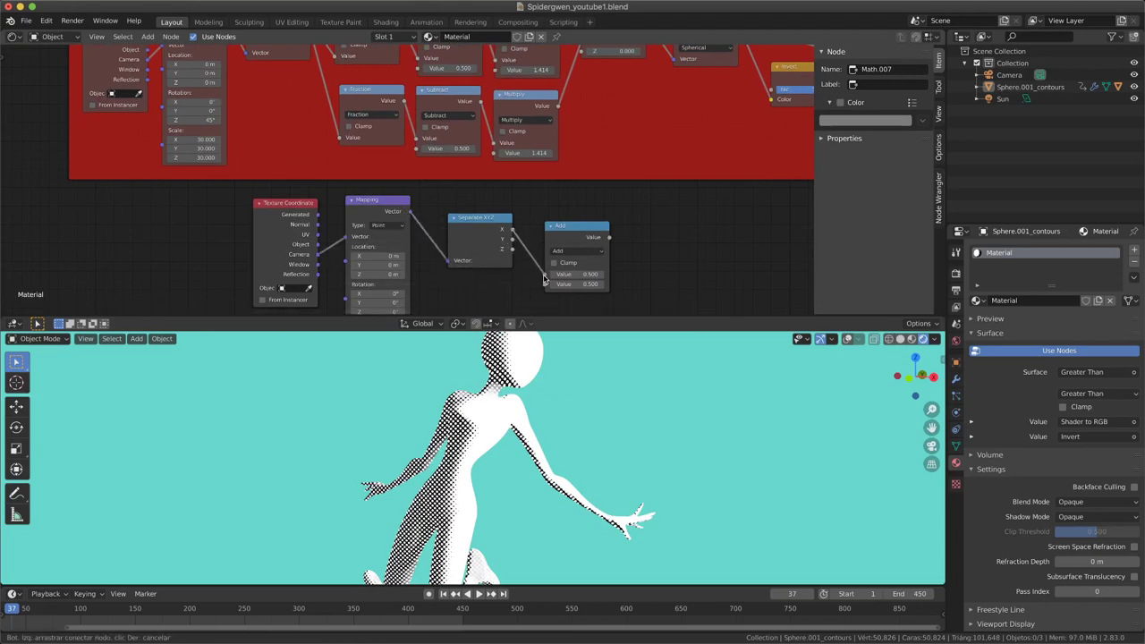
left_click_drag(544, 280, 546, 275)
scroll(537, 260, "down", 2)
scroll(508, 250, "up", 1)
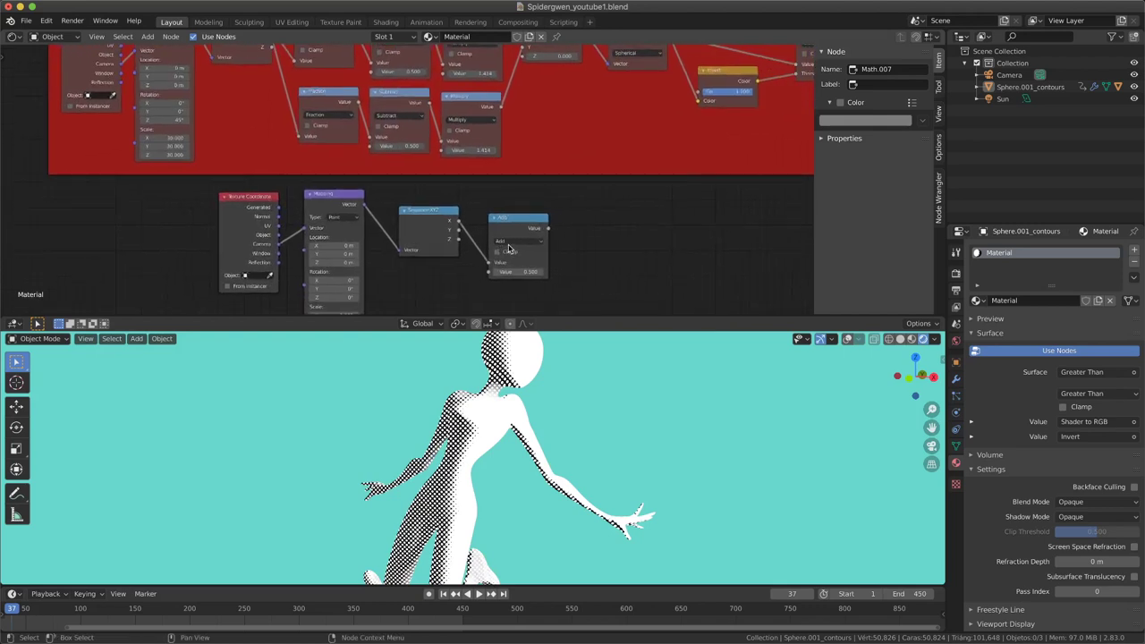
scroll(508, 249, "up", 2)
Switch the Math node's operation to Fraction
left_click_drag(521, 226, 503, 229)
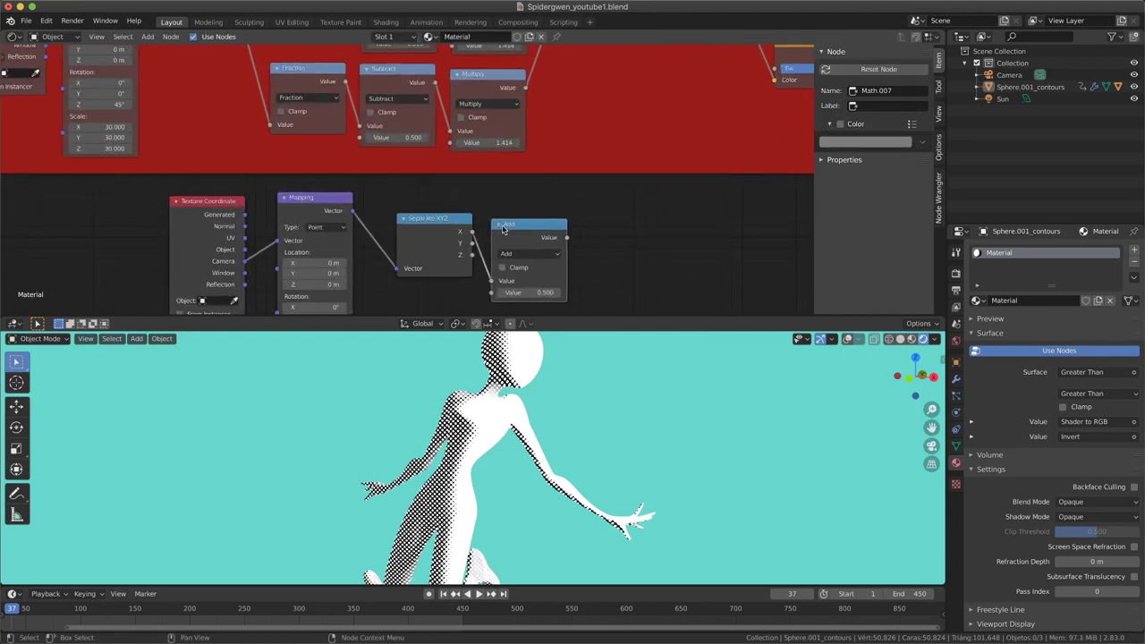
left_click(523, 255)
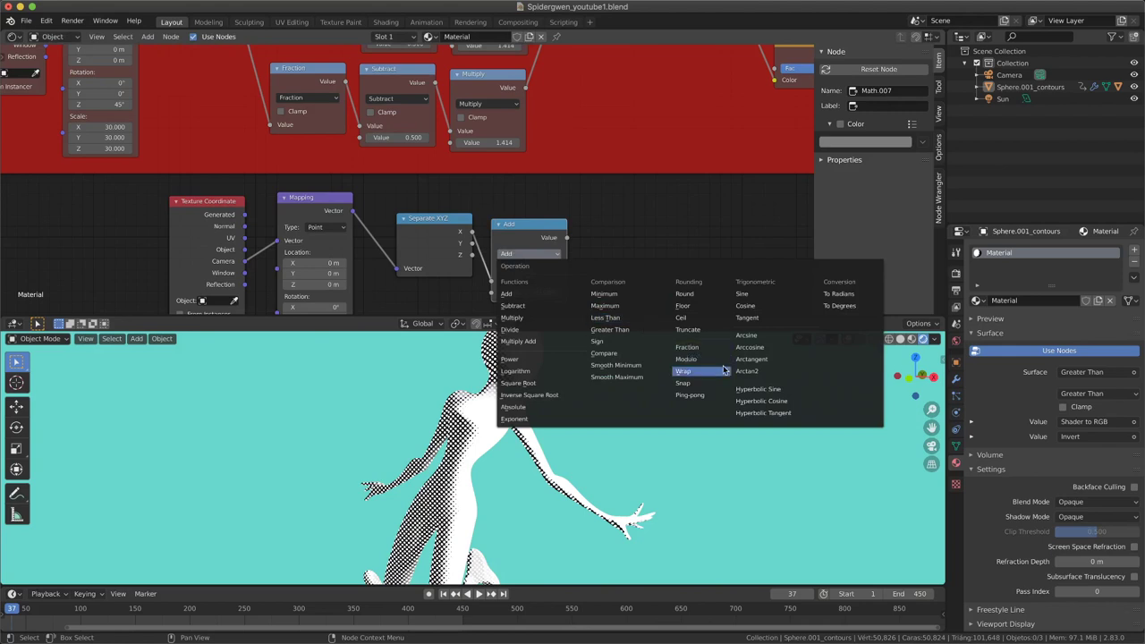
left_click(682, 351)
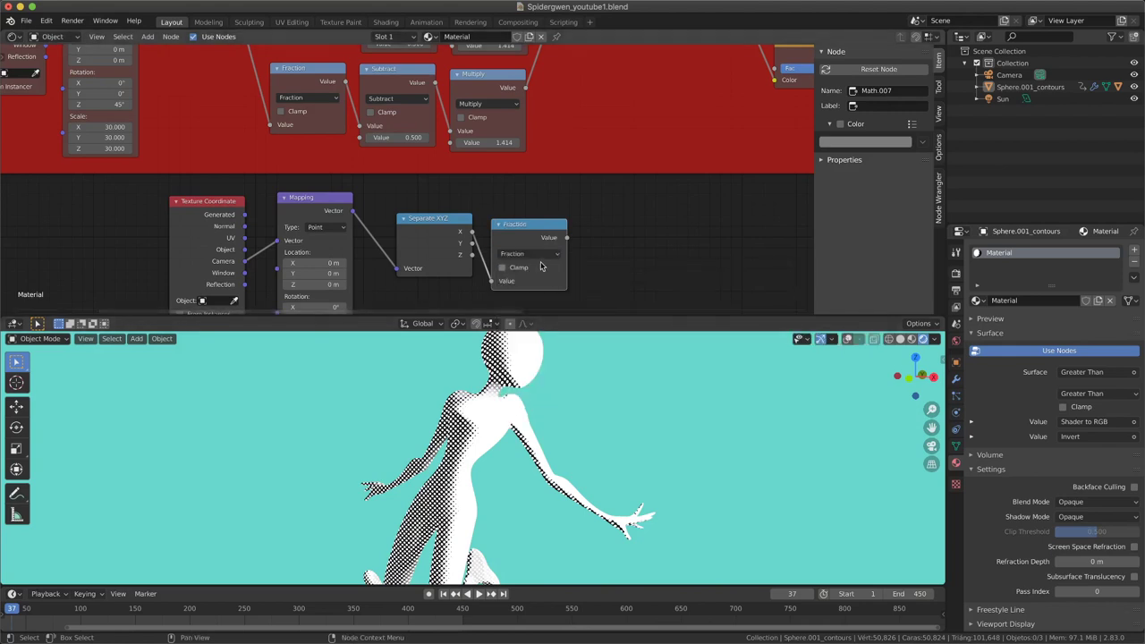
scroll(542, 259, "down", 3)
middle_click_drag(543, 259, 409, 283)
scroll(403, 223, "down", 1)
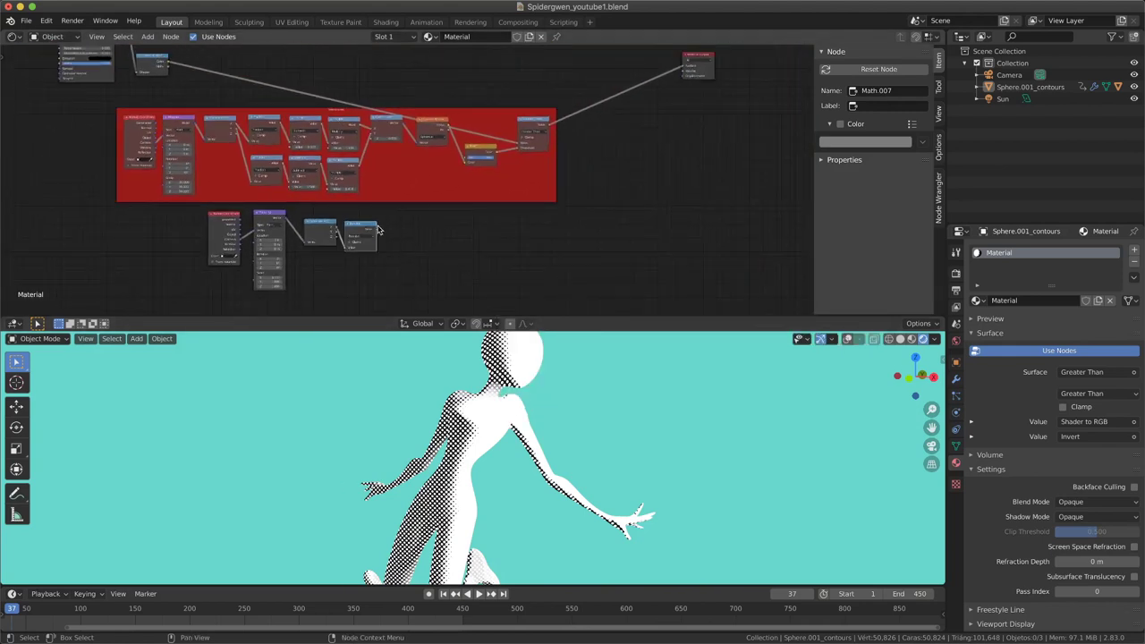
Link the Fraction result to the Material Output and move the four pattern nodes down
left_click_drag(377, 230, 381, 234)
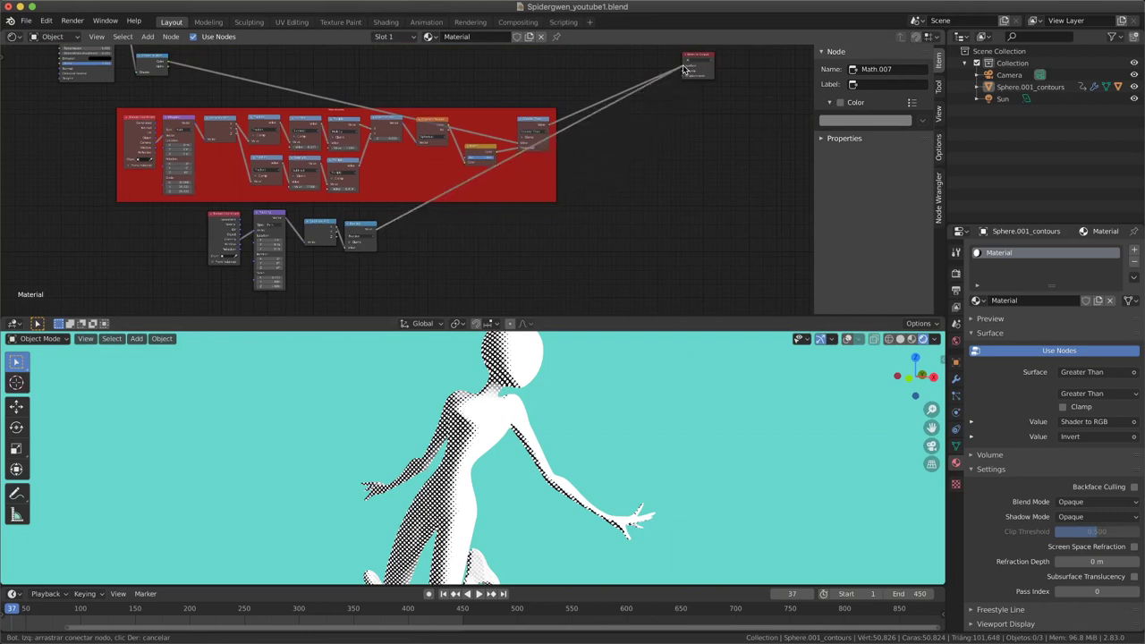
left_click_drag(651, 158, 526, 144)
middle_click_drag(414, 289, 420, 240)
scroll(419, 241, "up", 1)
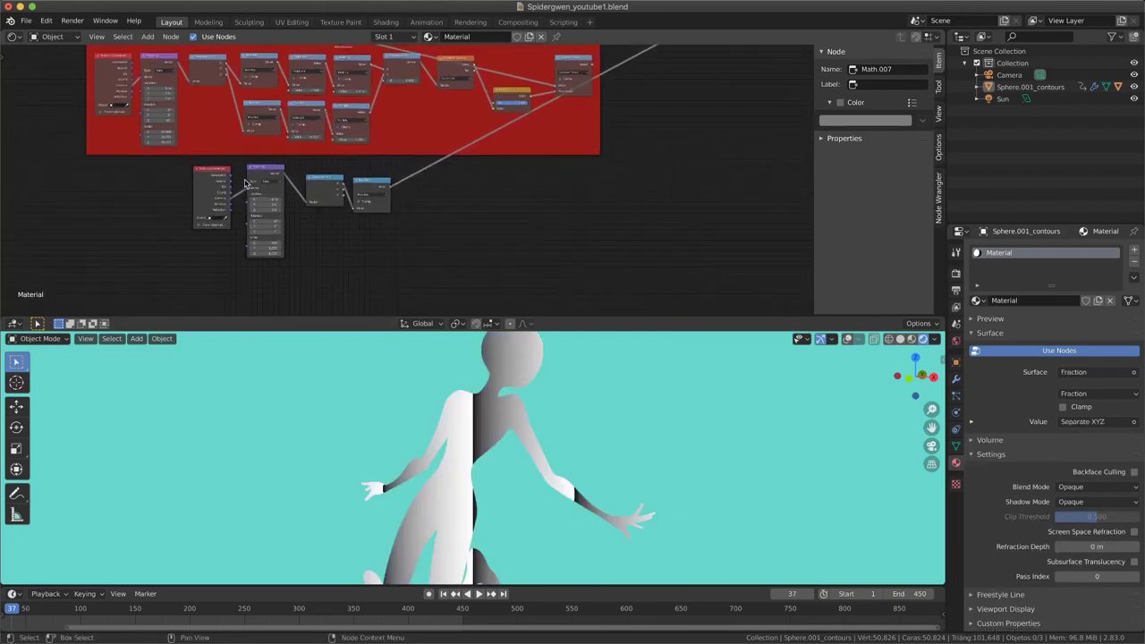
left_click_drag(195, 166, 361, 230)
key("g")
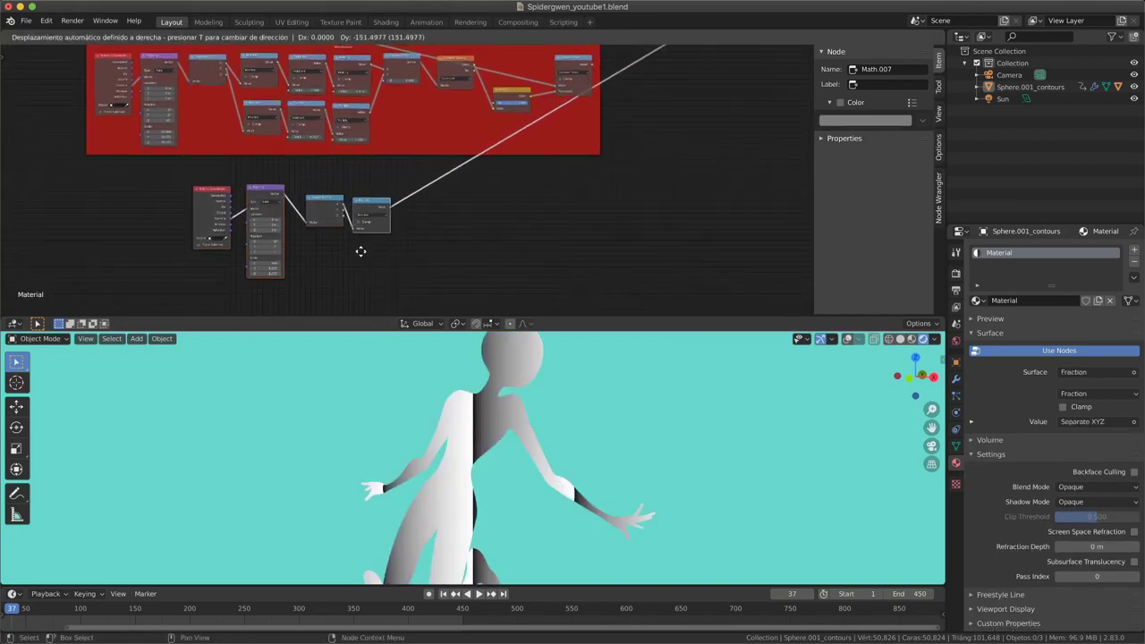
left_click(372, 262)
scroll(447, 257, "up", 1)
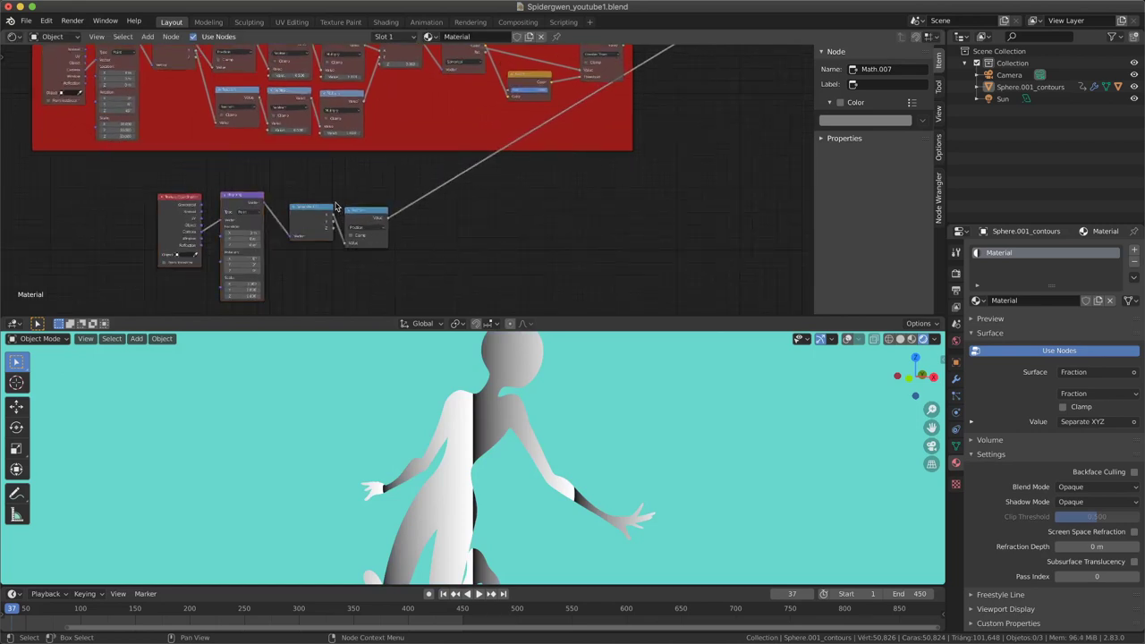
Insert a Math node onto that link and set it to Greater Than
key("shift+a")
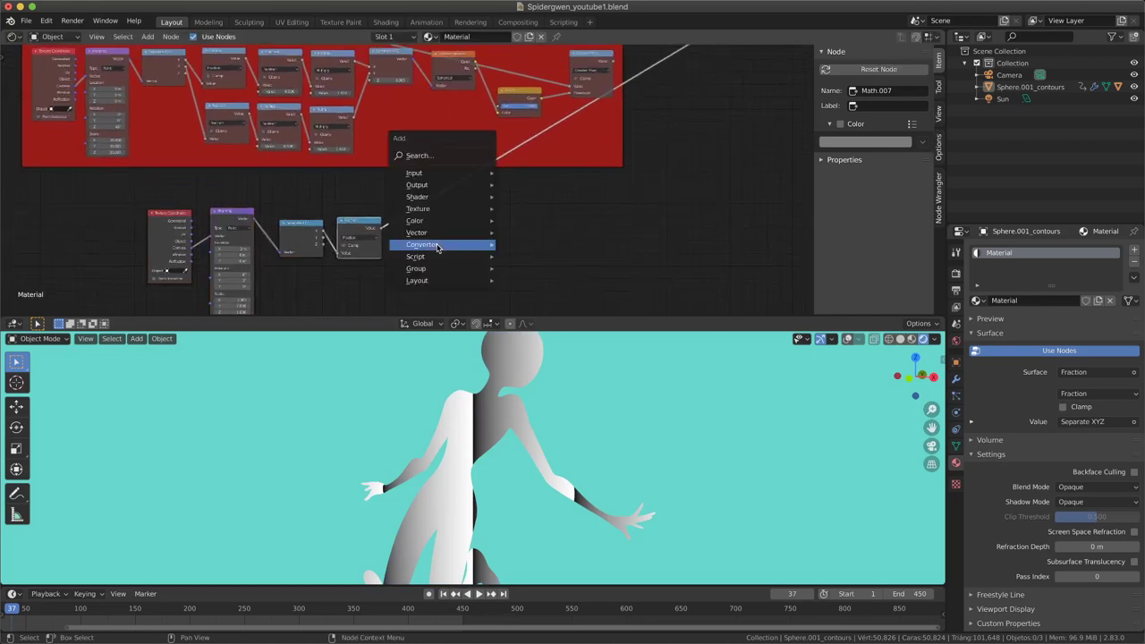
mouse_move(421, 244)
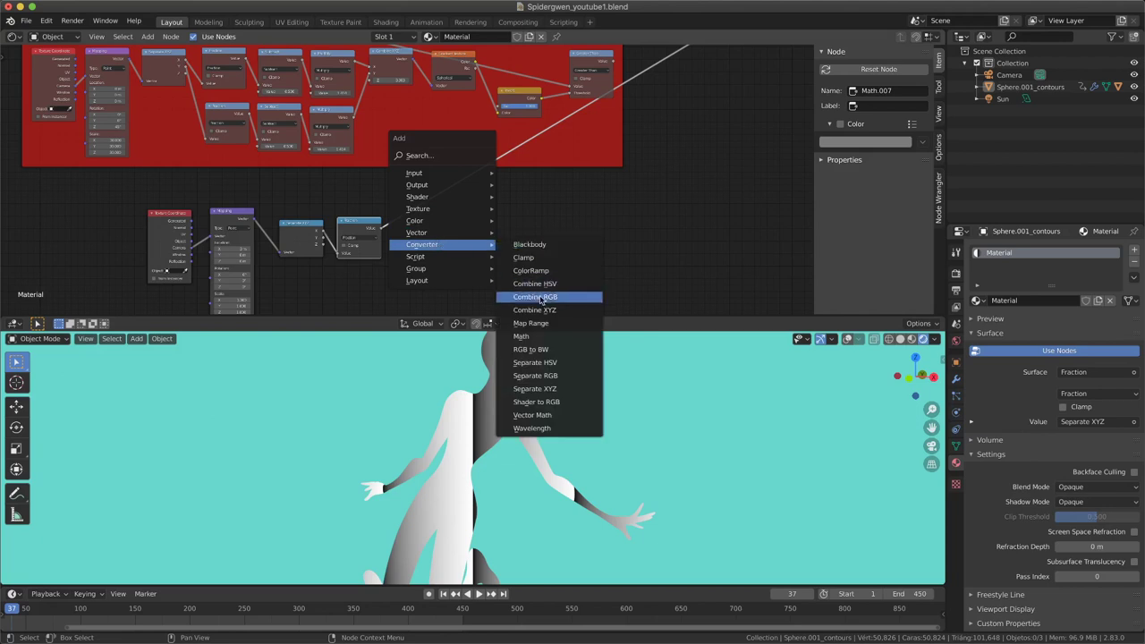
left_click(523, 335)
left_click(412, 227)
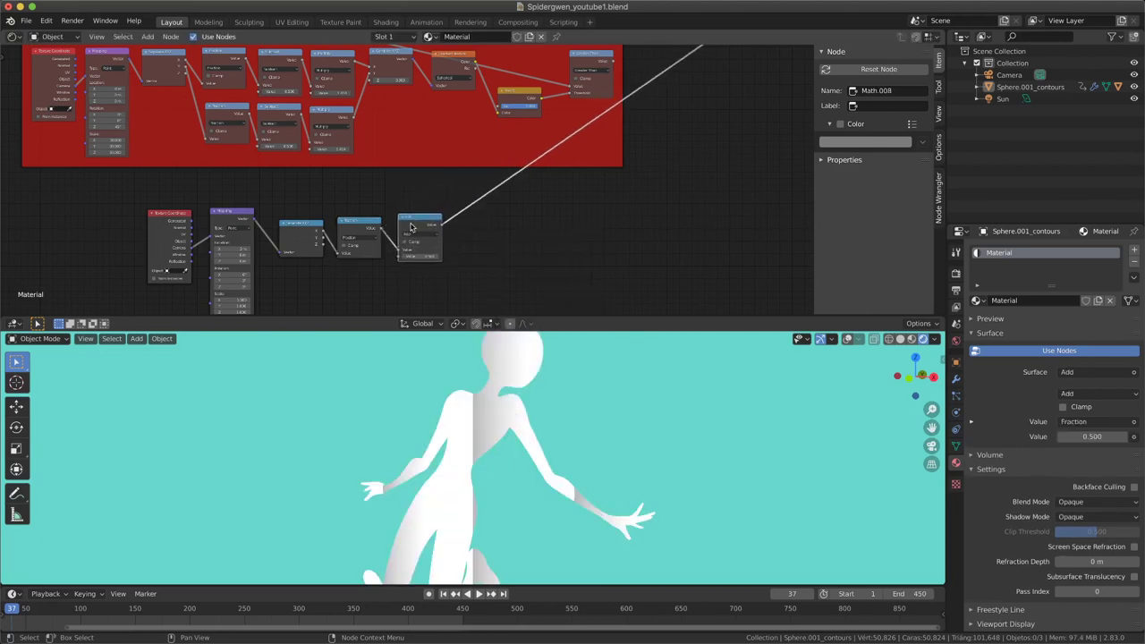
left_click(415, 234)
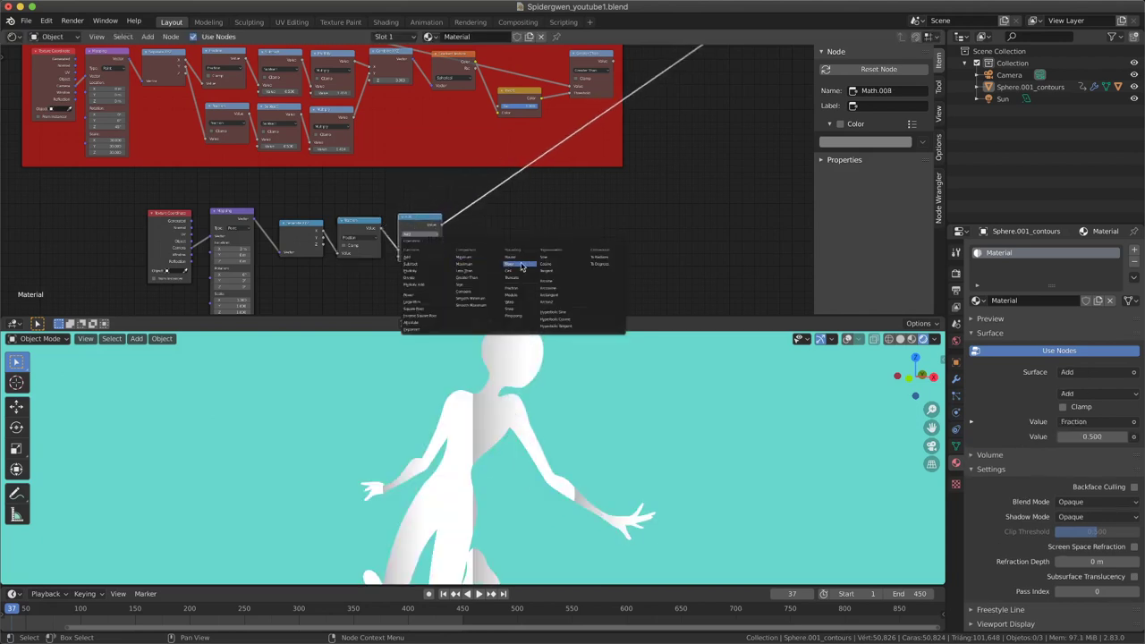
scroll(537, 268, "up", 2)
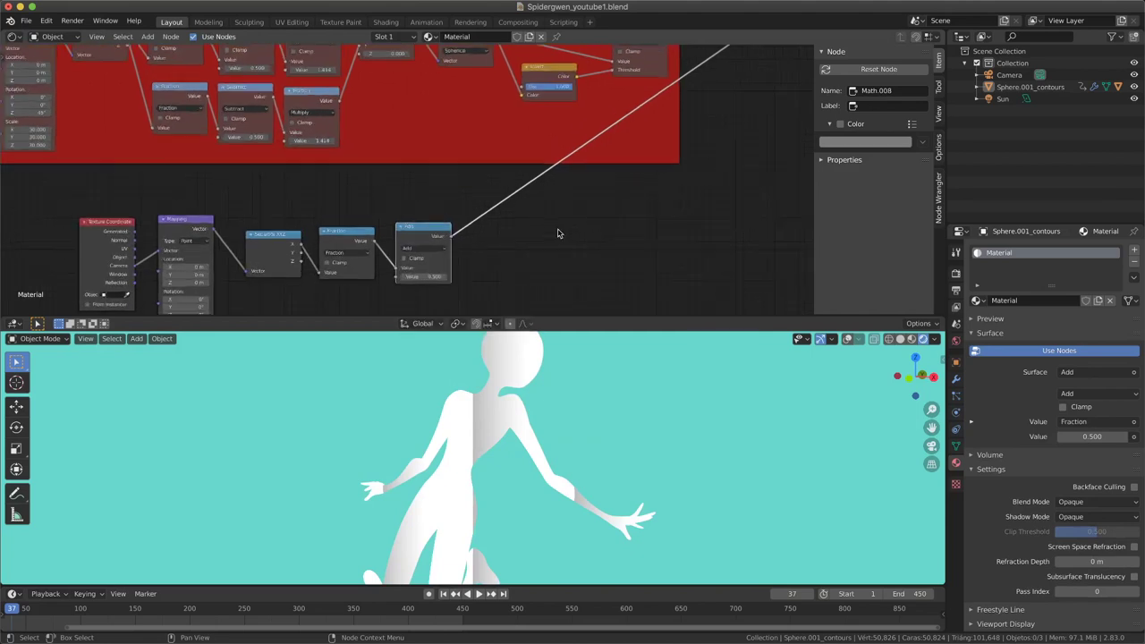
scroll(468, 259, "up", 2)
scroll(344, 261, "up", 1)
left_click(385, 232)
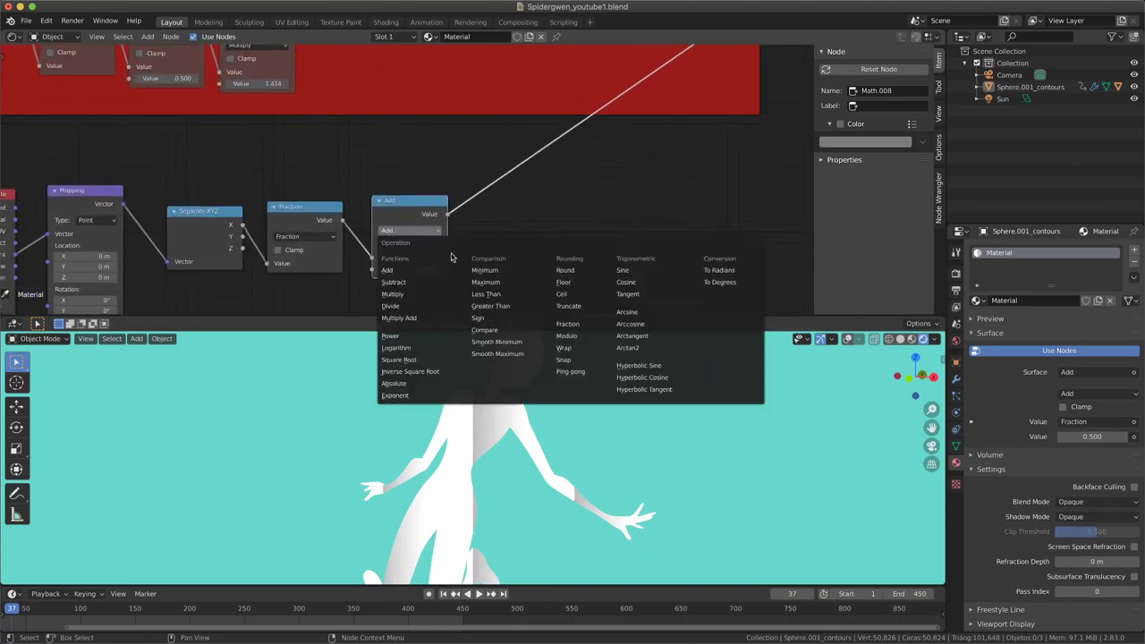
left_click(495, 306)
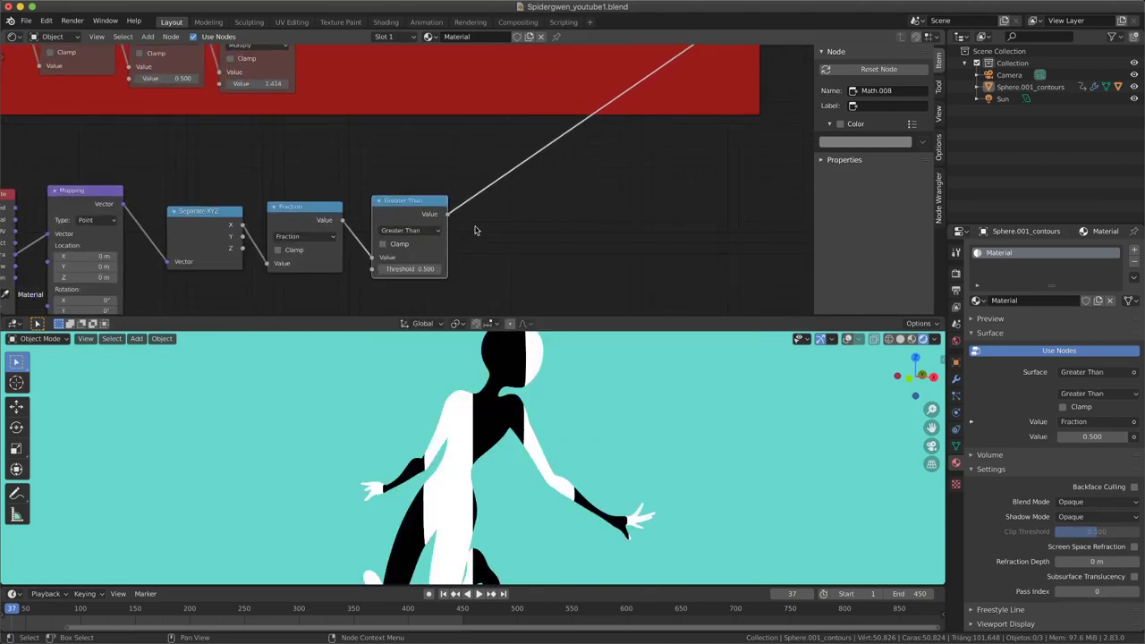
scroll(475, 231, "down", 1)
Reconnect the Fraction result to the Threshold input instead of Value
middle_click_drag(467, 247, 496, 232)
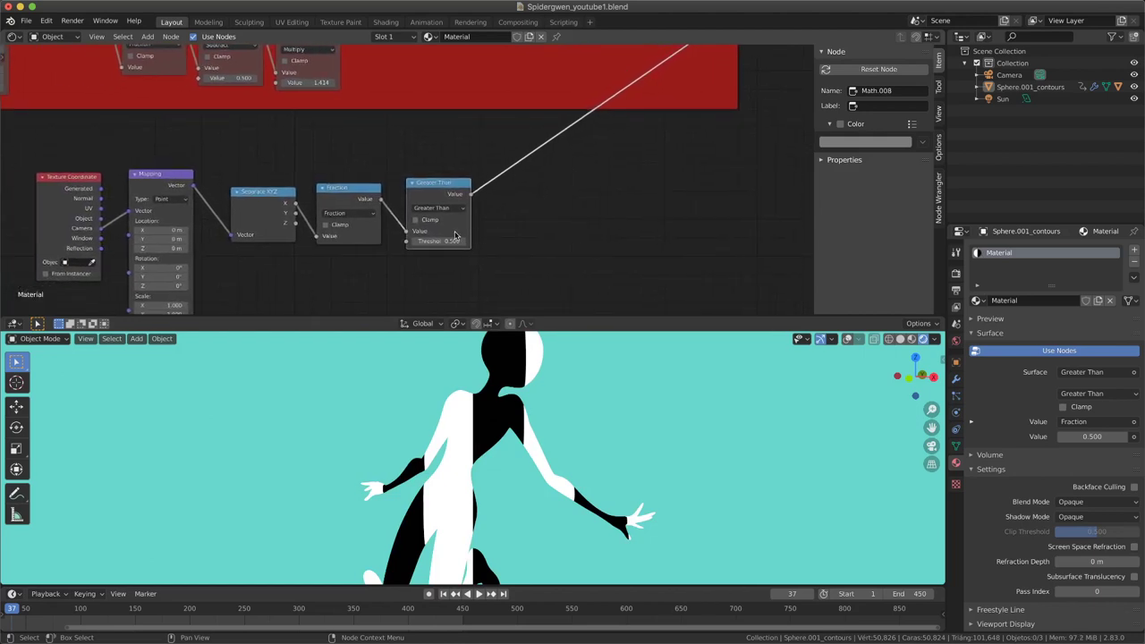
scroll(418, 235, "down", 1)
left_click_drag(407, 233, 408, 237)
mouse_move(307, 252)
middle_mouse_down()
mouse_move(307, 225)
mouse_move(408, 197)
middle_mouse_up()
Set the Mapping node's scale to 30 on X, Y and Z
scroll(307, 225, "up", 1)
scroll(377, 208, "up", 1)
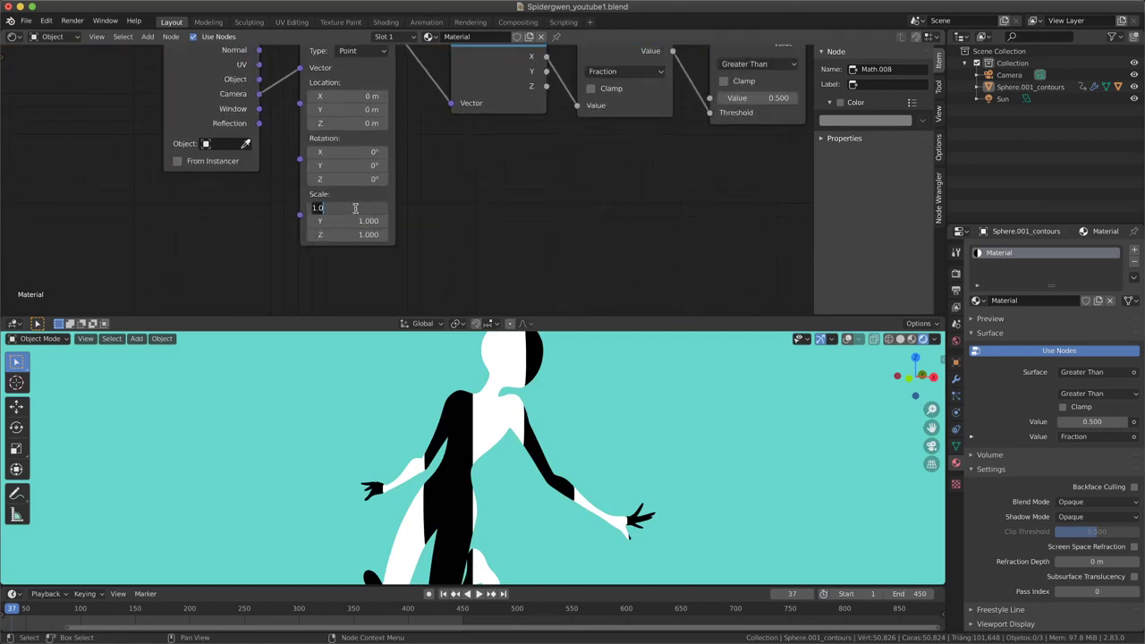
type("0")
key("Tab")
key("Tab")
type("3")
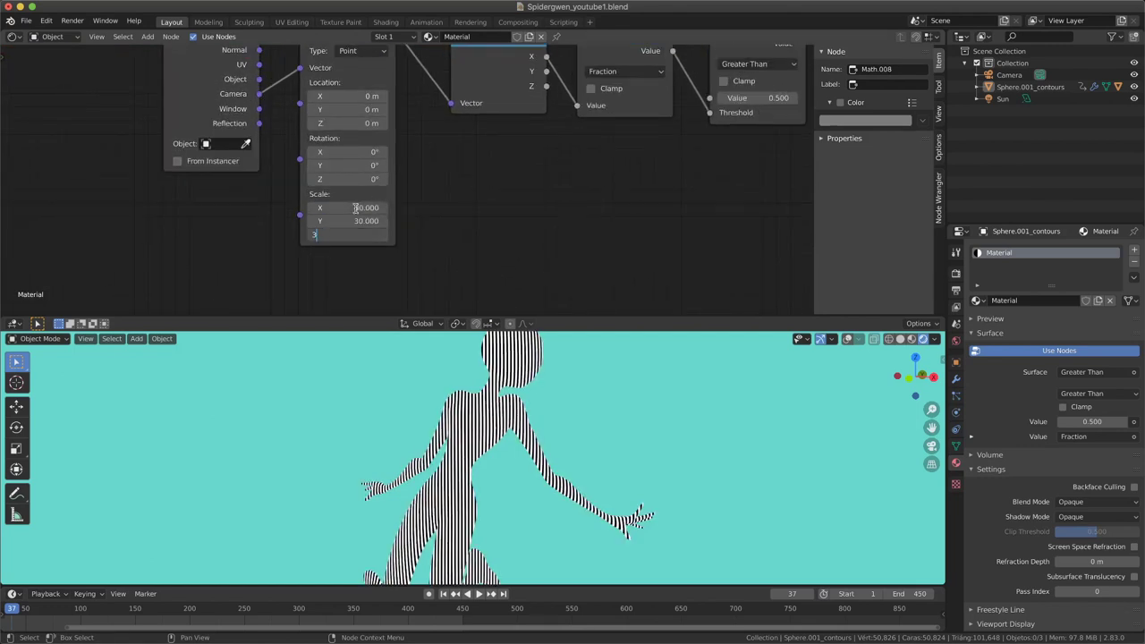
scroll(535, 464, "up", 4)
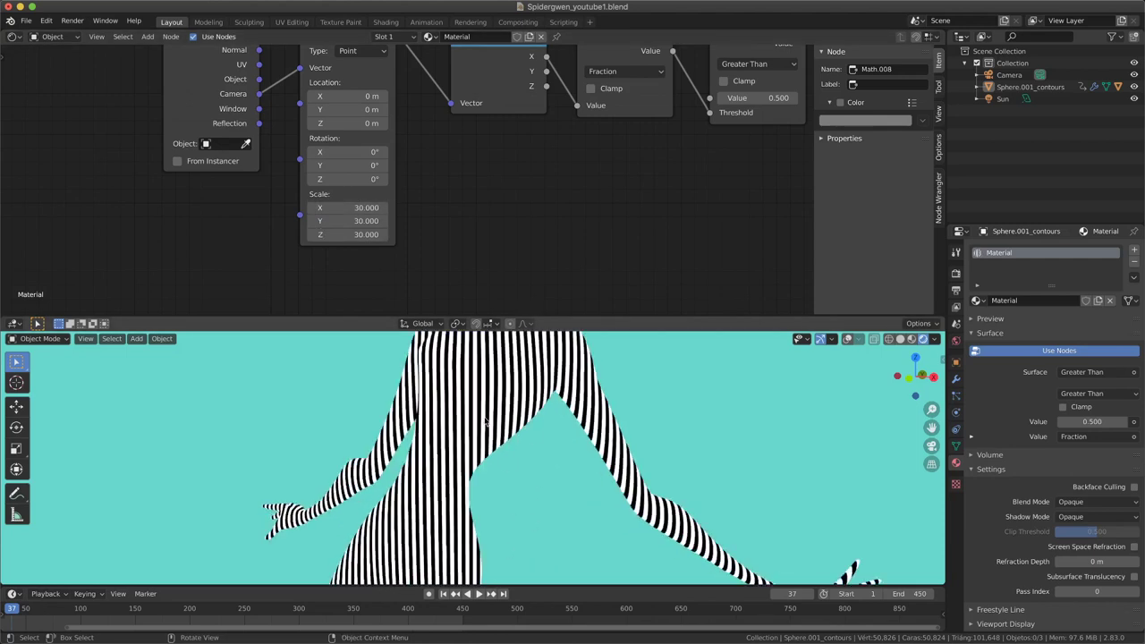
scroll(483, 402, "down", 2)
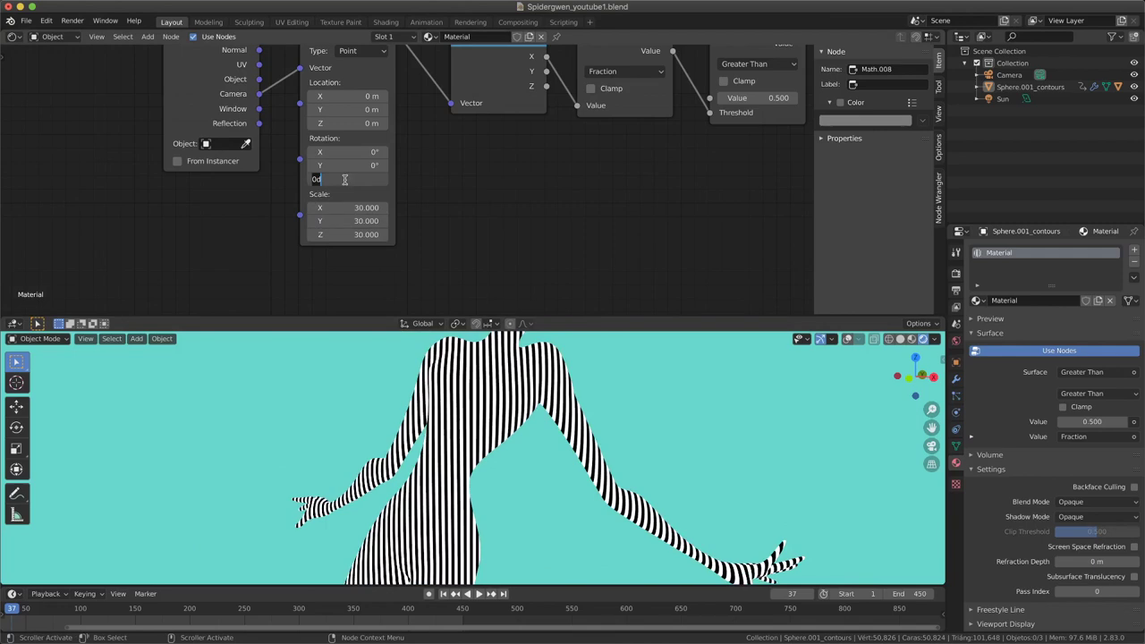
Rotate the Mapping around Z by -45° so the stripes run diagonally
key("Return")
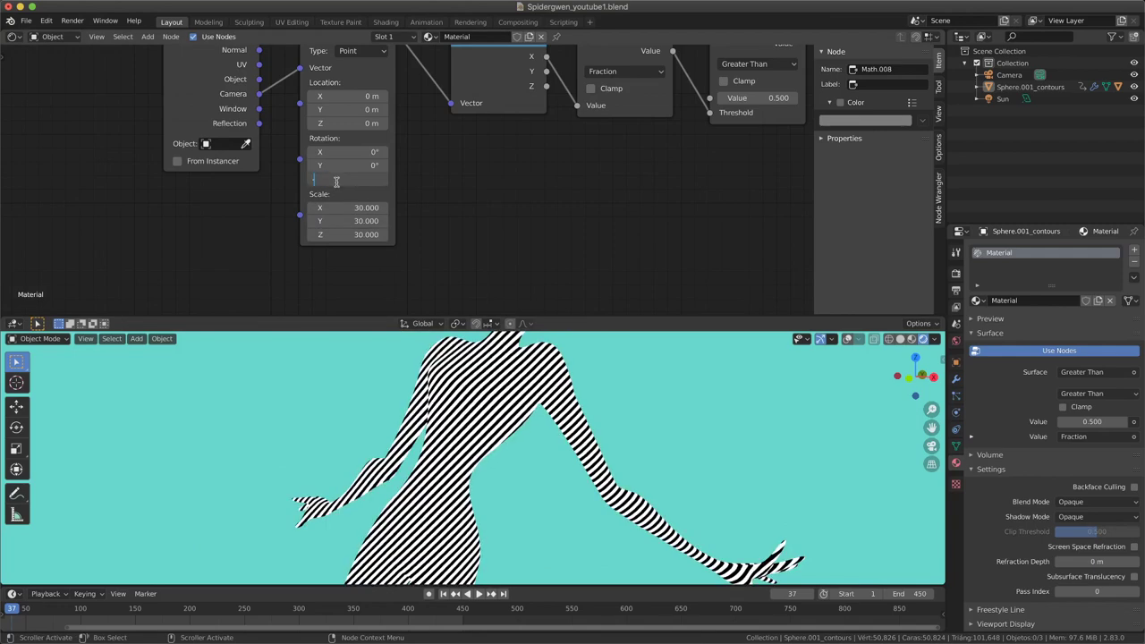
type("-45")
key("Return")
scroll(403, 179, "down", 1)
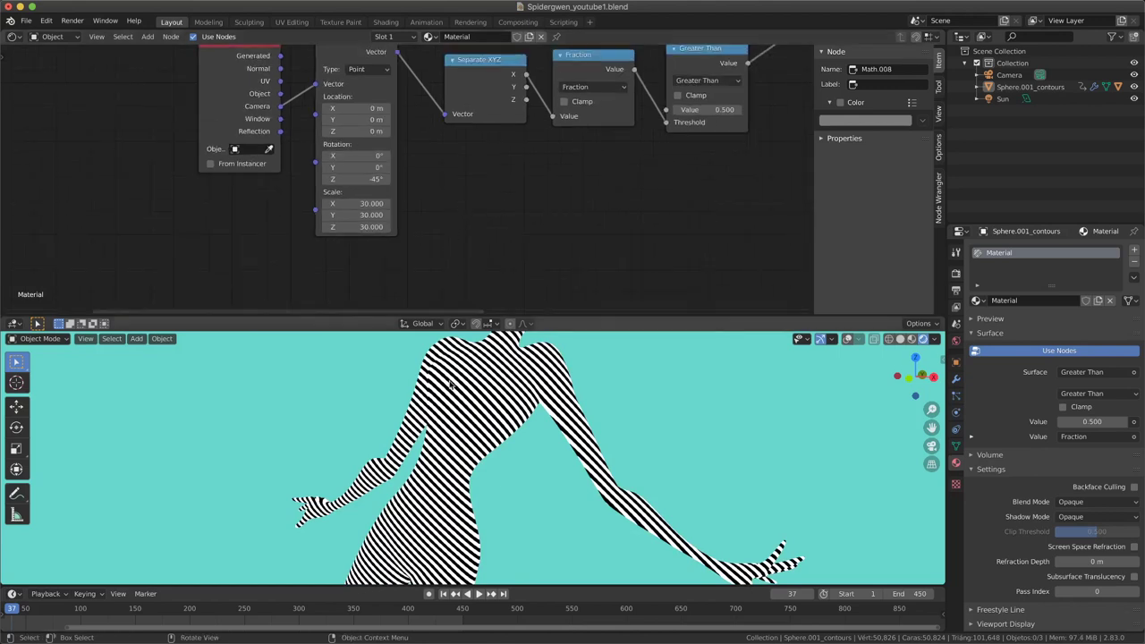
scroll(450, 445, "down", 4)
scroll(564, 175, "down", 4)
mouse_move(570, 174)
middle_mouse_down()
mouse_move(506, 197)
mouse_move(497, 242)
middle_mouse_up()
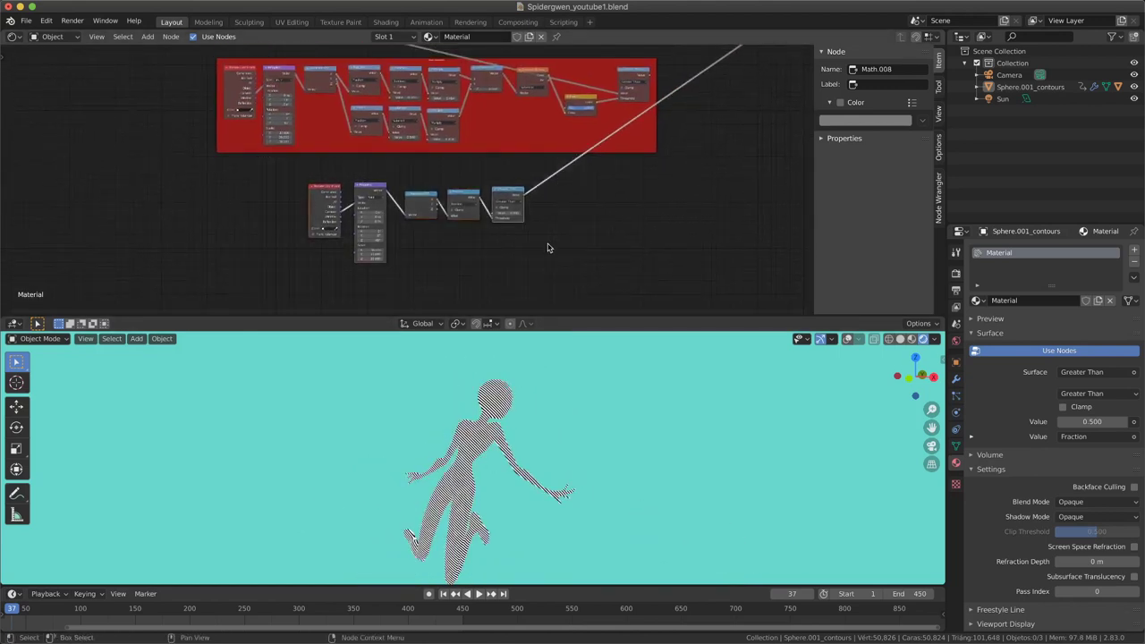
Frame the selected stripe nodes, label the frame 'Patron de lineas' and tint it green
scroll(529, 256, "up", 2)
key("ctrl+j")
type("Patron de lineas")
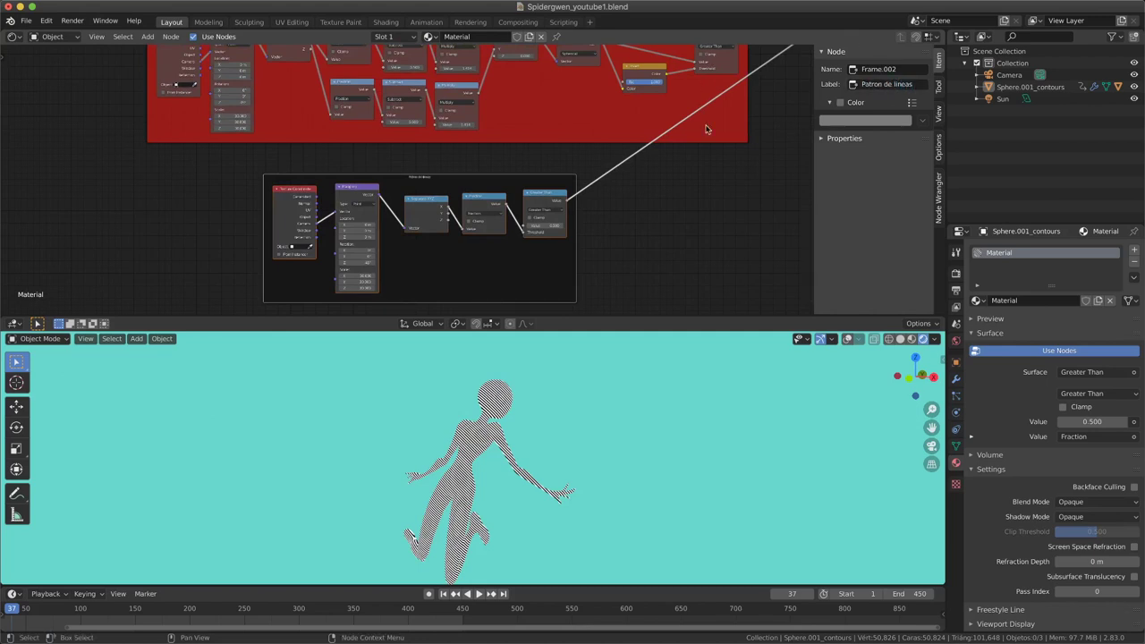
left_click(837, 102)
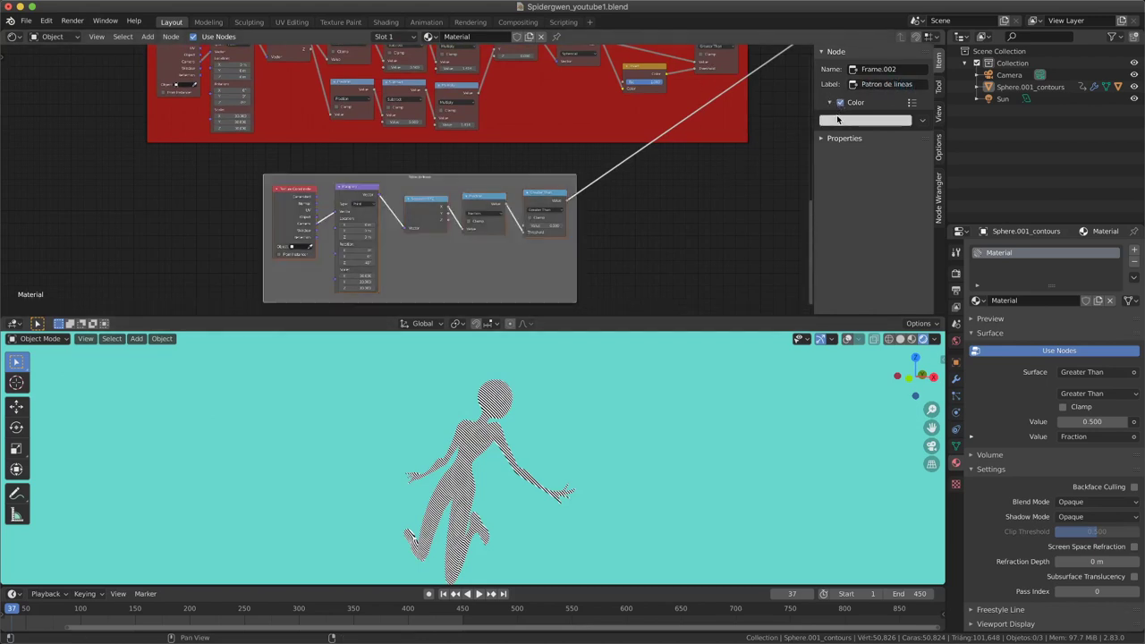
left_click(865, 120)
left_click(841, 188)
scroll(714, 244, "down", 2)
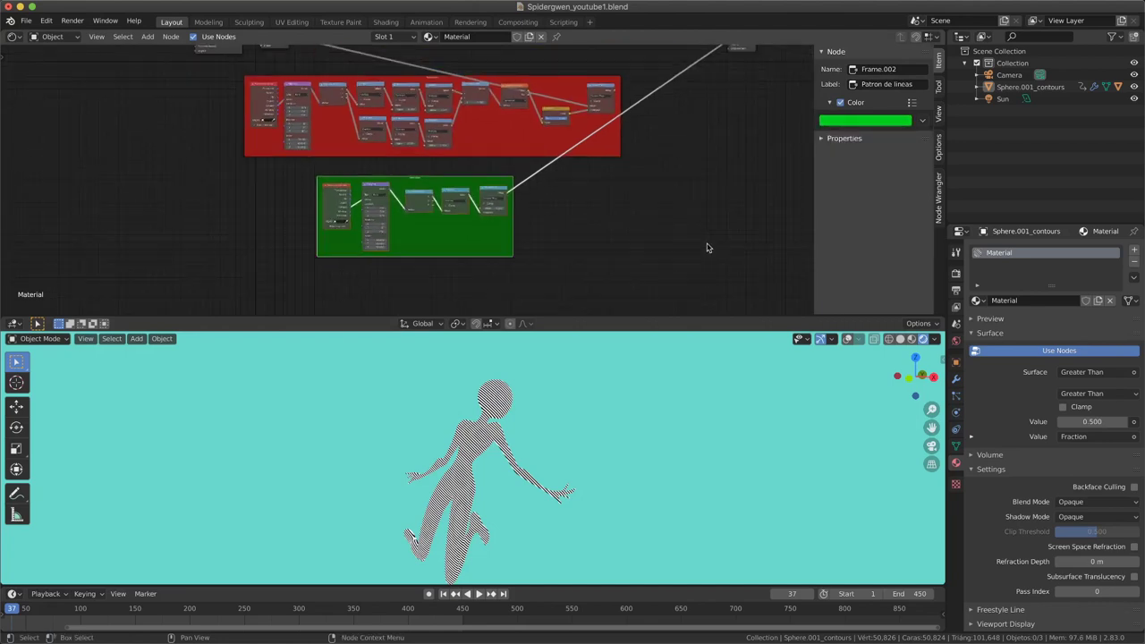
mouse_move(698, 273)
middle_mouse_down()
mouse_move(531, 229)
mouse_move(515, 264)
middle_mouse_up()
scroll(531, 229, "down", 1)
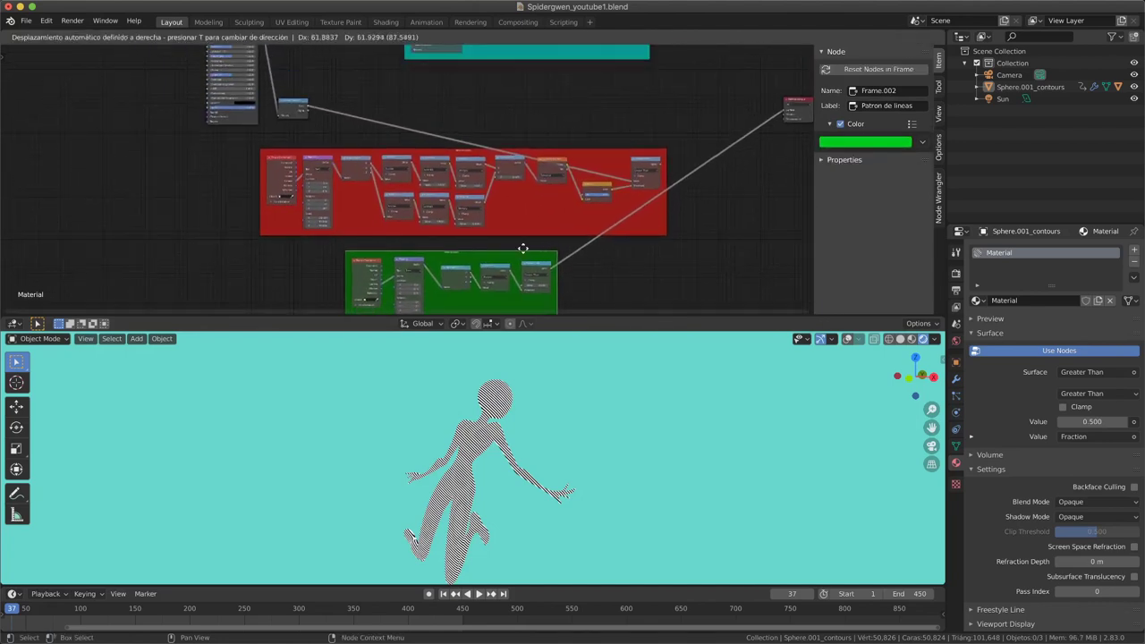
Place the green frame above the red dot-pattern frame, shifting the red frame down-left
left_click_drag(514, 264, 591, 73)
left_click_drag(613, 166, 581, 209)
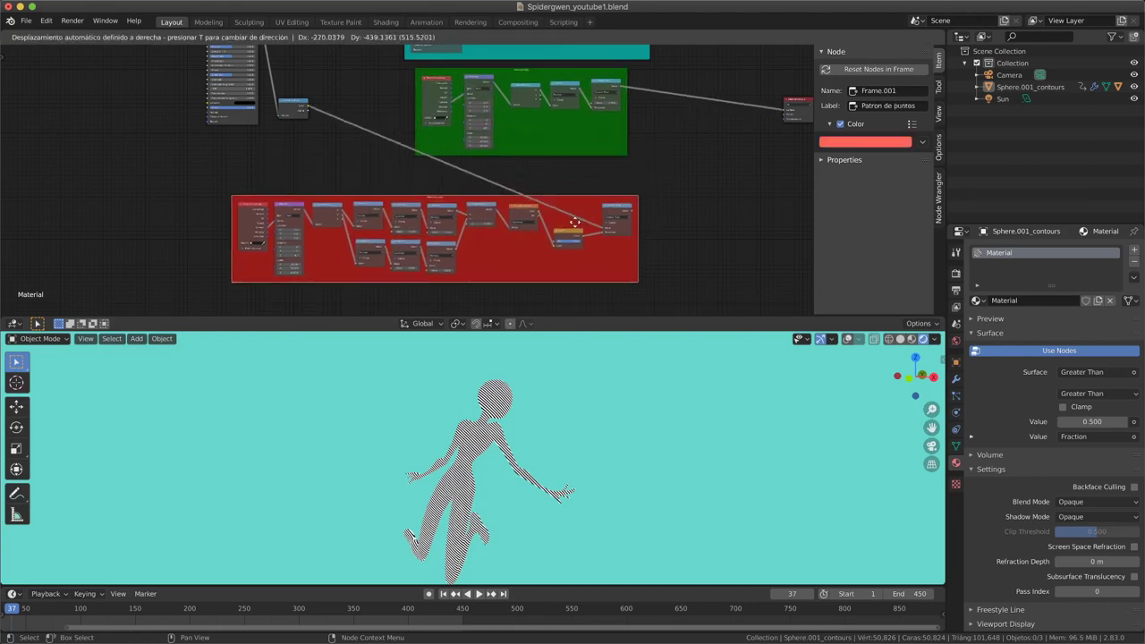
left_click_drag(565, 76, 572, 107)
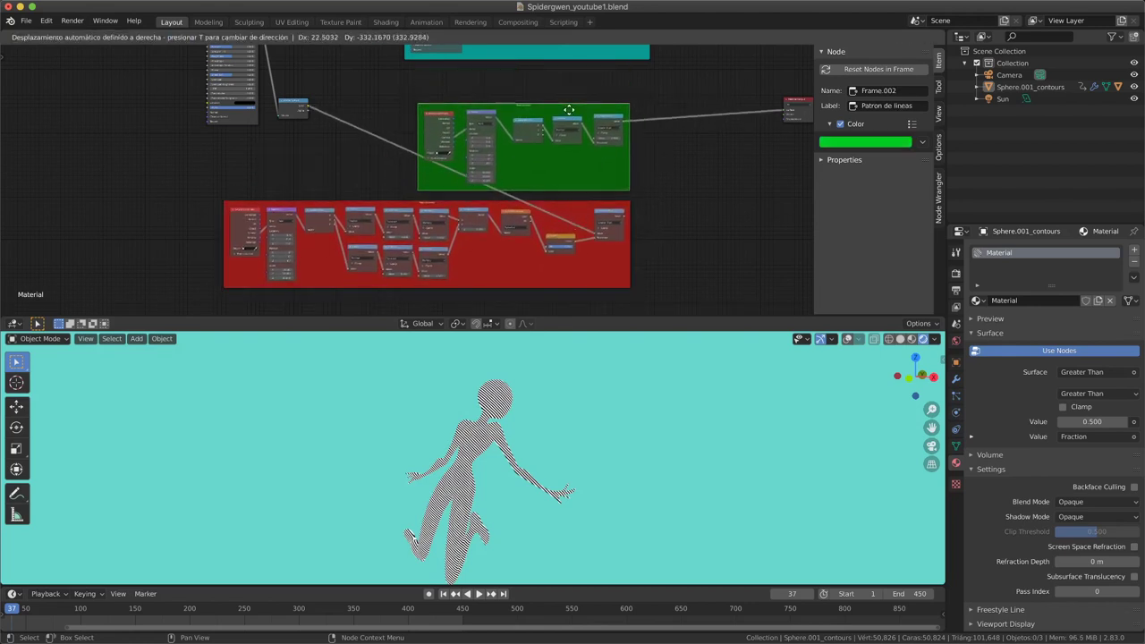
scroll(330, 132, "up", 1)
scroll(283, 141, "up", 1)
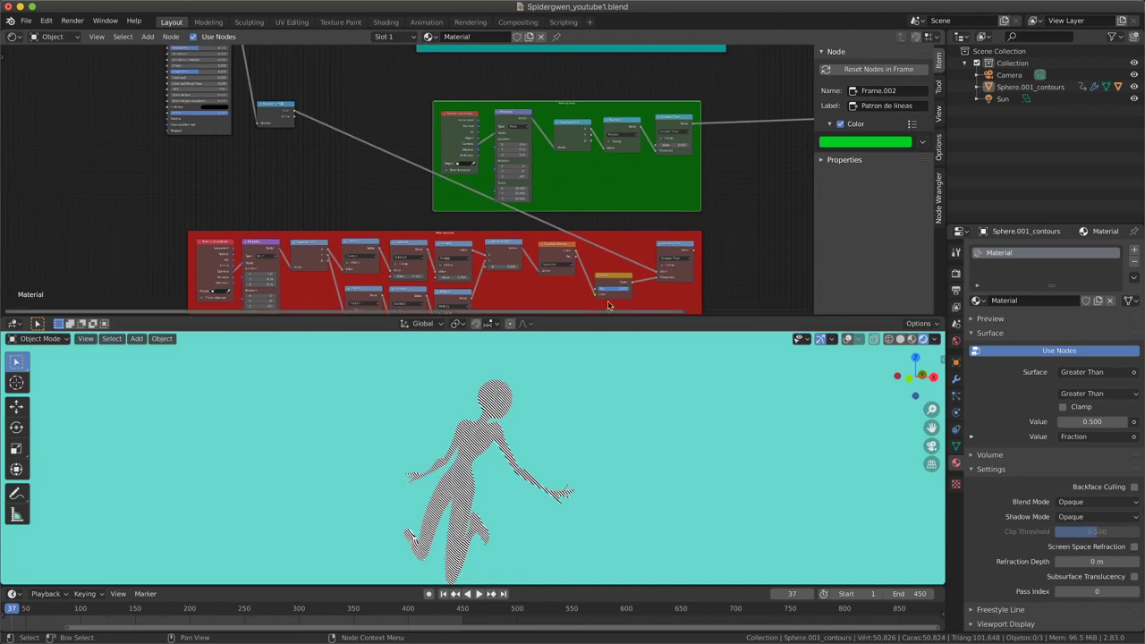
scroll(555, 251, "up", 1)
scroll(583, 272, "up", 1)
scroll(553, 385, "up", 2)
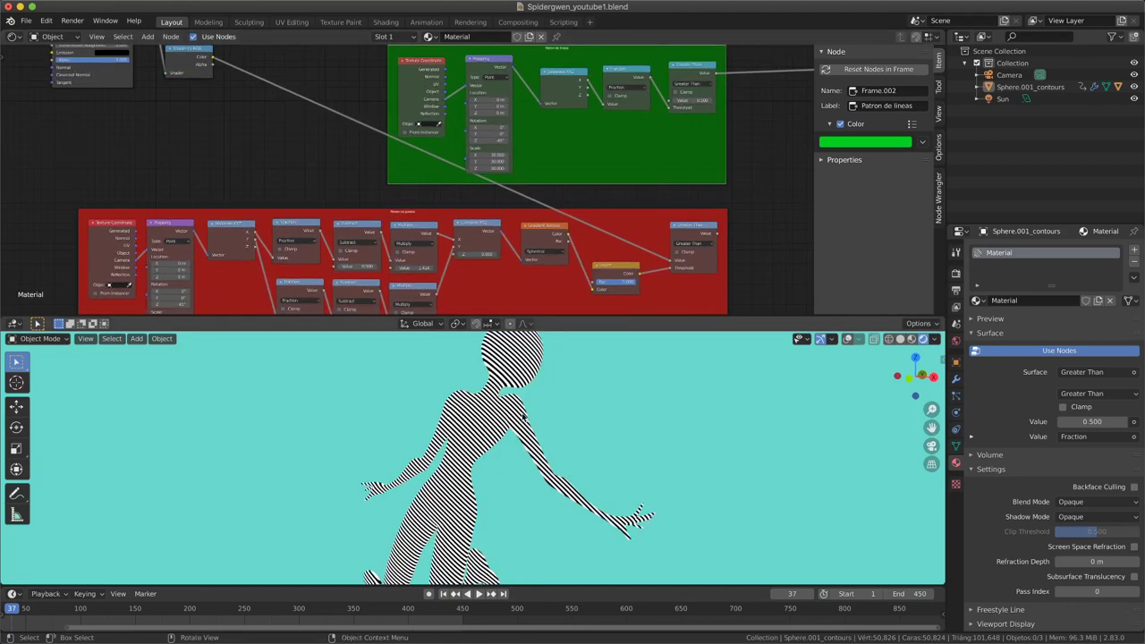
Link the Shader to RGB Color output into the Greater Than Value input
middle_click_drag(226, 121, 283, 192)
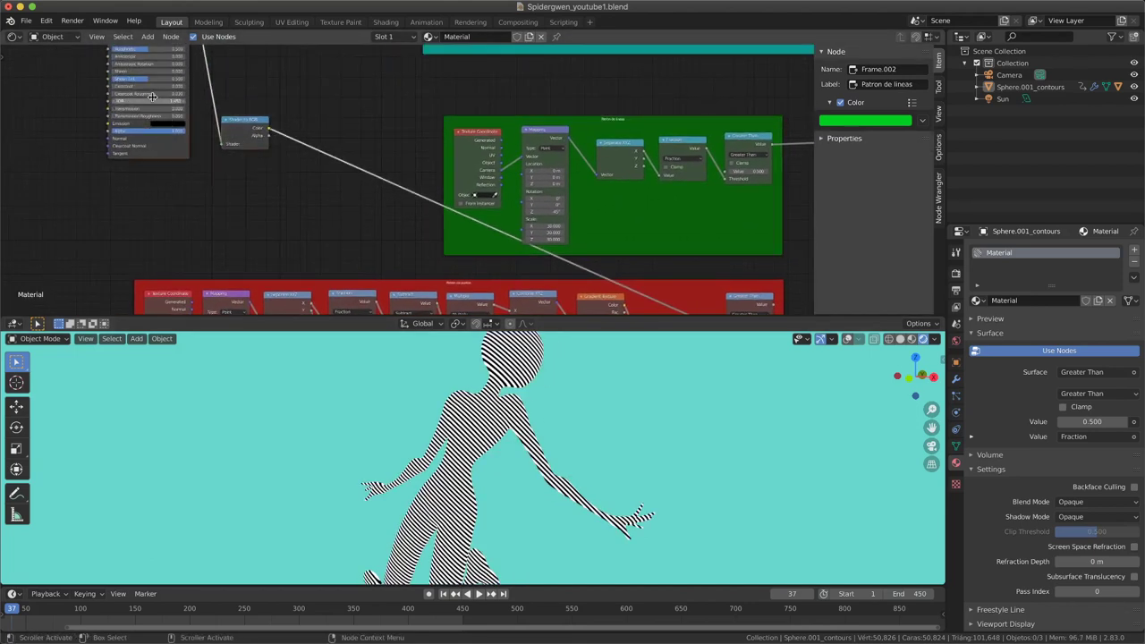
middle_click_drag(152, 95, 124, 66)
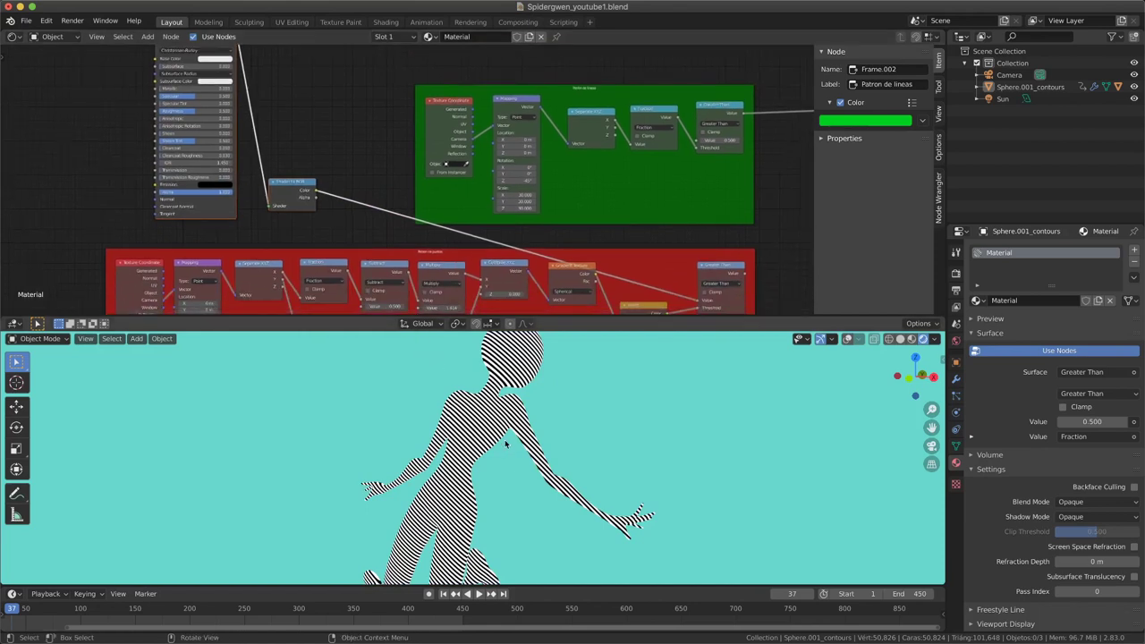
middle_click_drag(573, 414, 549, 409)
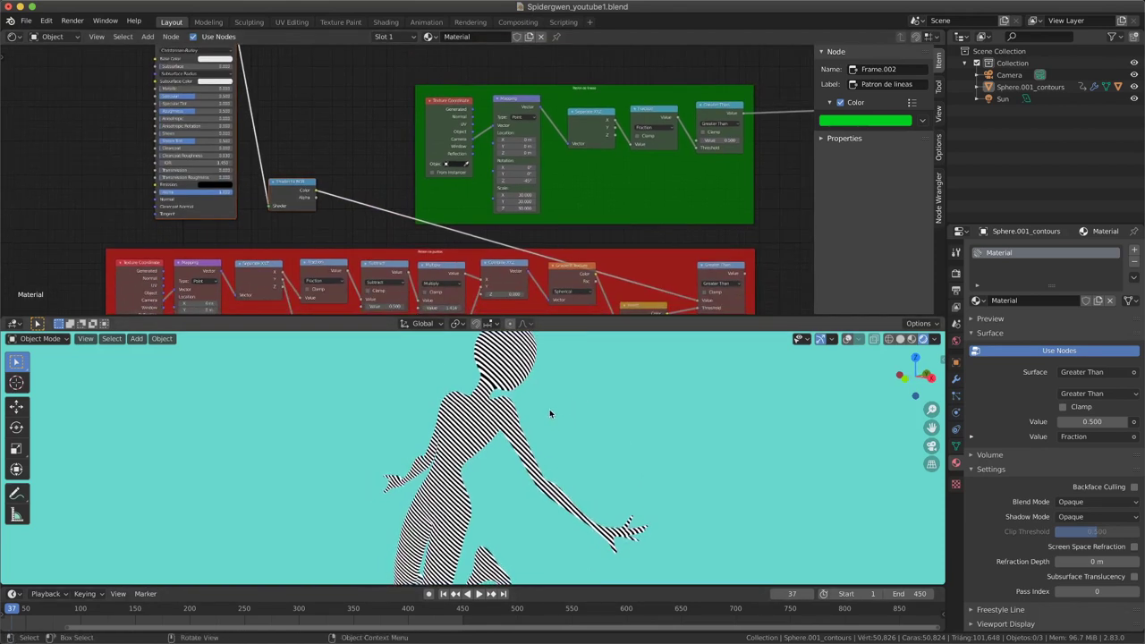
scroll(304, 192, "up", 1)
middle_click_drag(306, 193, 256, 212)
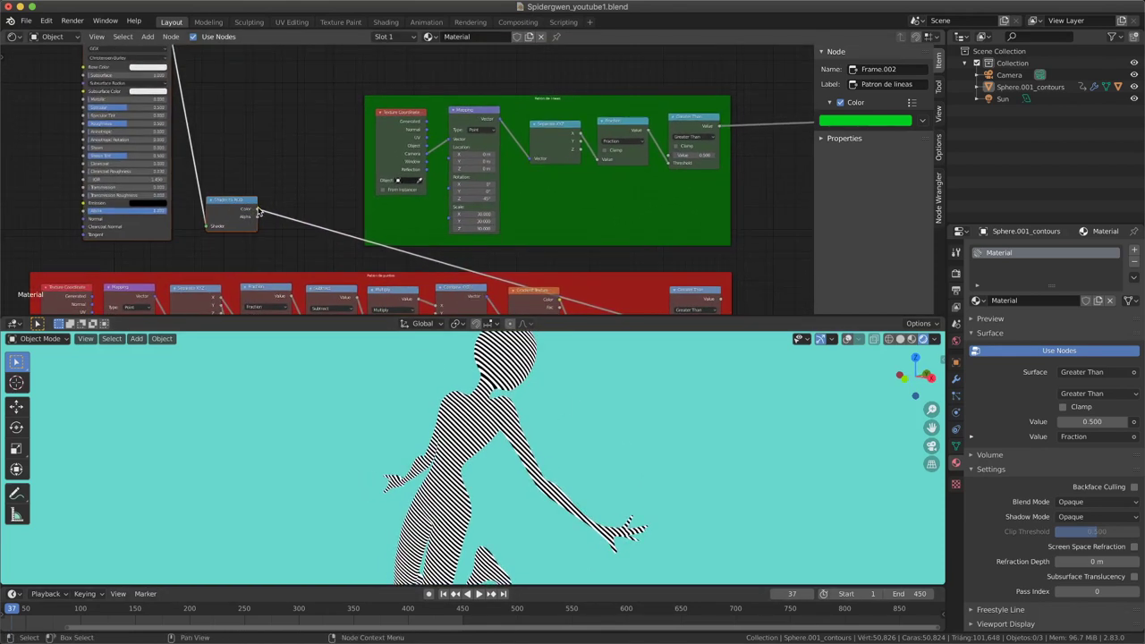
left_click_drag(257, 209, 669, 158)
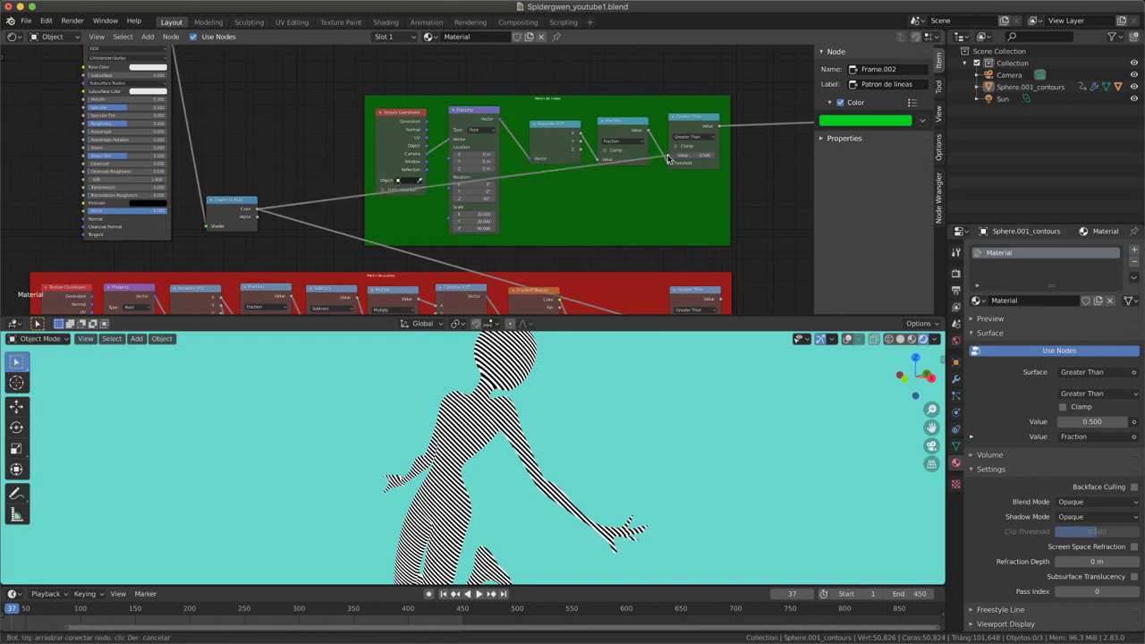
left_click_drag(668, 158, 669, 159)
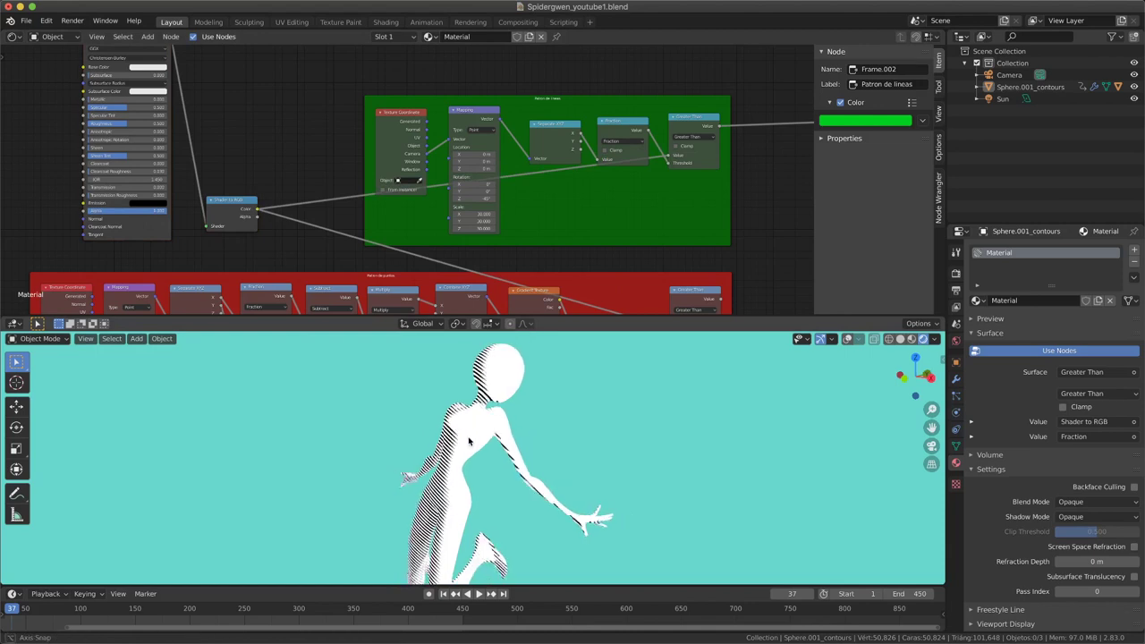
Nudge the green, cyan Material_Principal and red frames into a tidier layout
middle_click_drag(483, 450, 403, 427)
scroll(552, 288, "down", 2)
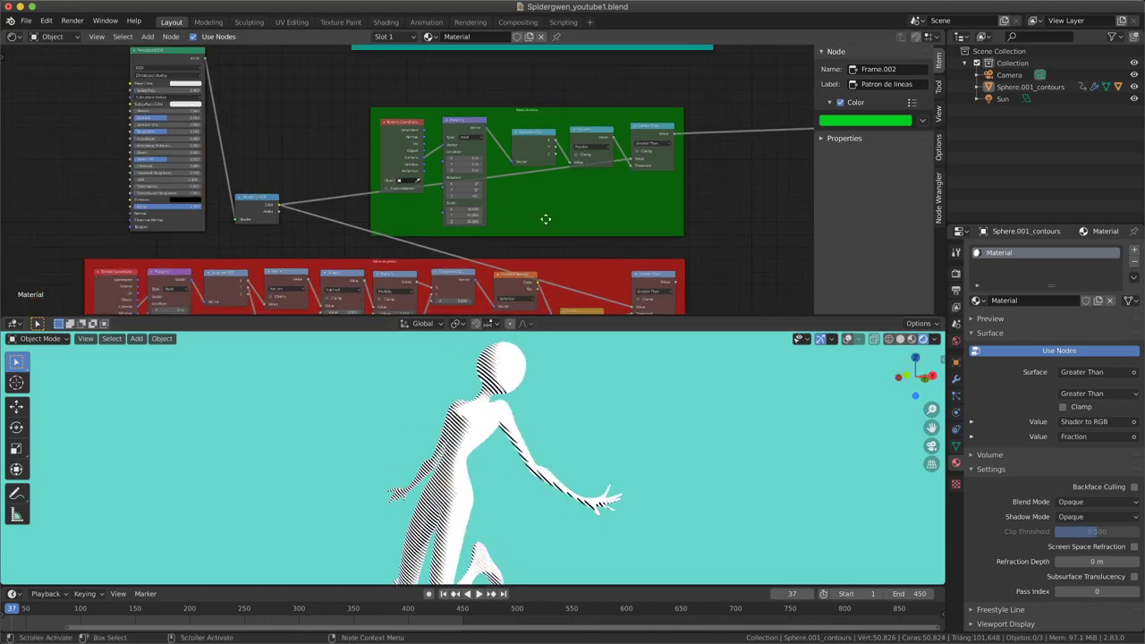
left_click_drag(547, 221, 555, 203)
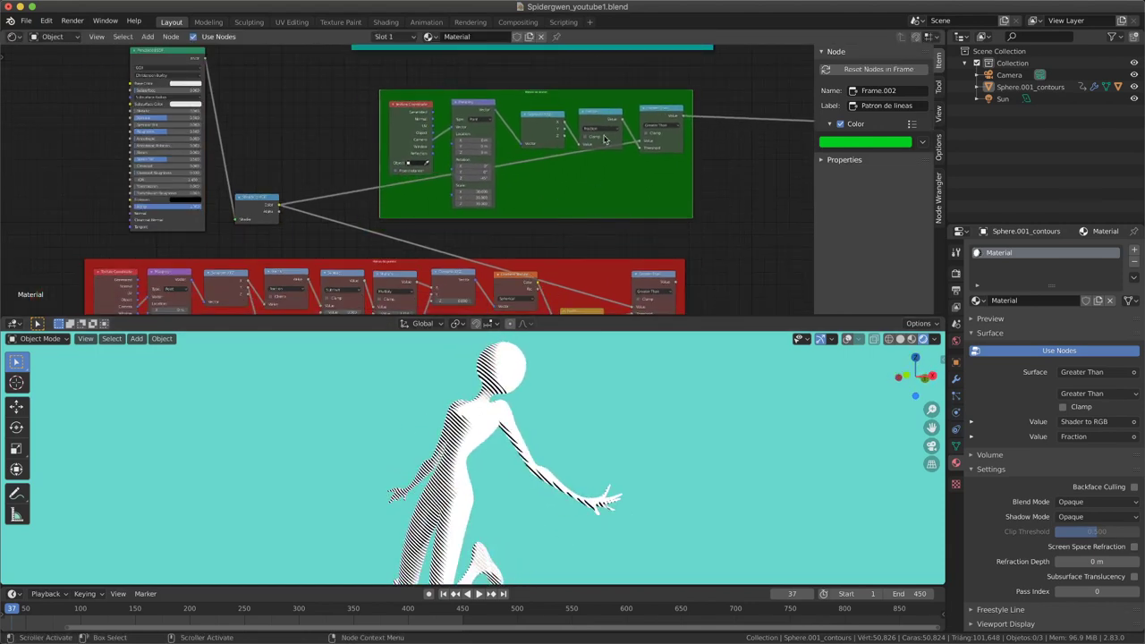
middle_click_drag(655, 65, 537, 152)
scroll(537, 152, "down", 1)
left_click_drag(531, 137, 539, 156)
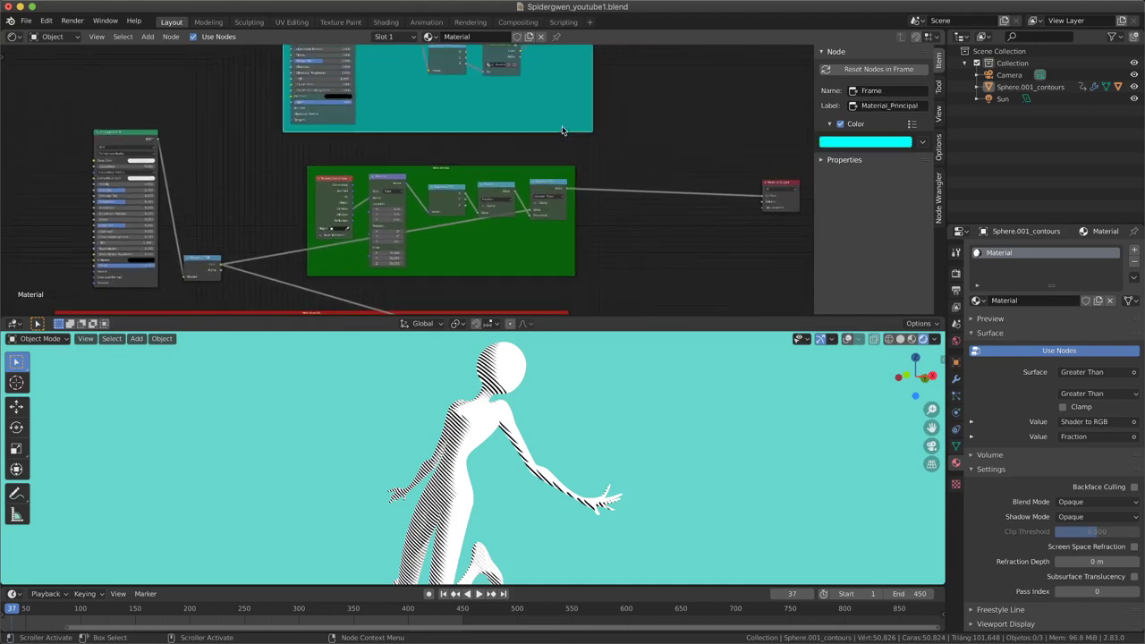
scroll(540, 157, "down", 1)
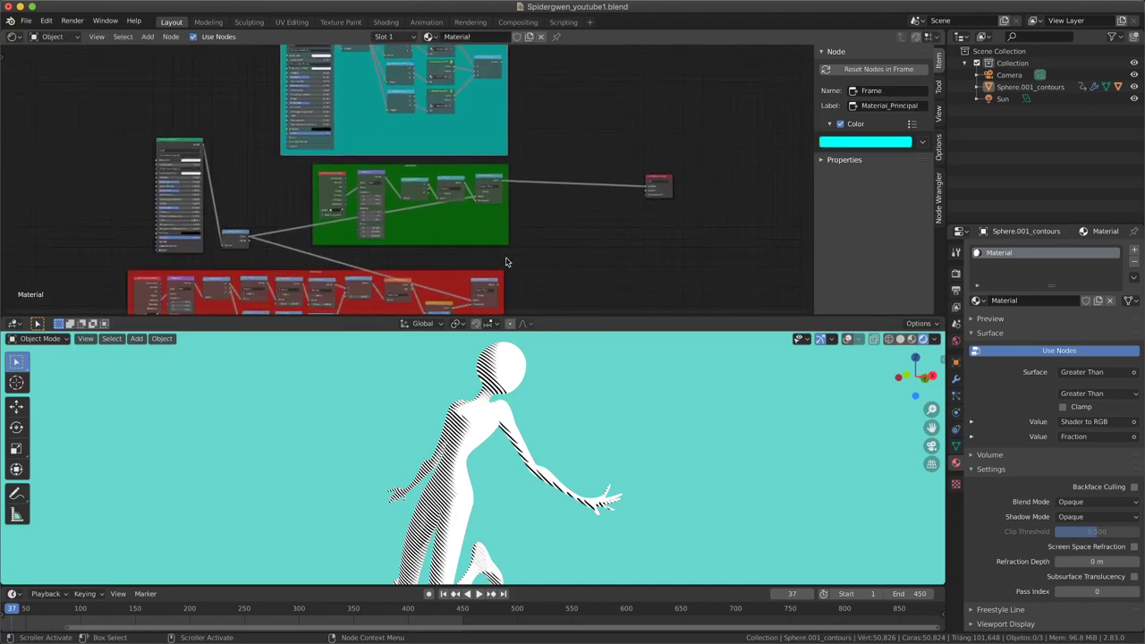
left_click_drag(505, 264, 243, 230)
scroll(266, 229, "down", 1)
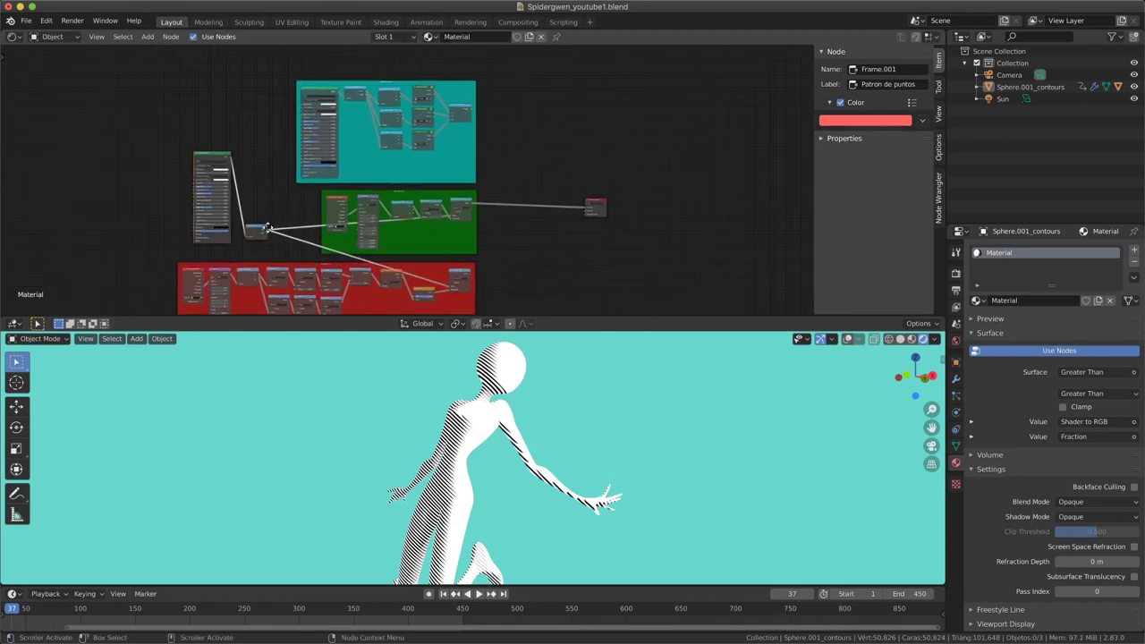
Set the Material_Principal frame right of the green frame, with Material Output further right
left_click(593, 203)
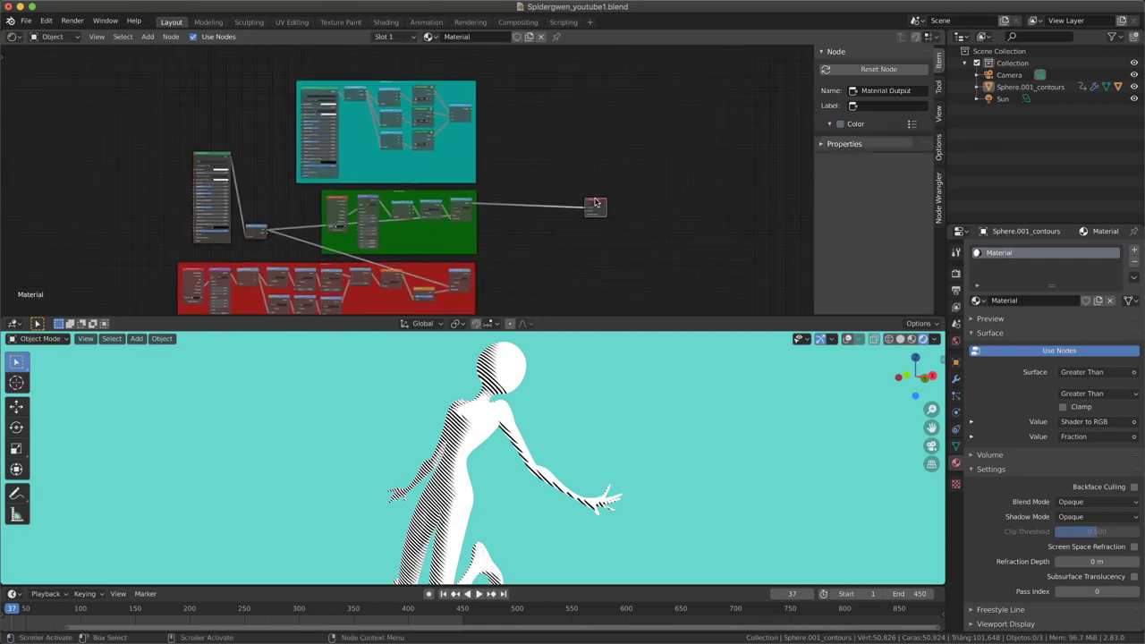
left_click_drag(495, 171, 711, 295)
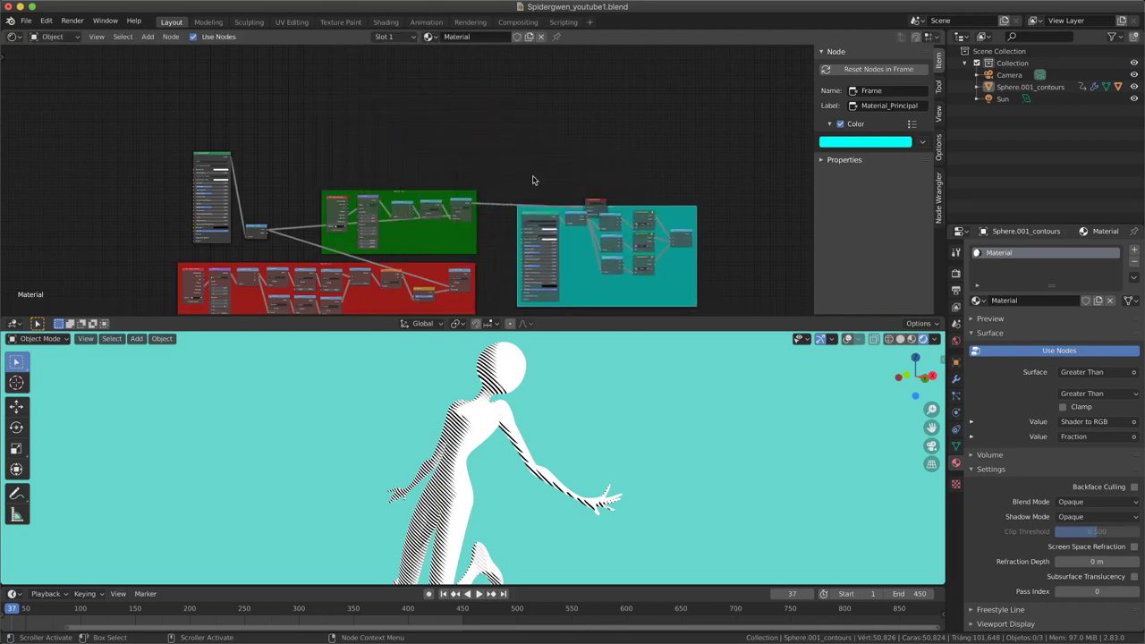
left_click(594, 202)
left_click_drag(594, 202, 766, 252)
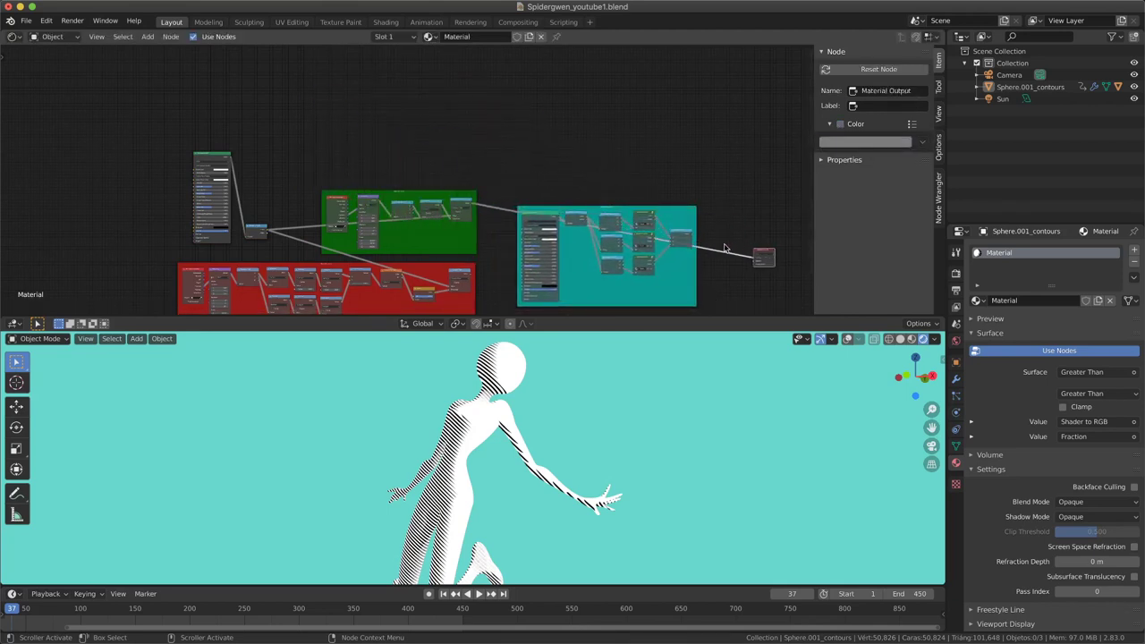
middle_click_drag(724, 247, 653, 214)
scroll(632, 209, "up", 1)
scroll(483, 193, "up", 1)
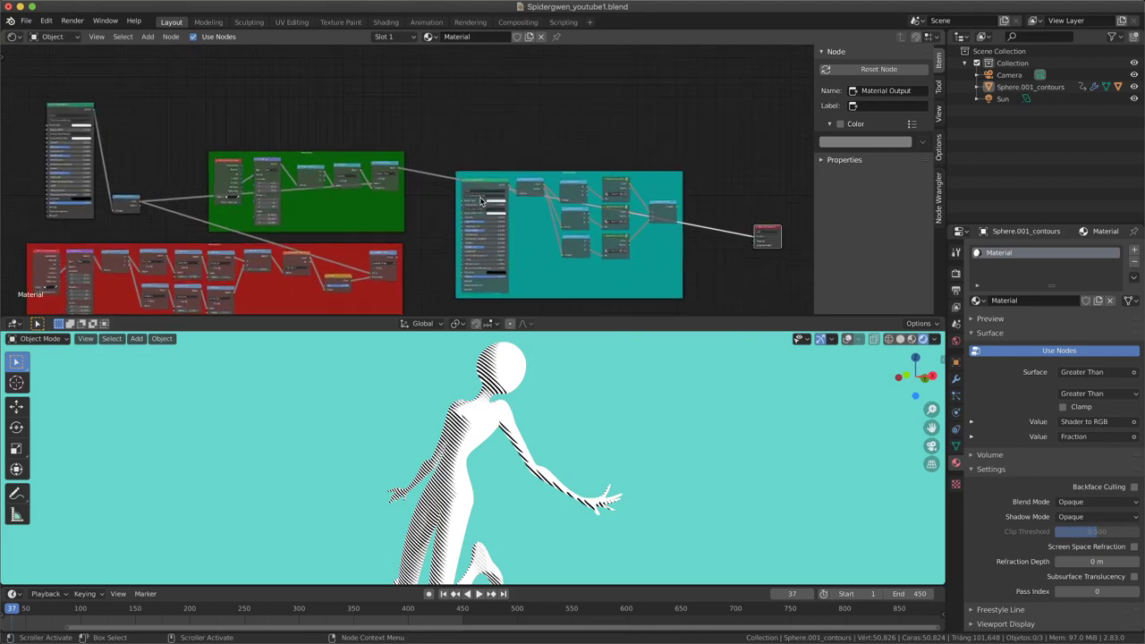
left_click_drag(503, 176, 516, 156)
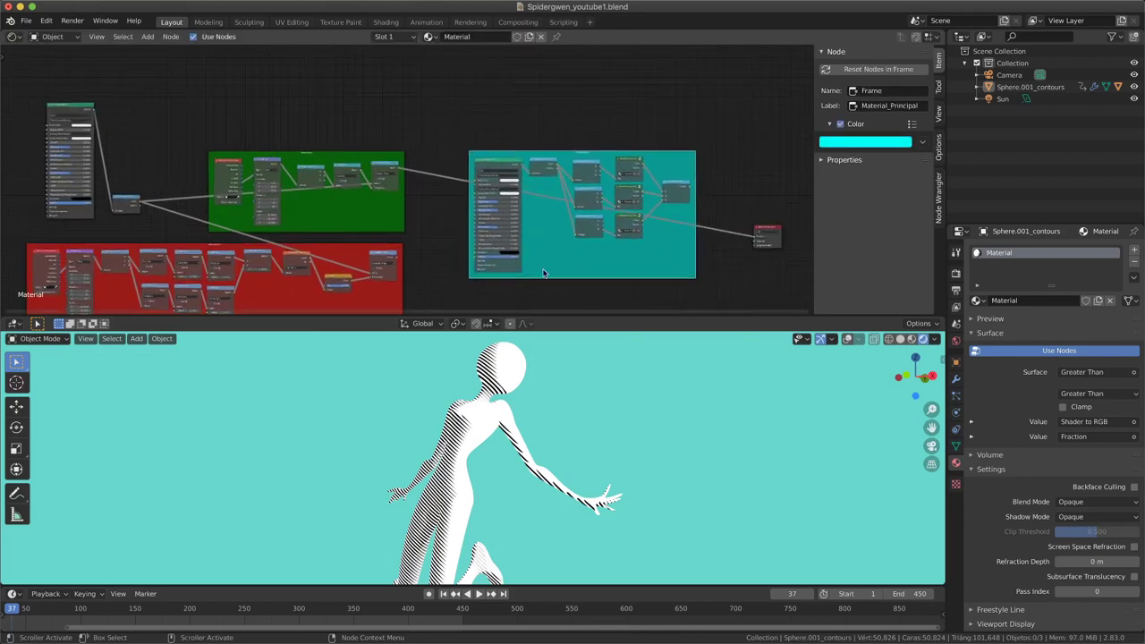
scroll(502, 206, "up", 1)
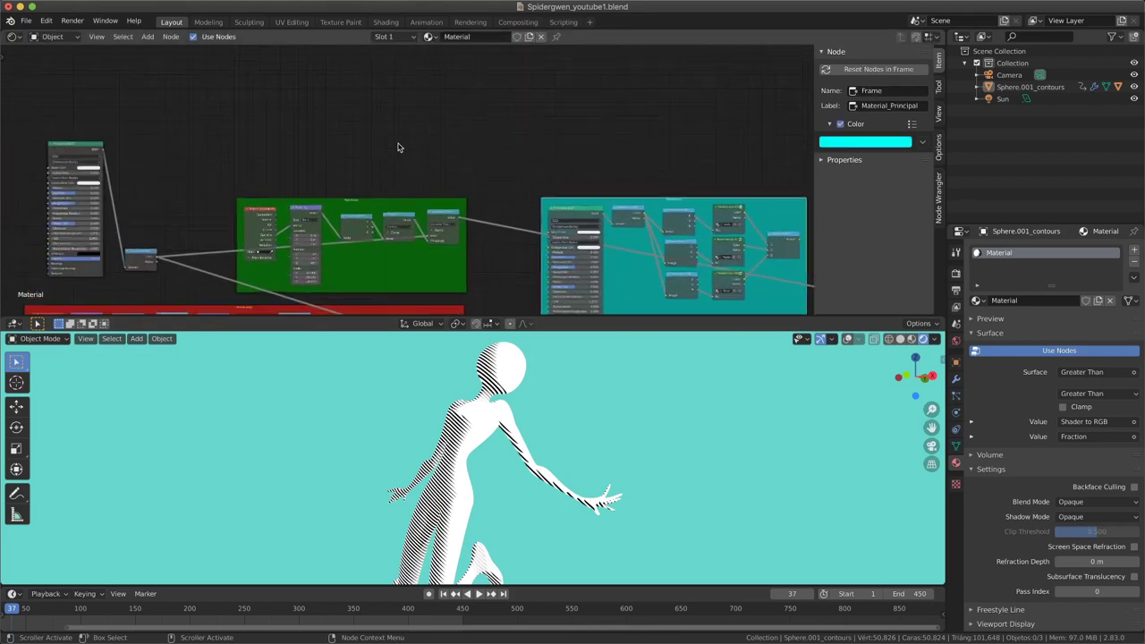
scroll(396, 146, "up", 1)
Add an Image Texture node and place it above the frames
key("shift+a")
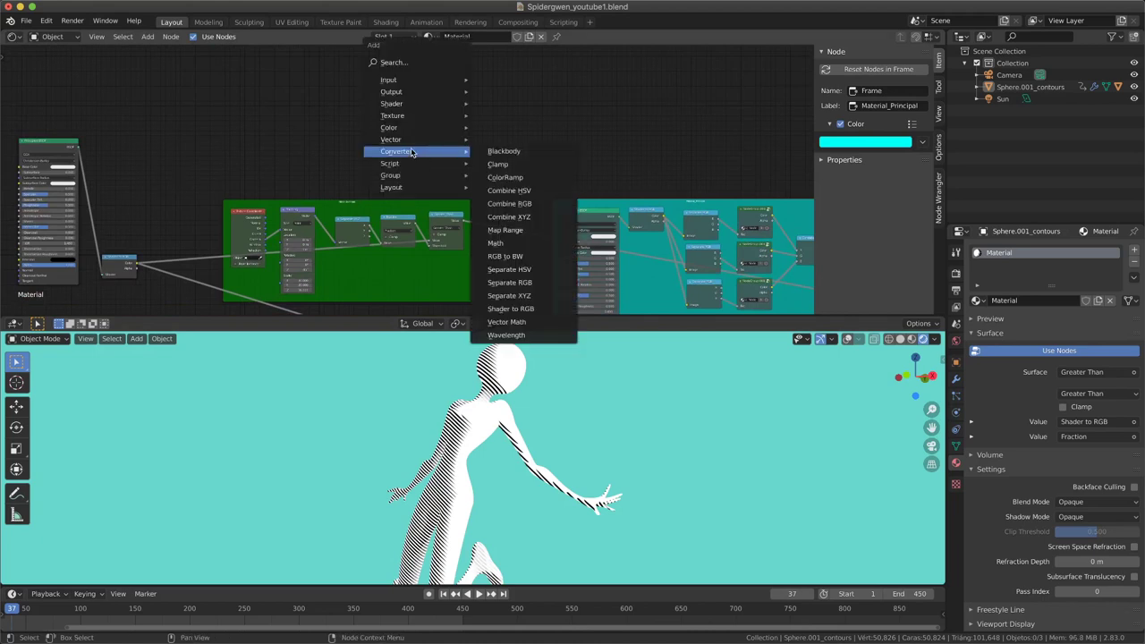
middle_click_drag(599, 185, 581, 192)
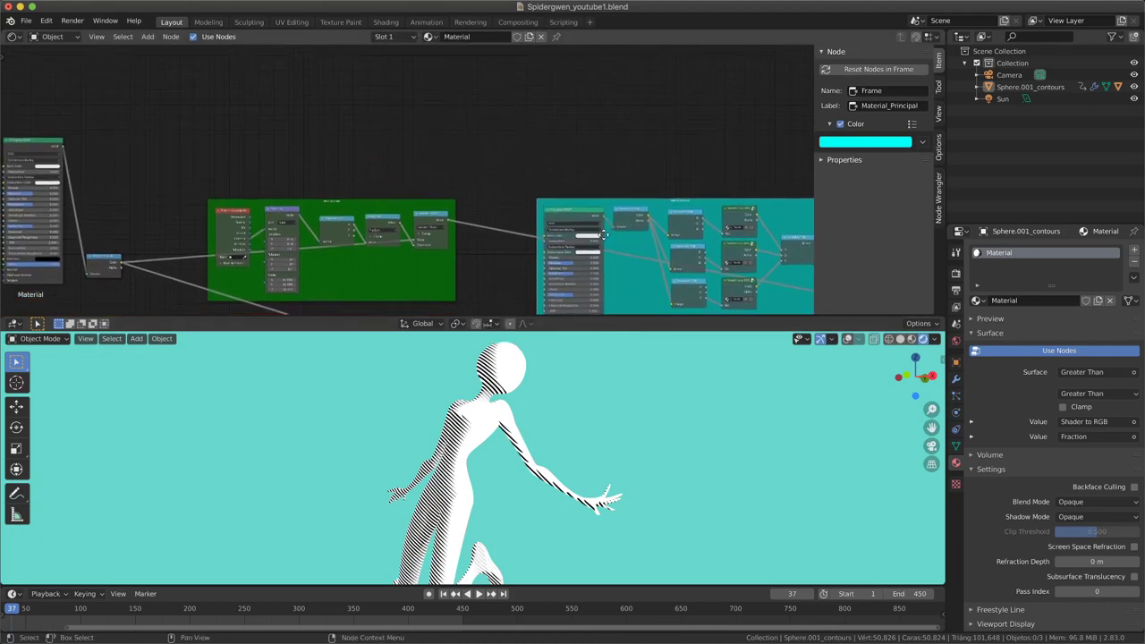
left_click_drag(548, 211, 552, 184)
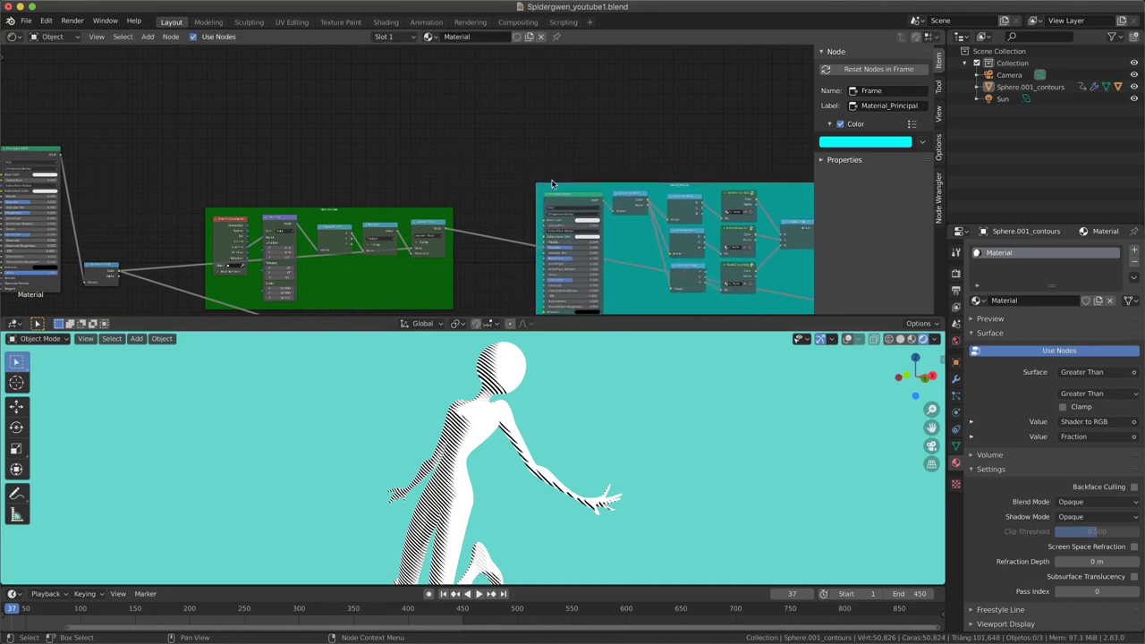
key("shift+a")
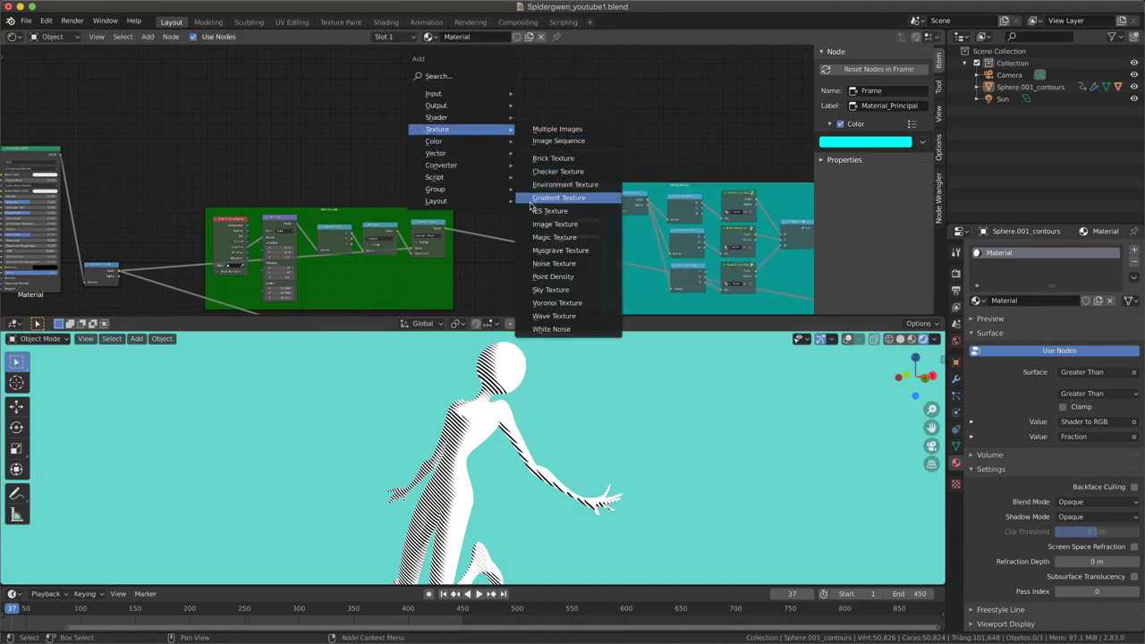
left_click(544, 226)
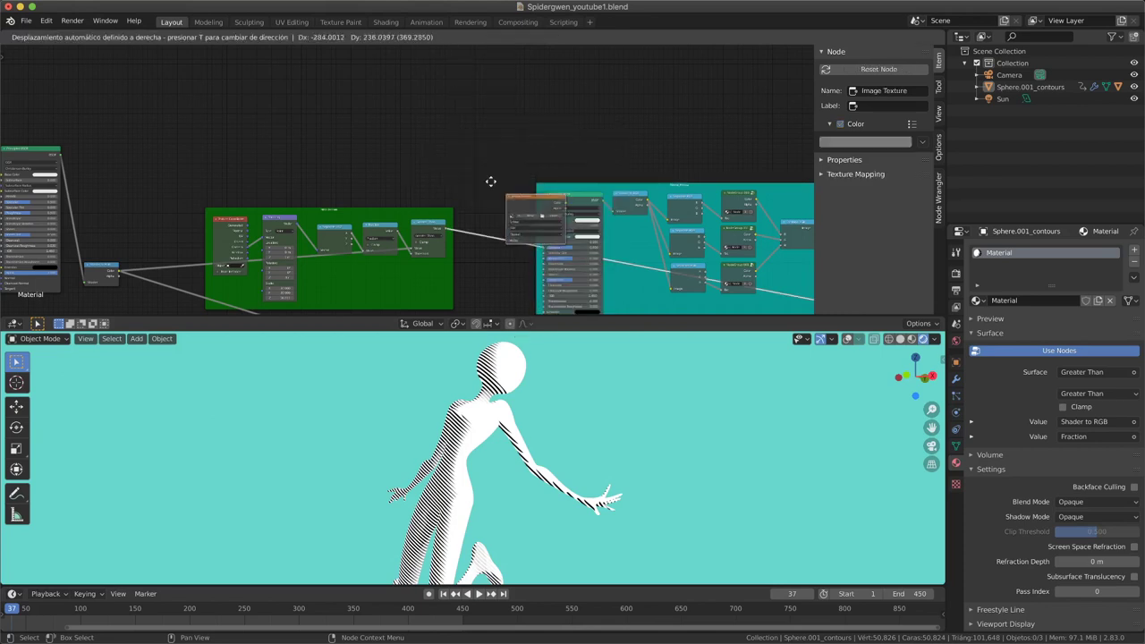
left_click(420, 90)
scroll(503, 146, "up", 1)
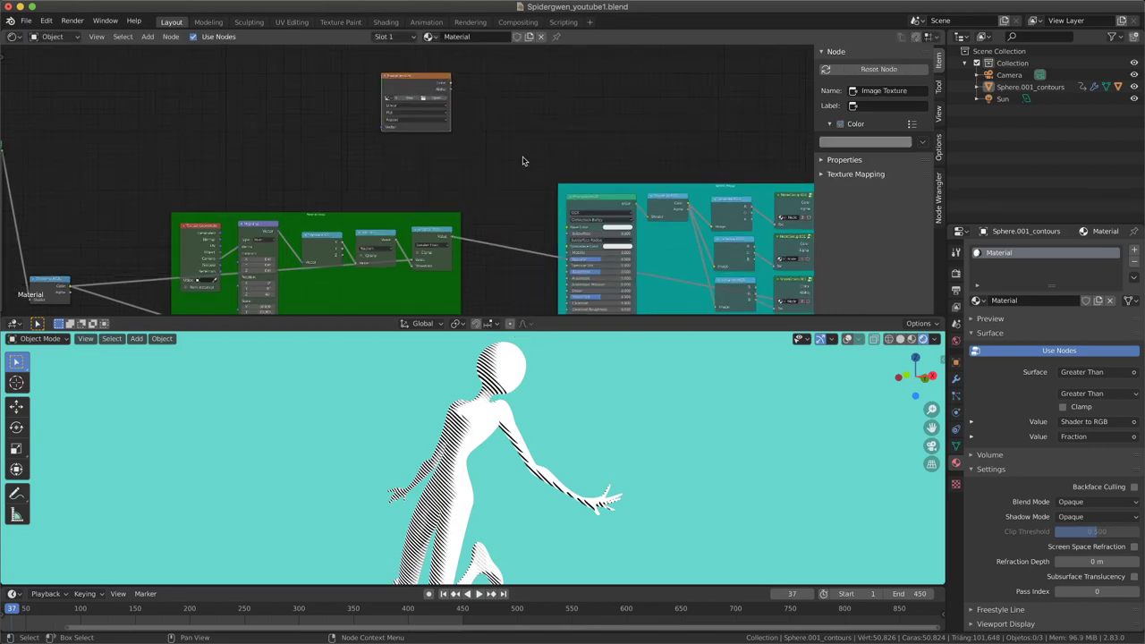
scroll(497, 163, "up", 2)
key("KP_Decimal")
scroll(345, 159, "up", 1)
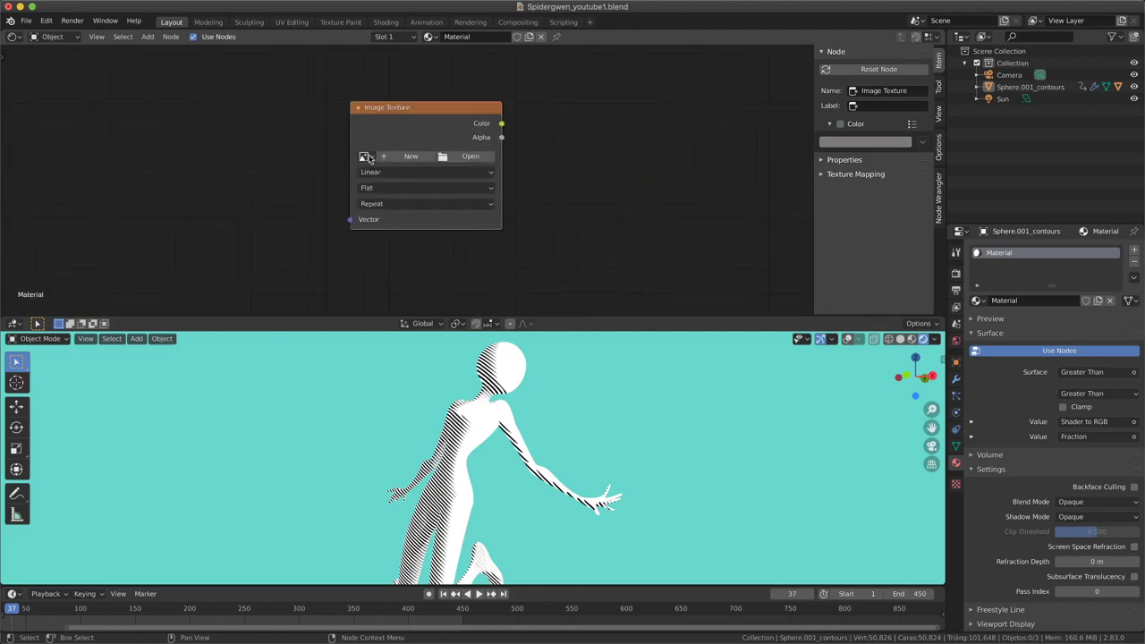
Load the Gwen_G image into the Image Texture node
left_click(366, 155)
left_click(478, 160)
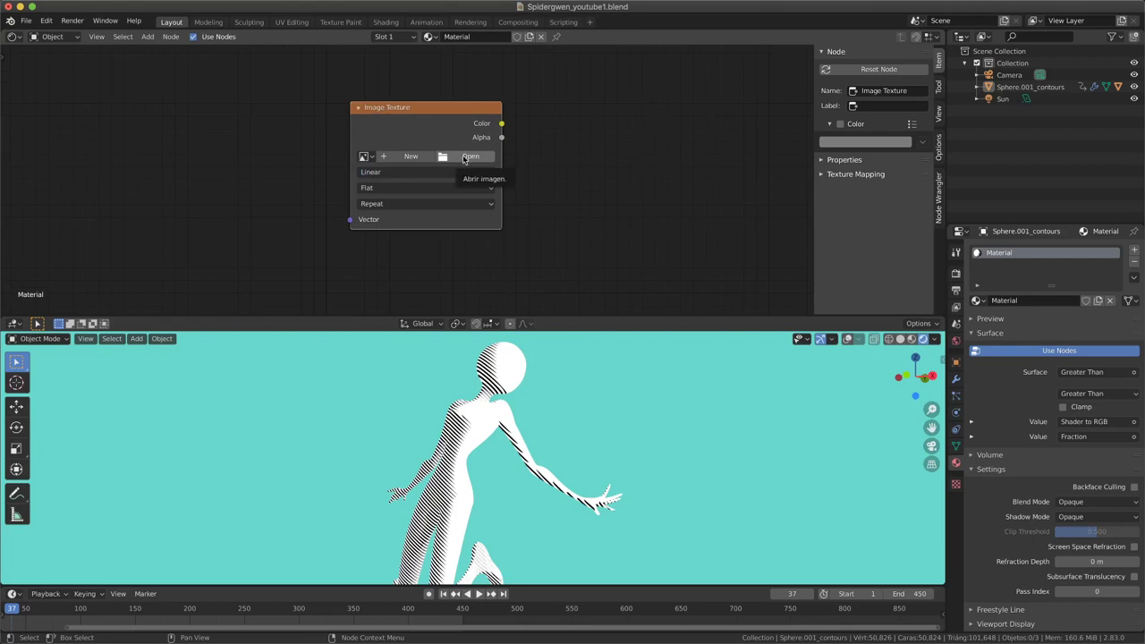
left_click(366, 156)
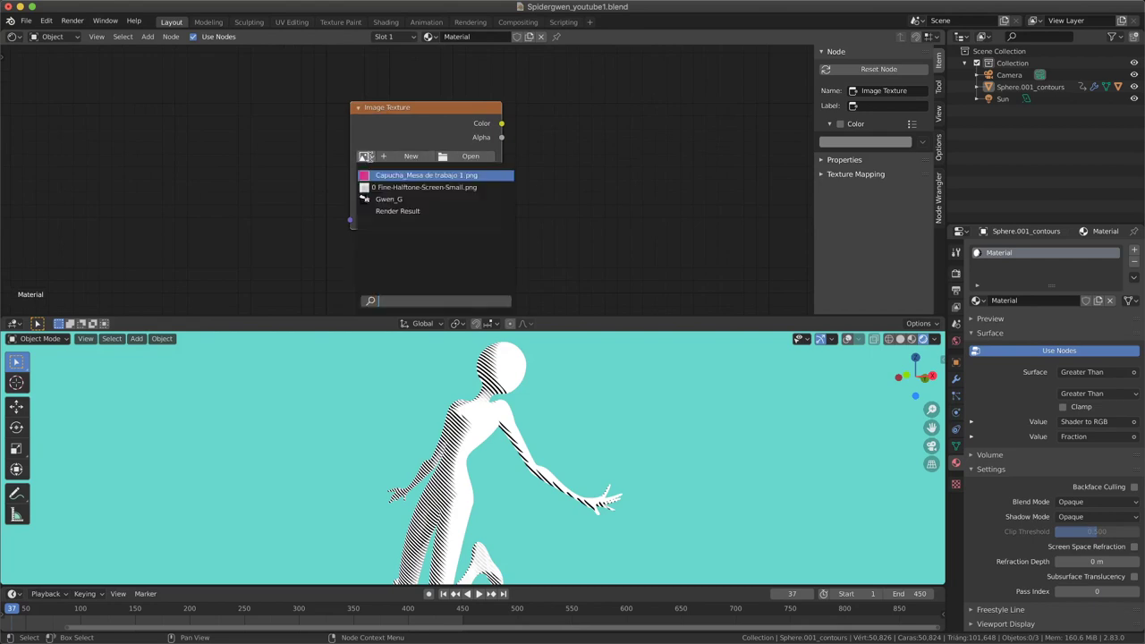
left_click(388, 199)
scroll(546, 204, "down", 1)
scroll(437, 129, "down", 1)
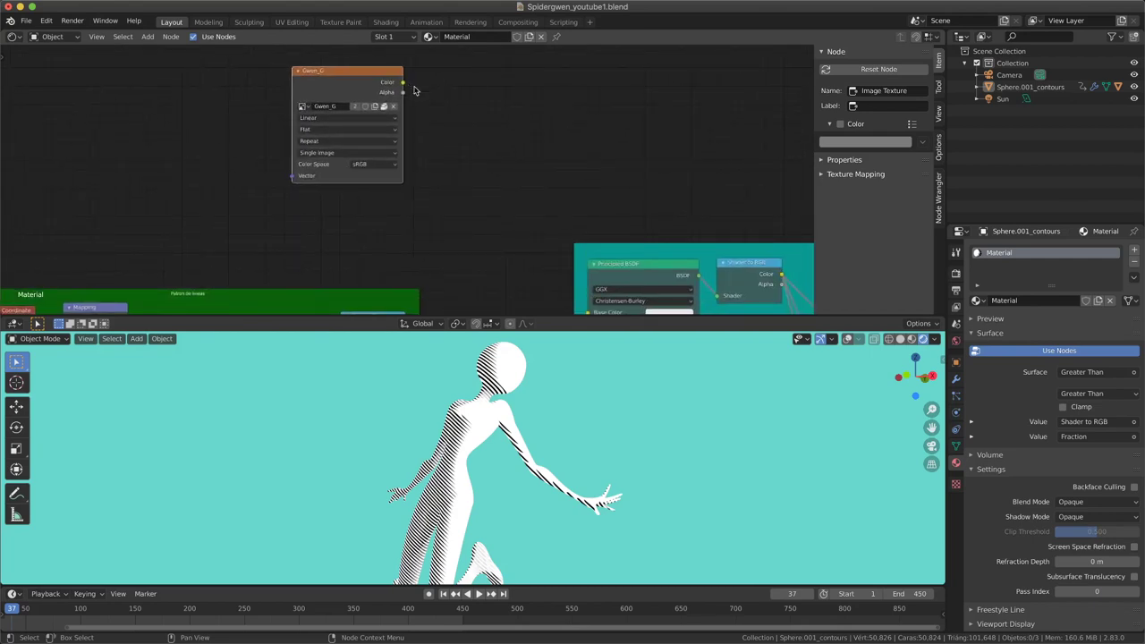
scroll(414, 90, "right", 2)
scroll(420, 125, "down", 1)
Connect the Gwen_G Color output to the Principled BSDF Base Color
left_click_drag(368, 61, 552, 294)
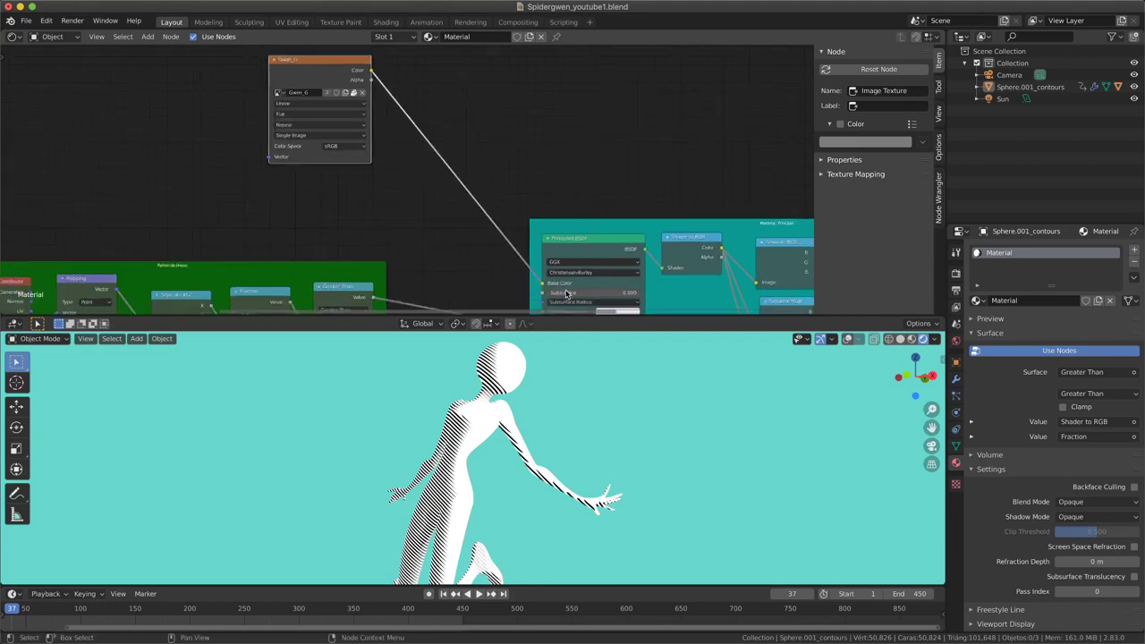
scroll(537, 287, "right", 1)
scroll(518, 273, "down", 2)
scroll(482, 256, "right", 2)
scroll(482, 256, "right", 5)
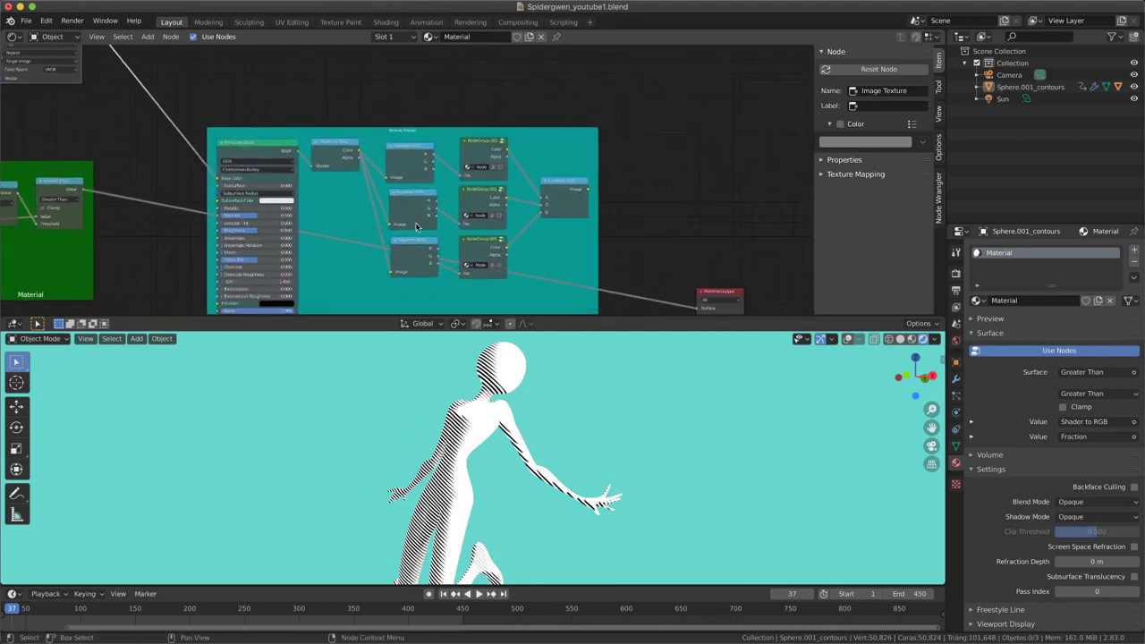
scroll(537, 206, "down", 2)
Link the Combine RGB Image output to the Material Output Surface socket
left_click_drag(546, 151, 552, 159)
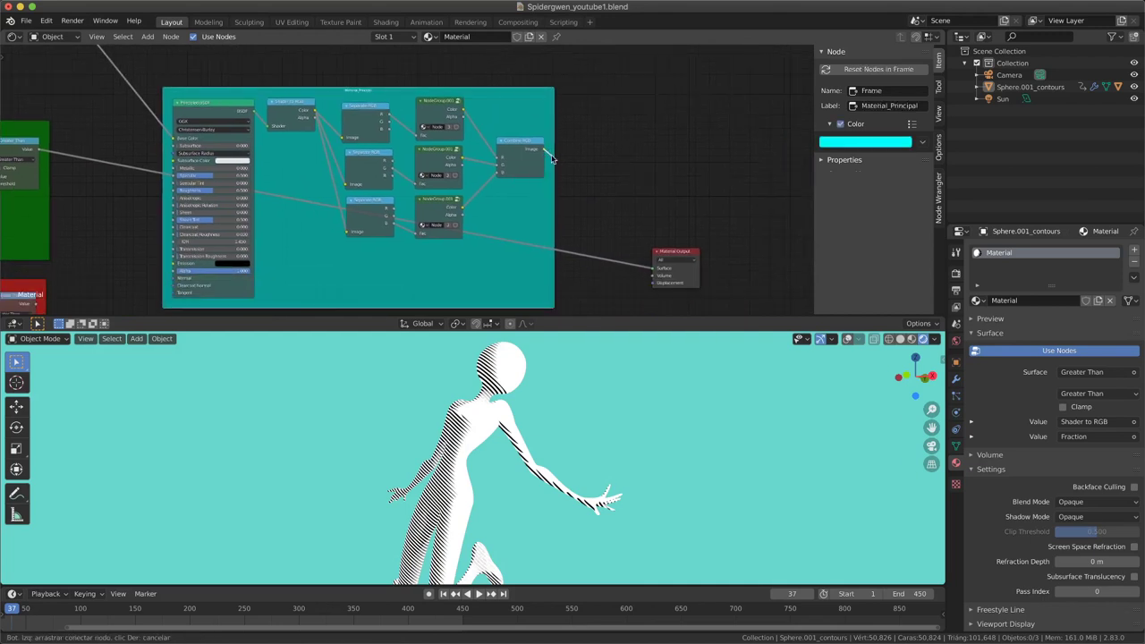
left_click_drag(609, 234, 654, 269)
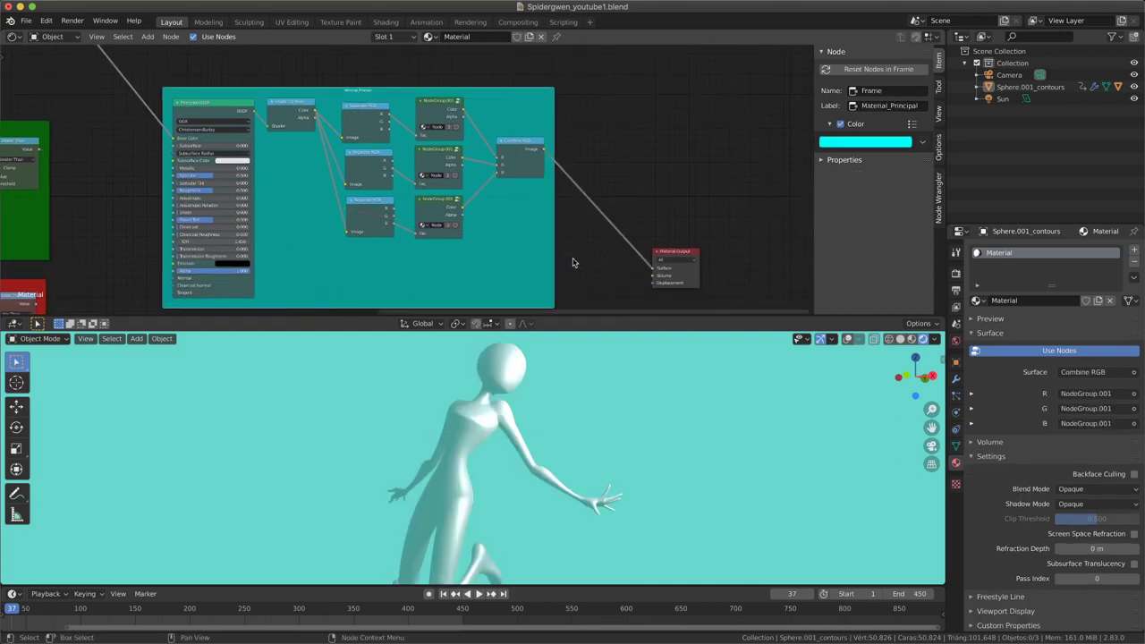
middle_click_drag(617, 250, 695, 234)
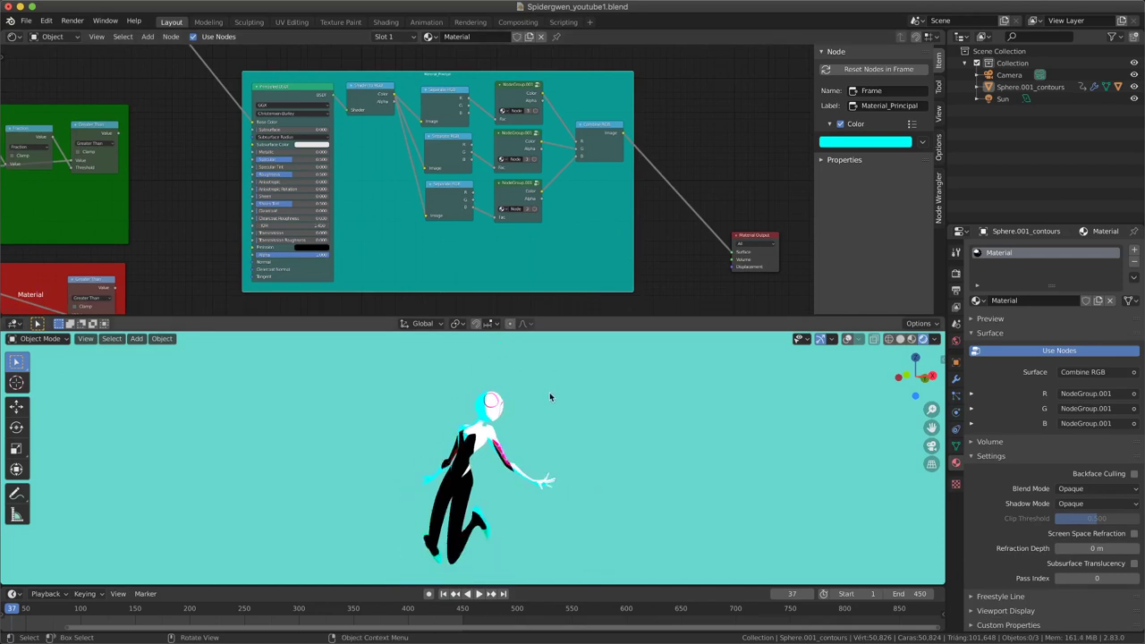
mouse_move(549, 392)
middle_mouse_down()
mouse_move(448, 414)
mouse_move(383, 396)
mouse_move(528, 402)
middle_mouse_up()
scroll(425, 194, "down", 1)
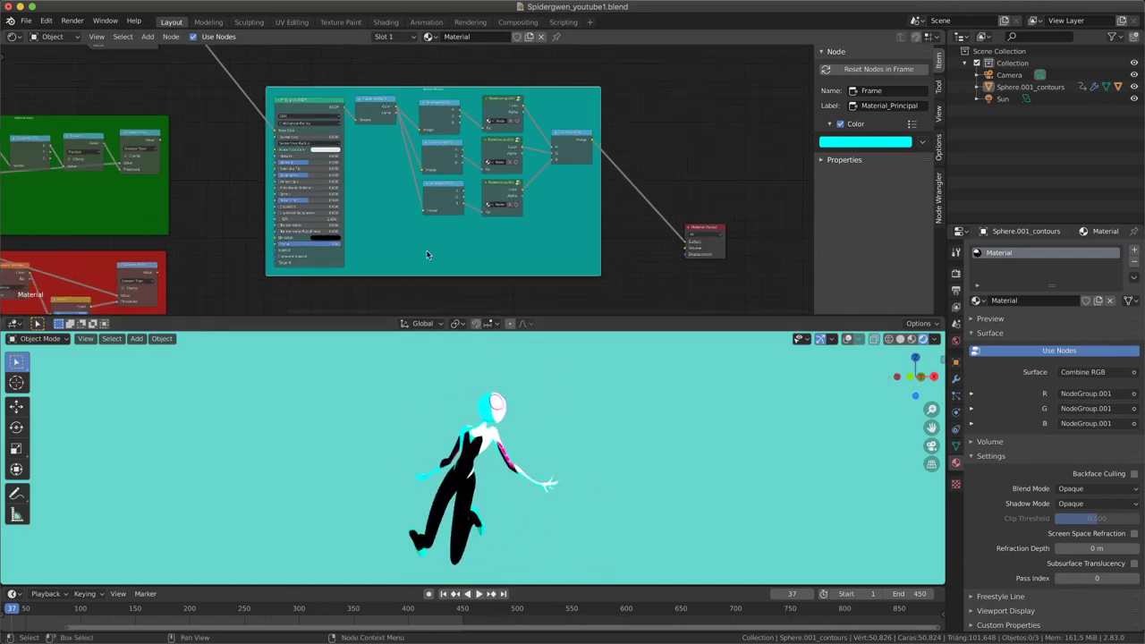
middle_click_drag(402, 259, 541, 224)
scroll(430, 229, "down", 1)
mouse_move(326, 237)
middle_mouse_down()
mouse_move(437, 221)
mouse_move(376, 236)
middle_mouse_up()
left_click(402, 163)
middle_click_drag(582, 248, 582, 235)
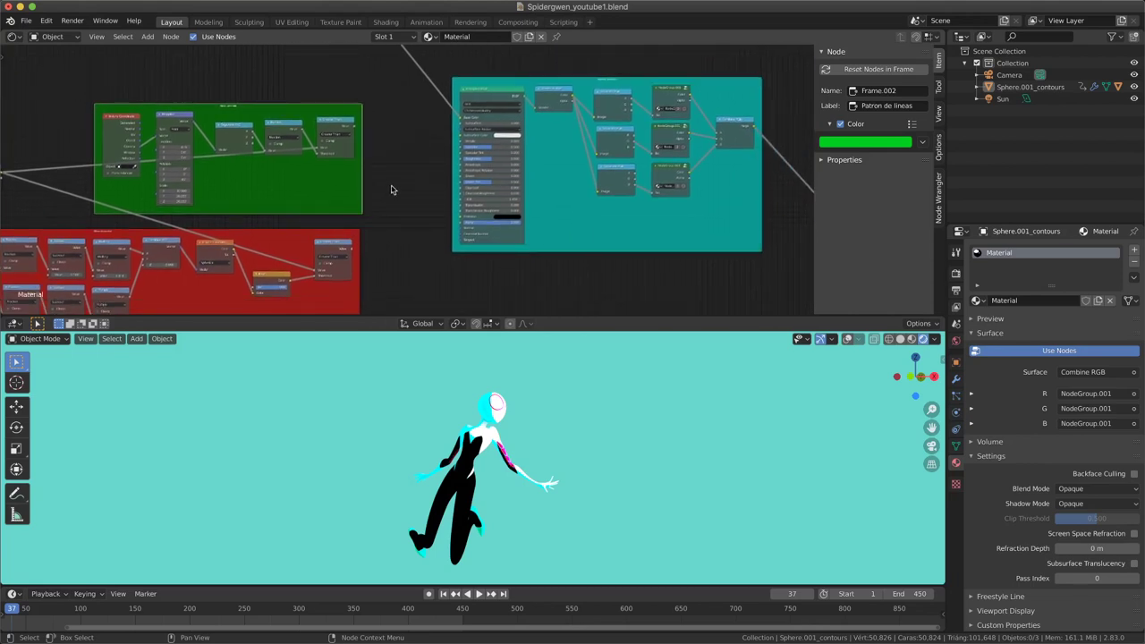
Add a Mix colour node near the Gwen_G texture node, lowering the texture slightly
key("shift+a")
mouse_move(411, 192)
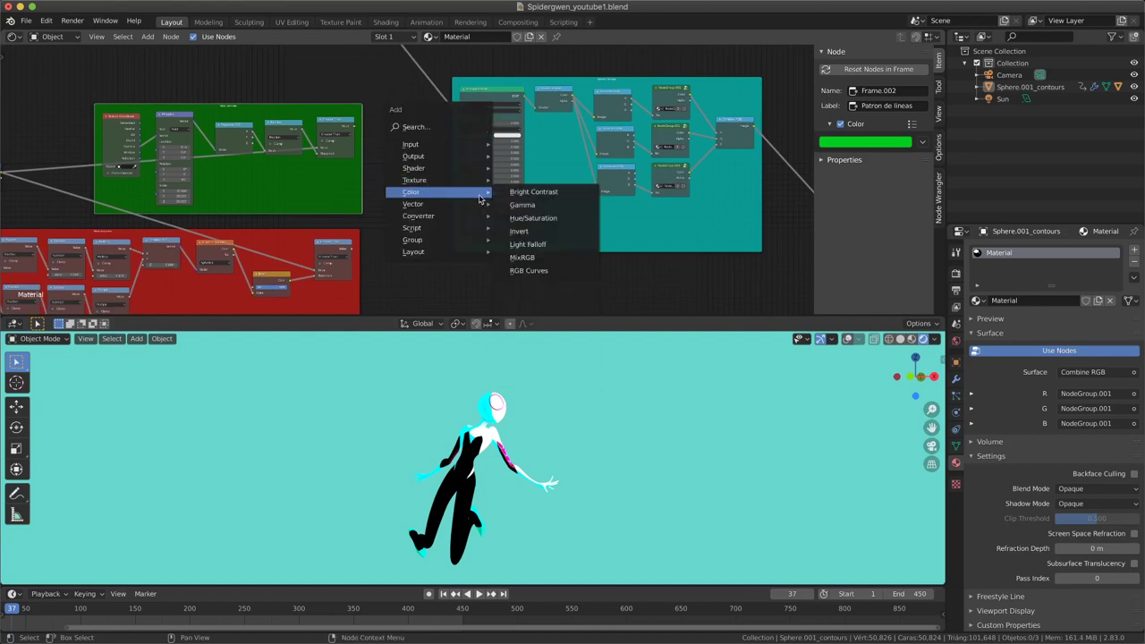
left_click(526, 260)
left_click(421, 179)
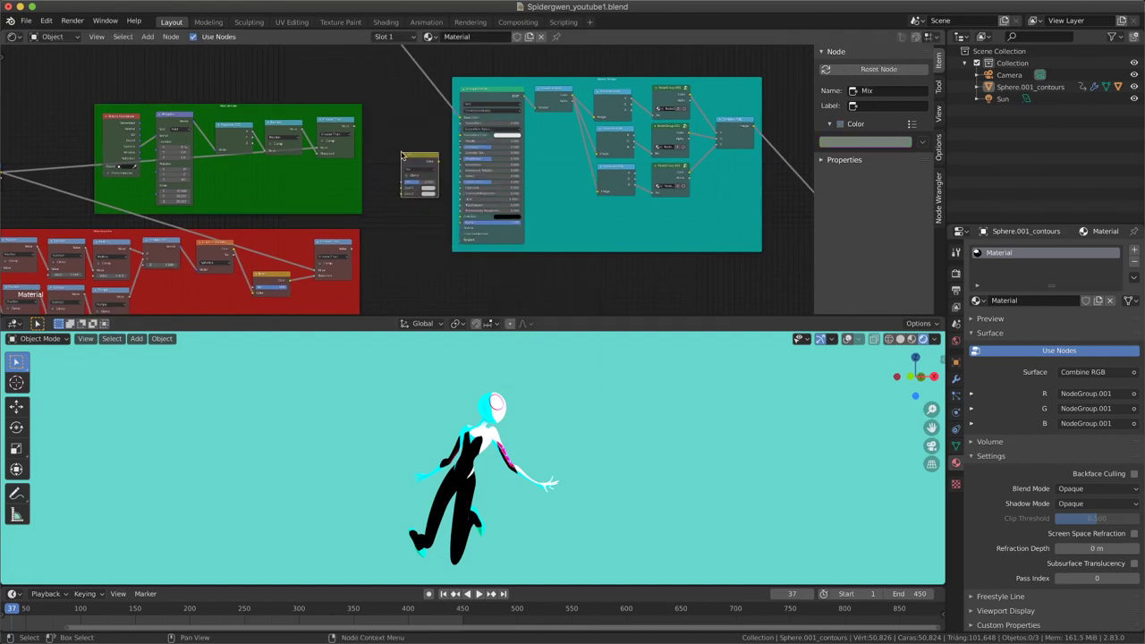
mouse_move(380, 111)
middle_mouse_down()
mouse_move(483, 223)
mouse_move(479, 196)
mouse_move(503, 177)
middle_mouse_up()
left_click(405, 71)
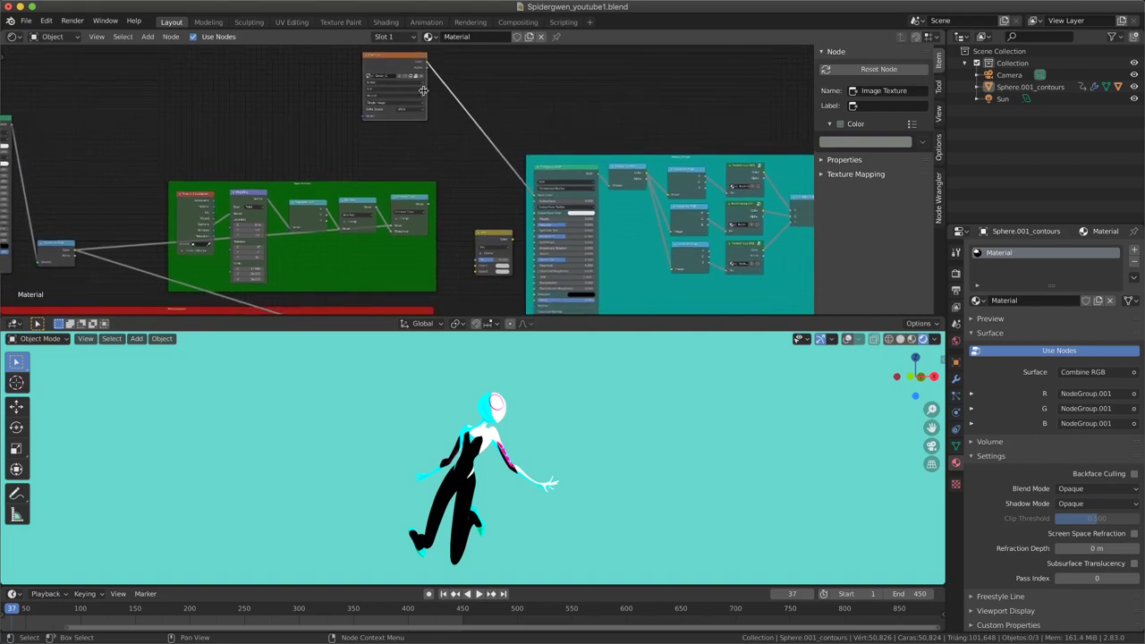
left_click_drag(388, 64, 390, 111)
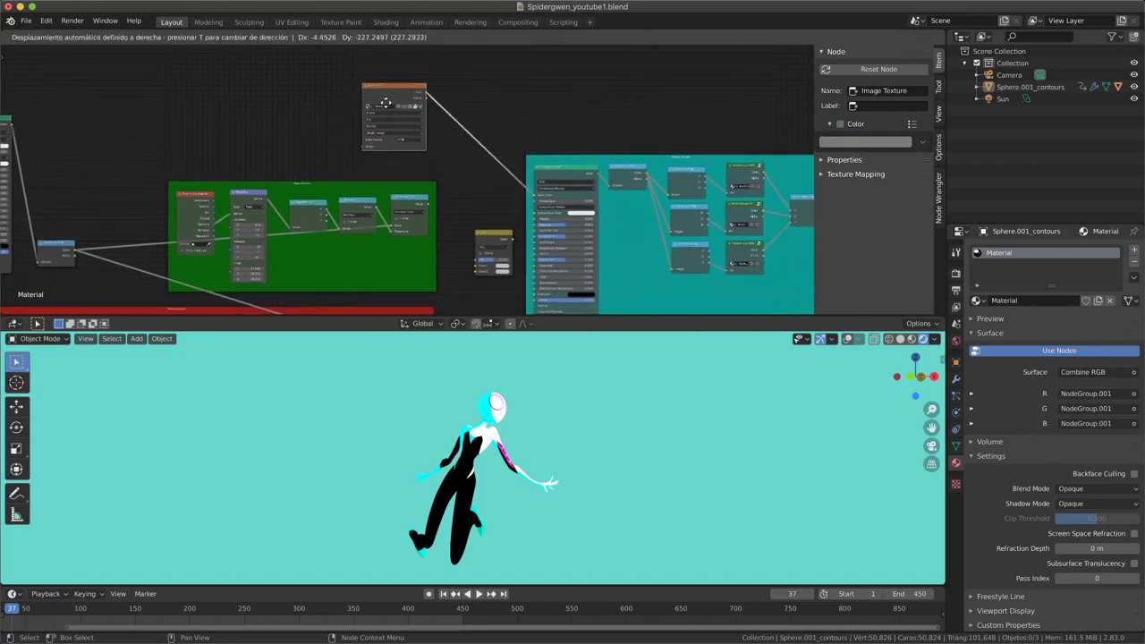
left_click_drag(313, 195, 309, 190)
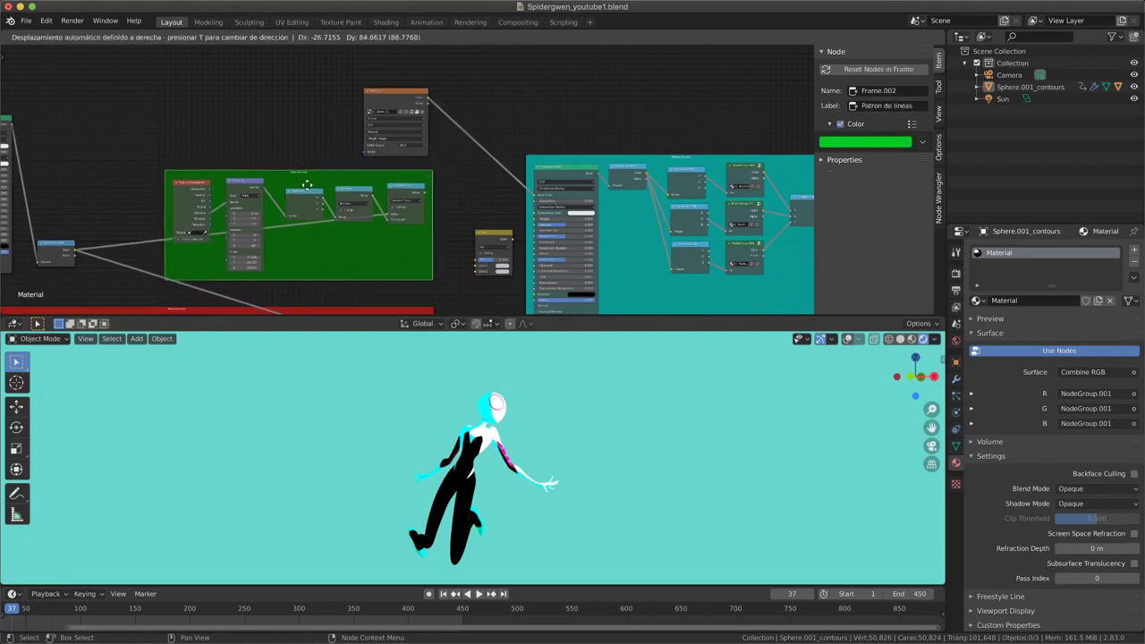
scroll(472, 233, "up", 1)
middle_click_drag(473, 233, 435, 226)
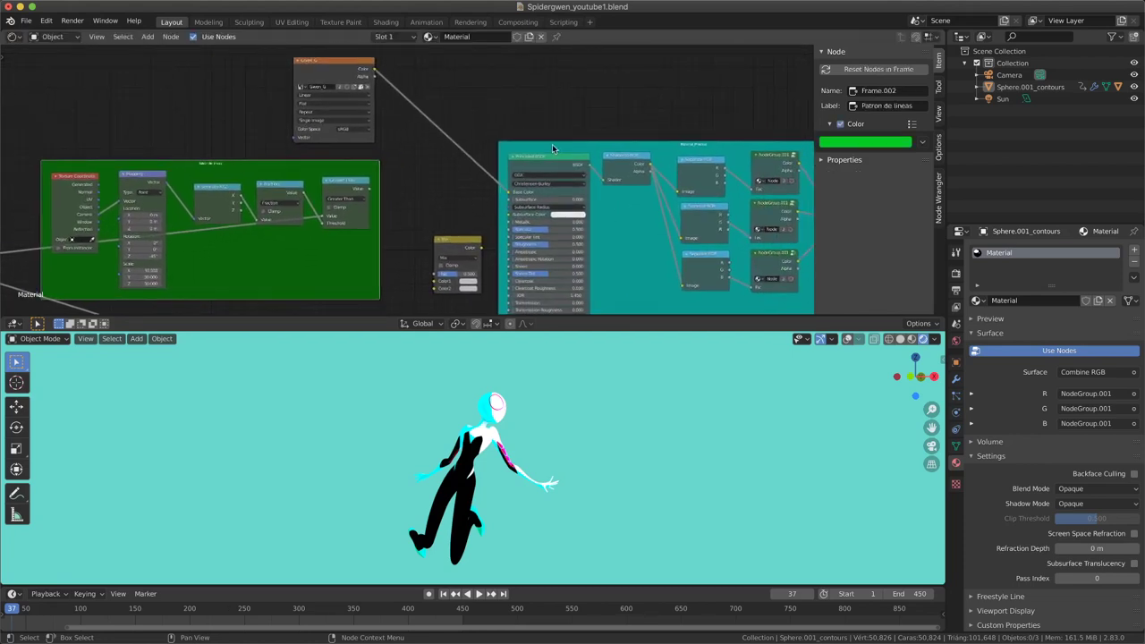
Insert the Mix node into the texture-to-BSDF link and feed Greater Than into Color2
left_click_drag(455, 239, 477, 133)
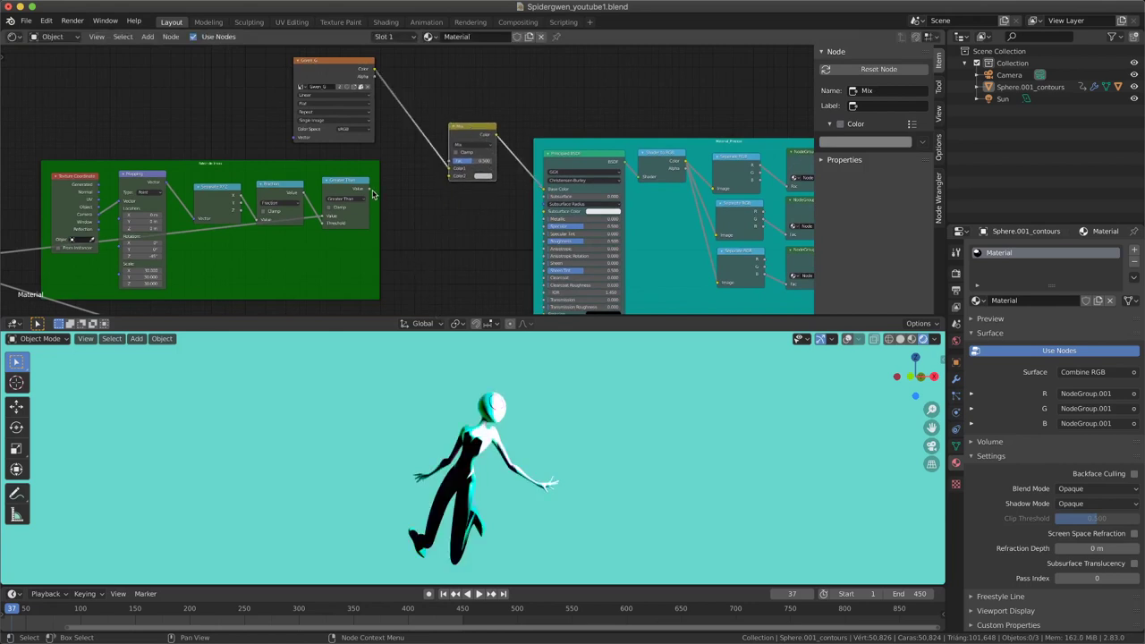
left_click_drag(369, 190, 382, 191)
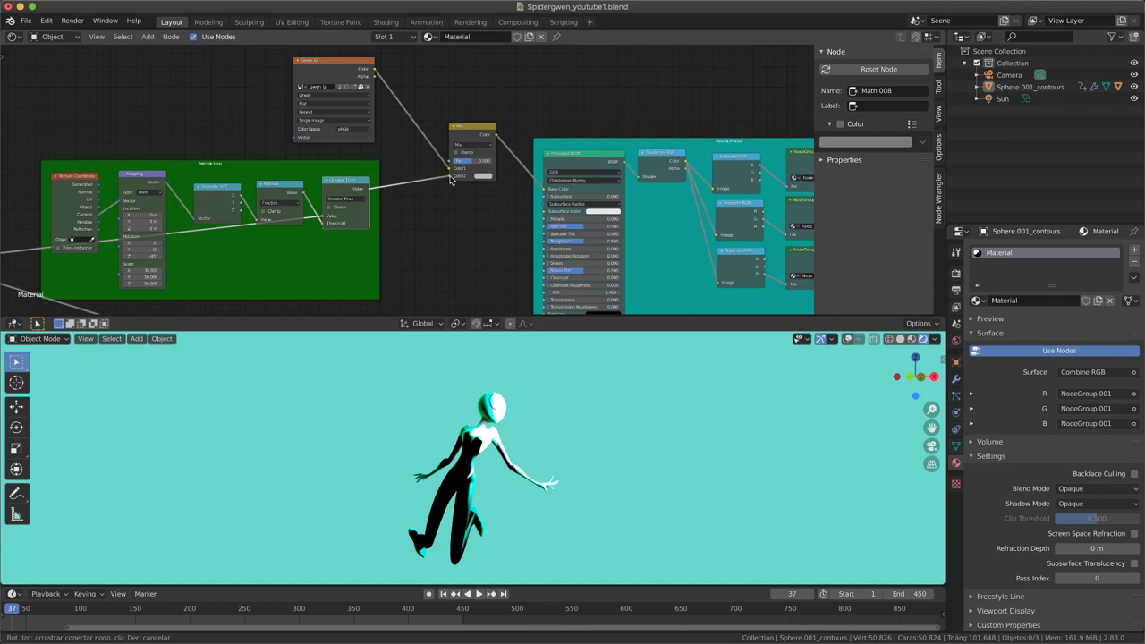
left_click_drag(451, 178, 451, 179)
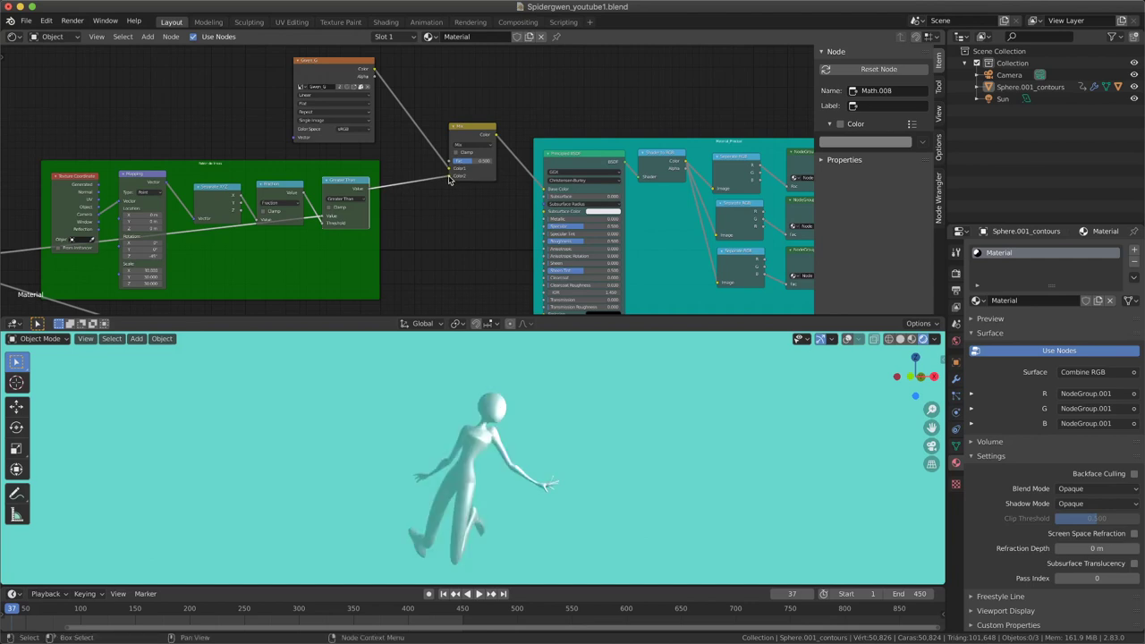
scroll(480, 352, "up", 6)
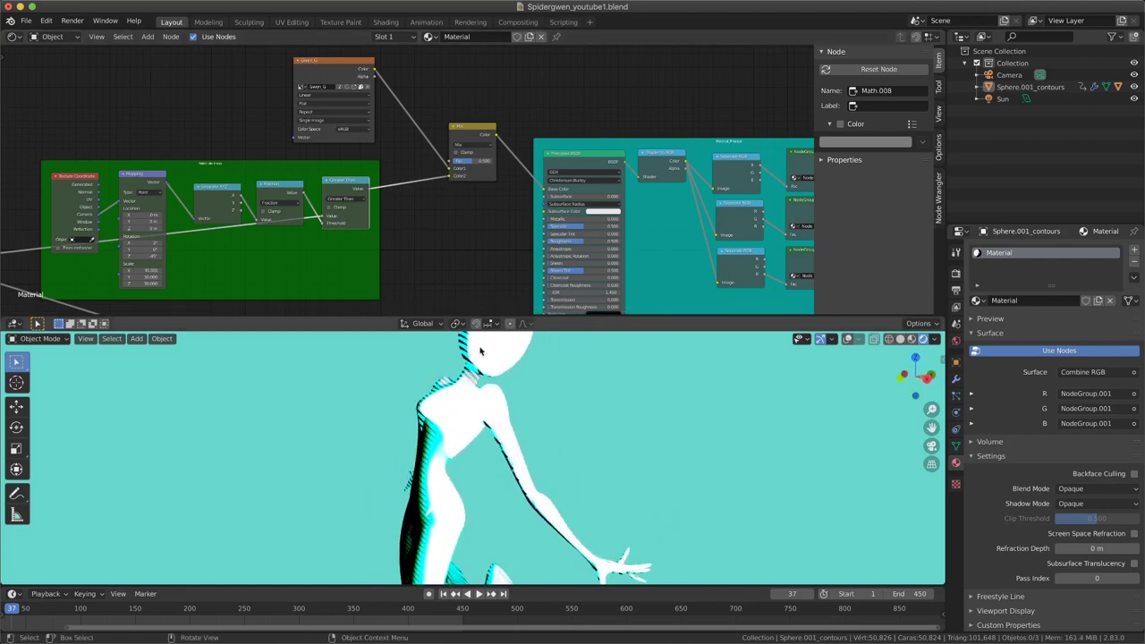
middle_click_drag(480, 352, 505, 383, "shift")
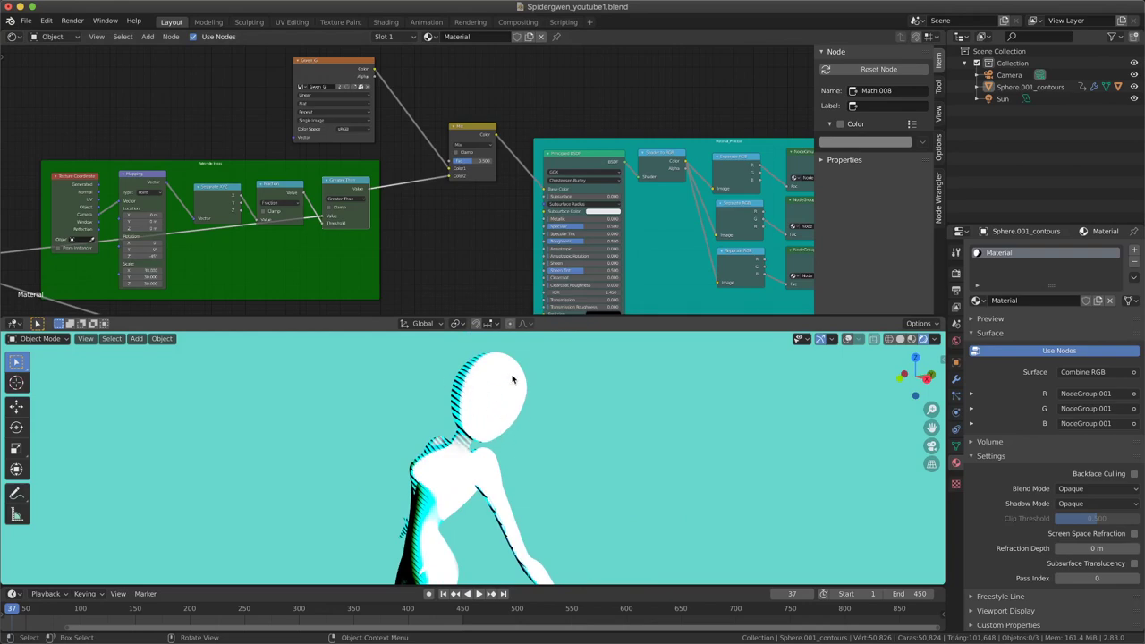
scroll(413, 204, "up", 1)
scroll(413, 204, "up", 1)
Switch the Mix node's blend mode to Multiply
scroll(414, 204, "up", 1)
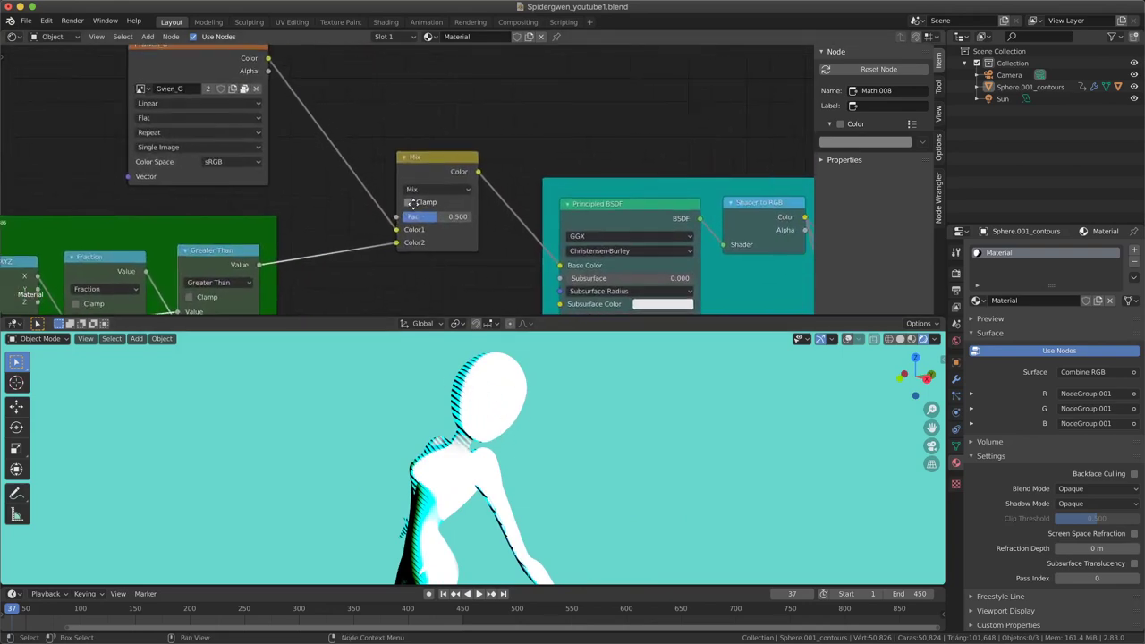
scroll(413, 204, "up", 1)
left_click(427, 195)
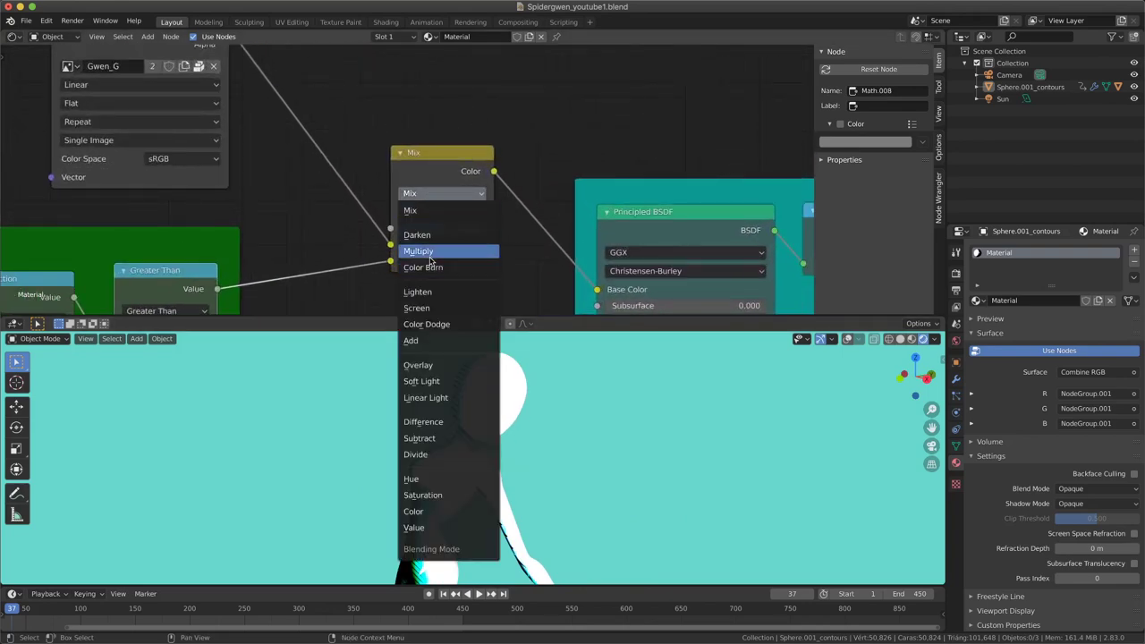
left_click(432, 259)
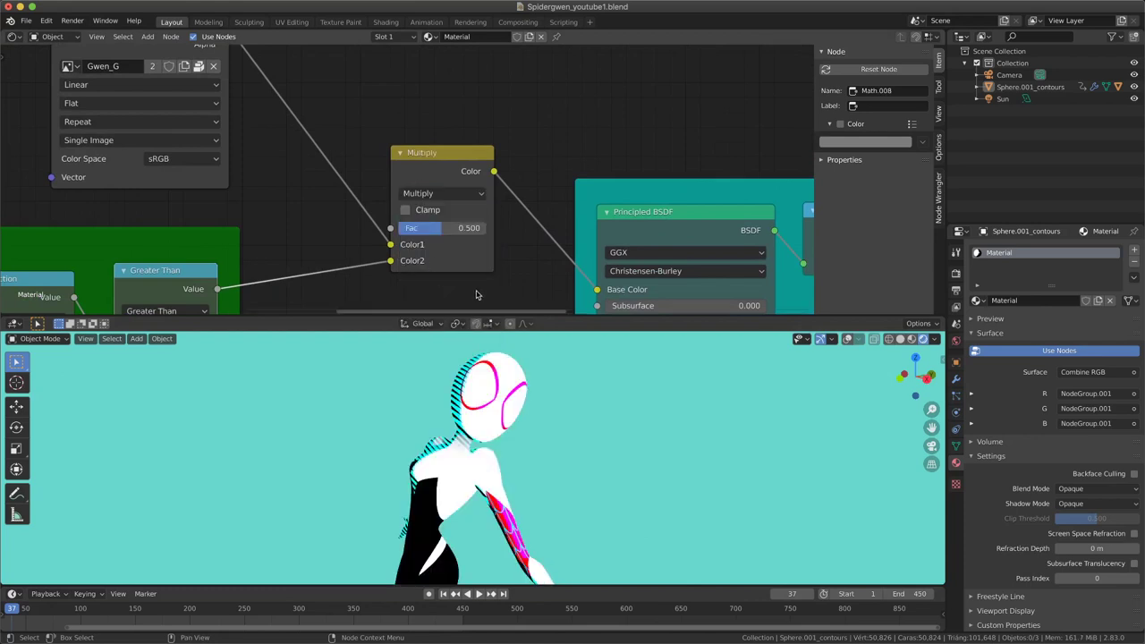
middle_click_drag(477, 306, 469, 241)
middle_click_drag(483, 421, 492, 427)
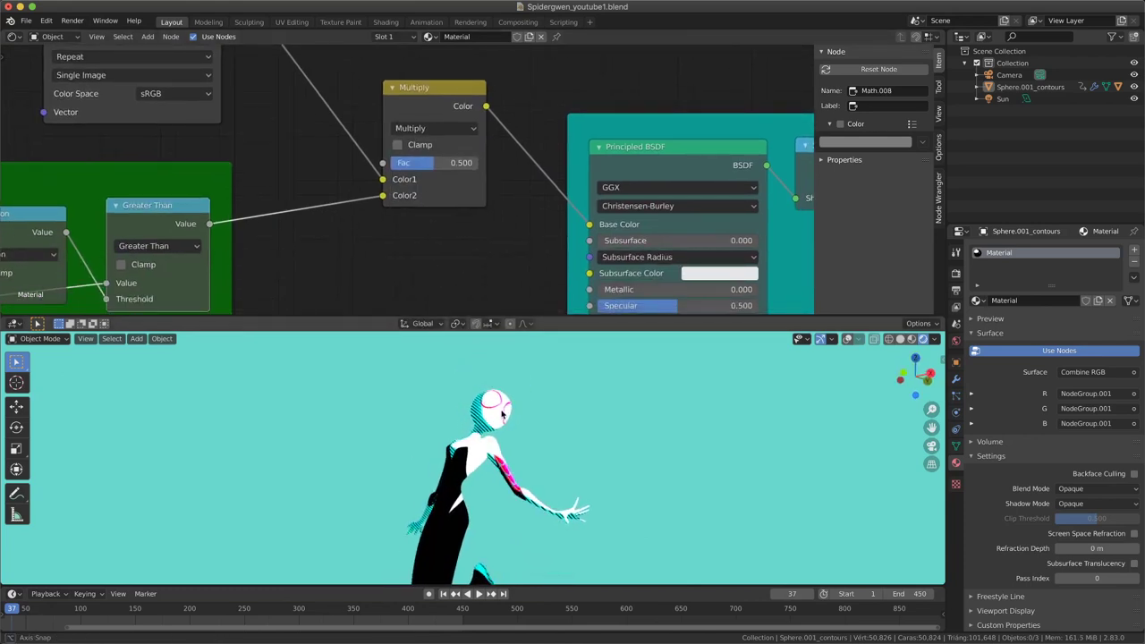
scroll(460, 271, "up", 1)
scroll(454, 264, "up", 1)
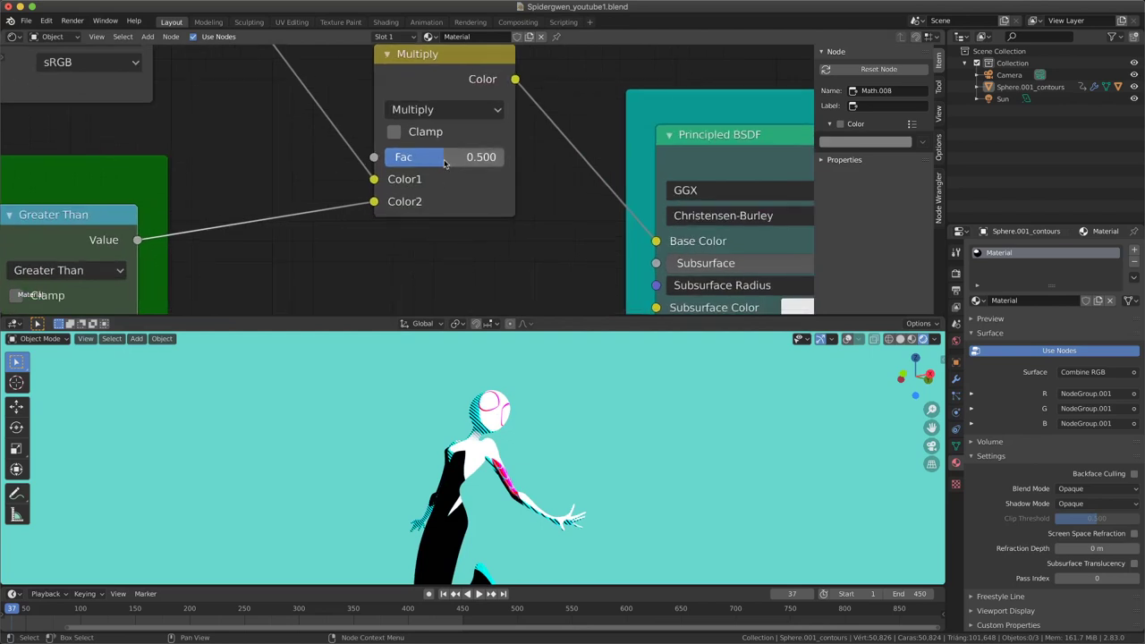
Lower the Mix factor from 0.500 to 0.317
mouse_move(440, 157)
left_mouse_down()
mouse_move(481, 158)
mouse_move(420, 158)
left_mouse_up()
scroll(435, 230, "down", 1)
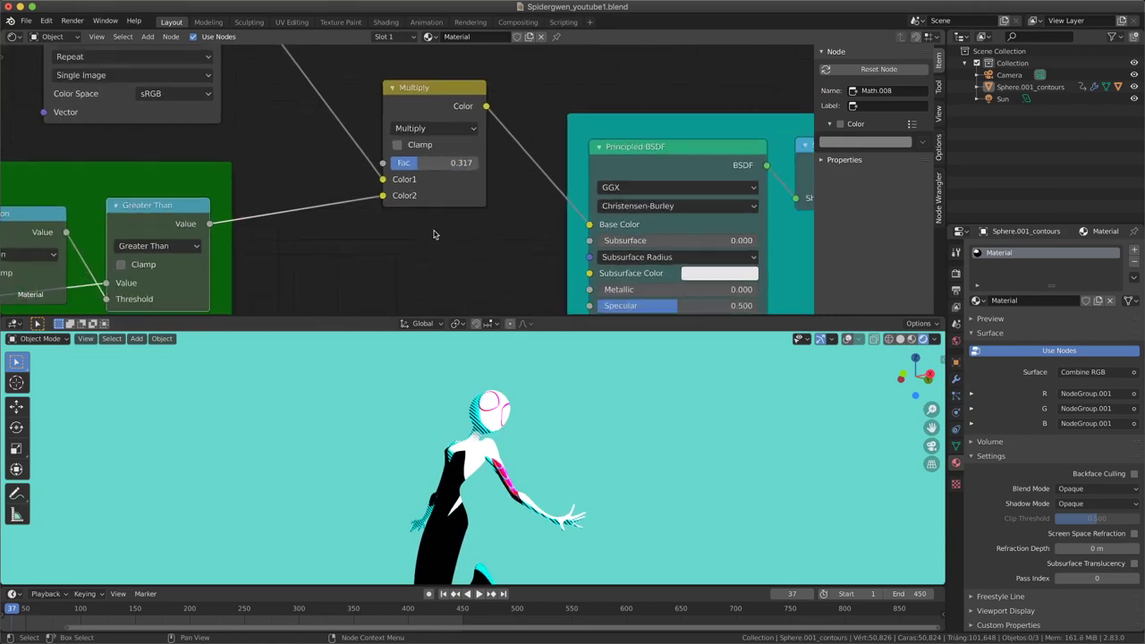
scroll(417, 263, "down", 2)
middle_click_drag(465, 203, 460, 213)
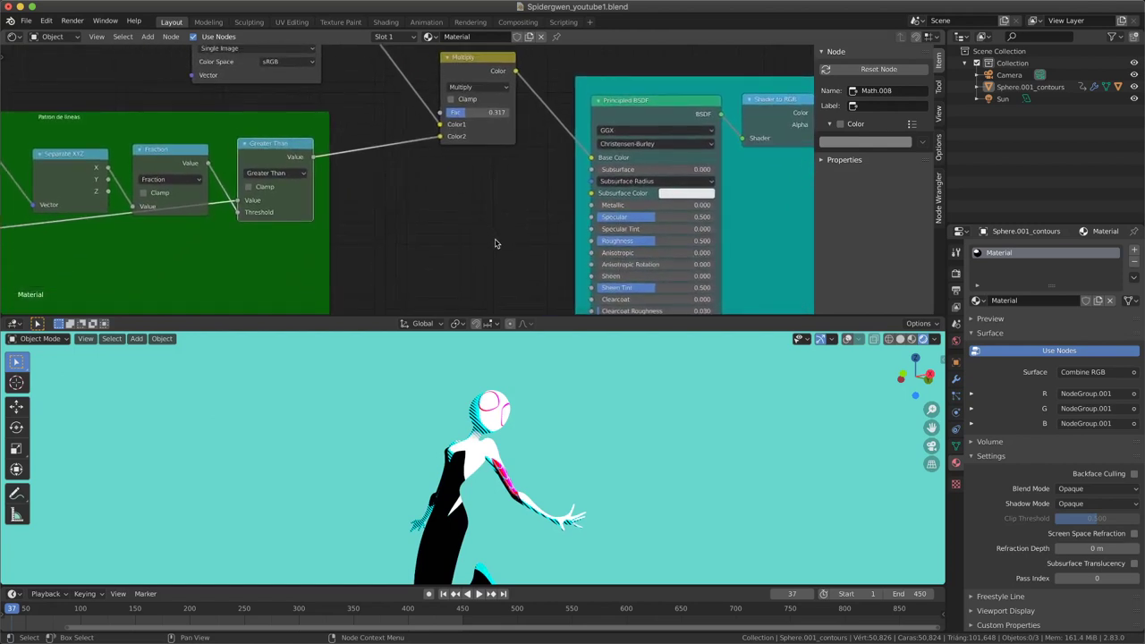
scroll(477, 238, "left", 1)
scroll(366, 256, "left", 3)
scroll(524, 240, "left", 5)
scroll(431, 226, "left", 5)
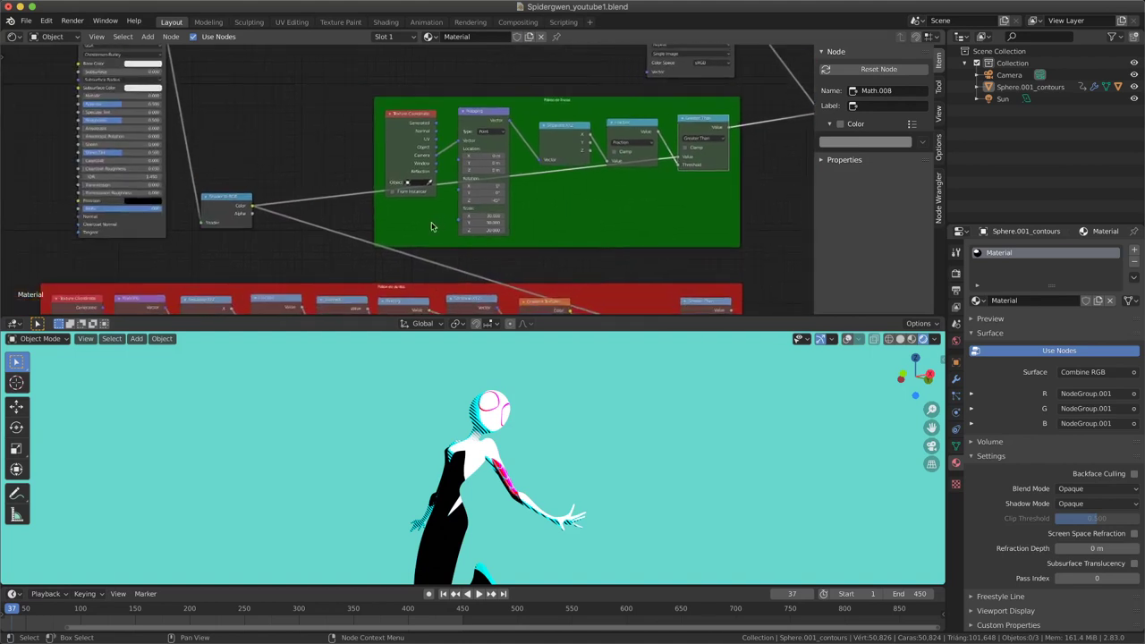
Move the Shader to RGB node up-left and bring up the Add node menu
left_click_drag(213, 204, 223, 194)
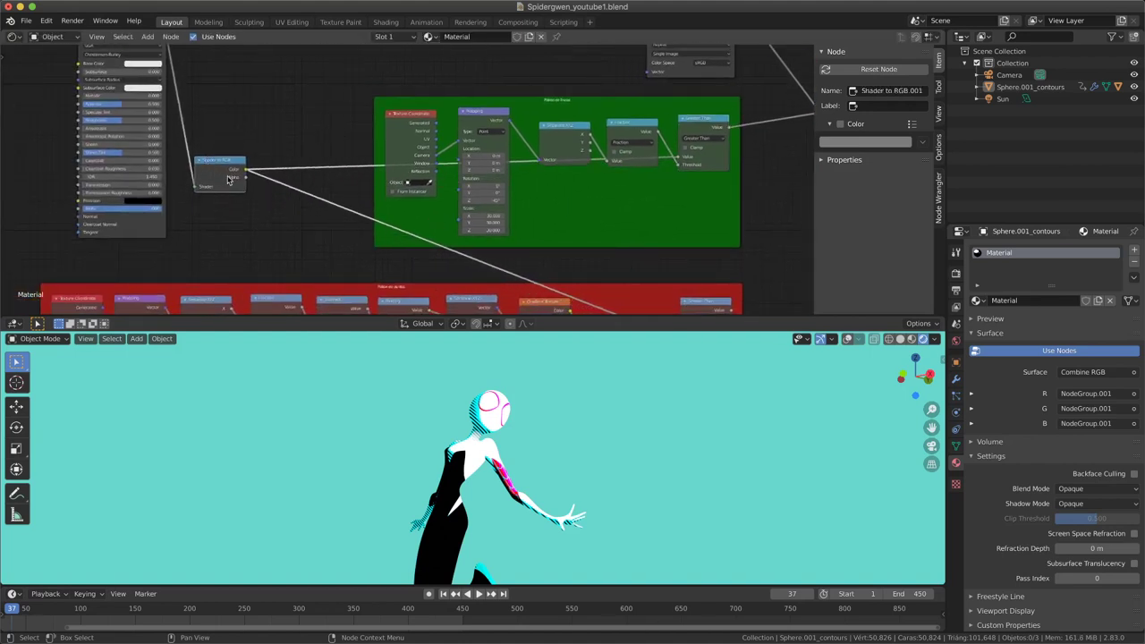
scroll(235, 152, "up", 1)
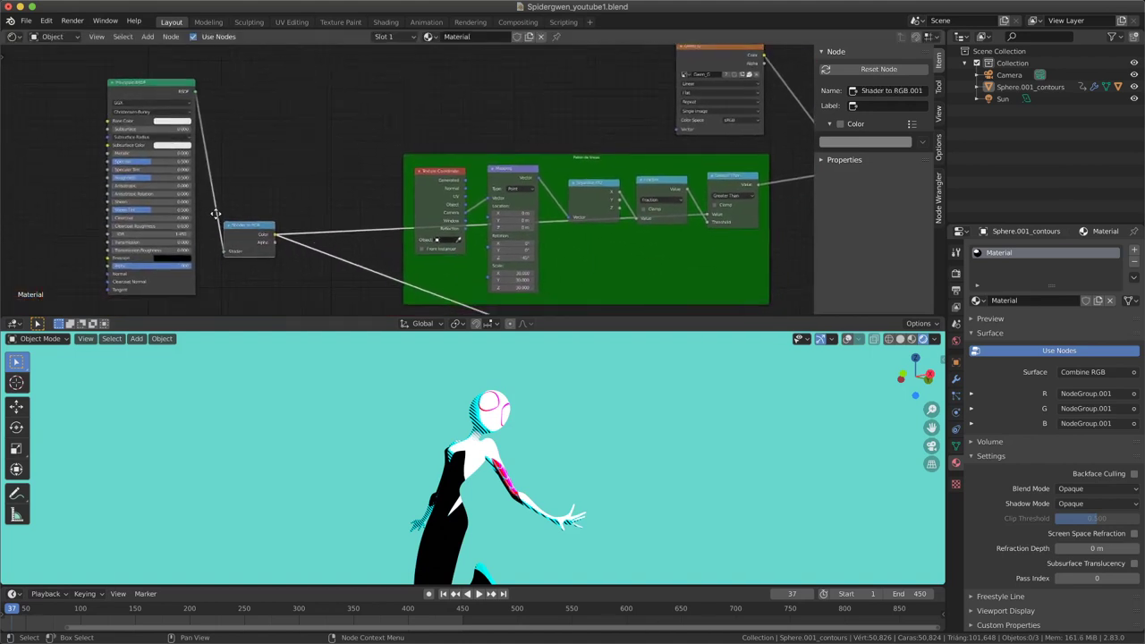
scroll(373, 244, "up", 2)
key("shift+a")
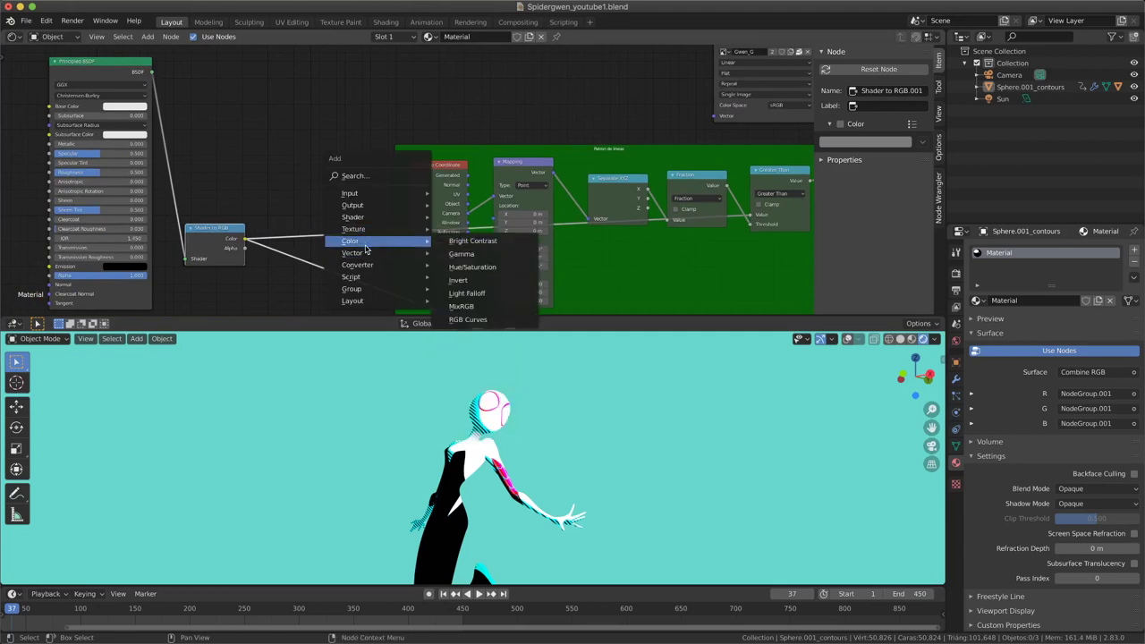
mouse_move(350, 241)
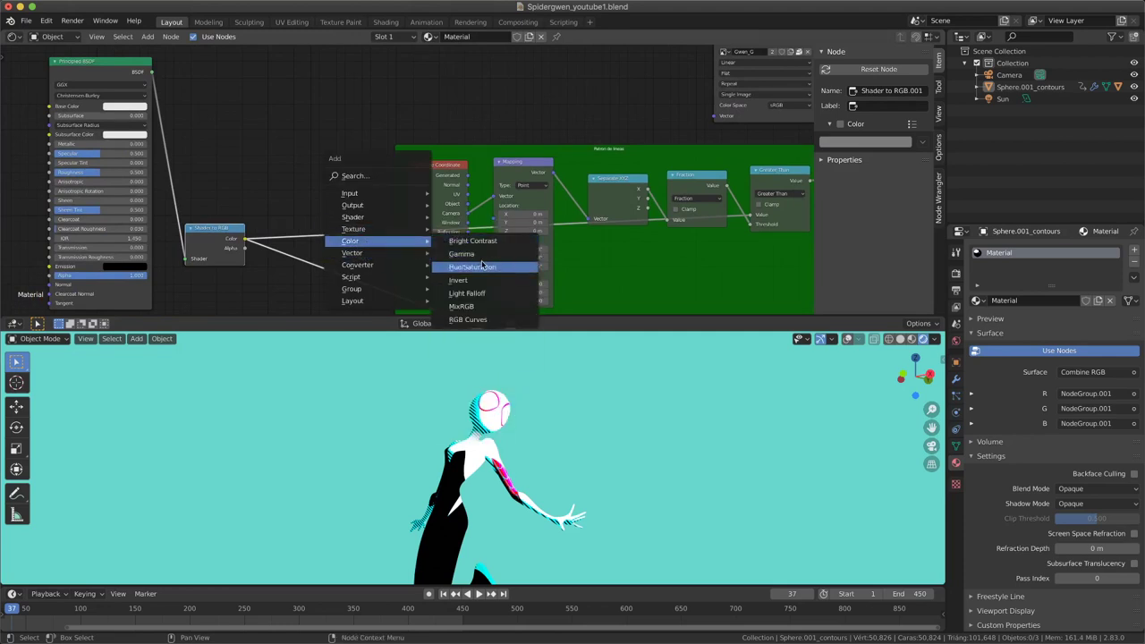
Insert a Bright/Contrast node onto the Shader to RGB link and set Bright to 0.2
left_click(473, 244)
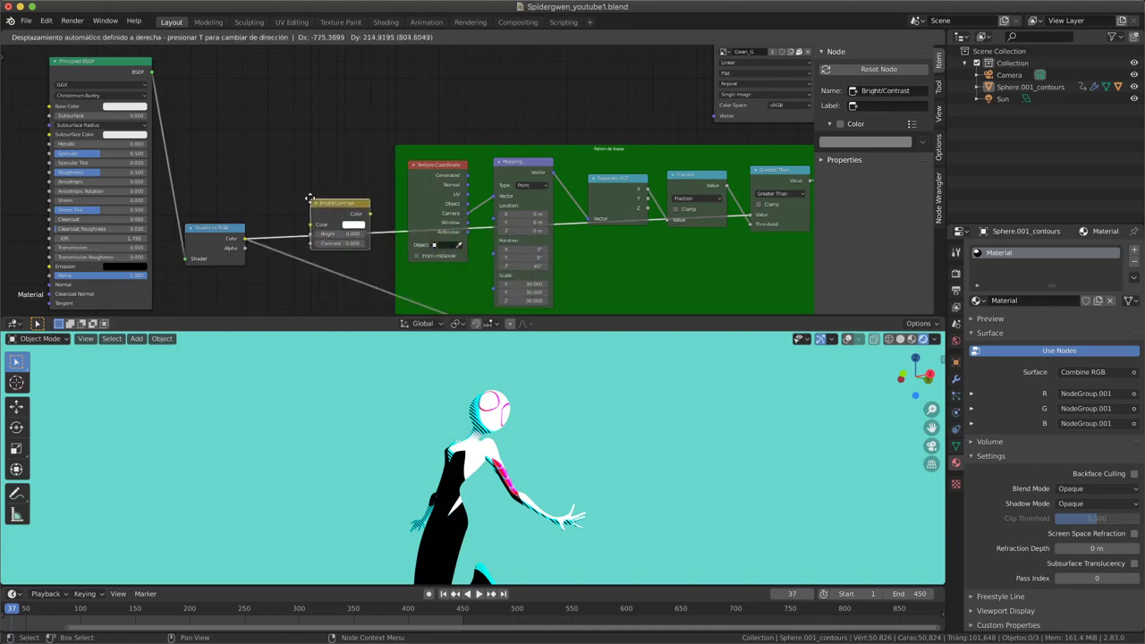
left_click(311, 206)
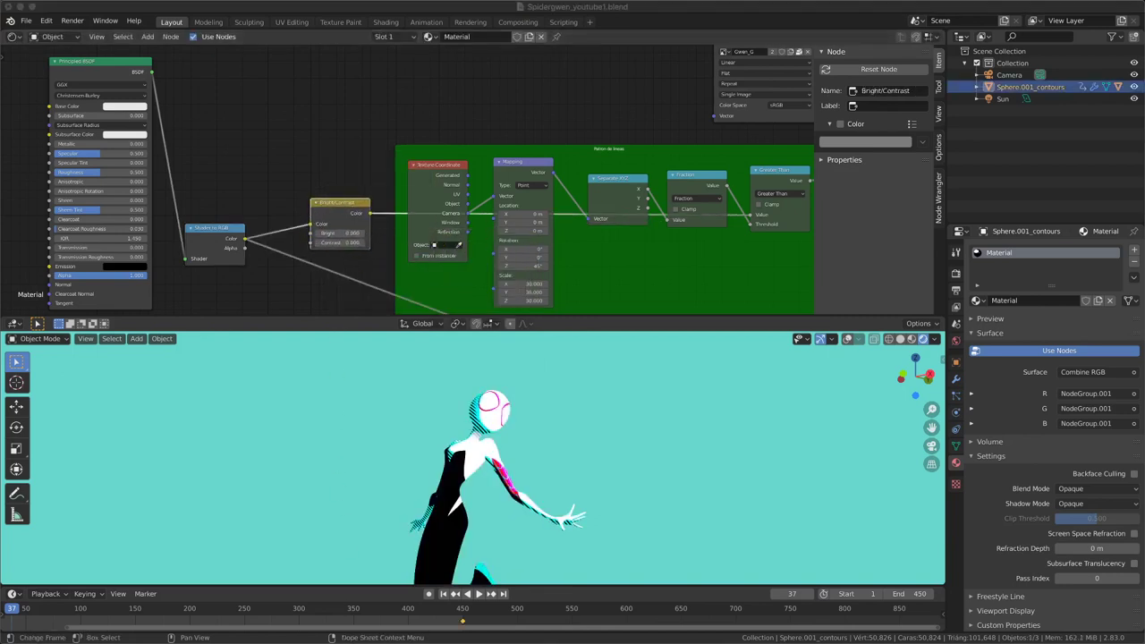
left_click(344, 235)
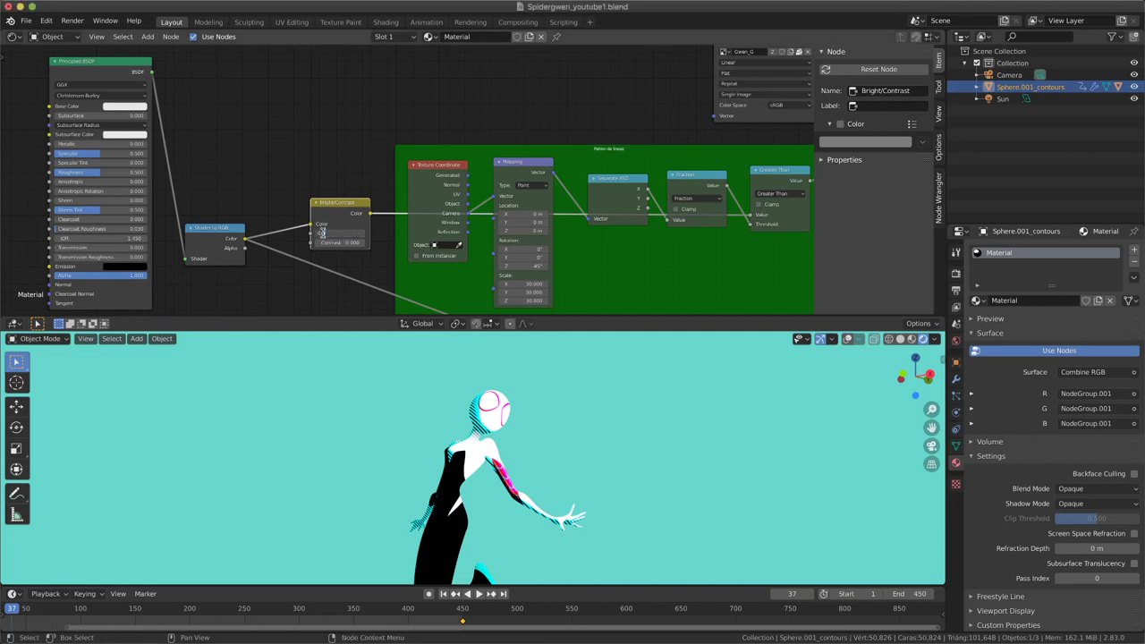
type(".2")
key("Return")
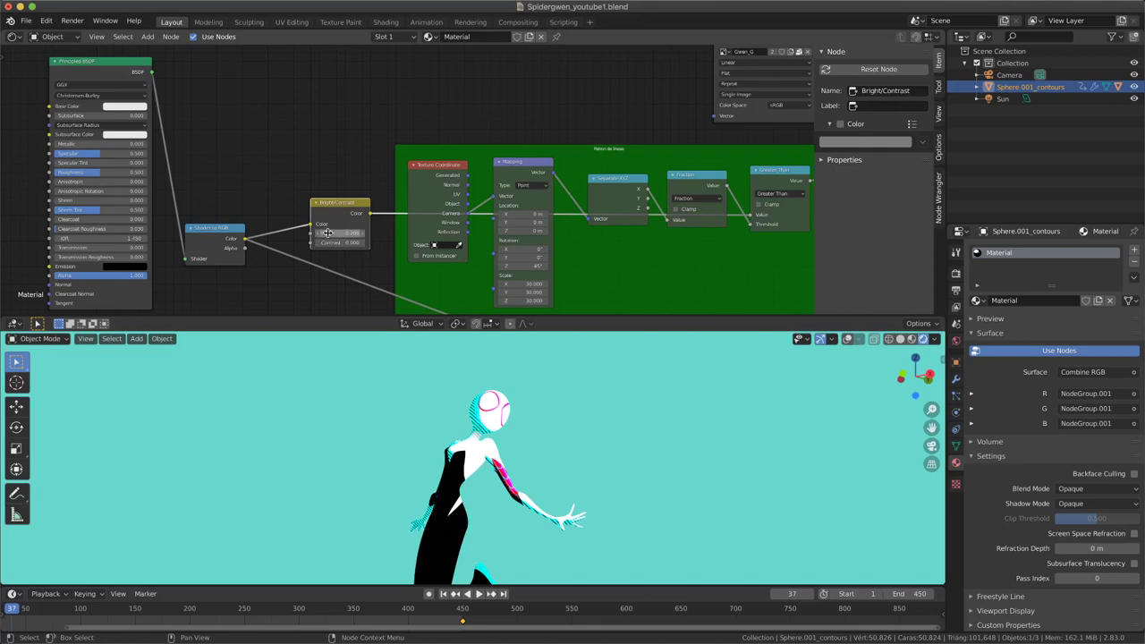
scroll(458, 477, "up", 5)
mouse_move(447, 465)
middle_mouse_down()
mouse_move(459, 477)
mouse_move(432, 520)
mouse_move(448, 483)
middle_mouse_up()
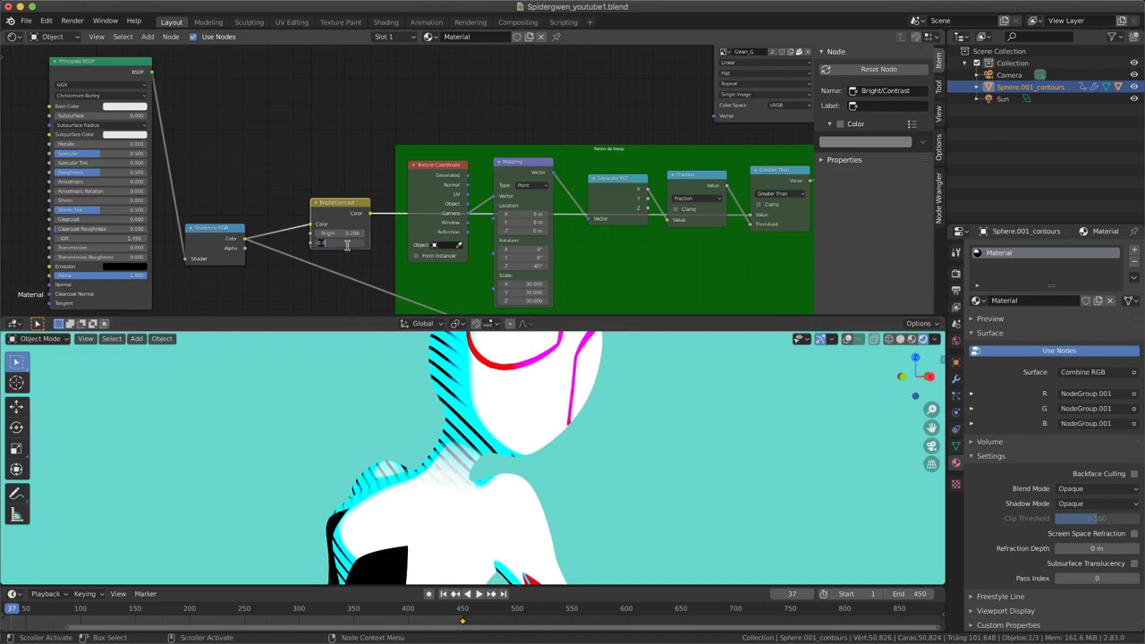
Set Contrast to 0.4, then test a stronger Contrast of 2.4
key("Return")
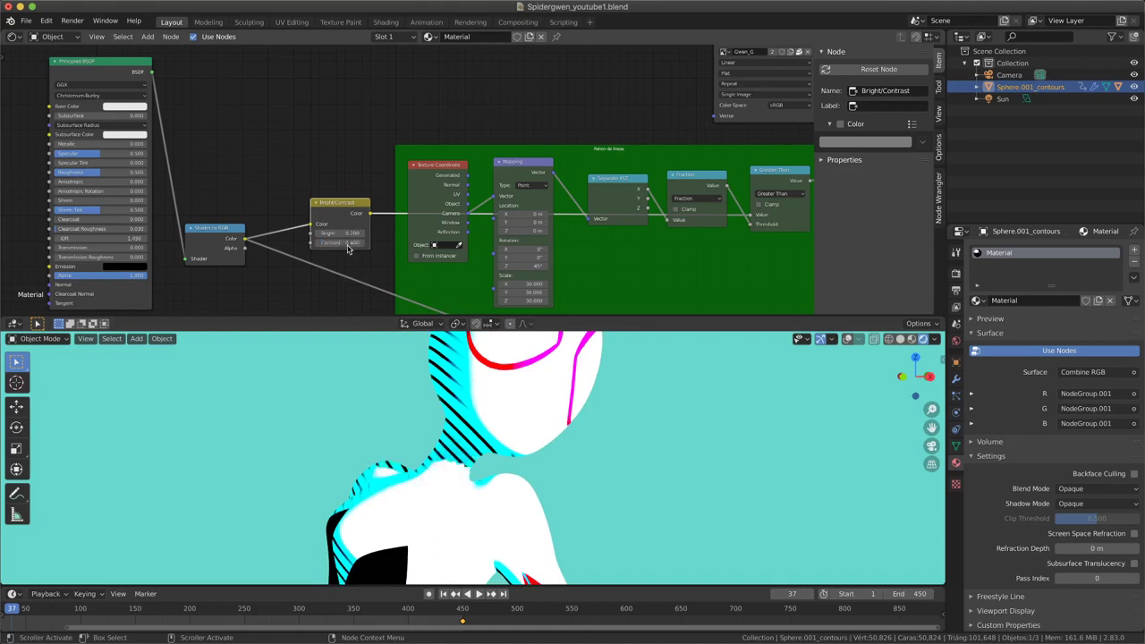
scroll(501, 457, "down", 3)
middle_click_drag(483, 466, 528, 452)
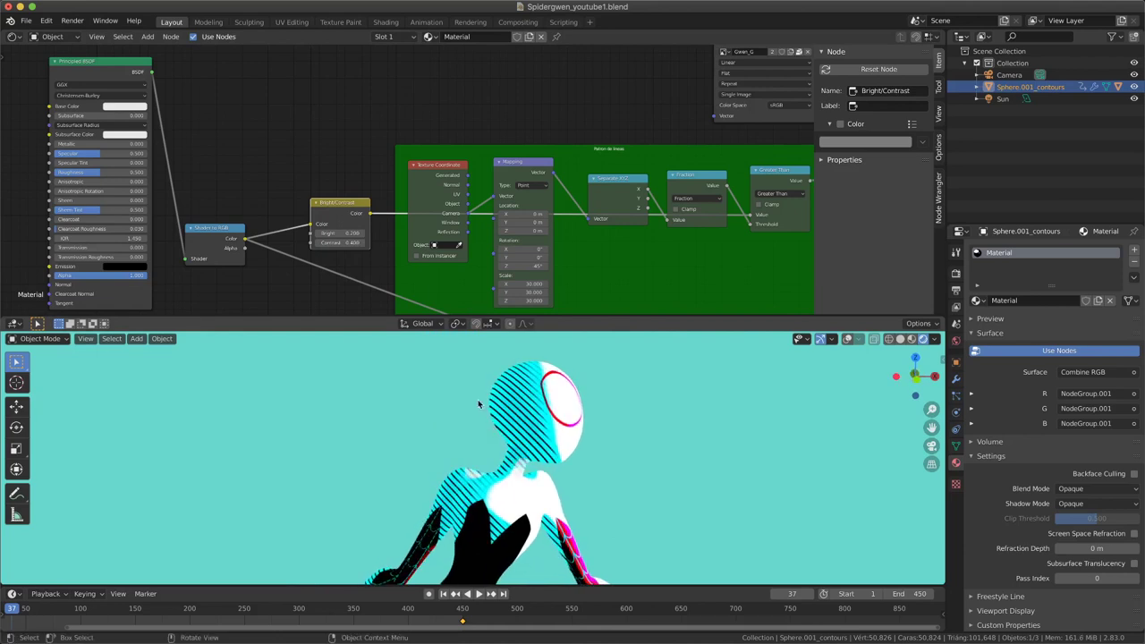
left_click(338, 243)
type("2.4")
key("Return")
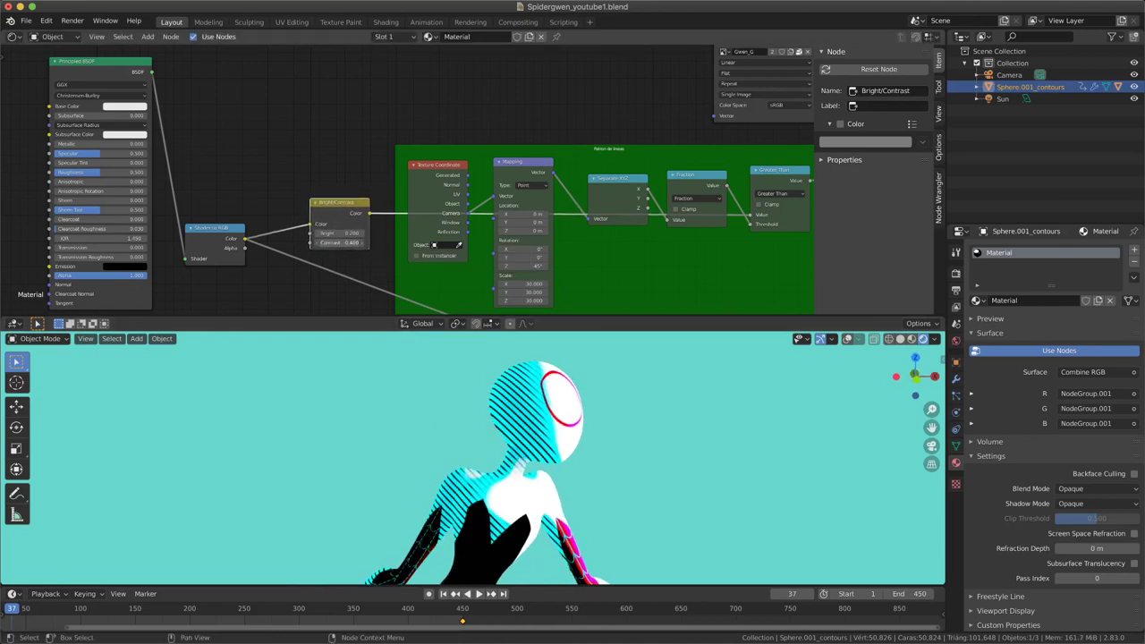
Try a Contrast of 0.2, then settle back on Contrast 0.400
left_click(338, 244)
type("0.2")
key("Return")
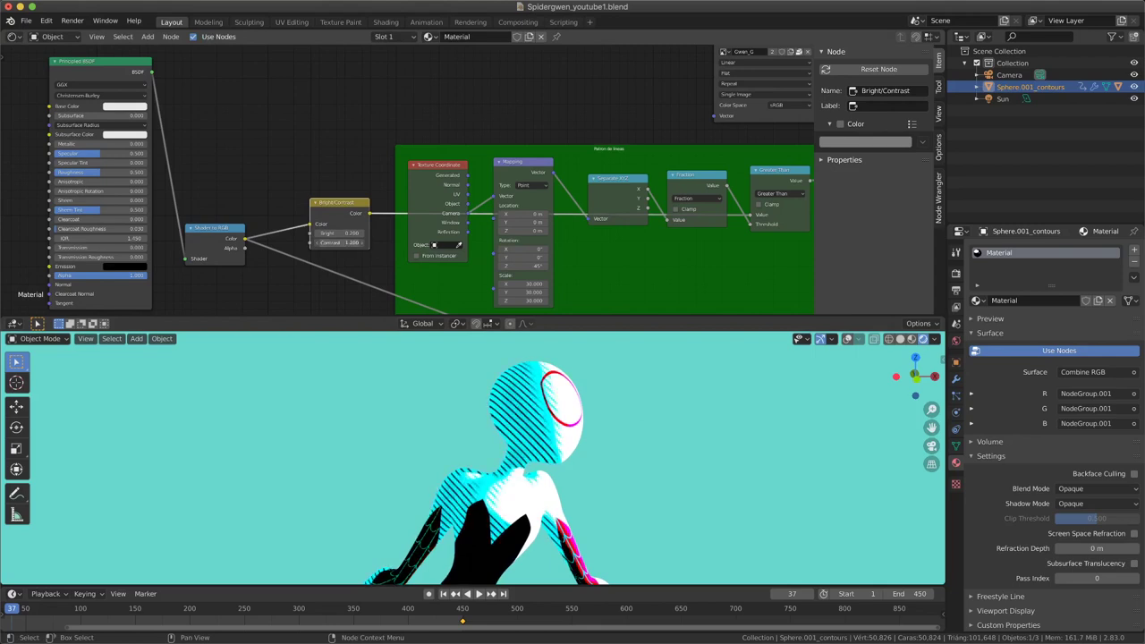
left_click(338, 244)
type("0.4")
key("Return")
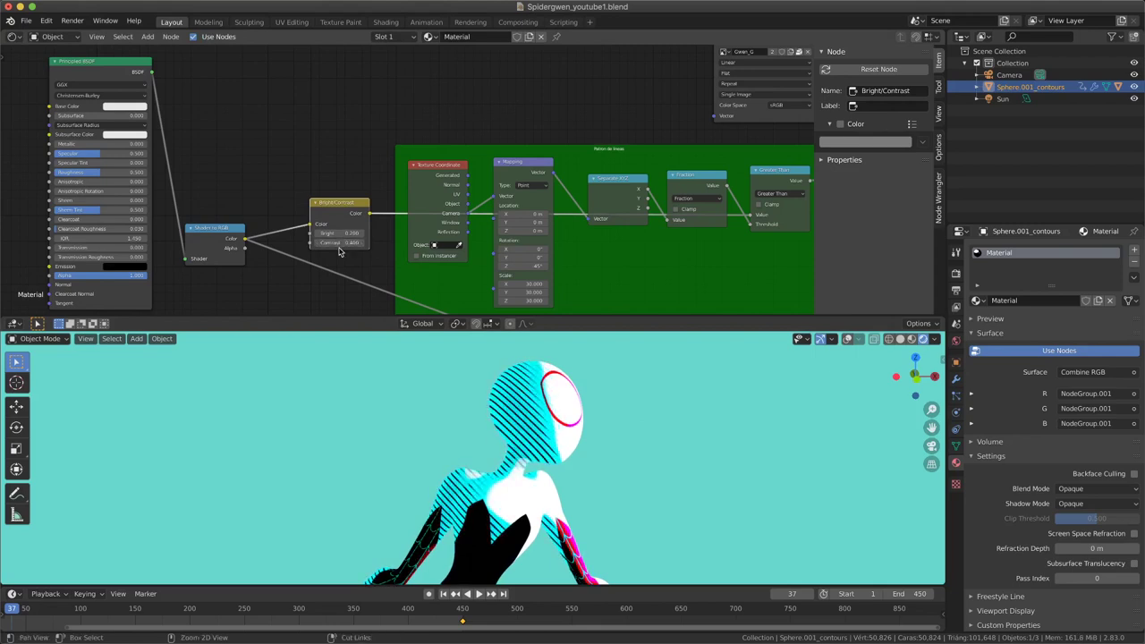
middle_click_drag(356, 260, 354, 260)
scroll(573, 279, "down", 2)
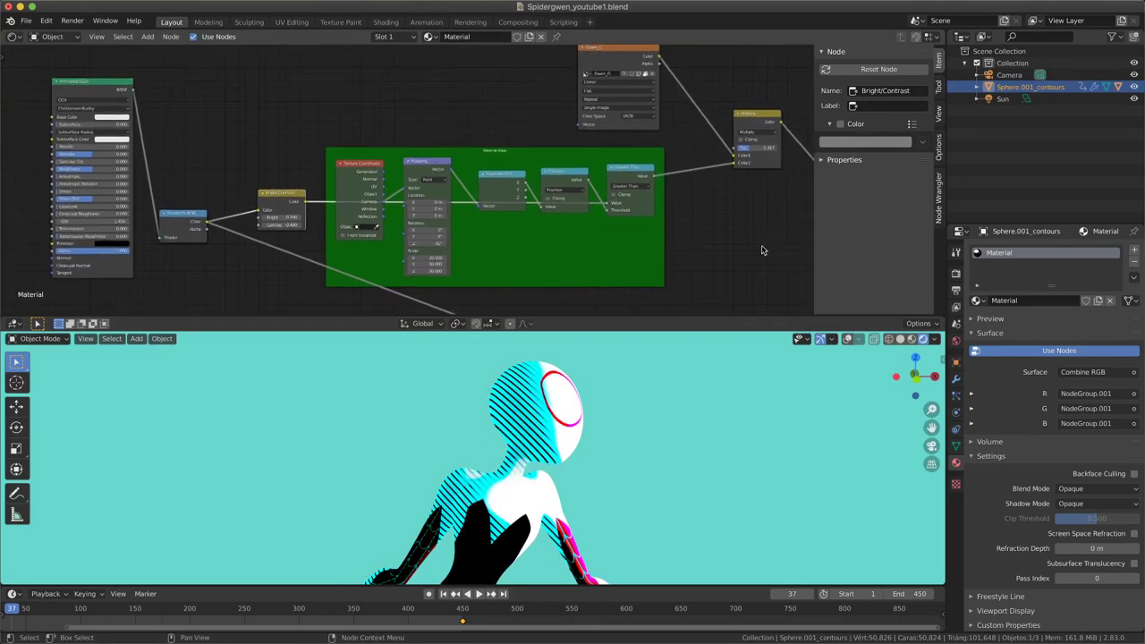
scroll(702, 251, "right", 3)
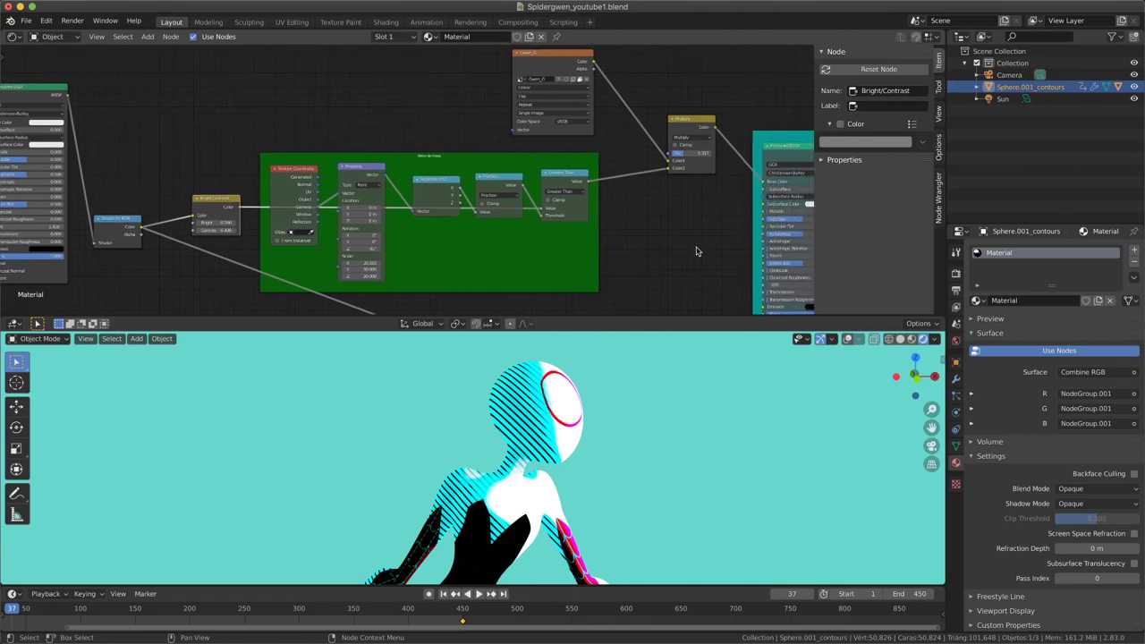
middle_click_drag(703, 259, 664, 242)
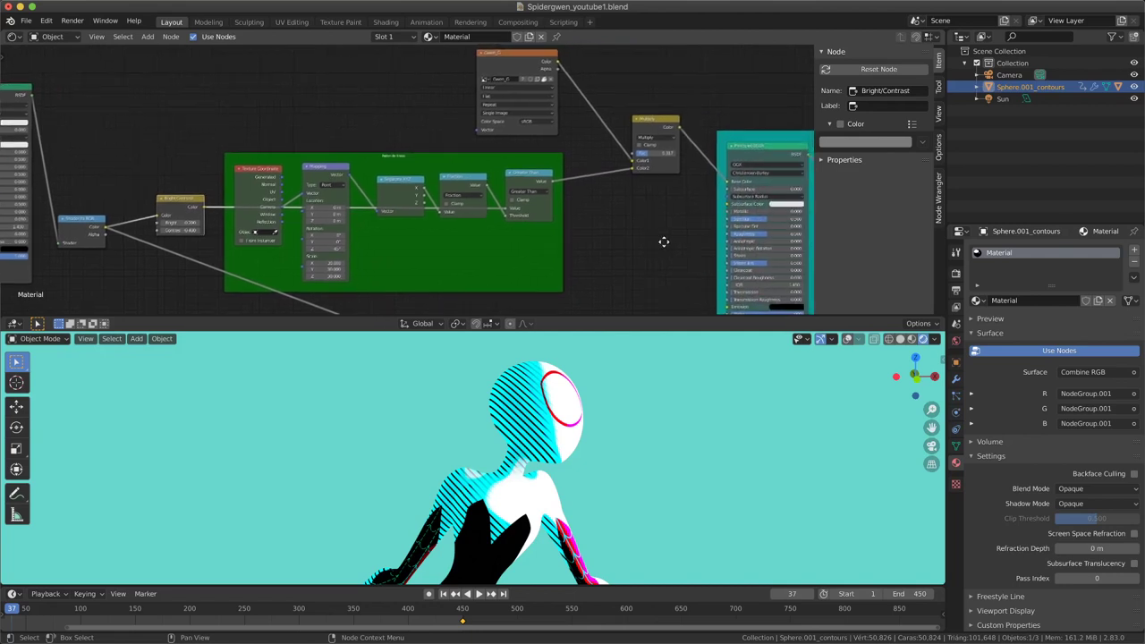
middle_click_drag(564, 149, 557, 179)
scroll(556, 179, "down", 1)
scroll(578, 451, "down", 3)
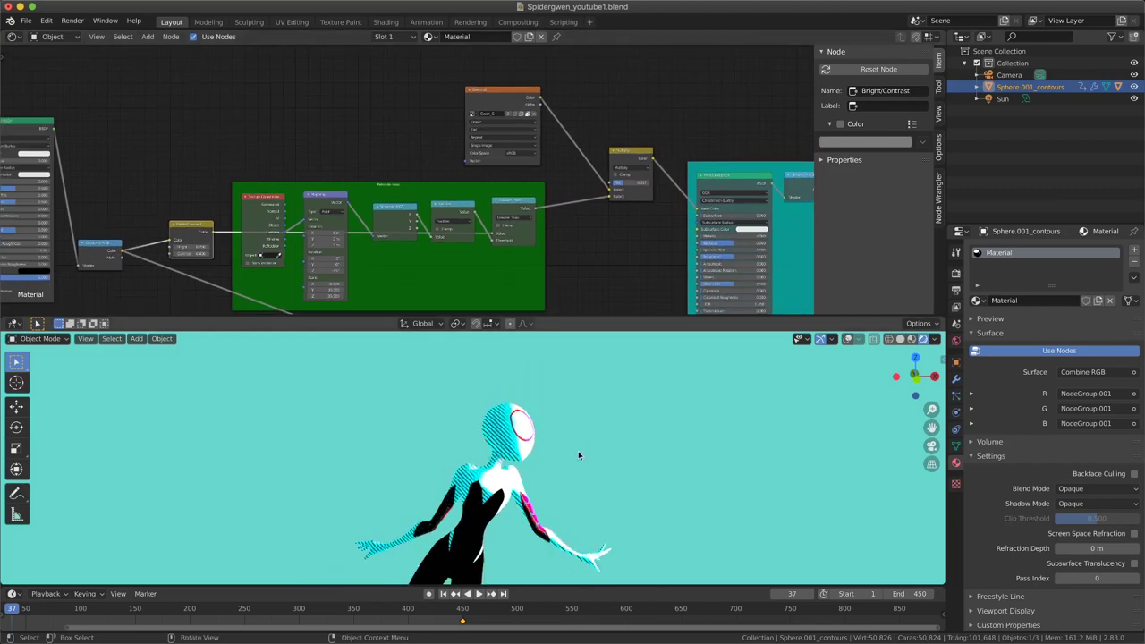
scroll(490, 481, "down", 5, "shift")
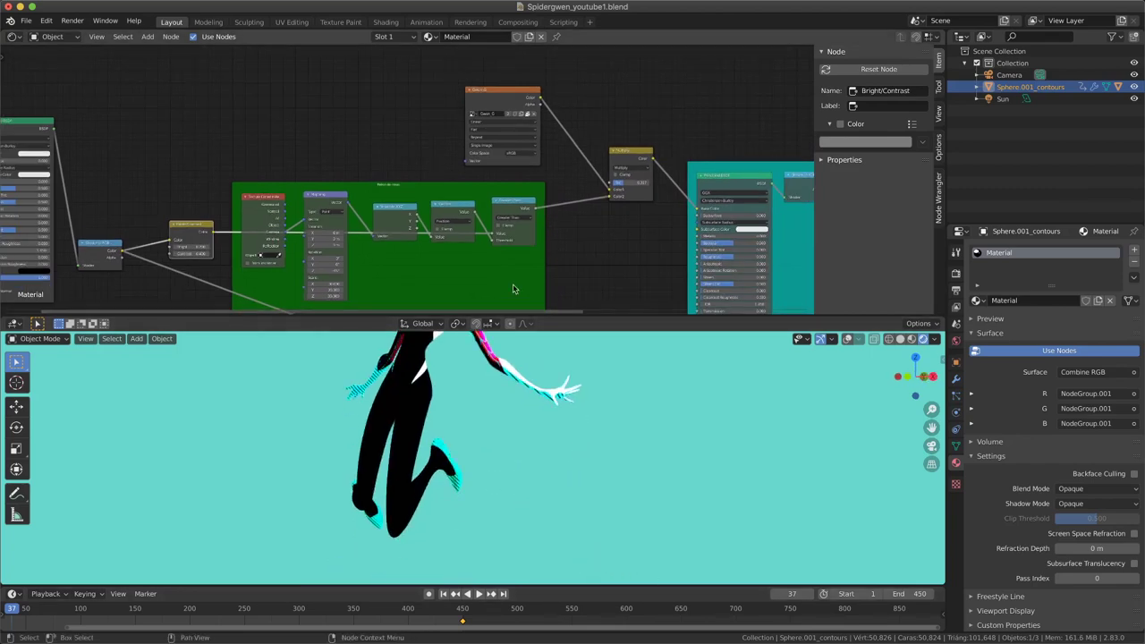
scroll(525, 274, "down", 2)
middle_click_drag(503, 498, 501, 474)
scroll(501, 474, "down", 2)
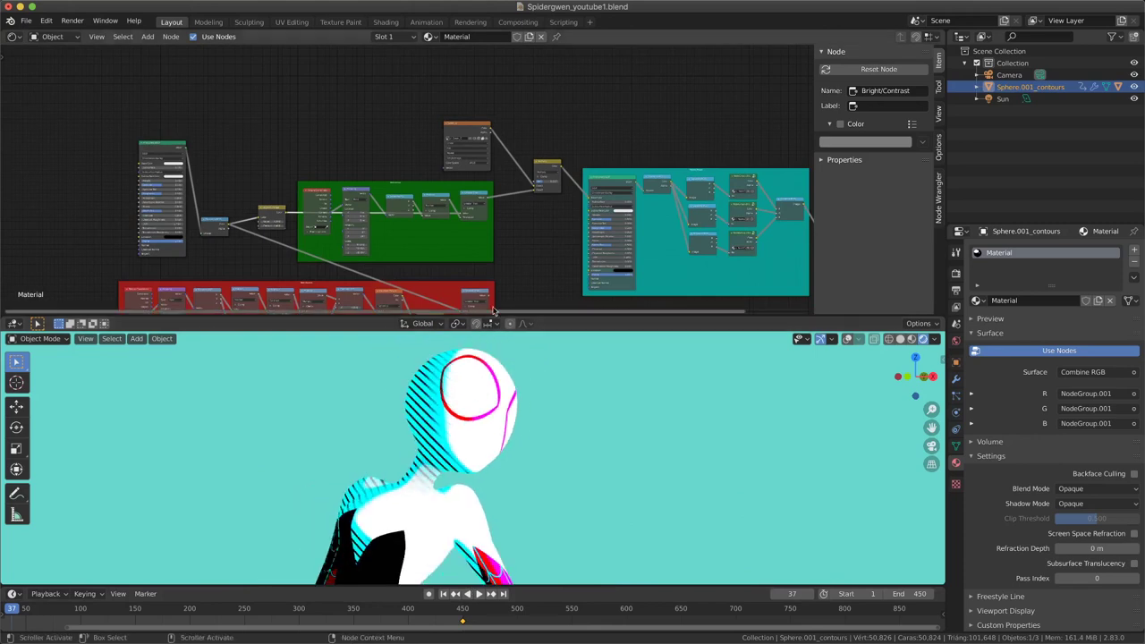
middle_click_drag(509, 287, 502, 201)
middle_click_drag(462, 470, 459, 499)
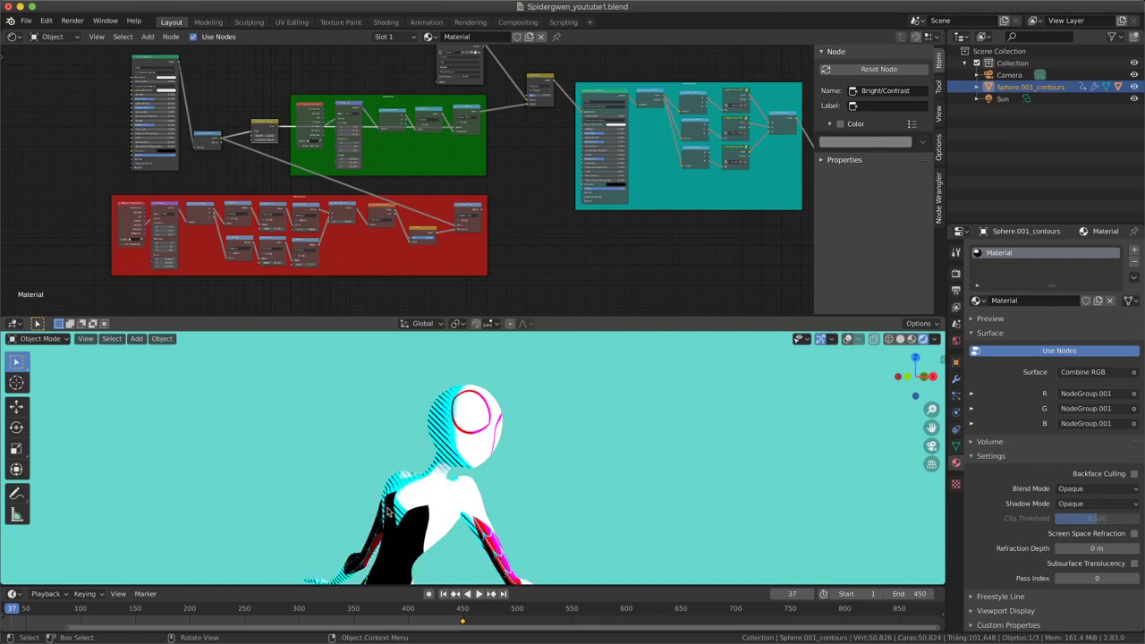
middle_click_drag(437, 396, 355, 540)
middle_click_drag(321, 529, 386, 515)
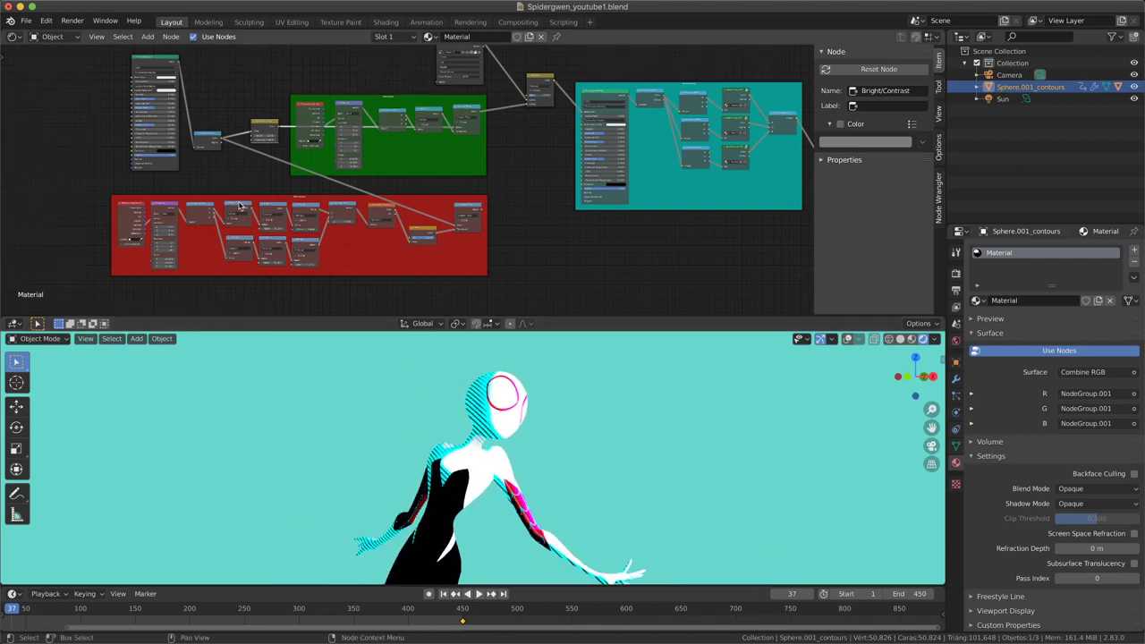
scroll(269, 183, "up", 2)
scroll(294, 220, "up", 1)
scroll(330, 205, "up", 1)
Enter 50 in the stripe Mapping node's Scale X, Y and Z fields for finer hatch lines
scroll(330, 204, "up", 1)
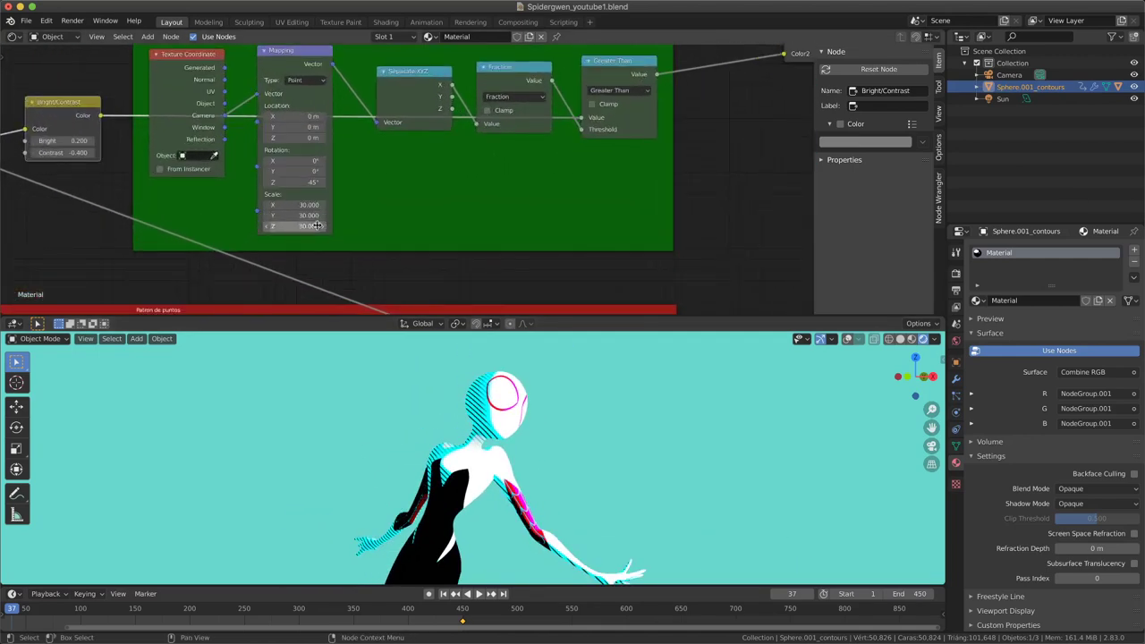
scroll(295, 209, "up", 1)
scroll(258, 212, "up", 1)
double_click(254, 219)
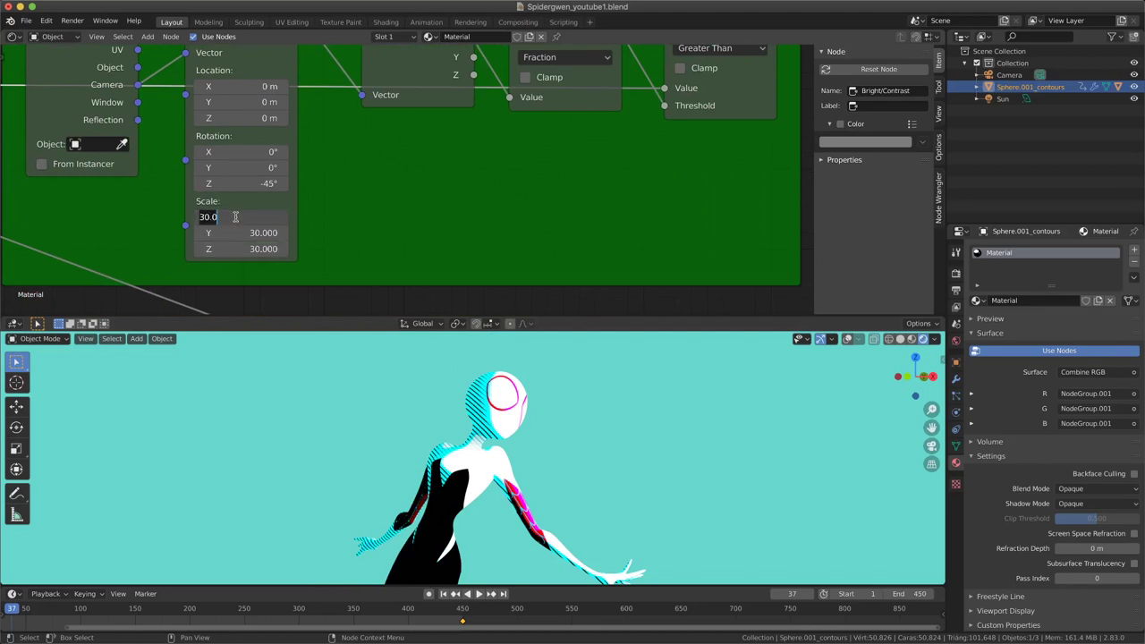
type("50")
key("Tab")
type("50")
key("Tab")
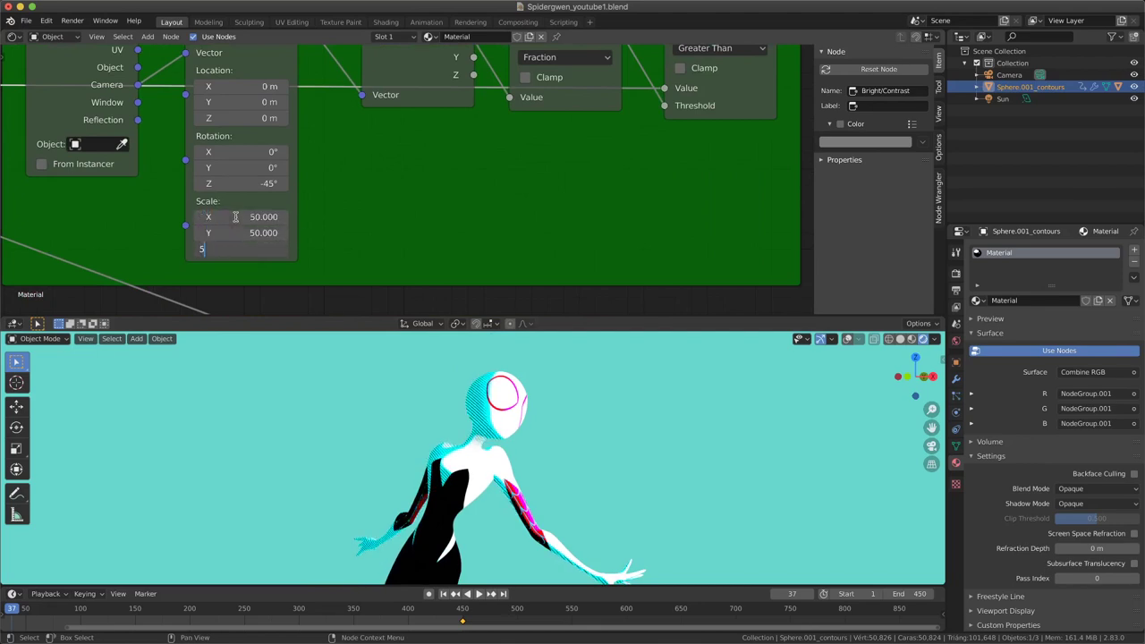
type("50")
key("Return")
scroll(544, 427, "up", 3)
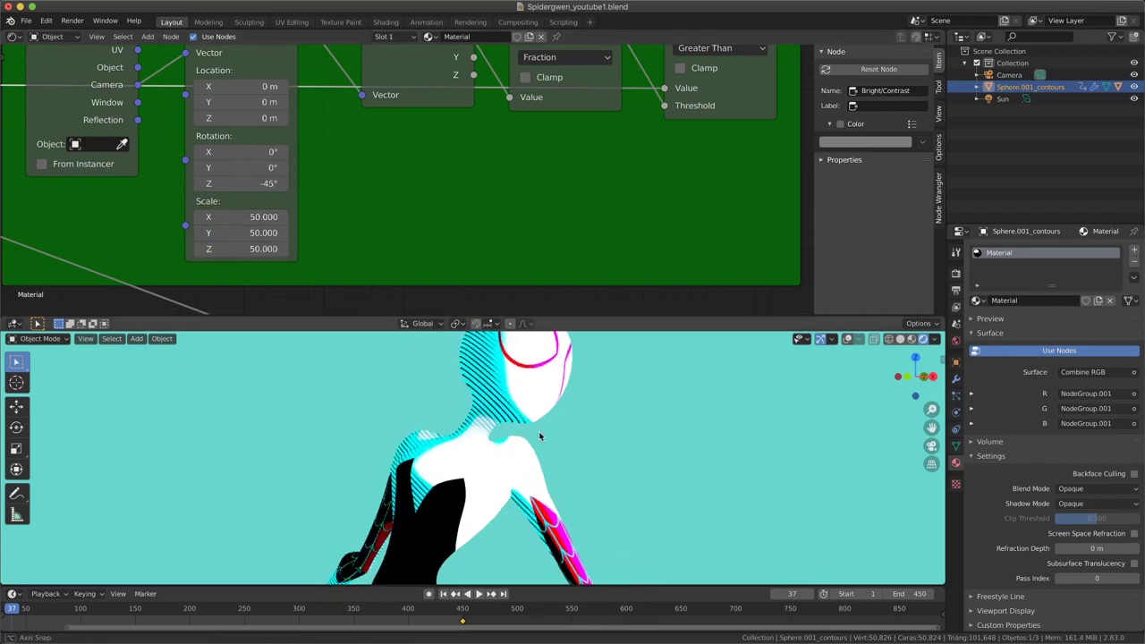
mouse_move(537, 435)
middle_mouse_down()
mouse_move(477, 469)
mouse_move(488, 439)
middle_mouse_up()
scroll(489, 182, "down", 2)
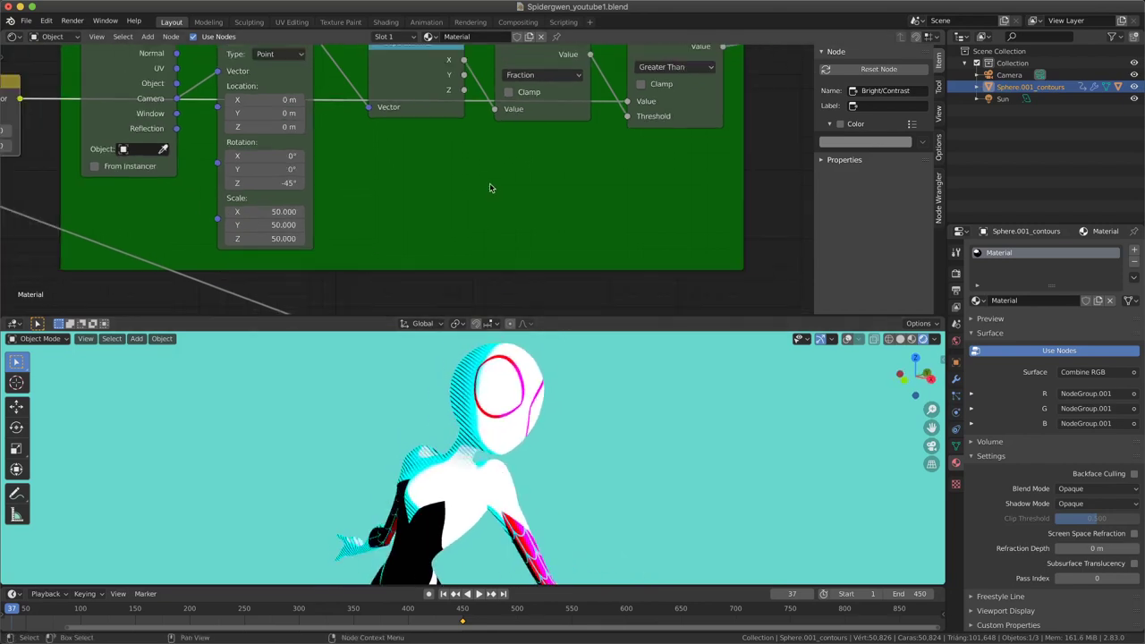
scroll(492, 182, "down", 2)
scroll(528, 188, "down", 1)
scroll(552, 197, "down", 3)
Move the teal main-material frame to the right
scroll(526, 213, "up", 1)
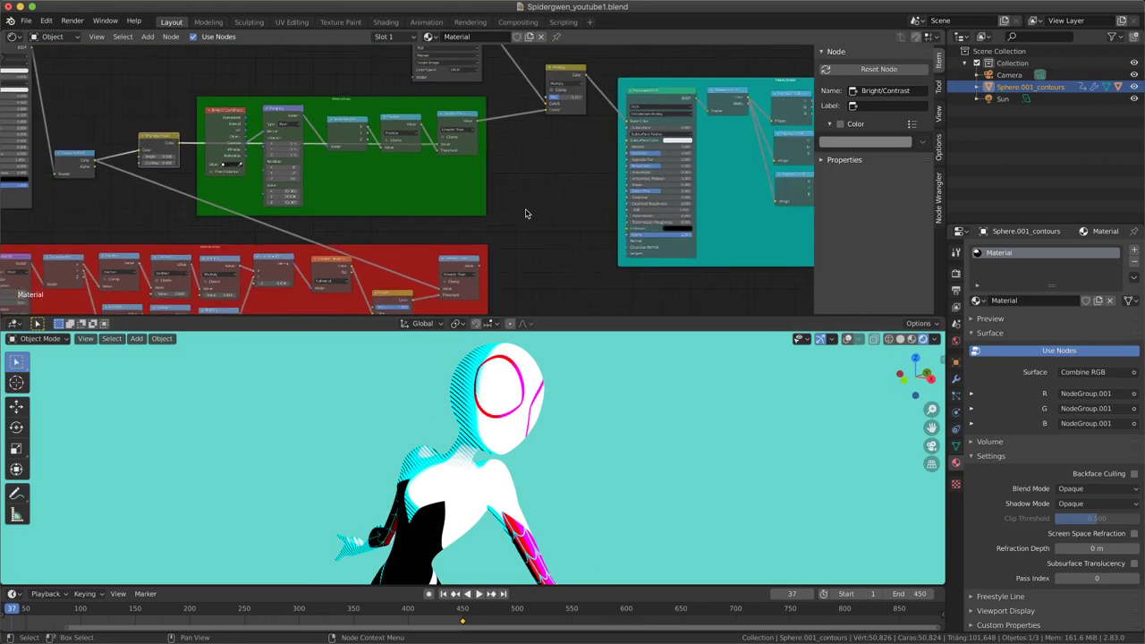
left_click(625, 95)
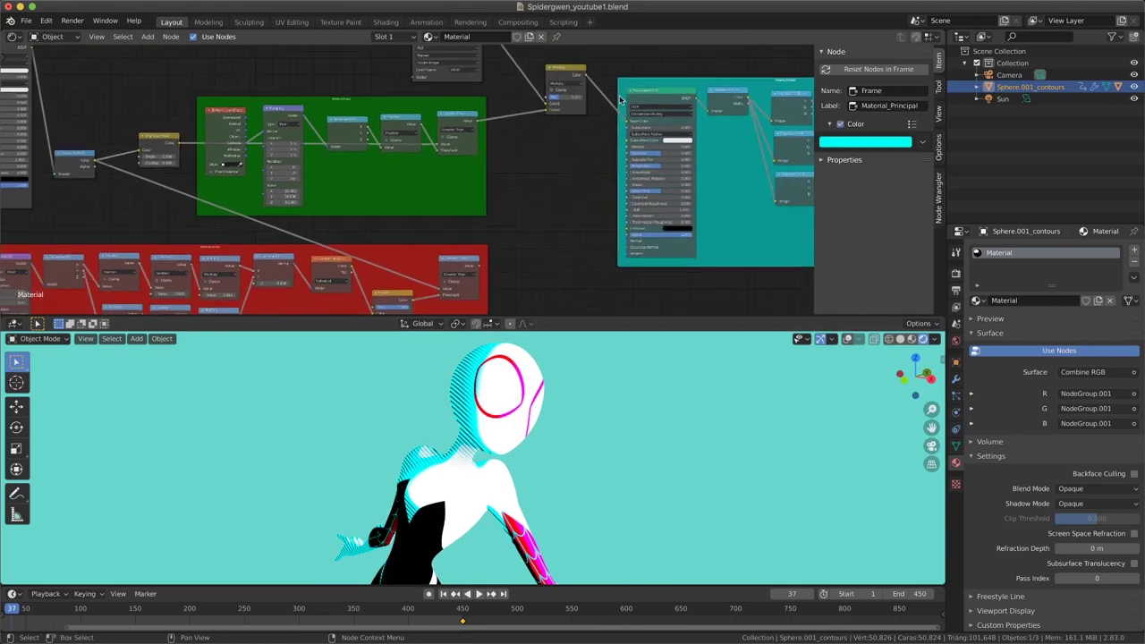
middle_click_drag(517, 519, 522, 360)
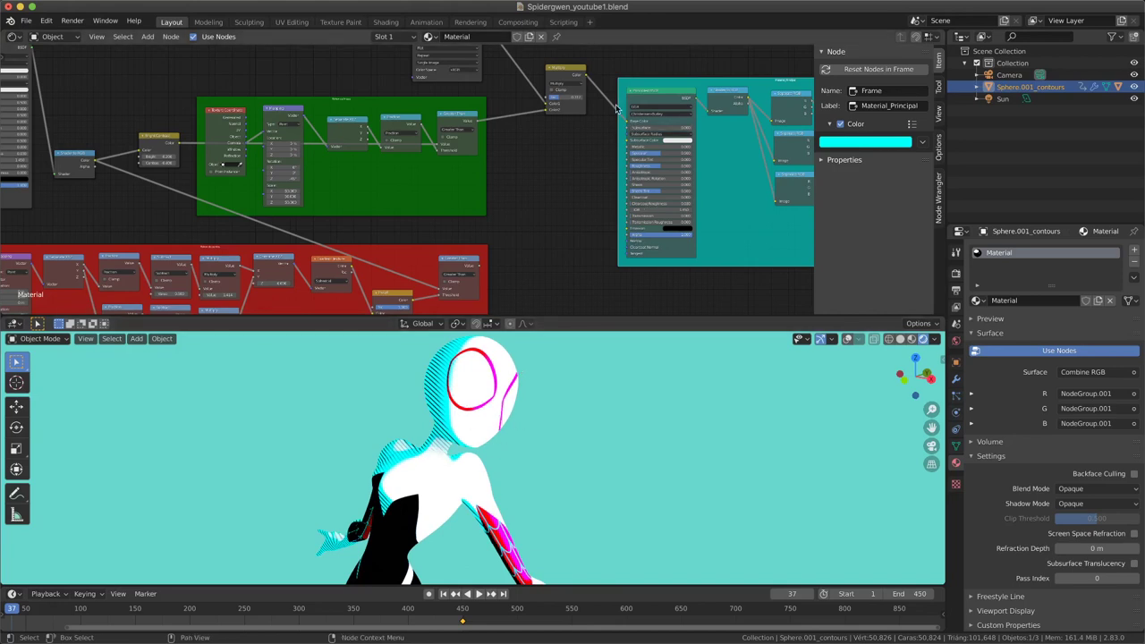
left_click_drag(620, 157, 709, 158)
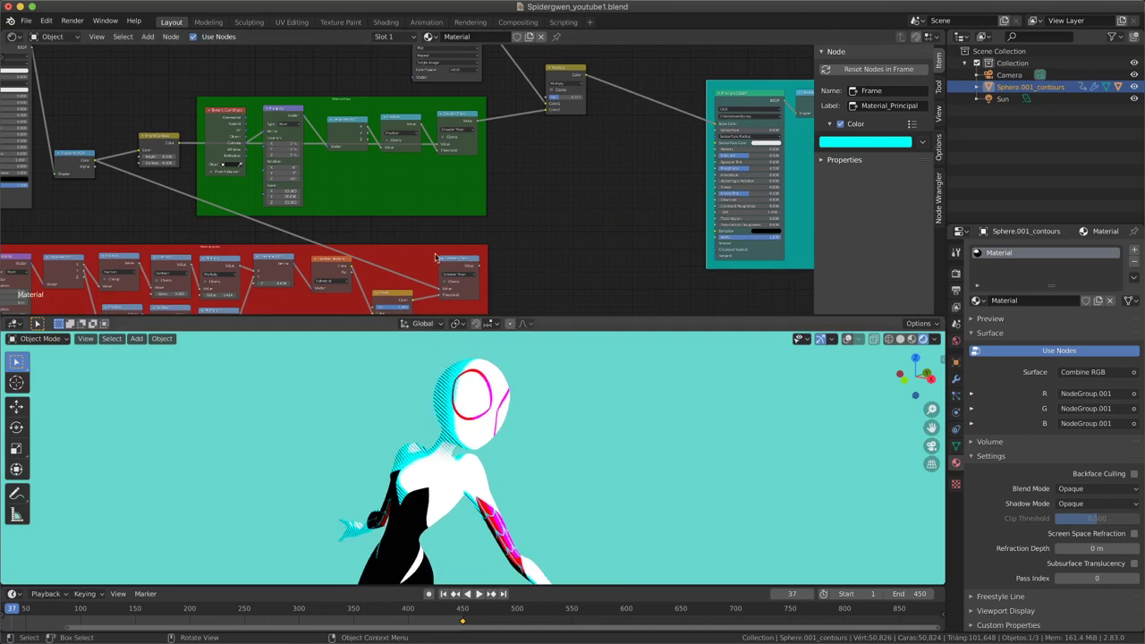
Duplicate the Multiply mix node and drop the copy on the link into the BSDF
scroll(554, 220, "down", 2)
middle_click_drag(555, 220, 508, 253)
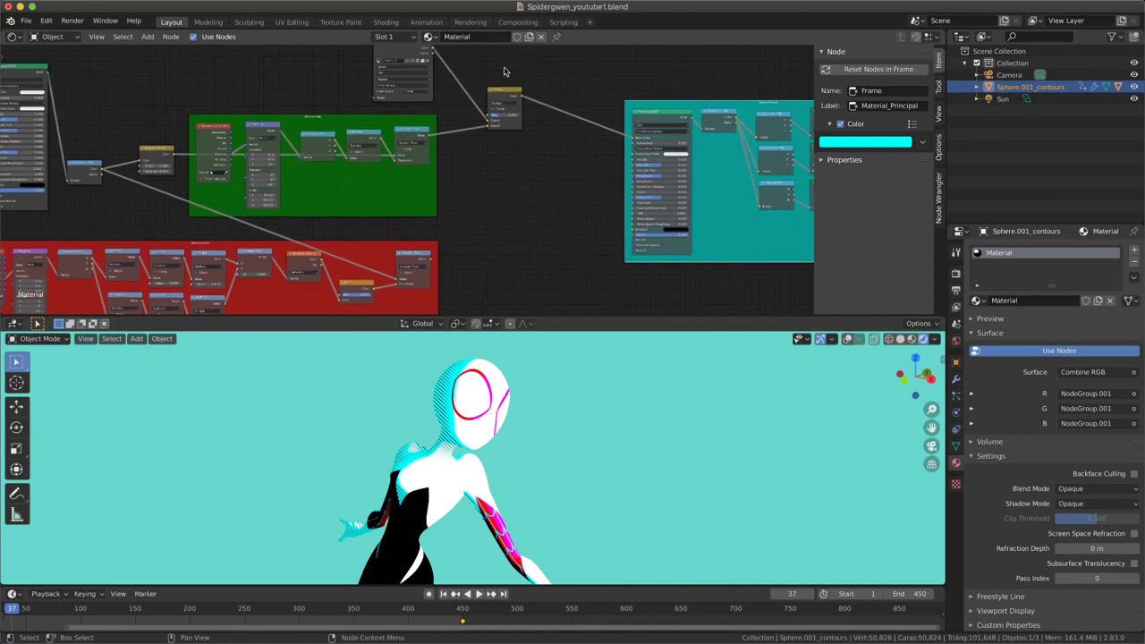
left_click(513, 128)
key("shift+d")
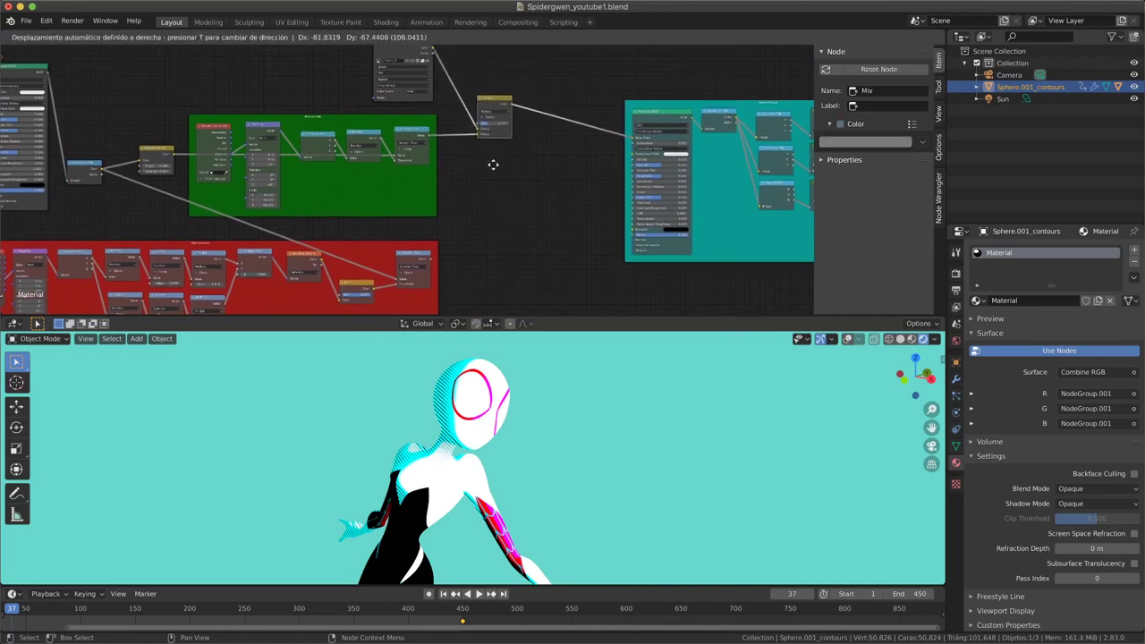
left_click(575, 203)
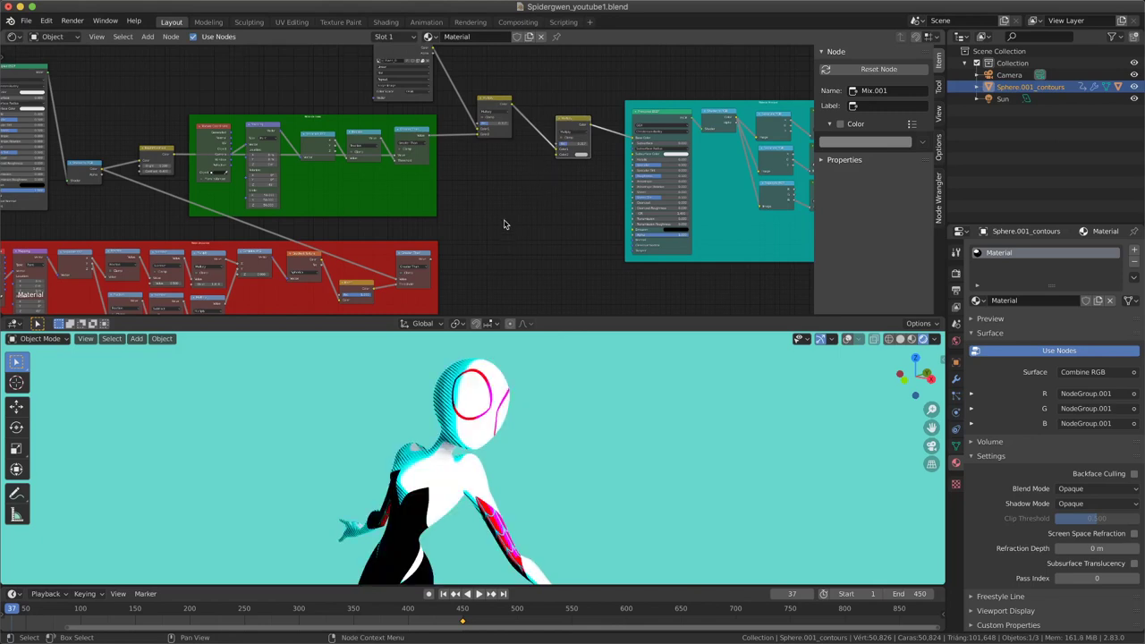
Connect the red dot-pattern frame's output to the new mix node's Color2
scroll(504, 224, "down", 2)
left_click_drag(436, 249, 436, 243)
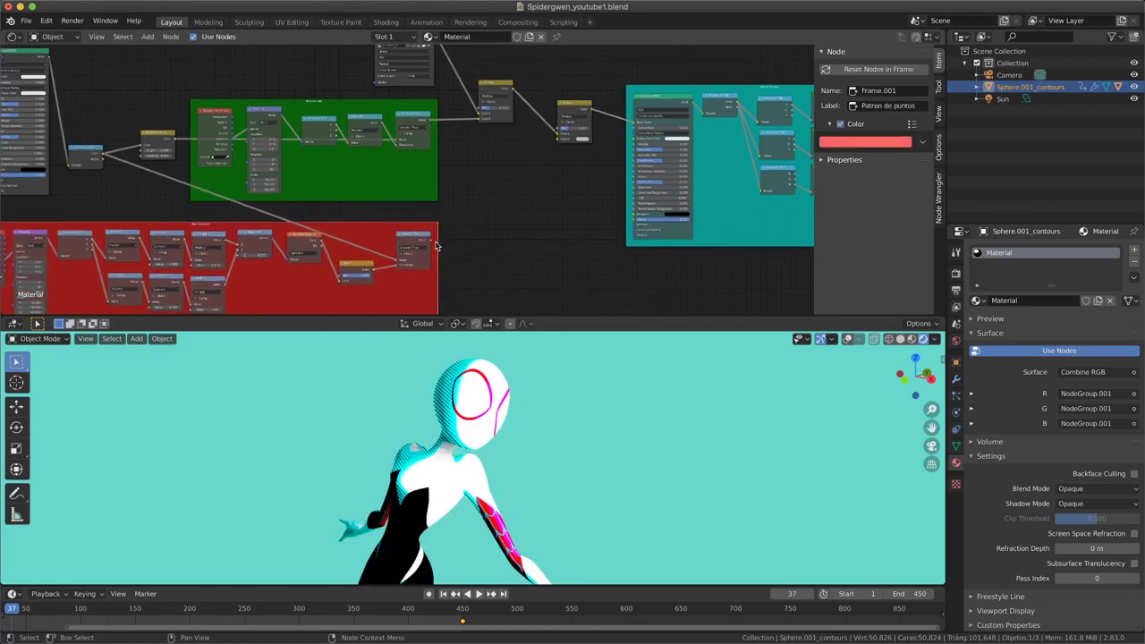
scroll(437, 241, "up", 1)
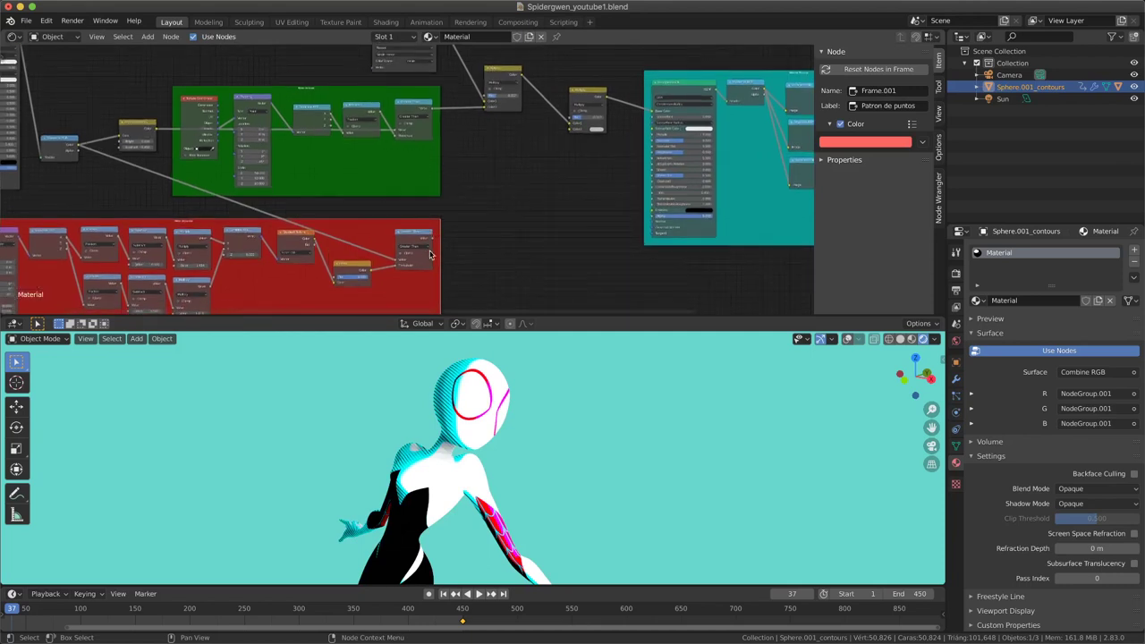
left_click_drag(432, 242, 465, 221)
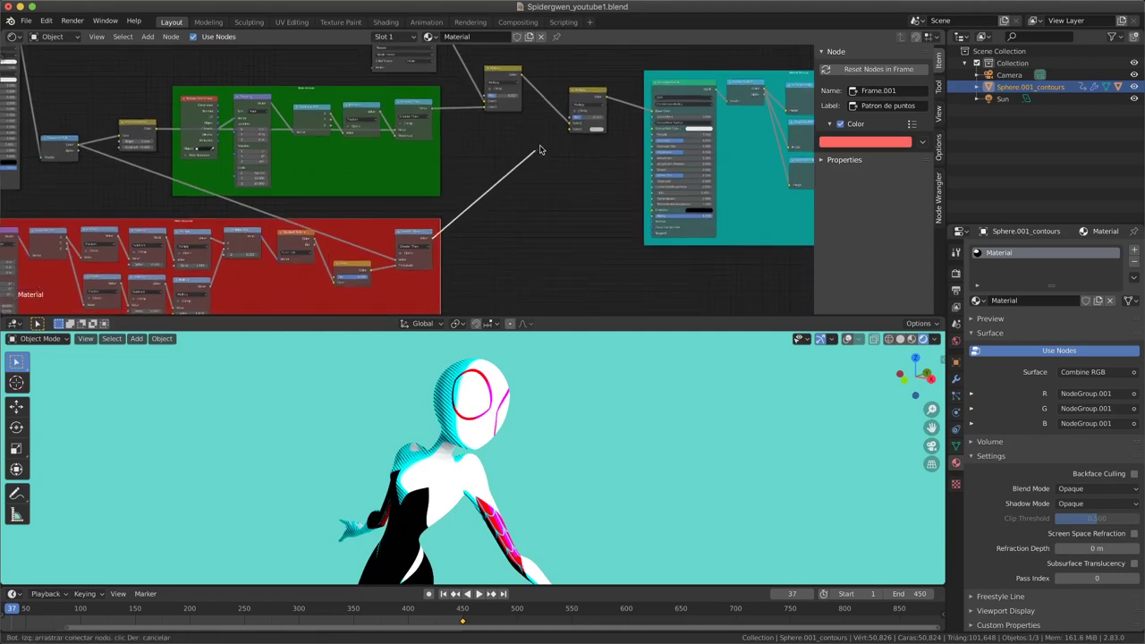
left_click_drag(571, 130, 573, 130)
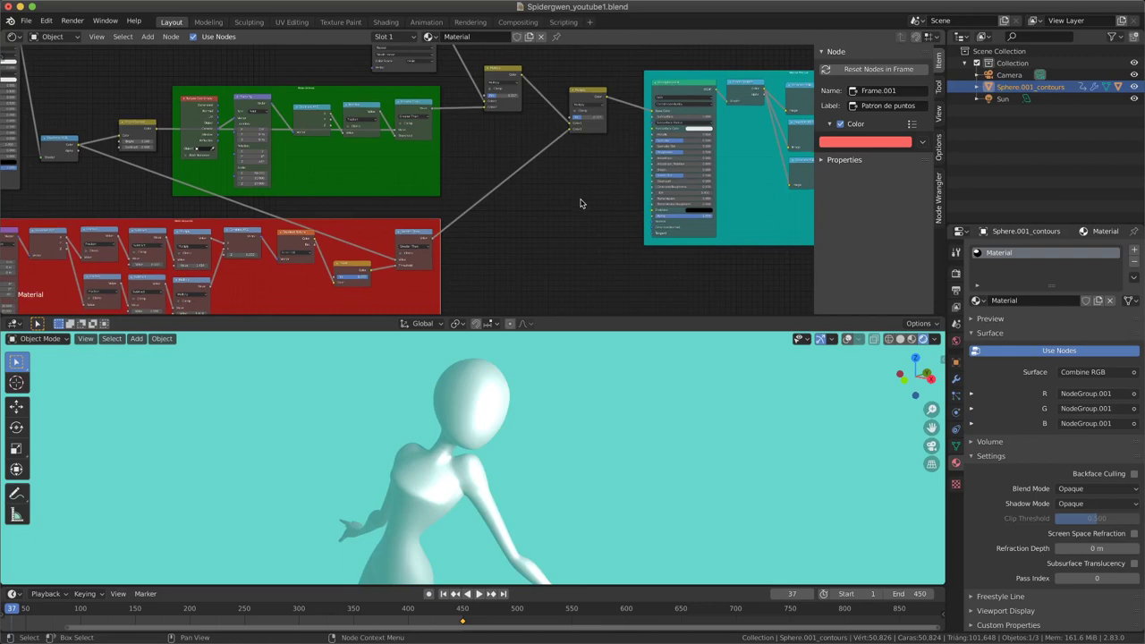
scroll(421, 463, "up", 2)
Switch the second Mix node's blend mode from Multiply to Overlay
scroll(422, 463, "up", 2)
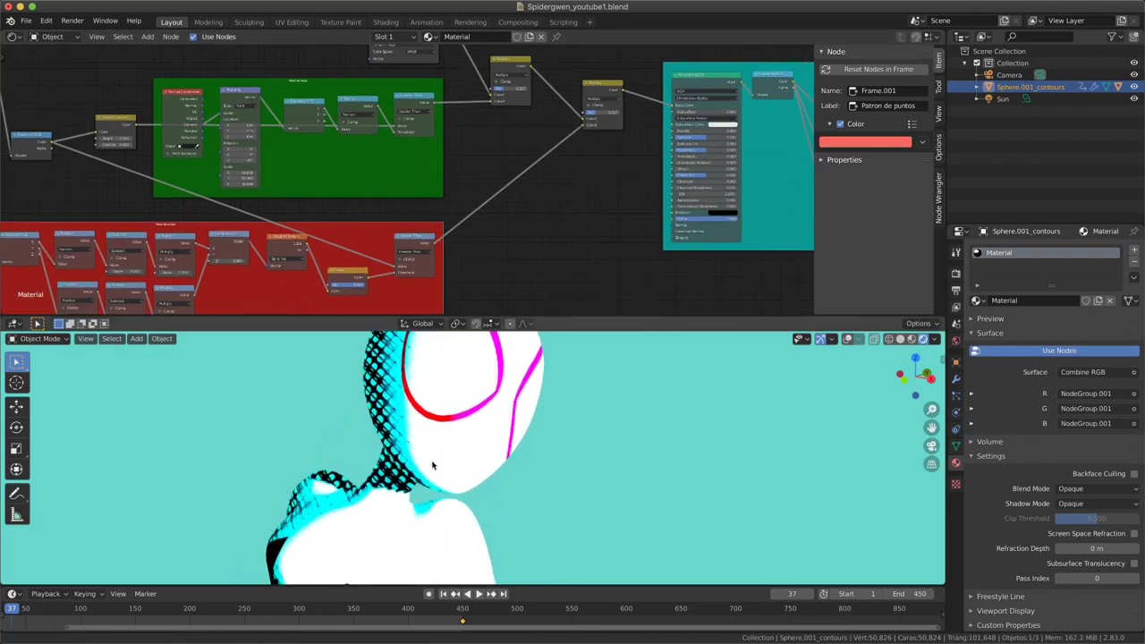
scroll(421, 462, "up", 2)
scroll(423, 454, "down", 2)
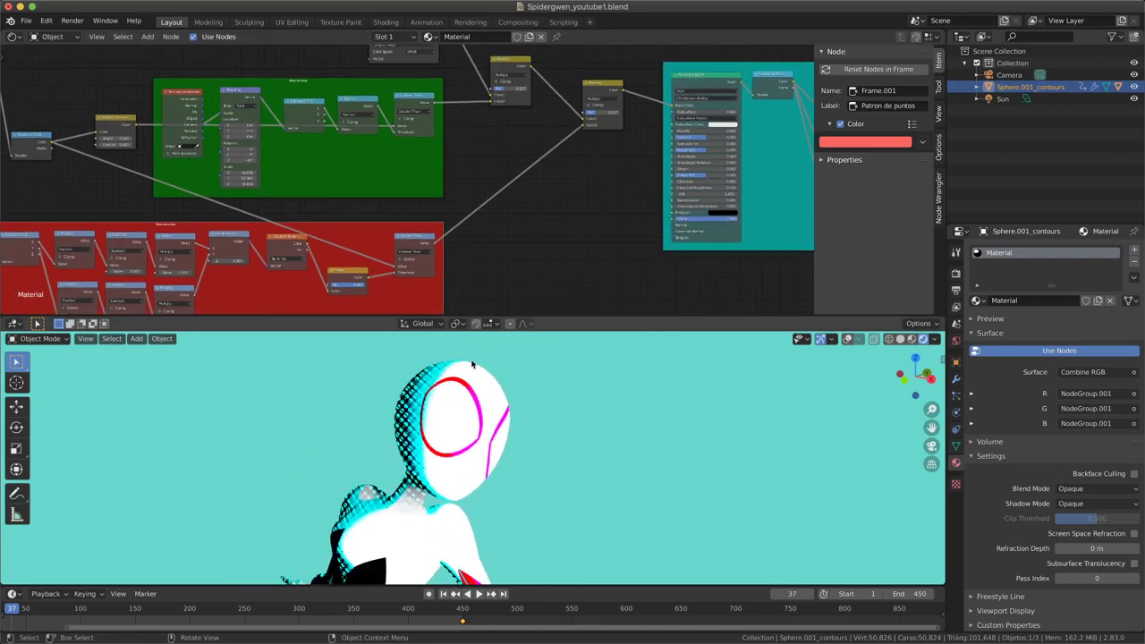
scroll(524, 281, "up", 1)
scroll(481, 289, "up", 2)
scroll(526, 239, "up", 2)
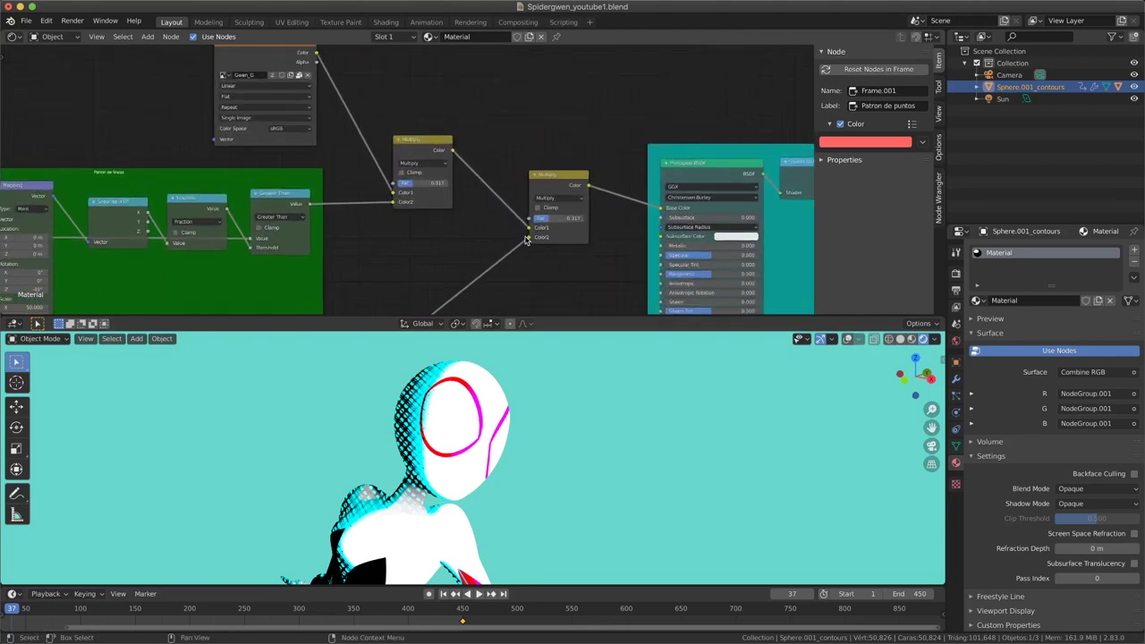
scroll(526, 240, "up", 1)
scroll(526, 240, "up", 1)
left_click(558, 174)
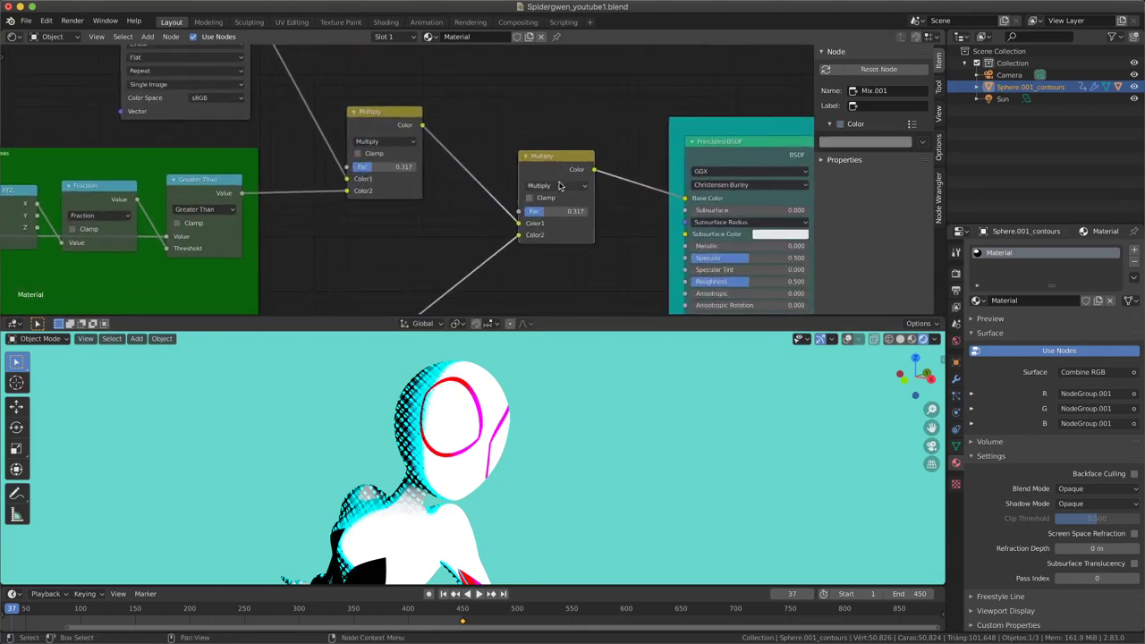
left_click(560, 185)
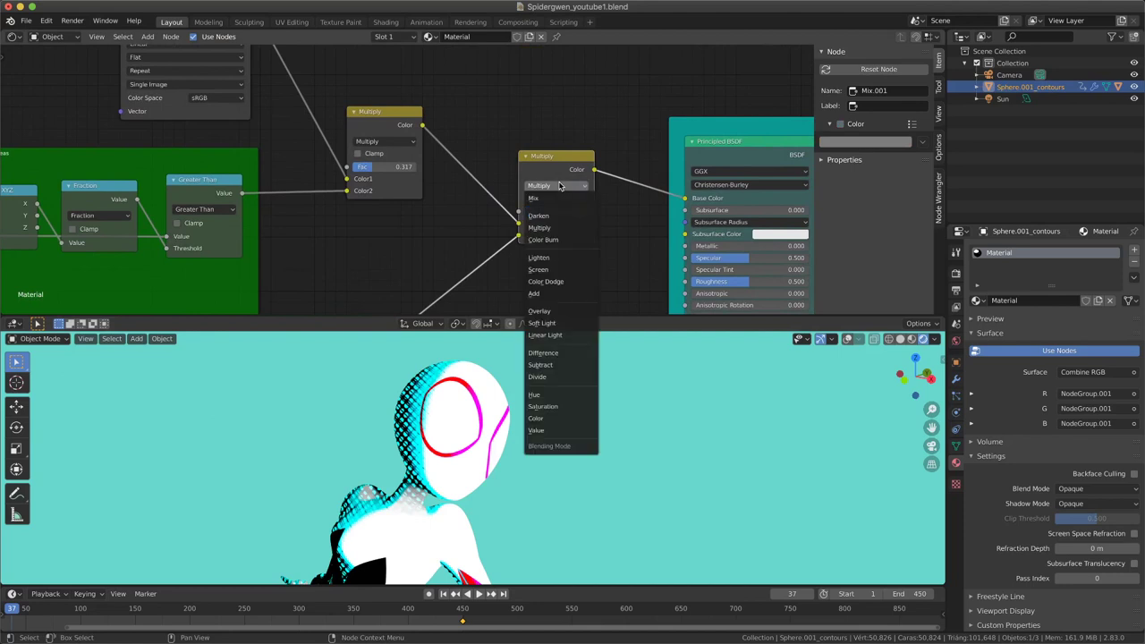
left_click(541, 313)
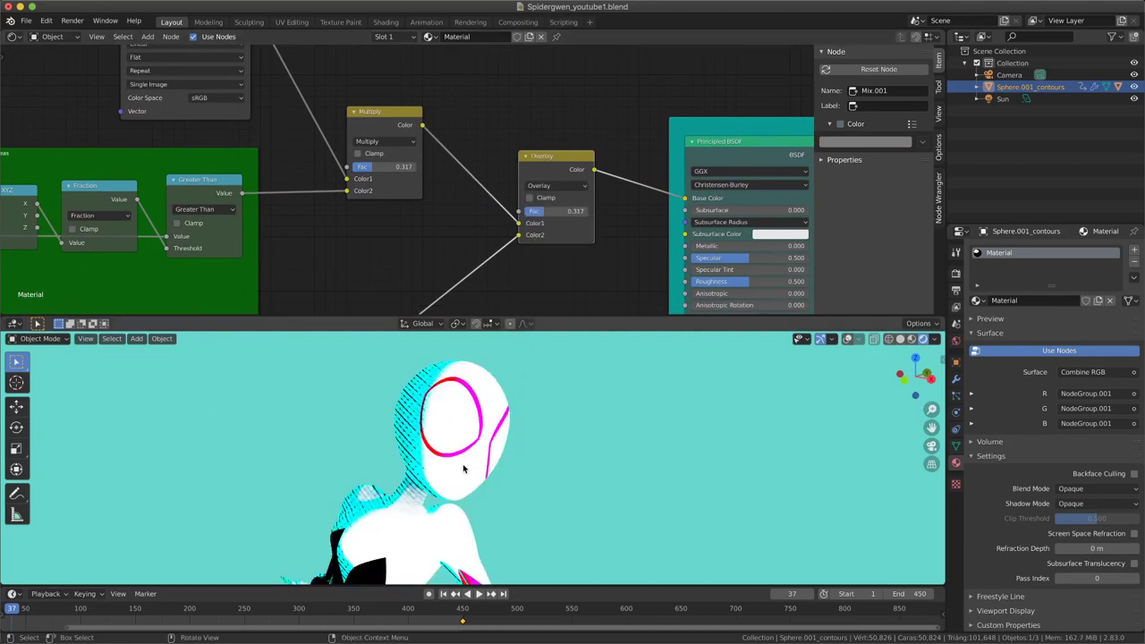
middle_click_drag(483, 439, 403, 539)
scroll(402, 539, "up", 2)
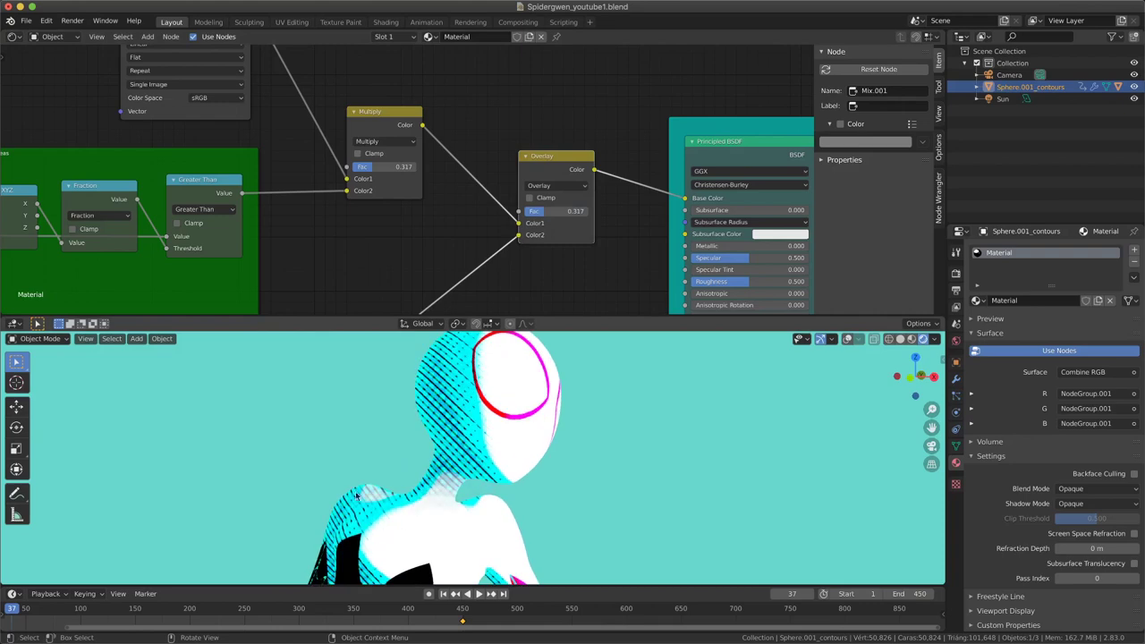
scroll(438, 180, "down", 1)
scroll(437, 180, "down", 2)
scroll(437, 180, "down", 2)
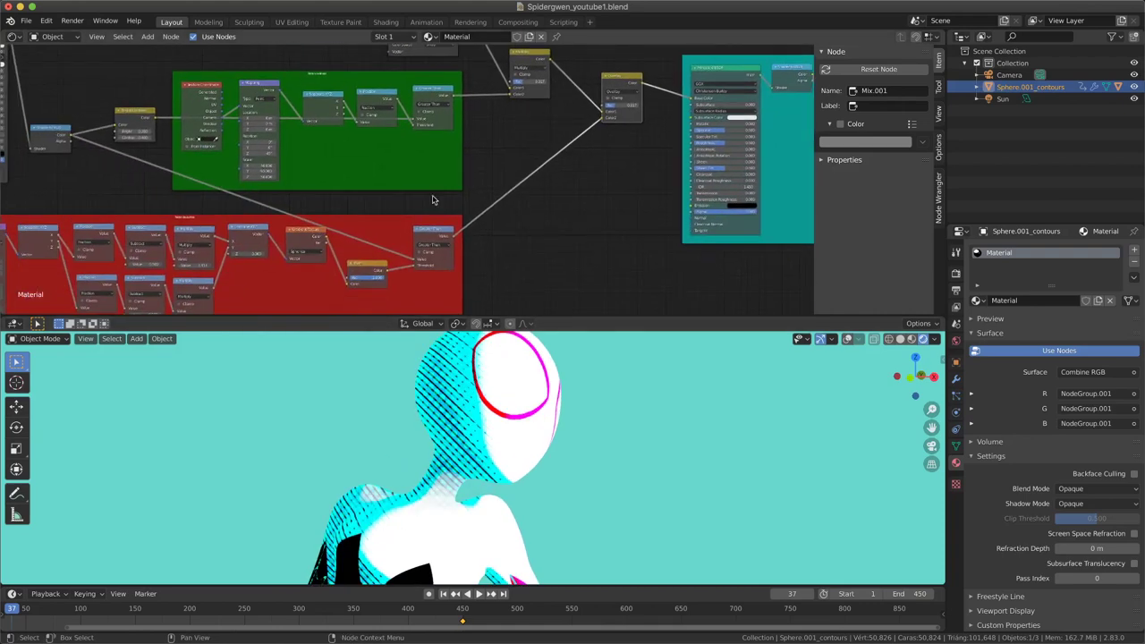
scroll(437, 179, "down", 2)
scroll(437, 180, "up", 1)
scroll(396, 161, "down", 1)
scroll(376, 174, "up", 2)
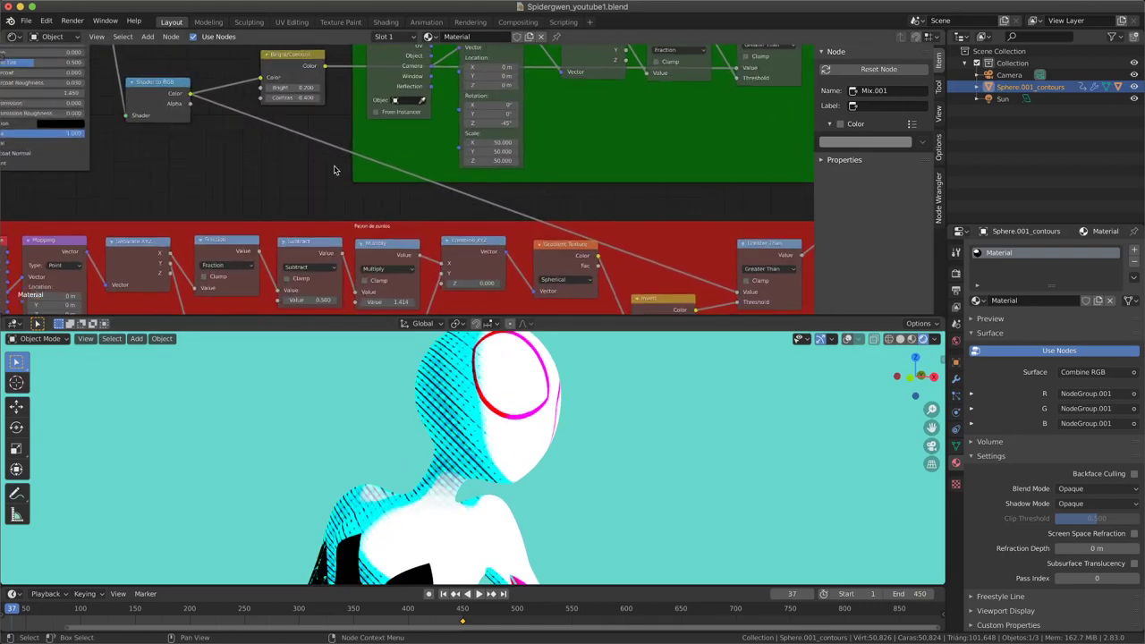
scroll(346, 188, "up", 2)
Duplicate the Bright/Contrast node (Bright 0.200, Contrast 0.400)
middle_click_drag(346, 188, 317, 198)
left_click(186, 110)
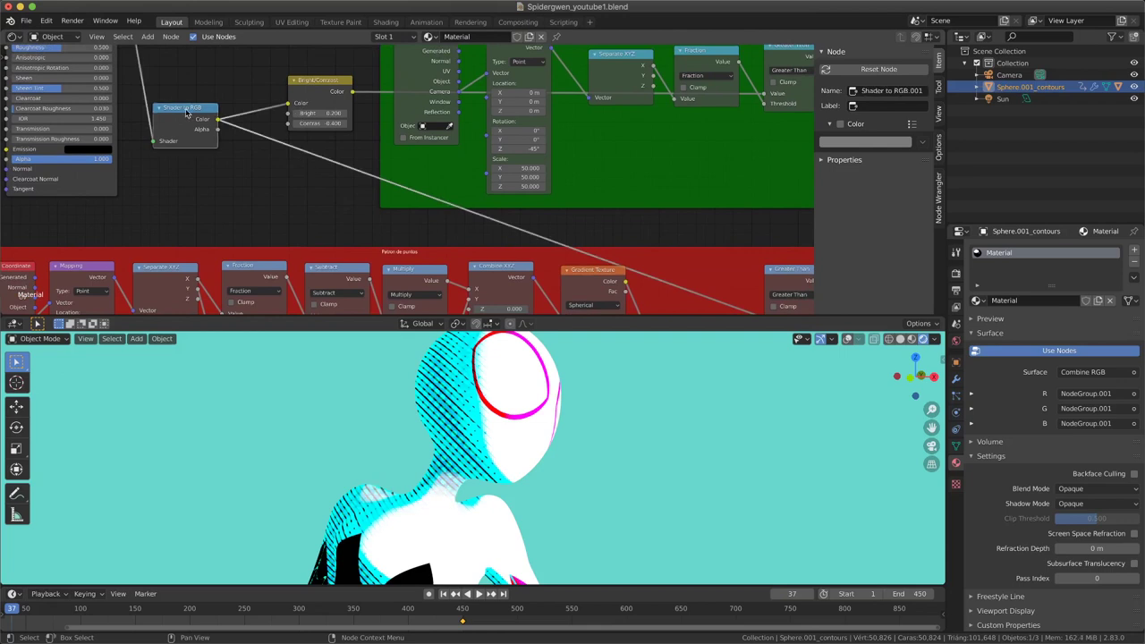
left_click(305, 81)
key("shift+d")
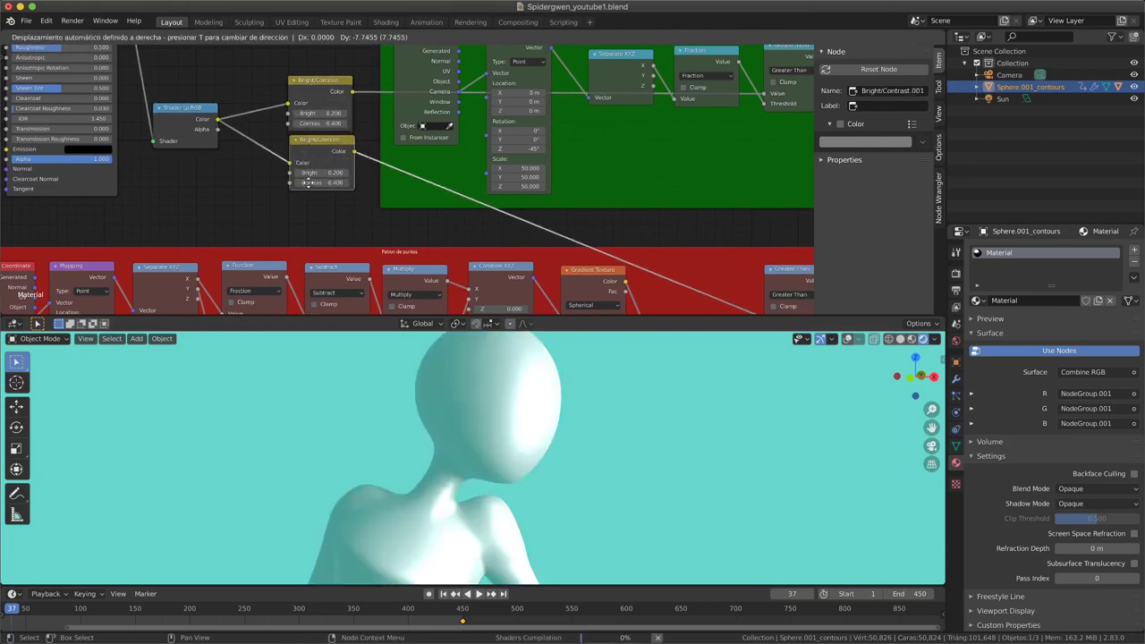
Drop the Bright/Contrast copy below the original and set its Bright to 0.900
left_click(308, 222)
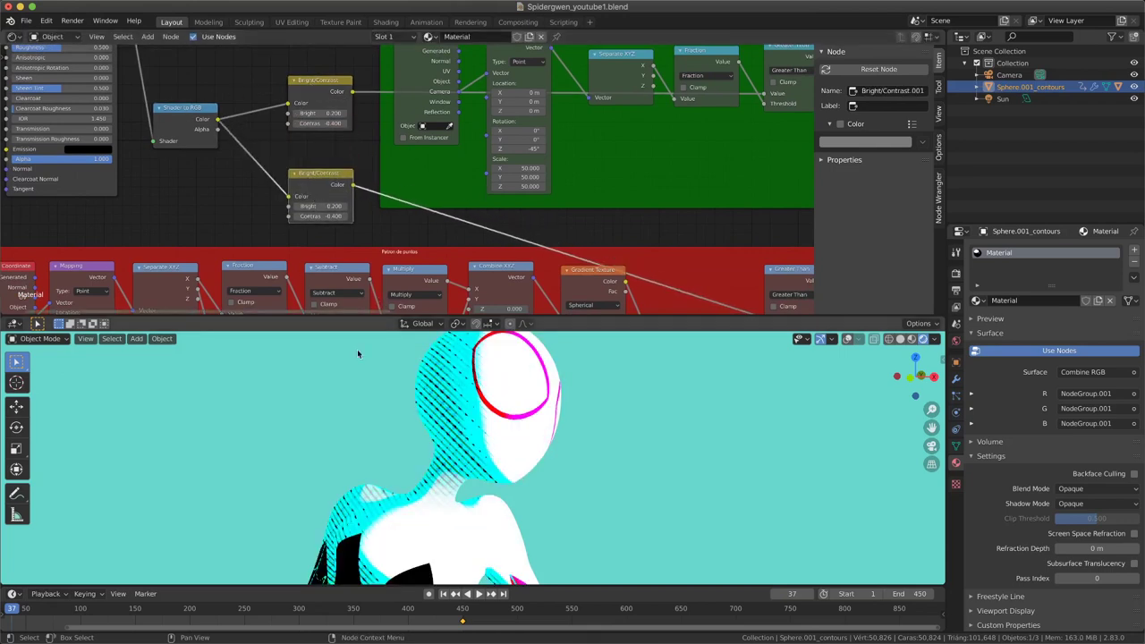
scroll(457, 442, "up", 4)
type("-900")
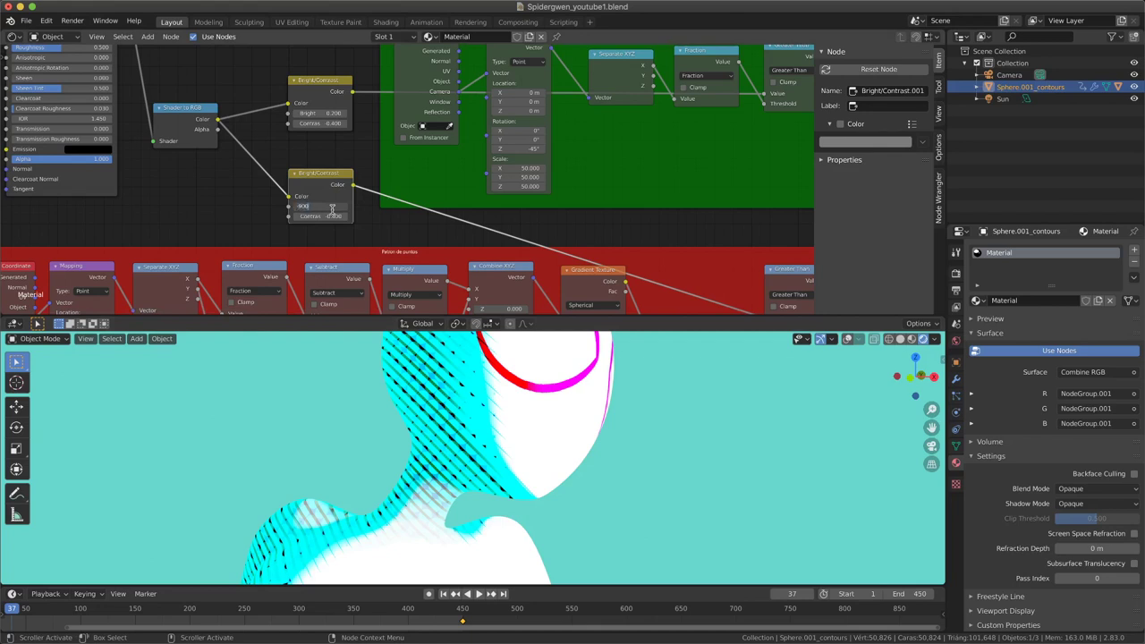
key("Return")
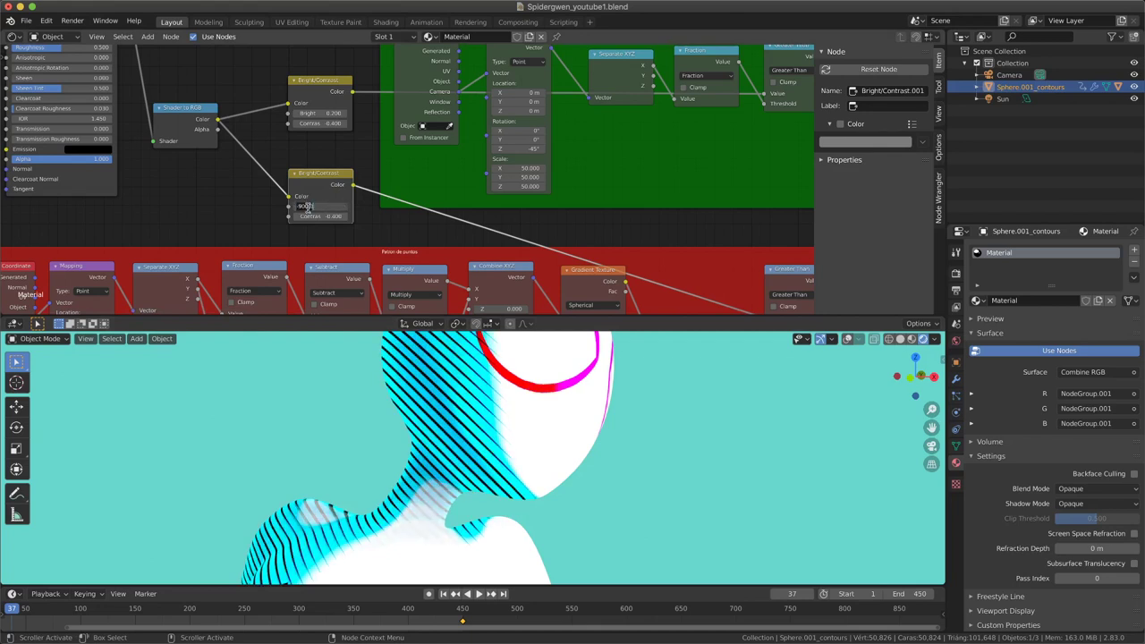
type("900.0")
key("Return")
double_click(329, 219)
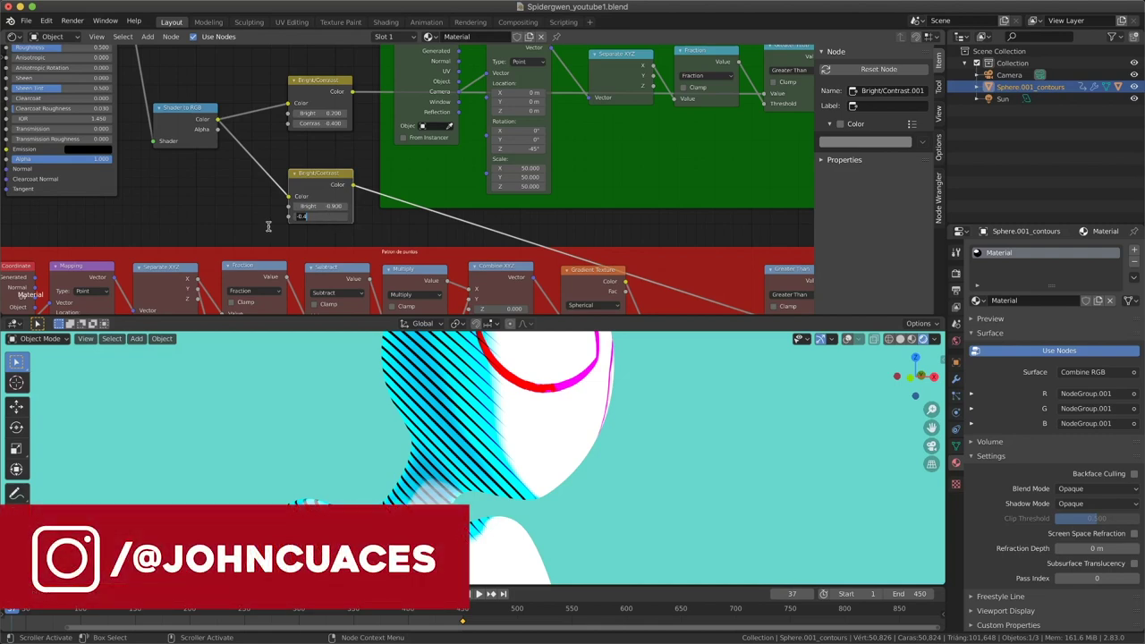
Change the red 'Patron de puntos' frame's Mapping Scale X, Y and Z to 50
scroll(263, 231, "down", 2)
scroll(263, 231, "down", 2)
scroll(510, 438, "up", 2)
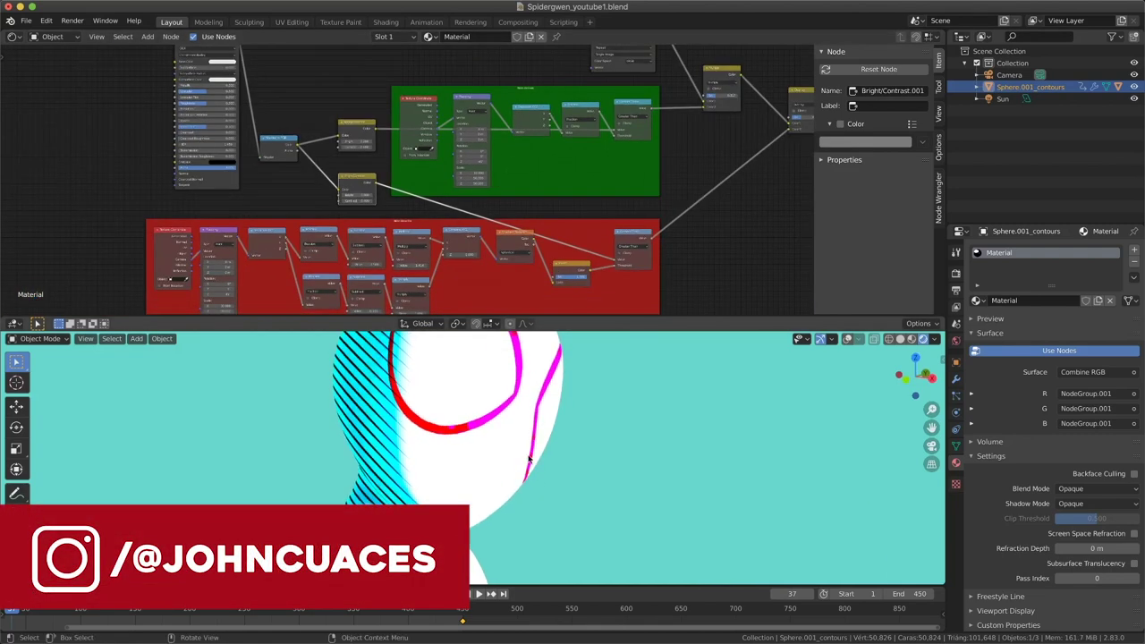
scroll(504, 427, "up", 3)
scroll(491, 395, "down", 2)
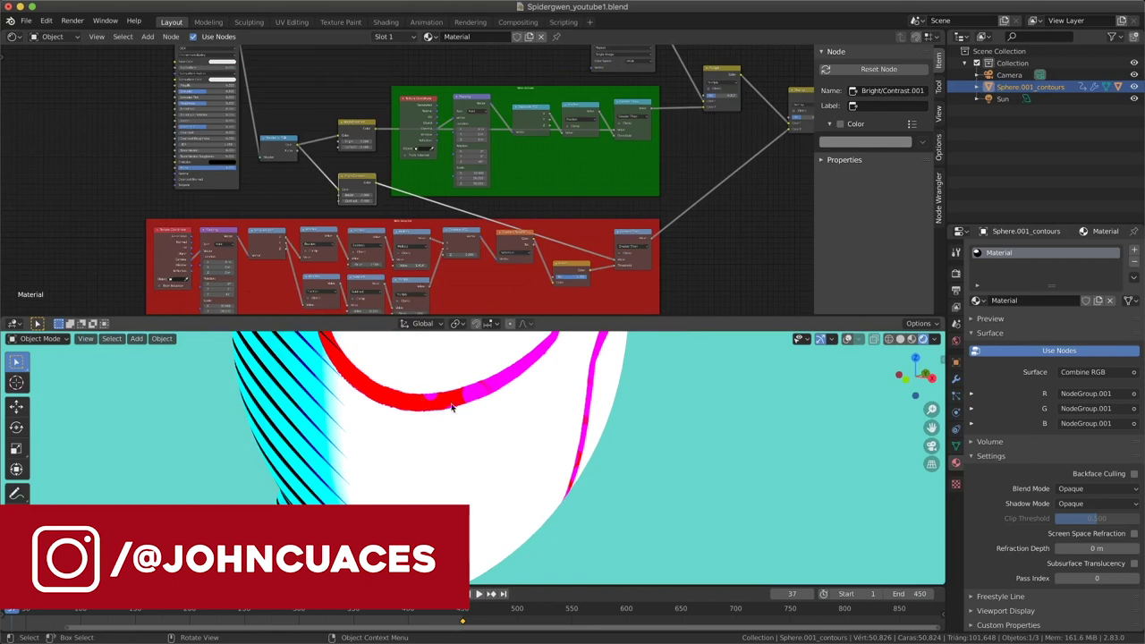
scroll(558, 441, "down", 2)
scroll(551, 458, "down", 2)
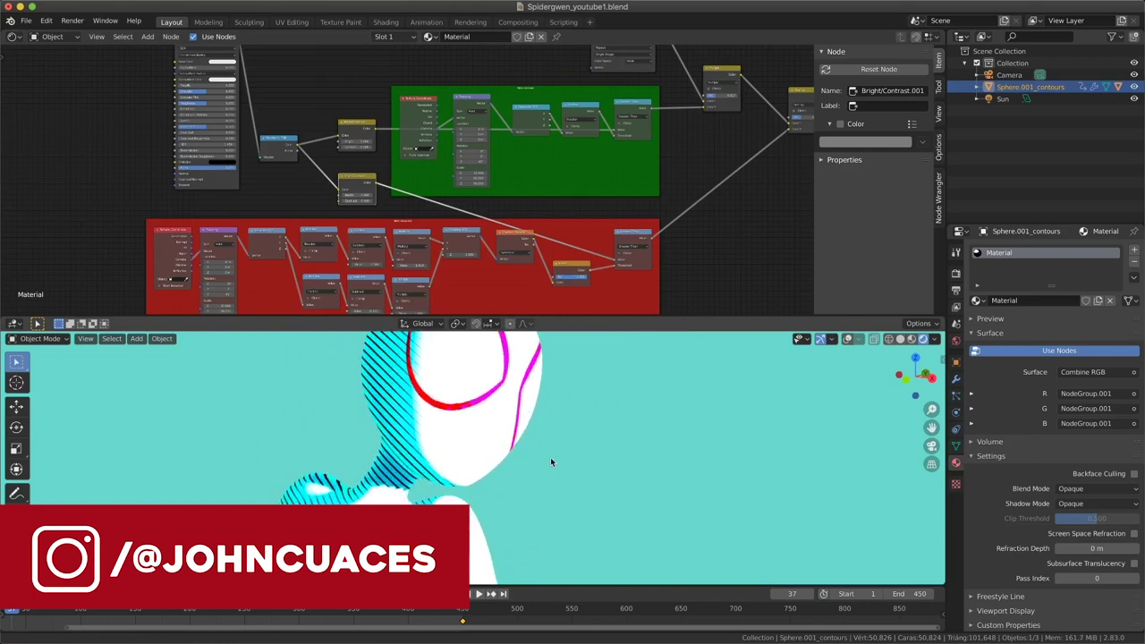
mouse_move(550, 457)
middle_mouse_down()
mouse_move(591, 555)
mouse_move(537, 523)
mouse_move(532, 501)
middle_mouse_up()
middle_click_drag(376, 296, 358, 209)
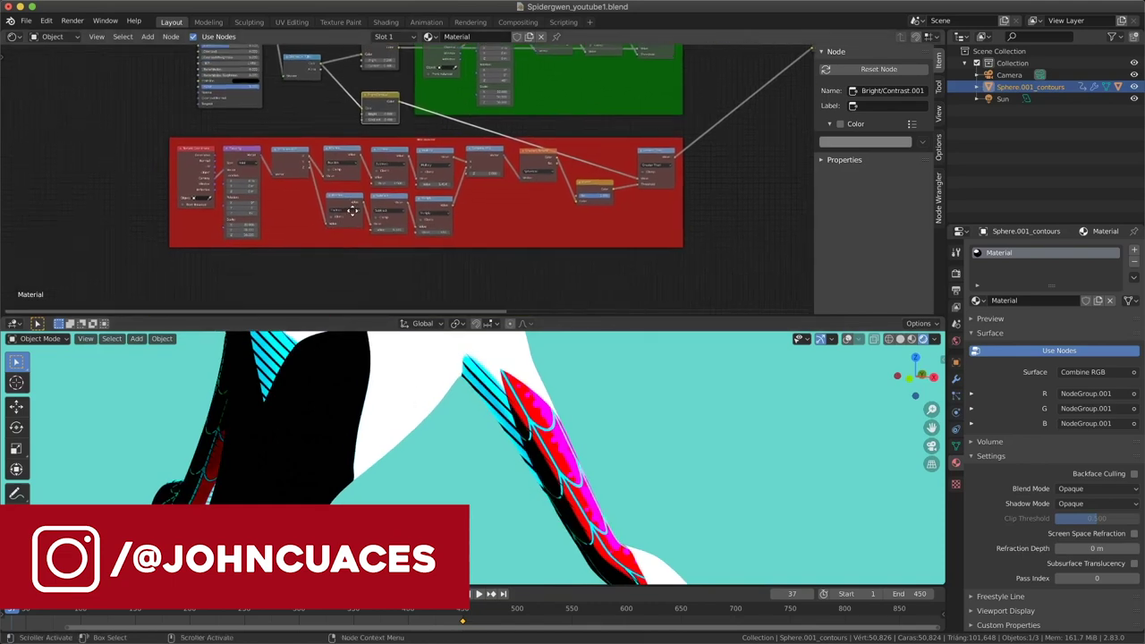
scroll(286, 233, "up", 1)
scroll(281, 233, "up", 2)
scroll(355, 221, "up", 1)
scroll(242, 280, "up", 1)
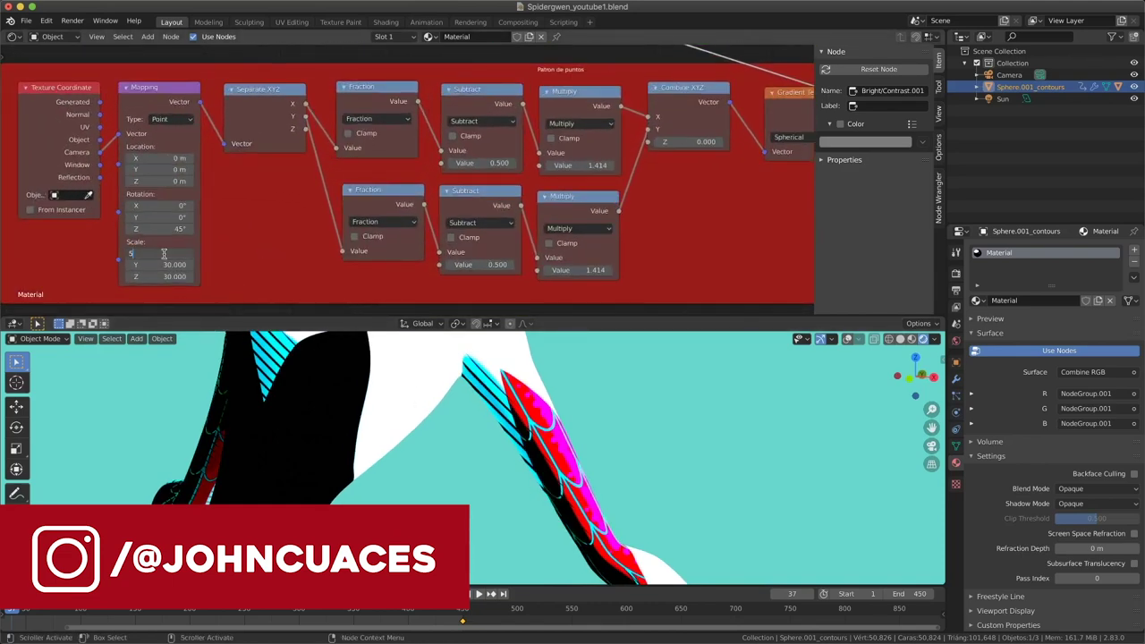
type("0.000")
key("Return")
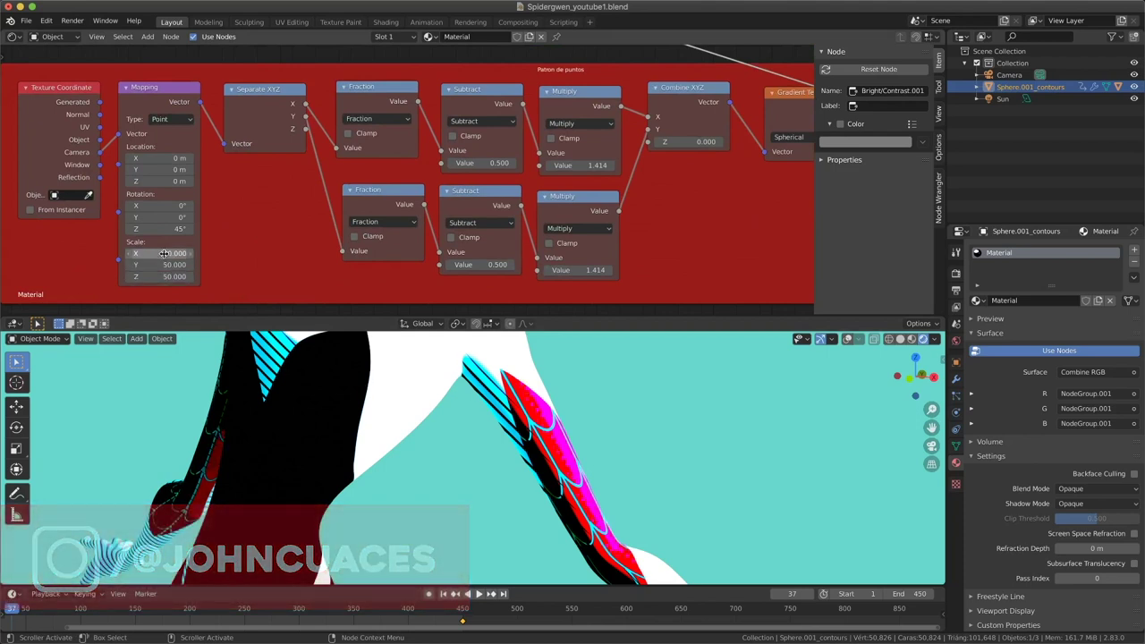
scroll(556, 472, "down", 2)
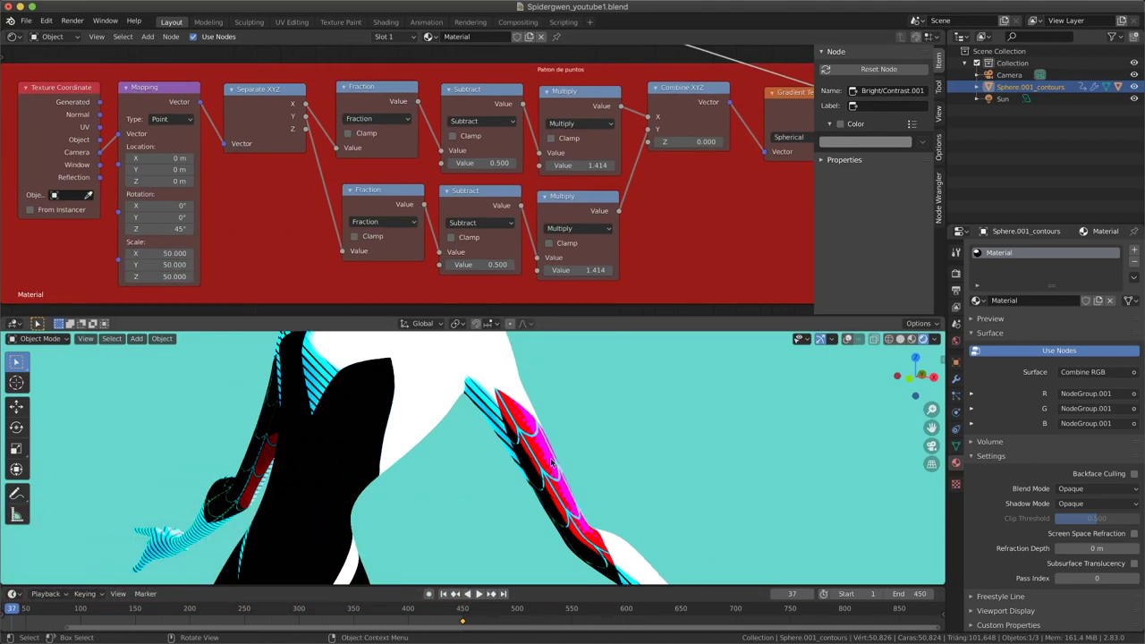
scroll(556, 472, "down", 2)
scroll(556, 472, "down", 2)
scroll(556, 470, "down", 5)
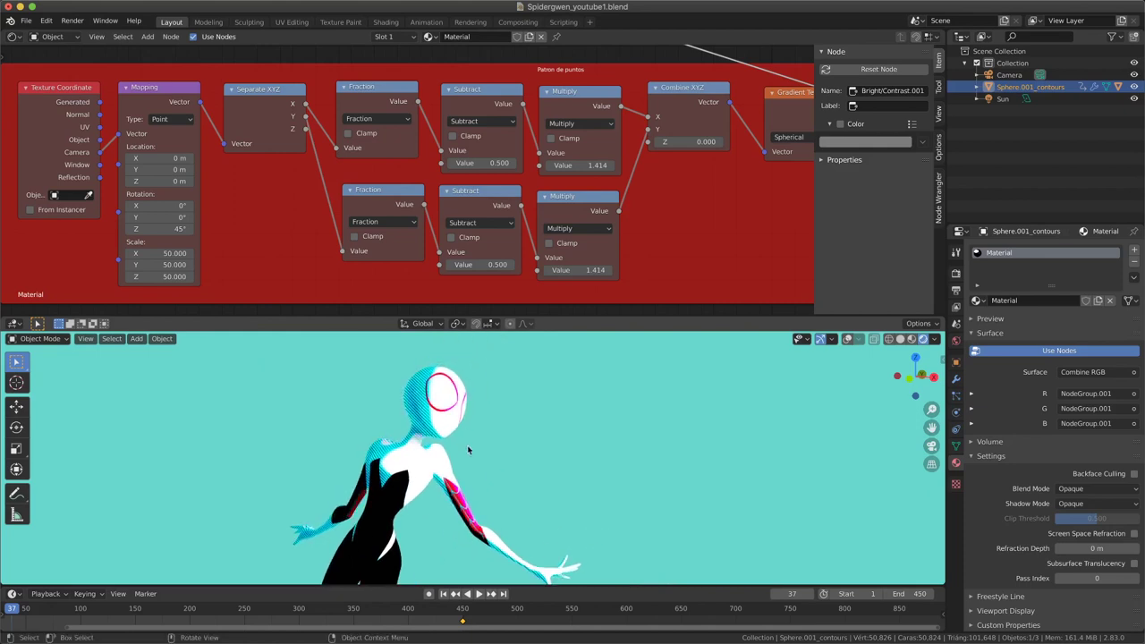
scroll(448, 430, "up", 3)
scroll(421, 414, "up", 5)
mouse_move(422, 418)
middle_mouse_down()
mouse_move(460, 457)
mouse_move(375, 434)
middle_mouse_up()
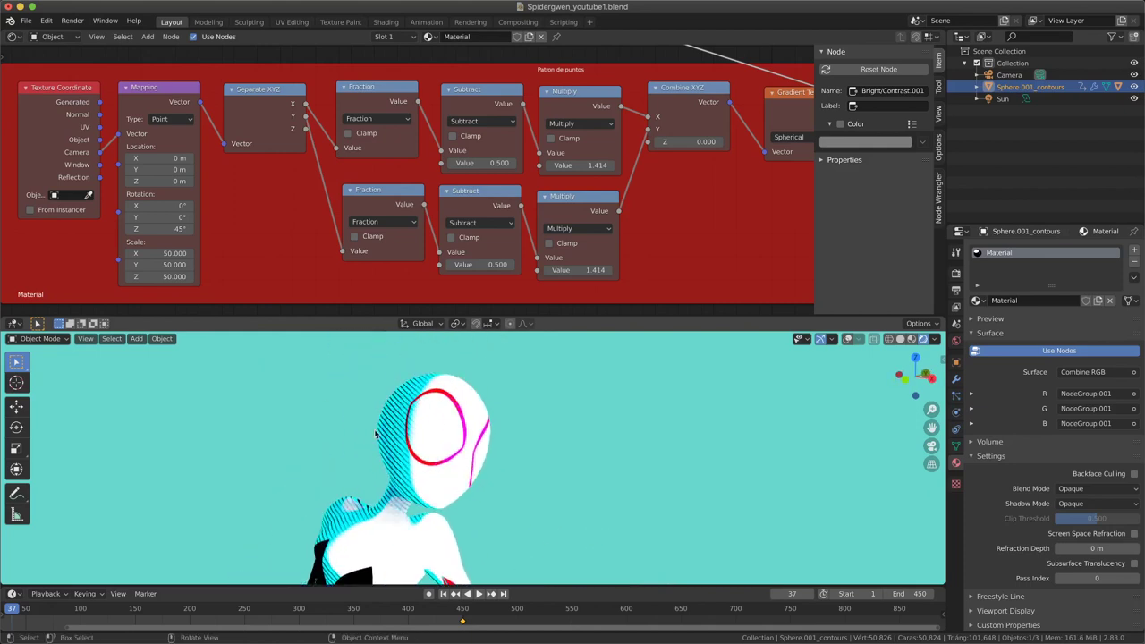
scroll(456, 438, "up", 3)
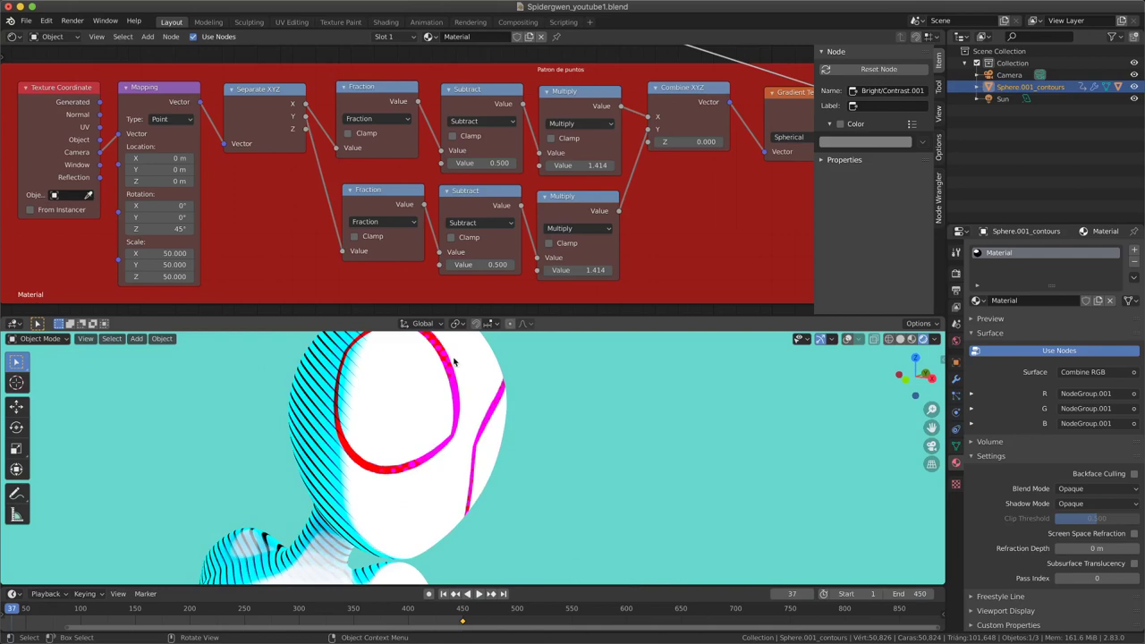
scroll(457, 421, "down", 4)
scroll(456, 422, "down", 3)
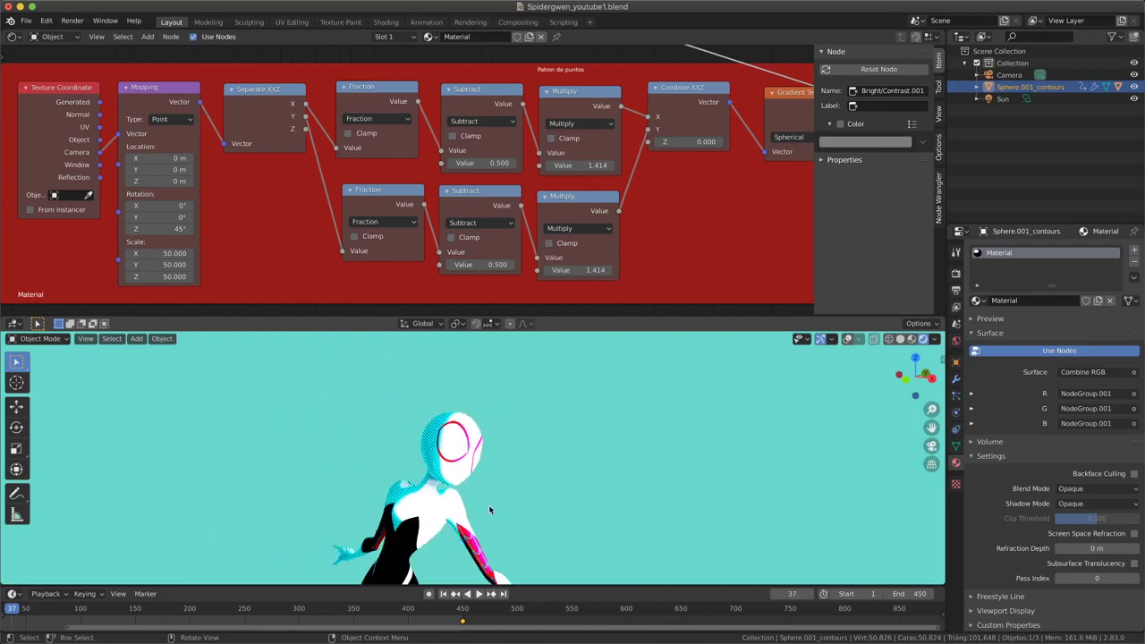
scroll(673, 277, "down", 2)
scroll(673, 276, "down", 1)
scroll(673, 276, "down", 1)
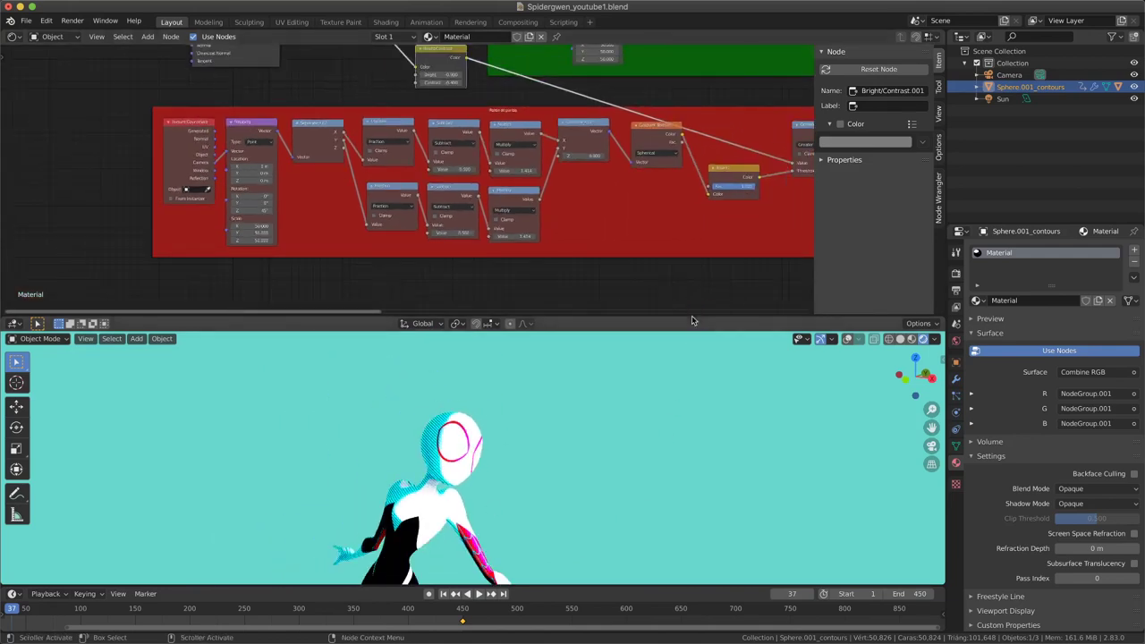
scroll(673, 276, "down", 1)
scroll(673, 276, "up", 3)
scroll(533, 125, "up", 2)
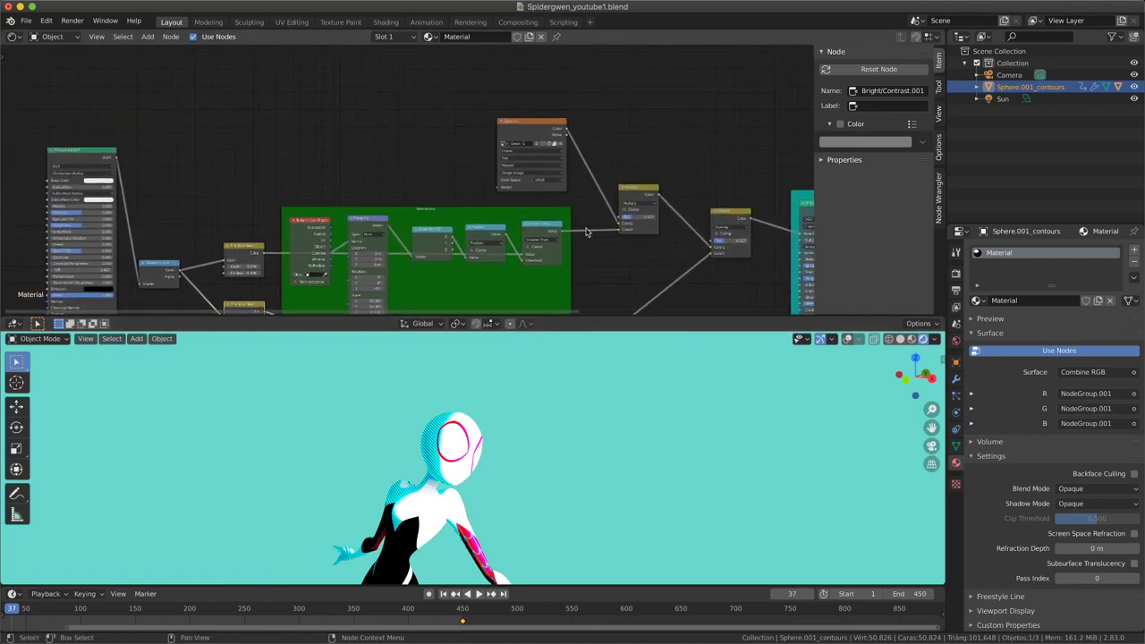
scroll(532, 126, "up", 2)
left_click_drag(532, 126, 510, 108)
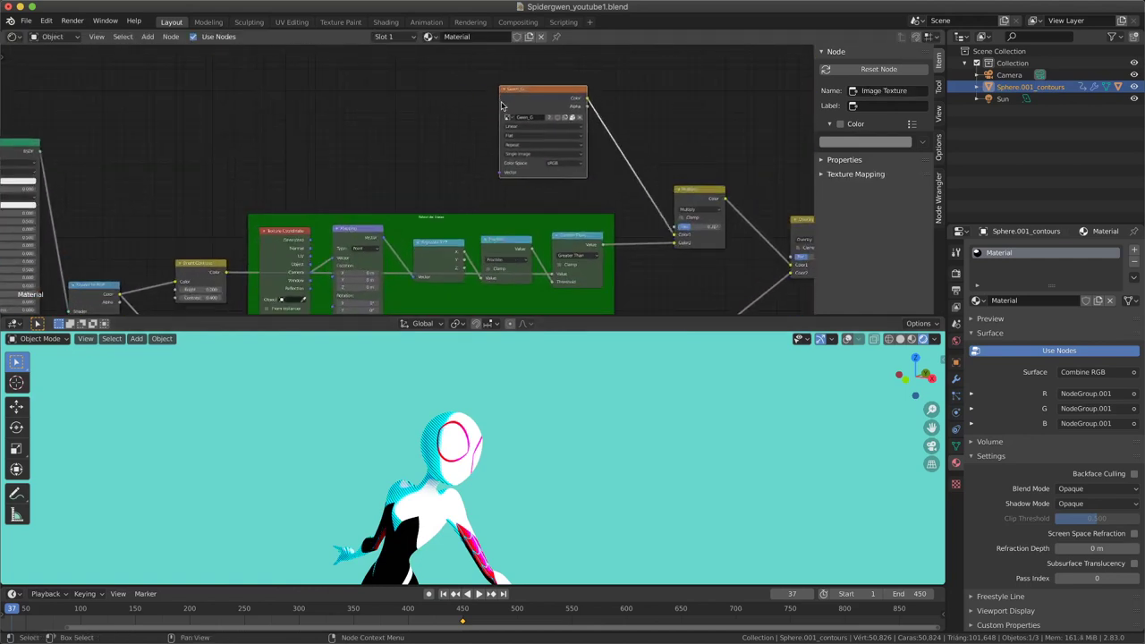
scroll(455, 456, "up", 5)
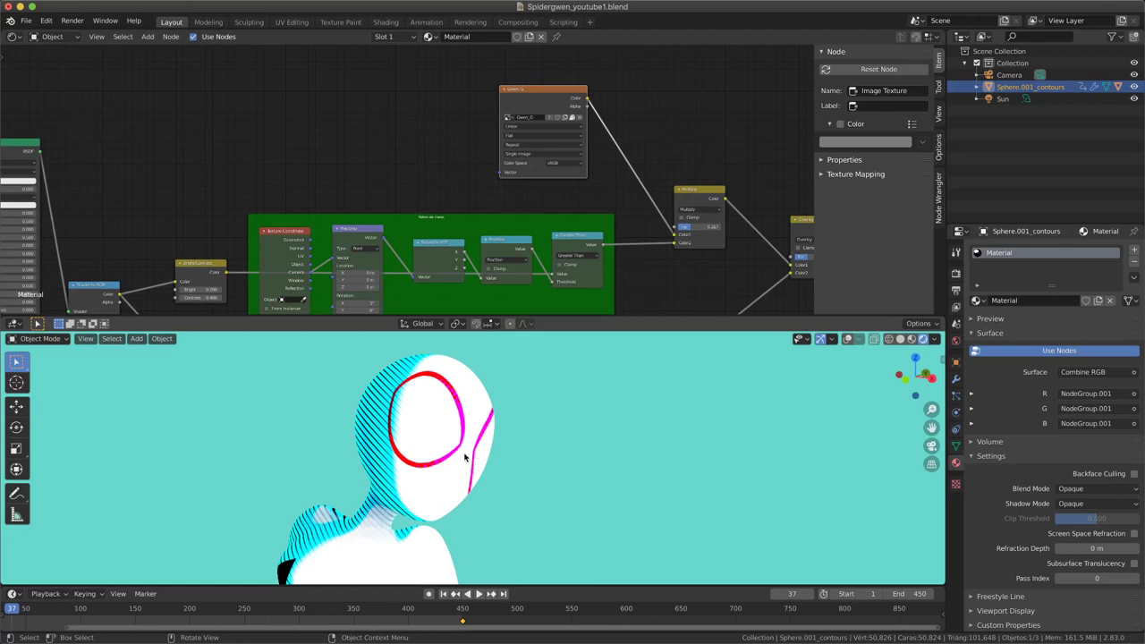
scroll(464, 457, "up", 2)
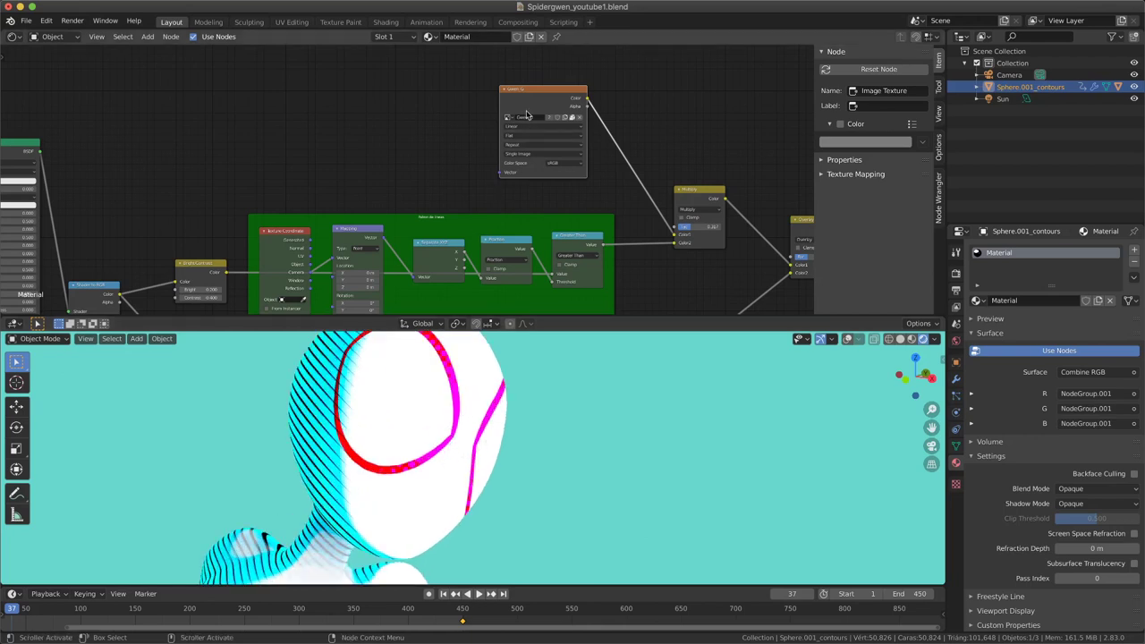
left_click_drag(527, 115, 369, 104)
key("shift+a")
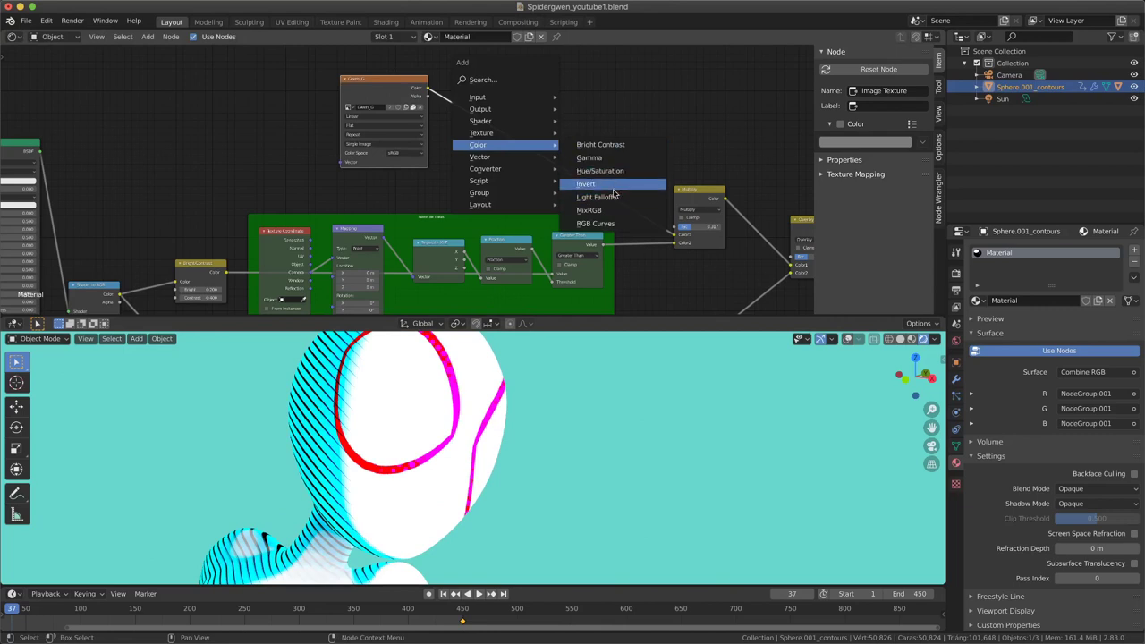
left_click(609, 176)
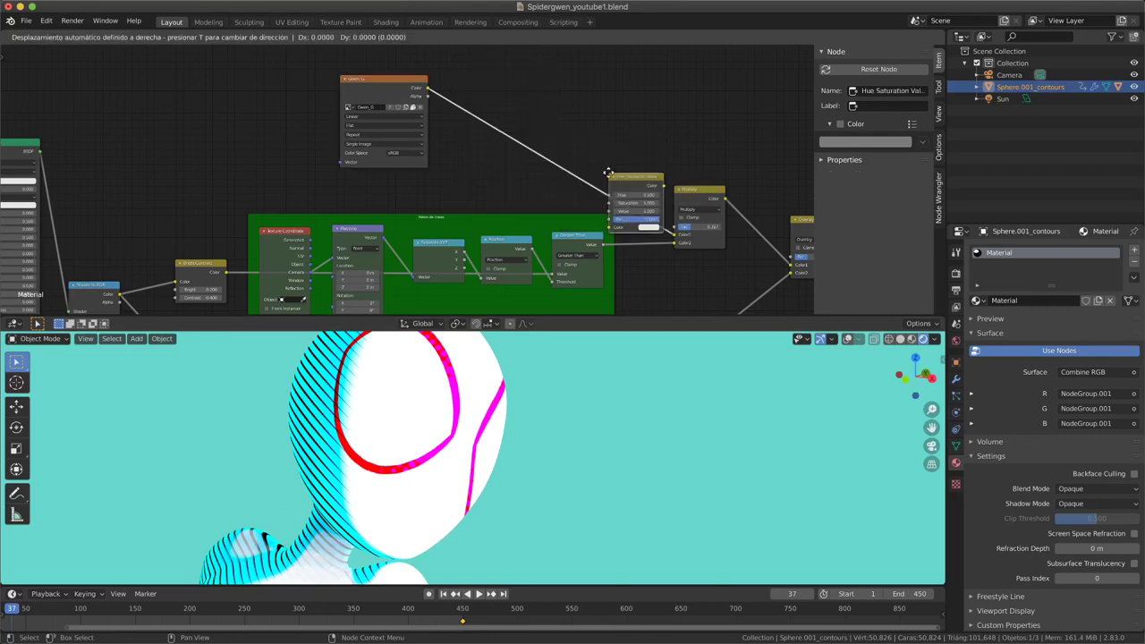
left_click(490, 103)
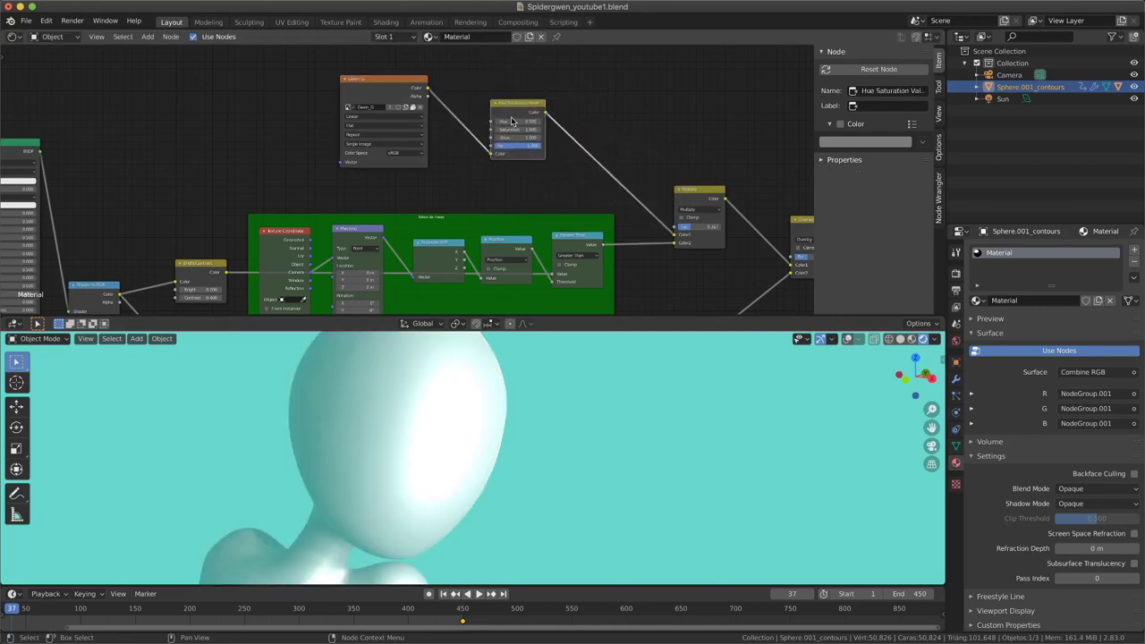
scroll(501, 147, "up", 2)
scroll(492, 166, "up", 1)
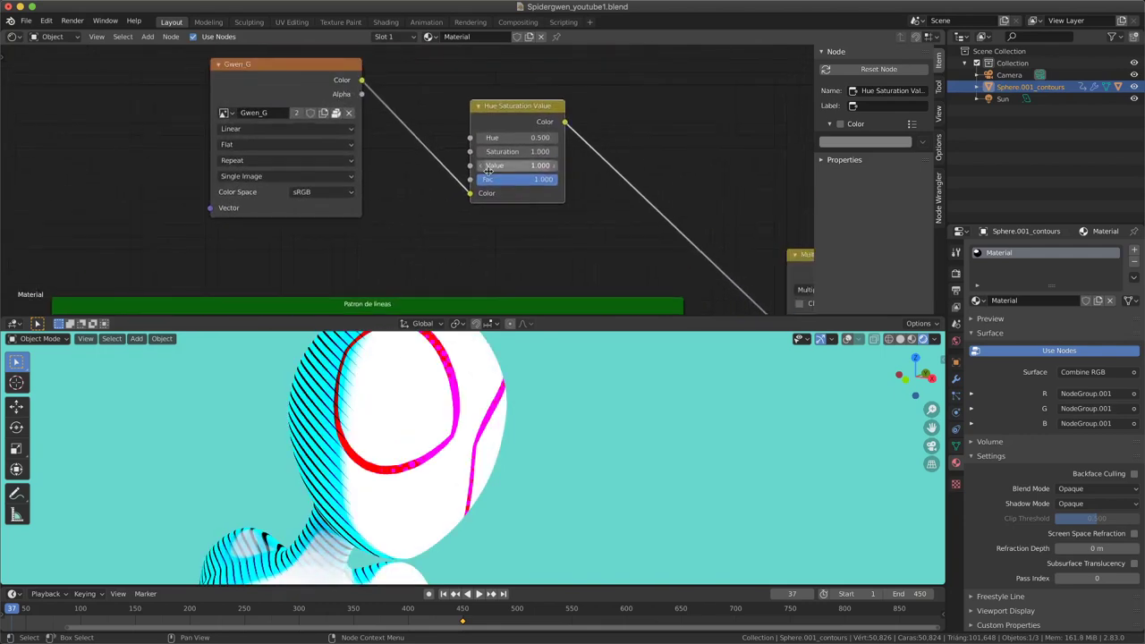
scroll(489, 170, "up", 1)
scroll(492, 166, "up", 1)
mouse_move(550, 160)
left_mouse_down()
mouse_move(577, 161)
mouse_move(531, 160)
left_mouse_up()
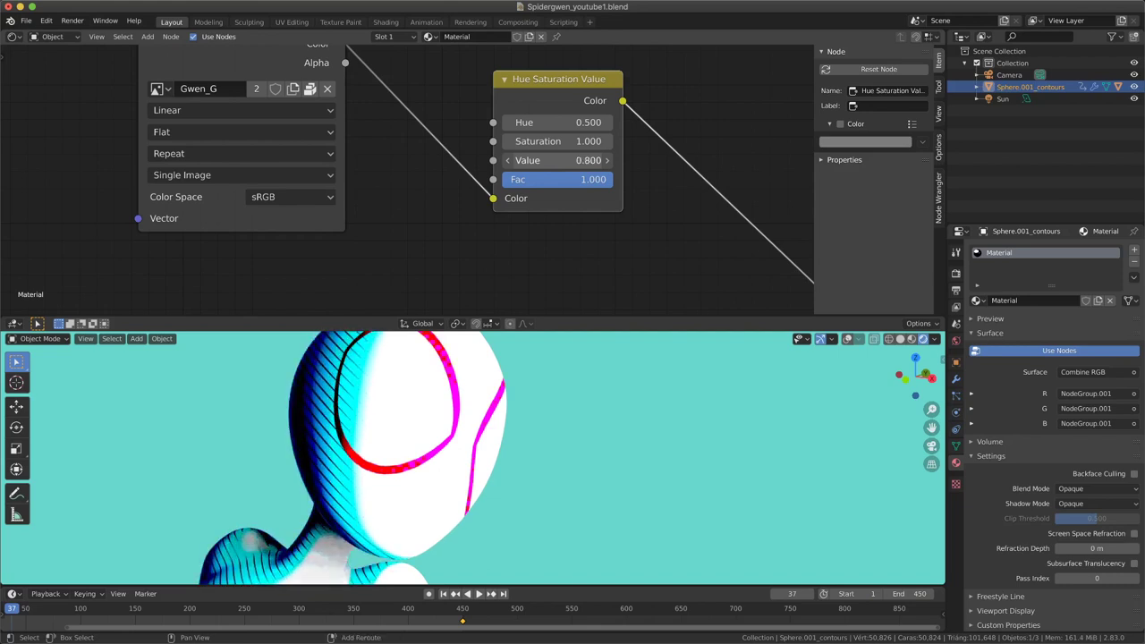
left_click_drag(530, 160, 519, 160)
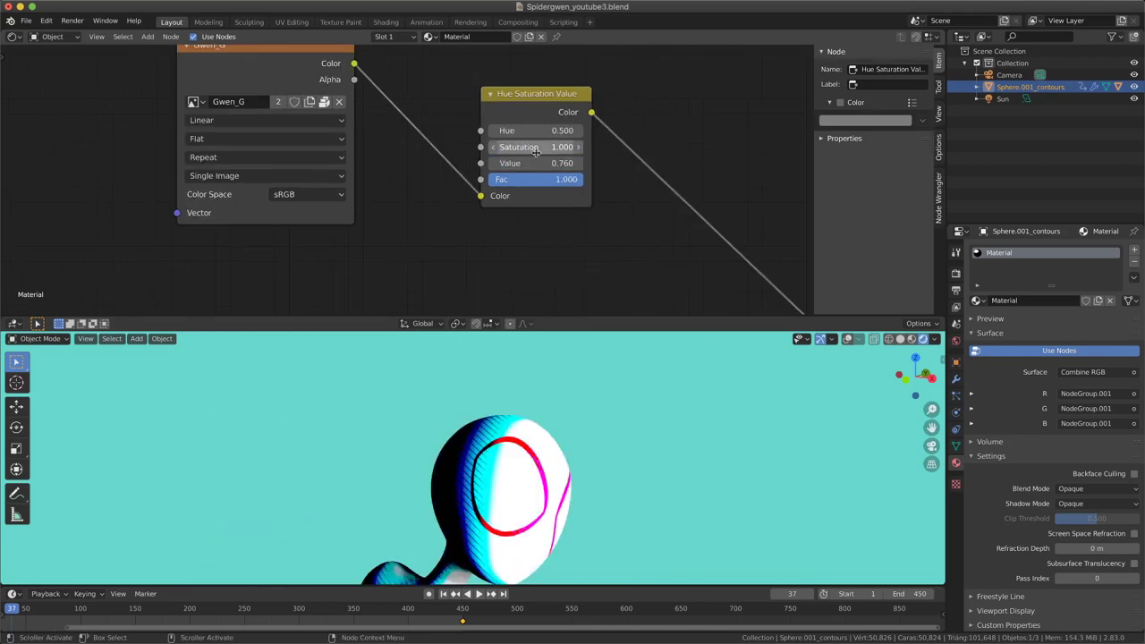
left_click(543, 162)
type("0.76")
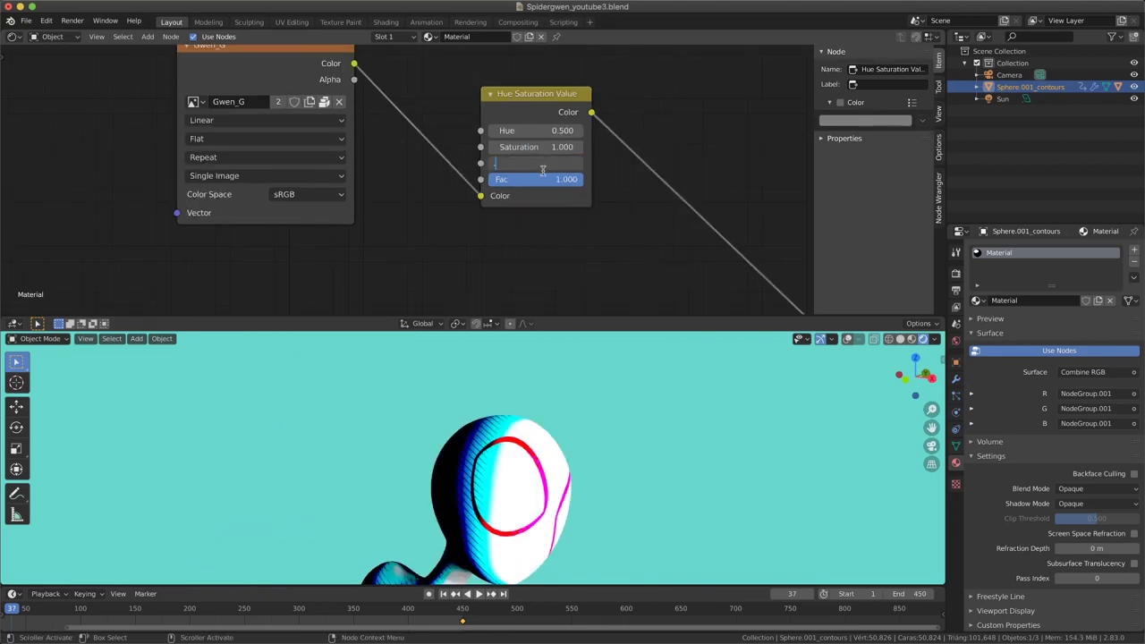
key("Return")
middle_click_drag(483, 465, 506, 497)
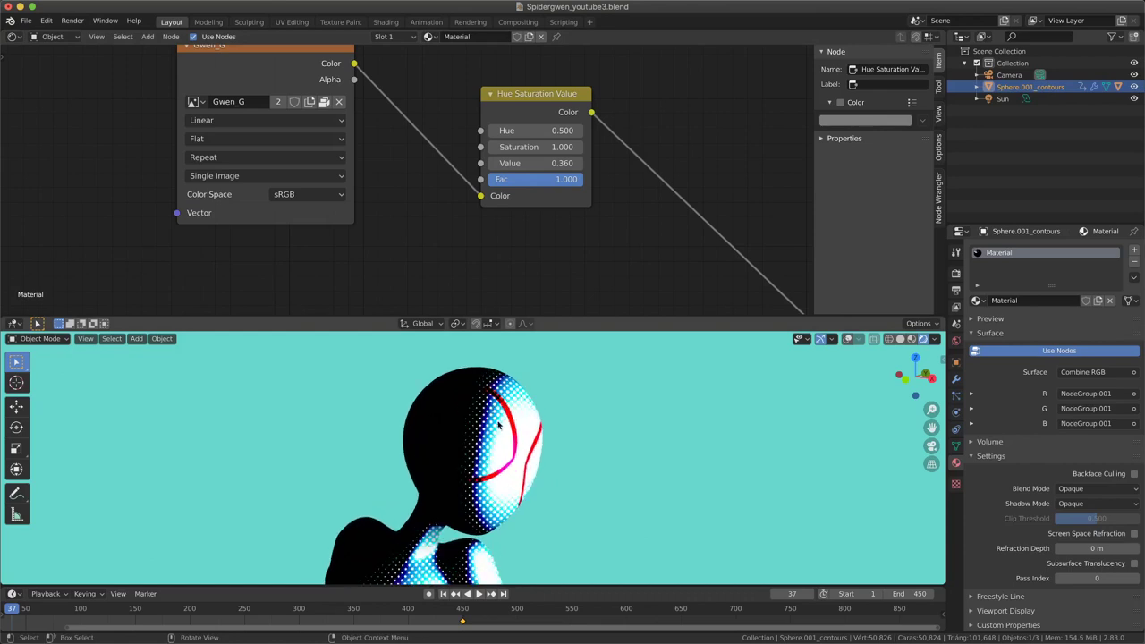
middle_click_drag(487, 414, 458, 499)
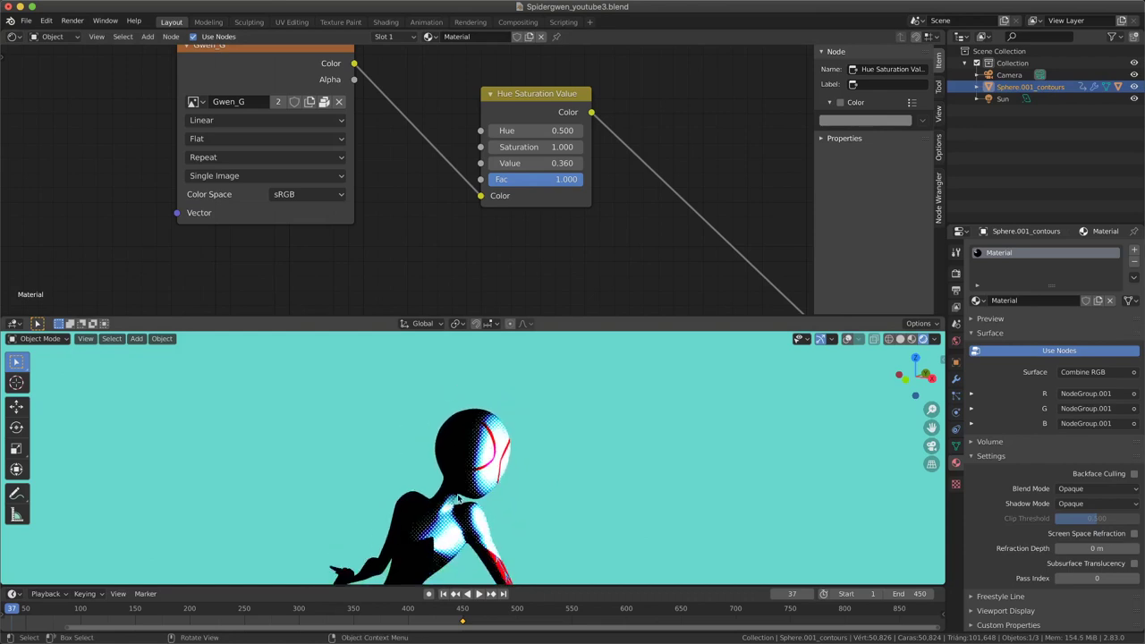
middle_click_drag(510, 419, 512, 433)
mouse_move(463, 471)
middle_mouse_down()
mouse_move(481, 418)
mouse_move(449, 447)
middle_mouse_up()
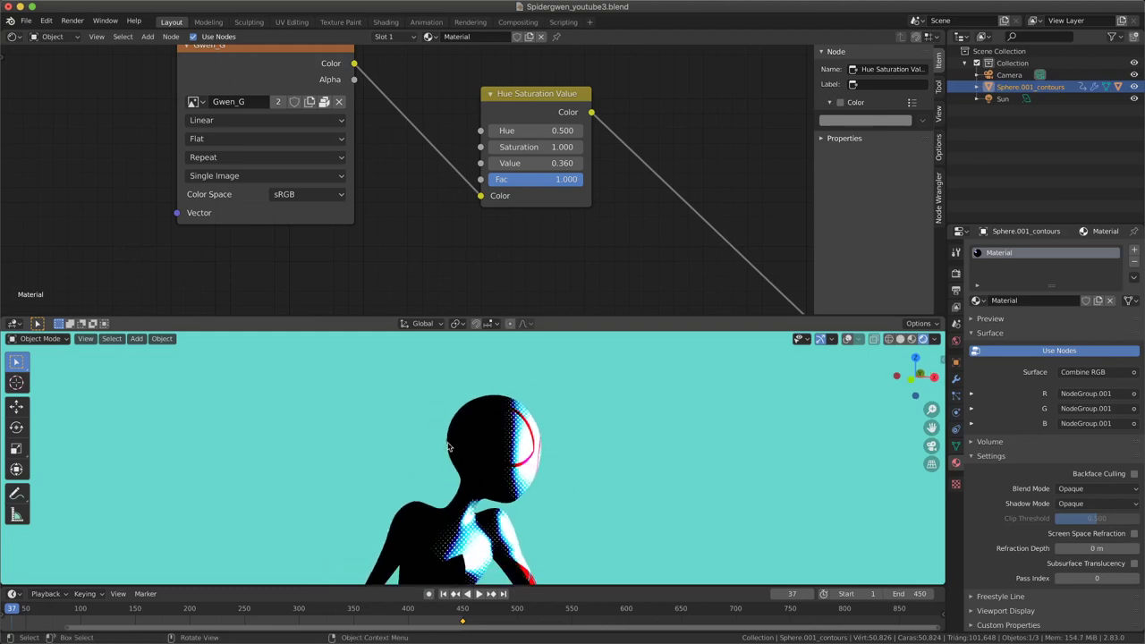
Select NodeGroup.001 and enter it to edit its contents
scroll(608, 287, "down", 2)
scroll(617, 273, "down", 2)
scroll(627, 264, "down", 2)
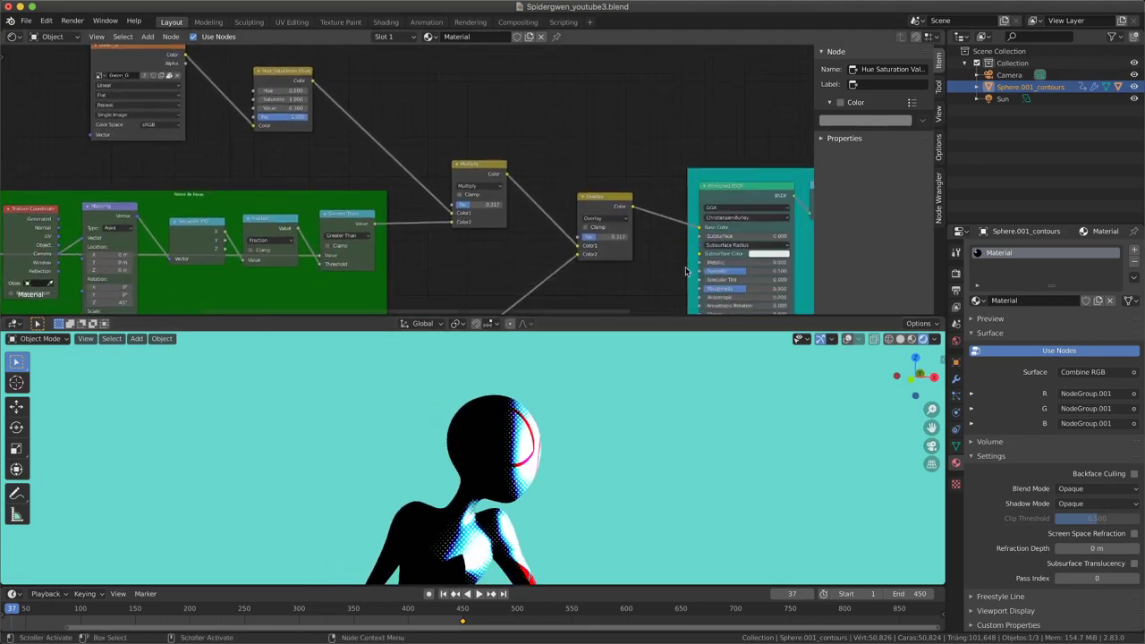
scroll(639, 250, "down", 1)
scroll(639, 250, "up", 2)
scroll(618, 232, "up", 2)
scroll(581, 210, "up", 2)
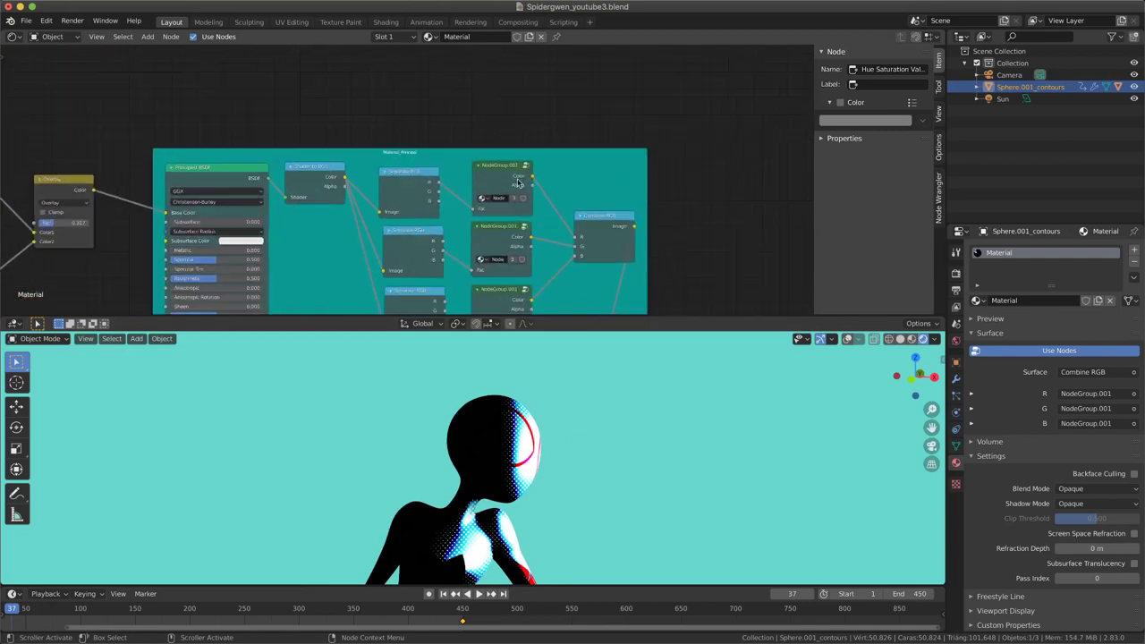
scroll(546, 187, "up", 2)
left_click(538, 184)
scroll(501, 179, "down", 1)
scroll(465, 175, "down", 2)
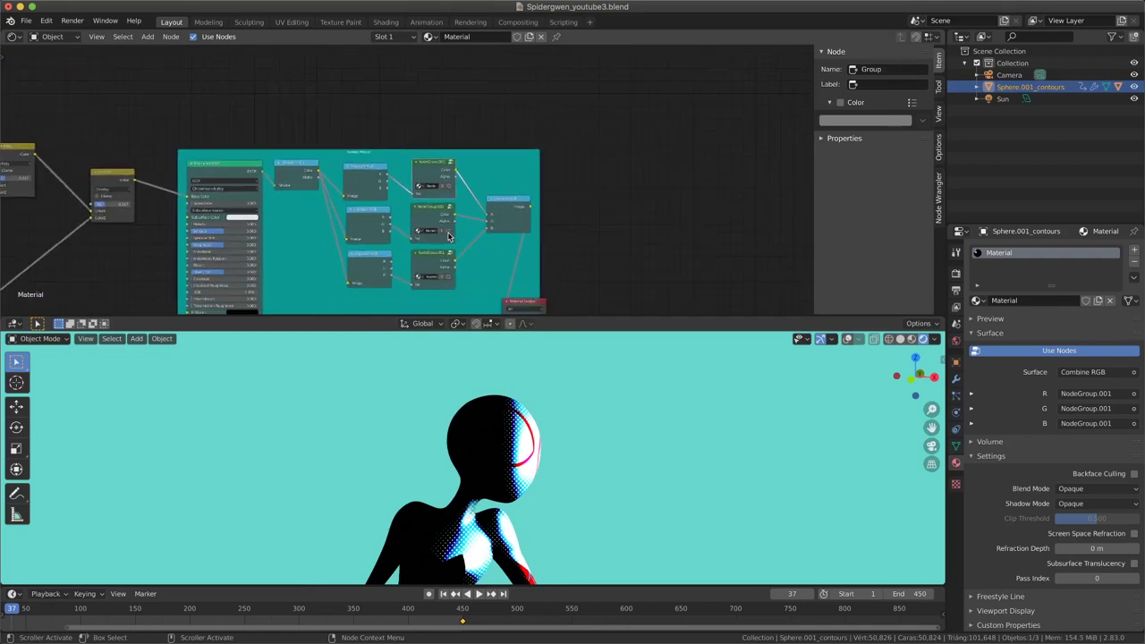
scroll(448, 170, "up", 2)
key("Tab")
Drag the ColorRamp's black stop to position 0.170 and exit the group
scroll(486, 237, "up", 2)
scroll(492, 224, "up", 2)
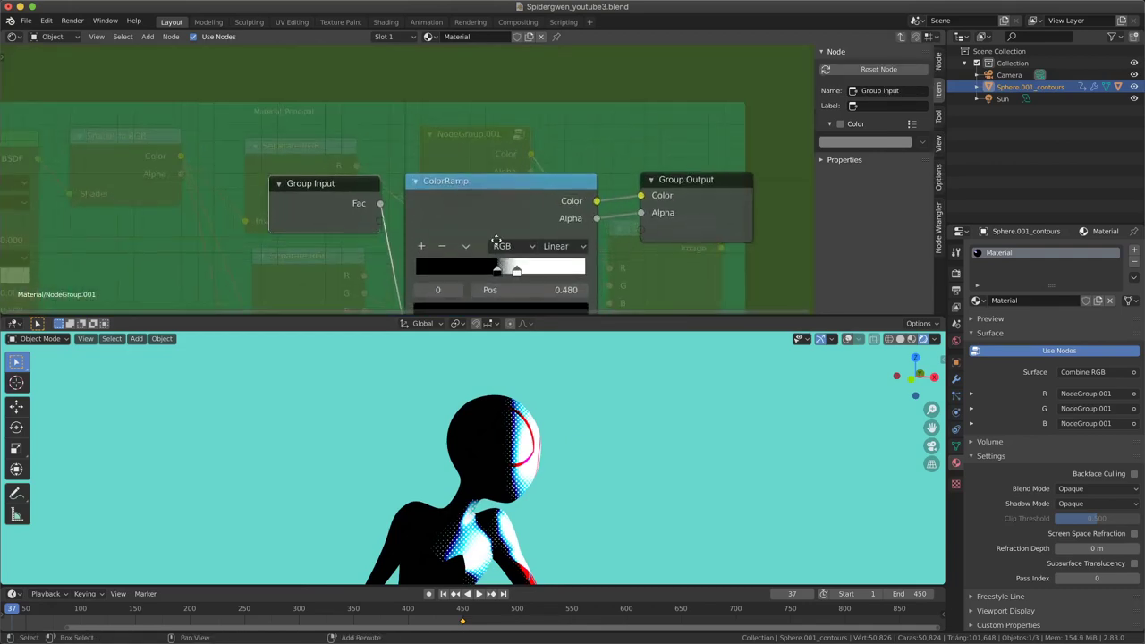
mouse_move(483, 198)
left_mouse_down()
mouse_move(424, 204)
mouse_move(537, 204)
left_mouse_up()
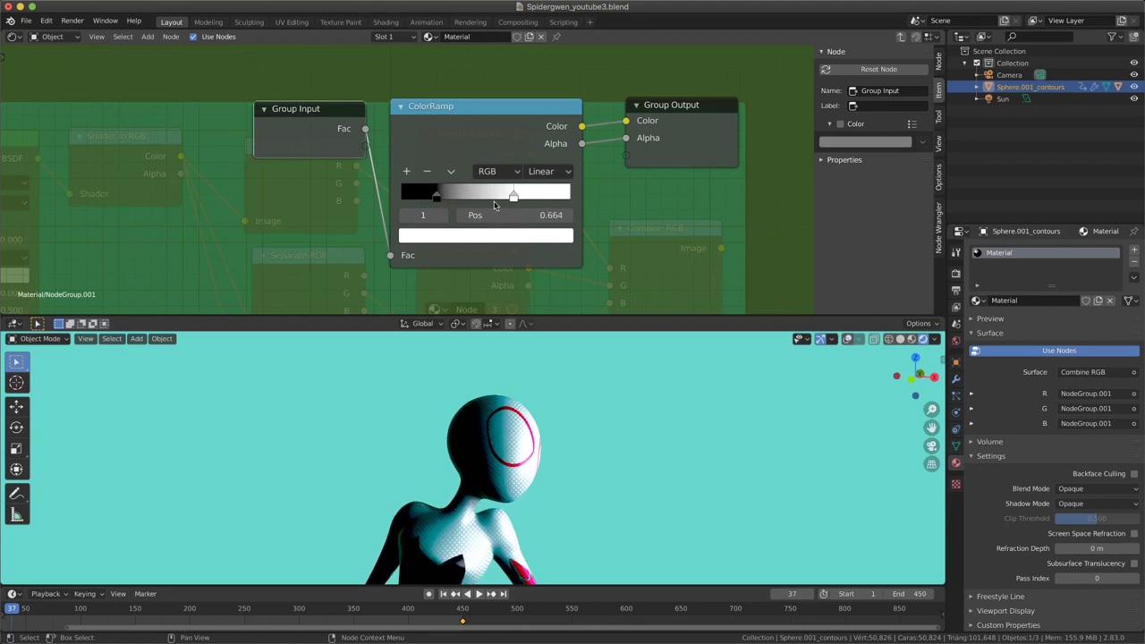
left_click_drag(440, 202, 439, 203)
mouse_move(430, 465)
middle_mouse_down()
mouse_move(461, 481)
mouse_move(511, 478)
middle_mouse_up()
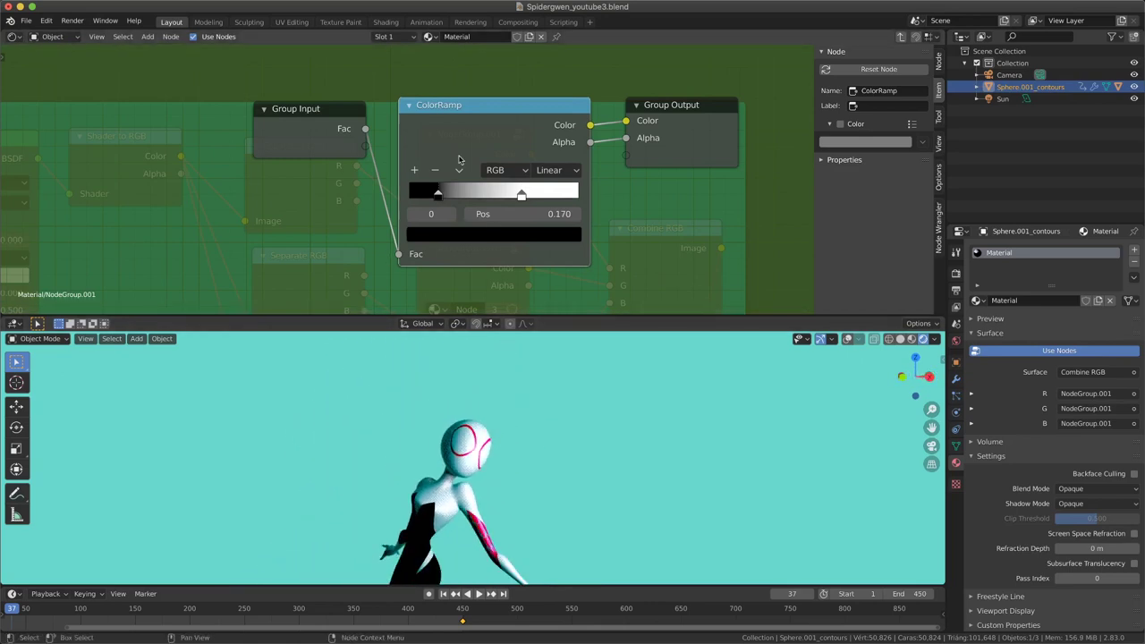
scroll(452, 166, "down", 2)
key("Tab")
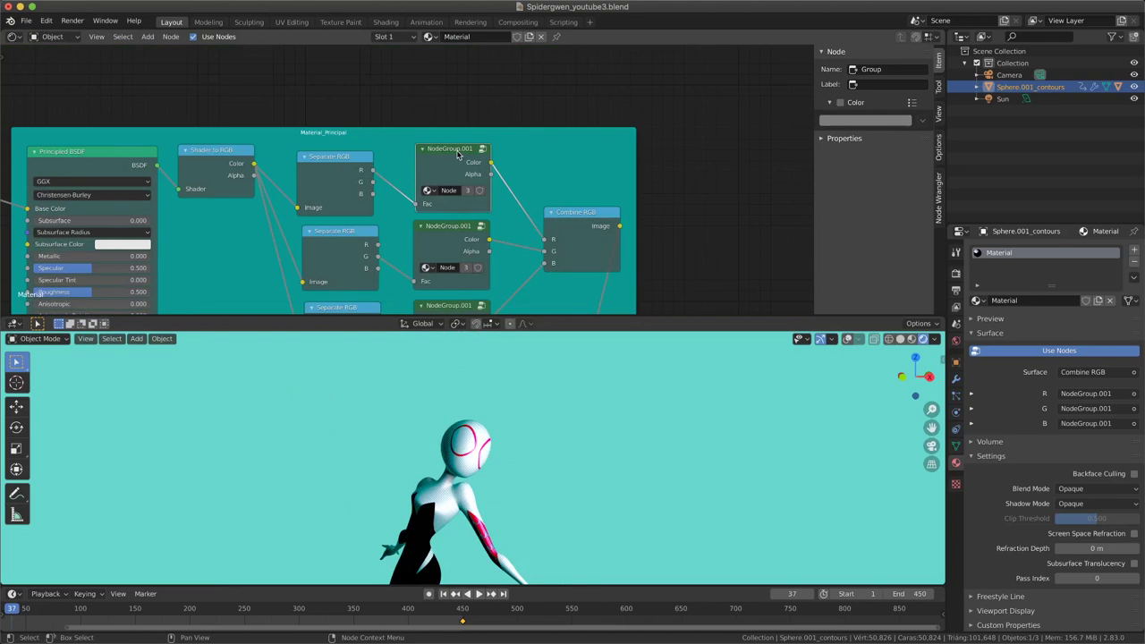
Check the ramp inside NodeGroup.001, then inspect the costume from several angles
left_click(452, 156)
key("Tab")
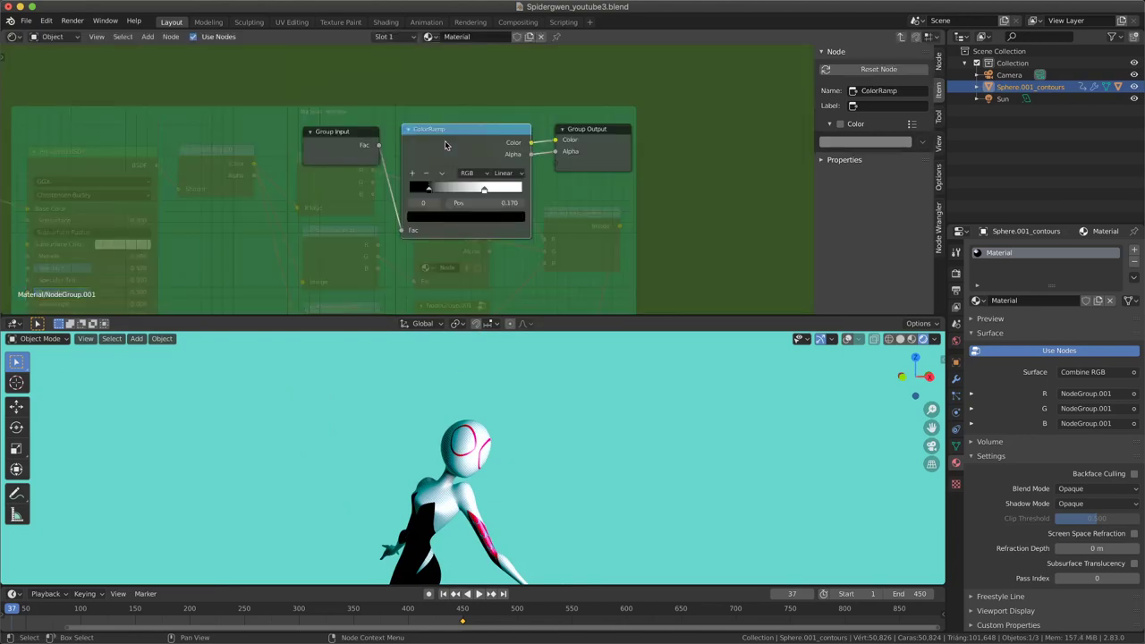
key("Tab")
scroll(308, 210, "down", 2)
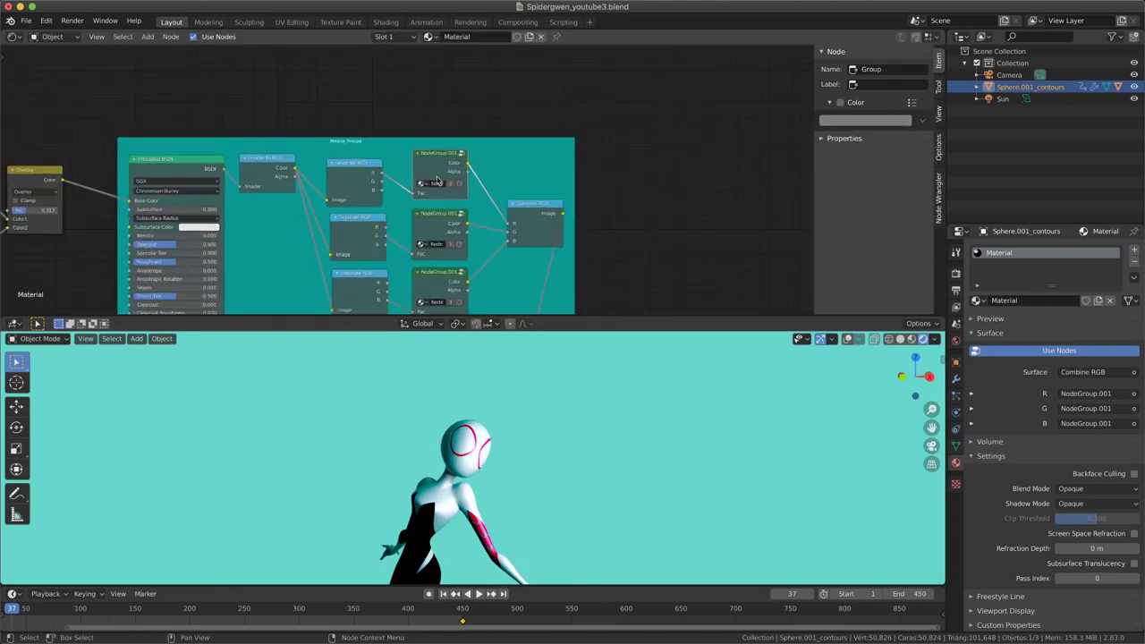
scroll(309, 210, "down", 2)
scroll(309, 210, "down", 3)
scroll(308, 210, "down", 2)
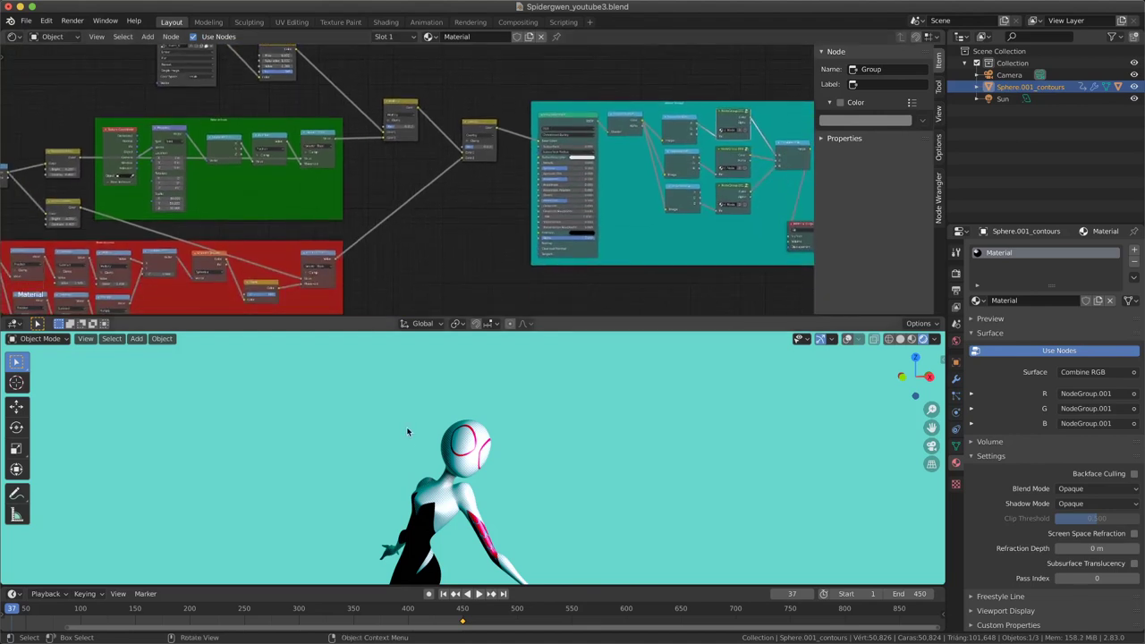
middle_click_drag(464, 483, 479, 456)
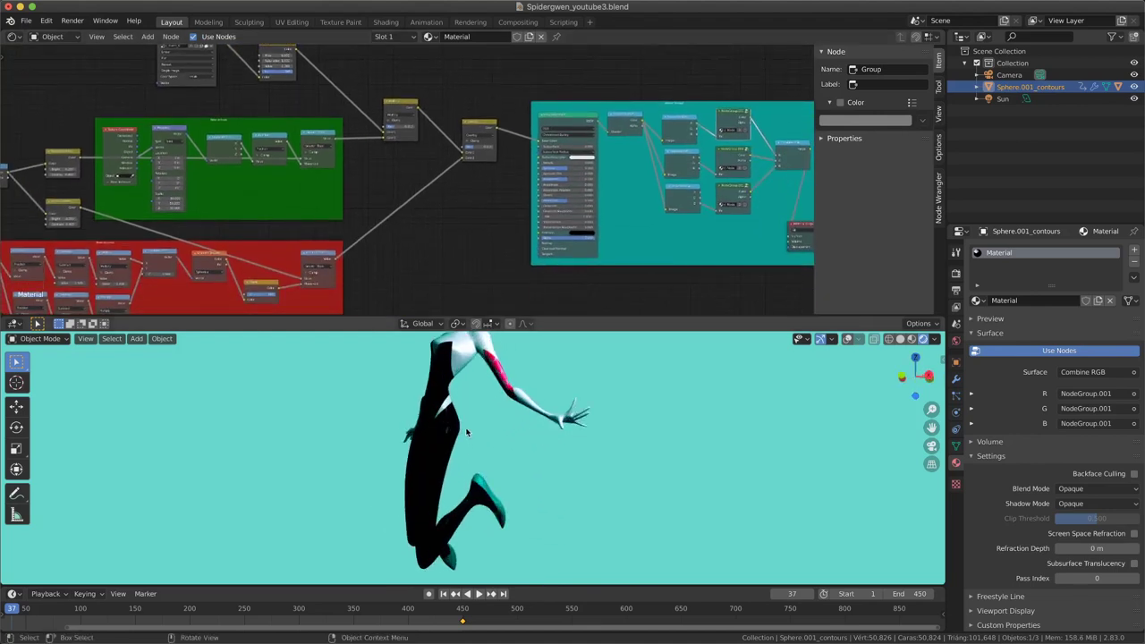
mouse_move(474, 442)
middle_mouse_down()
mouse_move(491, 493)
mouse_move(461, 394)
middle_mouse_up()
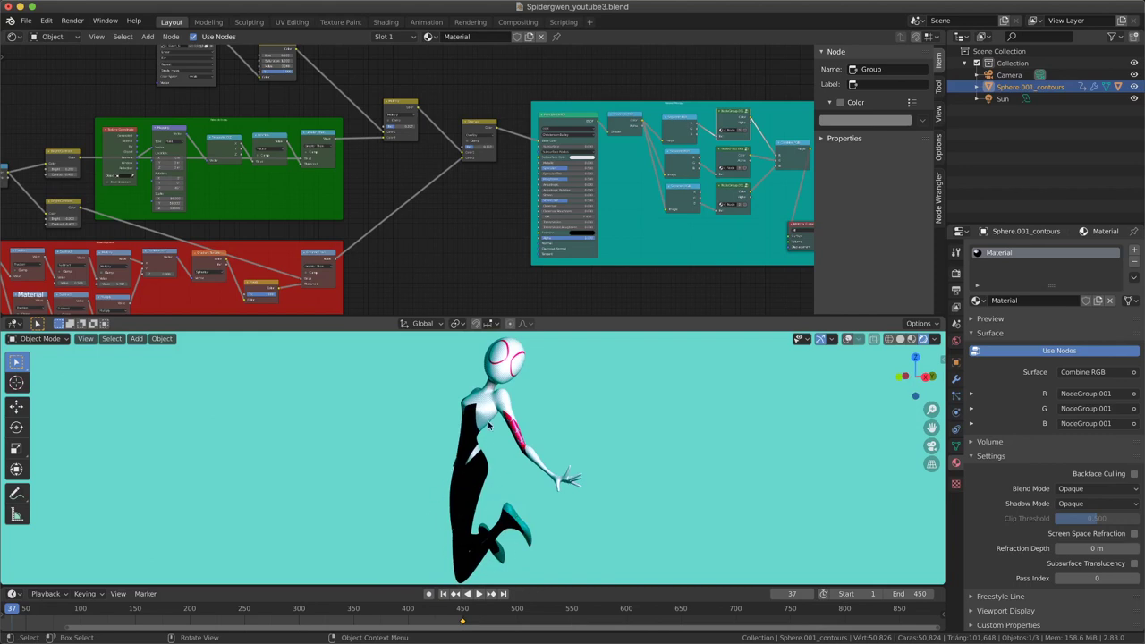
mouse_move(424, 551)
middle_mouse_down()
mouse_move(465, 512)
mouse_move(560, 525)
mouse_move(463, 499)
mouse_move(476, 462)
middle_mouse_up()
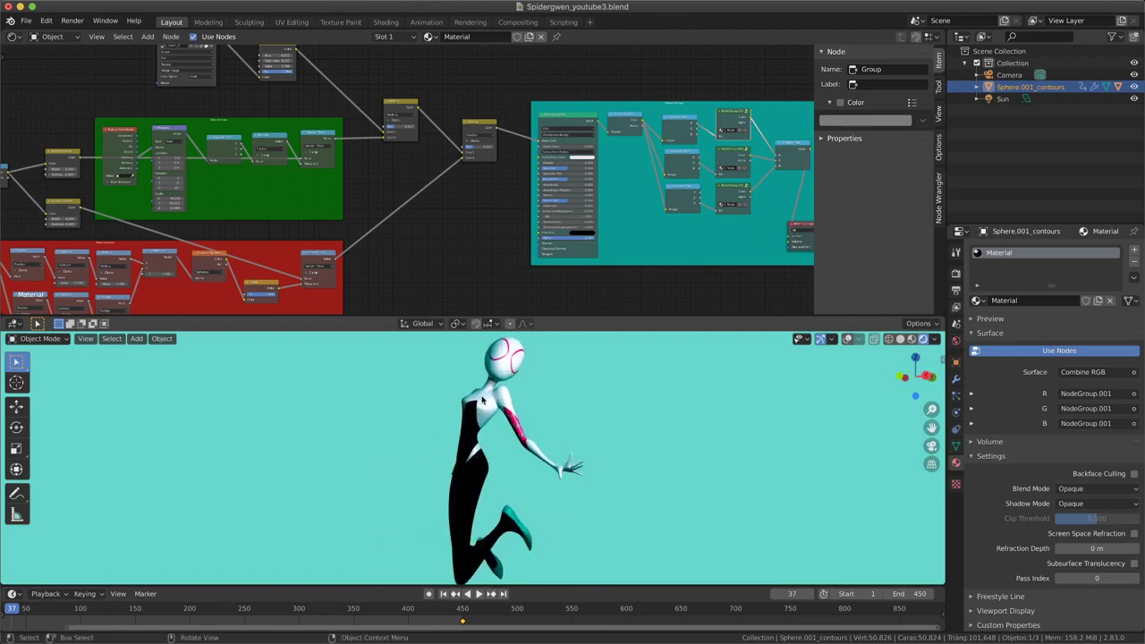
Reposition the red 'Patron de puntos' dot-pattern frame in the node tree
mouse_move(483, 242)
middle_mouse_down()
mouse_move(483, 197)
mouse_move(388, 224)
mouse_move(404, 255)
middle_mouse_up()
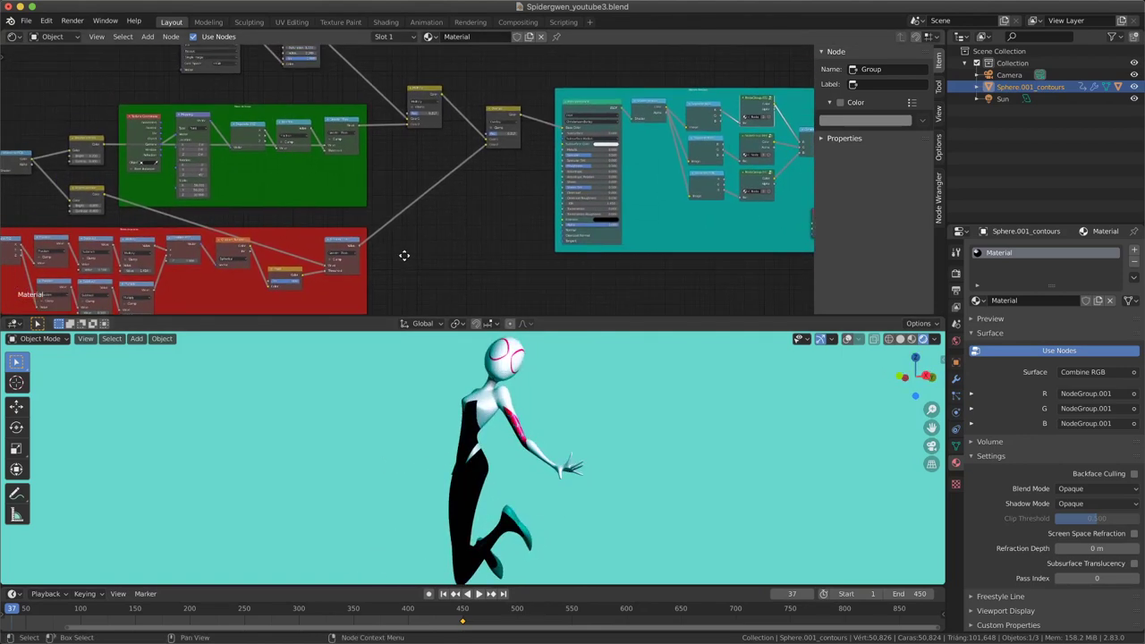
left_click_drag(300, 238, 284, 243)
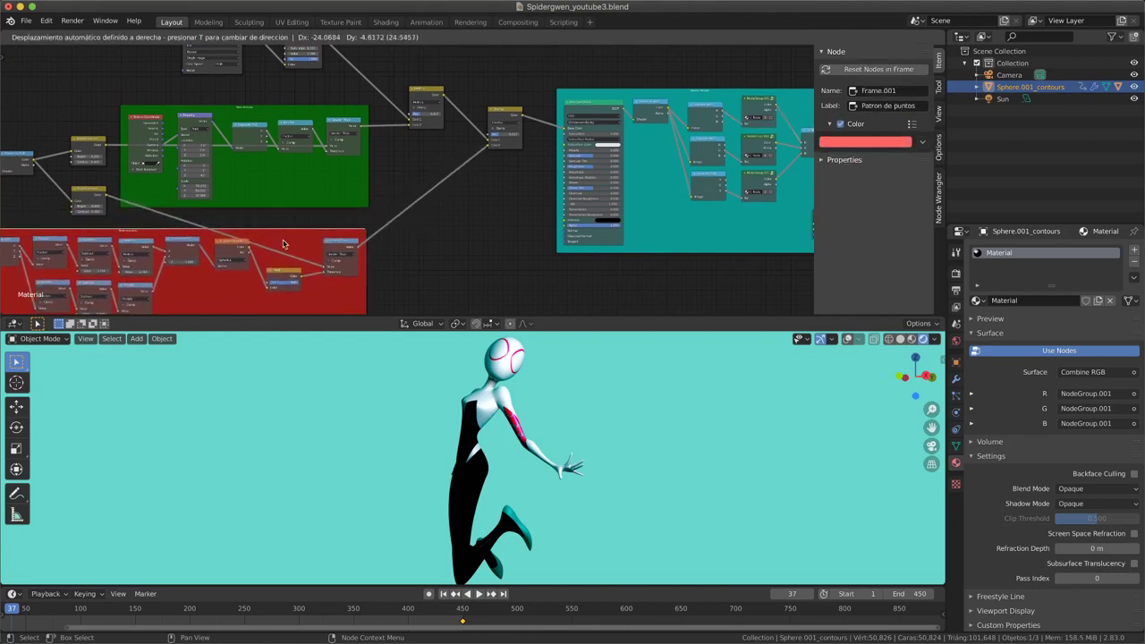
scroll(393, 197, "up", 1)
scroll(480, 488, "up", 2)
scroll(480, 488, "up", 2)
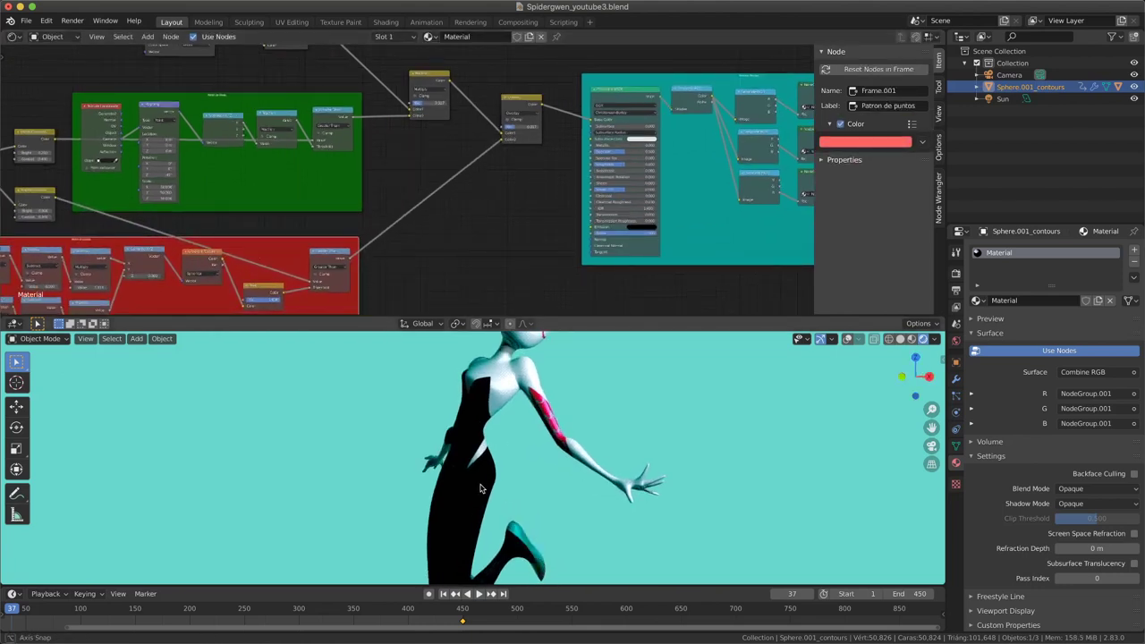
mouse_move(479, 488)
middle_mouse_down()
mouse_move(580, 486)
mouse_move(537, 474)
middle_mouse_up()
scroll(537, 475, "down", 2)
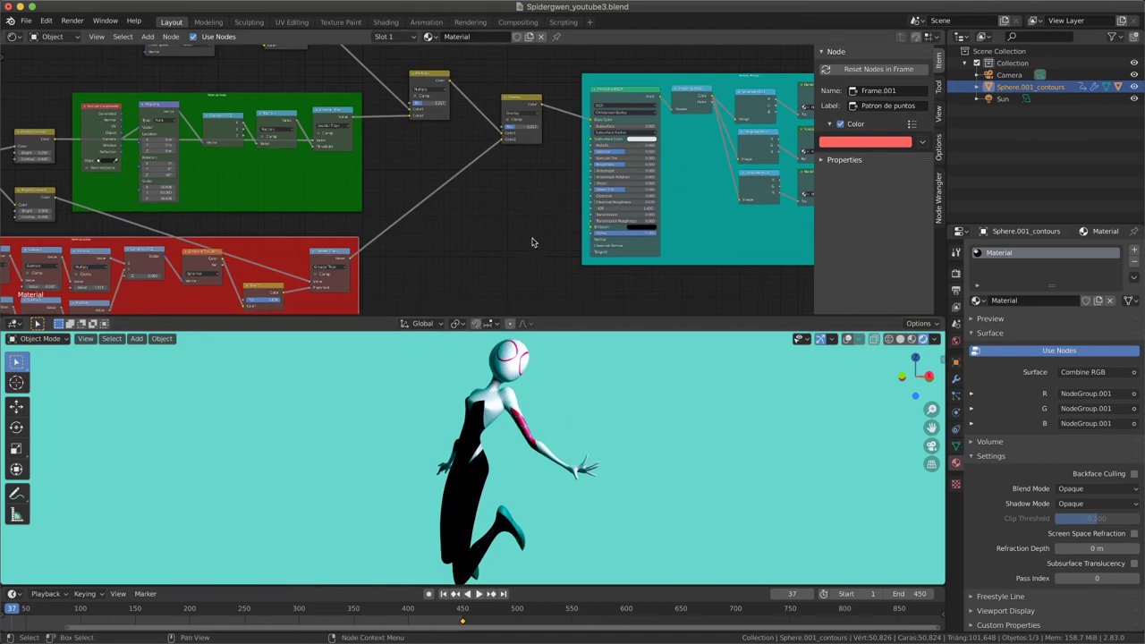
scroll(525, 230, "up", 1)
scroll(379, 247, "up", 1)
scroll(462, 230, "up", 1)
scroll(381, 236, "up", 1)
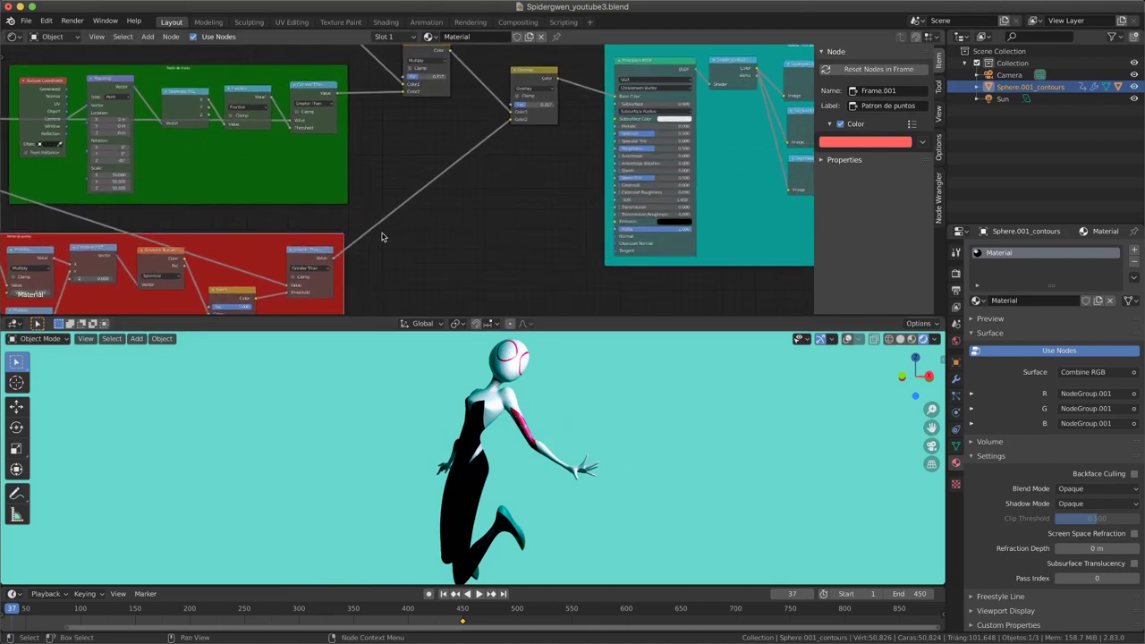
Link the dot pattern's Greater Than output into the Principled BSDF Roughness input
left_click_drag(332, 254, 340, 260)
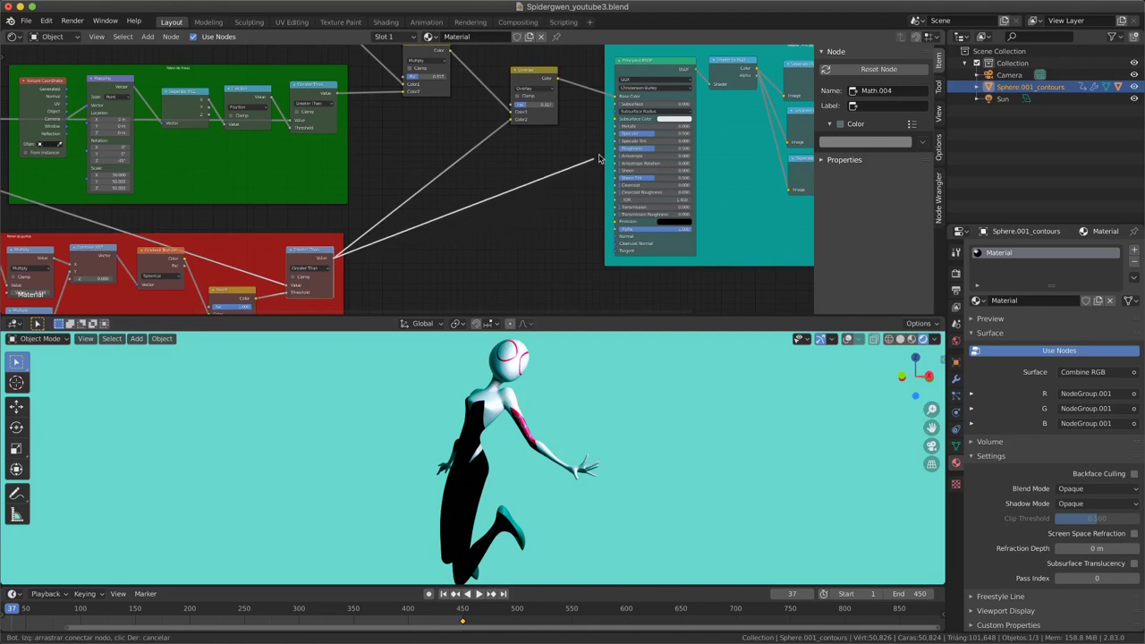
left_click_drag(398, 253, 617, 151)
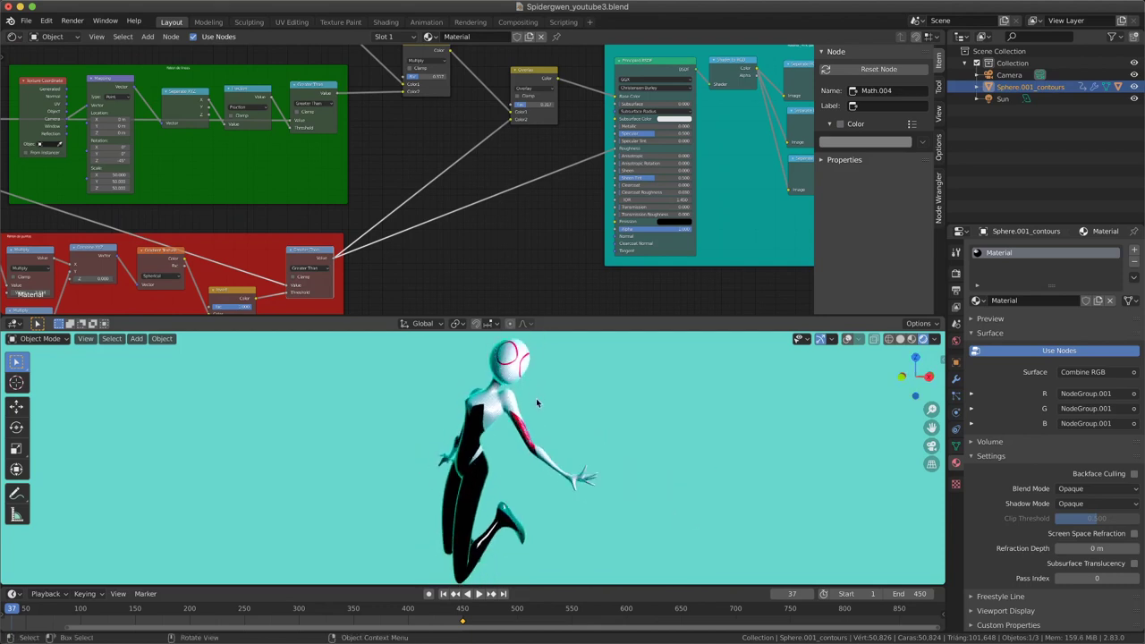
scroll(536, 398, "up", 3)
scroll(524, 465, "up", 2)
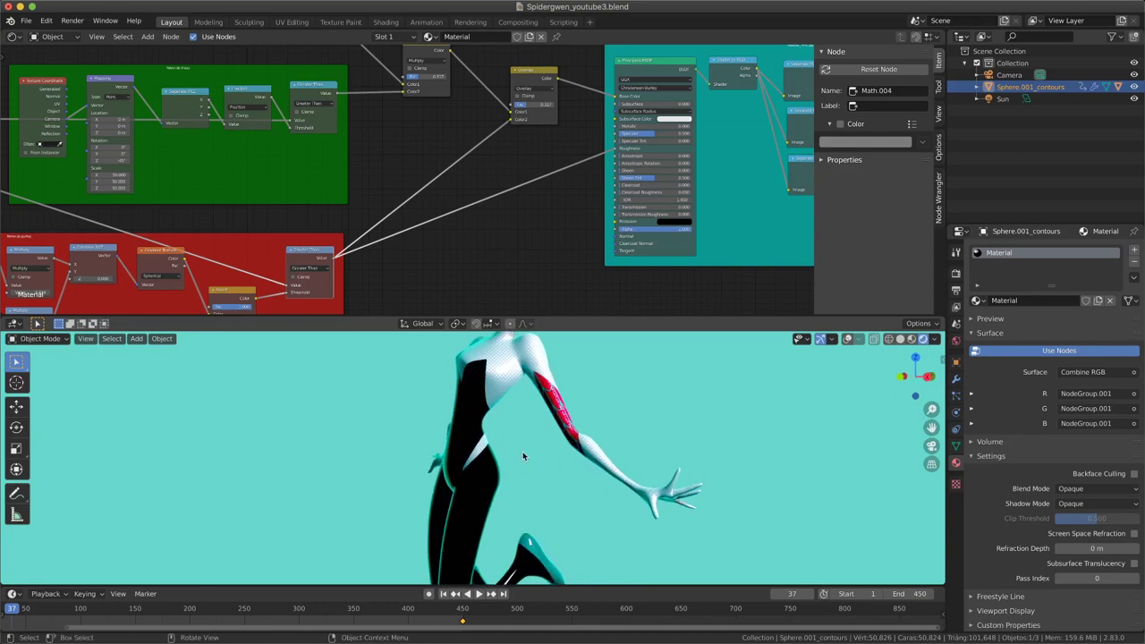
scroll(523, 456, "down", 3)
scroll(572, 220, "down", 2)
scroll(575, 217, "down", 2)
scroll(576, 215, "down", 2)
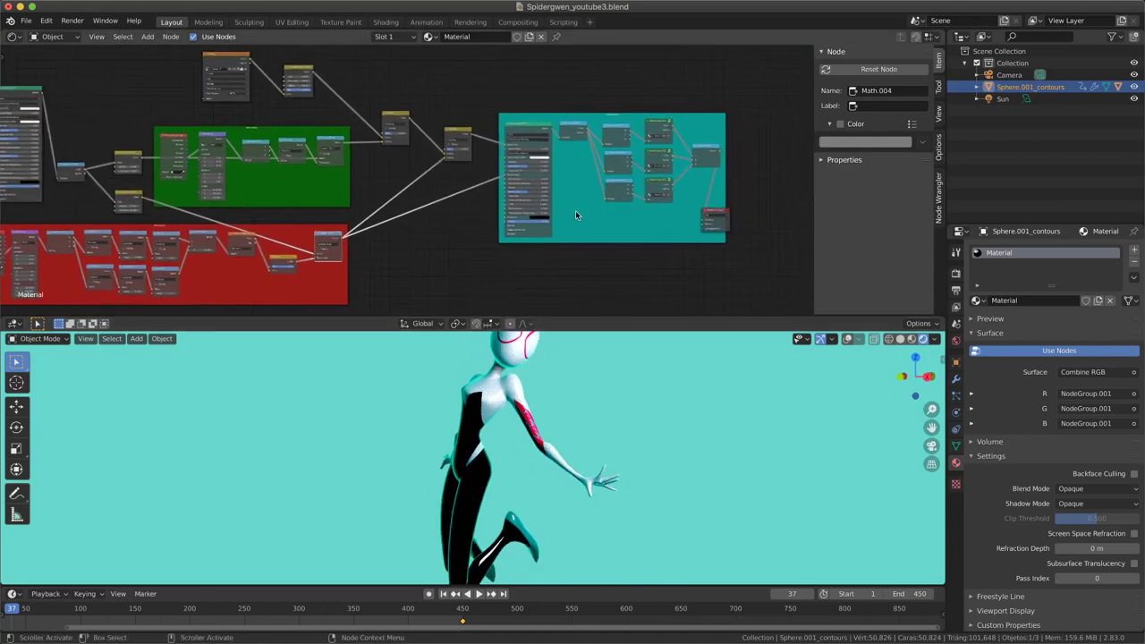
scroll(529, 162, "up", 2)
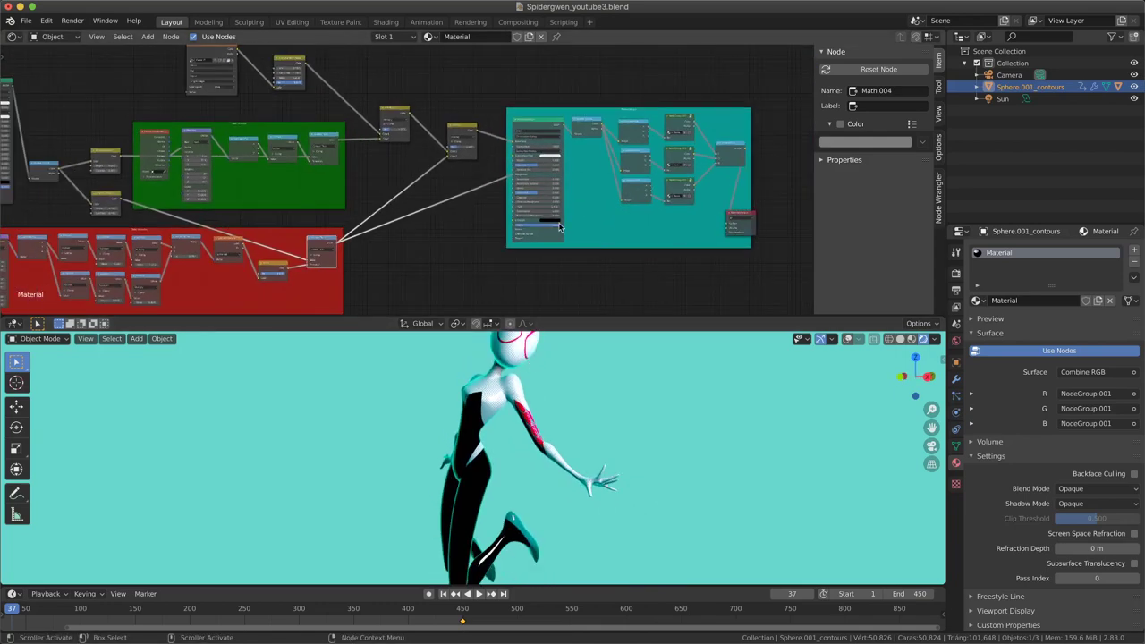
Move Material Output out of the teal frame and select the Hue Saturation Value node
left_click_drag(742, 222, 796, 197)
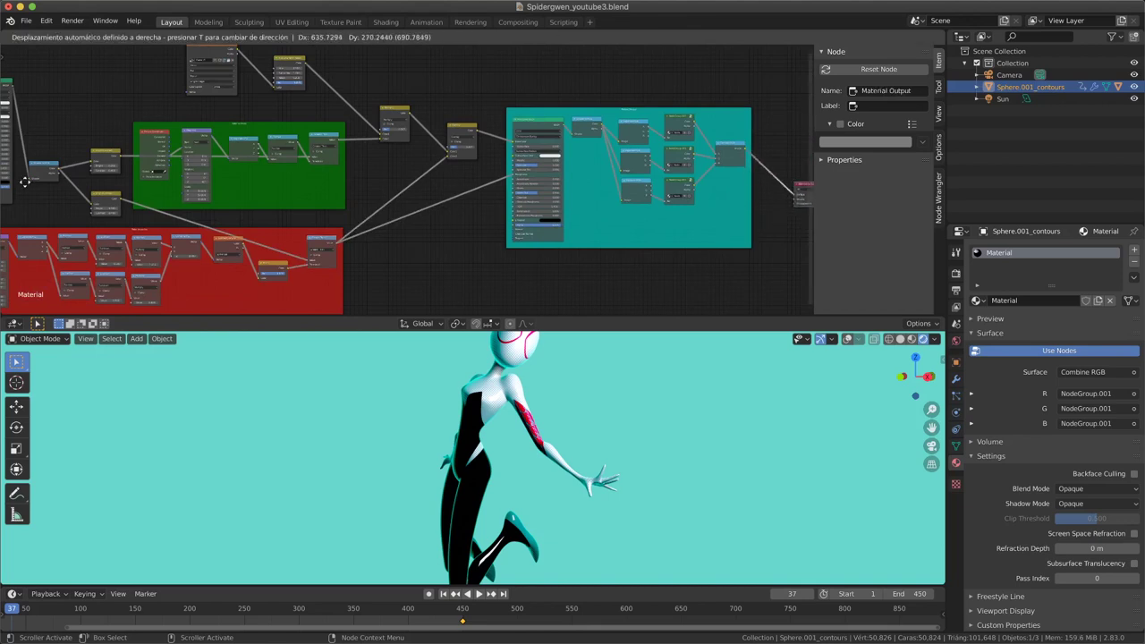
scroll(354, 242, "up", 2)
scroll(354, 241, "up", 3)
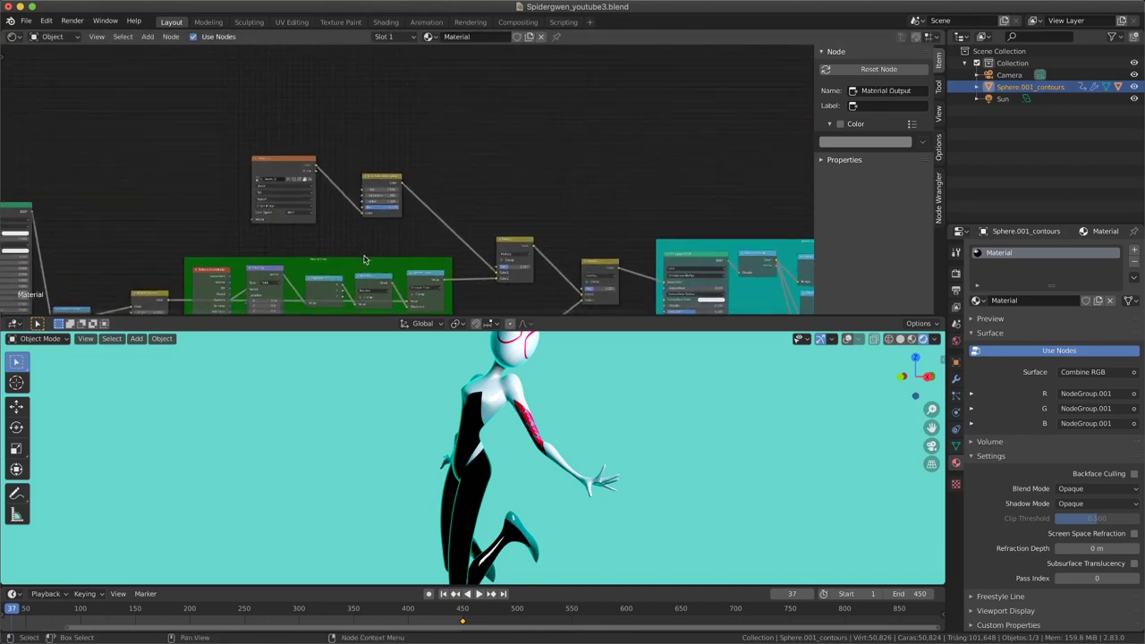
scroll(354, 241, "up", 3)
left_click(358, 173)
scroll(369, 214, "up", 1)
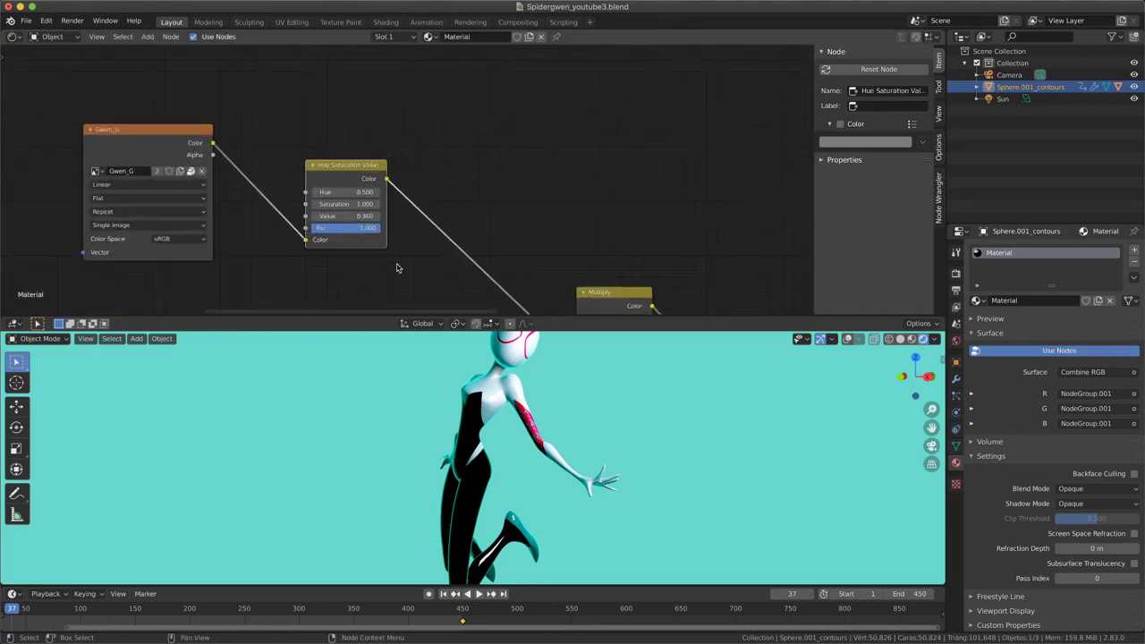
scroll(368, 214, "up", 1)
Place the Gwen_G Image Texture and Hue Saturation Value nodes side by side, up-left
middle_click_drag(420, 394, 470, 456)
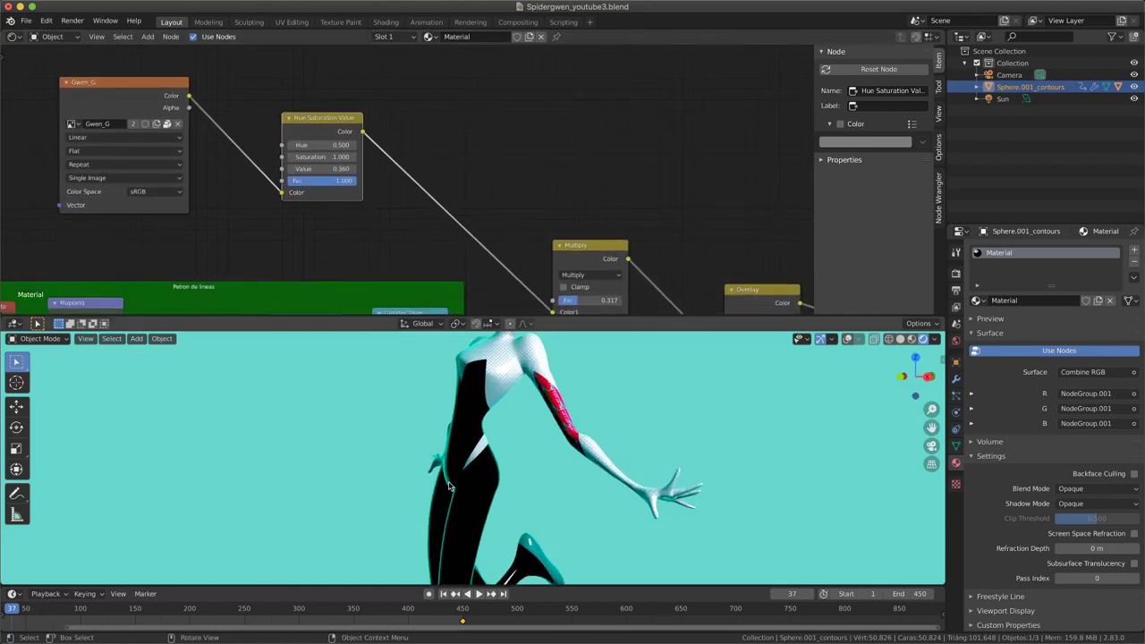
middle_click_drag(475, 492, 479, 429)
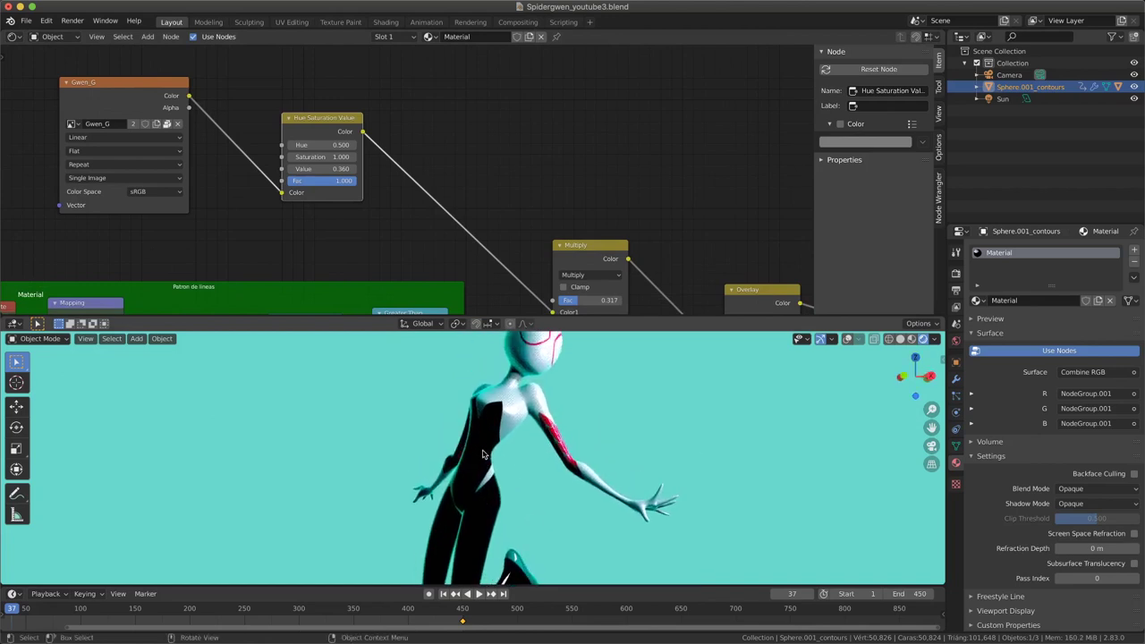
scroll(491, 420, "up", 4)
scroll(485, 457, "down", 2)
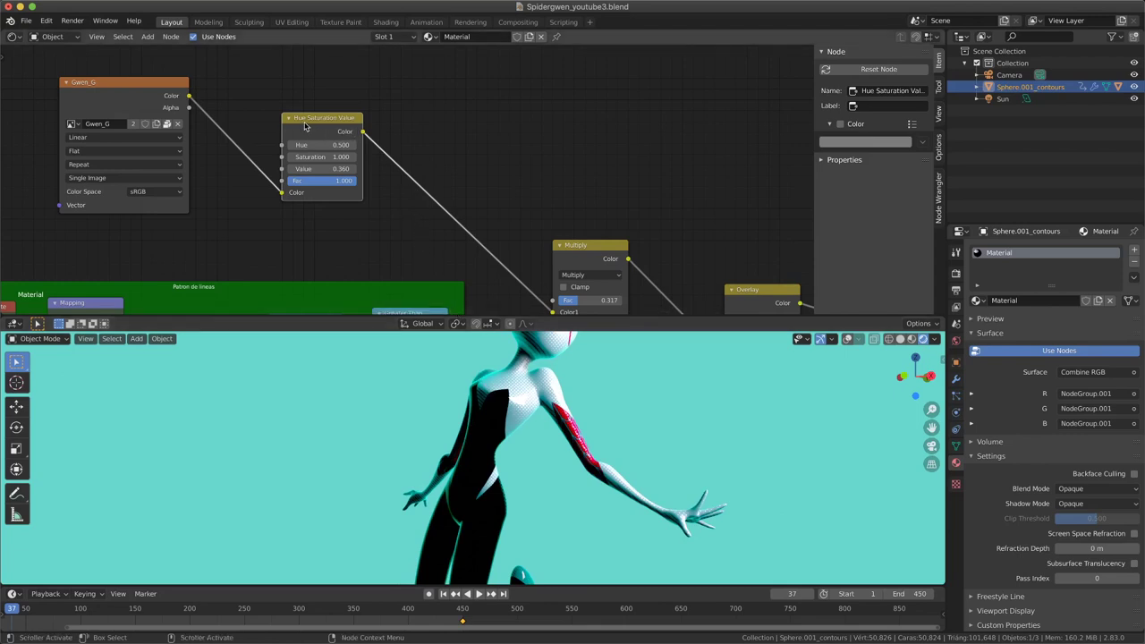
left_click_drag(134, 108, 151, 113)
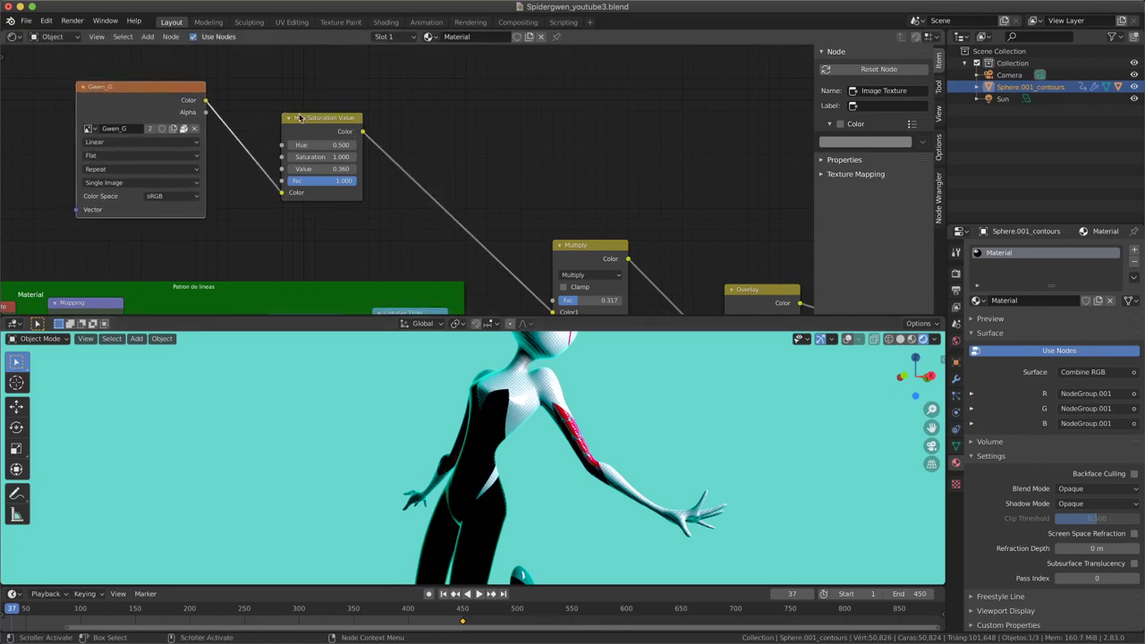
left_click_drag(299, 117, 276, 108)
mouse_move(172, 102)
left_mouse_down()
mouse_move(167, 116)
mouse_move(182, 110)
left_mouse_up()
left_click_drag(278, 109, 268, 110)
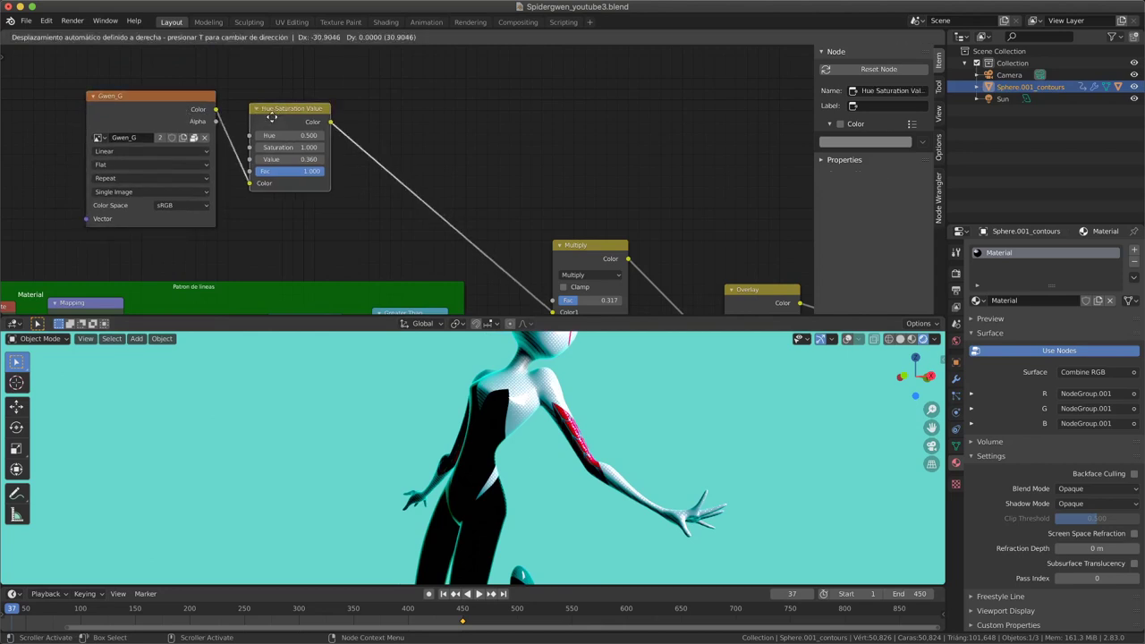
scroll(428, 152, "down", 1)
Insert a Mix colour node on the link from Hue Saturation Value to Multiply
scroll(428, 161, "up", 2)
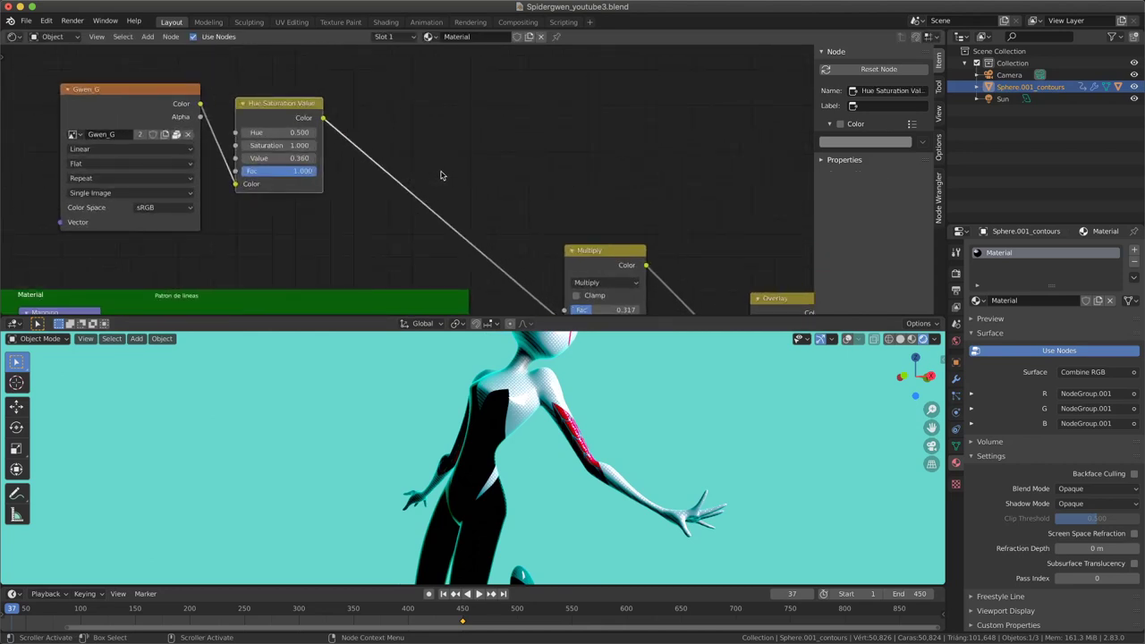
key("shift+a")
mouse_move(421, 238)
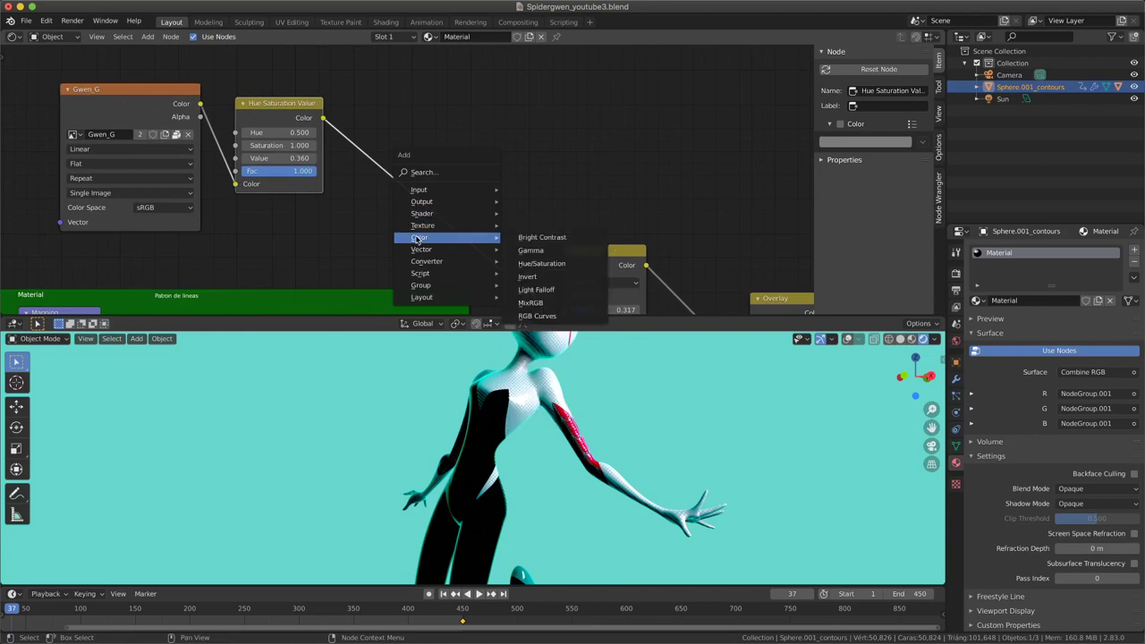
key("Escape")
key("shift+a")
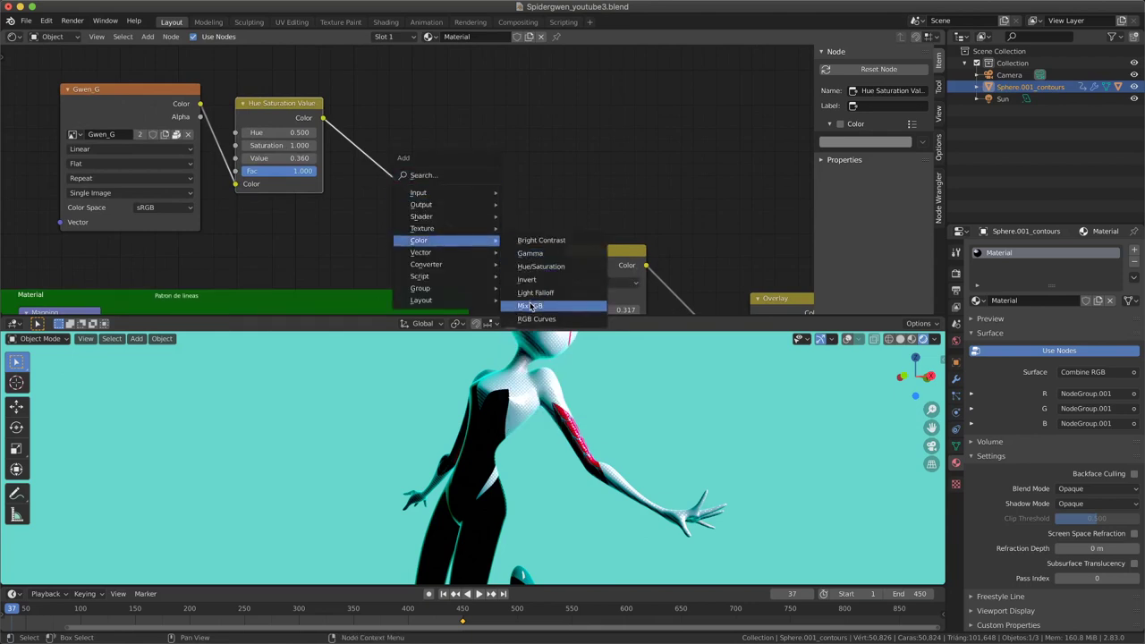
left_click(537, 301)
left_click(437, 143)
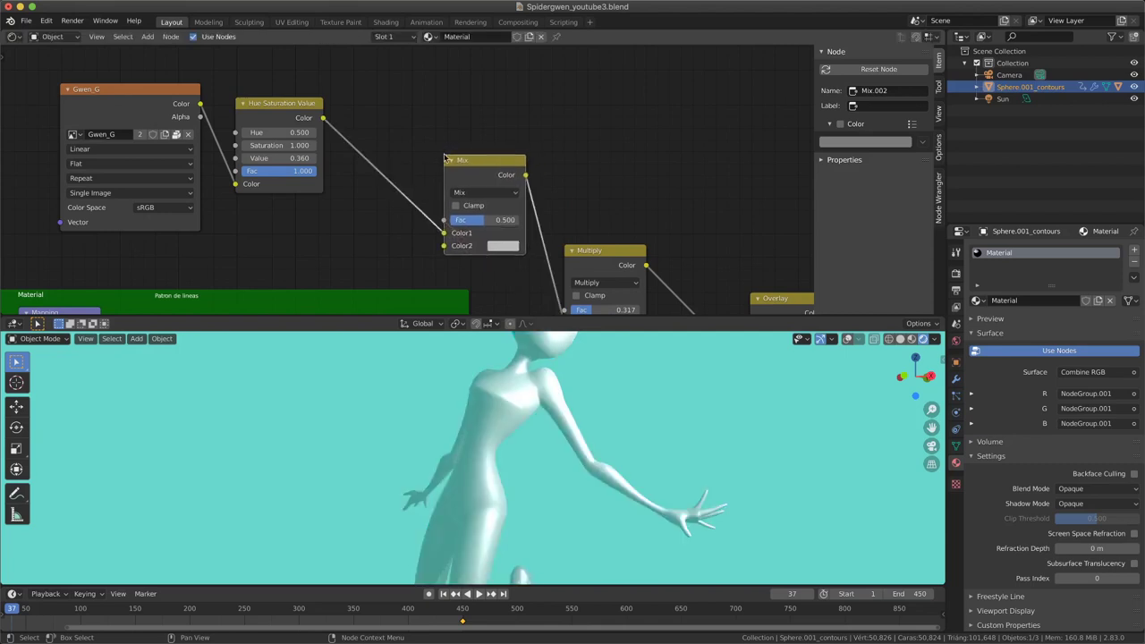
left_click_drag(450, 248, 431, 248)
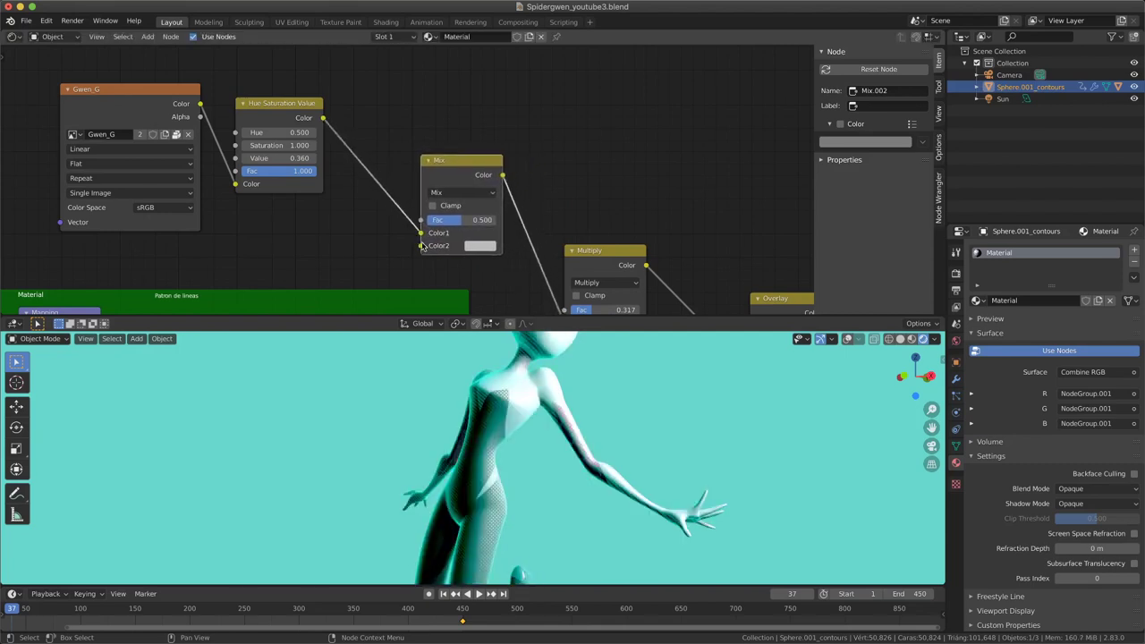
Set the Mix node's second colour to a bright pale pinkish purple
middle_click_drag(474, 407, 521, 391)
scroll(492, 246, "up", 1)
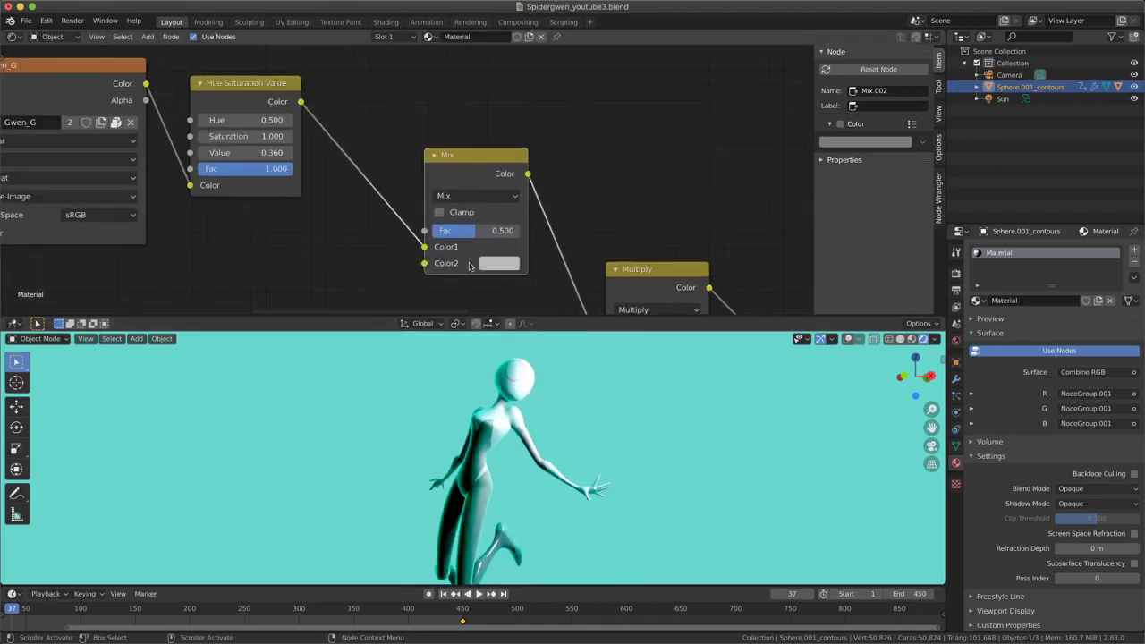
scroll(492, 237, "up", 1)
scroll(494, 227, "up", 1)
left_click(493, 228)
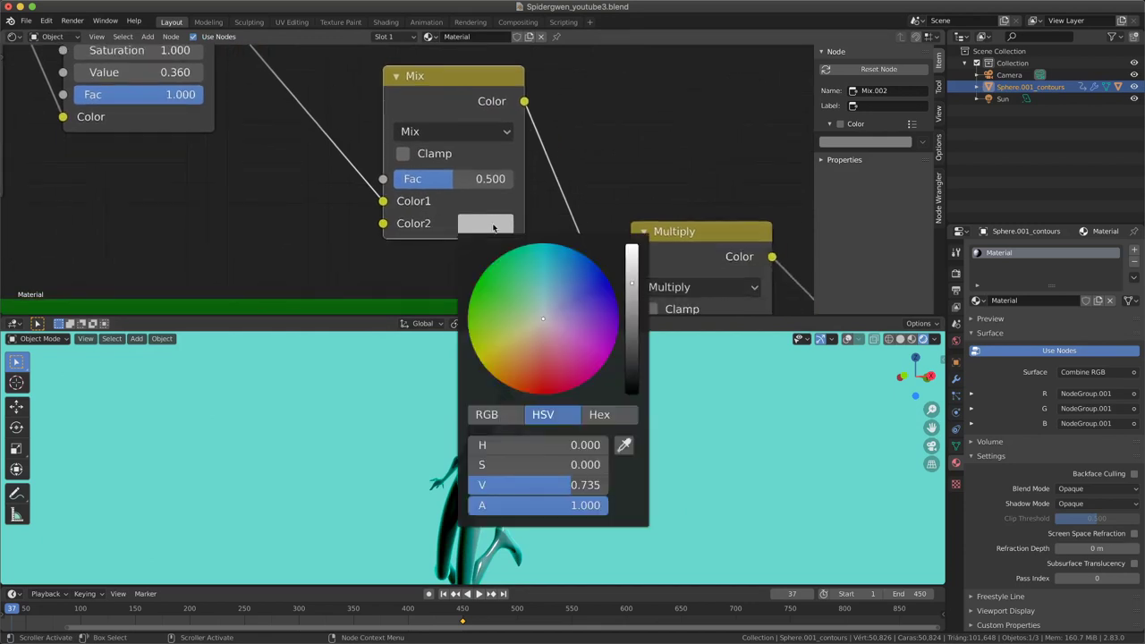
mouse_move(533, 300)
left_mouse_down()
mouse_move(574, 320)
mouse_move(591, 349)
mouse_move(571, 327)
left_mouse_up()
left_click_drag(631, 270, 631, 264)
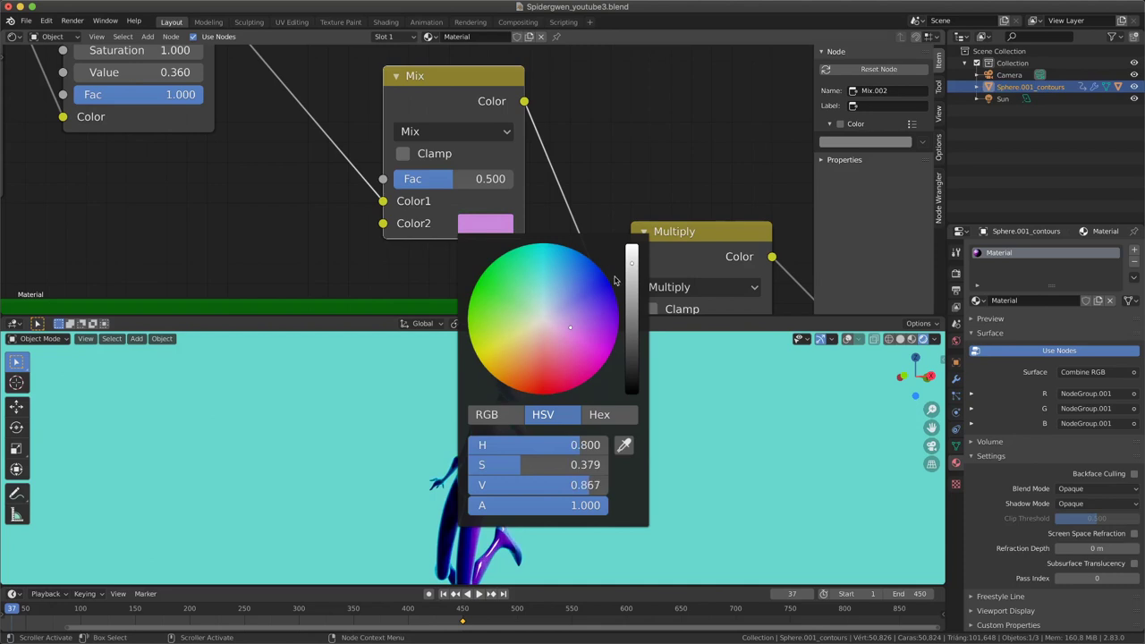
Adjust the Mix factor to 0.212 so the pink lightly tints the costume
mouse_move(354, 439)
middle_mouse_down()
mouse_move(465, 484)
mouse_move(444, 472)
middle_mouse_up()
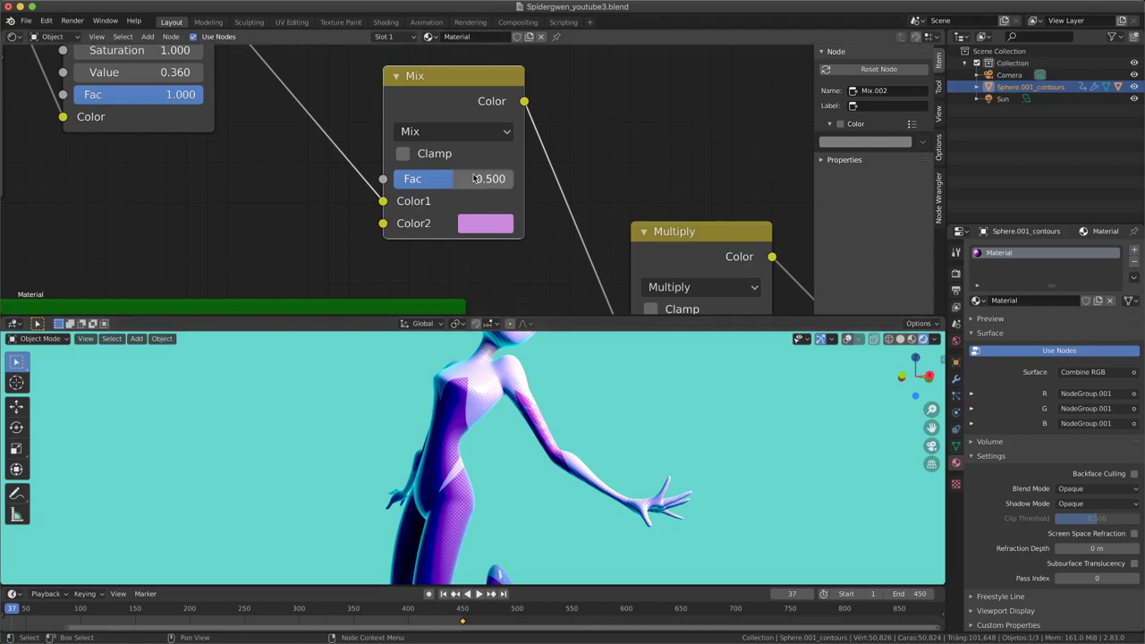
scroll(462, 188, "up", 2)
middle_click_drag(463, 188, 464, 204)
scroll(463, 204, "down", 1)
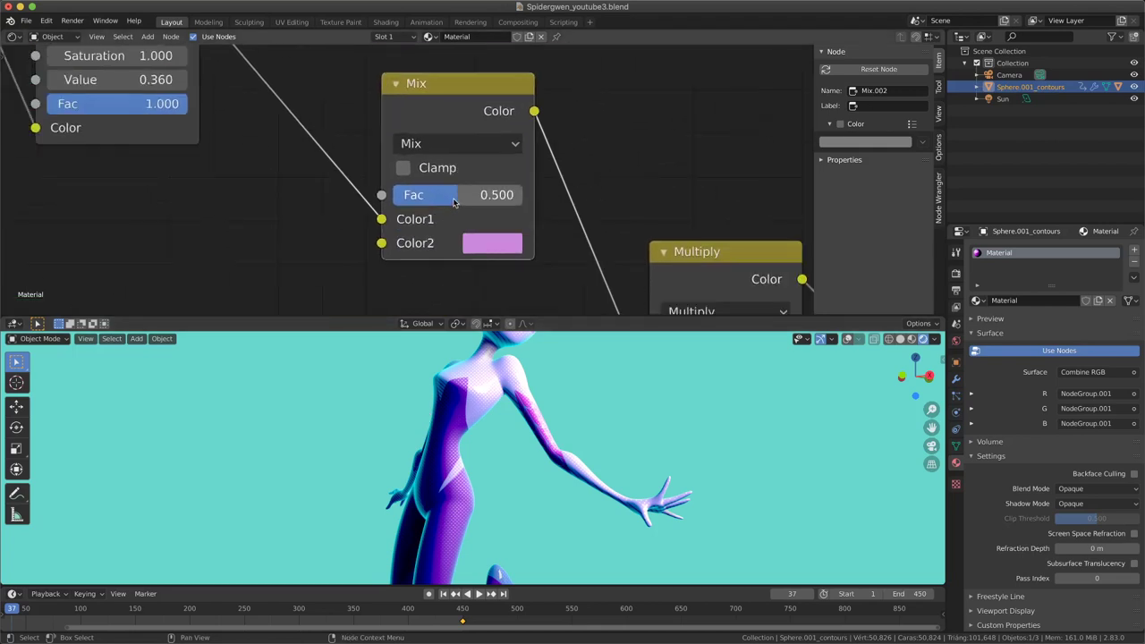
left_click_drag(461, 197, 394, 197)
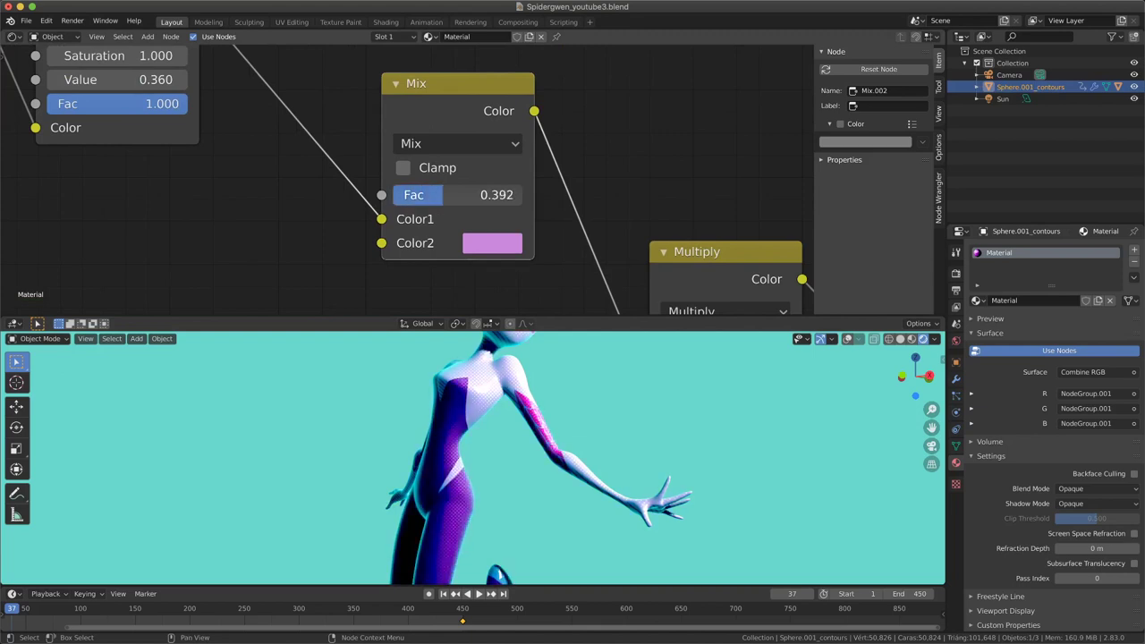
left_click_drag(394, 195, 528, 195)
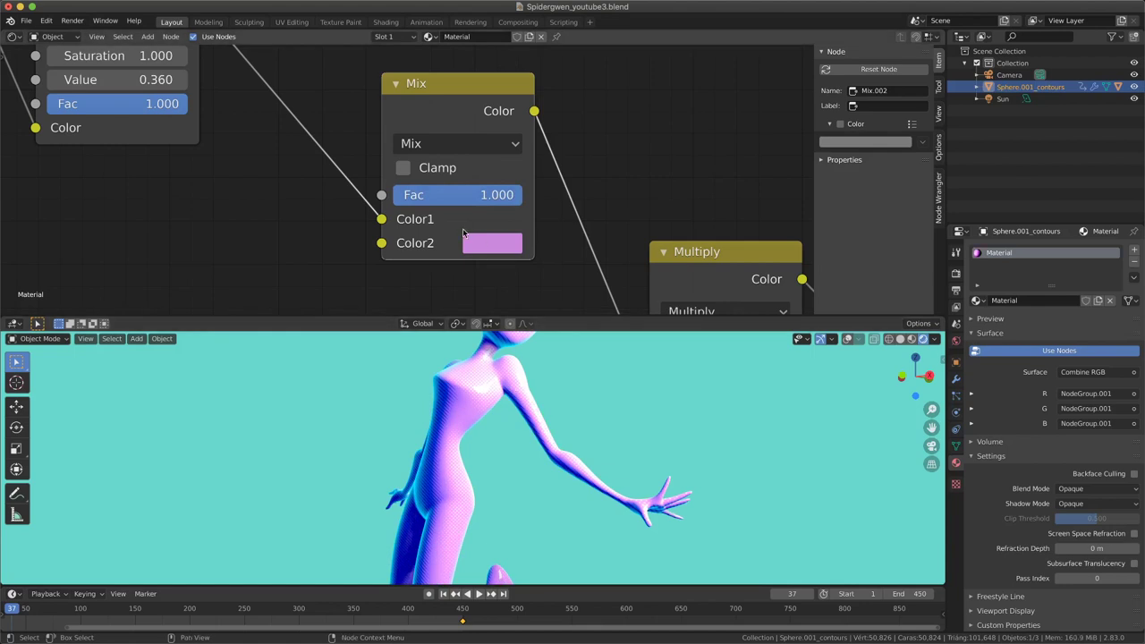
mouse_move(497, 195)
left_mouse_down()
mouse_move(395, 195)
mouse_move(422, 196)
left_mouse_up()
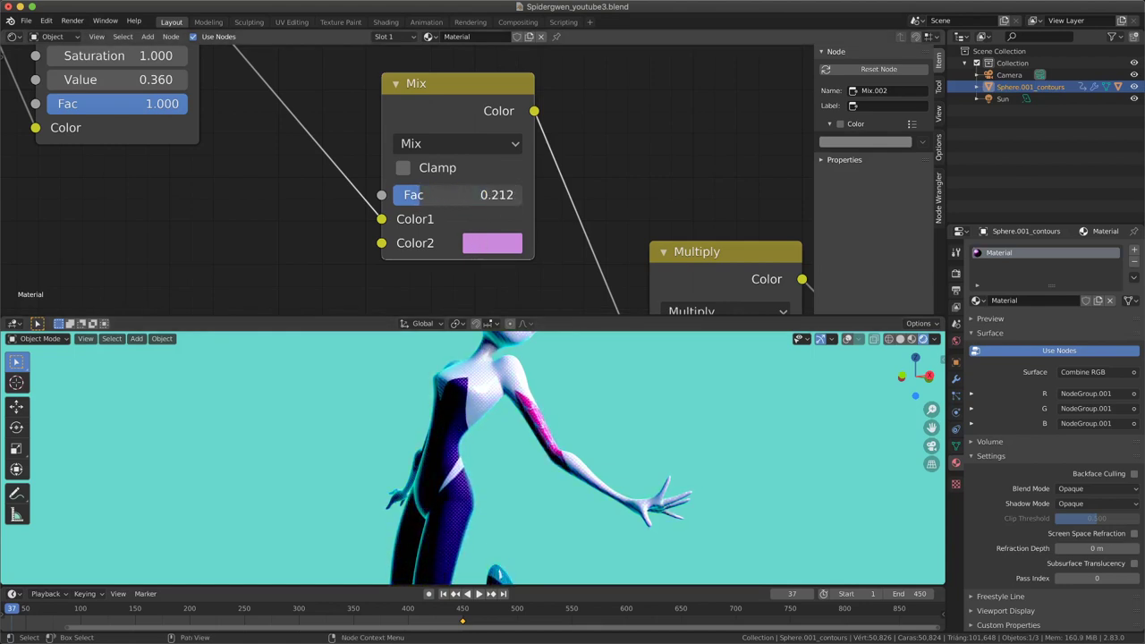
mouse_move(537, 420)
middle_mouse_down()
mouse_move(411, 430)
mouse_move(289, 421)
mouse_move(465, 448)
mouse_move(464, 487)
mouse_move(537, 416)
mouse_move(632, 363)
mouse_move(582, 376)
middle_mouse_up()
scroll(476, 473, "up", 2)
Unhide the hood object on the character's head with Alt+H
scroll(568, 224, "down", 2)
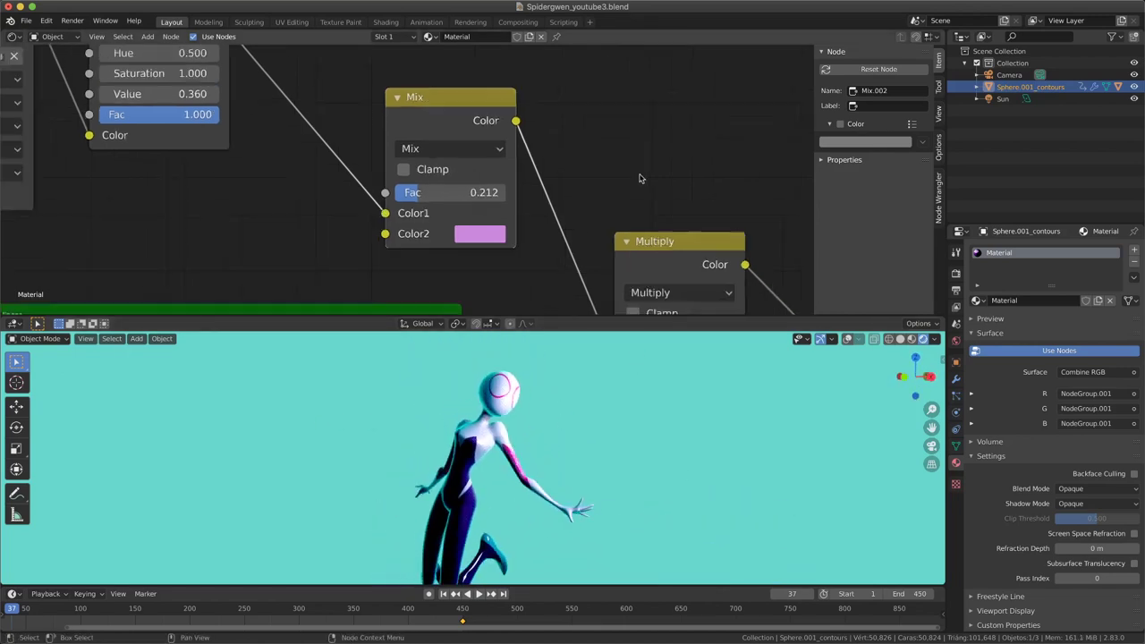
scroll(569, 223, "down", 2)
middle_click_drag(568, 264, 568, 194)
scroll(568, 194, "down", 2)
scroll(501, 447, "down", 2)
middle_click_drag(501, 448, 496, 443)
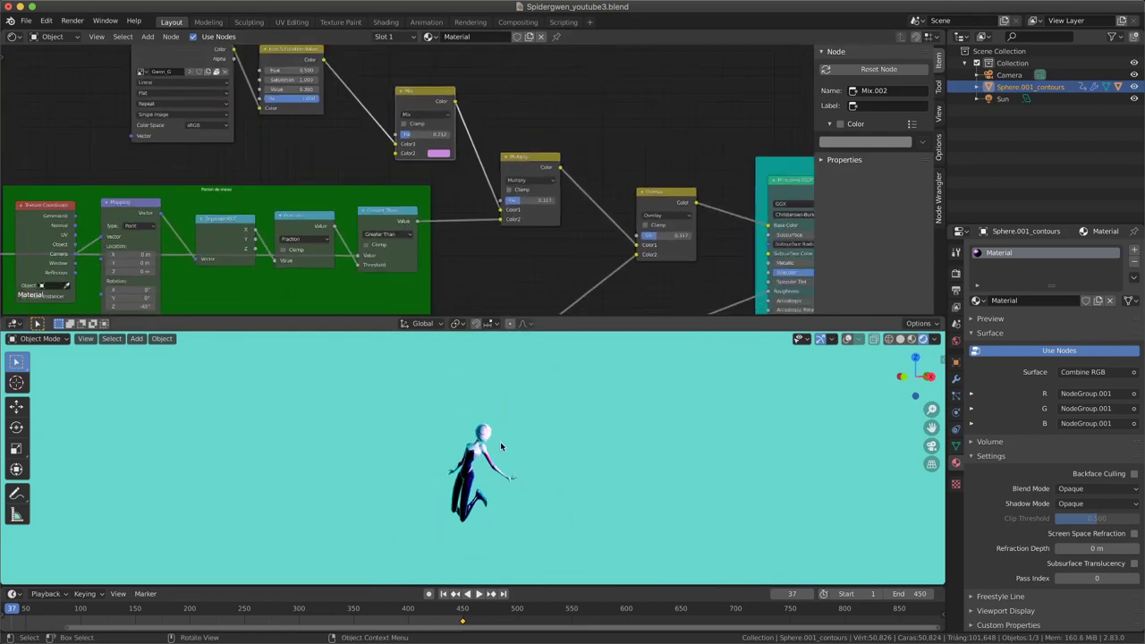
scroll(501, 445, "up", 3)
key("alt+h")
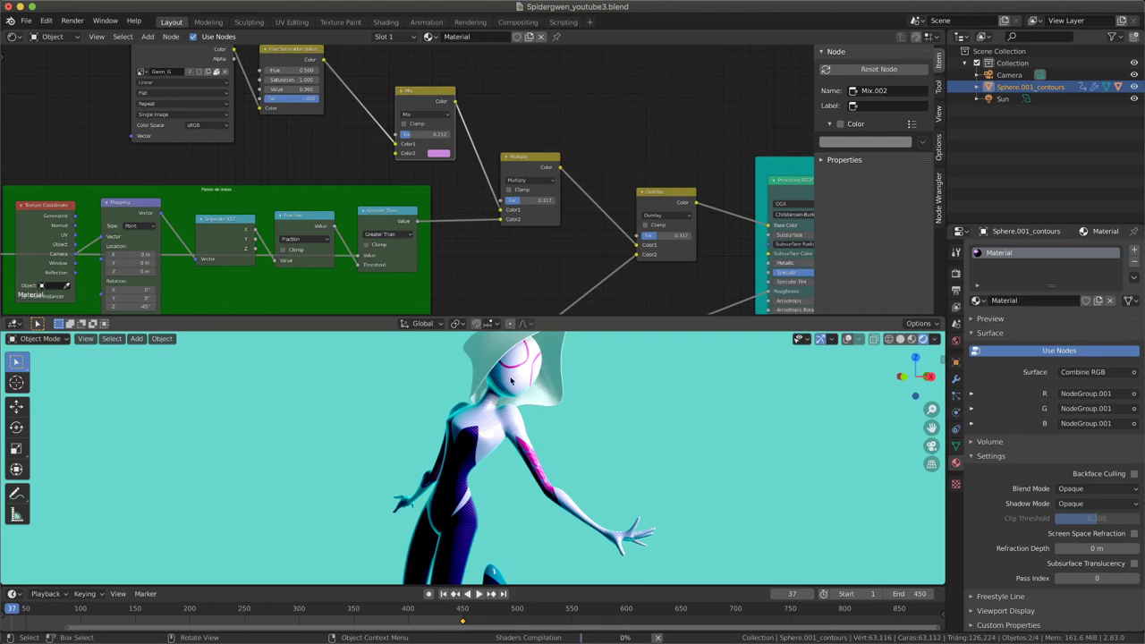
Orbit and zoom around the character to inspect the halftone-dotted hood and face
mouse_move(501, 430)
middle_mouse_down()
mouse_move(516, 417)
mouse_move(503, 473)
mouse_move(520, 466)
mouse_move(481, 438)
middle_mouse_up()
scroll(515, 418, "up", 4)
scroll(516, 418, "down", 4)
scroll(502, 473, "down", 2)
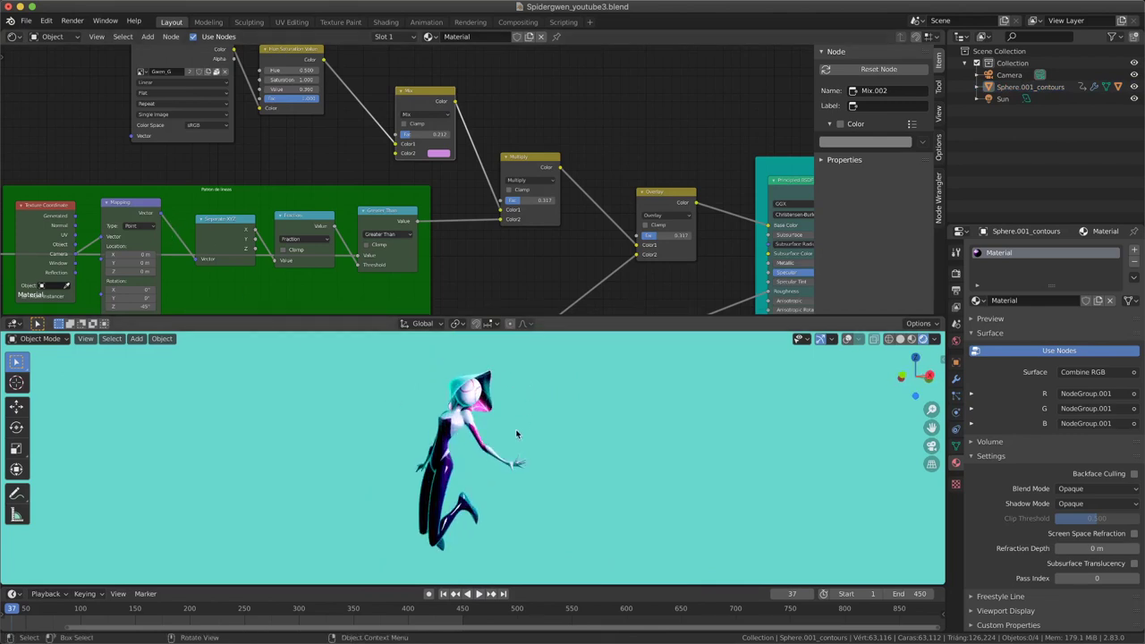
middle_click_drag(516, 434, 488, 438)
scroll(488, 434, "up", 3)
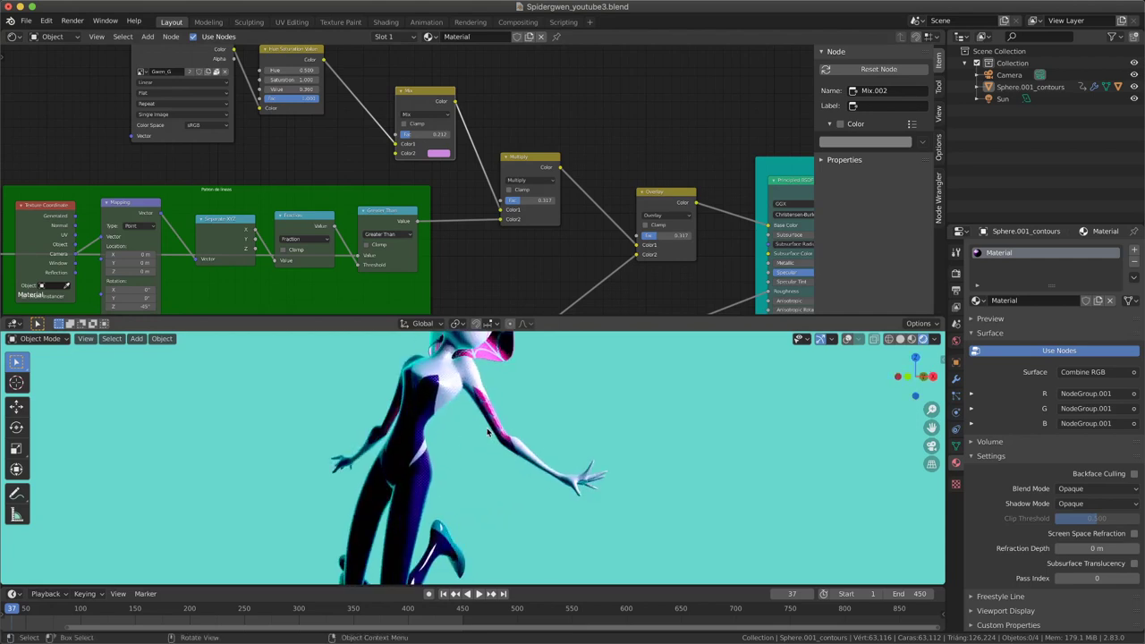
scroll(487, 432, "up", 3)
scroll(490, 435, "up", 2)
scroll(491, 436, "down", 2)
scroll(494, 439, "up", 2)
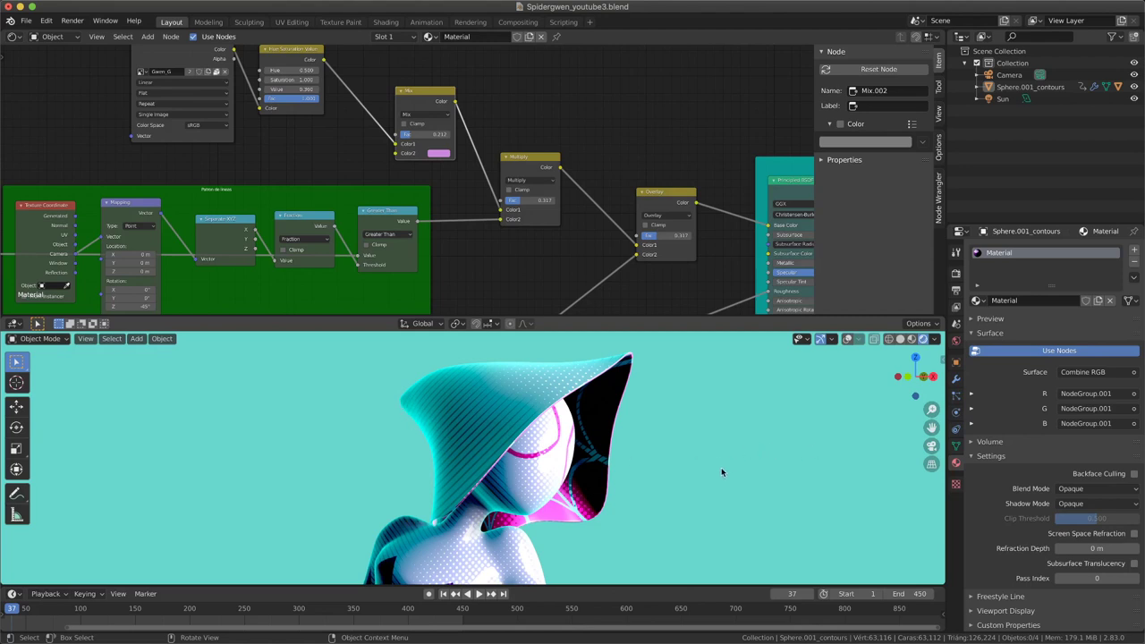
Enable Freestyle outlines in Render Properties with 0.500 px line thickness
left_click(955, 274)
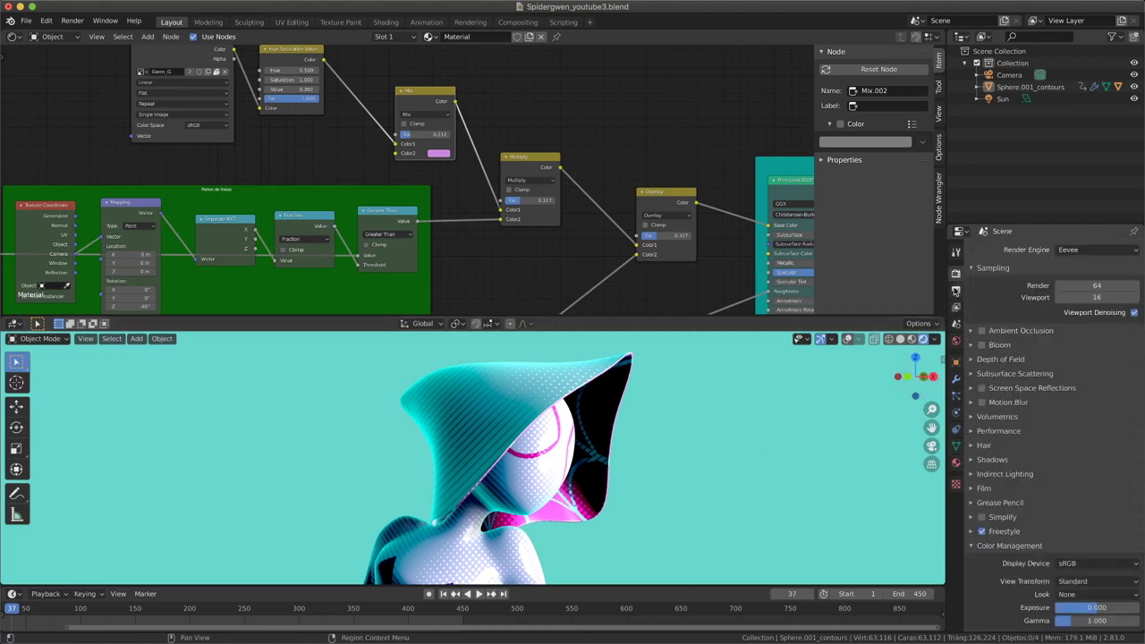
left_click(972, 533)
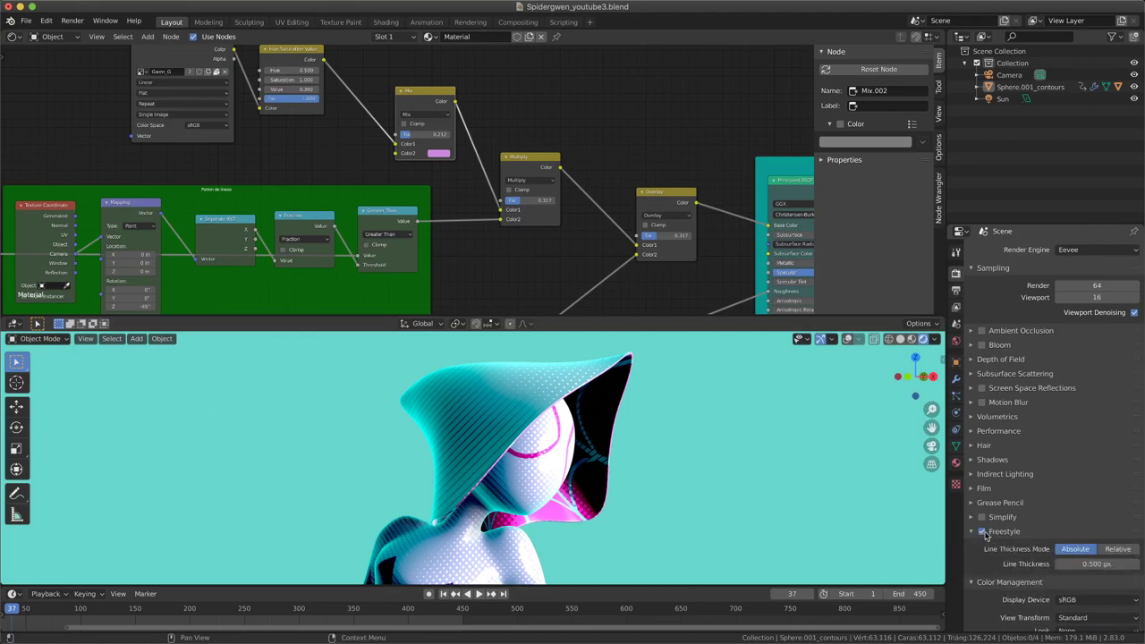
left_click(982, 533)
left_click(981, 532)
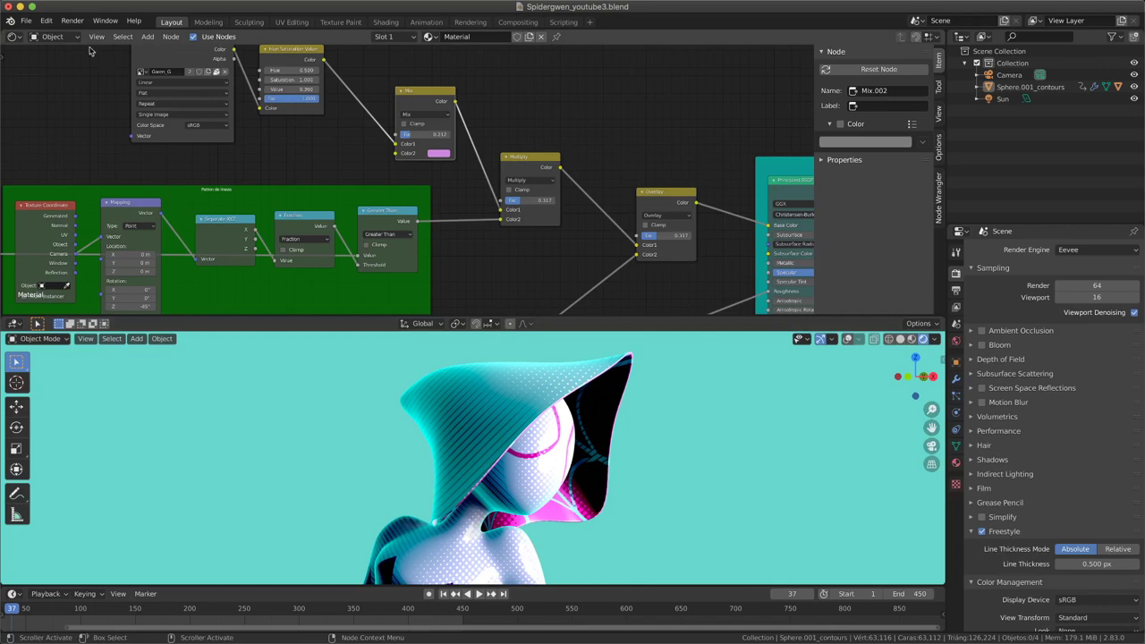
left_click(73, 20)
Render the current frame, zoom in on the hood in the render window, then close it
left_click(81, 35)
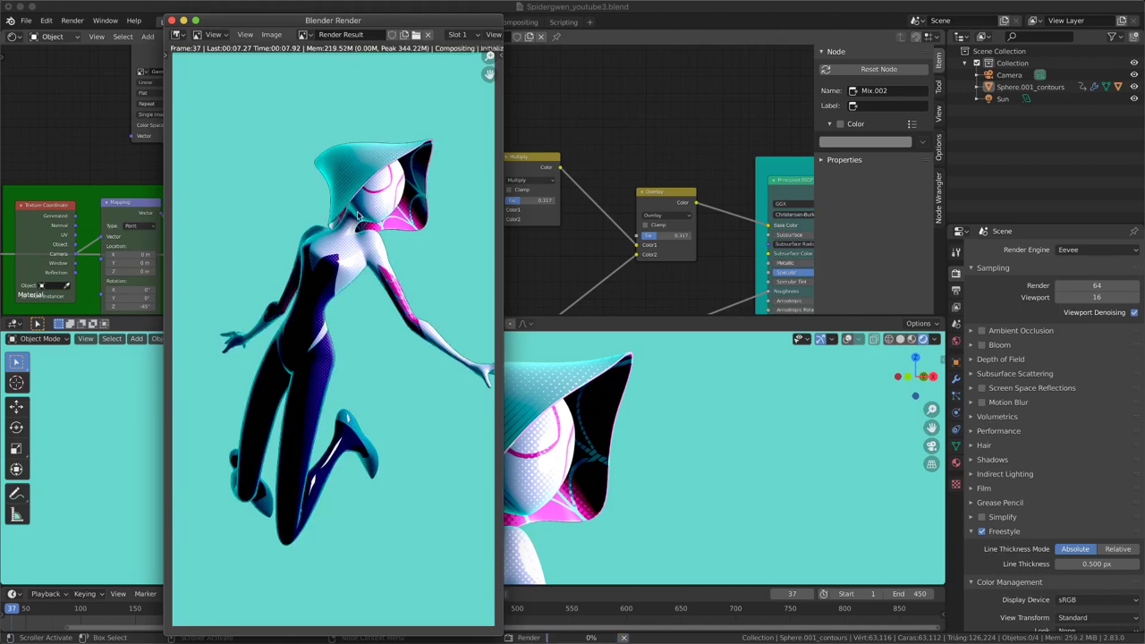
scroll(373, 219, "up", 3)
scroll(366, 231, "up", 5)
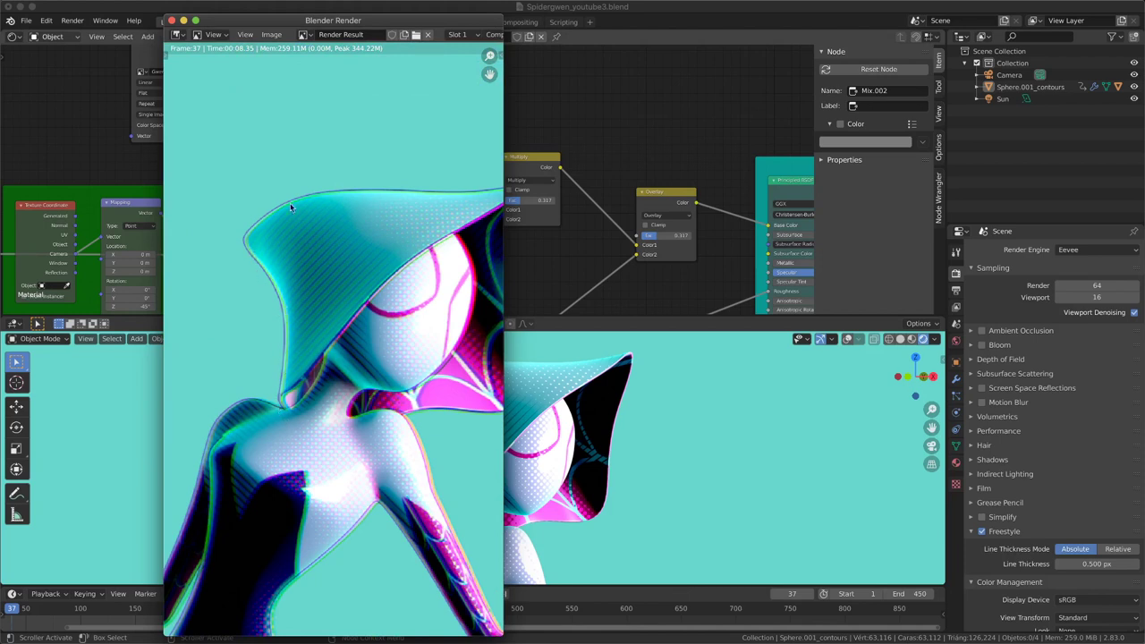
scroll(290, 208, "down", 3)
scroll(458, 189, "up", 3)
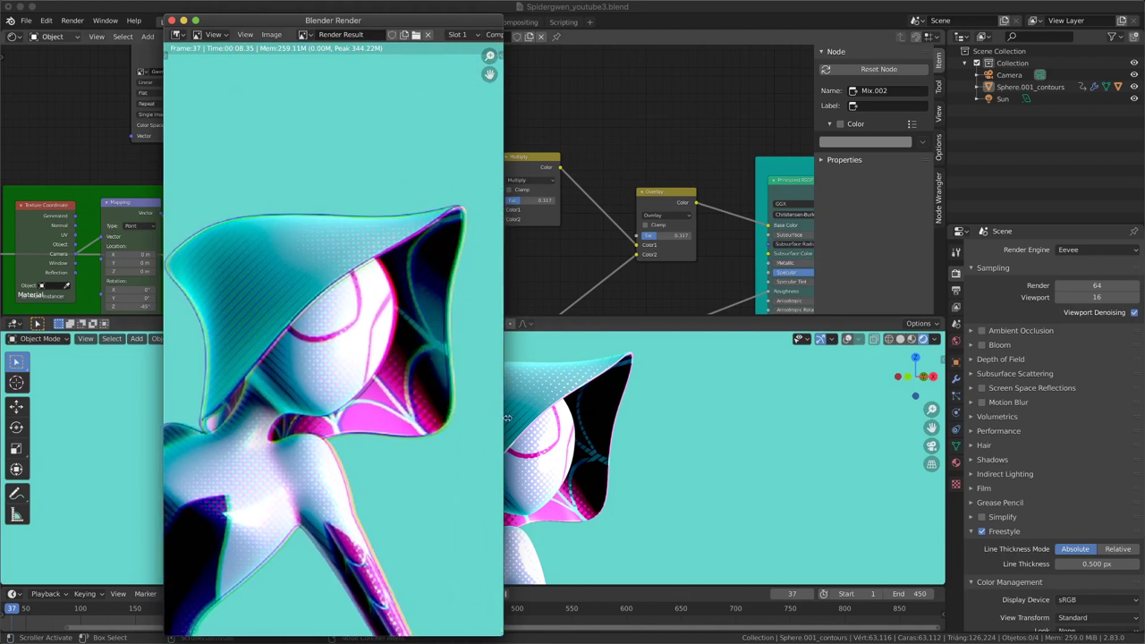
left_click(172, 20)
Show the View Layer Freestyle Line Set: crease angle 134°, Silhouette, Border and Crease edges
scroll(743, 483, "up", 3)
middle_click_drag(744, 482, 856, 468)
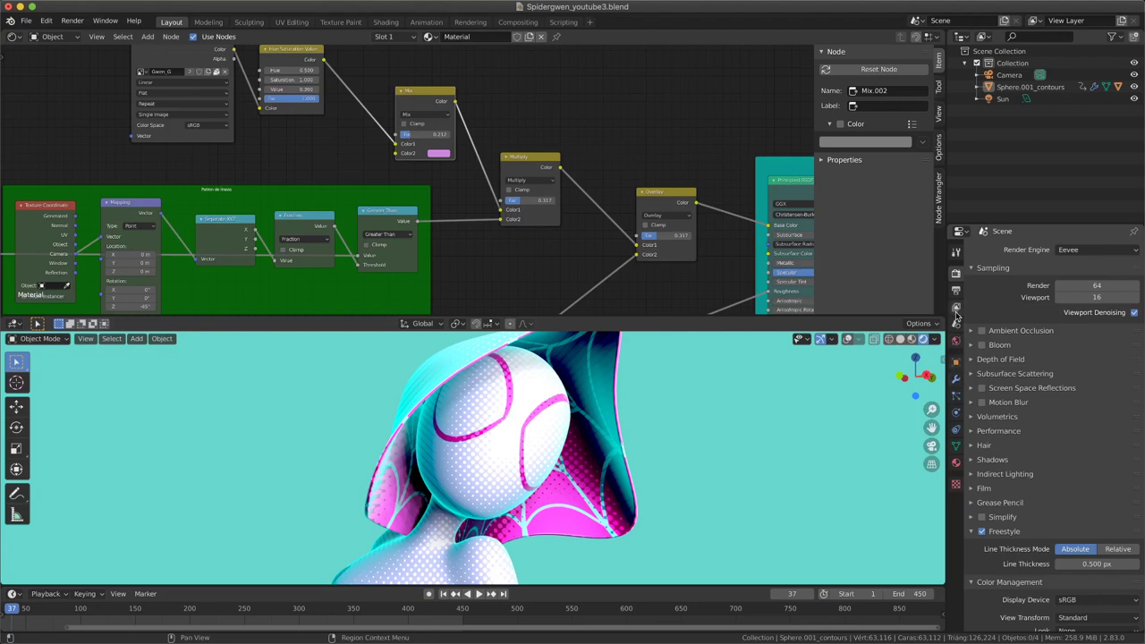
left_click(957, 311)
scroll(1017, 429, "down", 3)
scroll(1017, 430, "down", 3)
scroll(1018, 430, "down", 3)
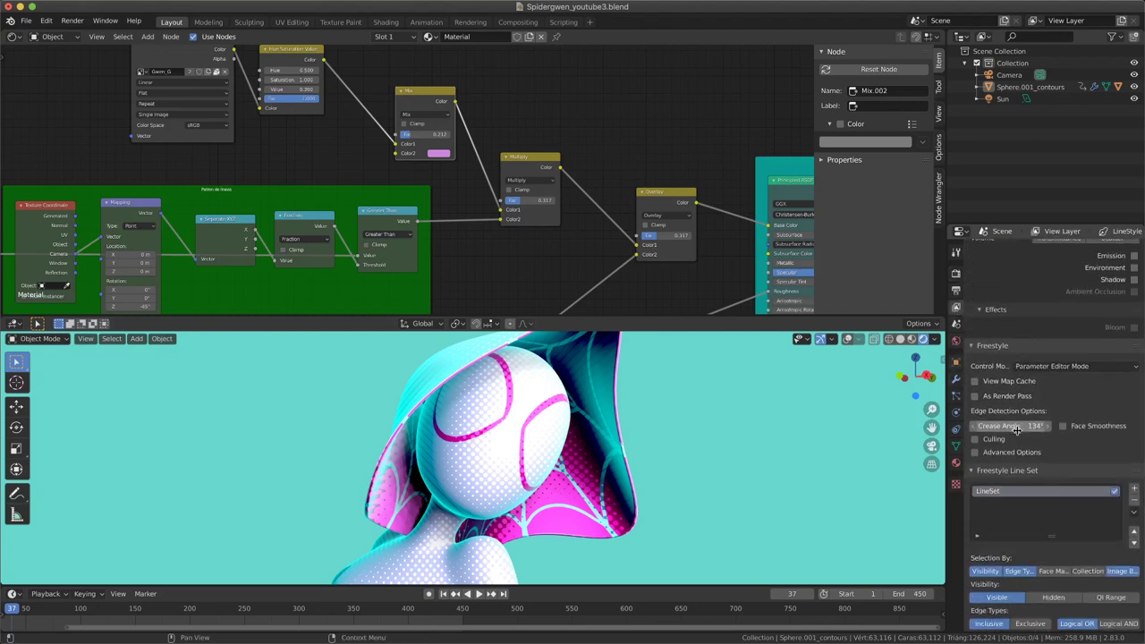
scroll(1018, 430, "down", 2)
scroll(1016, 416, "down", 1)
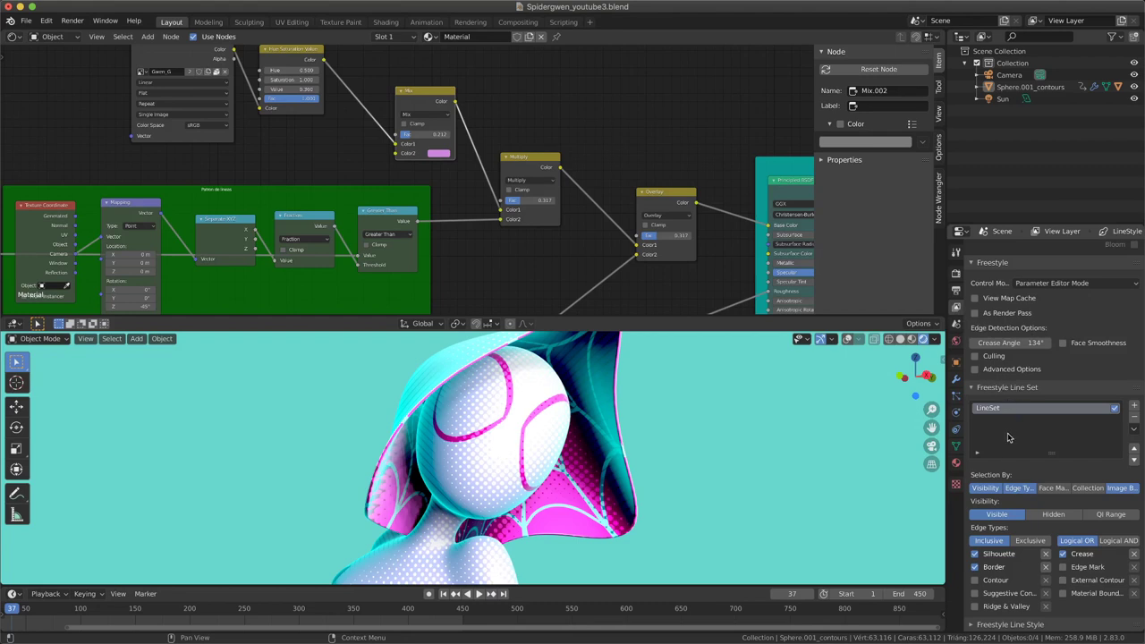
Scroll to the Freestyle Line Style panel and show its Thickness settings
scroll(1005, 627, "down", 2)
scroll(1007, 599, "down", 1)
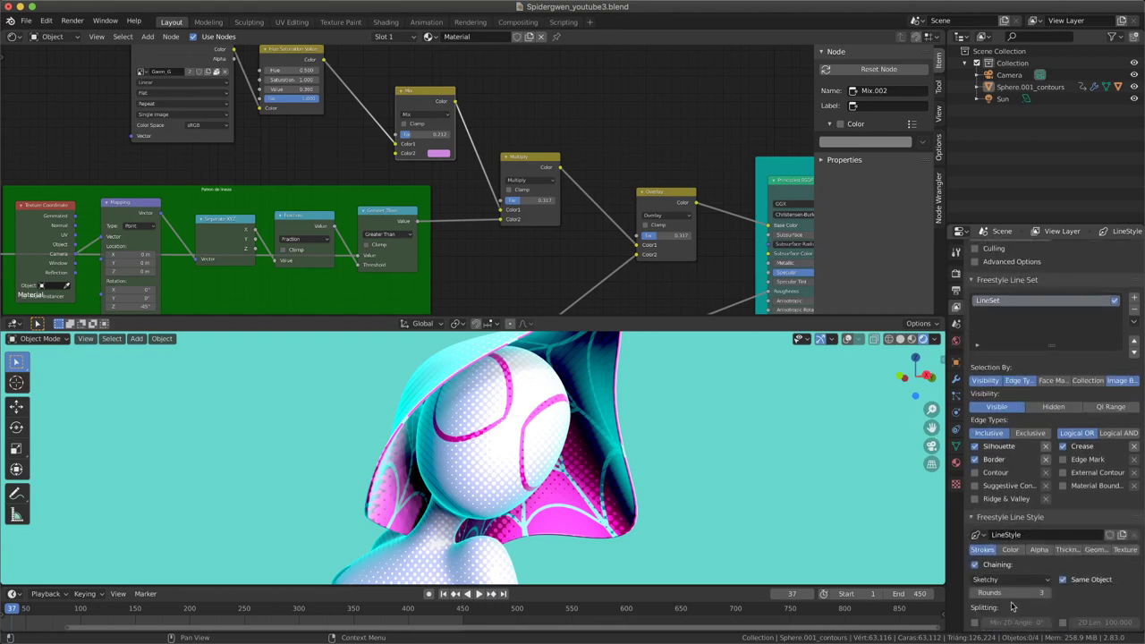
scroll(1008, 573, "down", 2)
scroll(1008, 536, "down", 1)
scroll(989, 460, "down", 1)
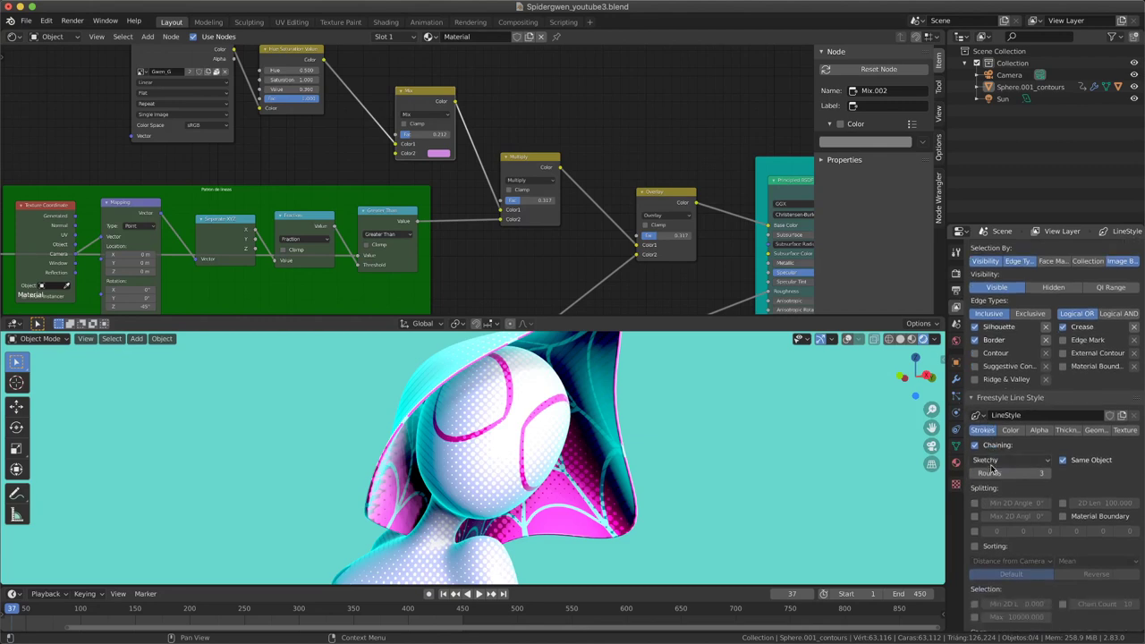
scroll(1067, 479, "down", 1)
scroll(1068, 479, "down", 1)
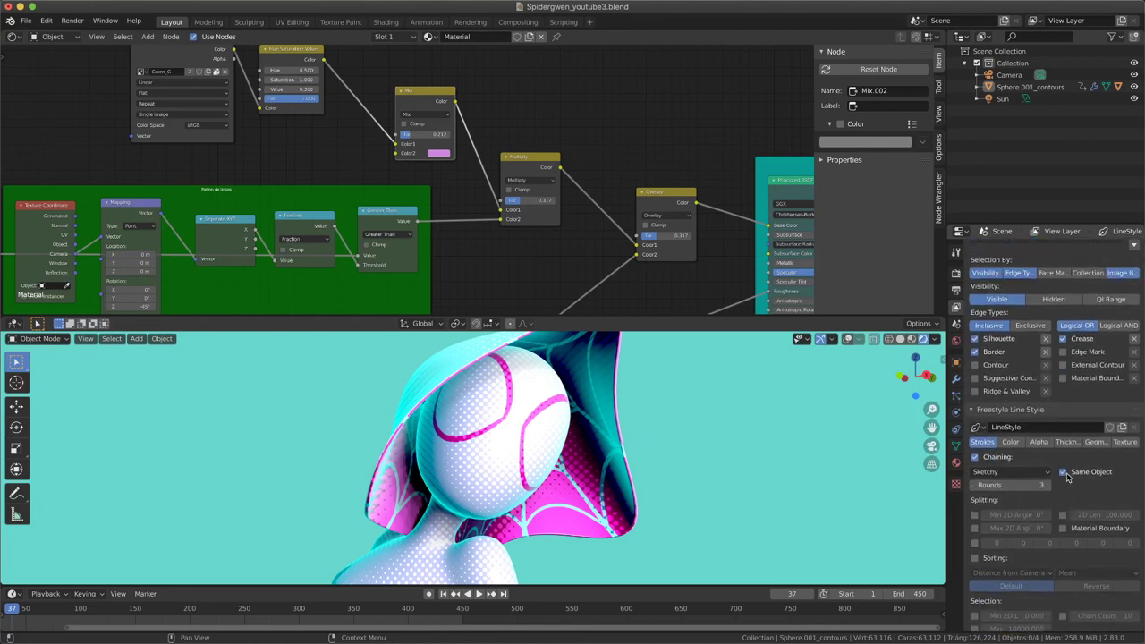
scroll(1068, 477, "up", 1)
scroll(1068, 476, "up", 1)
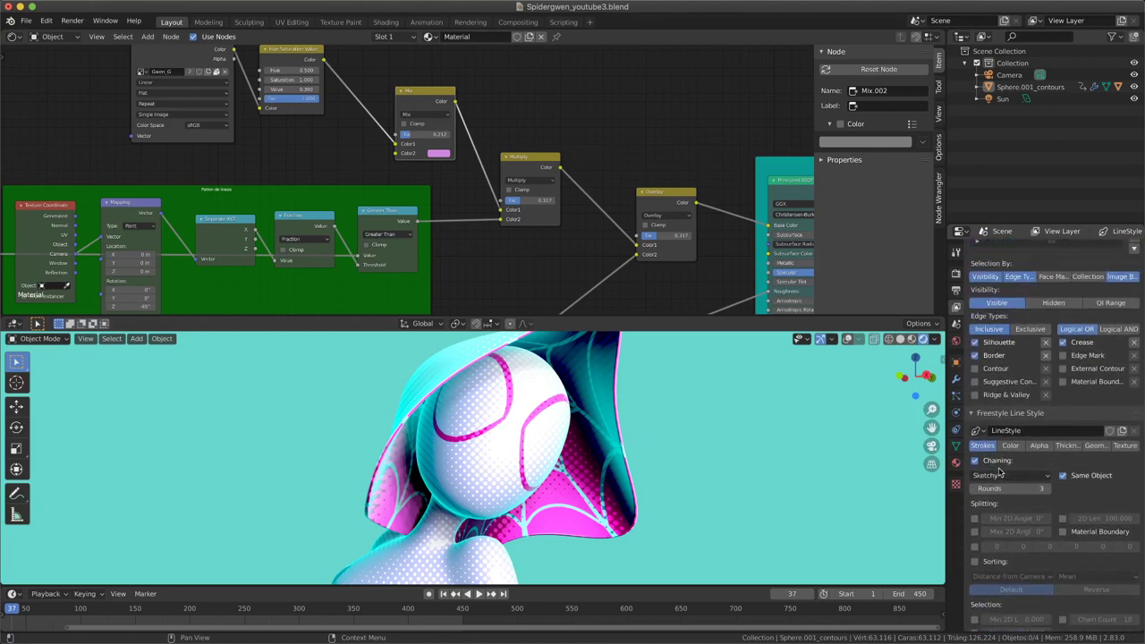
scroll(1066, 501, "up", 2)
scroll(1063, 537, "up", 1)
left_click(1061, 552)
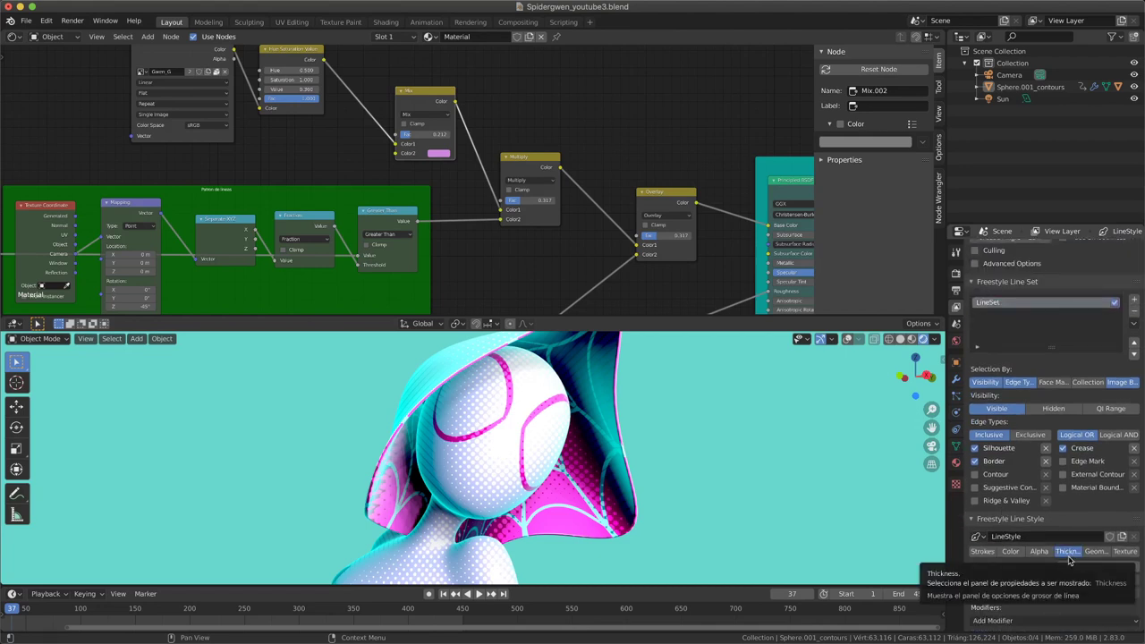
Set the line style's Base Thickness from 3 to 6
left_click(1108, 569)
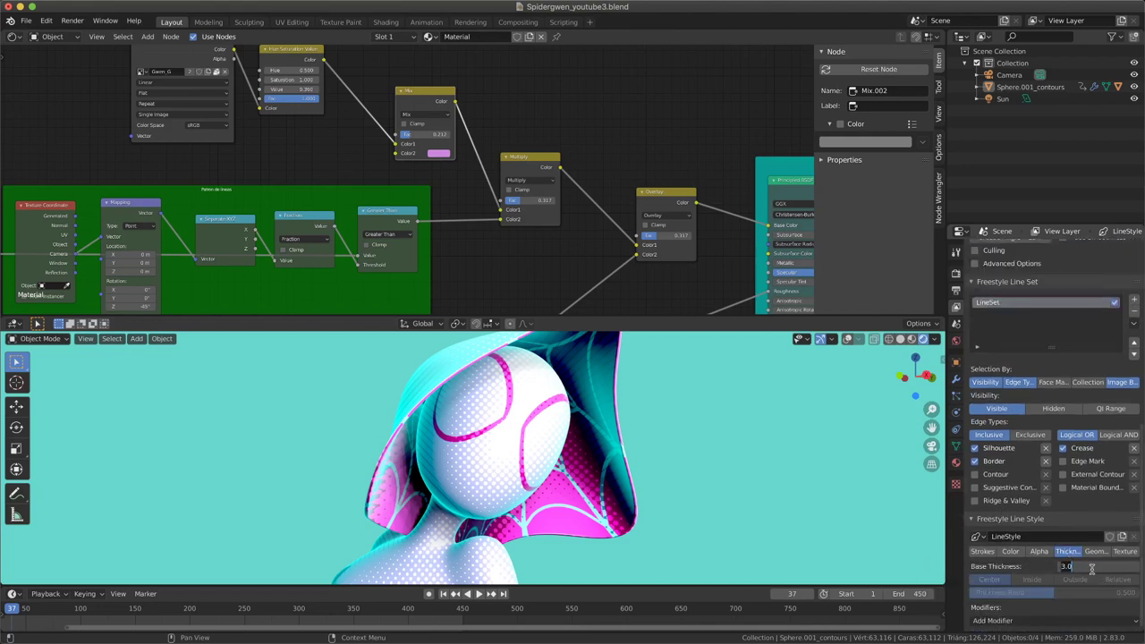
double_click(1098, 569)
type("6")
key("Return")
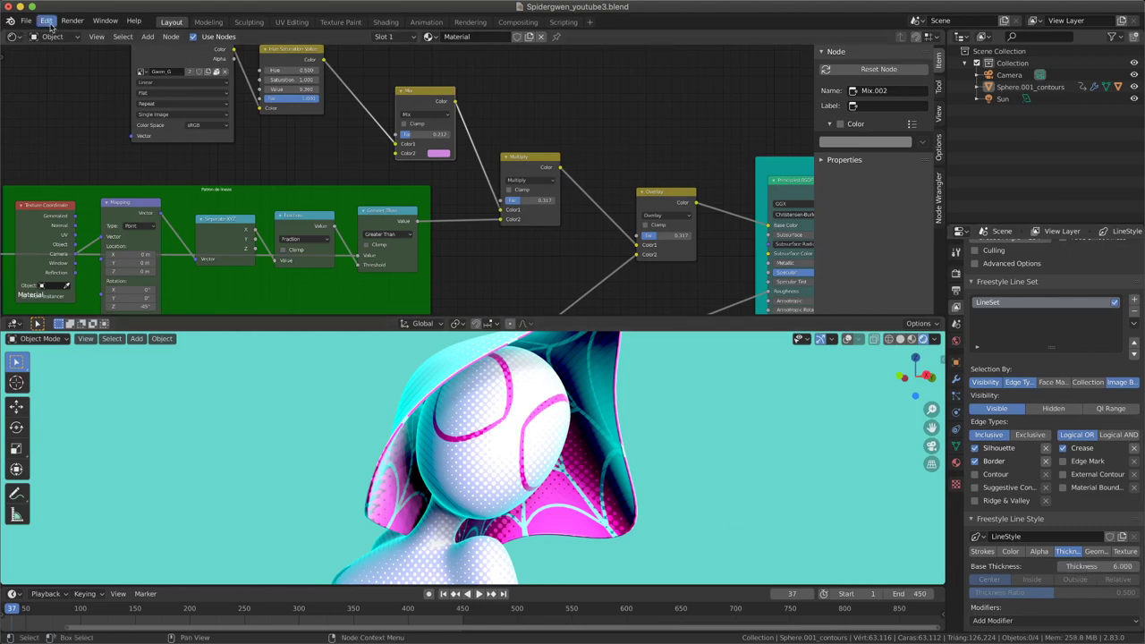
left_click(73, 20)
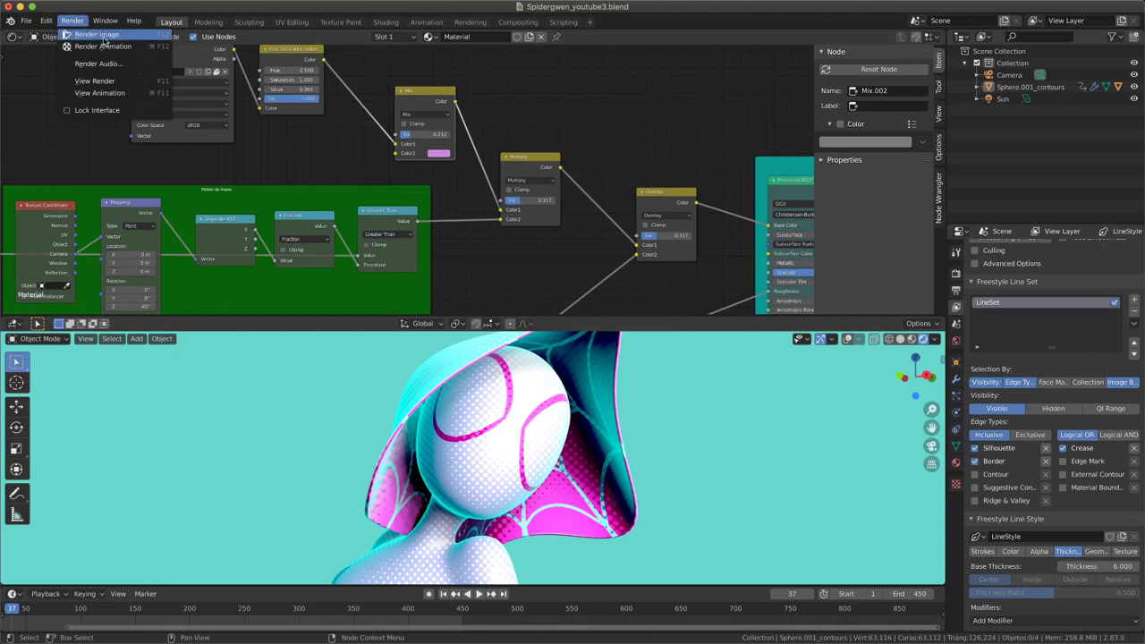
Render frame 37 with the thicker outlines and zoom into the result
left_click(102, 36)
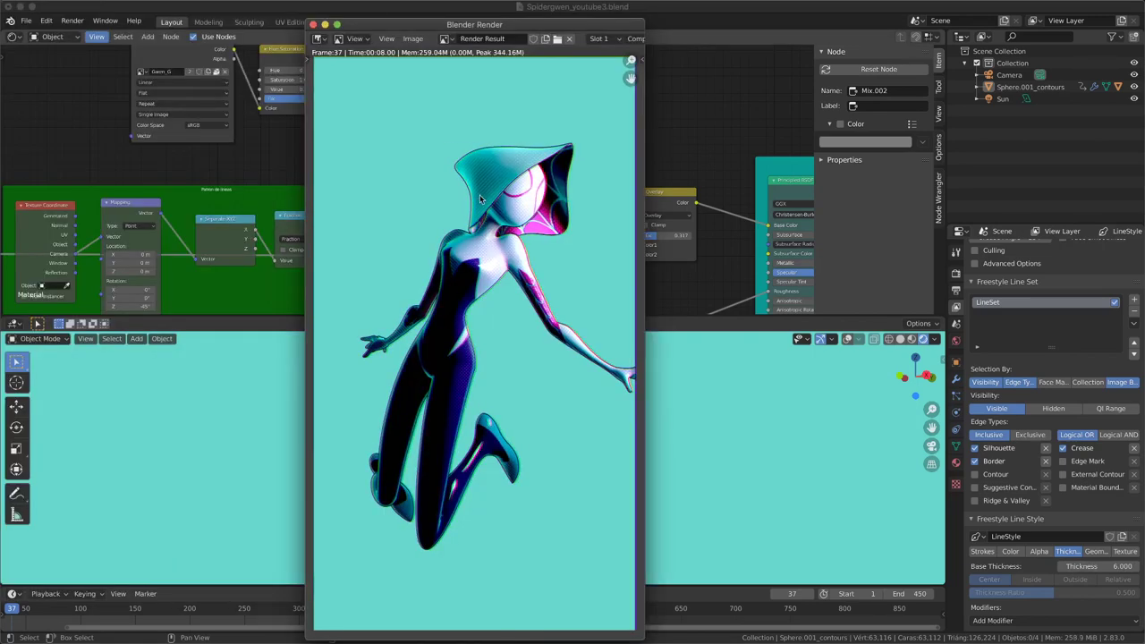
scroll(480, 199, "up", 2)
scroll(470, 295, "up", 1)
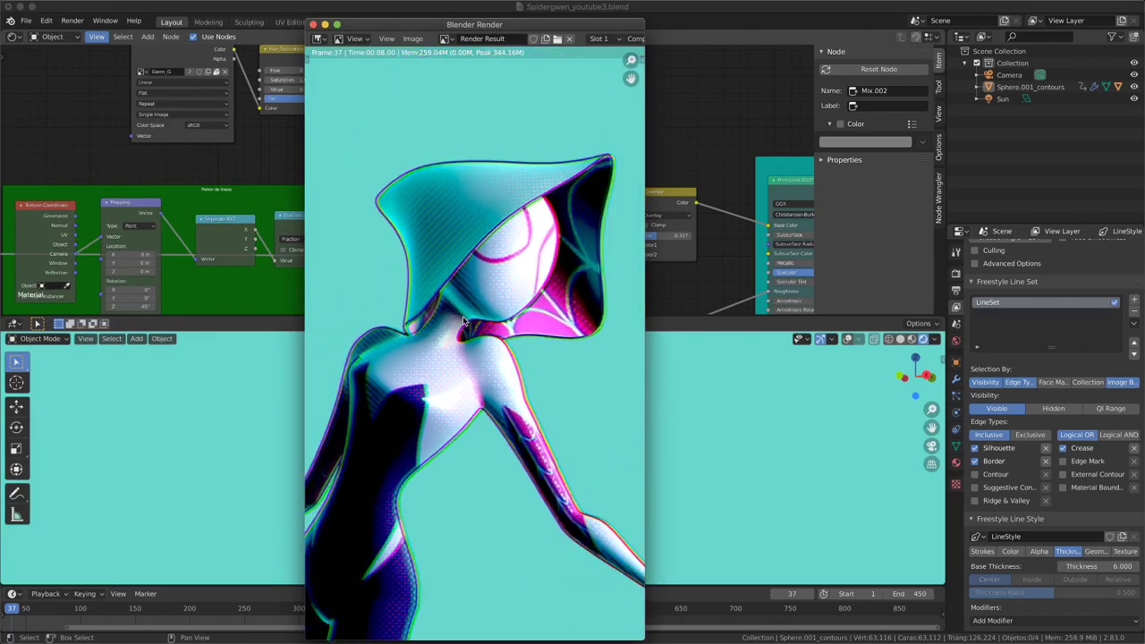
scroll(423, 189, "right", 2)
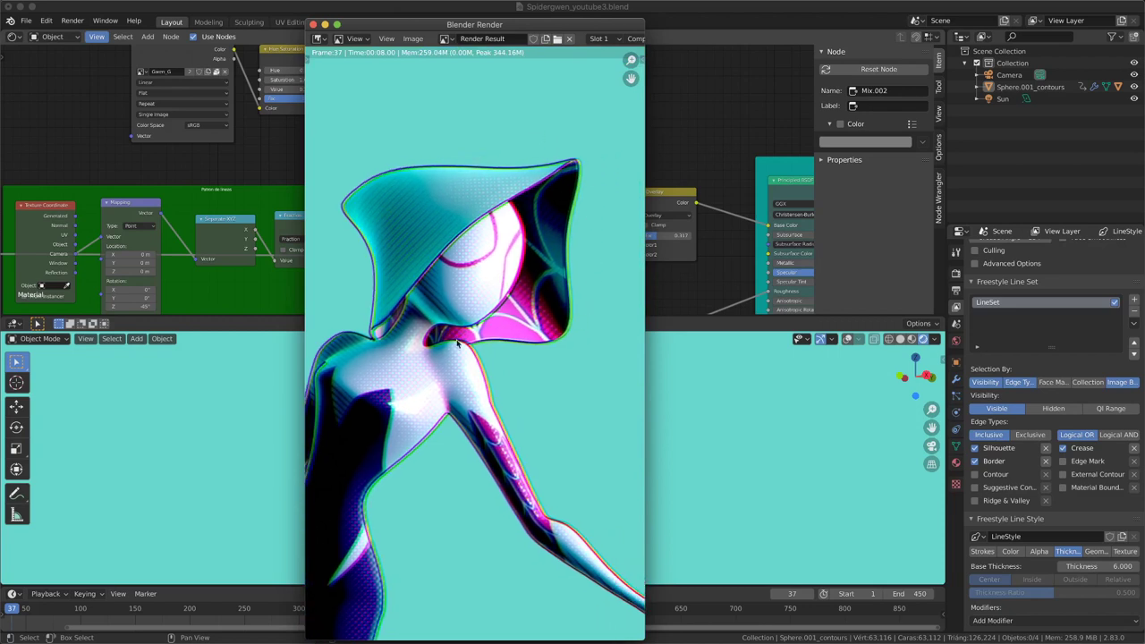
scroll(457, 349, "down", 1)
scroll(455, 344, "down", 1)
scroll(445, 318, "down", 1)
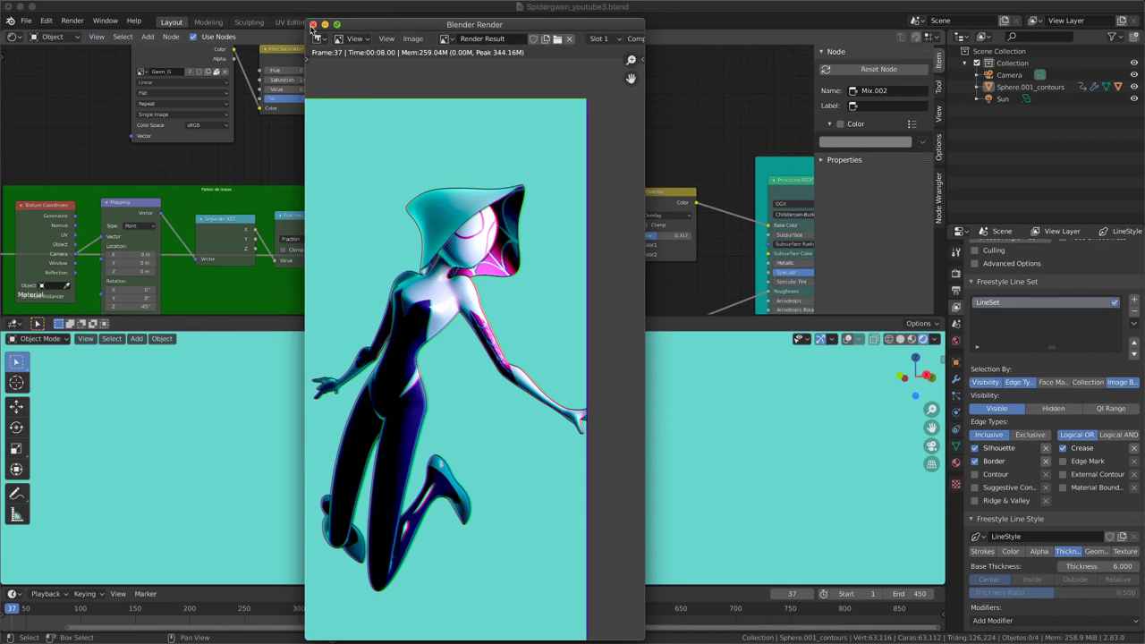
Inspect the hood, torso and leg up close, then close the render window
scroll(461, 380, "up", 2)
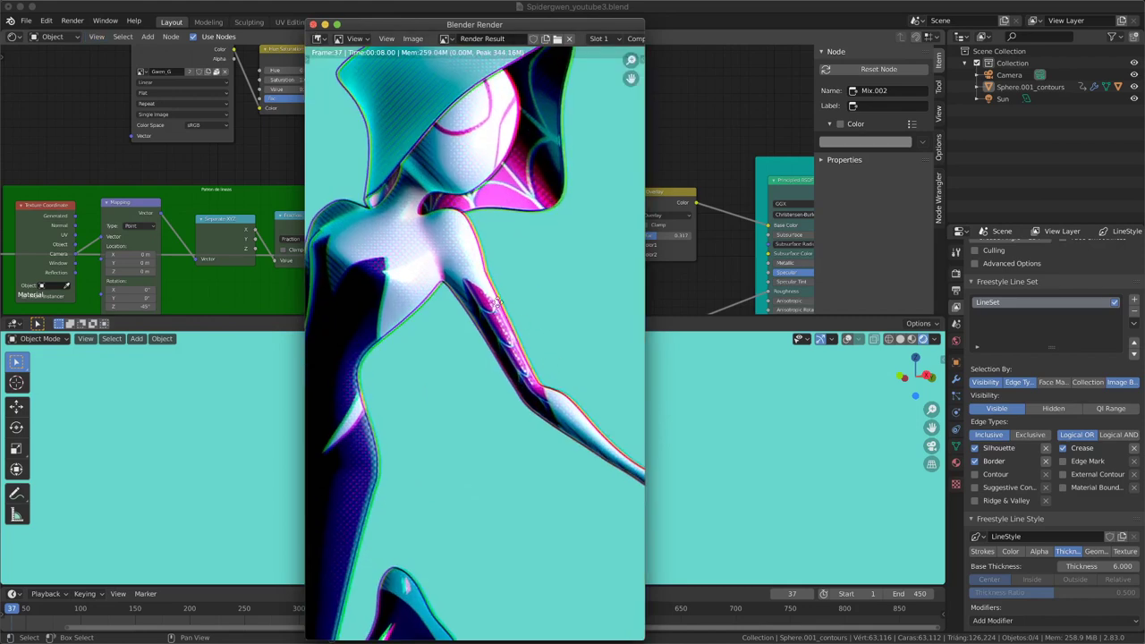
scroll(463, 384, "up", 2)
scroll(481, 356, "up", 2)
scroll(441, 284, "up", 1)
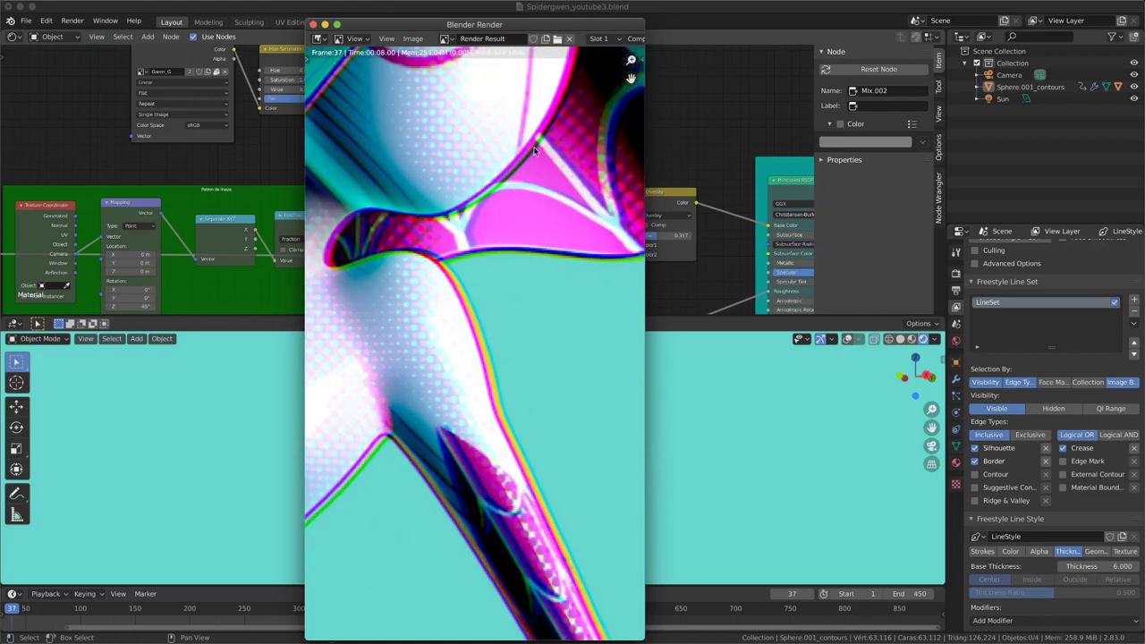
scroll(534, 151, "down", 5)
scroll(517, 248, "up", 5)
scroll(548, 204, "down", 5)
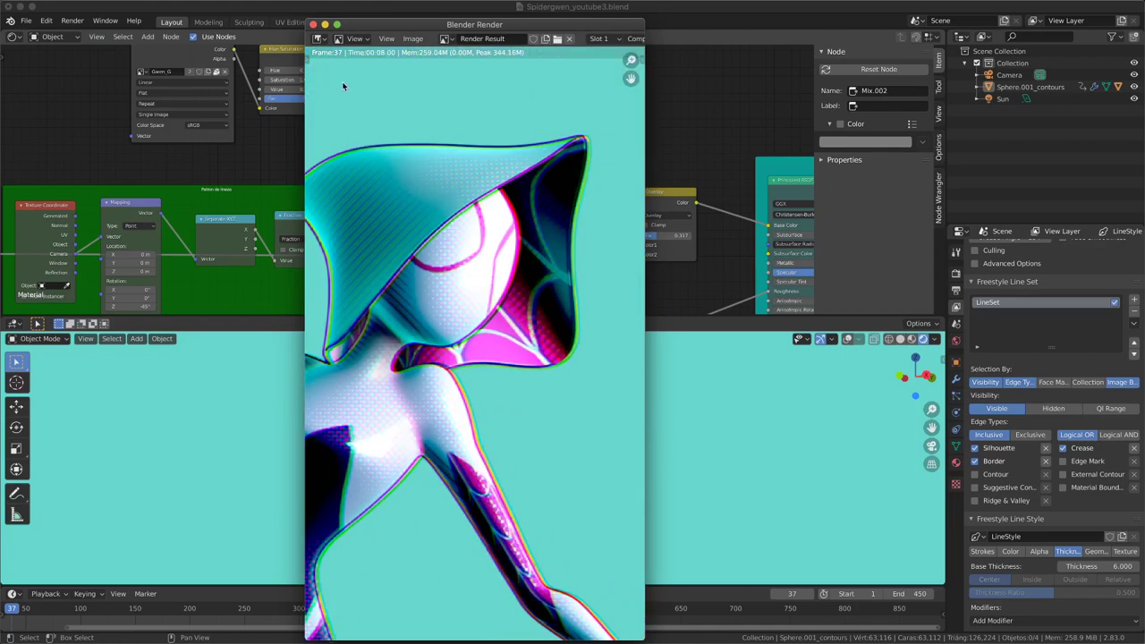
left_click(312, 24)
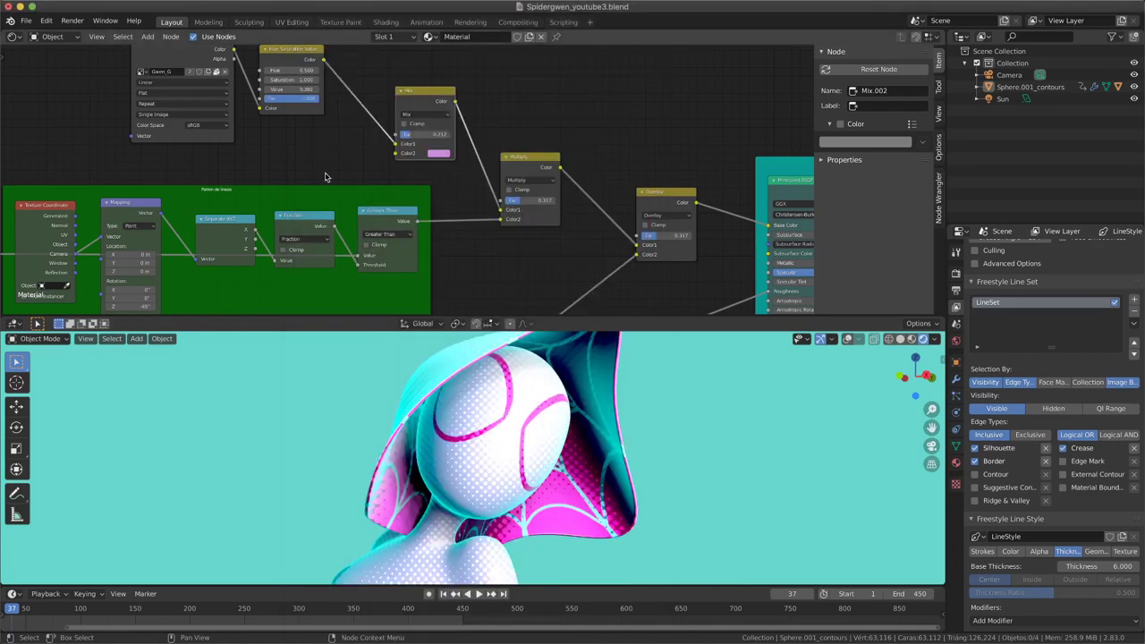
Switch to the Compositing workspace and zoom around the node tree
left_click(517, 21)
scroll(521, 386, "up", 2)
scroll(520, 386, "down", 2)
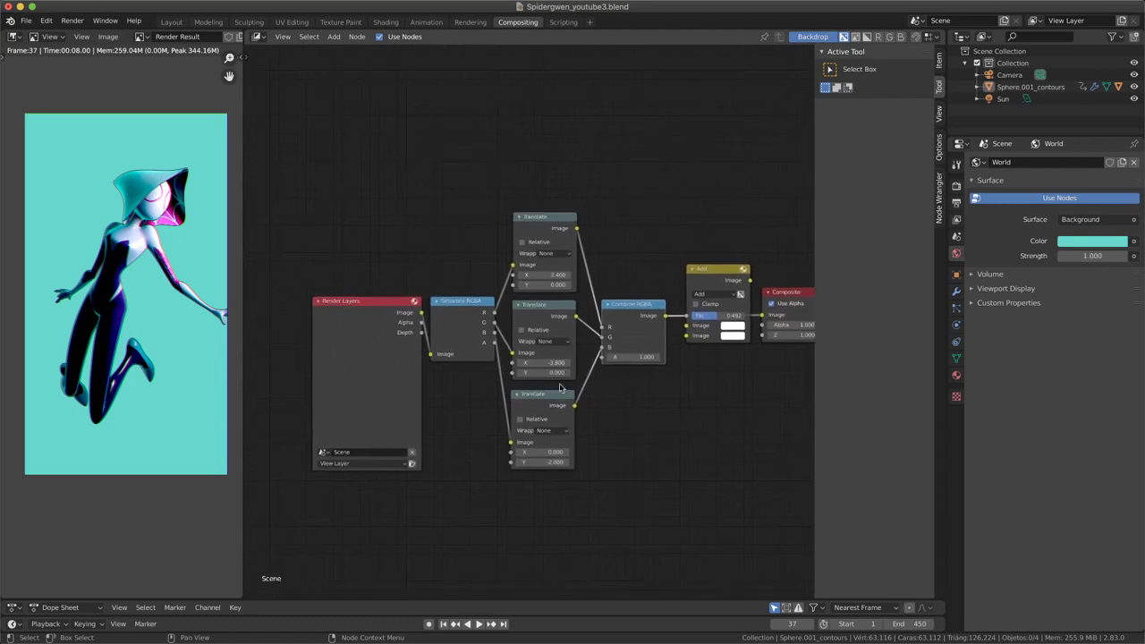
scroll(514, 387, "up", 2)
scroll(167, 286, "up", 1)
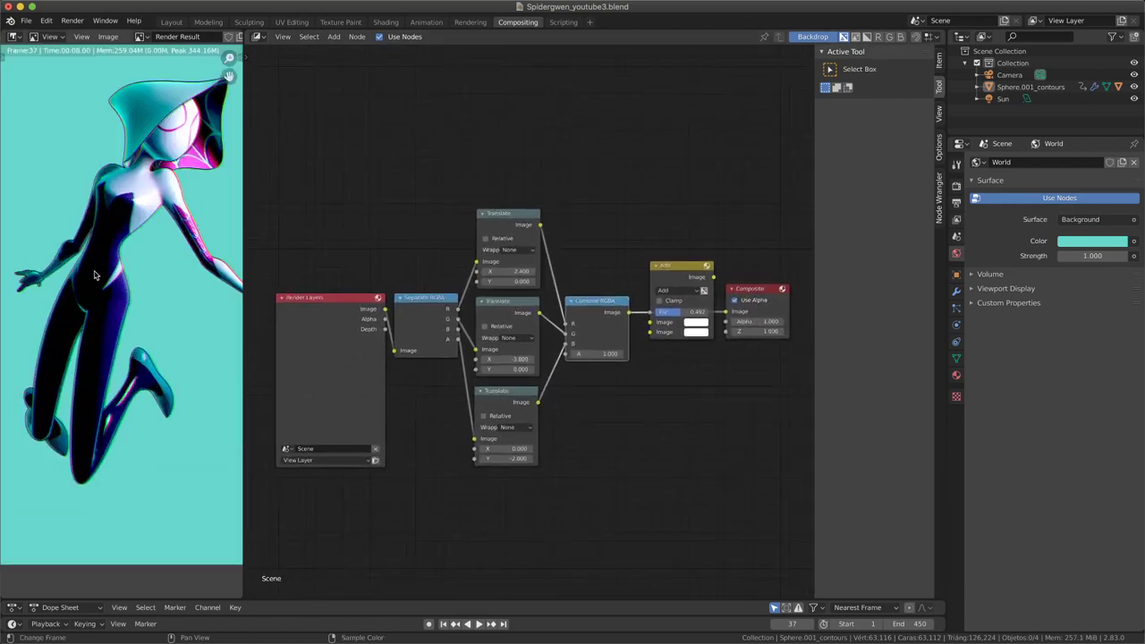
scroll(167, 286, "down", 1)
scroll(167, 286, "up", 1)
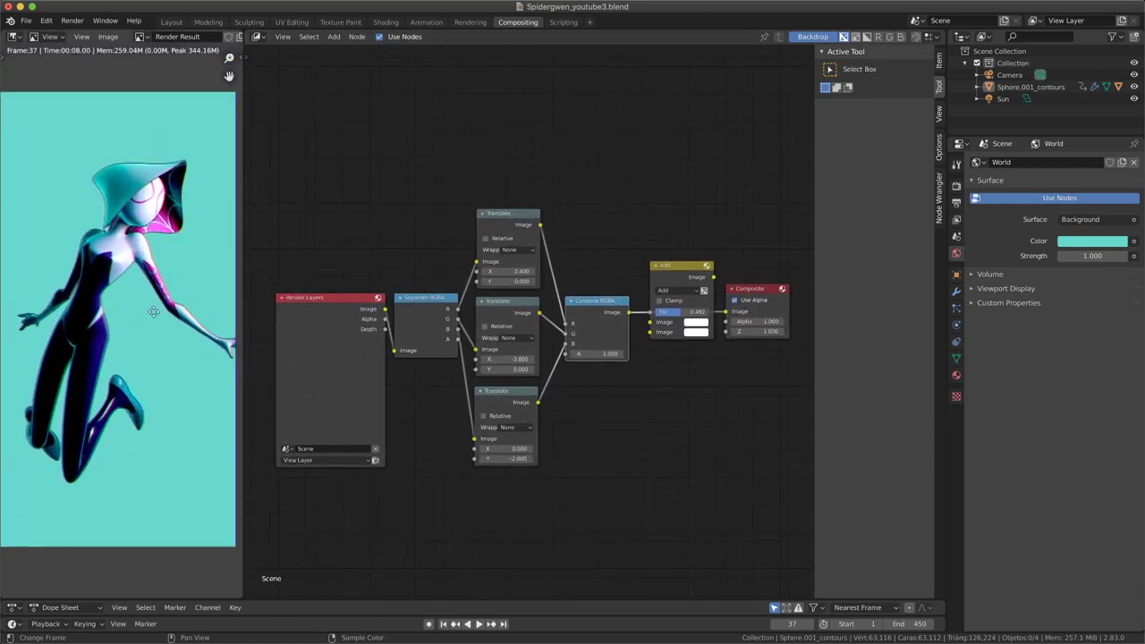
scroll(167, 286, "up", 1)
Move the Render Layers node up-left and link its Image output straight to Composite
left_click(328, 309)
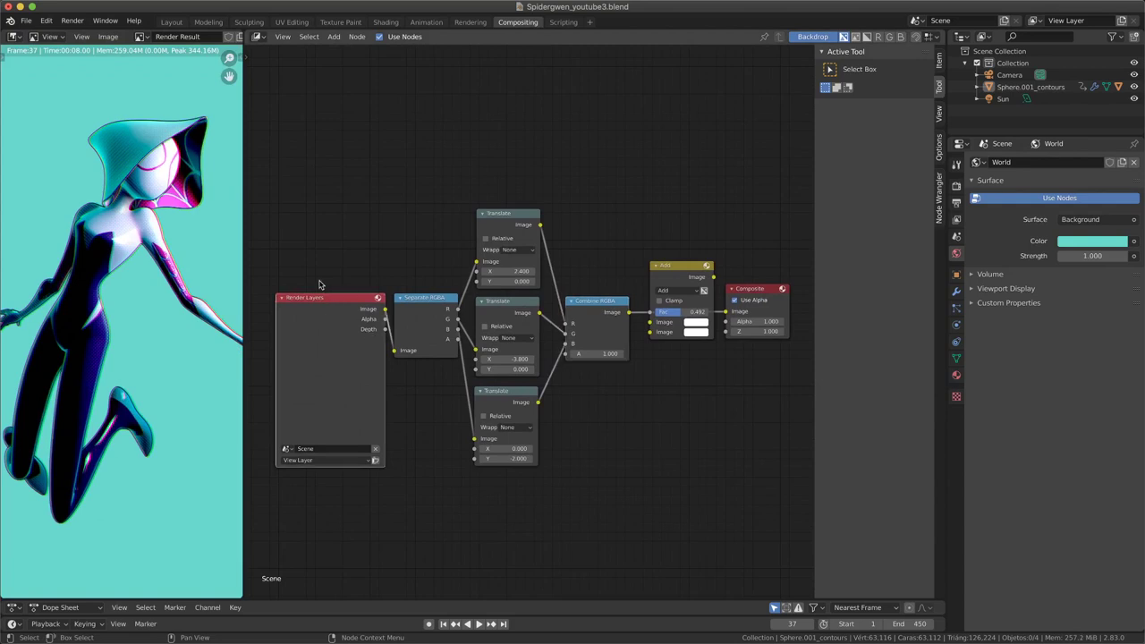
mouse_move(328, 303)
left_mouse_down()
mouse_move(312, 243)
mouse_move(324, 237)
left_mouse_up()
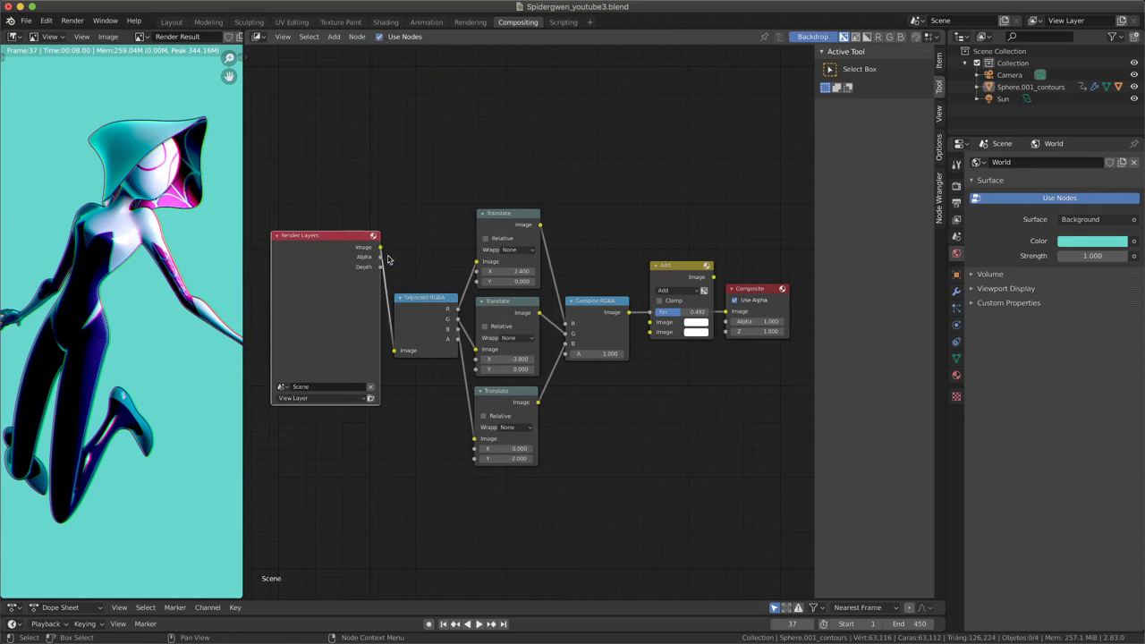
left_click_drag(381, 247, 726, 311)
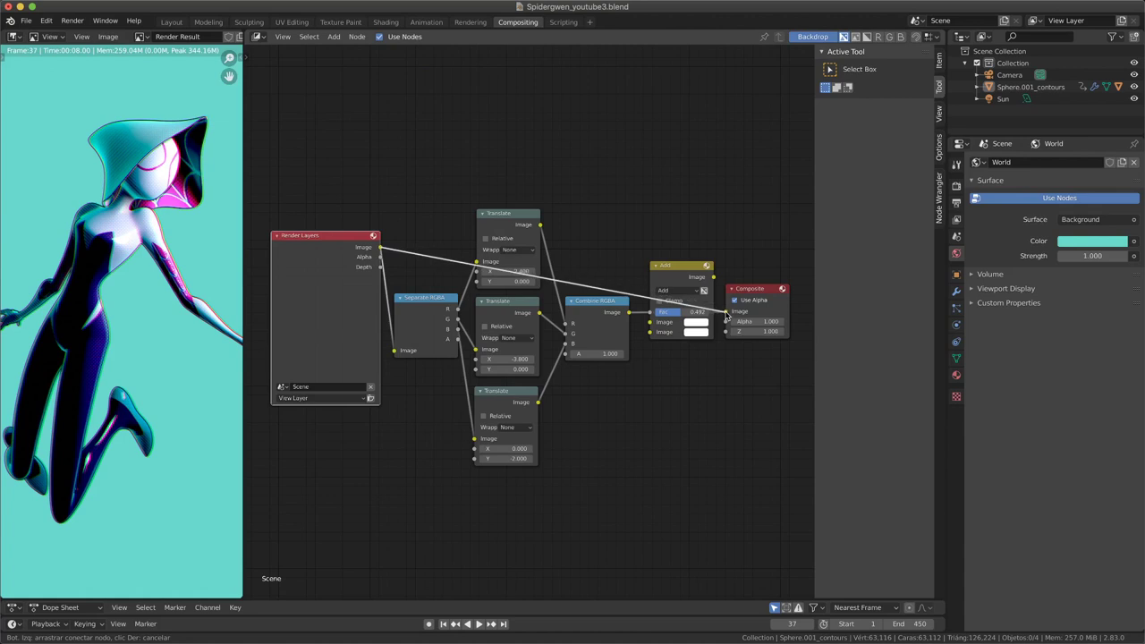
left_click(750, 291)
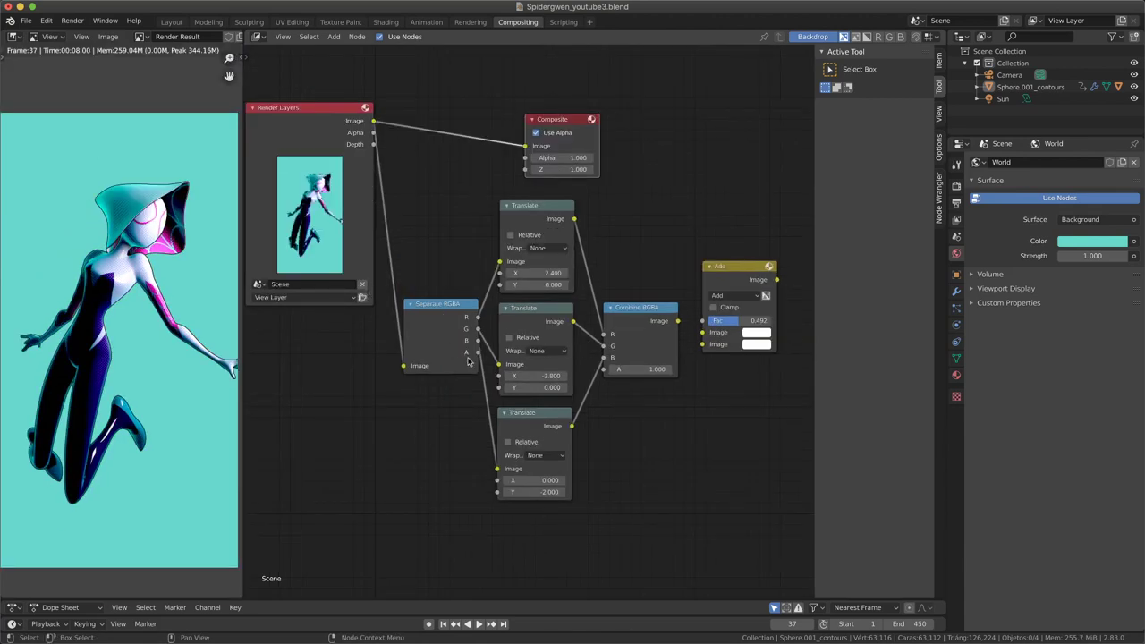
Remove the Add node from the node tree and pan the view right
key("x")
key("g")
left_click(393, 360)
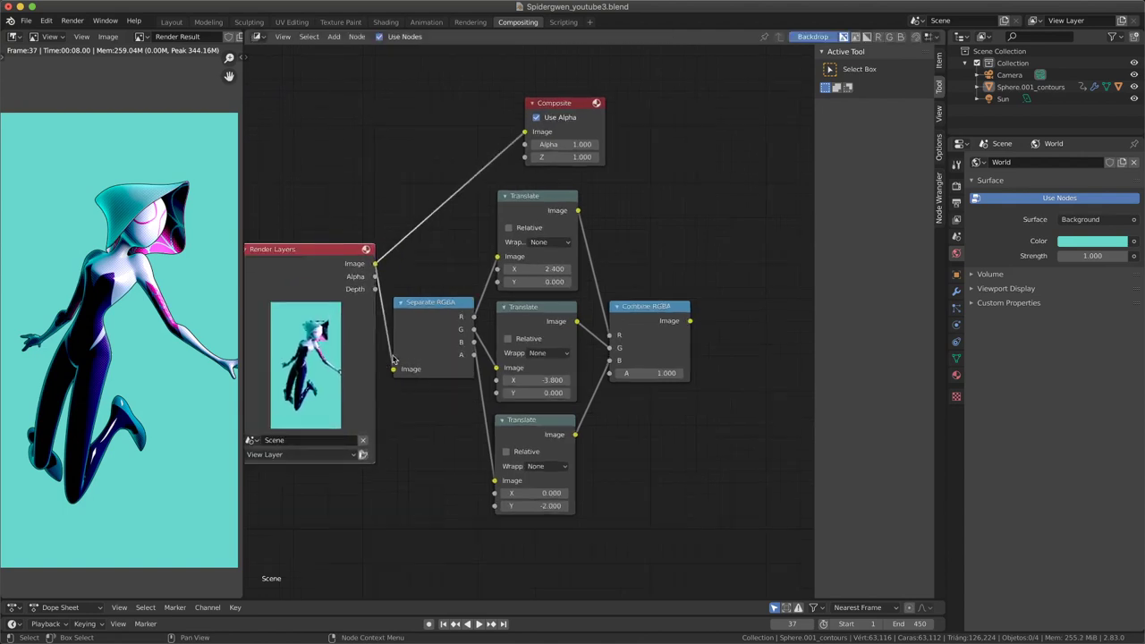
middle_click_drag(384, 320, 411, 320)
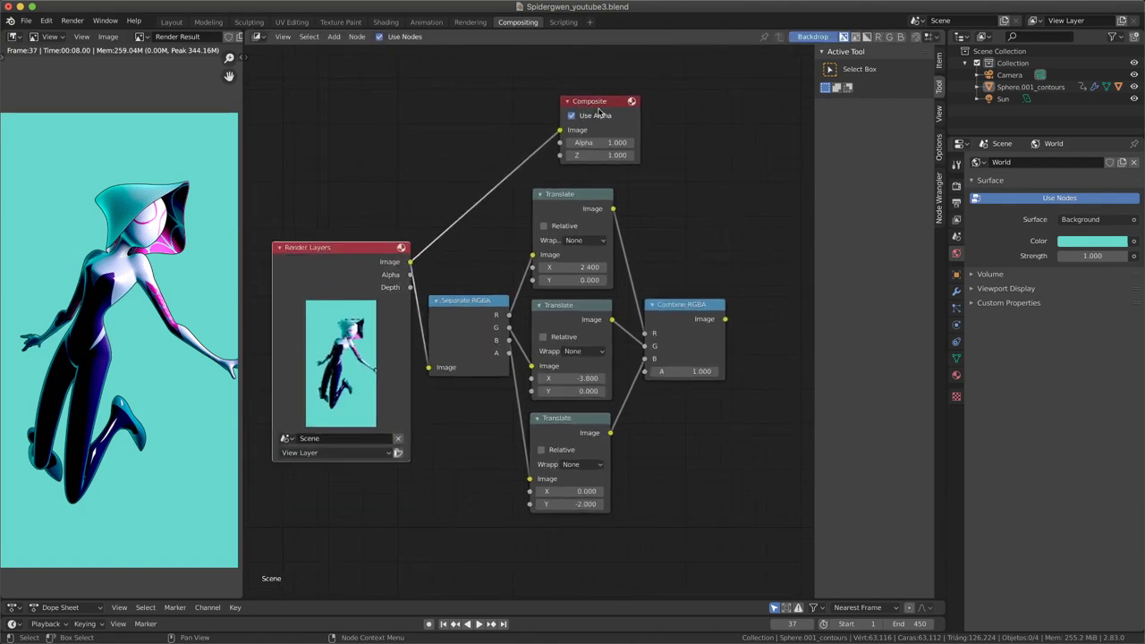
Cut the raw render link, place Composite beside Combine RGBA and connect their Image sockets
left_click_drag(561, 130, 574, 142)
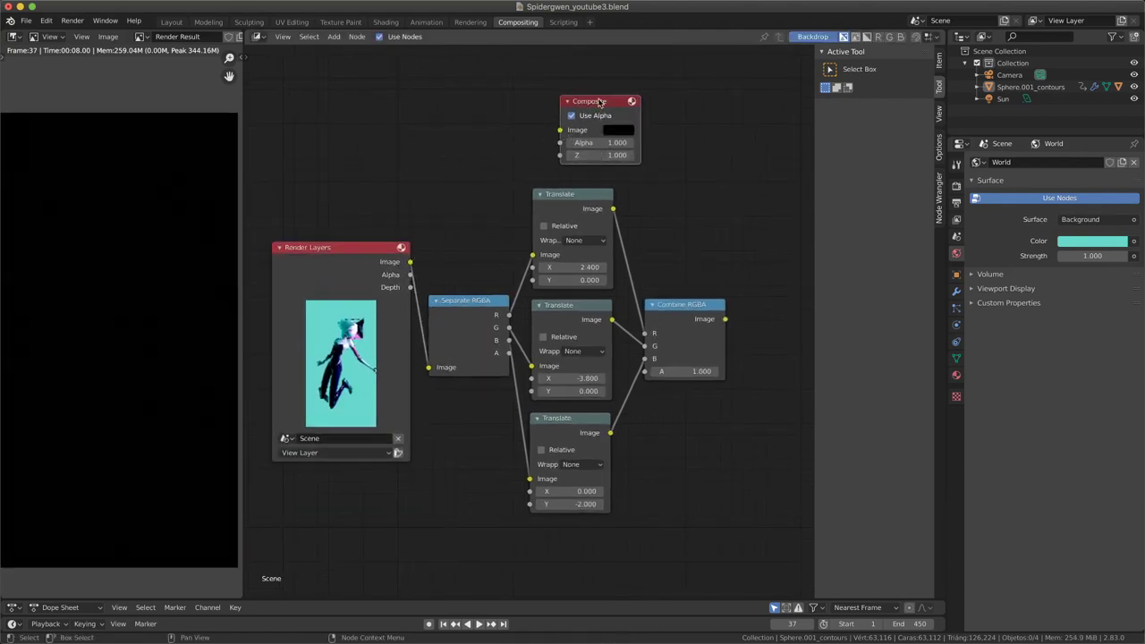
left_click_drag(599, 101, 763, 298)
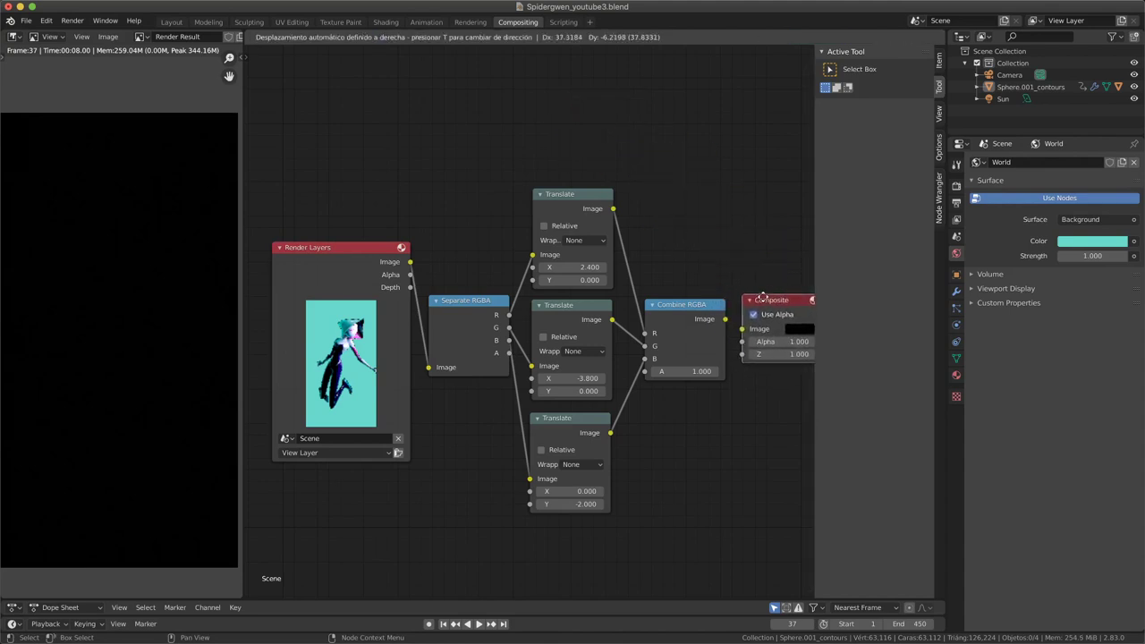
left_click_drag(724, 320, 747, 333)
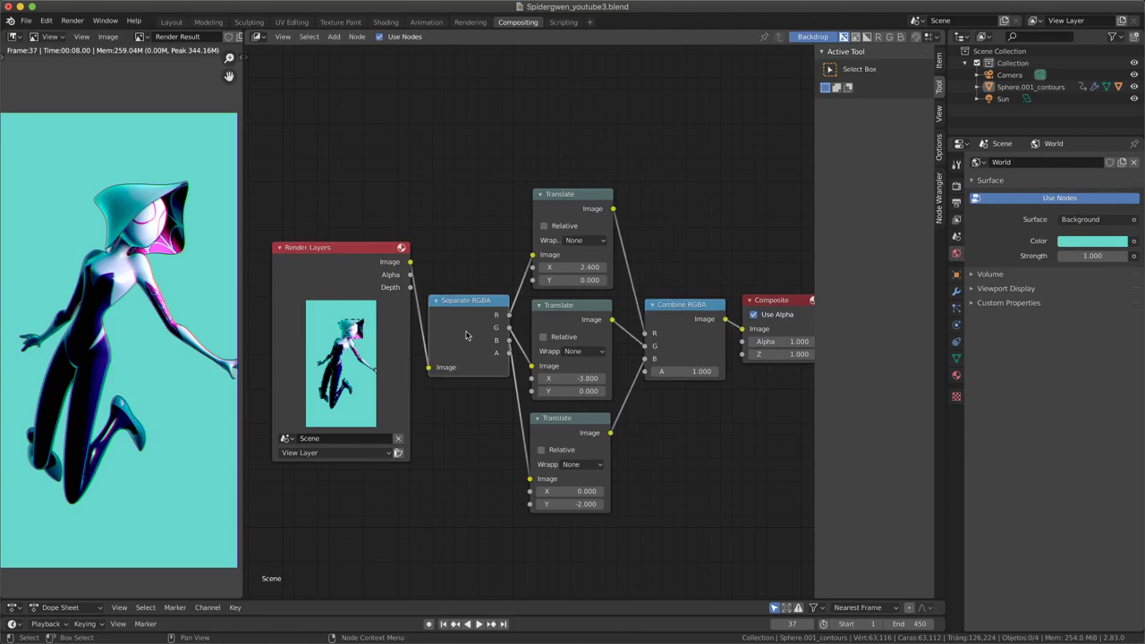
scroll(470, 331, "up", 2)
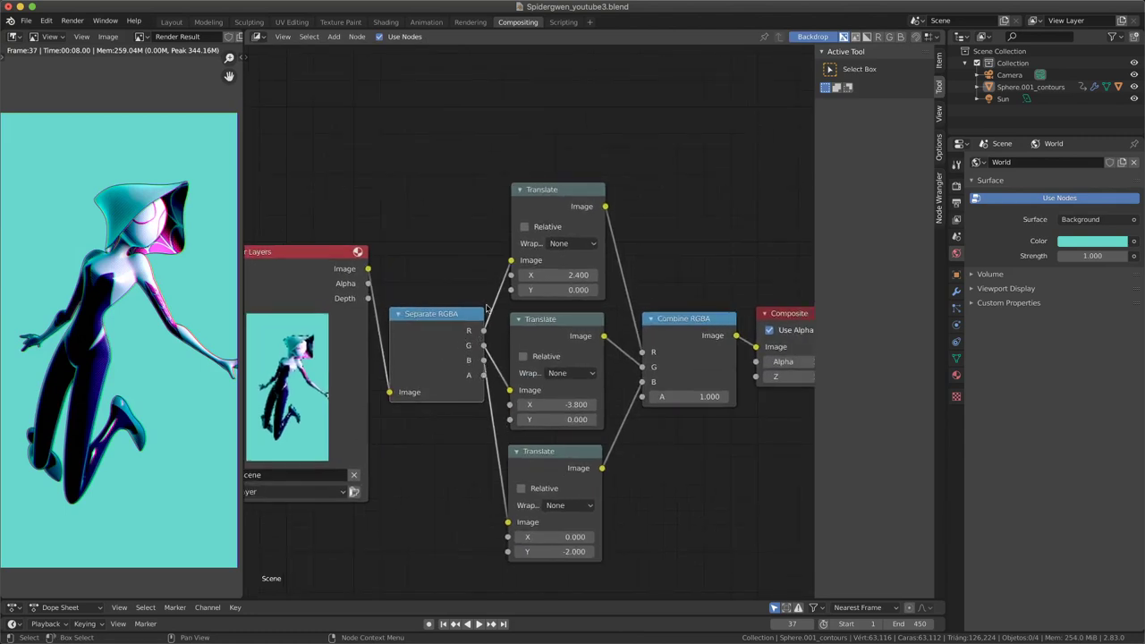
scroll(114, 324, "up", 2)
scroll(114, 324, "up", 2)
middle_click_drag(113, 324, 143, 388)
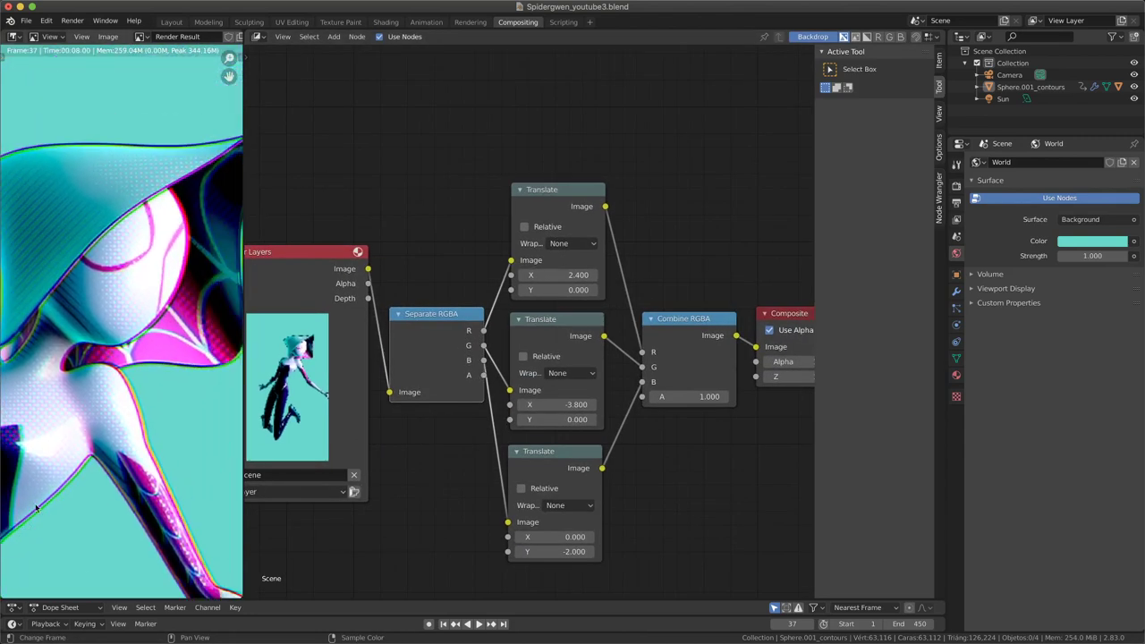
scroll(542, 273, "up", 1)
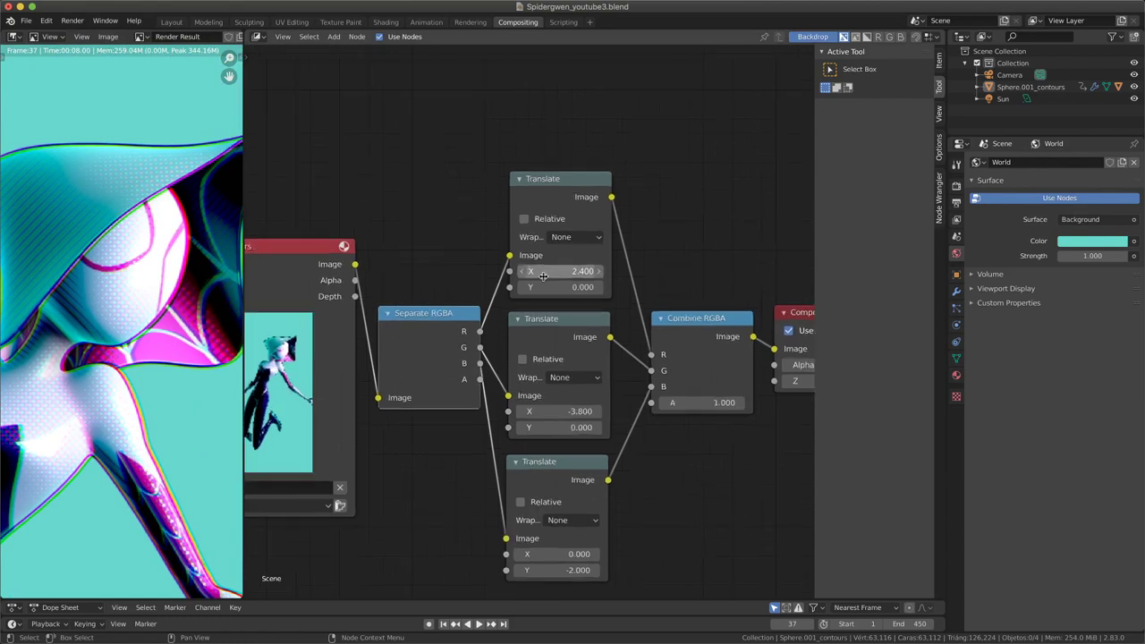
key("g")
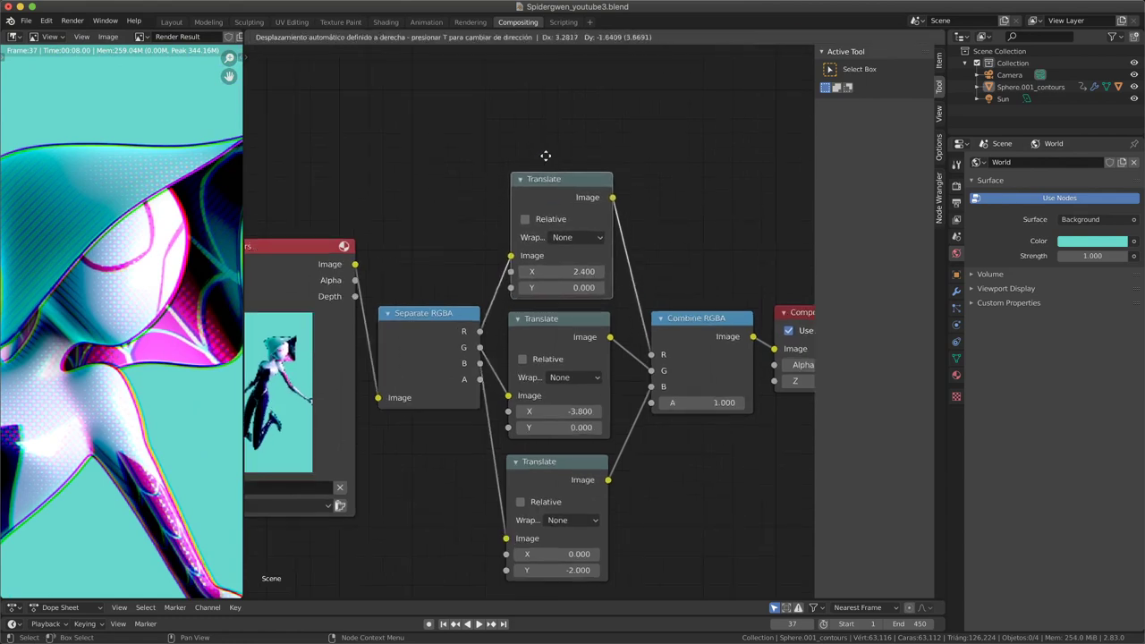
left_click(540, 160)
key("g")
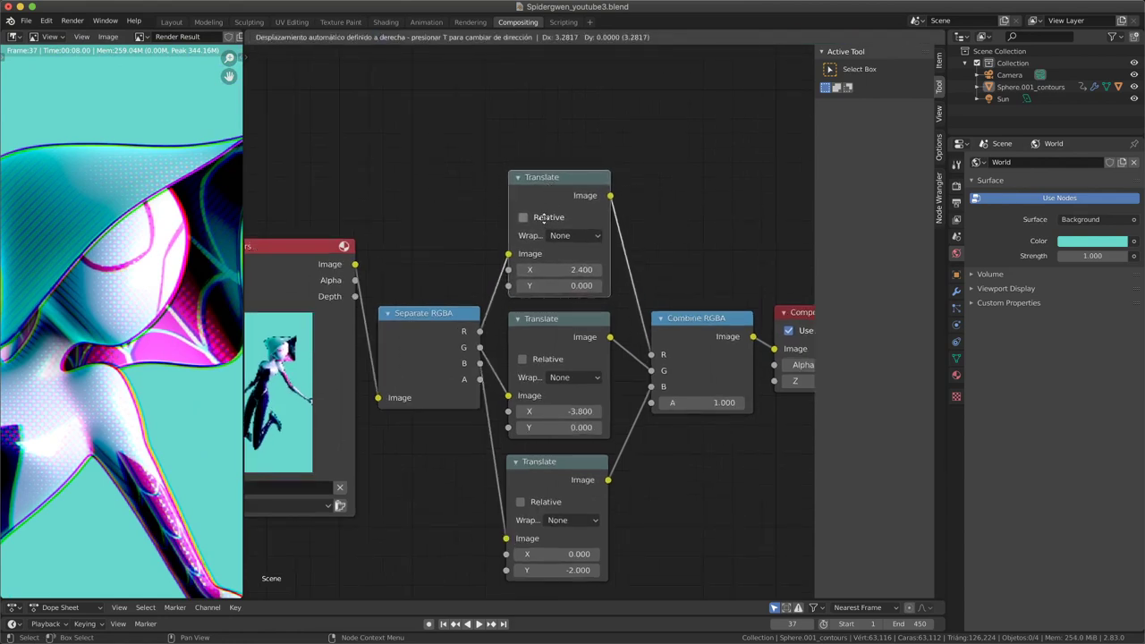
left_click(543, 223)
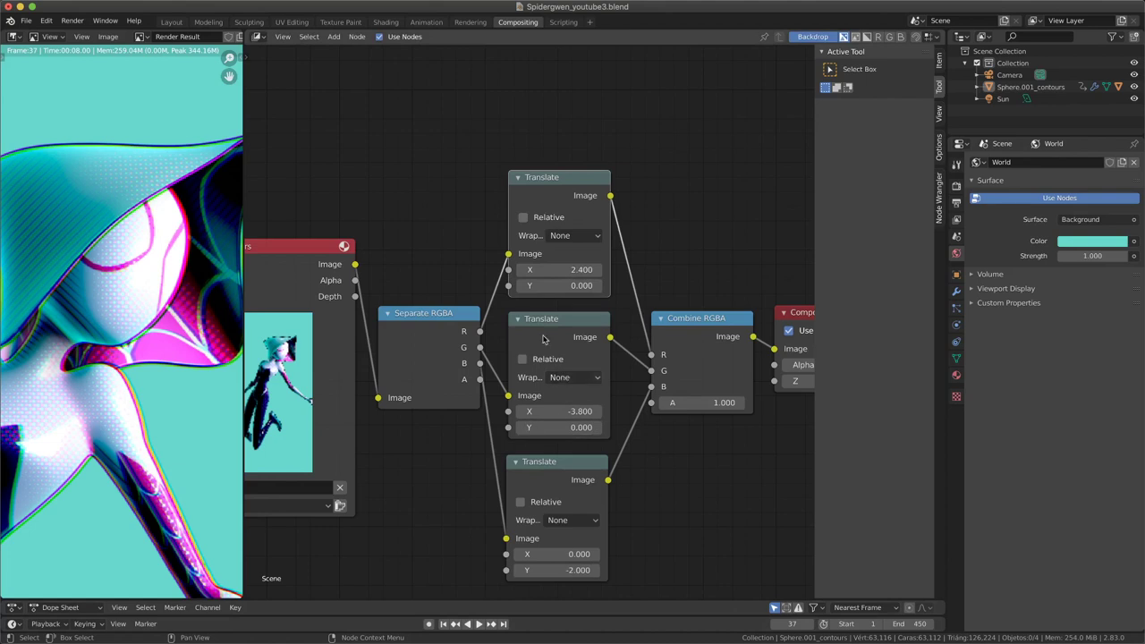
scroll(62, 382, "down", 3)
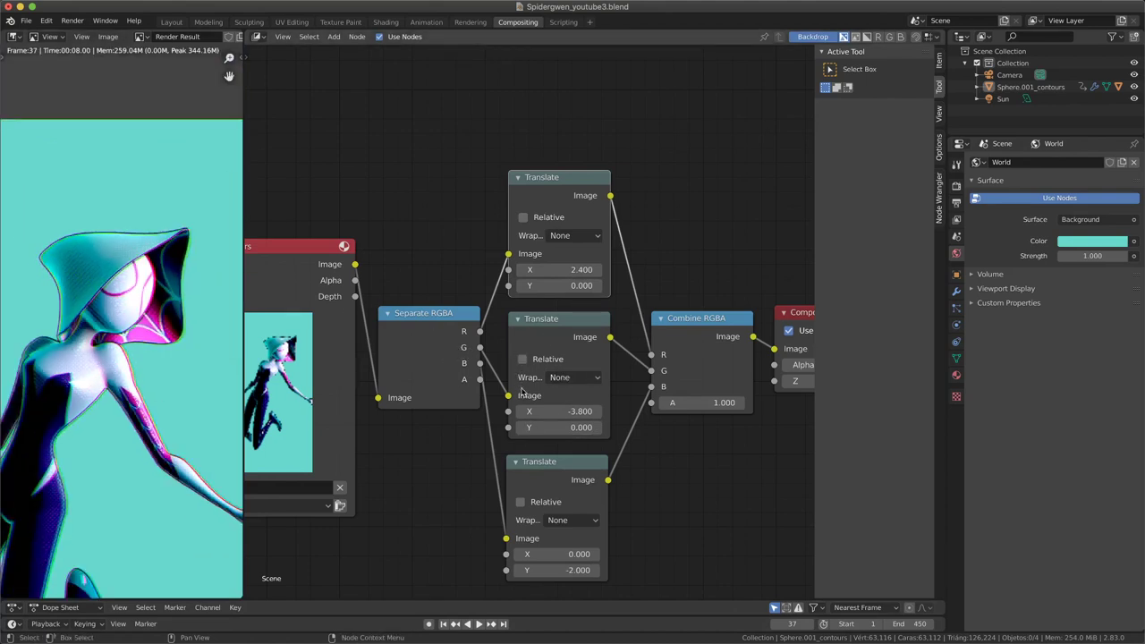
scroll(138, 360, "up", 1)
scroll(138, 360, "up", 1)
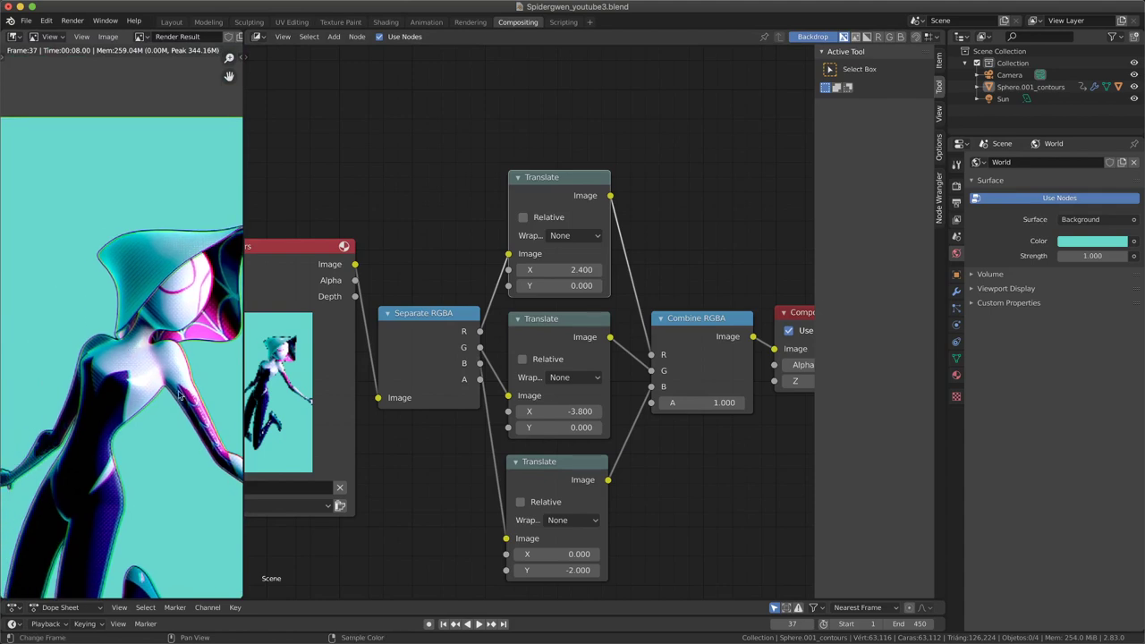
mouse_move(580, 410)
left_mouse_down()
mouse_move(600, 410)
mouse_move(544, 412)
left_mouse_up()
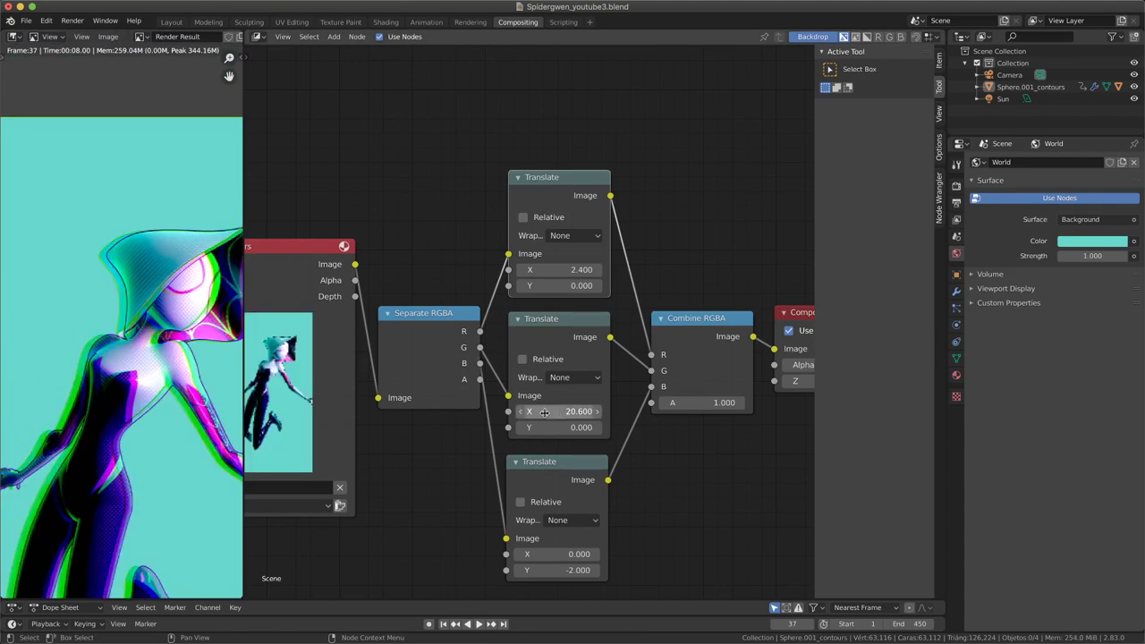
scroll(210, 284, "up", 2)
scroll(179, 309, "up", 1)
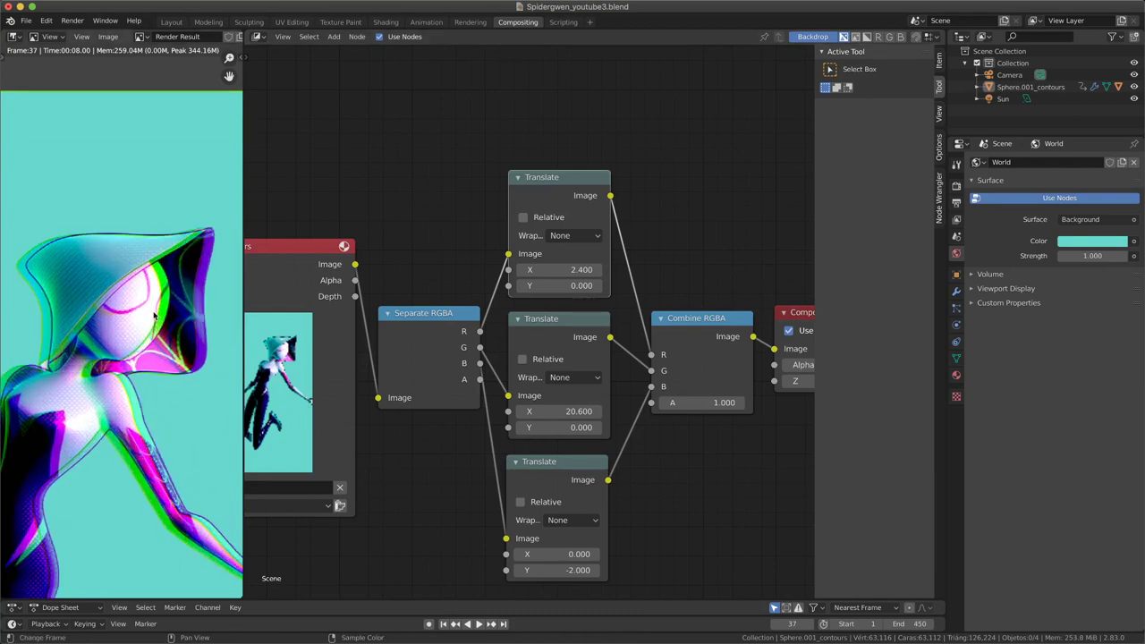
scroll(152, 331, "up", 2)
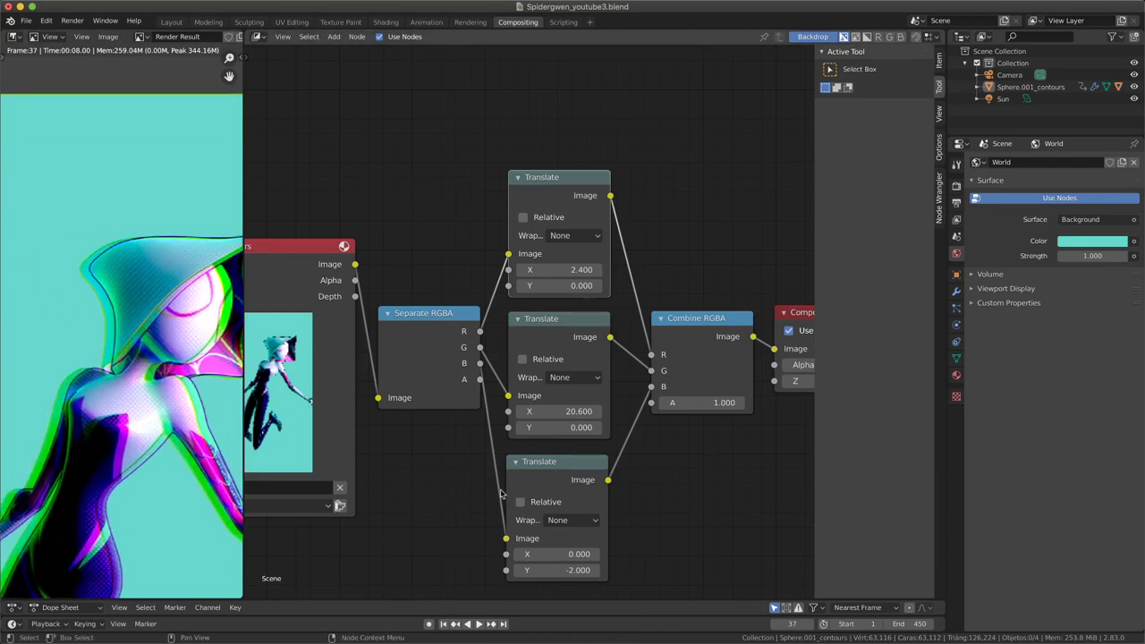
left_click_drag(573, 410, 591, 410)
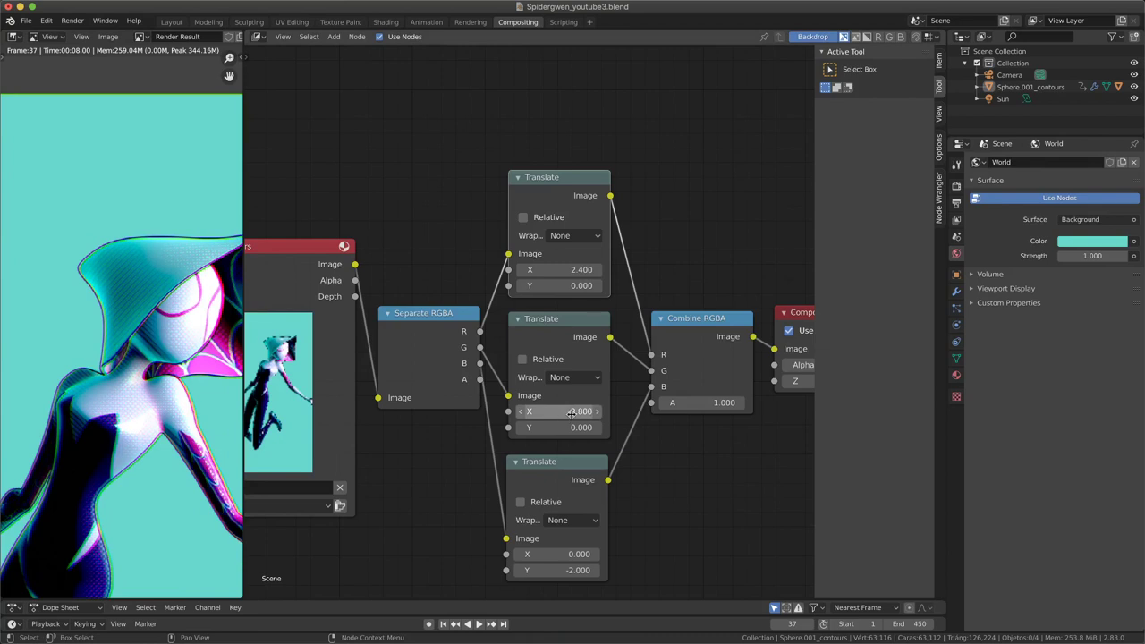
left_click(572, 331)
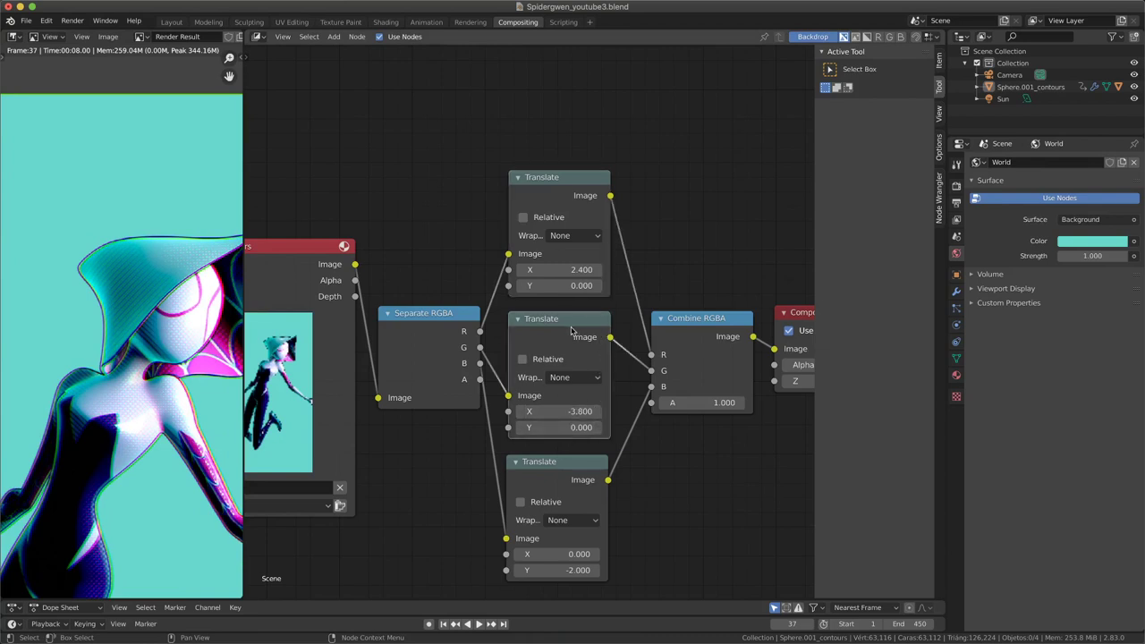
left_click(567, 202)
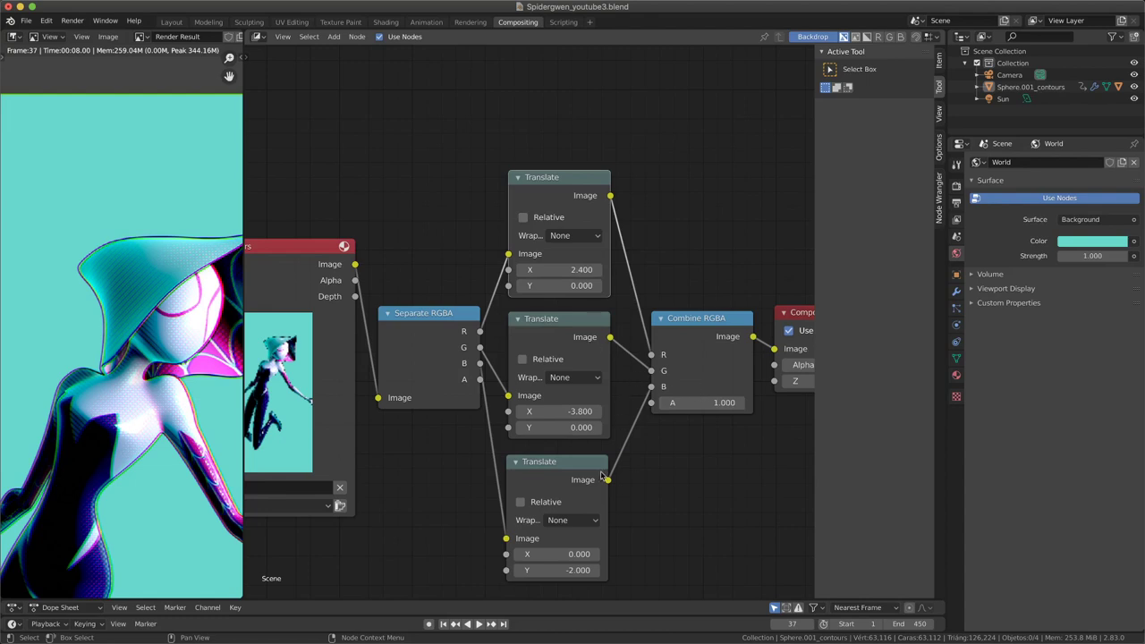
scroll(695, 367, "down", 2)
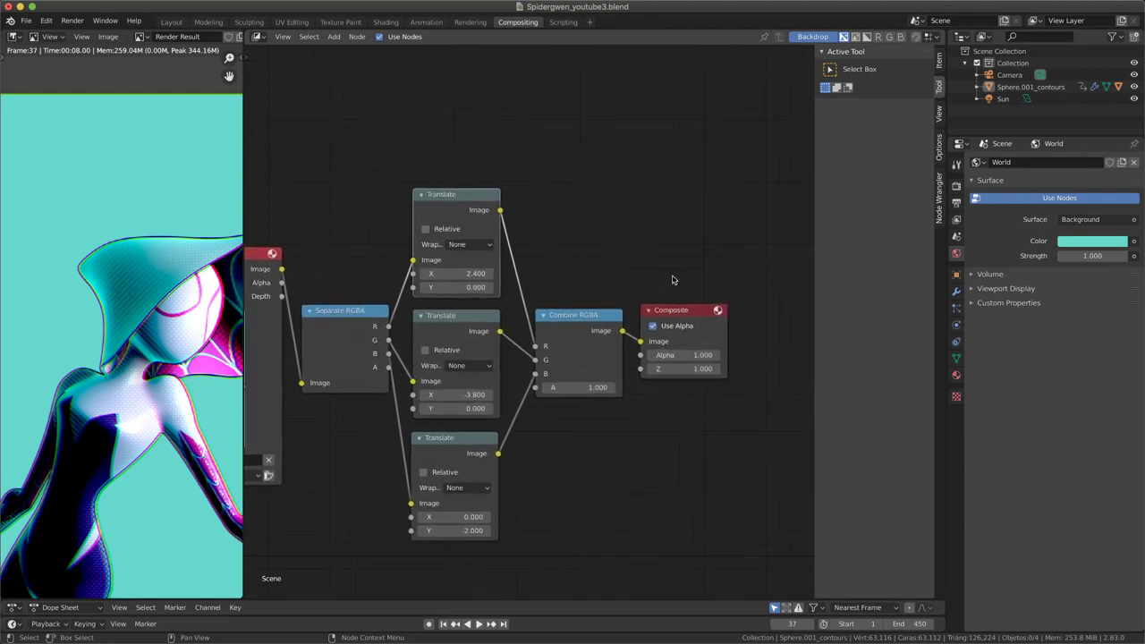
Nudge the Composite node right next to Combine RGBA and zoom the node editor to review
left_click_drag(687, 324, 720, 333)
scroll(719, 341, "down", 3)
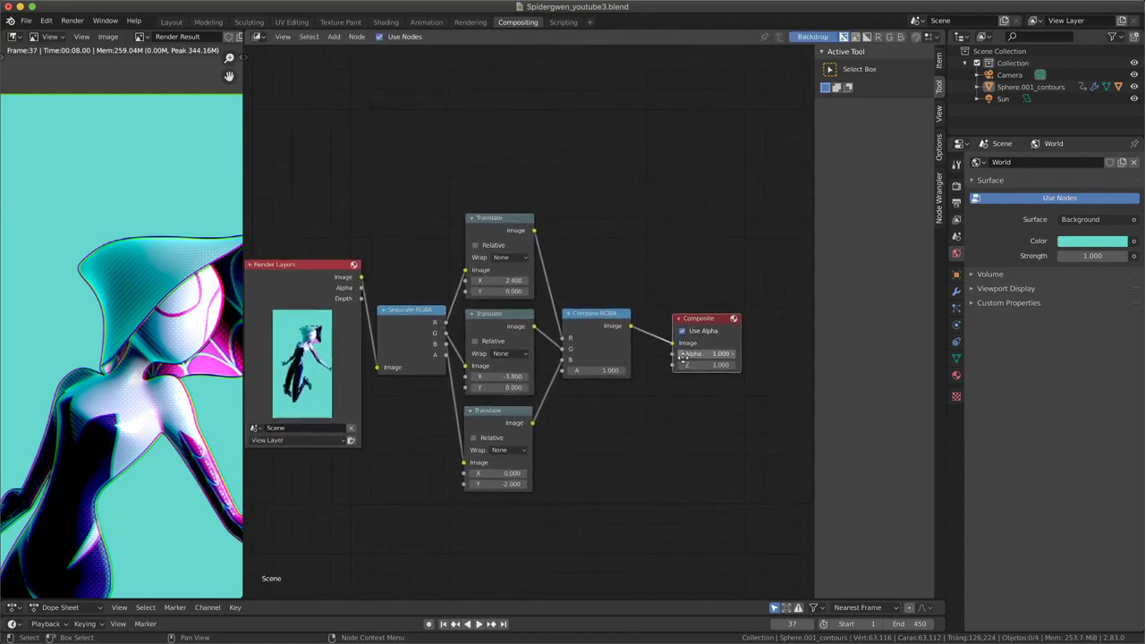
middle_click_drag(718, 341, 726, 342)
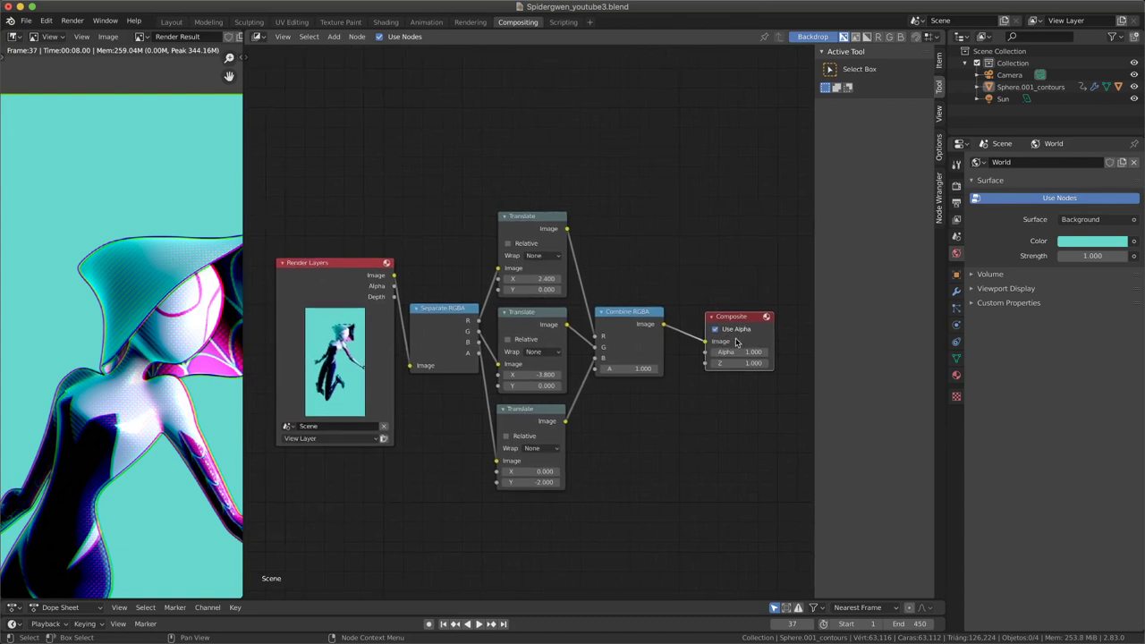
left_click_drag(740, 324, 731, 325)
scroll(670, 378, "down", 2)
scroll(65, 466, "down", 3)
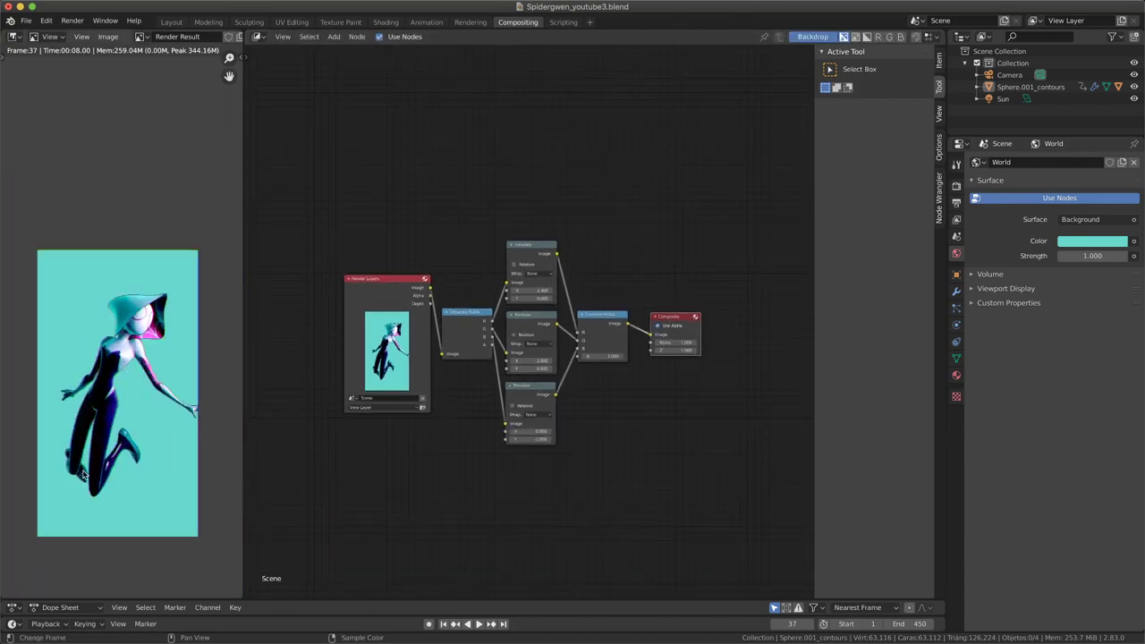
scroll(99, 426, "down", 1)
scroll(100, 428, "up", 3)
scroll(113, 468, "up", 1)
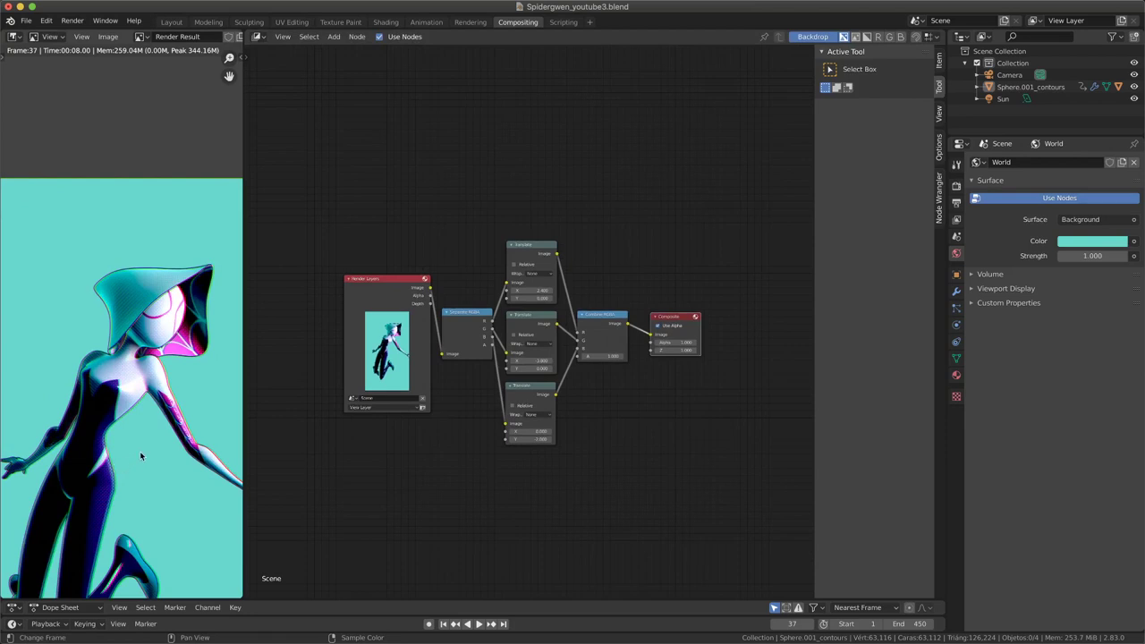
scroll(140, 490, "up", 1)
scroll(152, 447, "up", 3)
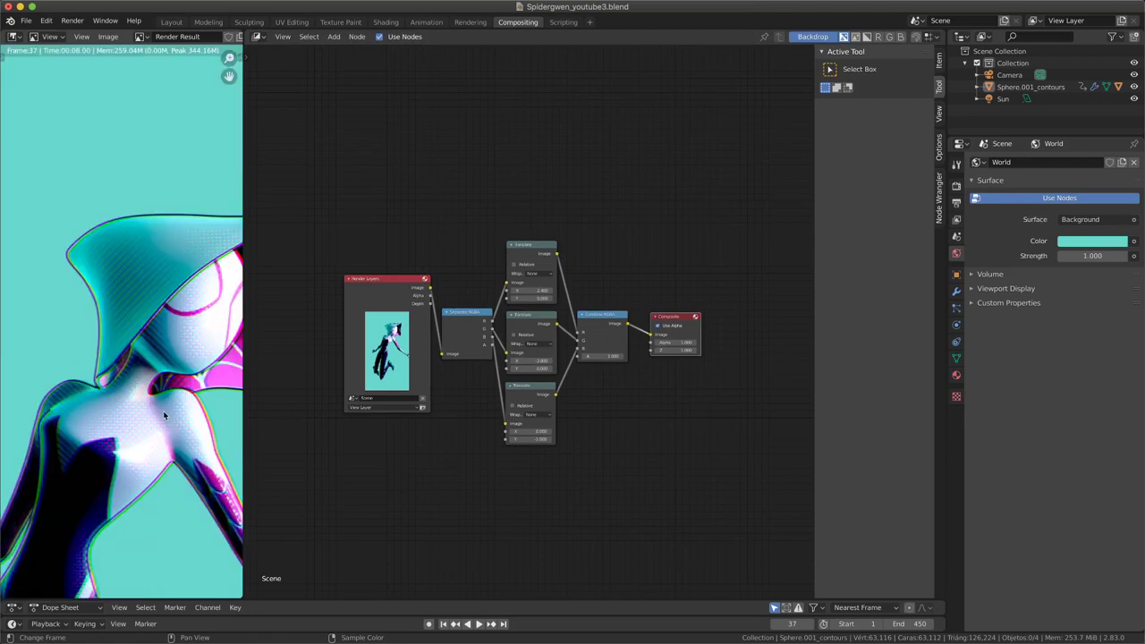